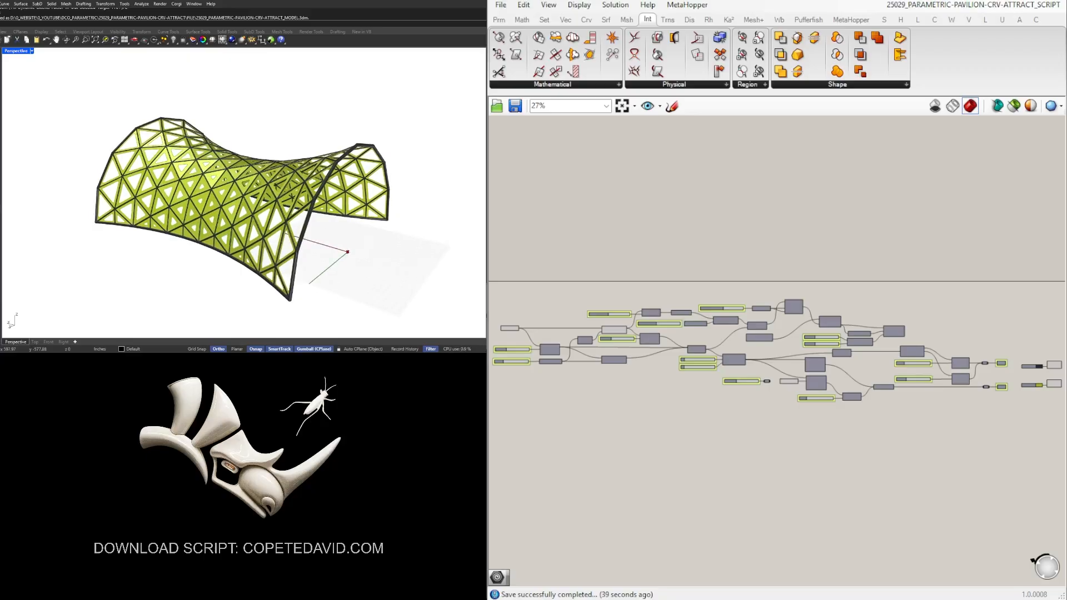
{"action": "right_click_drag", "start_coordinate": [375, 272], "coordinate": [410, 270]}
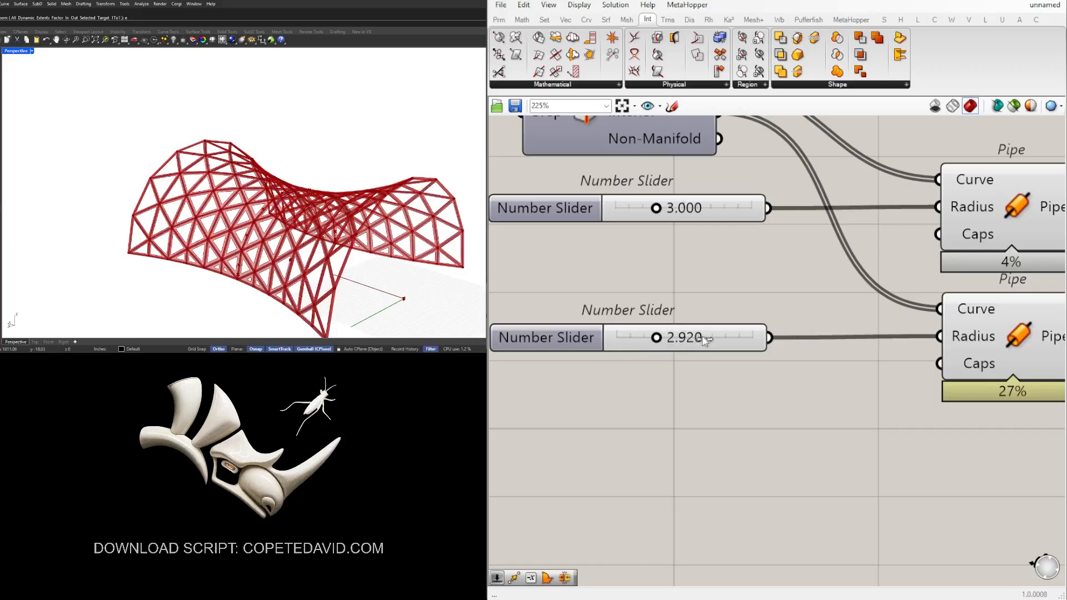
{"action": "left_click_drag", "start_coordinate": [702, 336], "coordinate": [705, 337]}
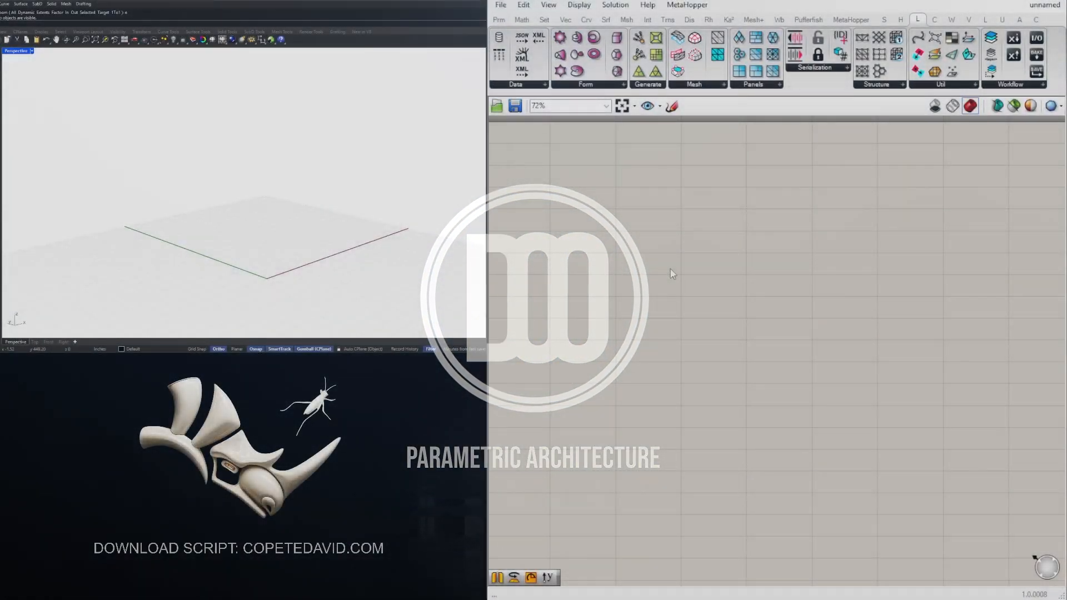
Add a YZ Plane component to the empty canvas
{"action": "double_click", "coordinate": [673, 272]}
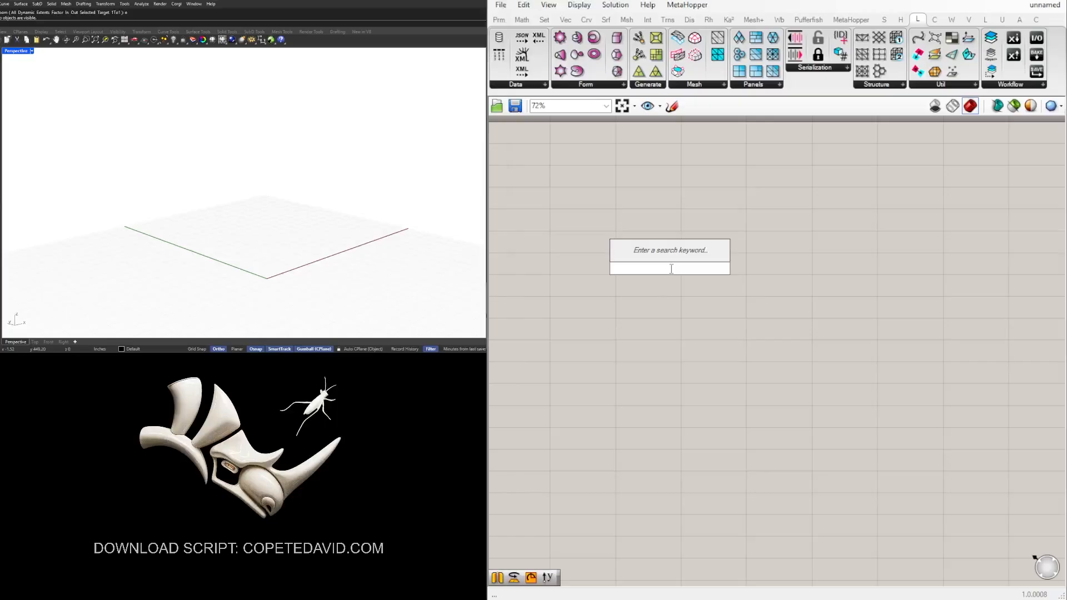
{"action": "type", "text": "yz"}
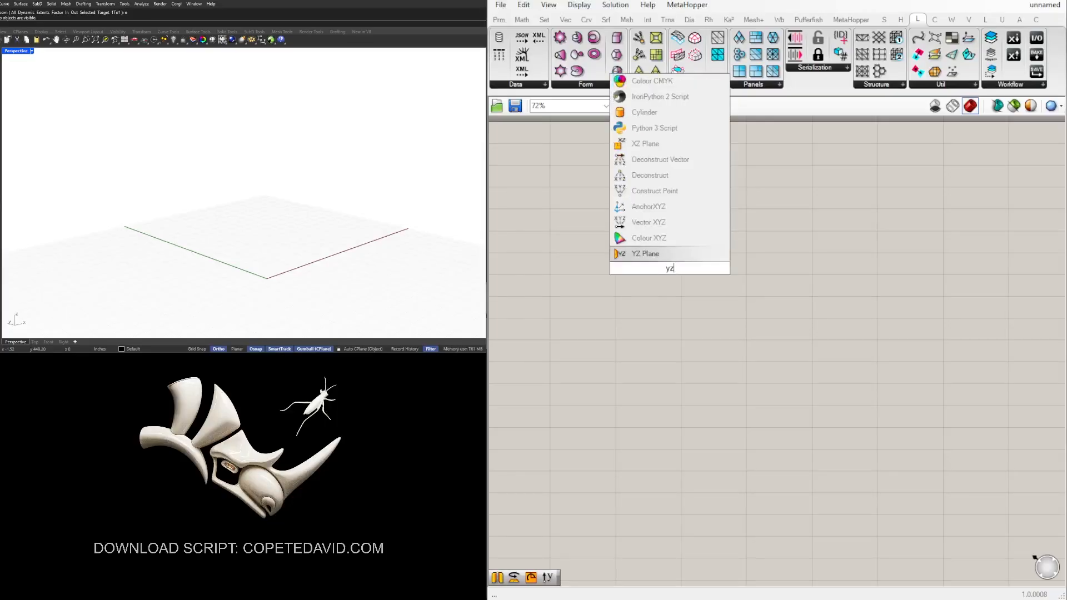
{"action": "key", "text": "Return"}
{"action": "left_click_drag", "start_coordinate": [682, 275], "coordinate": [652, 259]}
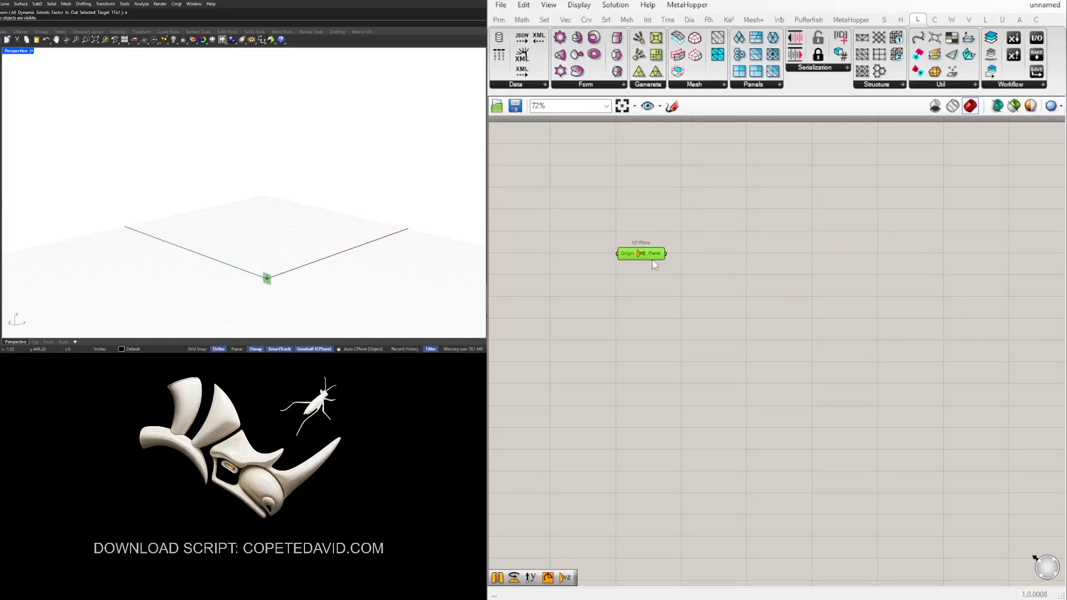
{"action": "right_click_drag", "start_coordinate": [242, 269], "coordinate": [142, 263]}
{"action": "scroll", "coordinate": [236, 177], "scroll_direction": "up", "scroll_amount": 3}
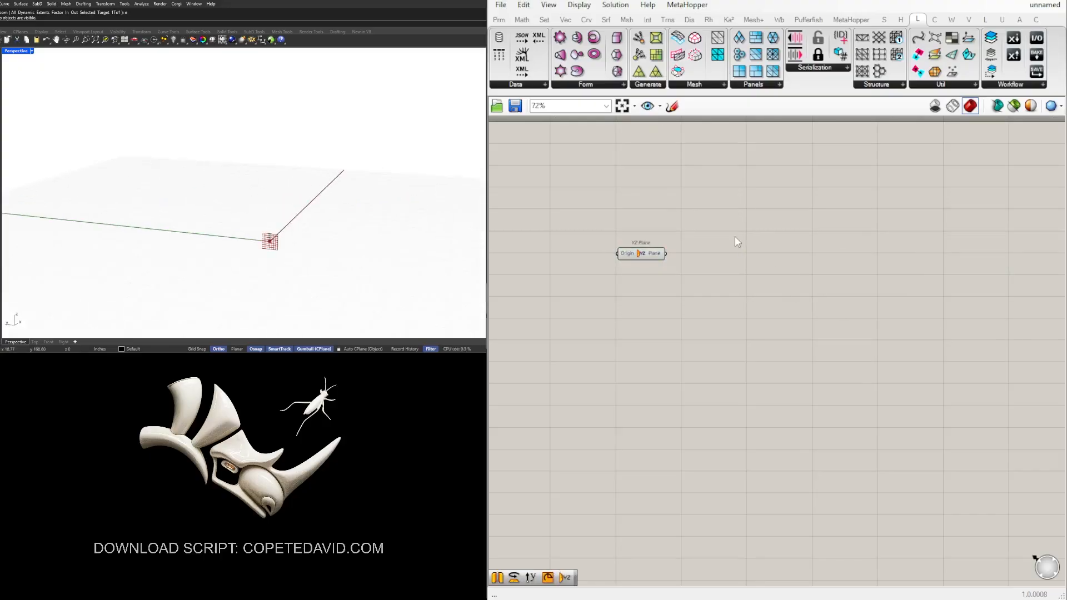
Add an Arc component beside the YZ Plane component and arrange the two with a gap between them
{"action": "double_click", "coordinate": [769, 297]}
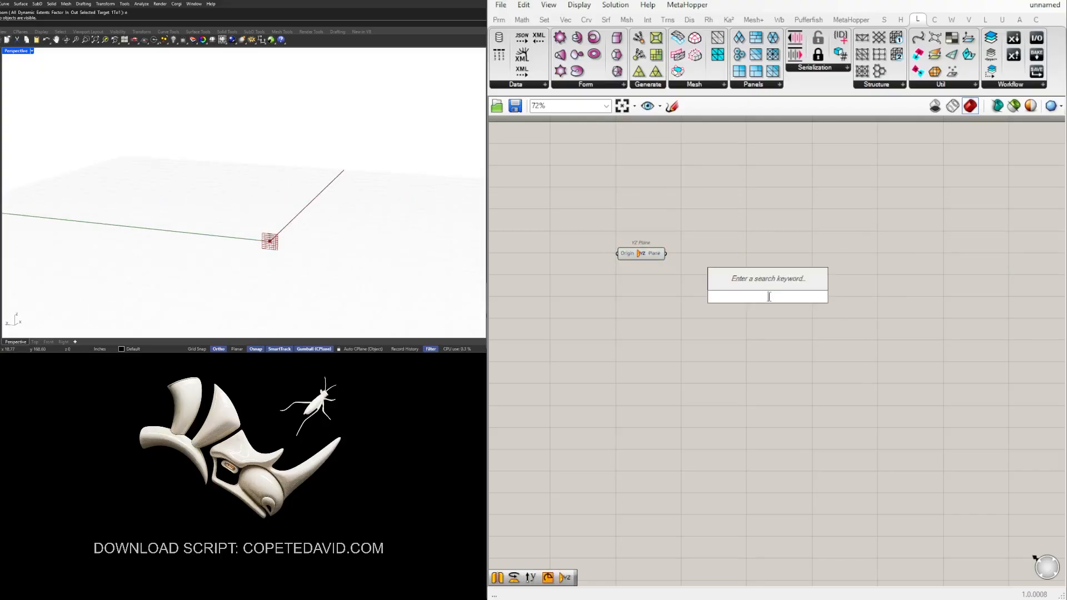
{"action": "type", "text": "arc"}
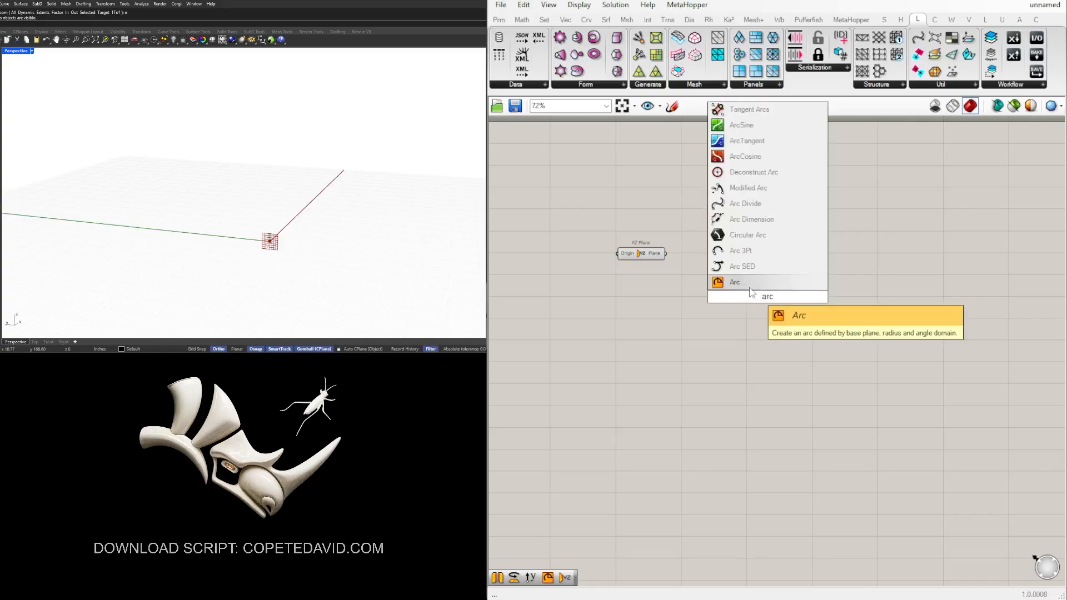
{"action": "key", "text": "Return"}
{"action": "left_click_drag", "start_coordinate": [770, 306], "coordinate": [765, 294]}
{"action": "left_click", "coordinate": [713, 272]}
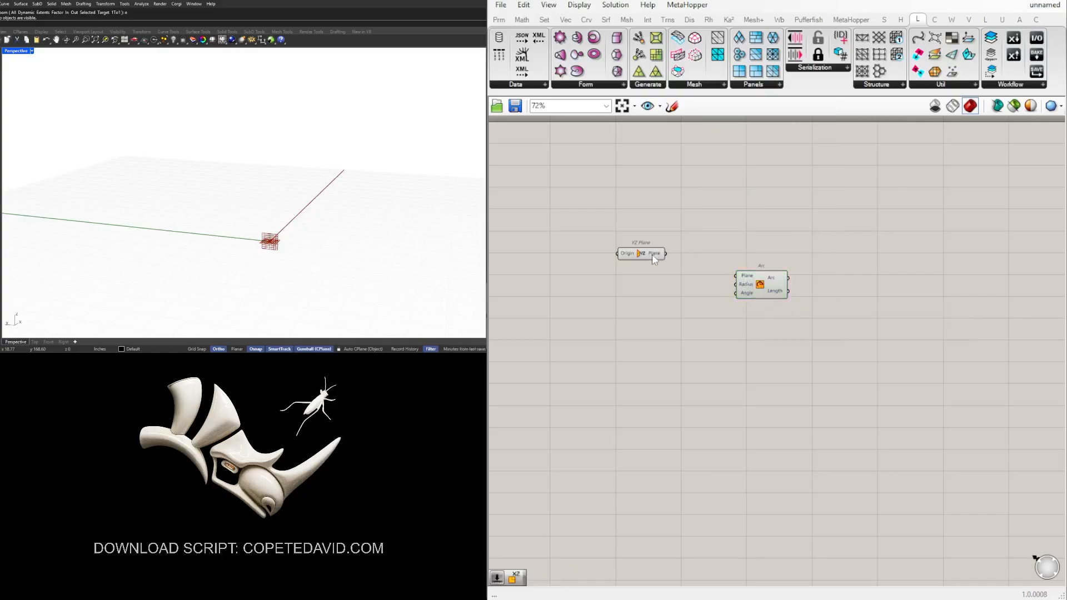
{"action": "left_click_drag", "start_coordinate": [659, 254], "coordinate": [671, 267]}
{"action": "left_click", "coordinate": [771, 286]}
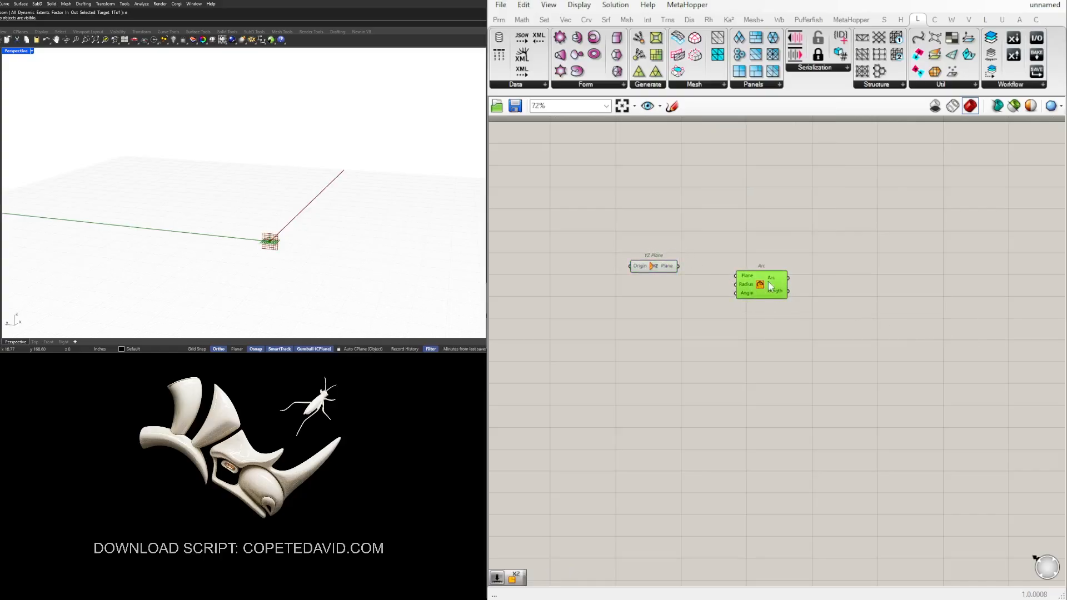
Connect the YZ Plane output to the Arc component's Plane input
{"action": "scroll", "coordinate": [747, 299], "scroll_direction": "up", "scroll_amount": 3}
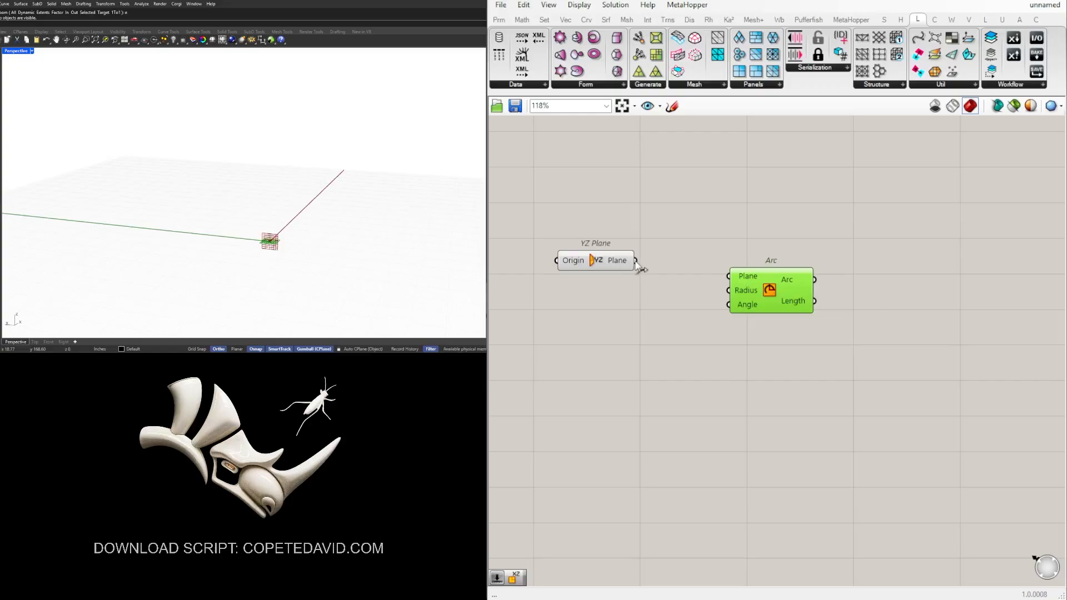
{"action": "left_click_drag", "start_coordinate": [636, 260], "coordinate": [767, 317]}
{"action": "right_click_drag", "start_coordinate": [237, 254], "coordinate": [220, 256]}
{"action": "right_click_drag", "start_coordinate": [141, 253], "coordinate": [265, 202], "text": "shift"}
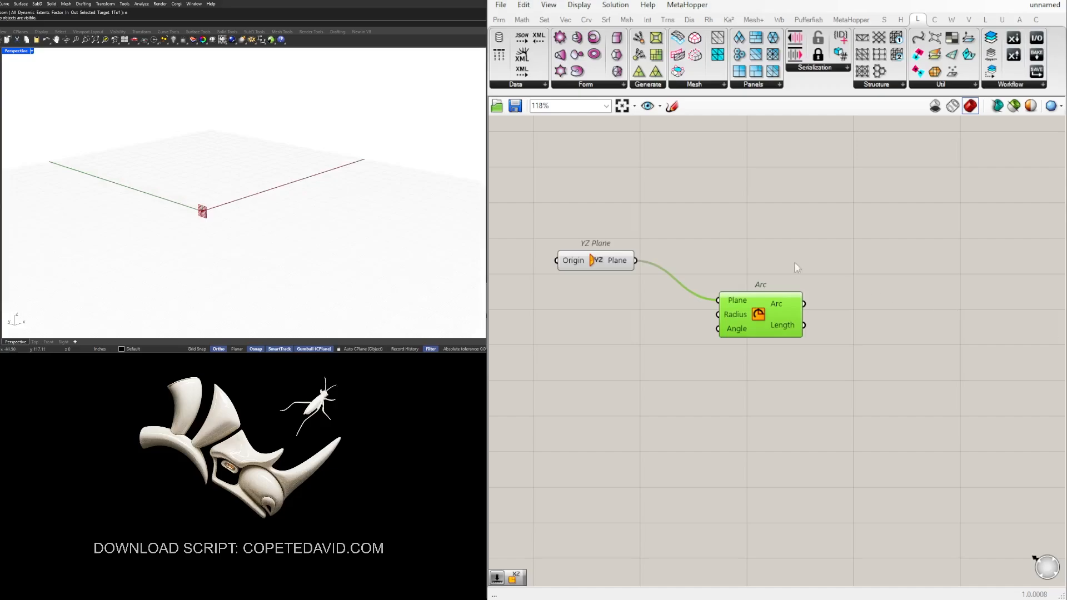
Create a number slider ranging from 0 to 400 with value 200 and connect it to the Arc's Radius input
{"action": "left_click", "coordinate": [601, 261]}
{"action": "left_click", "coordinate": [615, 315]}
{"action": "double_click", "coordinate": [615, 314]}
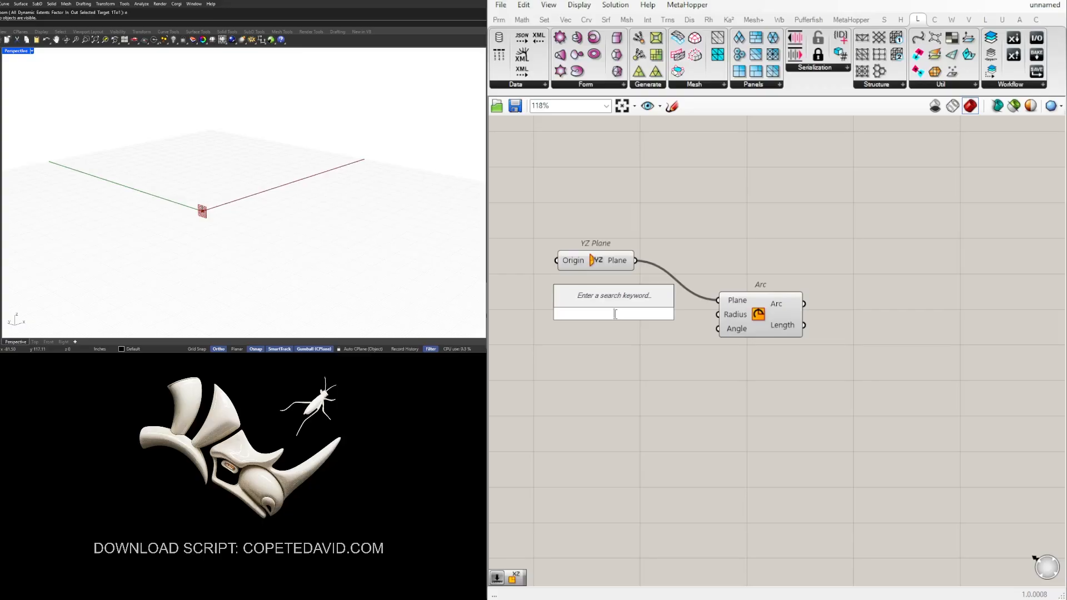
{"action": "type", "text": "0<"}
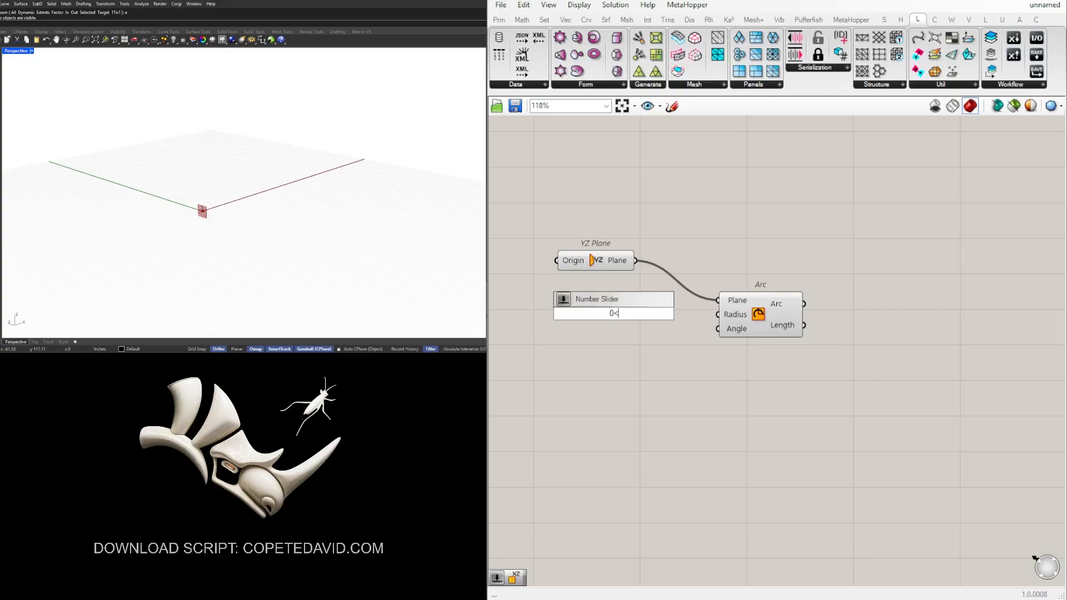
{"action": "type", "text": "200<400"}
{"action": "key", "text": "Return"}
{"action": "left_click_drag", "start_coordinate": [688, 314], "coordinate": [719, 314]}
{"action": "scroll", "coordinate": [251, 190], "scroll_direction": "down", "scroll_amount": 3}
{"action": "scroll", "coordinate": [272, 161], "scroll_direction": "up", "scroll_amount": 5}
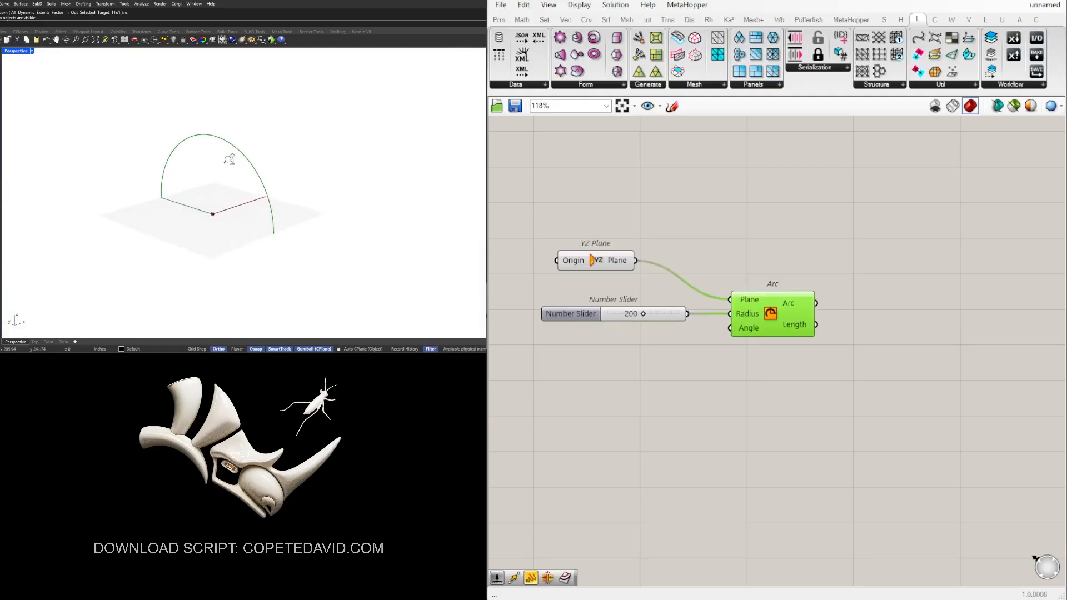
Shift the YZ Plane component up, farther above the radius slider
{"action": "scroll", "coordinate": [829, 281], "scroll_direction": "down", "scroll_amount": 3}
{"action": "right_click_drag", "start_coordinate": [890, 304], "coordinate": [875, 323]}
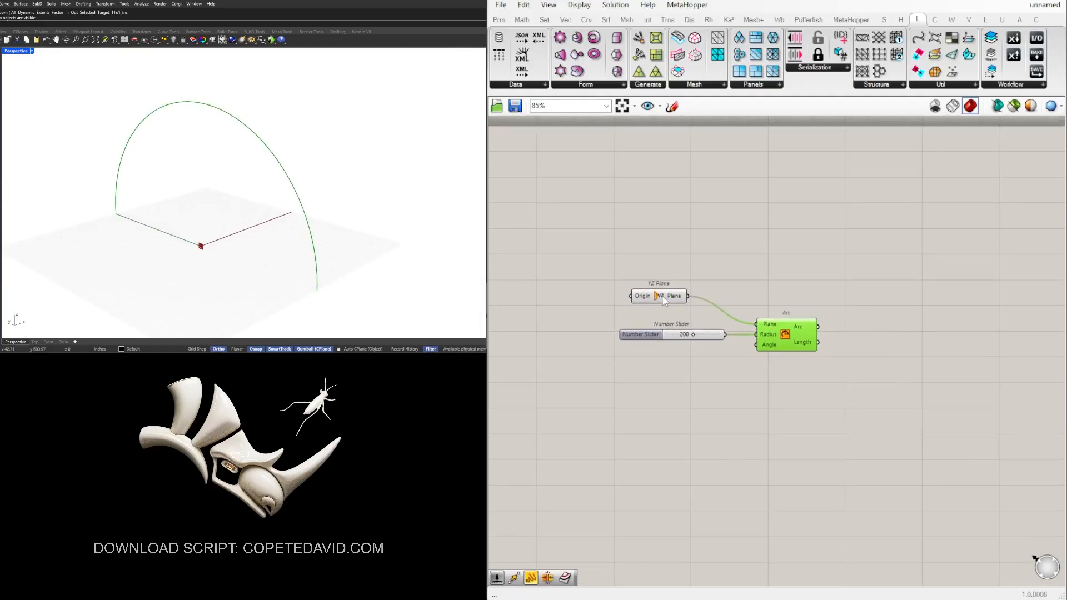
{"action": "left_click_drag", "start_coordinate": [652, 299], "coordinate": [646, 272]}
{"action": "scroll", "coordinate": [217, 181], "scroll_direction": "down", "scroll_amount": 4}
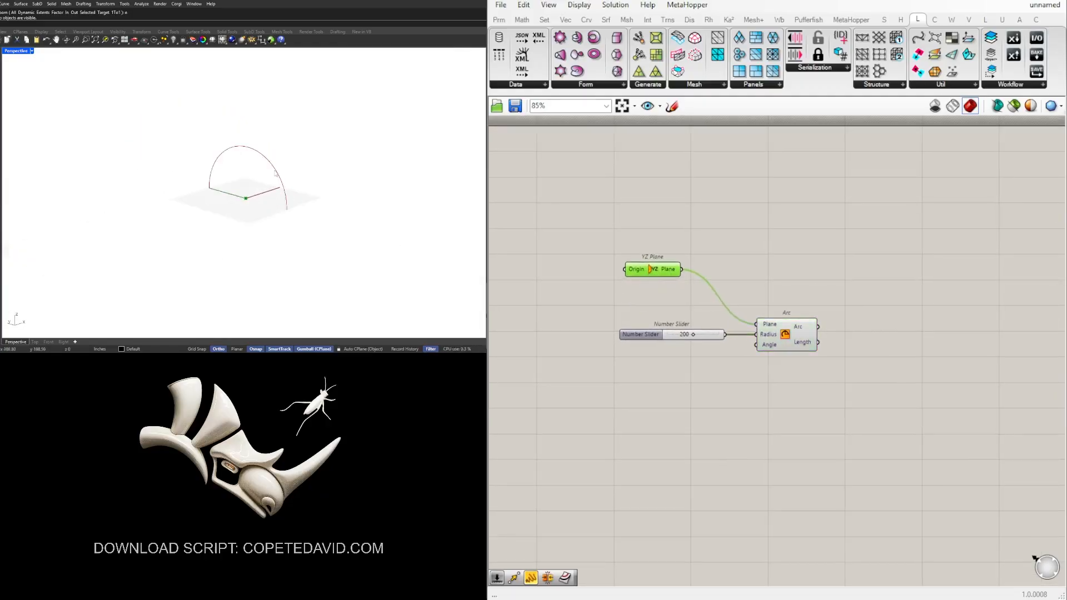
{"action": "scroll", "coordinate": [268, 175], "scroll_direction": "up", "scroll_amount": 3}
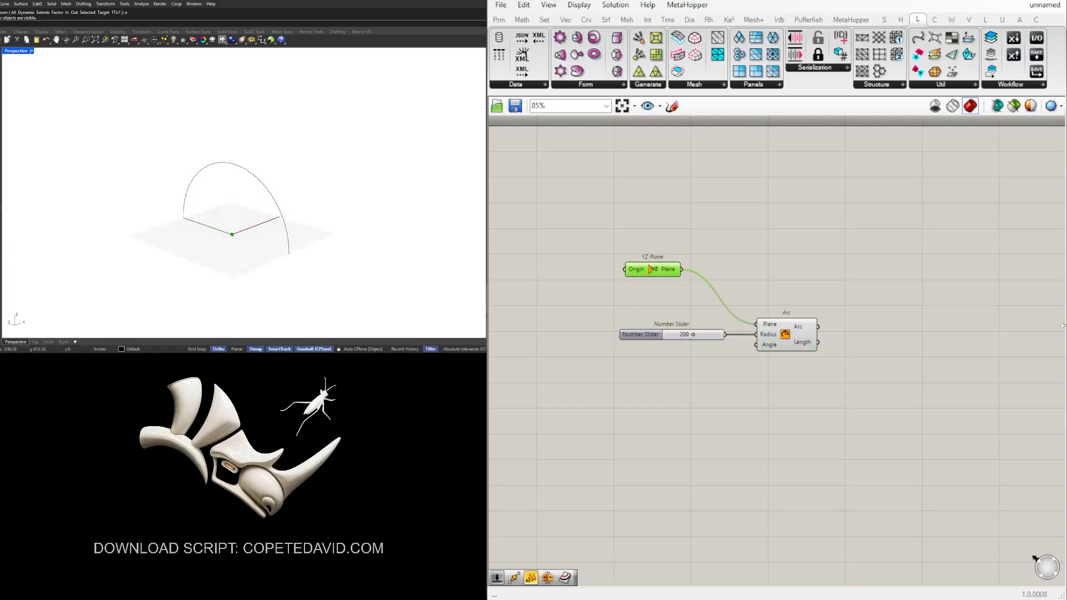
{"action": "left_click", "coordinate": [766, 436]}
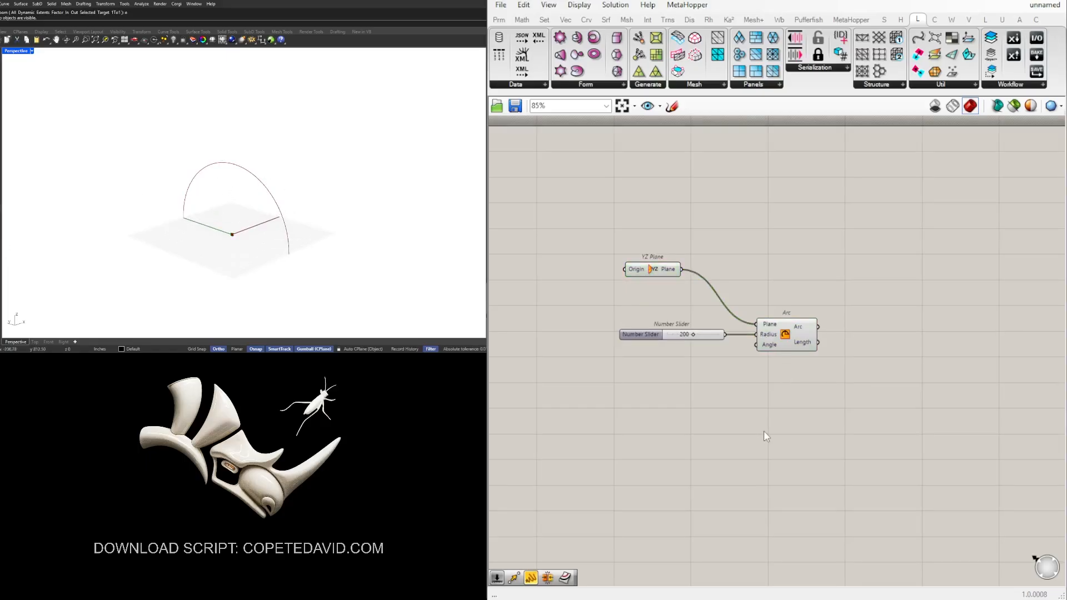
Add a Move component and place it just beyond the Arc component, slightly lower
{"action": "double_click", "coordinate": [778, 392]}
{"action": "type", "text": "move"}
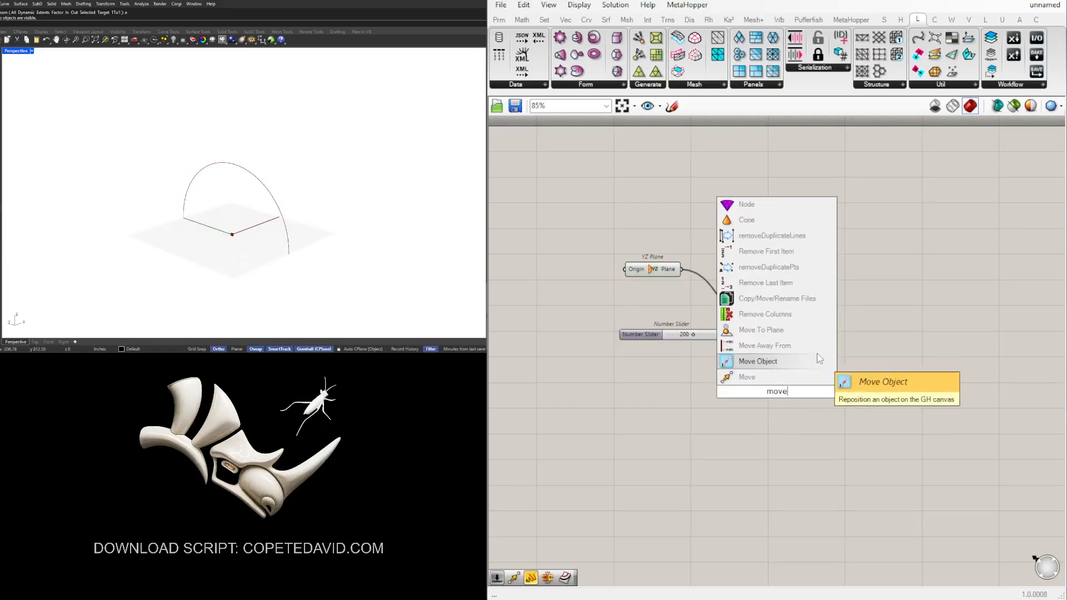
{"action": "key", "text": "Return"}
{"action": "left_click_drag", "start_coordinate": [782, 392], "coordinate": [885, 373]}
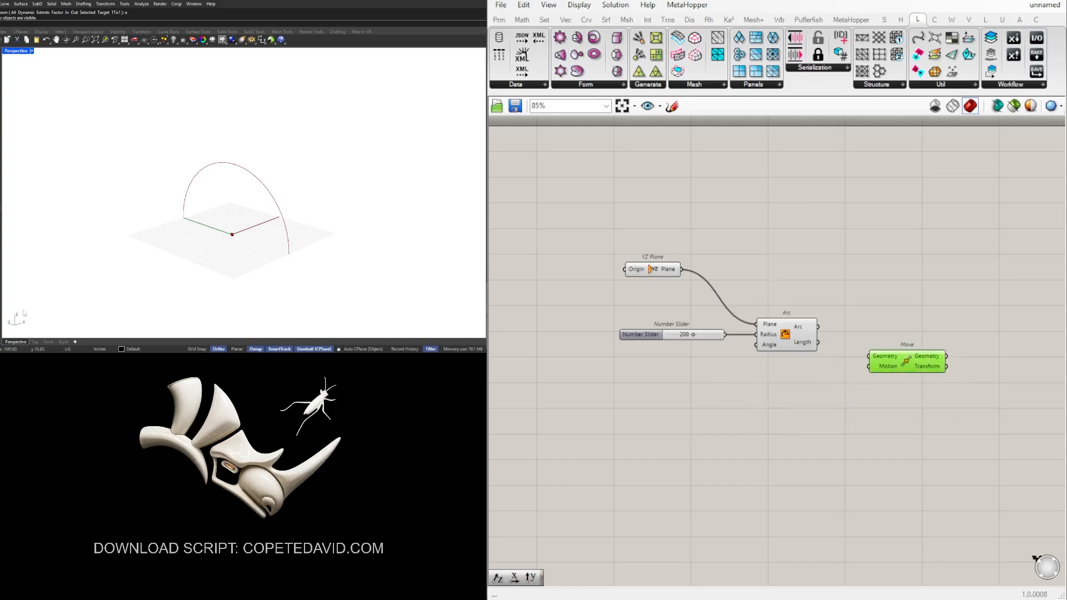
Add a Unit X vector component and place it directly below the Arc component
{"action": "double_click", "coordinate": [812, 387]}
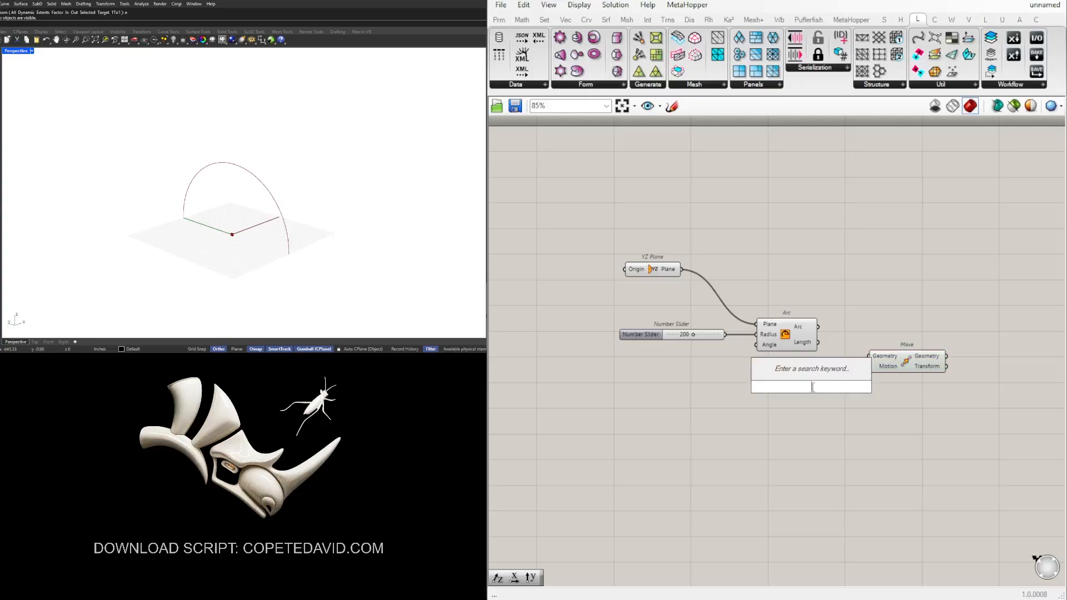
{"action": "type", "text": "x"}
{"action": "left_click", "coordinate": [815, 374]}
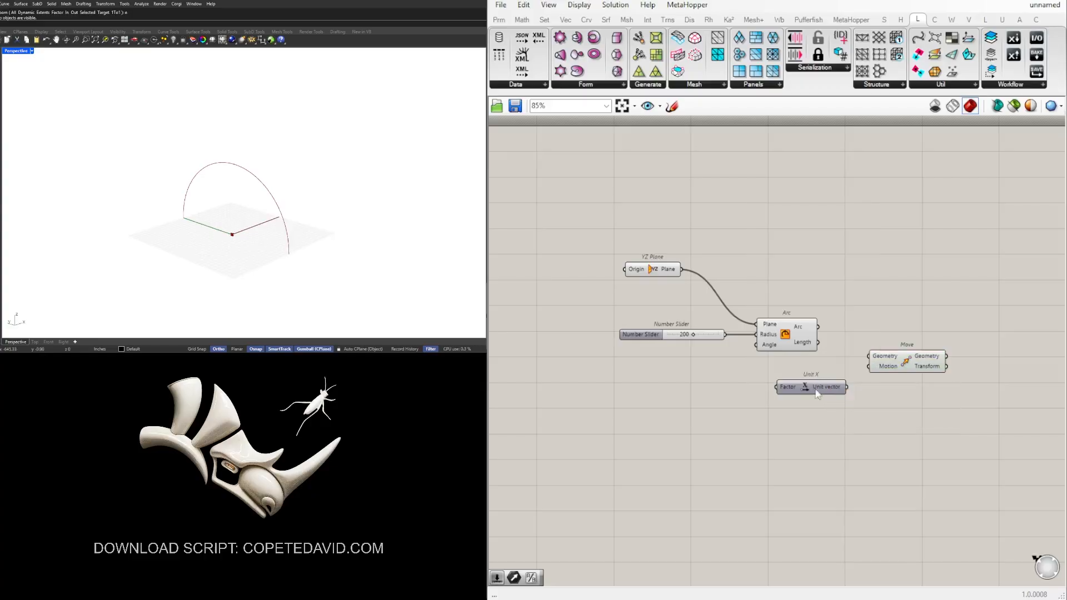
{"action": "left_click_drag", "start_coordinate": [822, 389], "coordinate": [808, 376]}
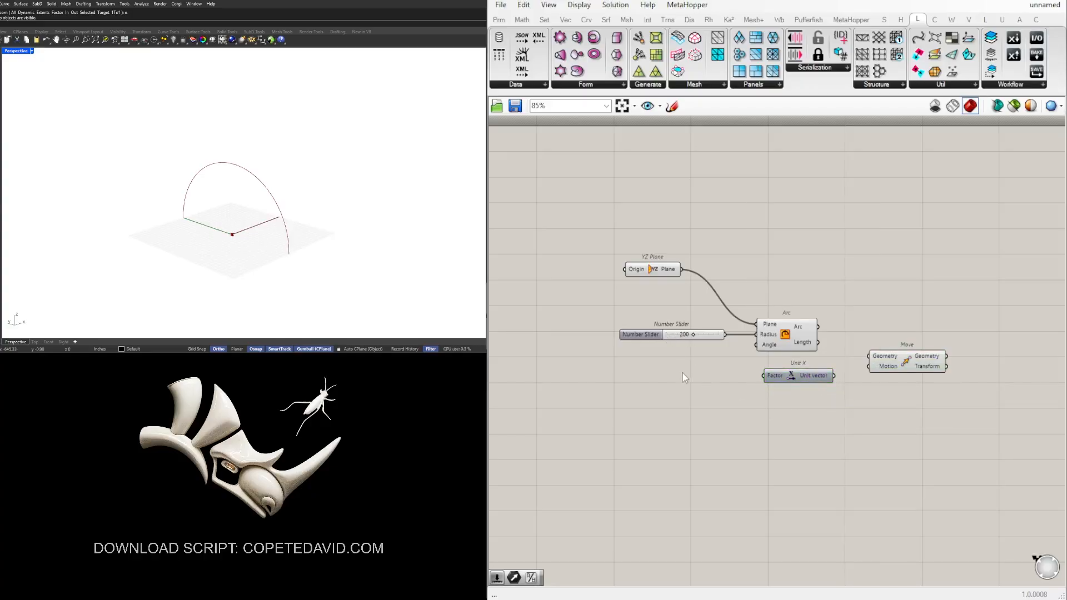
Feed a new number slider of 500 through Unit X into the Move's Motion input, and connect the arc to its Geometry input
{"action": "double_click", "coordinate": [685, 392]}
{"action": "type", "text": "5"}
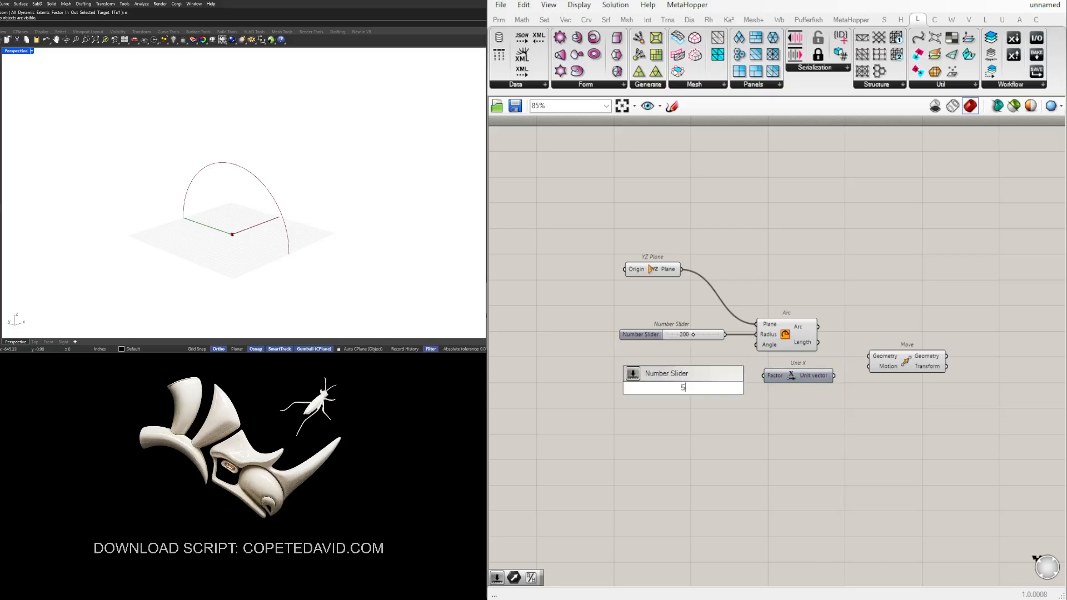
{"action": "type", "text": "00"}
{"action": "key", "text": "Return"}
{"action": "scroll", "coordinate": [754, 394], "scroll_direction": "up", "scroll_amount": 1}
{"action": "mouse_move", "coordinate": [734, 383]}
{"action": "left_mouse_down"}
{"action": "mouse_move", "coordinate": [768, 375]}
{"action": "mouse_move", "coordinate": [727, 375]}
{"action": "left_mouse_up"}
{"action": "left_click_drag", "start_coordinate": [830, 316], "coordinate": [935, 375]}
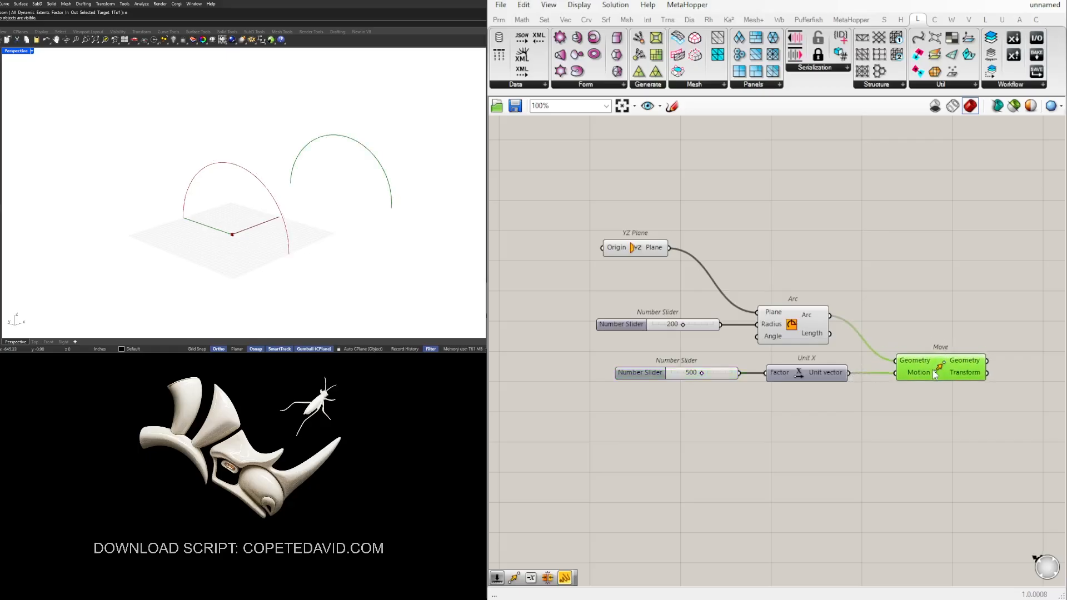
Set the Unit X distance slider to 810 and the arc radius slider to 214
{"action": "left_click_drag", "start_coordinate": [701, 374], "coordinate": [721, 374]}
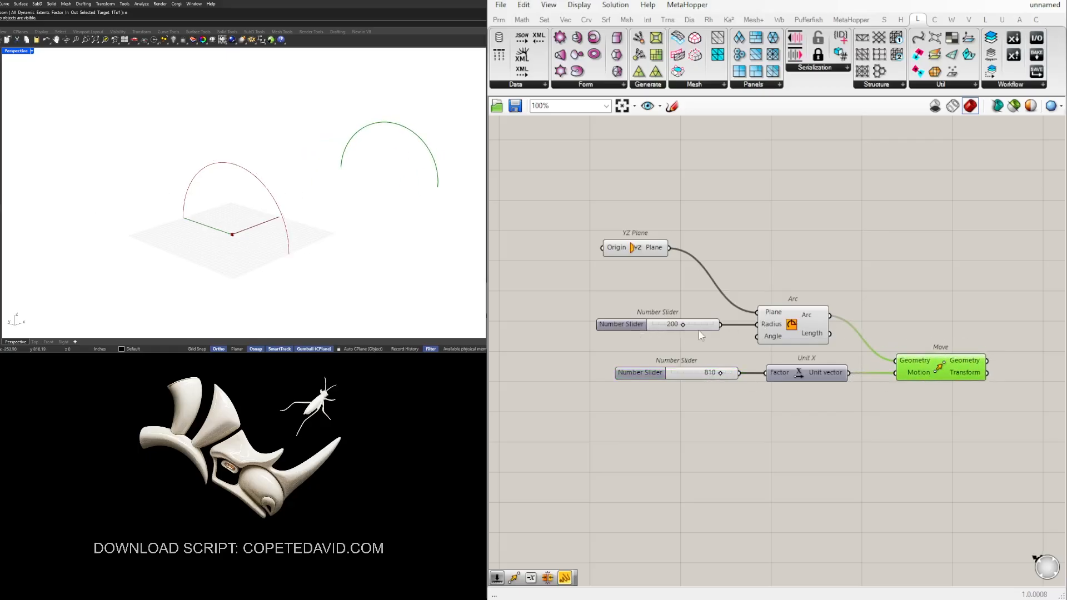
{"action": "scroll", "coordinate": [700, 335], "scroll_direction": "up", "scroll_amount": 3}
{"action": "mouse_move", "coordinate": [677, 325]}
{"action": "left_mouse_down"}
{"action": "mouse_move", "coordinate": [689, 327]}
{"action": "mouse_move", "coordinate": [670, 326]}
{"action": "mouse_move", "coordinate": [680, 326]}
{"action": "left_mouse_up"}
{"action": "scroll", "coordinate": [855, 446], "scroll_direction": "down", "scroll_amount": 2}
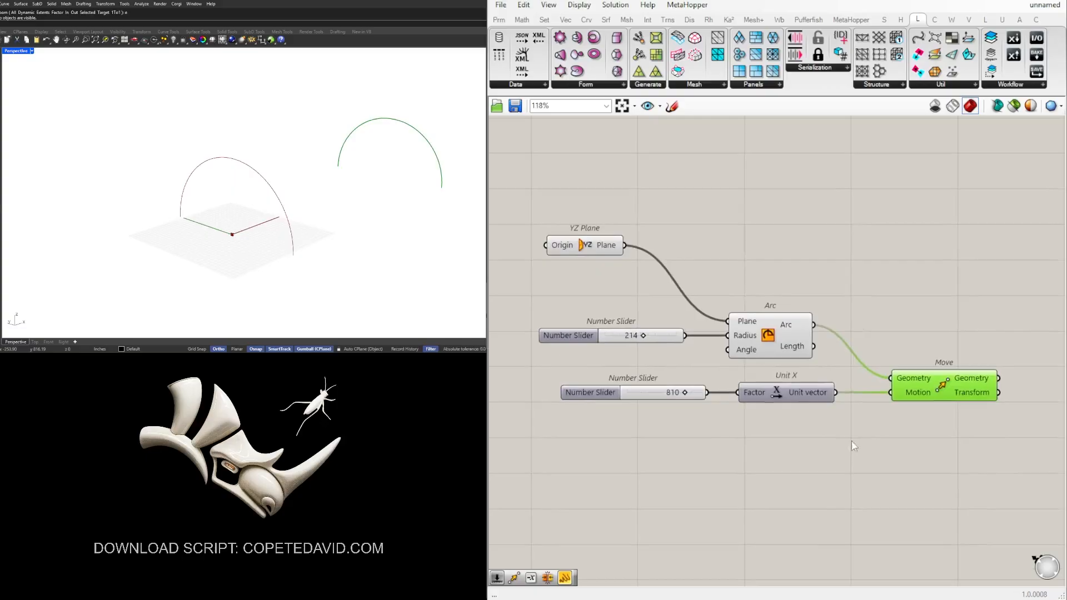
Reposition the distance slider, Unit X and Move components together, slightly closer to the Arc component
{"action": "left_click_drag", "start_coordinate": [852, 442], "coordinate": [674, 381]}
{"action": "left_click", "coordinate": [920, 375], "text": "shift"}
{"action": "left_click_drag", "start_coordinate": [920, 376], "coordinate": [906, 369]}
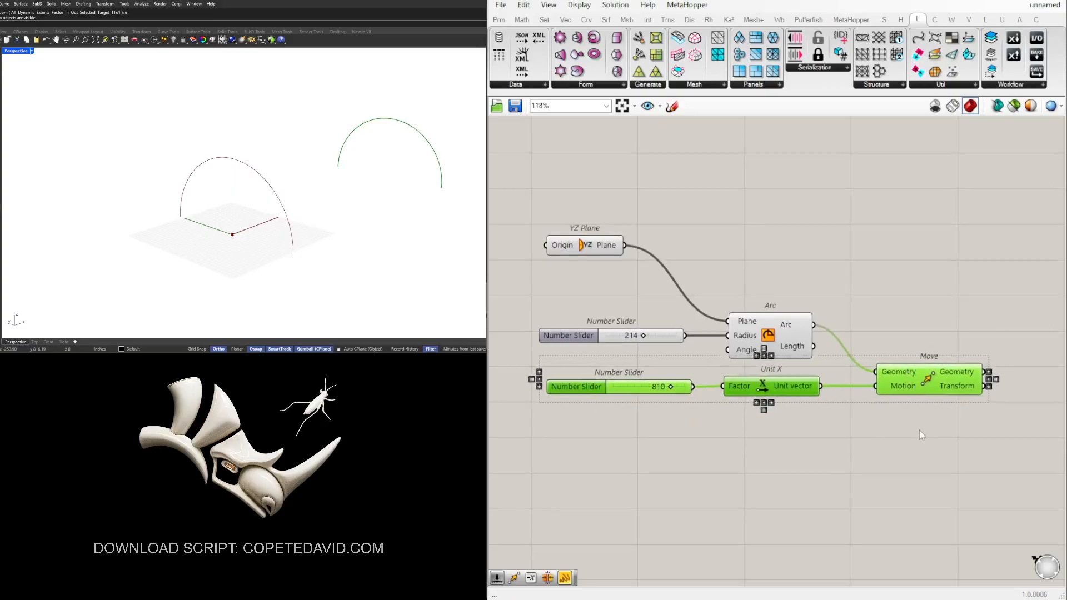
{"action": "left_click", "coordinate": [920, 435]}
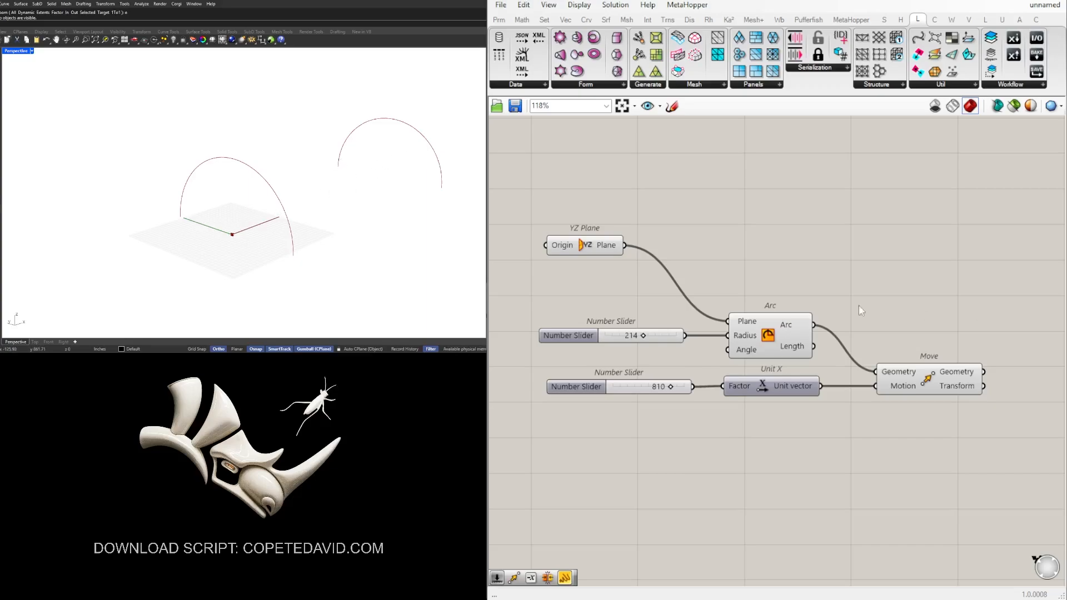
Add a second Move component above the first and connect the YZ Plane output to its Geometry input
{"action": "right_click_drag", "start_coordinate": [861, 310], "coordinate": [816, 293]}
{"action": "double_click", "coordinate": [927, 309]}
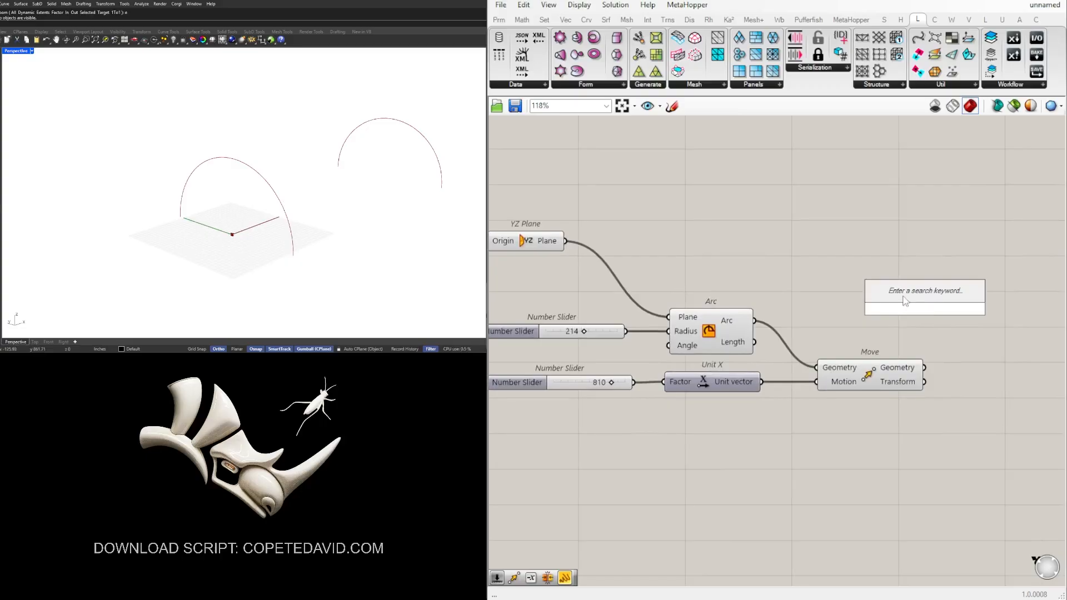
{"action": "type", "text": "move"}
{"action": "key", "text": "Return"}
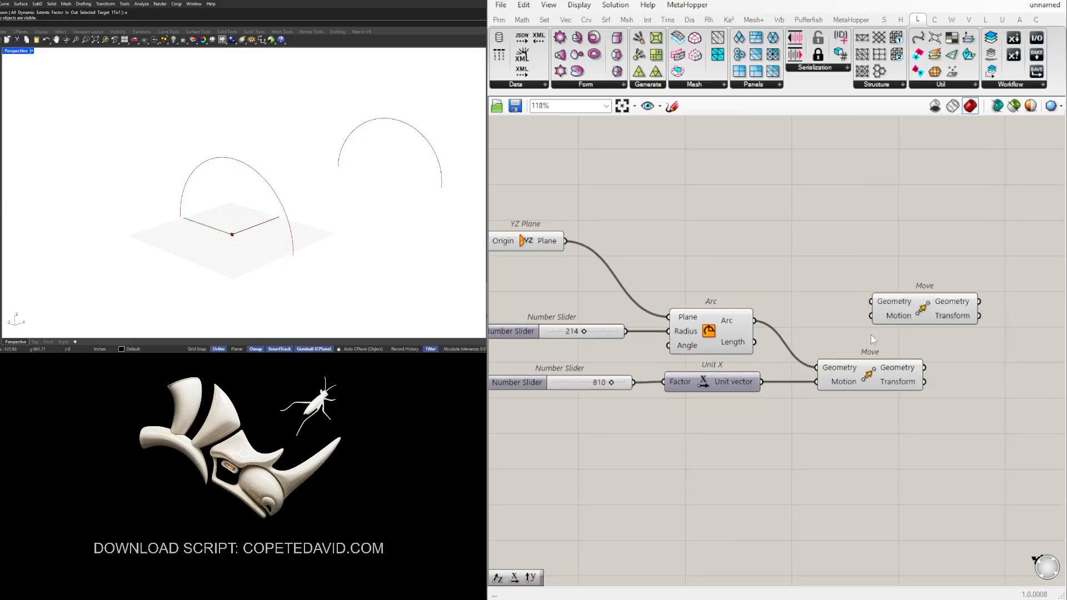
{"action": "left_click_drag", "start_coordinate": [877, 378], "coordinate": [947, 374]}
{"action": "left_click", "coordinate": [850, 252]}
{"action": "right_click_drag", "start_coordinate": [585, 241], "coordinate": [614, 235]}
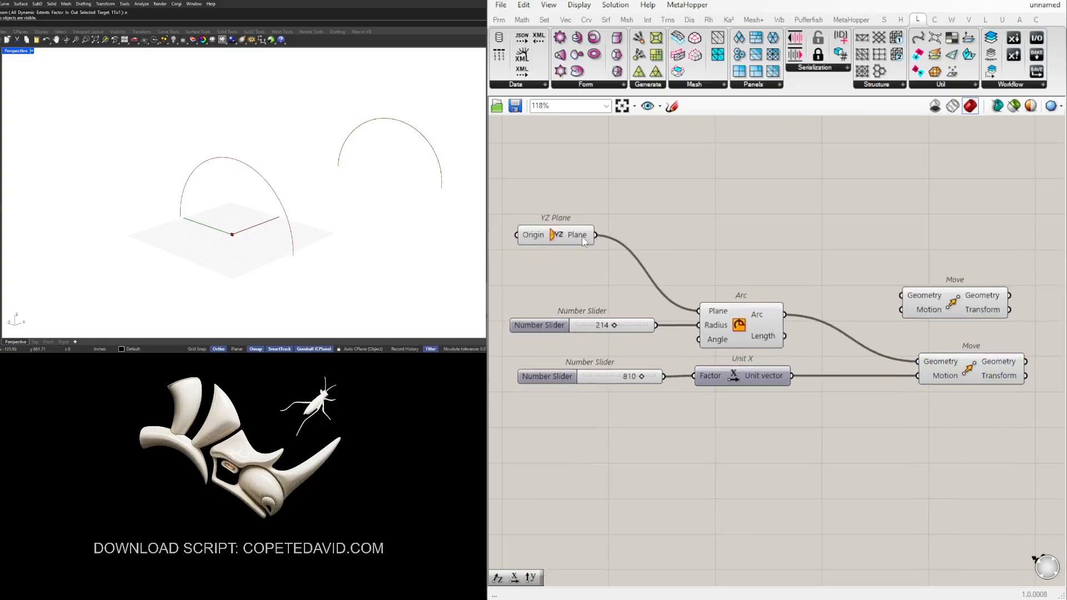
{"action": "left_click_drag", "start_coordinate": [567, 234], "coordinate": [976, 300]}
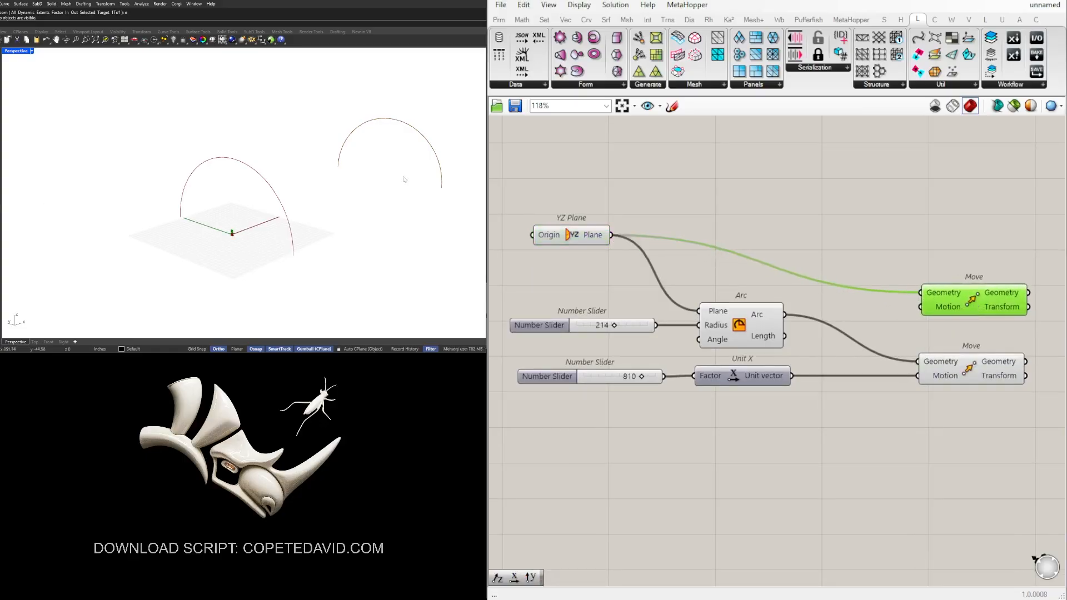
{"action": "left_click_drag", "start_coordinate": [762, 384], "coordinate": [764, 385]}
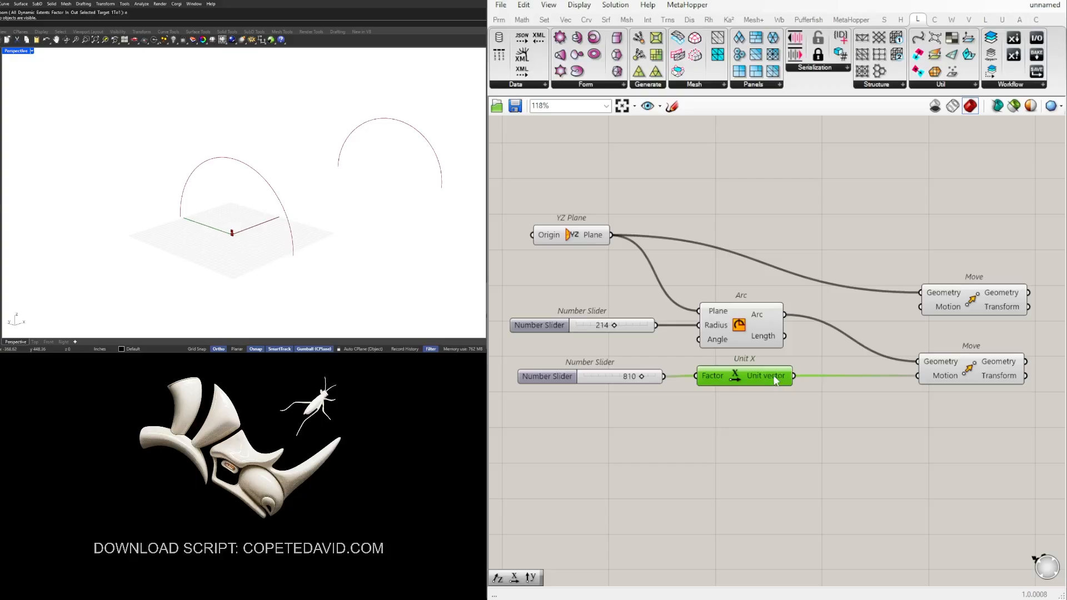
Add a Division component between Unit X and the Move components, and connect the Unit X vector to its A input
{"action": "double_click", "coordinate": [855, 410]}
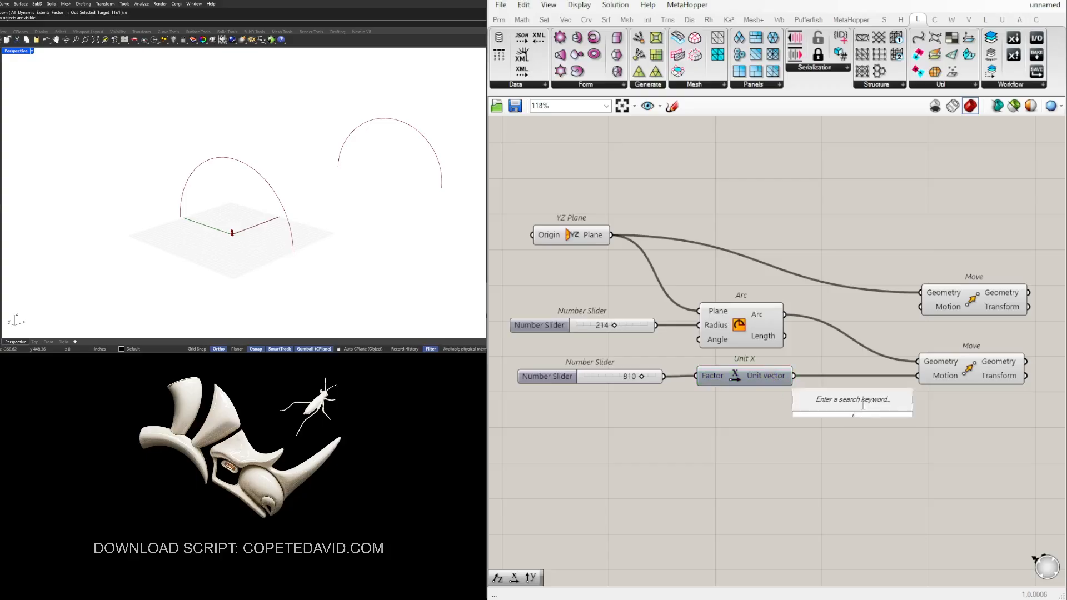
{"action": "type", "text": "division"}
{"action": "key", "text": "Return"}
{"action": "left_click_drag", "start_coordinate": [863, 392], "coordinate": [865, 335]}
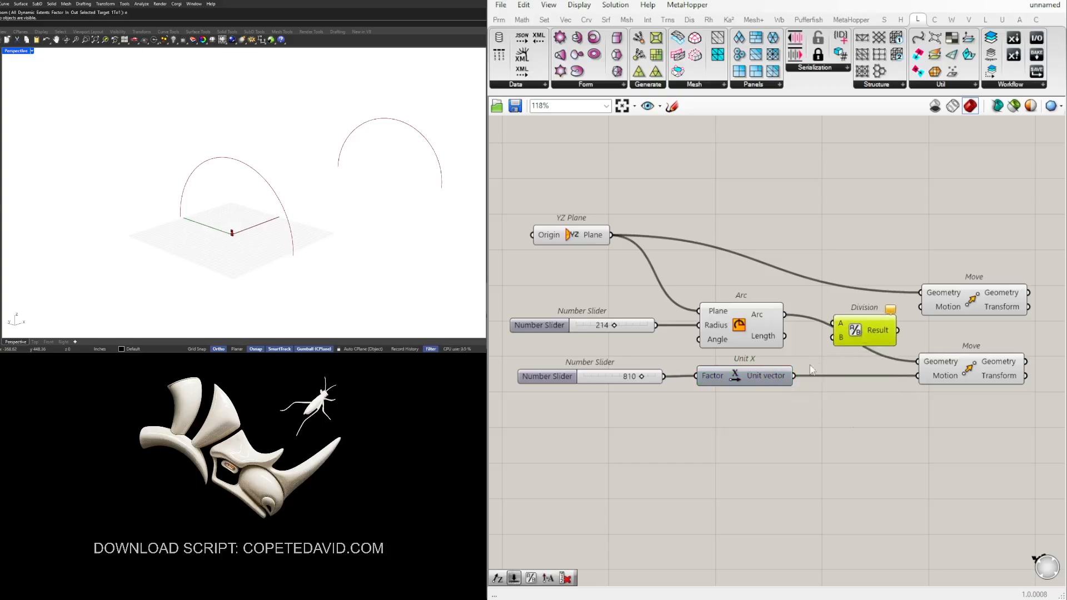
{"action": "left_click_drag", "start_coordinate": [794, 375], "coordinate": [870, 340]}
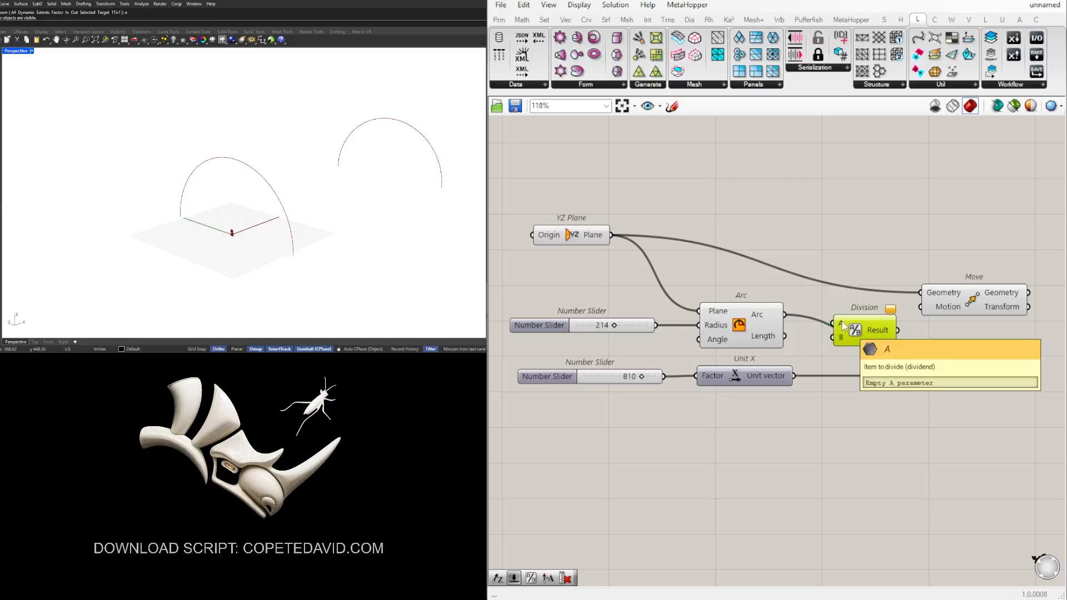
{"action": "left_click_drag", "start_coordinate": [795, 375], "coordinate": [834, 337]}
{"action": "left_click_drag", "start_coordinate": [863, 341], "coordinate": [864, 340]}
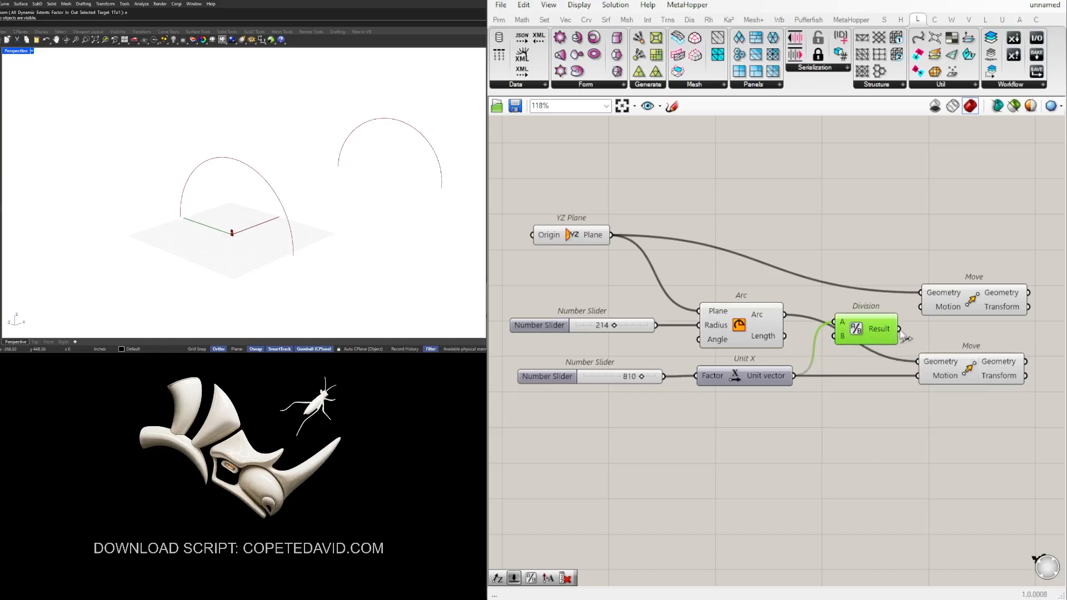
Connect the Division Result to the upper Move's Motion input, and shift the upper Move and Division higher to clear the wires
{"action": "left_click_drag", "start_coordinate": [899, 329], "coordinate": [918, 322]}
{"action": "left_click_drag", "start_coordinate": [973, 312], "coordinate": [997, 255]}
{"action": "right_click_drag", "start_coordinate": [1052, 402], "coordinate": [999, 395]}
{"action": "left_click_drag", "start_coordinate": [925, 357], "coordinate": [991, 355], "text": "shift"}
{"action": "left_click", "coordinate": [982, 396]}
{"action": "left_click", "coordinate": [995, 241]}
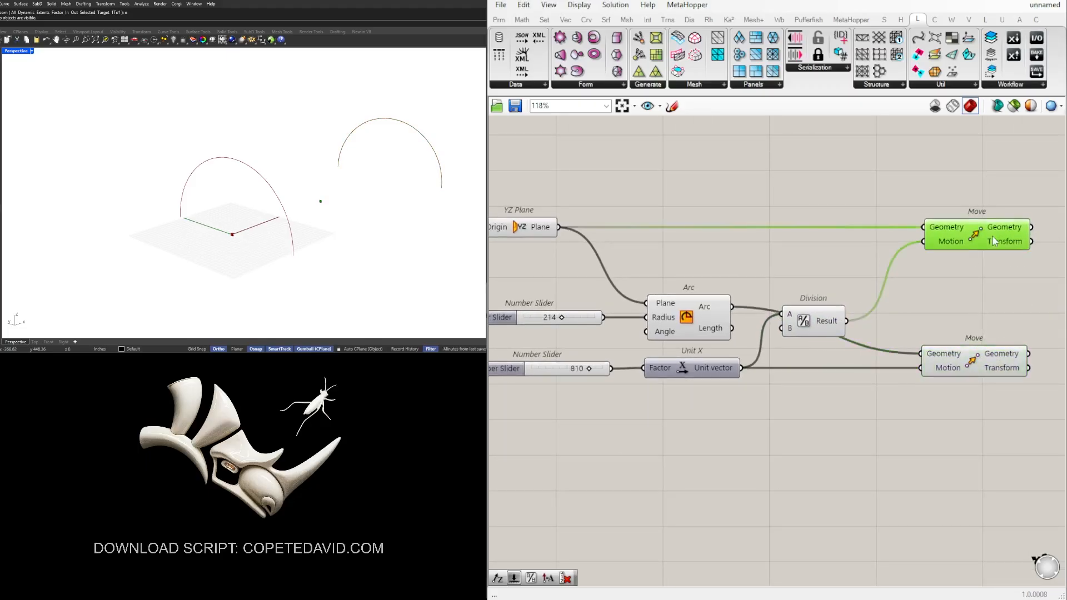
{"action": "left_click_drag", "start_coordinate": [825, 328], "coordinate": [849, 285]}
{"action": "left_click", "coordinate": [1003, 244]}
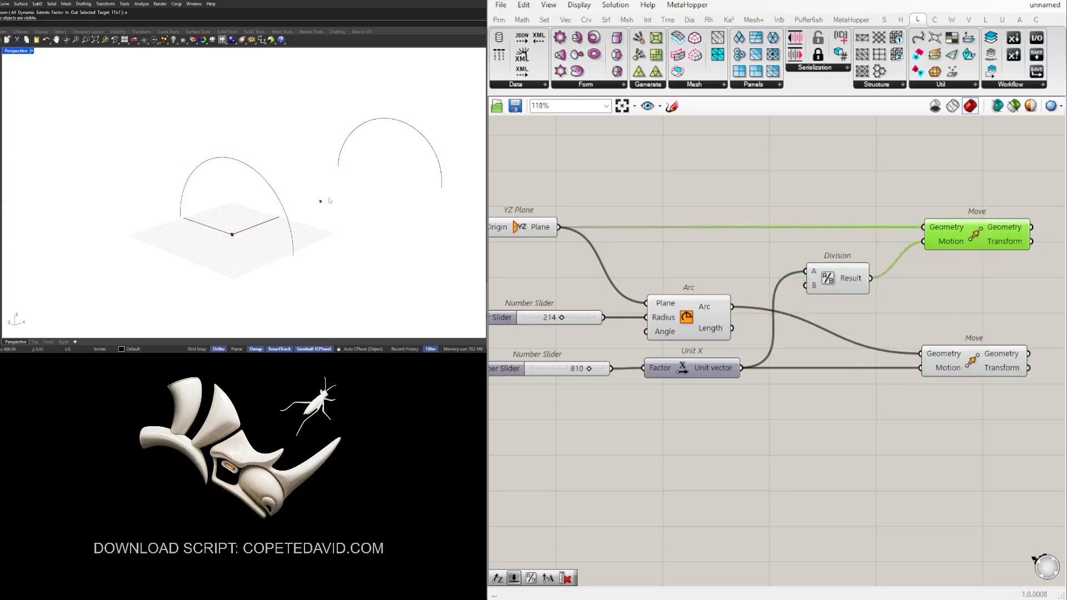
Set the Unit X distance slider to 1000 and the arc radius slider to 221
{"action": "right_click_drag", "start_coordinate": [623, 380], "coordinate": [706, 378]}
{"action": "scroll", "coordinate": [667, 367], "scroll_direction": "down", "scroll_amount": 3}
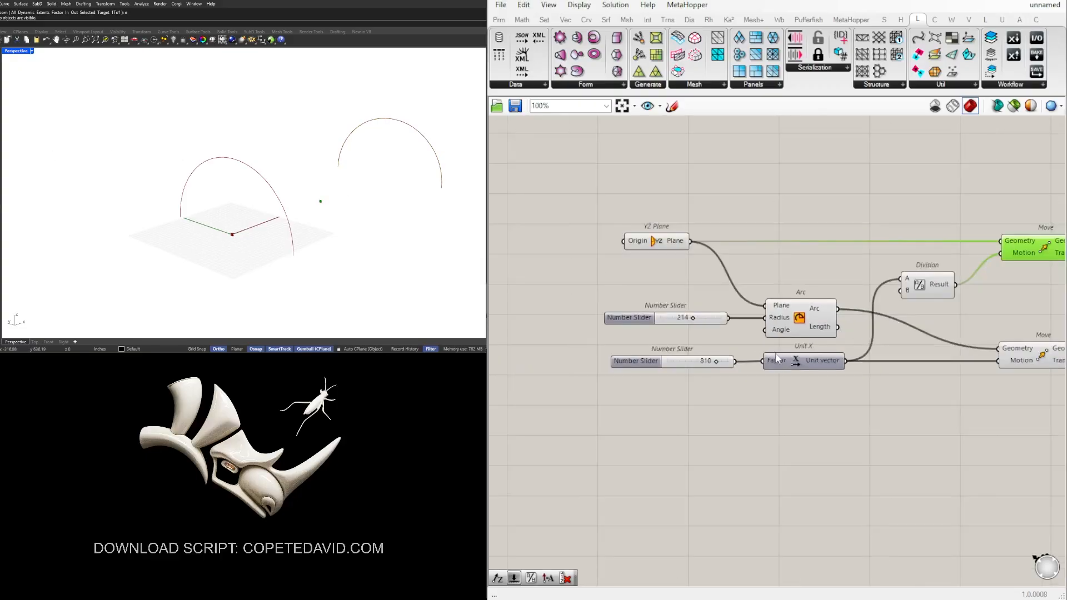
{"action": "left_click", "coordinate": [748, 362]}
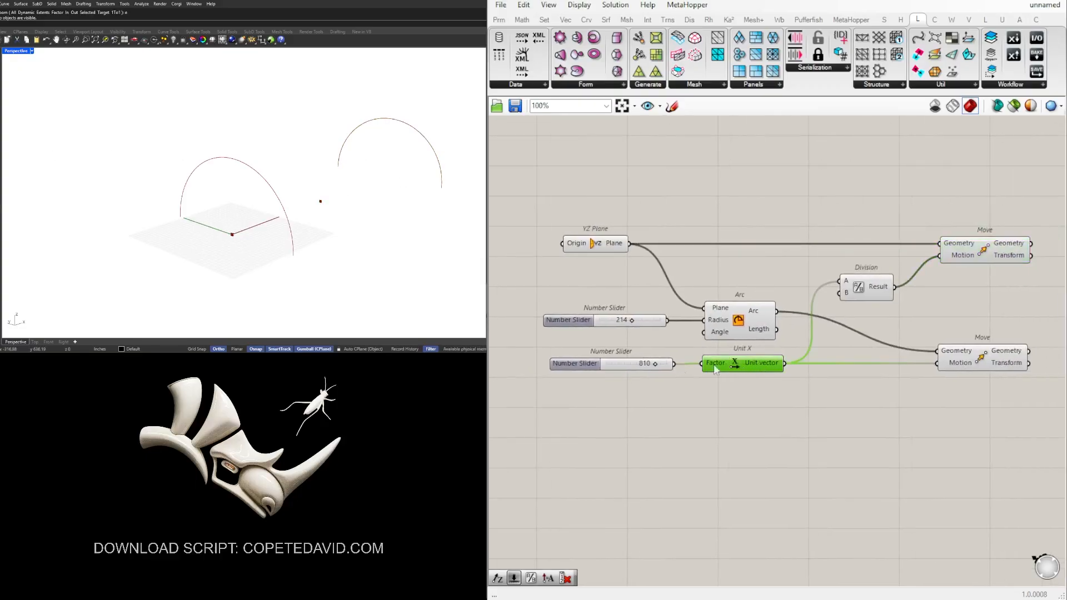
{"action": "scroll", "coordinate": [653, 373], "scroll_direction": "up", "scroll_amount": 4}
{"action": "left_click_drag", "start_coordinate": [688, 371], "coordinate": [716, 367]}
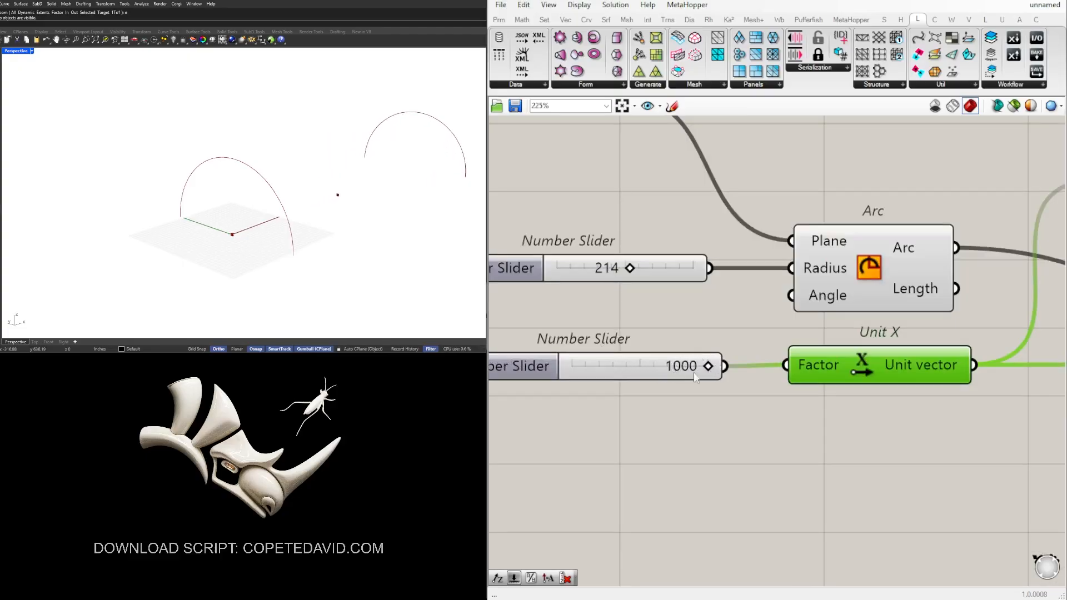
{"action": "scroll", "coordinate": [696, 371], "scroll_direction": "down", "scroll_amount": 2}
{"action": "right_click_drag", "start_coordinate": [835, 382], "coordinate": [706, 390]}
{"action": "left_click", "coordinate": [922, 268]}
{"action": "right_click_drag", "start_coordinate": [923, 268], "coordinate": [804, 282]}
{"action": "left_click", "coordinate": [939, 222]}
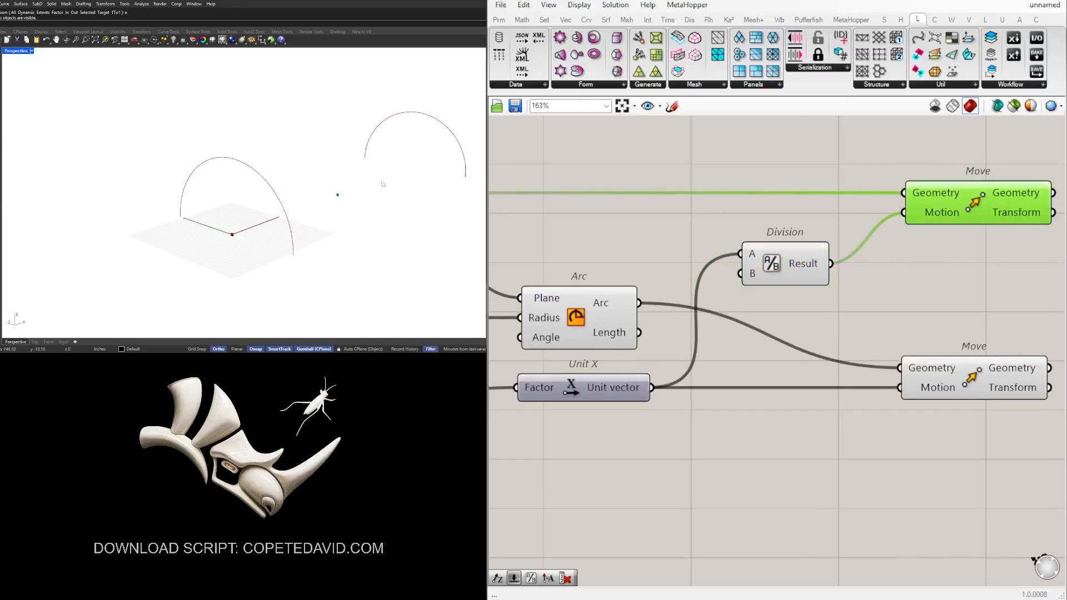
{"action": "scroll", "coordinate": [945, 266], "scroll_direction": "down", "scroll_amount": 3}
{"action": "scroll", "coordinate": [598, 325], "scroll_direction": "up", "scroll_amount": 3}
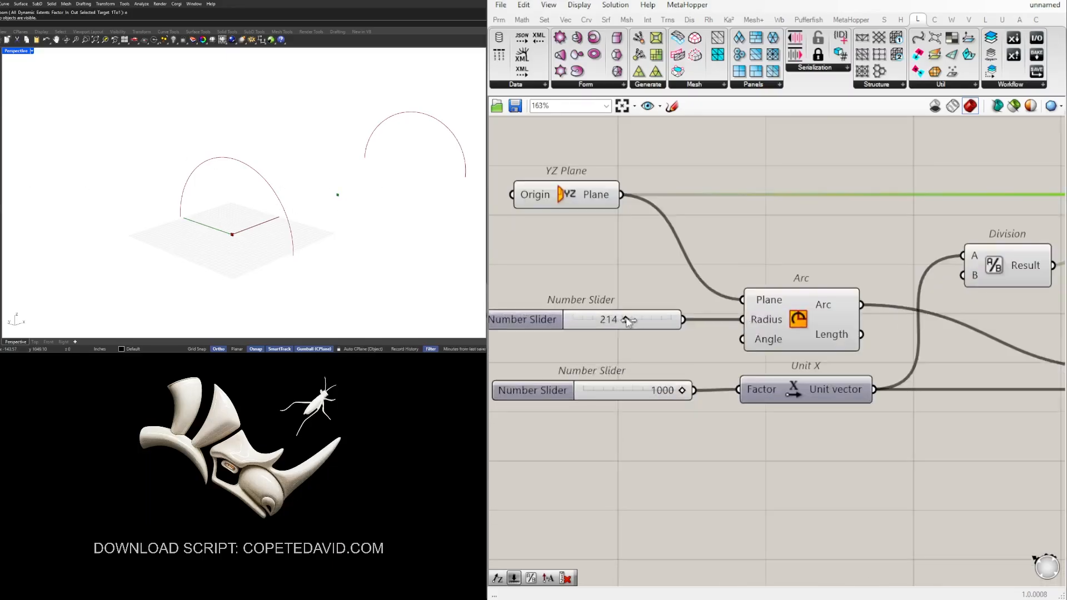
{"action": "left_click_drag", "start_coordinate": [627, 321], "coordinate": [628, 321]}
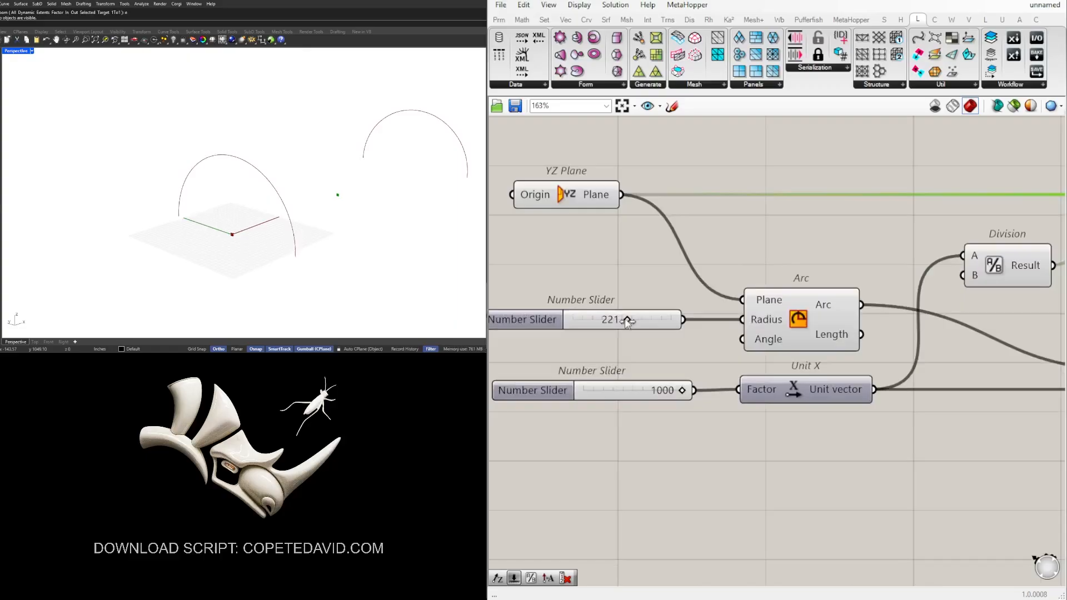
Duplicate the Arc with its radius slider beside the upper Move, and connect the upper Move's Geometry output to the copy's Plane input
{"action": "scroll", "coordinate": [679, 322], "scroll_direction": "down", "scroll_amount": 2}
{"action": "left_click_drag", "start_coordinate": [697, 338], "coordinate": [595, 292]}
{"action": "scroll", "coordinate": [643, 336], "scroll_direction": "down", "scroll_amount": 2}
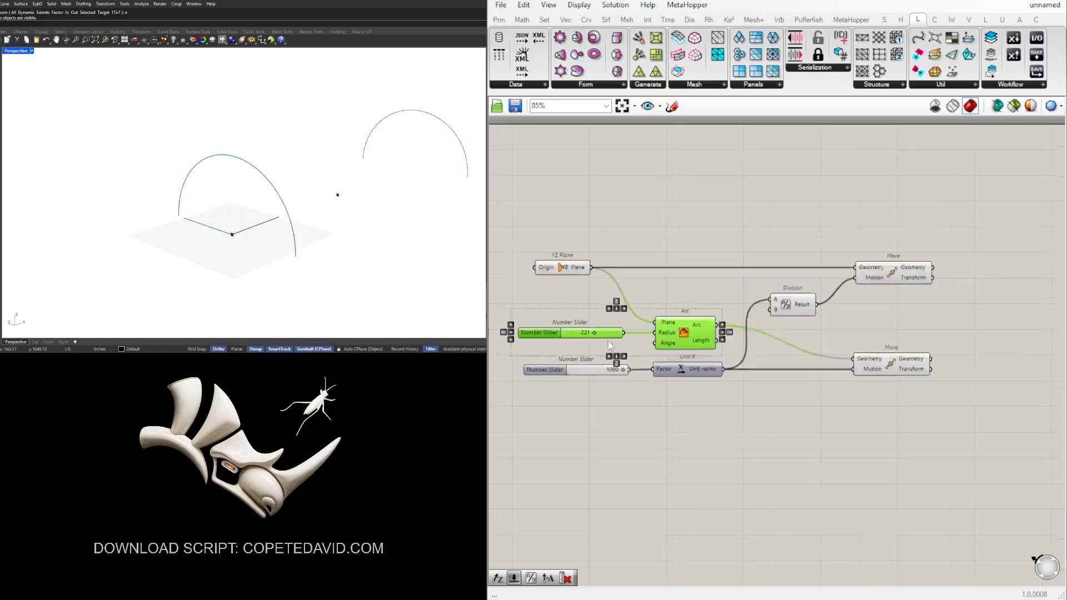
{"action": "left_click_drag", "start_coordinate": [640, 340], "coordinate": [921, 309], "text": "alt"}
{"action": "scroll", "coordinate": [872, 282], "scroll_direction": "up", "scroll_amount": 1}
{"action": "left_click", "coordinate": [811, 286]}
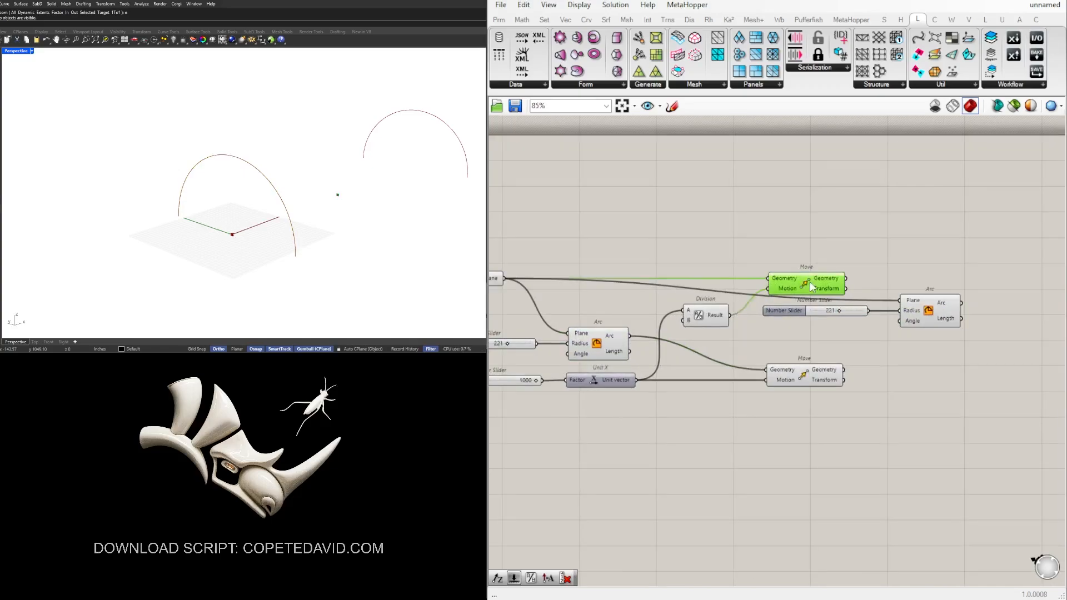
{"action": "left_click_drag", "start_coordinate": [846, 279], "coordinate": [847, 314]}
{"action": "scroll", "coordinate": [836, 309], "scroll_direction": "up", "scroll_amount": 3}
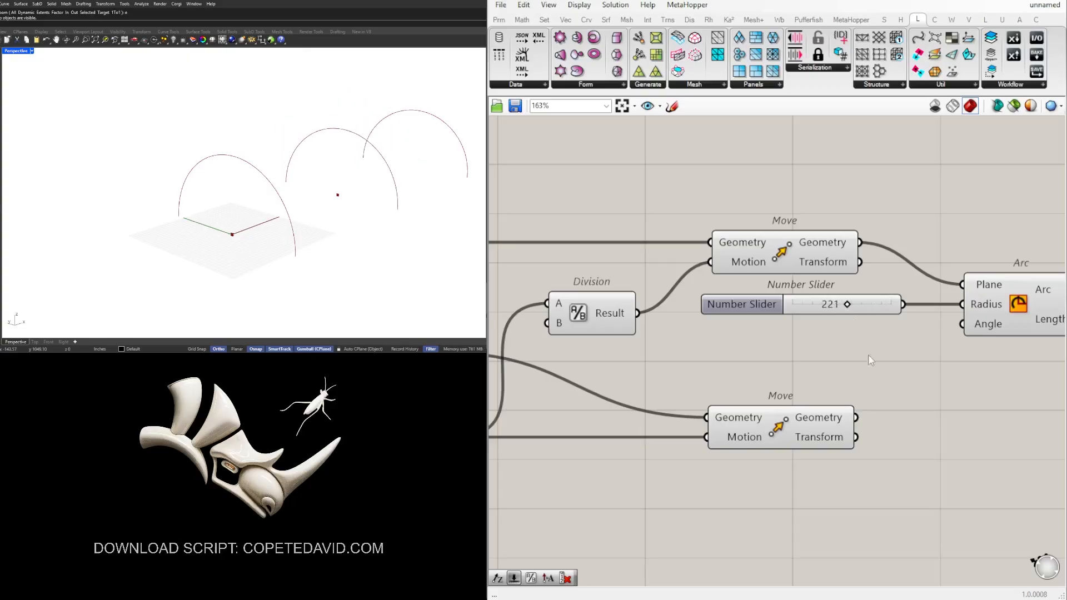
{"action": "scroll", "coordinate": [935, 382], "scroll_direction": "down", "scroll_amount": 3}
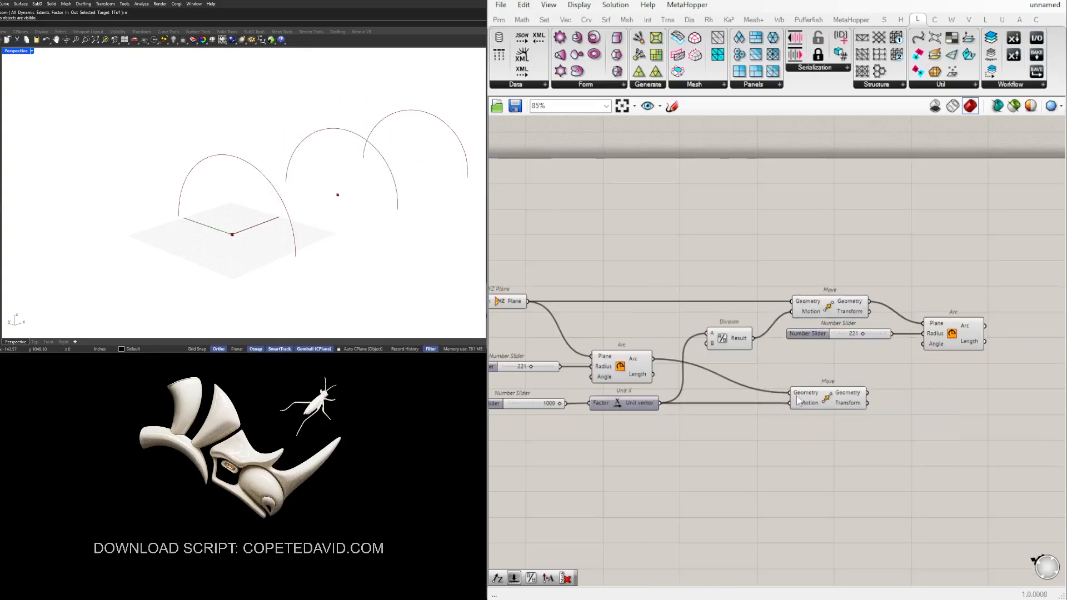
Add a Loft component and place it past the lower Move component
{"action": "double_click", "coordinate": [924, 410]}
{"action": "type", "text": "lof"}
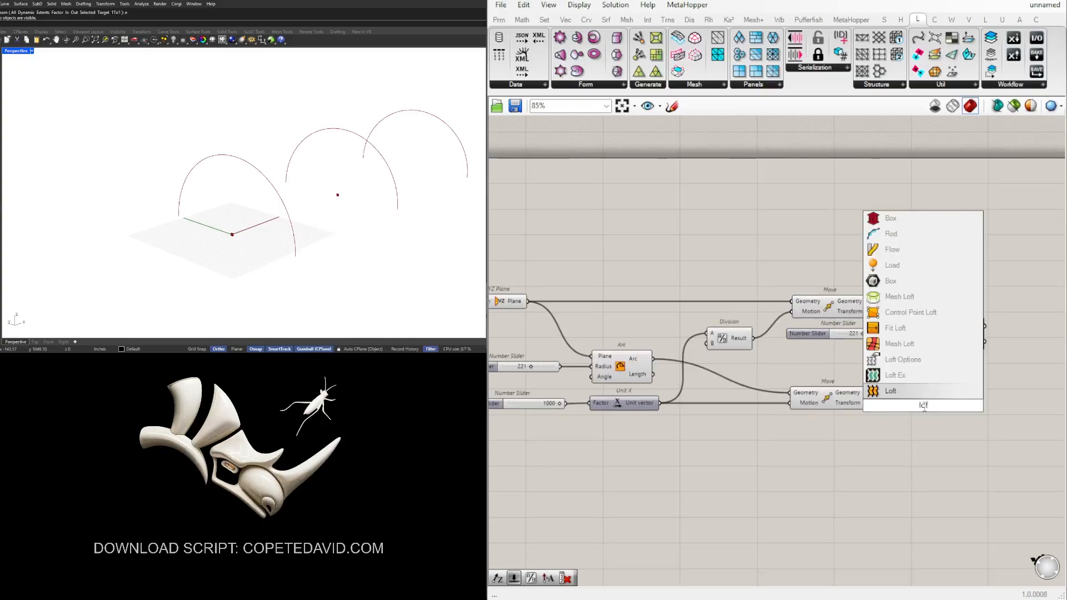
{"action": "key", "text": "Return"}
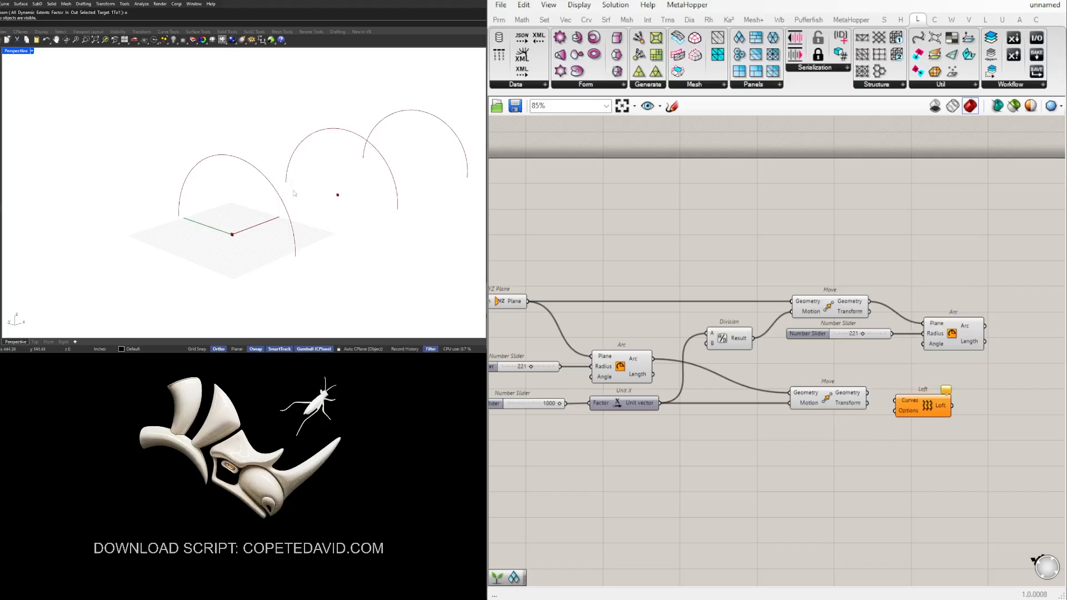
{"action": "scroll", "coordinate": [963, 340], "scroll_direction": "down", "scroll_amount": 2}
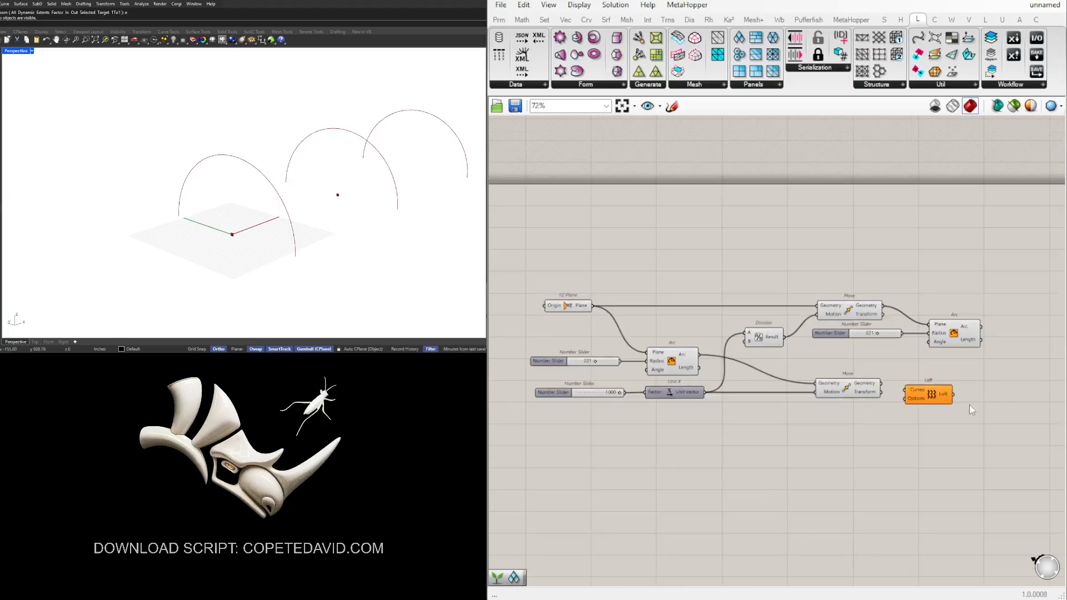
{"action": "right_click_drag", "start_coordinate": [972, 410], "coordinate": [928, 410]}
{"action": "left_click_drag", "start_coordinate": [871, 392], "coordinate": [966, 389]}
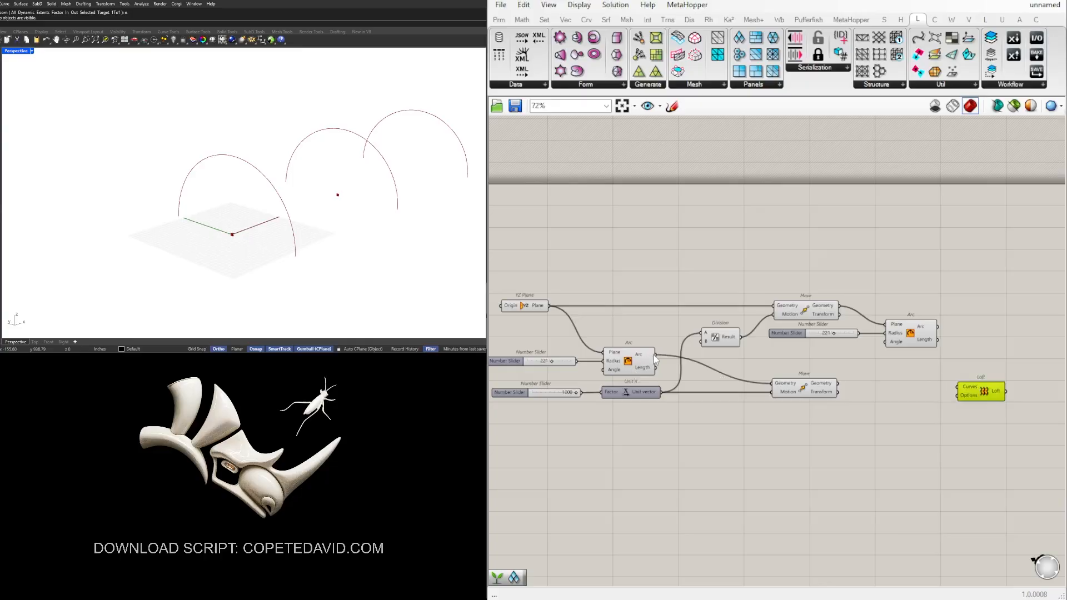
Connect the first arc, the middle arc and the lower Move's Geometry output to the Loft's Curves input
{"action": "left_click_drag", "start_coordinate": [655, 356], "coordinate": [1016, 370]}
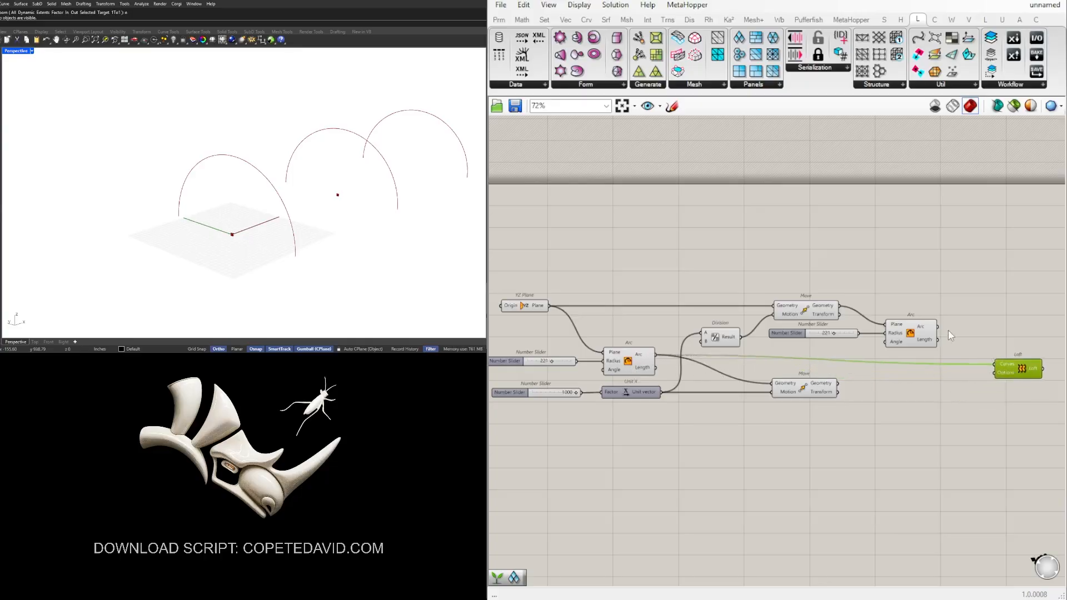
{"action": "left_click_drag", "start_coordinate": [945, 333], "coordinate": [995, 364], "text": "shift"}
{"action": "left_click", "coordinate": [900, 392]}
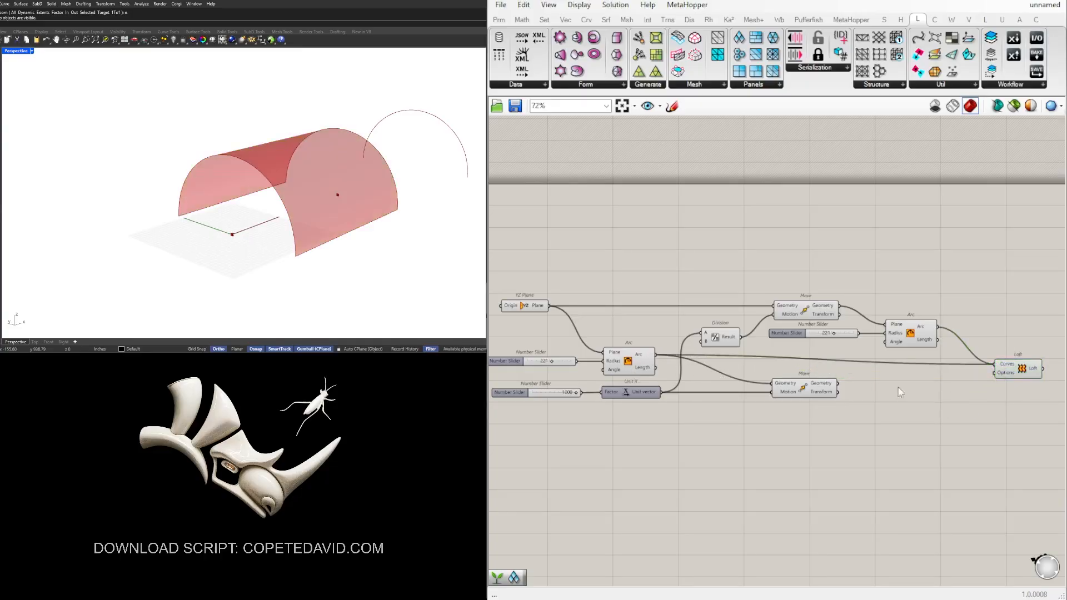
{"action": "left_click_drag", "start_coordinate": [837, 384], "coordinate": [997, 368], "text": "shift"}
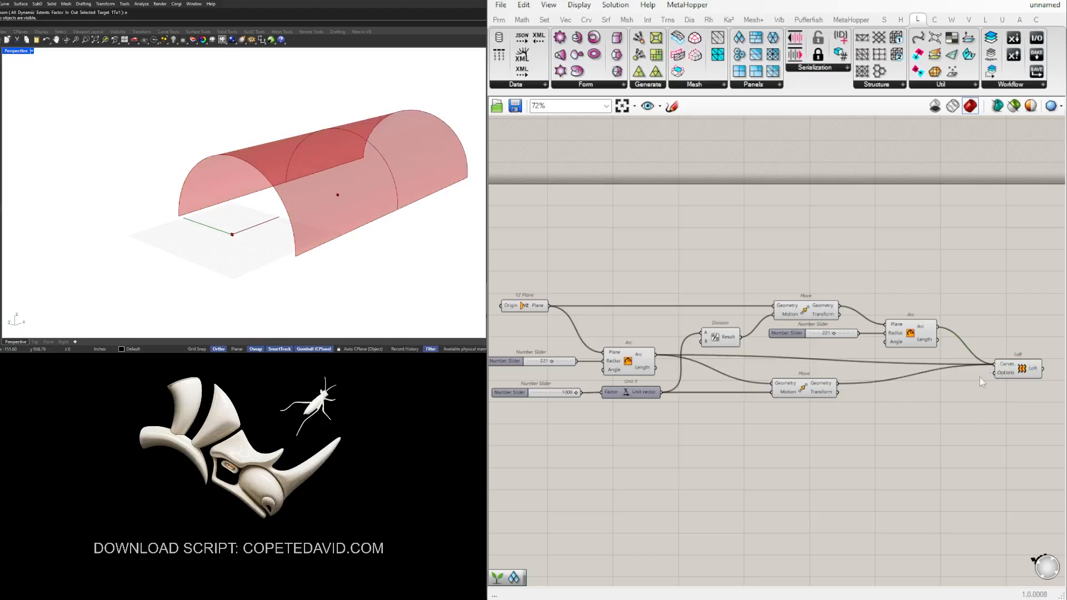
Set the middle arc's radius slider to 285 and the Unit X distance slider to 689
{"action": "scroll", "coordinate": [806, 331], "scroll_direction": "up", "scroll_amount": 5}
{"action": "left_click_drag", "start_coordinate": [893, 343], "coordinate": [918, 342]}
{"action": "scroll", "coordinate": [862, 371], "scroll_direction": "down", "scroll_amount": 5}
{"action": "right_click_drag", "start_coordinate": [634, 436], "coordinate": [705, 437]}
{"action": "scroll", "coordinate": [691, 431], "scroll_direction": "up", "scroll_amount": 5}
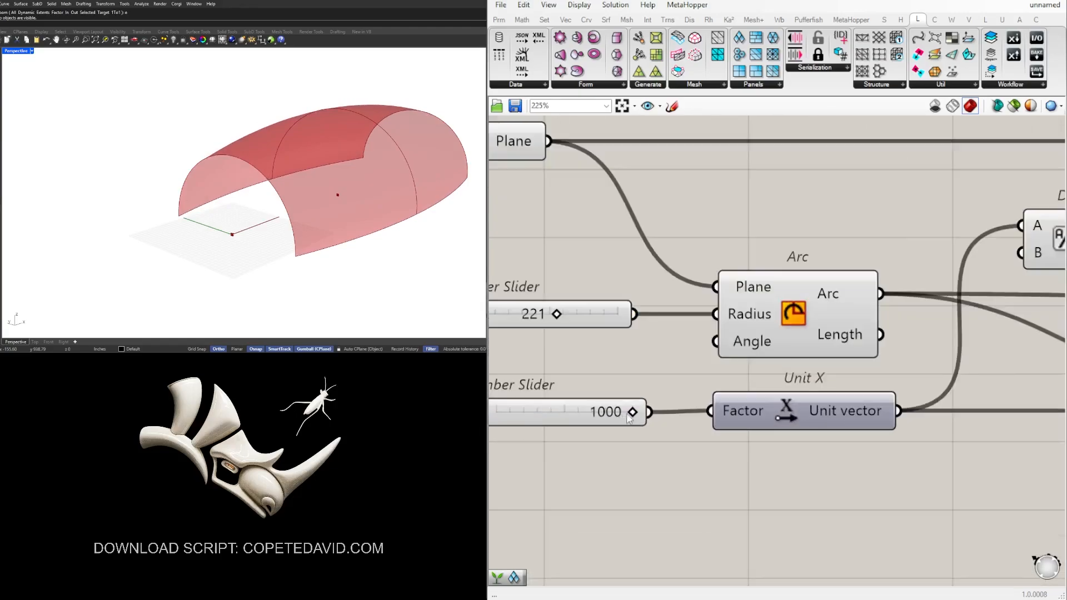
{"action": "left_click_drag", "start_coordinate": [632, 414], "coordinate": [589, 413]}
{"action": "scroll", "coordinate": [589, 414], "scroll_direction": "down", "scroll_amount": 4}
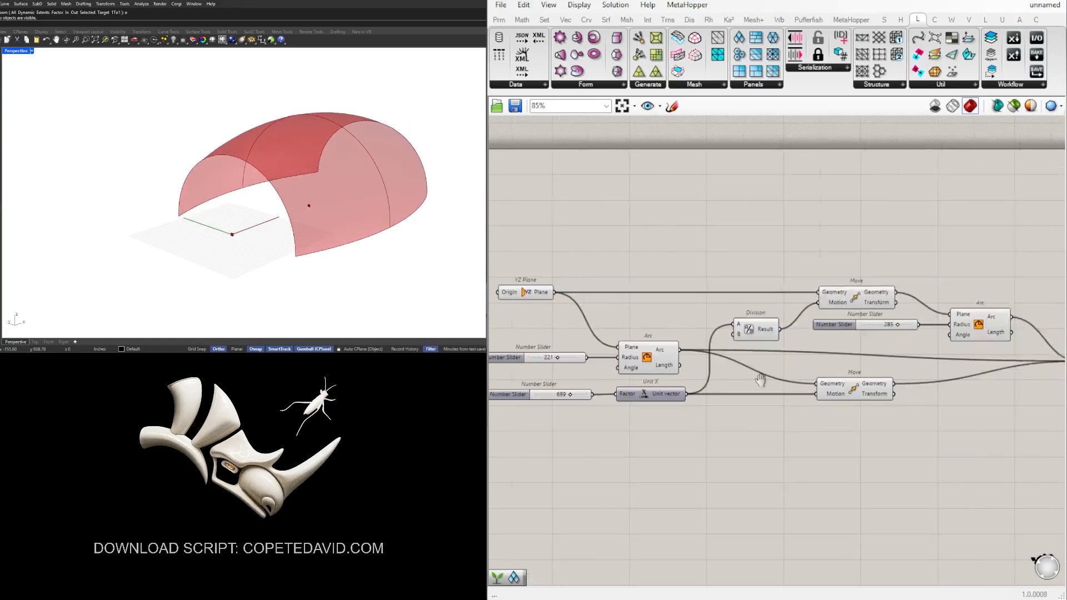
Set the middle arc's radius slider to 193 and the first arc's radius slider to 280
{"action": "scroll", "coordinate": [814, 354], "scroll_direction": "up", "scroll_amount": 3}
{"action": "scroll", "coordinate": [814, 352], "scroll_direction": "up", "scroll_amount": 3}
{"action": "left_click_drag", "start_coordinate": [850, 341], "coordinate": [815, 341]}
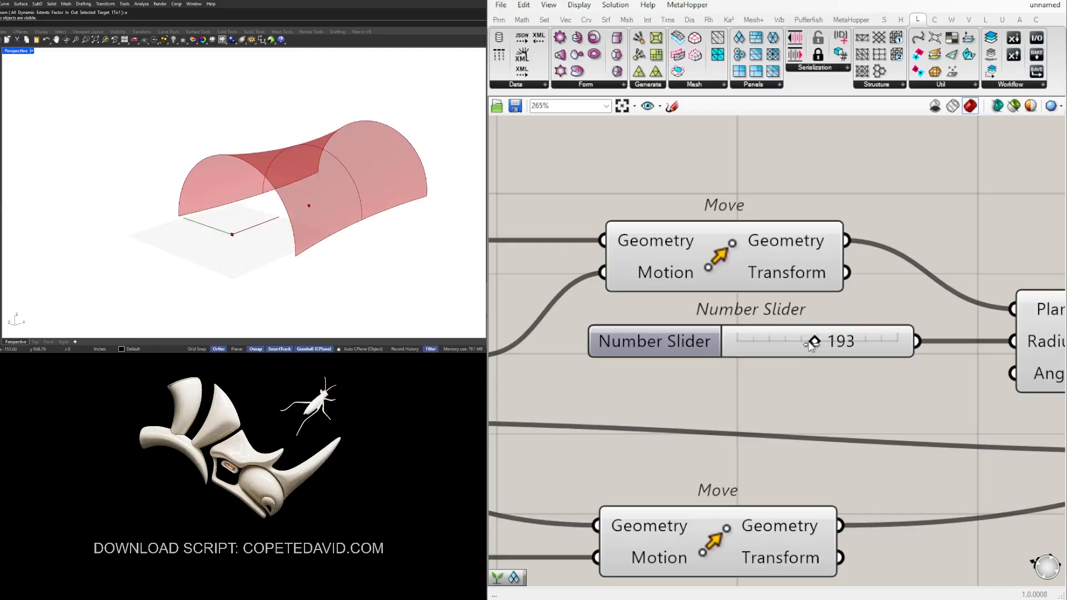
{"action": "scroll", "coordinate": [819, 331], "scroll_direction": "down", "scroll_amount": 1}
{"action": "scroll", "coordinate": [820, 335], "scroll_direction": "down", "scroll_amount": 3}
{"action": "scroll", "coordinate": [692, 378], "scroll_direction": "up", "scroll_amount": 3}
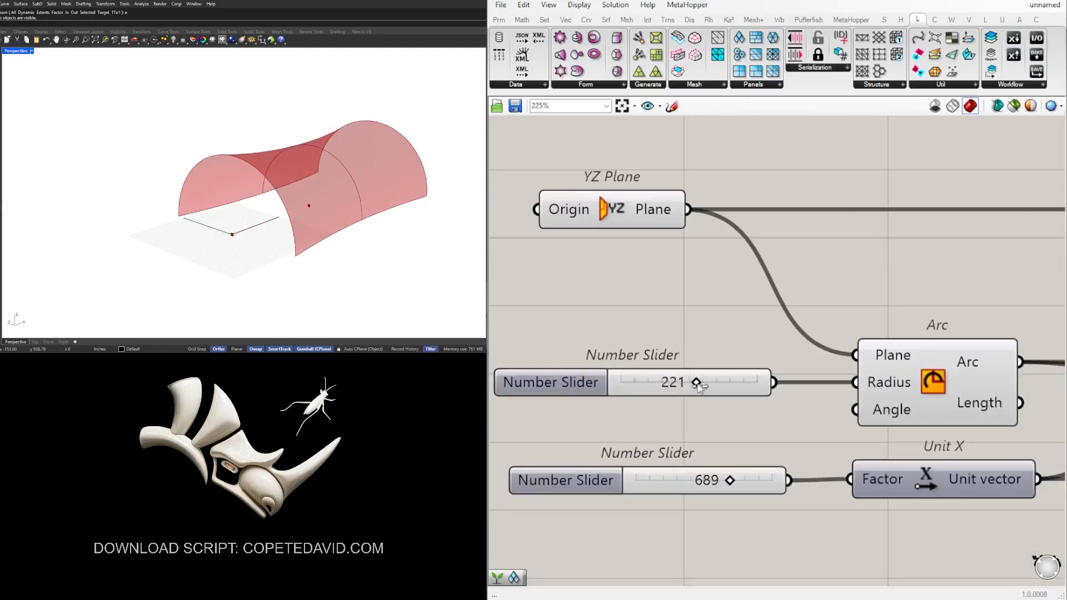
{"action": "left_click_drag", "start_coordinate": [697, 384], "coordinate": [717, 383]}
{"action": "scroll", "coordinate": [927, 272], "scroll_direction": "down", "scroll_amount": 5}
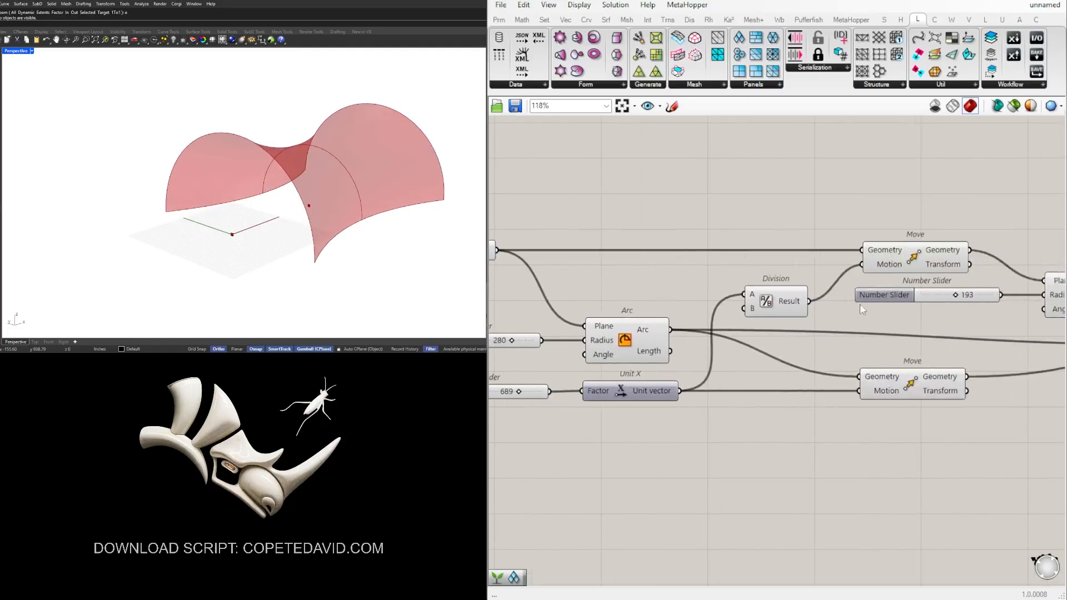
Tighten the layout by moving both Move components, the middle arc with its slider, and the Loft closer to the preceding components
{"action": "scroll", "coordinate": [859, 304], "scroll_direction": "down", "scroll_amount": 2}
{"action": "right_click_drag", "start_coordinate": [1045, 337], "coordinate": [885, 317]}
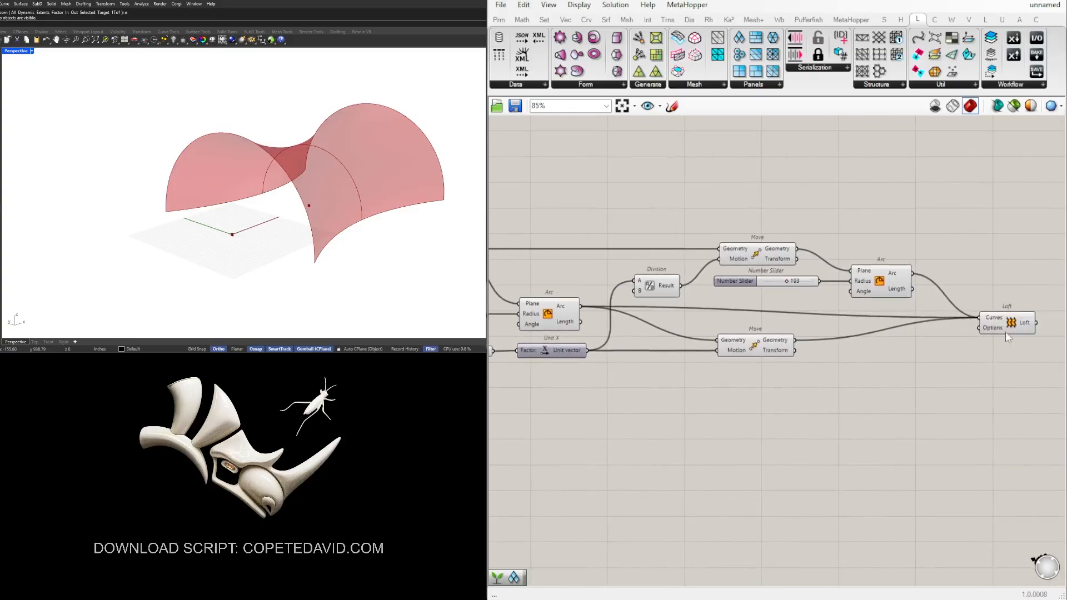
{"action": "left_click_drag", "start_coordinate": [1006, 333], "coordinate": [997, 323]}
{"action": "left_click_drag", "start_coordinate": [937, 305], "coordinate": [745, 253]}
{"action": "left_click", "coordinate": [822, 259]}
{"action": "left_click_drag", "start_coordinate": [883, 277], "coordinate": [872, 274]}
{"action": "left_click_drag", "start_coordinate": [753, 351], "coordinate": [744, 352]}
{"action": "left_click", "coordinate": [796, 378]}
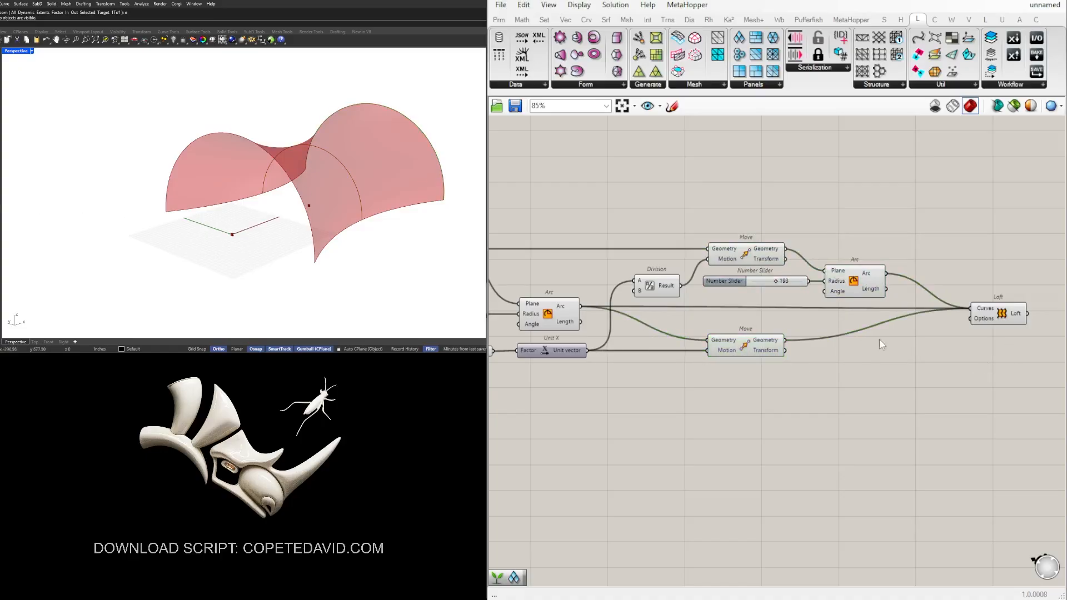
Add a Triangle Panels B component after the Loft and connect the Loft output to its Surface input
{"action": "scroll", "coordinate": [845, 353], "scroll_direction": "down", "scroll_amount": 3}
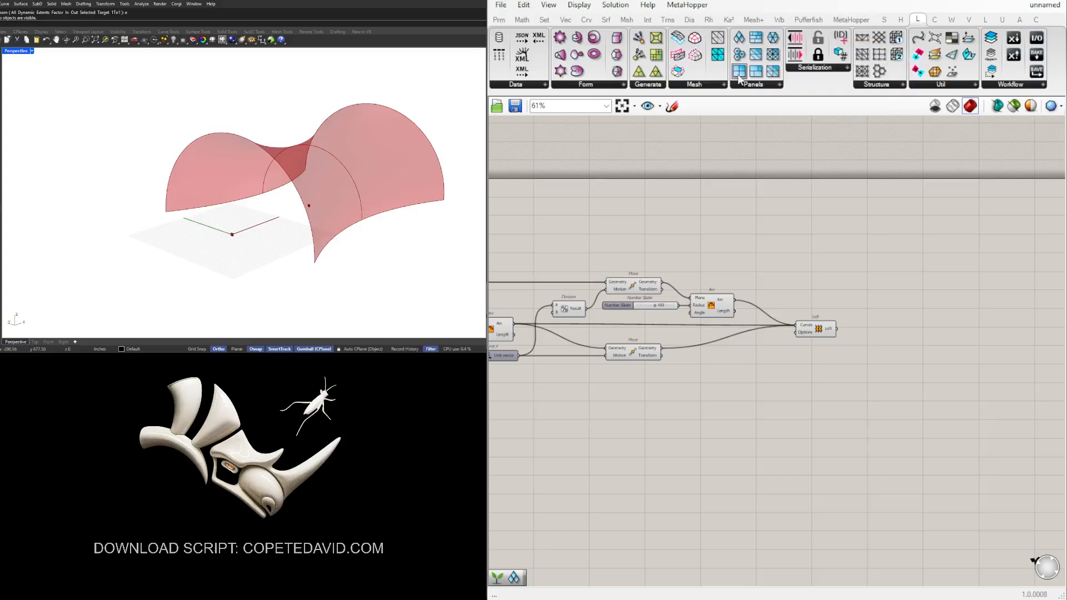
{"action": "left_click", "coordinate": [758, 86]}
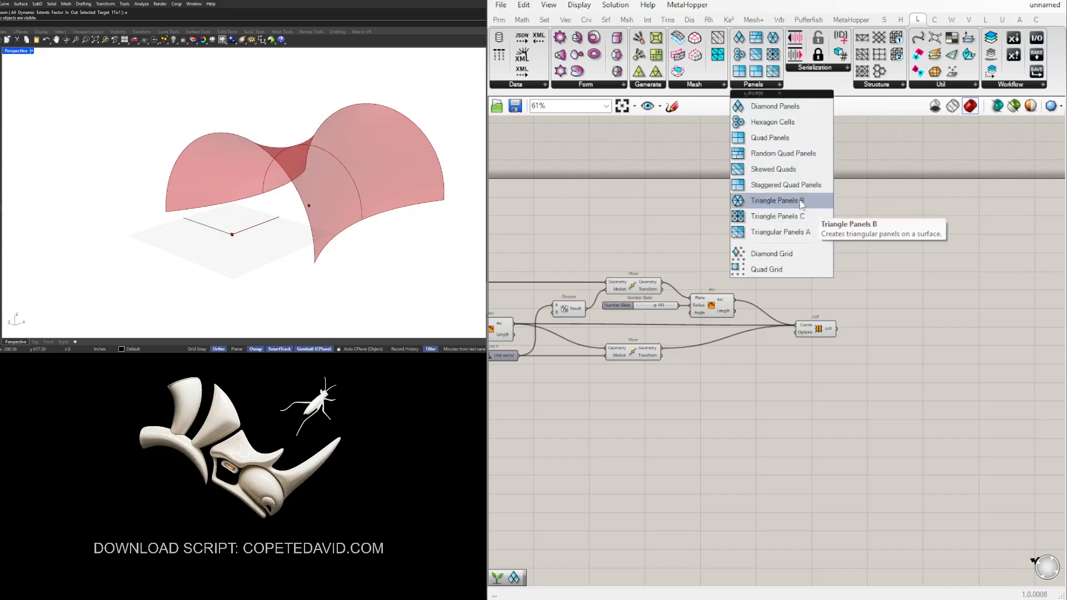
{"action": "left_click", "coordinate": [775, 200]}
{"action": "left_click", "coordinate": [895, 336]}
{"action": "scroll", "coordinate": [884, 335], "scroll_direction": "up", "scroll_amount": 3}
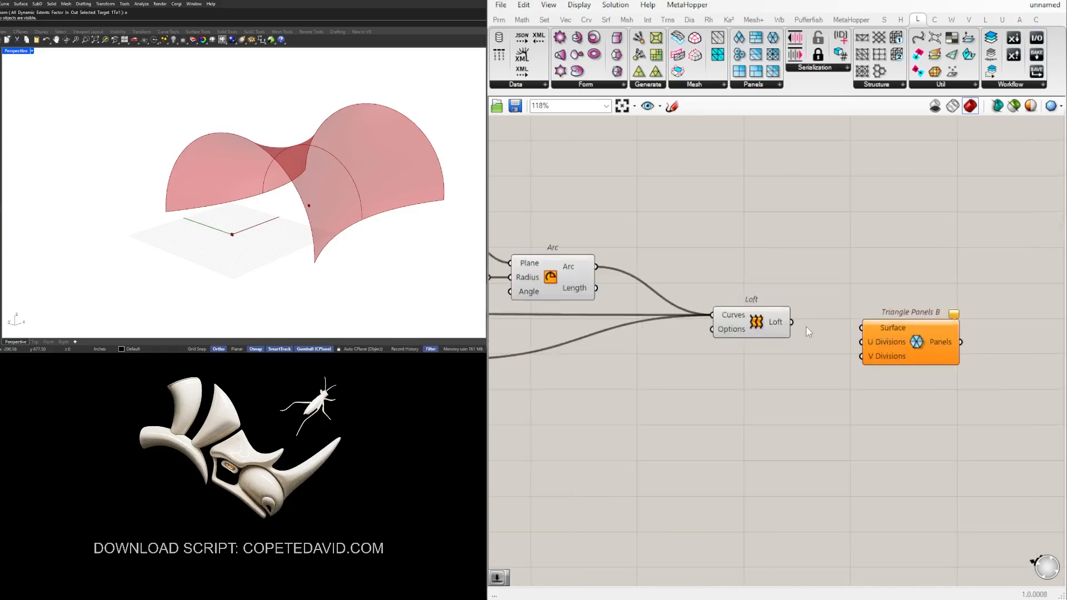
{"action": "left_click", "coordinate": [775, 323]}
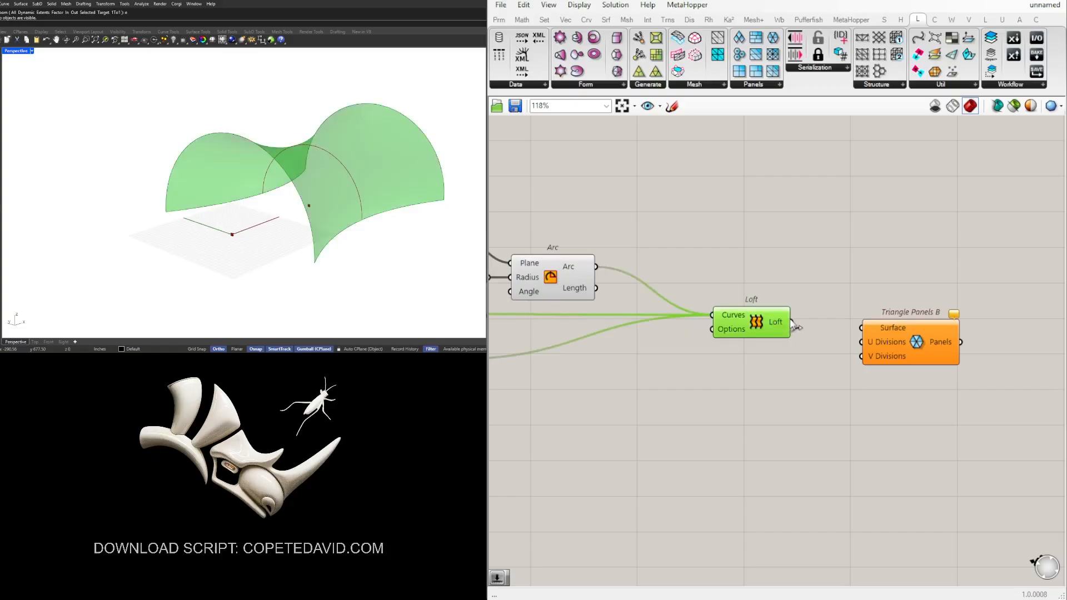
{"action": "left_click_drag", "start_coordinate": [794, 324], "coordinate": [896, 351]}
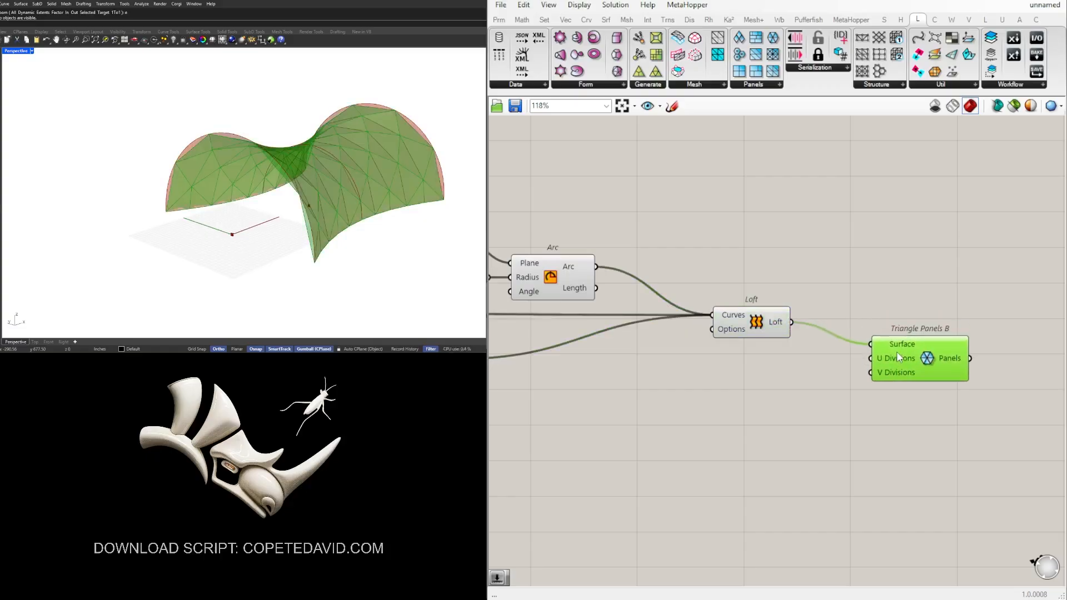
Turn off the viewport preview of the Loft component
{"action": "left_click", "coordinate": [854, 403]}
{"action": "left_click_drag", "start_coordinate": [790, 385], "coordinate": [755, 292]}
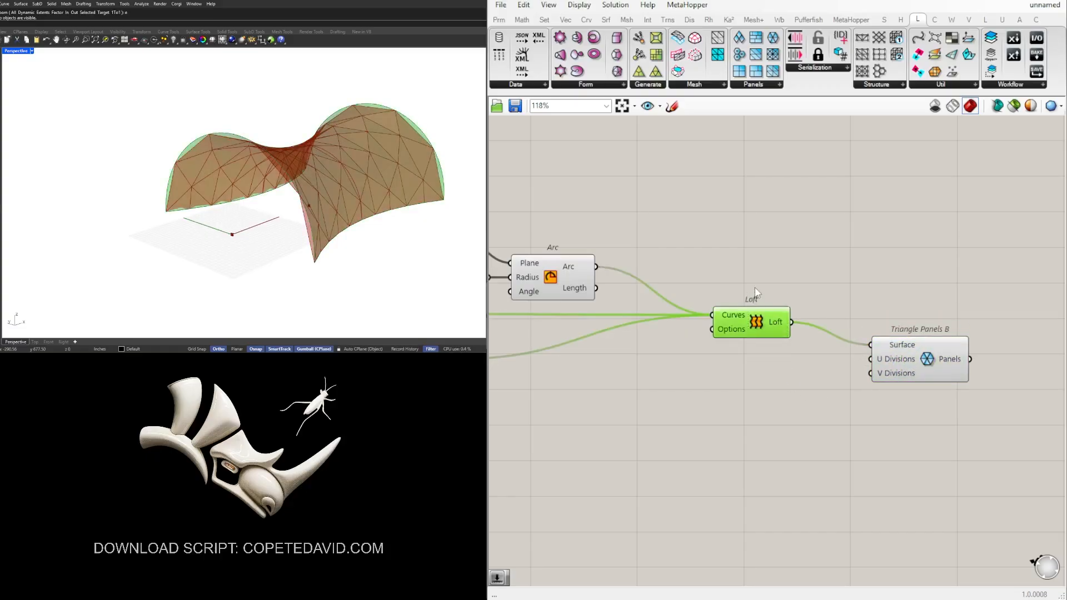
{"action": "middle_click", "coordinate": [754, 288]}
{"action": "left_click", "coordinate": [791, 249]}
{"action": "left_click", "coordinate": [860, 264]}
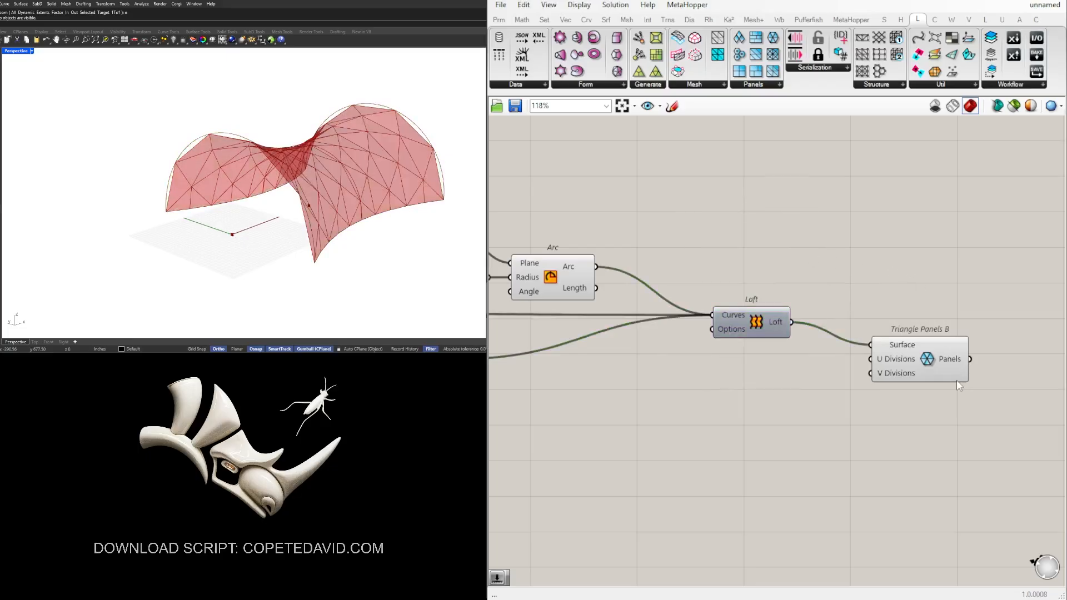
Inspect the Triangle Panels B geometry in the viewport and move its component farther from the Loft
{"action": "left_click", "coordinate": [956, 379]}
{"action": "right_click_drag", "start_coordinate": [355, 181], "coordinate": [273, 203]}
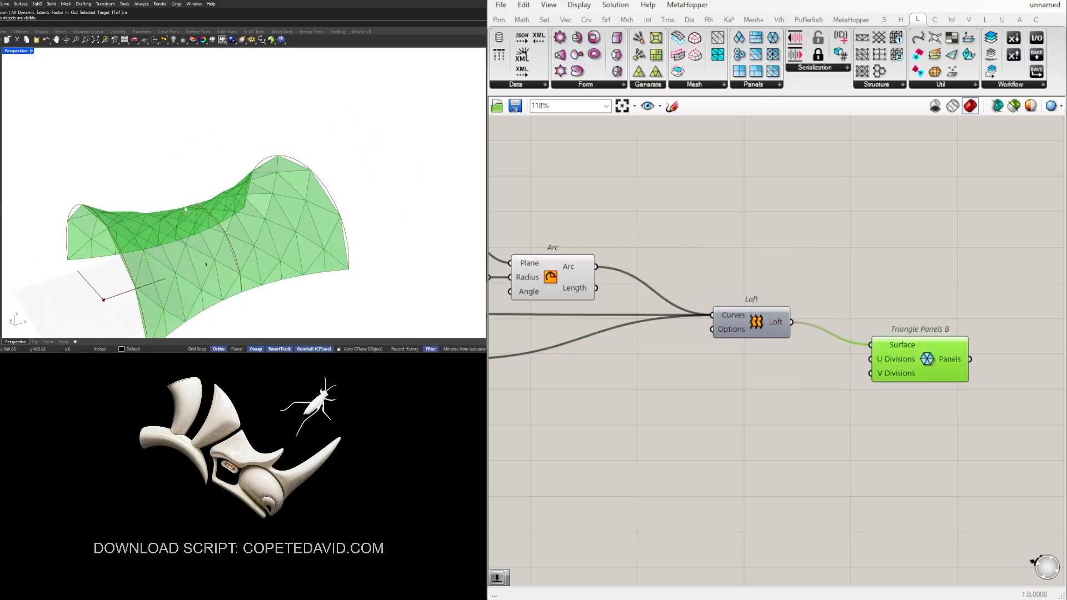
{"action": "right_click_drag", "start_coordinate": [362, 264], "coordinate": [294, 219], "text": "shift"}
{"action": "left_click", "coordinate": [921, 393]}
{"action": "left_click_drag", "start_coordinate": [908, 364], "coordinate": [942, 379]}
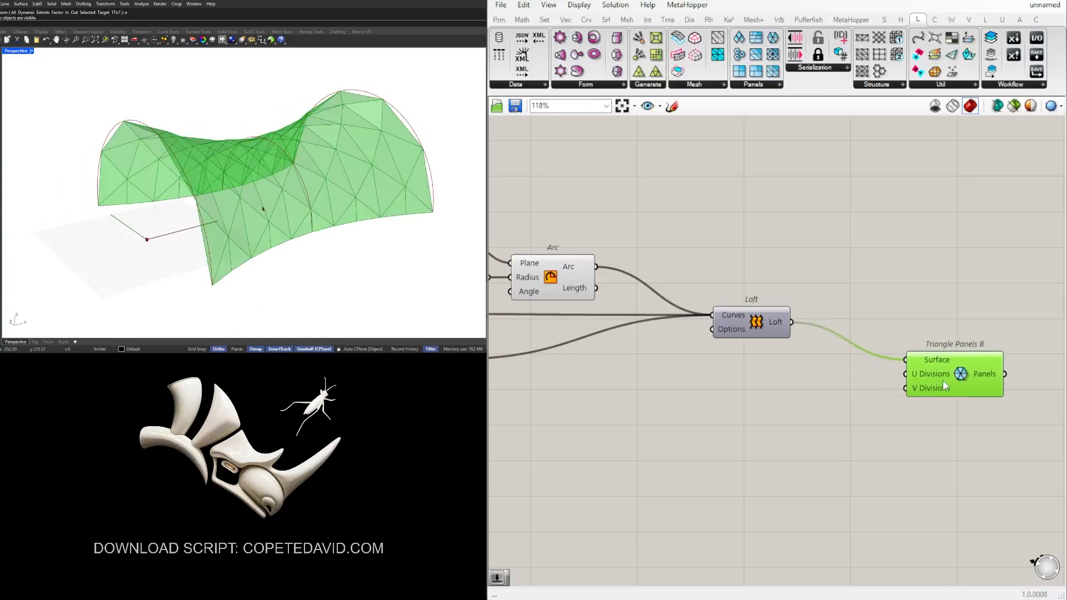
Add two number sliders with minimum 3 and value 5, and connect them to the U Divisions and V Divisions inputs of Triangle Panels B
{"action": "double_click", "coordinate": [723, 387]}
{"action": "type", "text": "3<5<2"}
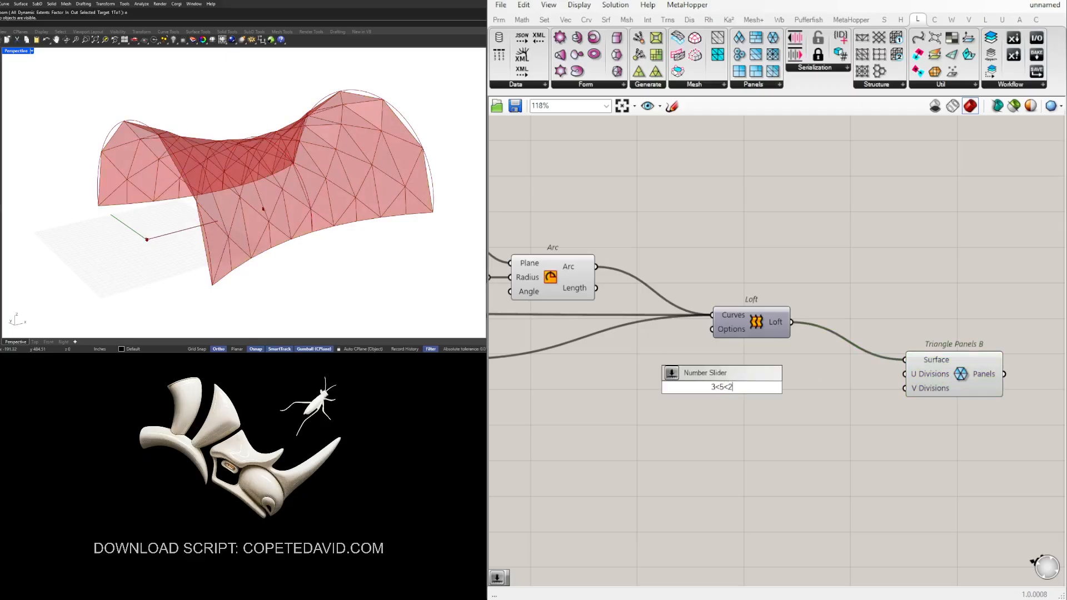
{"action": "key", "text": "Return"}
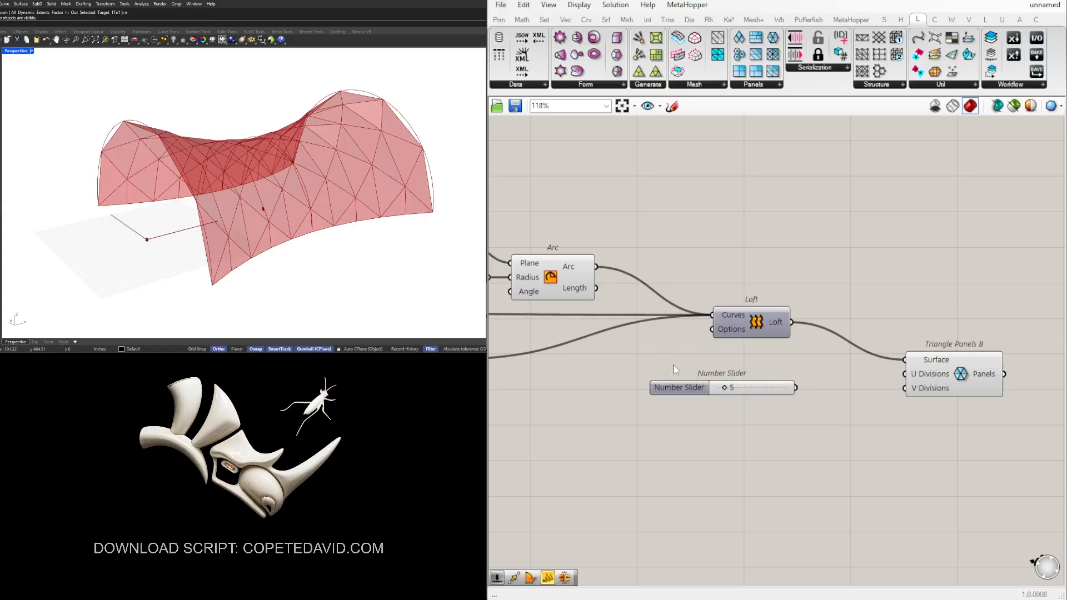
{"action": "left_click_drag", "start_coordinate": [685, 389], "coordinate": [729, 392]}
{"action": "left_click_drag", "start_coordinate": [837, 372], "coordinate": [929, 372]}
{"action": "left_click_drag", "start_coordinate": [839, 390], "coordinate": [896, 387]}
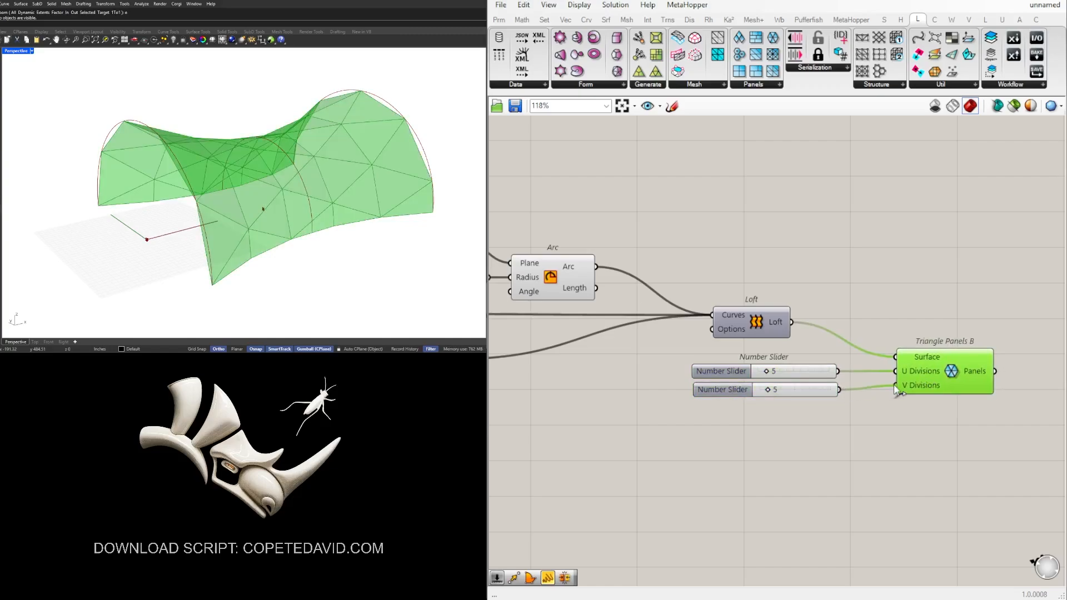
Set the U Divisions slider to 11 and the V Divisions slider to 16
{"action": "scroll", "coordinate": [804, 413], "scroll_direction": "up", "scroll_amount": 3}
{"action": "left_click_drag", "start_coordinate": [742, 351], "coordinate": [783, 352]}
{"action": "left_click_drag", "start_coordinate": [737, 387], "coordinate": [828, 386]}
{"action": "left_click", "coordinate": [888, 310]}
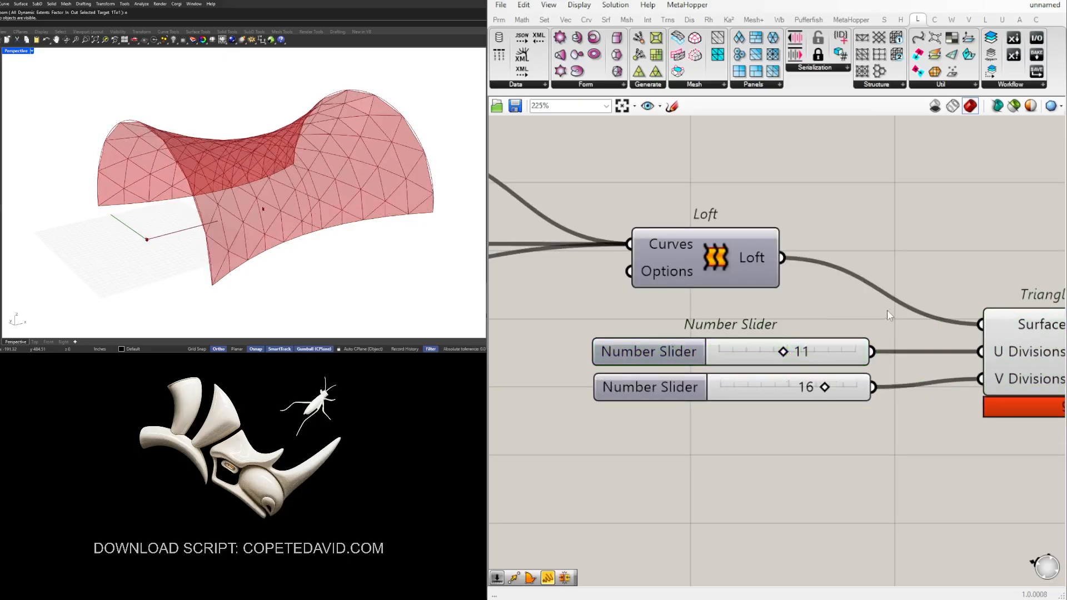
Turn off the viewport preview of the two Arc and two Move components that precede the Loft
{"action": "scroll", "coordinate": [249, 156], "scroll_direction": "down", "scroll_amount": 4}
{"action": "right_click_drag", "start_coordinate": [257, 127], "coordinate": [257, 187], "text": "shift"}
{"action": "right_click_drag", "start_coordinate": [257, 187], "coordinate": [252, 229]}
{"action": "right_click_drag", "start_coordinate": [252, 228], "coordinate": [288, 167], "text": "shift"}
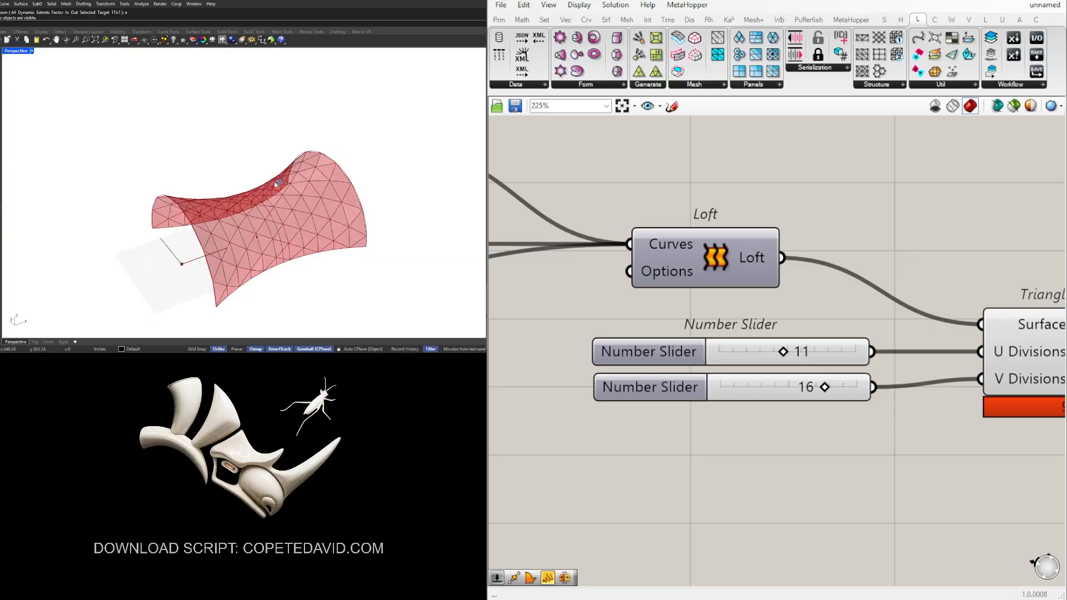
{"action": "right_click", "coordinate": [280, 182]}
{"action": "scroll", "coordinate": [967, 272], "scroll_direction": "down", "scroll_amount": 6}
{"action": "scroll", "coordinate": [771, 266], "scroll_direction": "up", "scroll_amount": 3}
{"action": "left_click", "coordinate": [777, 259]}
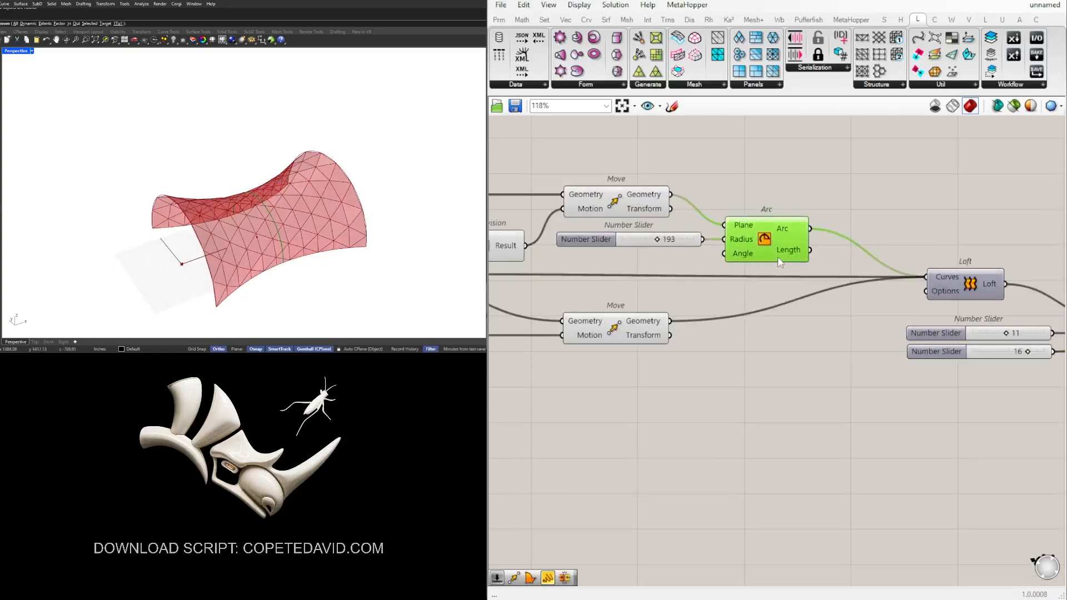
{"action": "right_click_drag", "start_coordinate": [739, 238], "coordinate": [854, 239]}
{"action": "left_click", "coordinate": [735, 201], "text": "shift"}
{"action": "right_click_drag", "start_coordinate": [647, 261], "coordinate": [797, 218]}
{"action": "scroll", "coordinate": [838, 215], "scroll_direction": "down", "scroll_amount": 3}
{"action": "left_click", "coordinate": [908, 335]}
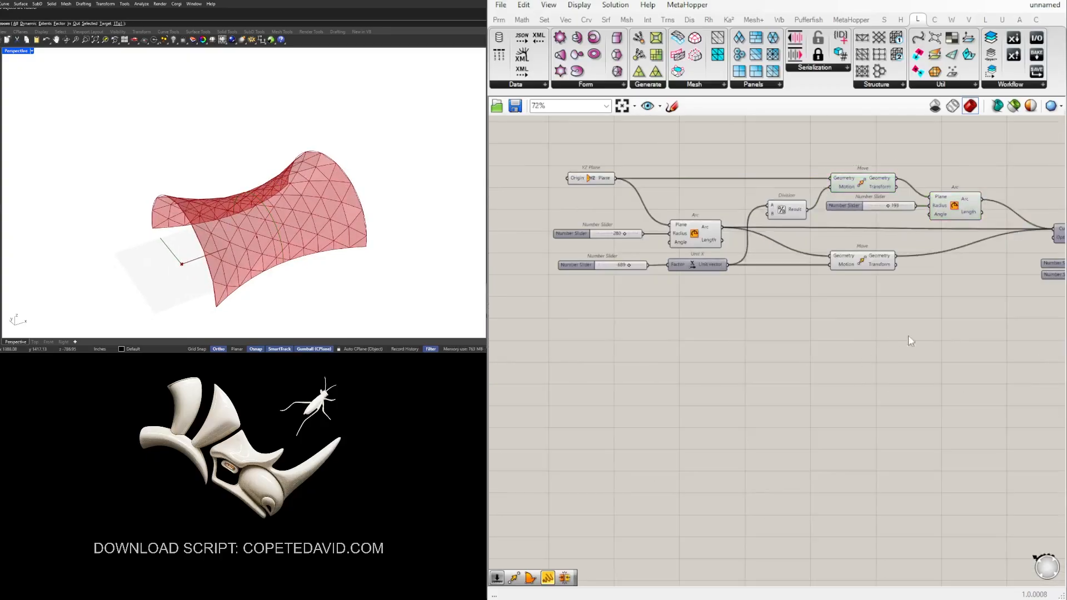
{"action": "left_click_drag", "start_coordinate": [974, 306], "coordinate": [689, 172]}
{"action": "middle_click", "coordinate": [841, 362]}
{"action": "left_click", "coordinate": [880, 322]}
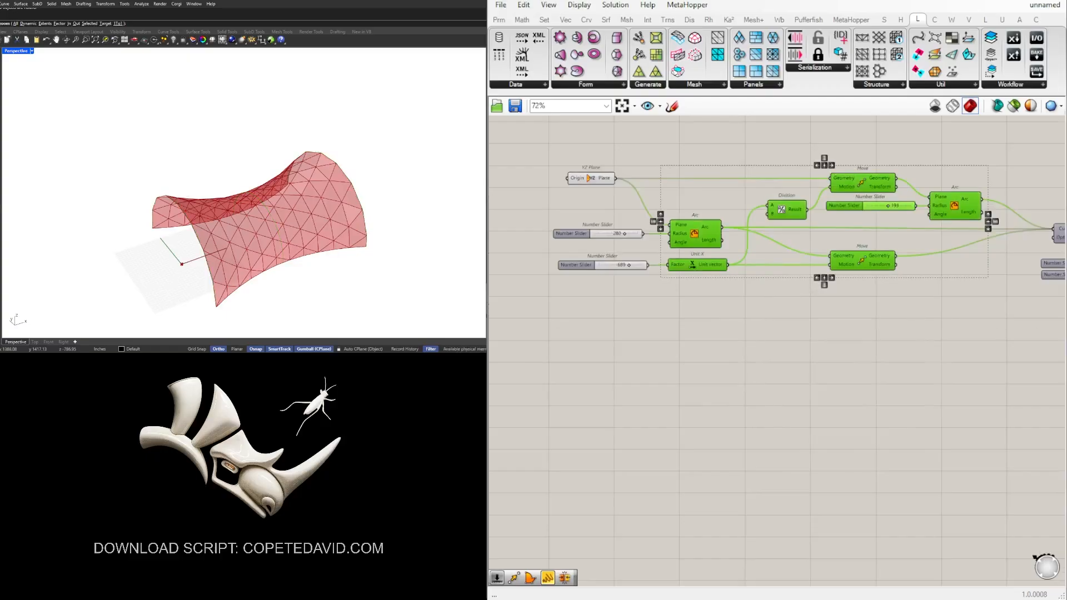
Move Triangle Panels B closer to the Loft, and shift it together with its two division sliders to tidy the layout
{"action": "right_click_drag", "start_coordinate": [1045, 303], "coordinate": [831, 311]}
{"action": "scroll", "coordinate": [977, 270], "scroll_direction": "up", "scroll_amount": 4}
{"action": "left_click", "coordinate": [999, 385]}
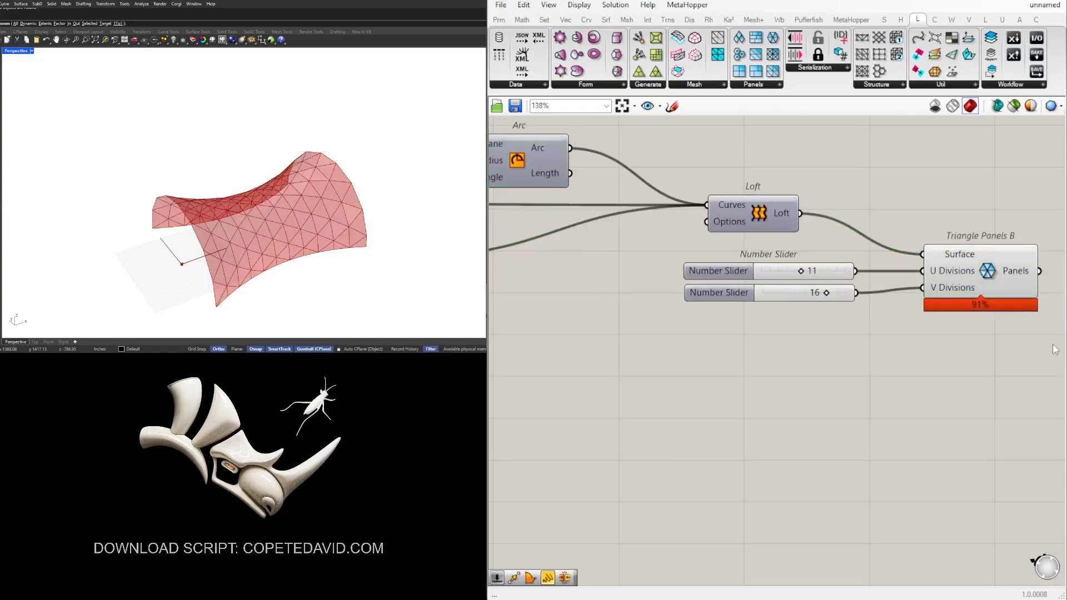
{"action": "scroll", "coordinate": [972, 276], "scroll_direction": "up", "scroll_amount": 1}
{"action": "left_click_drag", "start_coordinate": [975, 280], "coordinate": [925, 287]}
{"action": "left_click_drag", "start_coordinate": [948, 341], "coordinate": [677, 253]}
{"action": "left_click", "coordinate": [674, 253]}
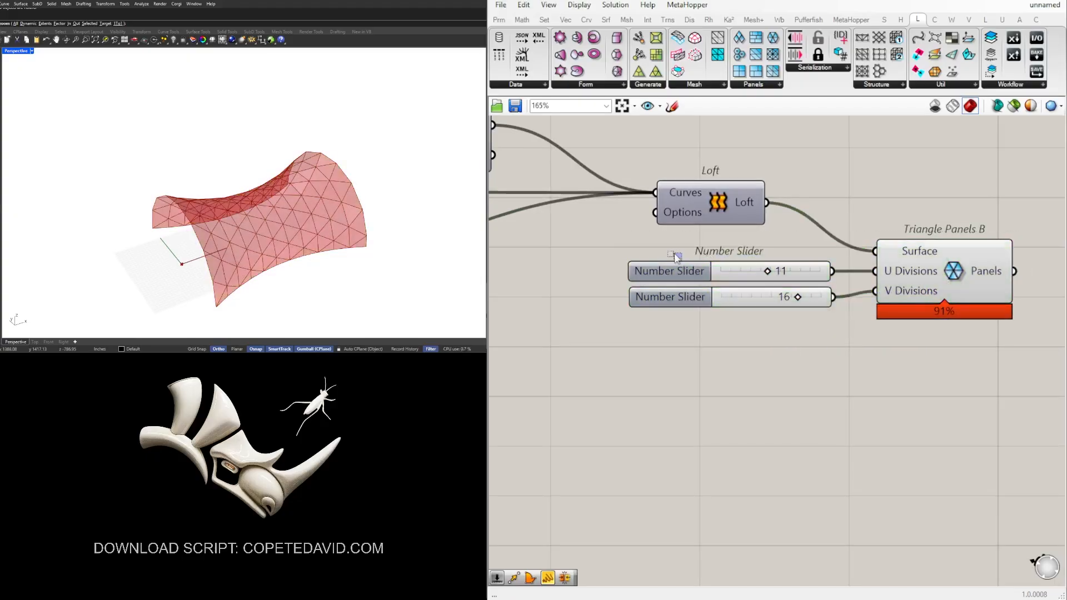
{"action": "left_click_drag", "start_coordinate": [962, 356], "coordinate": [725, 258]}
{"action": "left_click_drag", "start_coordinate": [737, 270], "coordinate": [725, 262]}
{"action": "left_click", "coordinate": [973, 361]}
{"action": "right_click_drag", "start_coordinate": [967, 360], "coordinate": [760, 351]}
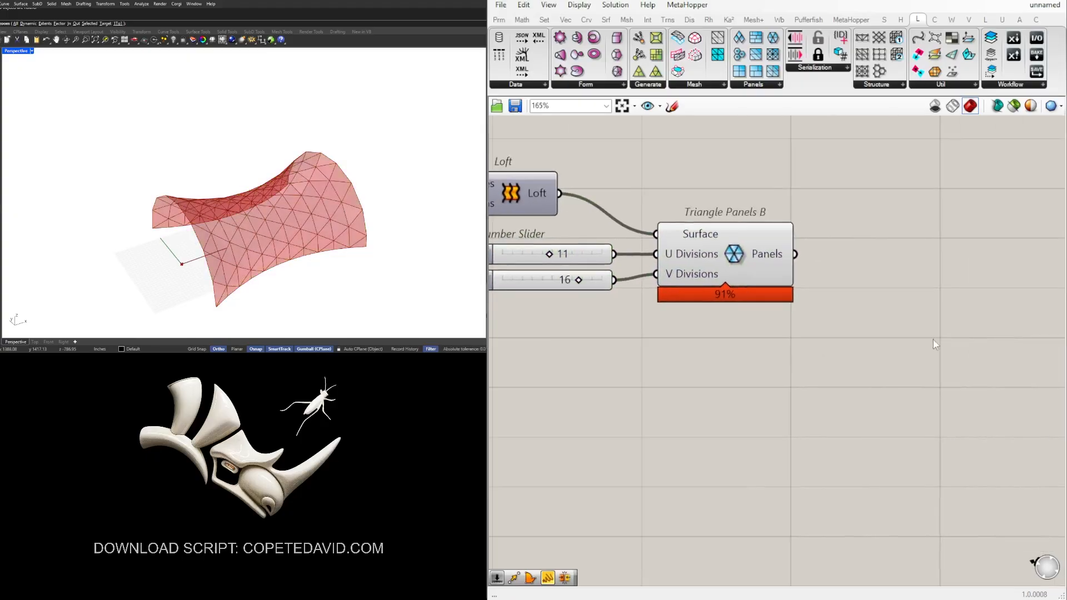
Cancel the running Rhino command and bake the Triangle Panels B geometry into Rhino
{"action": "scroll", "coordinate": [237, 256], "scroll_direction": "up", "scroll_amount": 5}
{"action": "scroll", "coordinate": [239, 248], "scroll_direction": "down", "scroll_amount": 2}
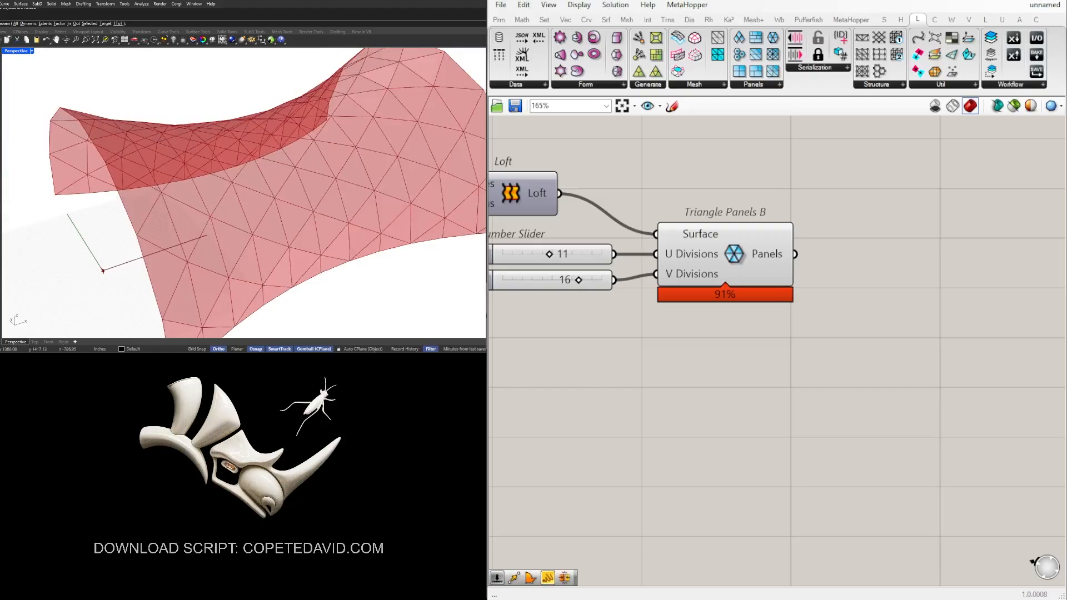
{"action": "left_click", "coordinate": [722, 259]}
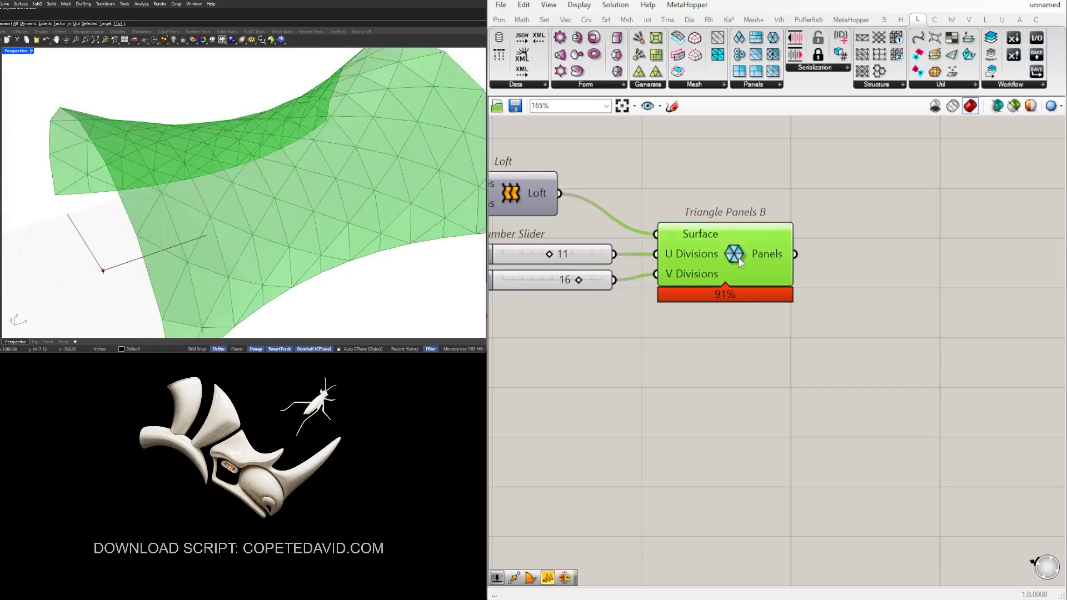
{"action": "middle_click", "coordinate": [737, 255]}
{"action": "left_click", "coordinate": [759, 281]}
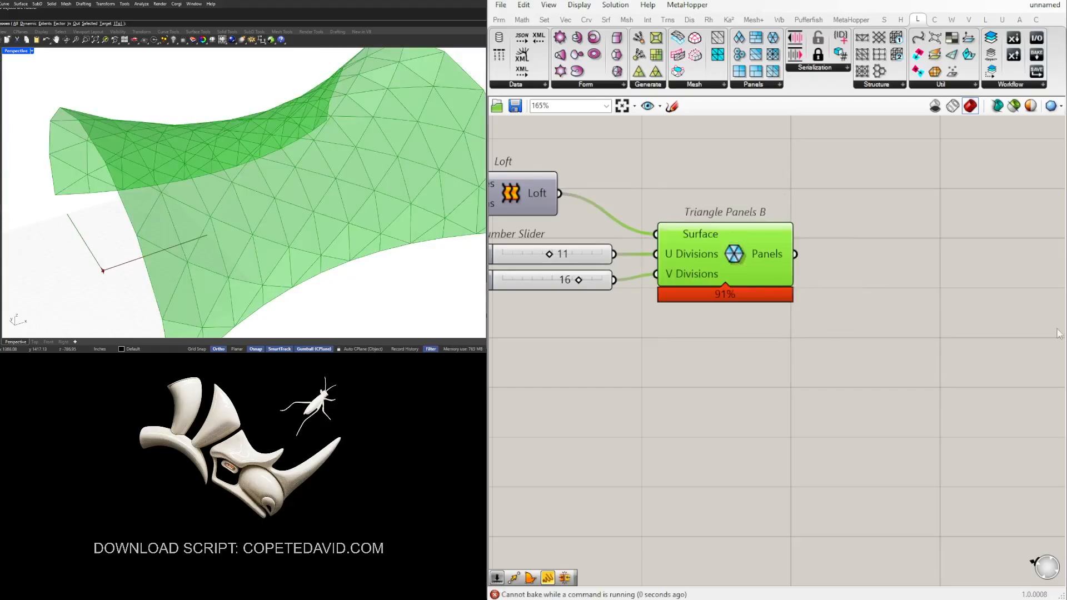
{"action": "left_click", "coordinate": [622, 339]}
{"action": "key", "text": "Escape"}
{"action": "scroll", "coordinate": [231, 211], "scroll_direction": "up", "scroll_amount": 3}
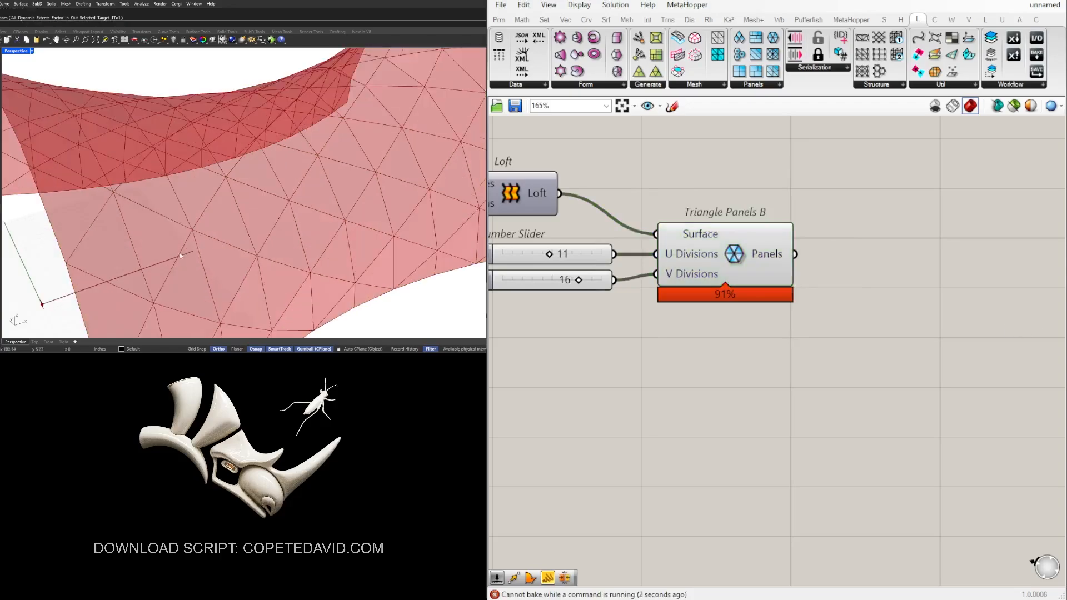
{"action": "left_click", "coordinate": [745, 245]}
{"action": "right_click", "coordinate": [744, 240]}
{"action": "middle_click", "coordinate": [730, 252]}
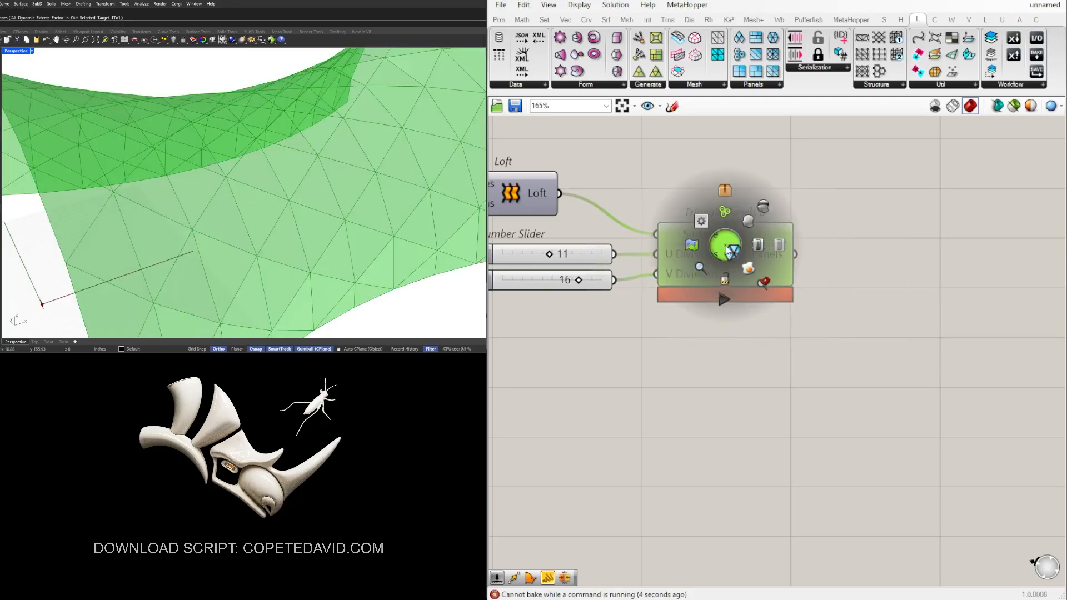
{"action": "left_click", "coordinate": [752, 270]}
Select all the baked panels and move them along the X axis, clear of the Grasshopper preview
{"action": "scroll", "coordinate": [118, 224], "scroll_direction": "down", "scroll_amount": 8}
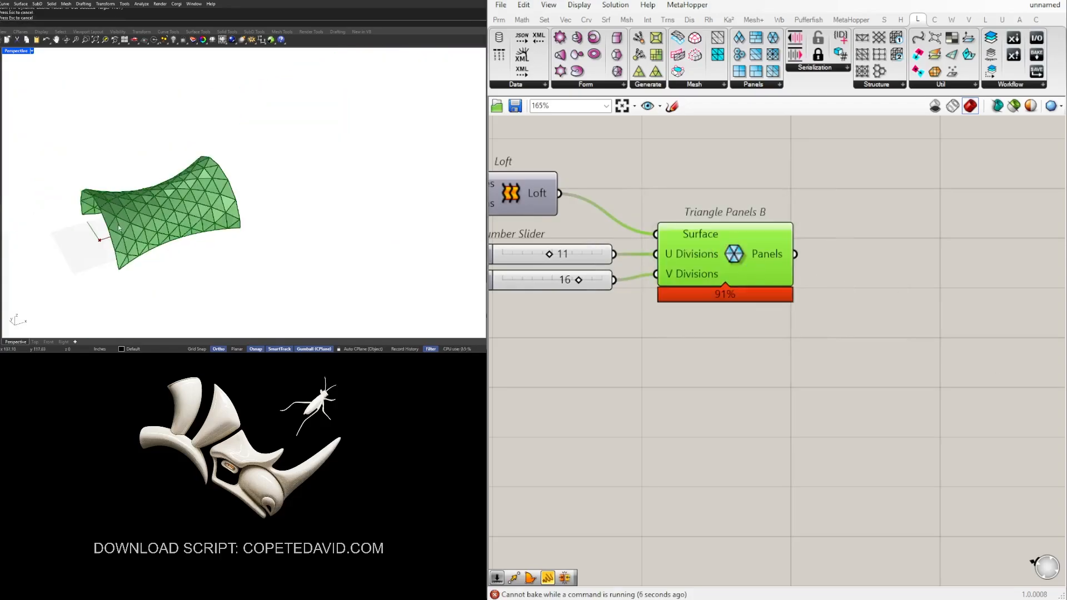
{"action": "scroll", "coordinate": [122, 254], "scroll_direction": "up", "scroll_amount": 2}
{"action": "left_click", "coordinate": [123, 256]}
{"action": "scroll", "coordinate": [123, 248], "scroll_direction": "up", "scroll_amount": 8}
{"action": "left_click", "coordinate": [101, 194]}
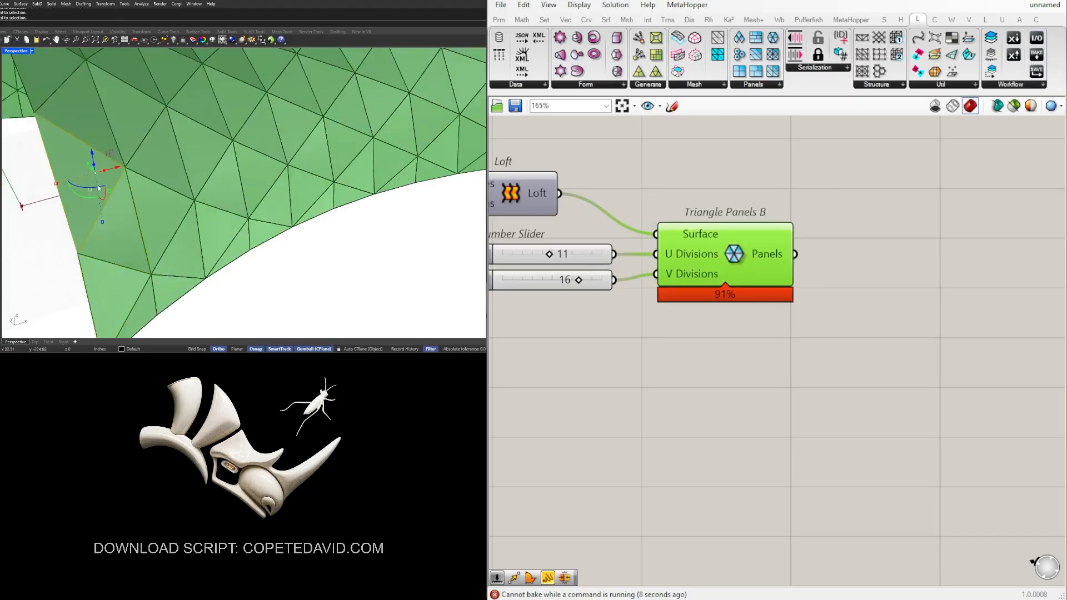
{"action": "scroll", "coordinate": [99, 196], "scroll_direction": "down", "scroll_amount": 14}
{"action": "left_click_drag", "start_coordinate": [255, 261], "coordinate": [70, 126]}
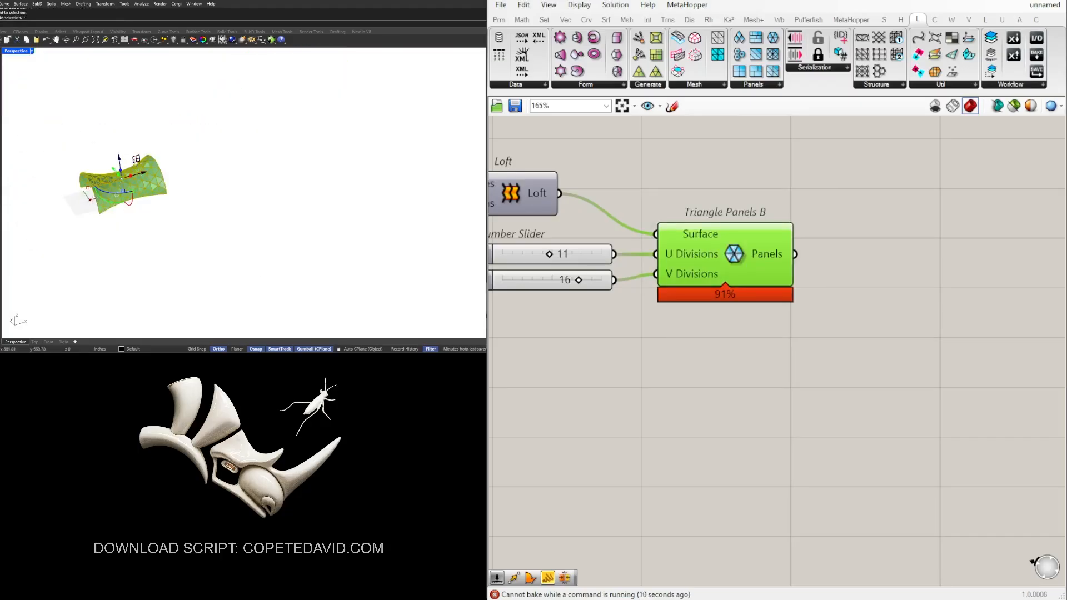
{"action": "scroll", "coordinate": [149, 179], "scroll_direction": "up", "scroll_amount": 3}
{"action": "right_click_drag", "start_coordinate": [148, 177], "coordinate": [131, 170]}
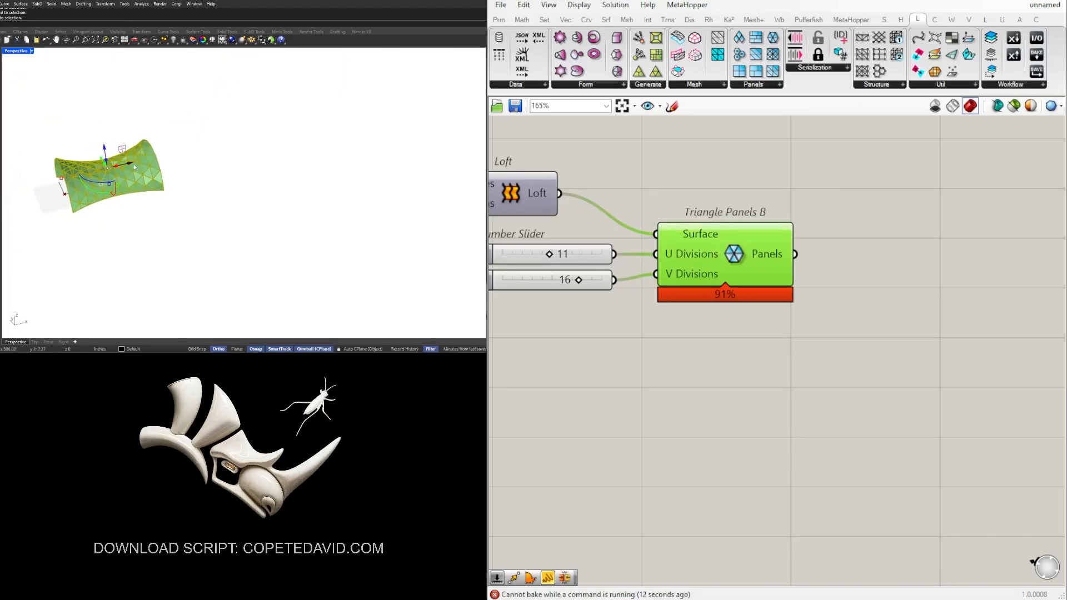
{"action": "left_click_drag", "start_coordinate": [132, 164], "coordinate": [270, 136]}
{"action": "left_click", "coordinate": [321, 202]}
Select individual triangles near the front corner of the baked pavilion to check whether the panels are separate surfaces
{"action": "scroll", "coordinate": [275, 137], "scroll_direction": "up", "scroll_amount": 12}
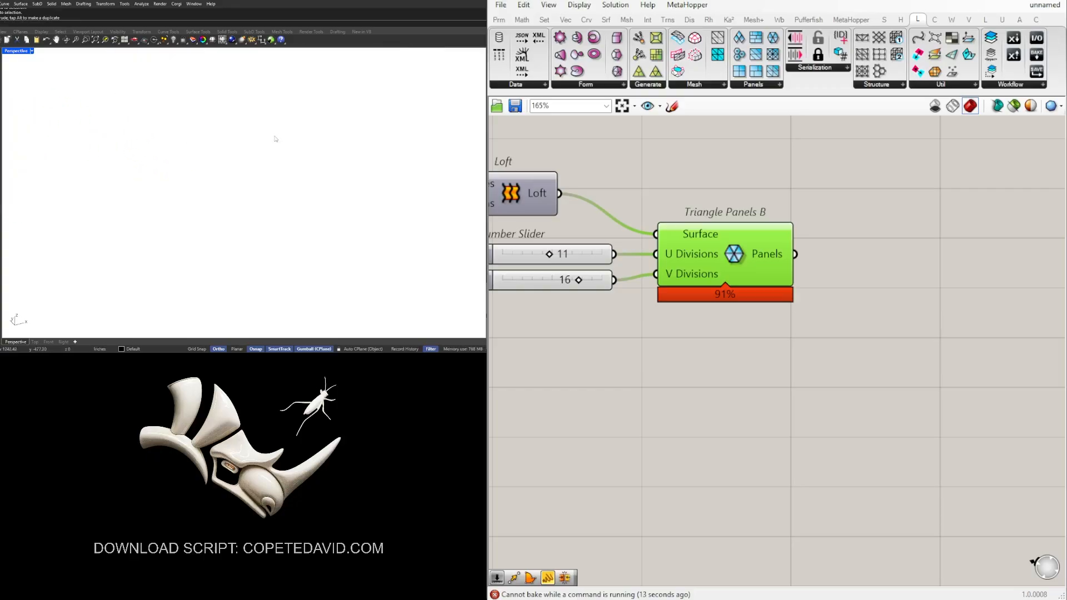
{"action": "scroll", "coordinate": [275, 137], "scroll_direction": "down", "scroll_amount": 12}
{"action": "right_click_drag", "start_coordinate": [275, 143], "coordinate": [273, 134]}
{"action": "scroll", "coordinate": [272, 147], "scroll_direction": "up", "scroll_amount": 5}
{"action": "left_click", "coordinate": [205, 262]}
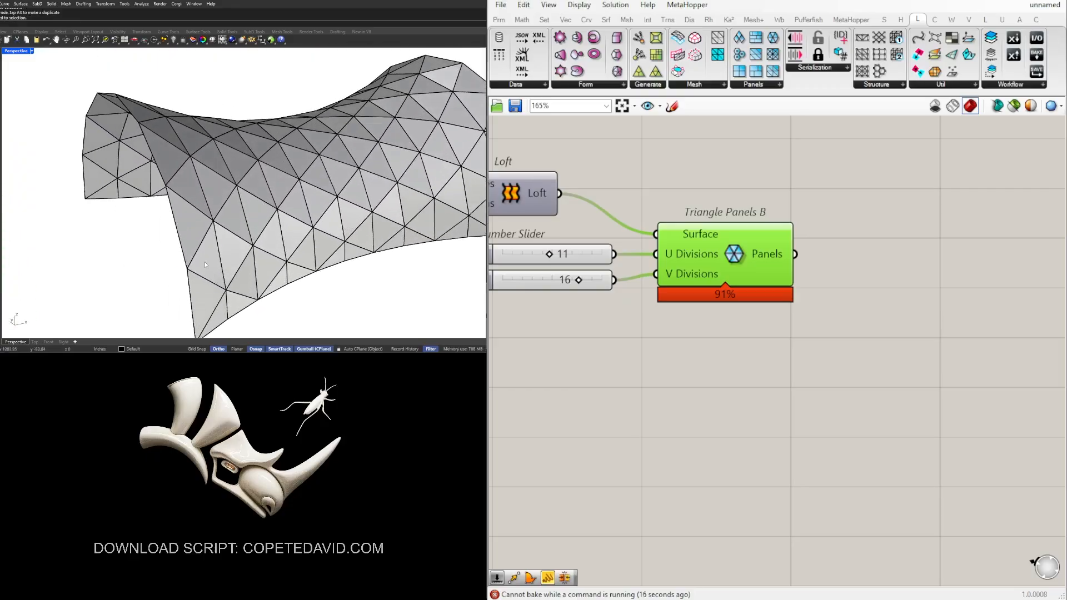
{"action": "left_click", "coordinate": [236, 250]}
{"action": "left_click", "coordinate": [228, 218]}
{"action": "left_click", "coordinate": [213, 195]}
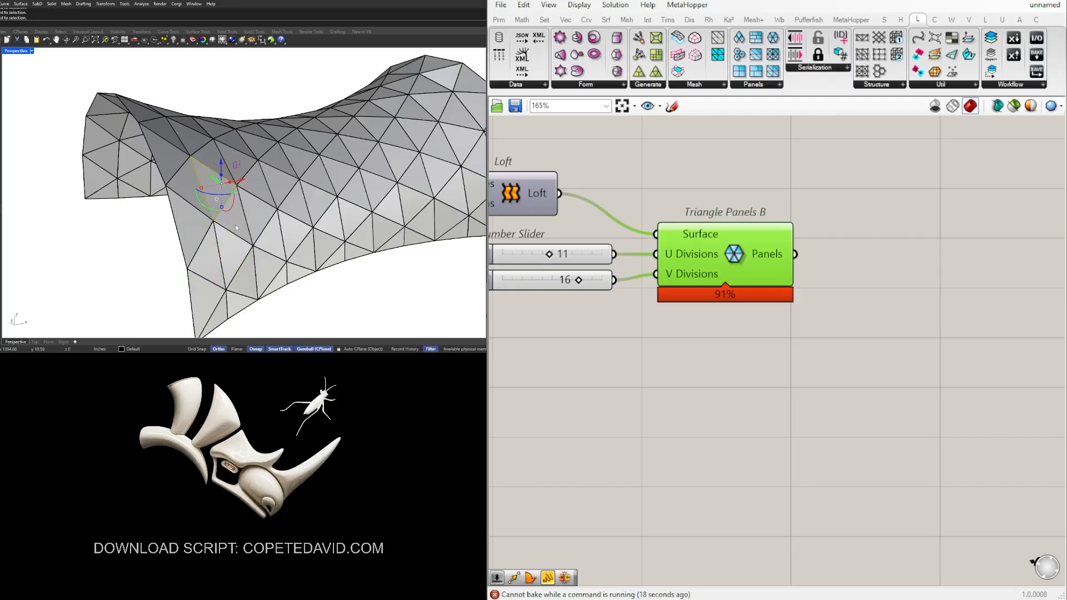
{"action": "left_click", "coordinate": [212, 296]}
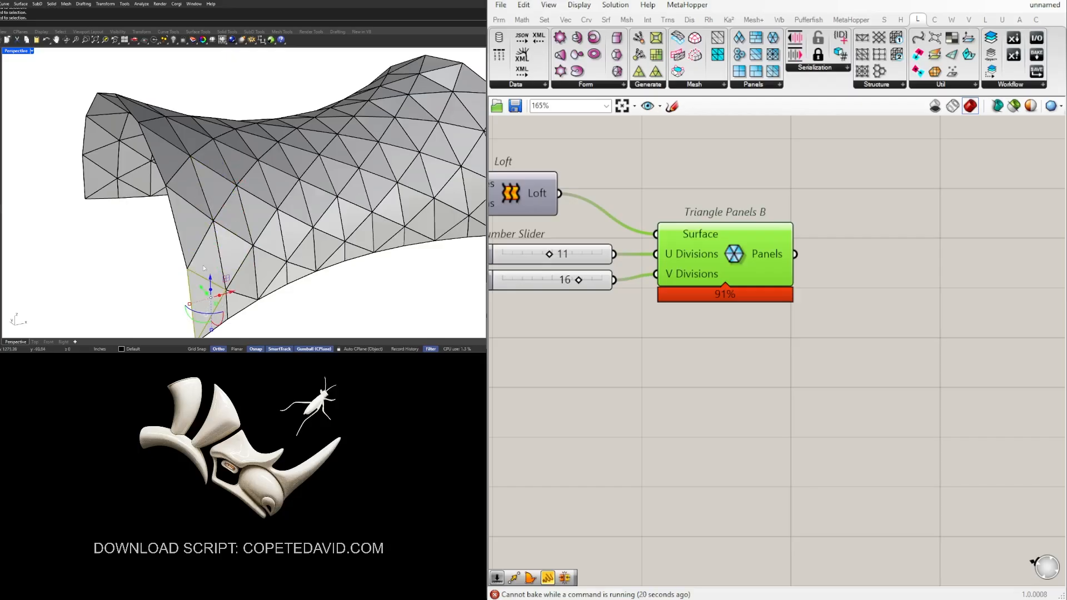
{"action": "left_click", "coordinate": [140, 284]}
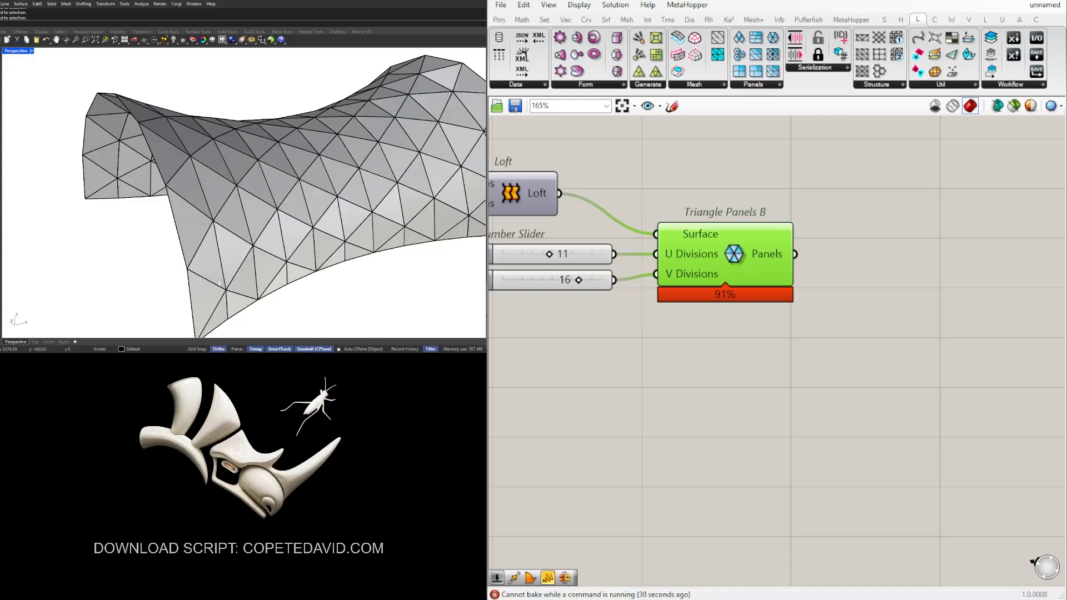
Delete all the baked panels from the Rhino document
{"action": "scroll", "coordinate": [214, 282], "scroll_direction": "down", "scroll_amount": 20}
{"action": "scroll", "coordinate": [179, 250], "scroll_direction": "up", "scroll_amount": 6}
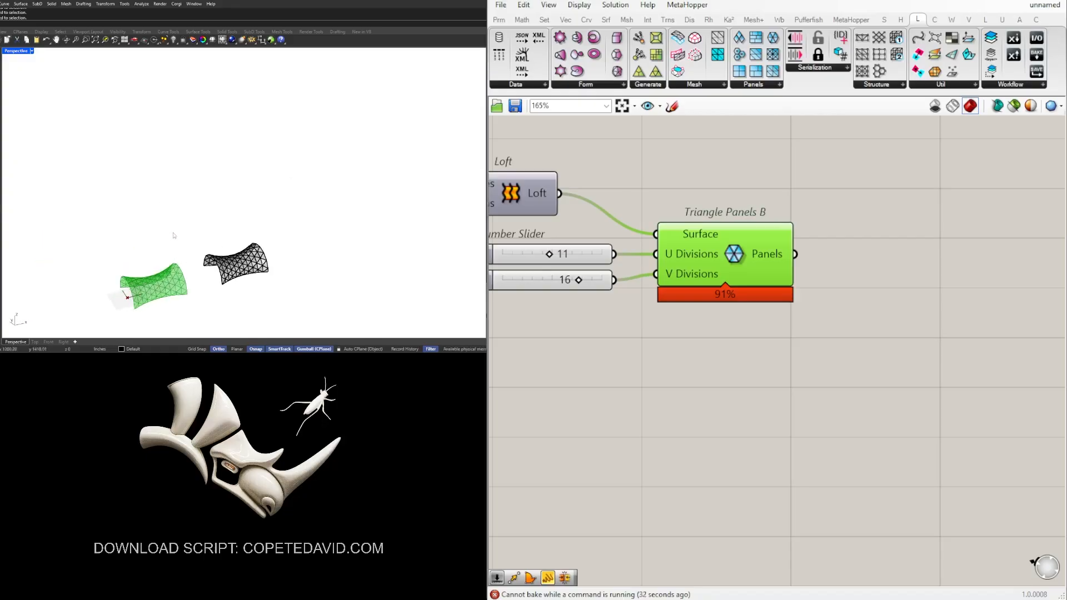
{"action": "left_click_drag", "start_coordinate": [173, 233], "coordinate": [287, 295]}
{"action": "key", "text": "Delete"}
Add a Brep Join component after Triangle Panels B and connect the Panels output to its Breps input
{"action": "double_click", "coordinate": [864, 290]}
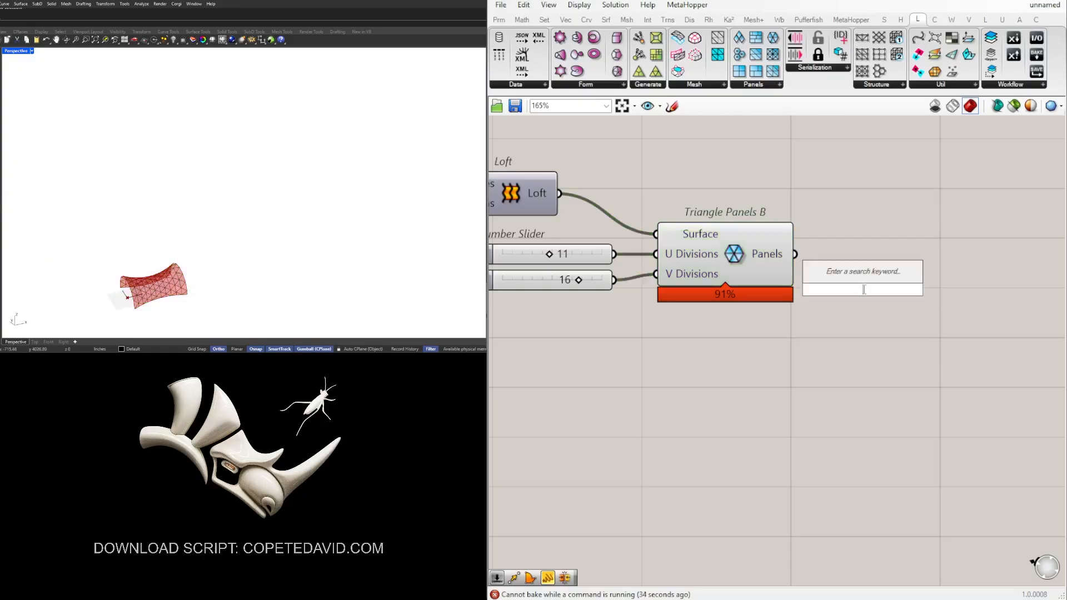
{"action": "type", "text": "join"}
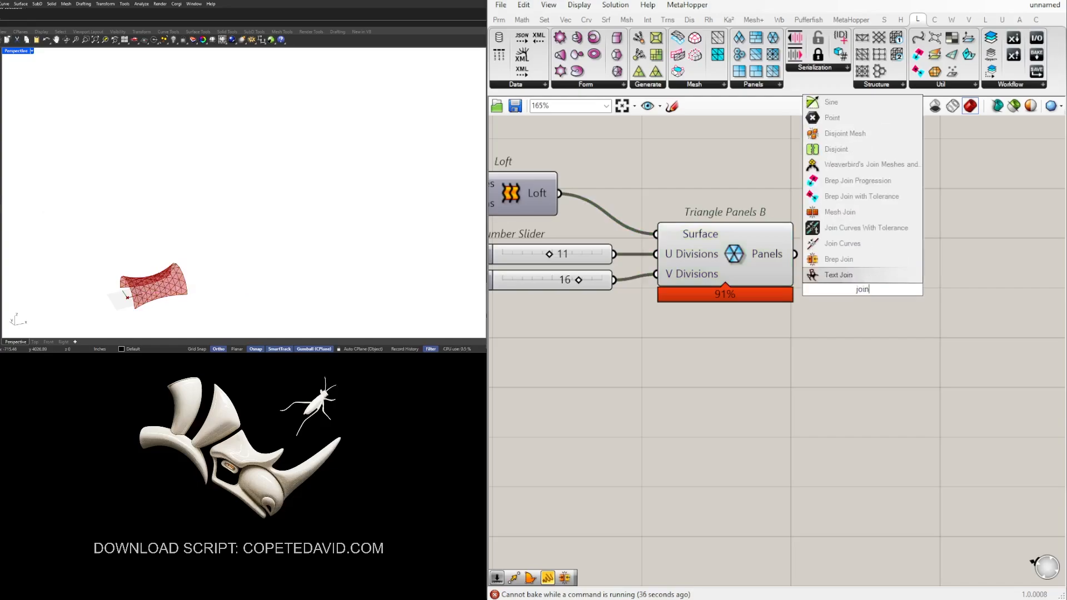
{"action": "left_click", "coordinate": [817, 259]}
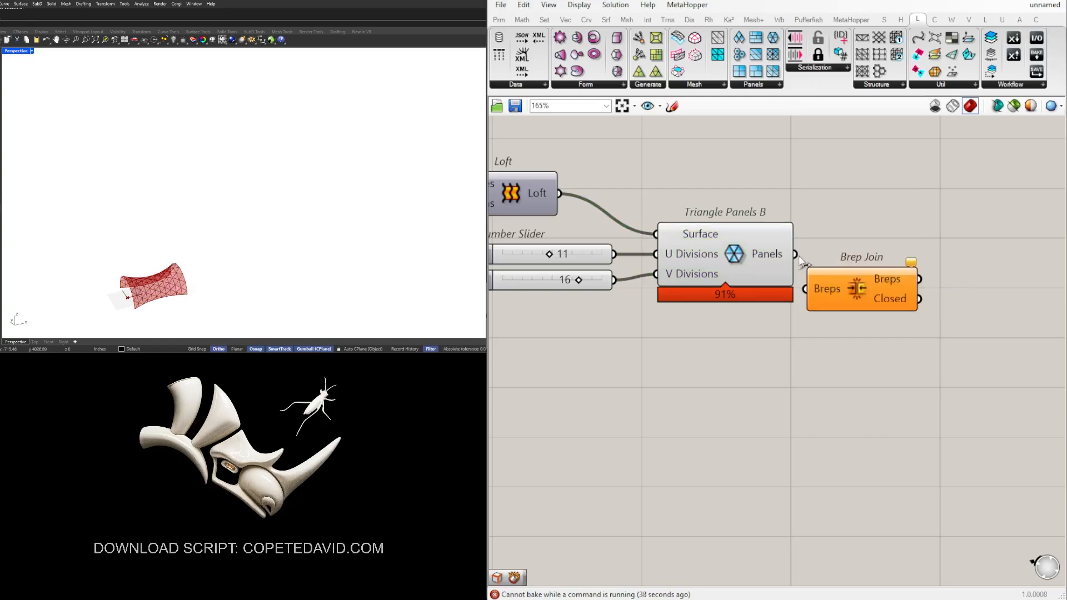
{"action": "left_click_drag", "start_coordinate": [796, 254], "coordinate": [859, 257]}
{"action": "left_click", "coordinate": [899, 355]}
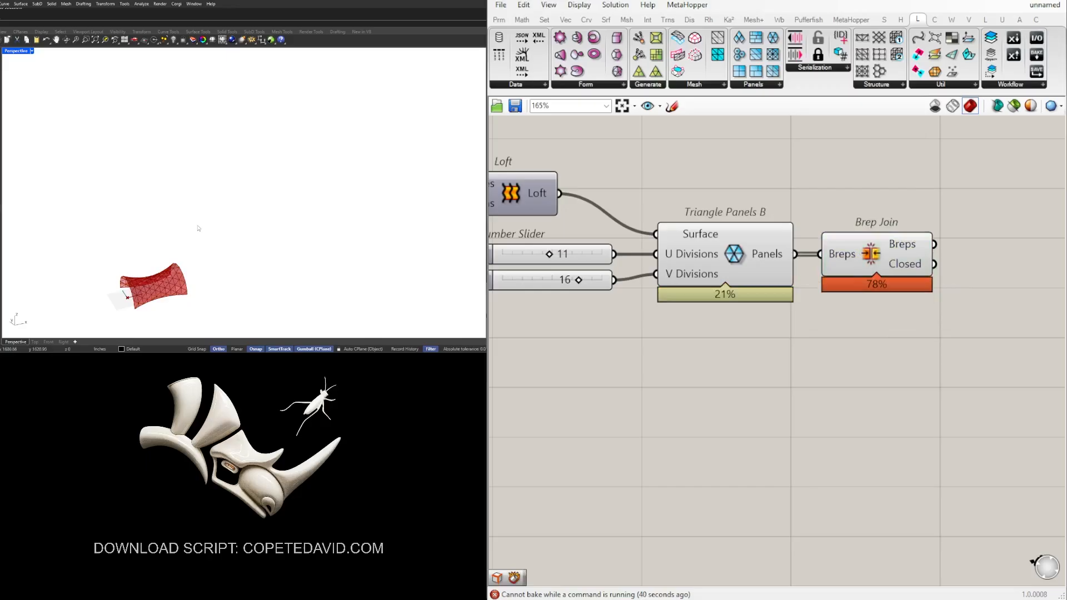
Bake the joined panels from the Brep Join component into the Rhino document
{"action": "left_click", "coordinate": [720, 253]}
{"action": "left_click", "coordinate": [893, 328]}
{"action": "left_click", "coordinate": [869, 253]}
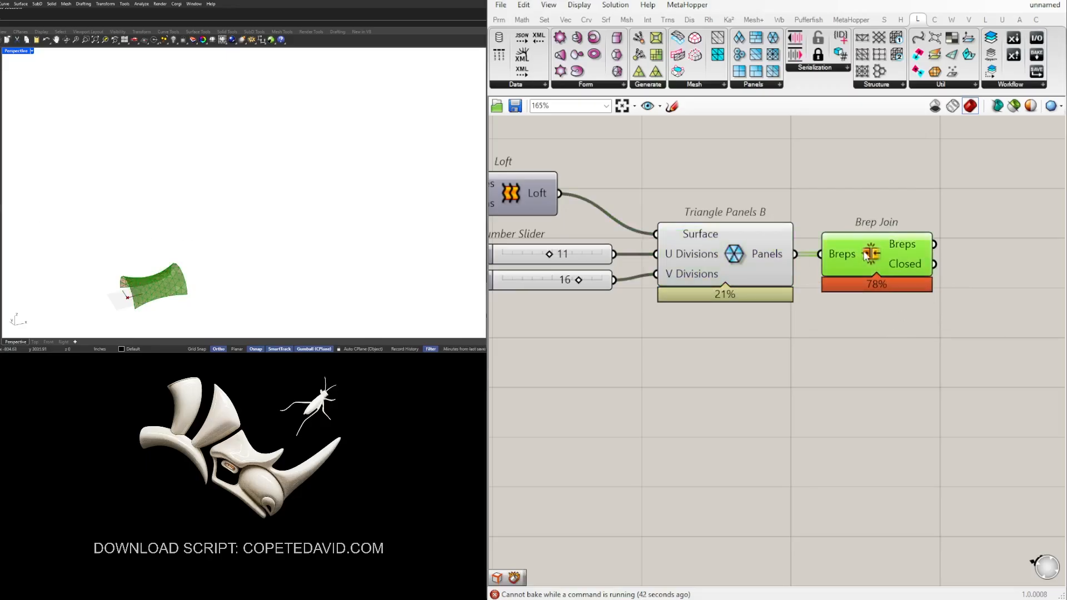
{"action": "middle_click", "coordinate": [870, 253]}
{"action": "left_click", "coordinate": [891, 275]}
Move the baked brep along the X axis, clear of the Grasshopper preview, and frame it in the Perspective view
{"action": "left_click", "coordinate": [147, 279]}
{"action": "left_click_drag", "start_coordinate": [174, 279], "coordinate": [273, 253]}
{"action": "left_click", "coordinate": [257, 271]}
{"action": "scroll", "coordinate": [256, 269], "scroll_direction": "up", "scroll_amount": 4}
{"action": "scroll", "coordinate": [256, 269], "scroll_direction": "down", "scroll_amount": 4}
{"action": "left_click", "coordinate": [257, 269]}
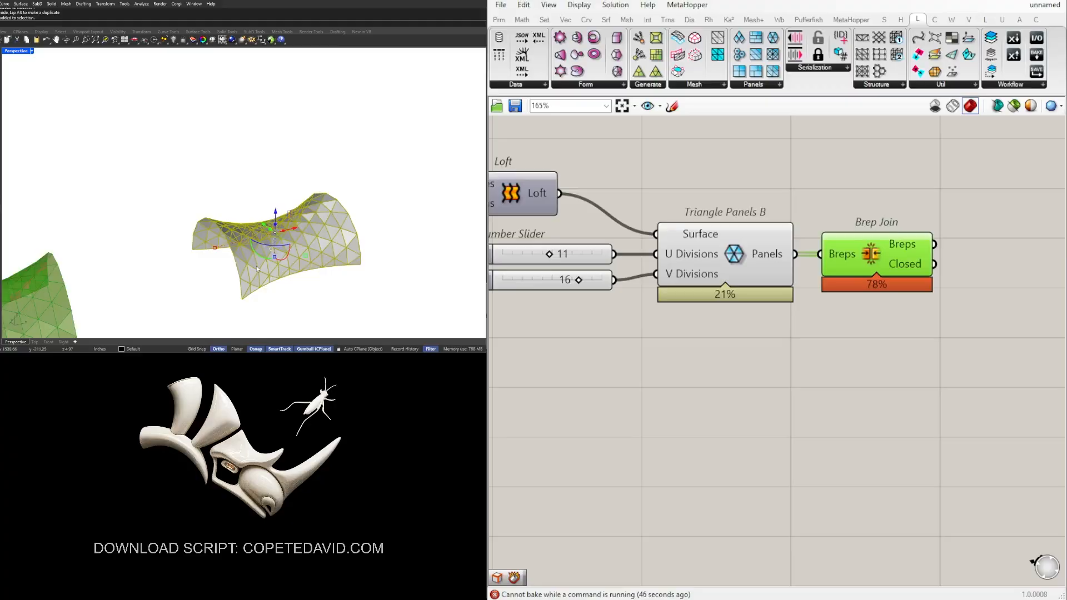
{"action": "type", "text": "zs"}
{"action": "key", "text": "Return"}
Select the whole baked brep and a single triangular face near its front corner to check whether the panels are joined
{"action": "left_click", "coordinate": [271, 298]}
{"action": "left_click", "coordinate": [251, 259]}
{"action": "left_click", "coordinate": [244, 304]}
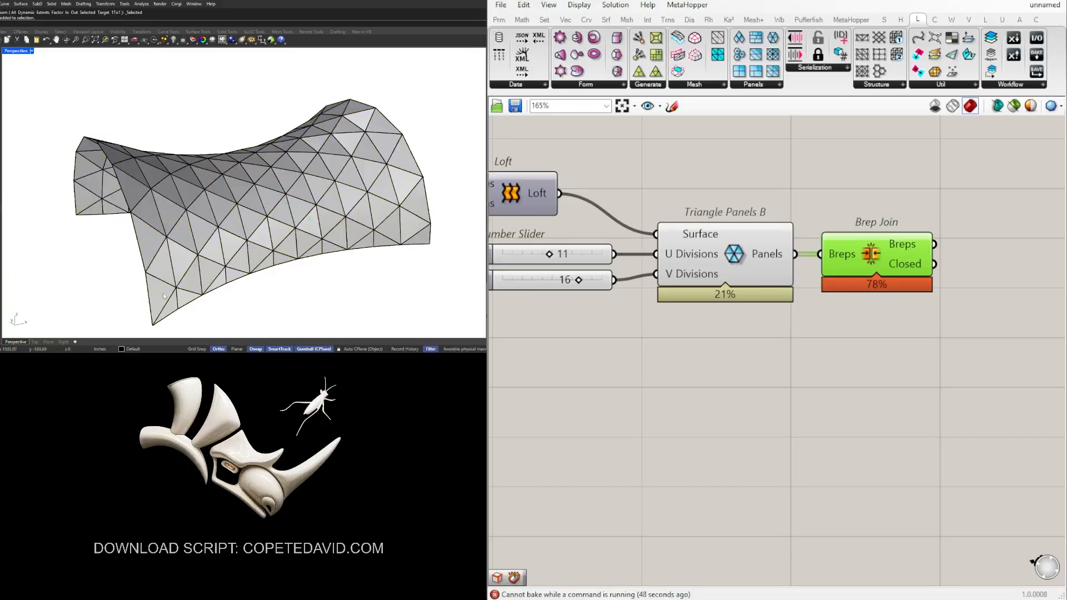
{"action": "left_click", "coordinate": [254, 246]}
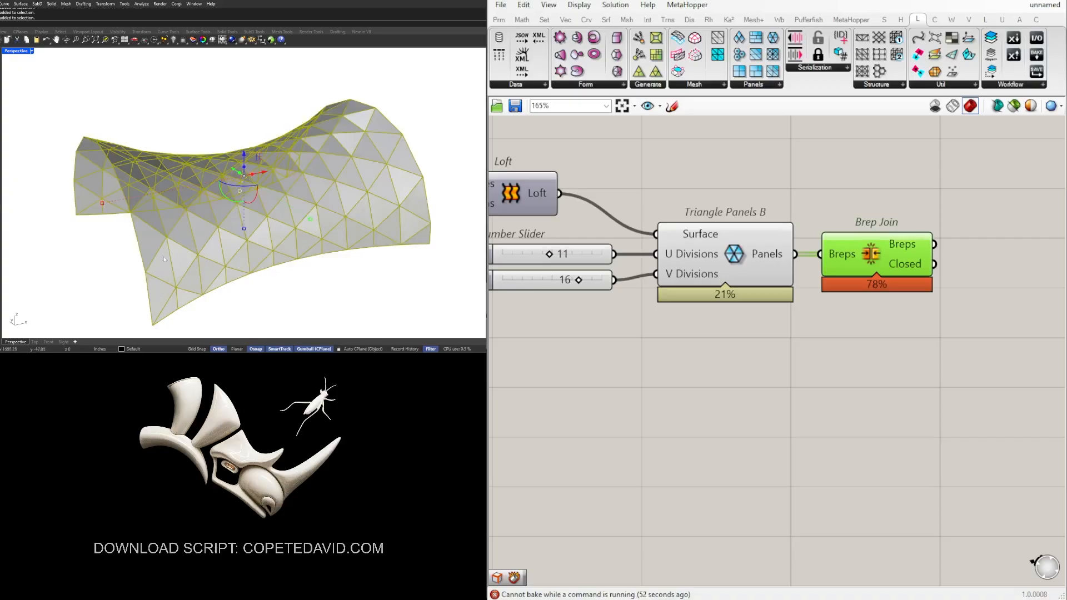
{"action": "key", "text": "Escape"}
{"action": "left_click", "coordinate": [160, 283], "text": "ctrl+shift"}
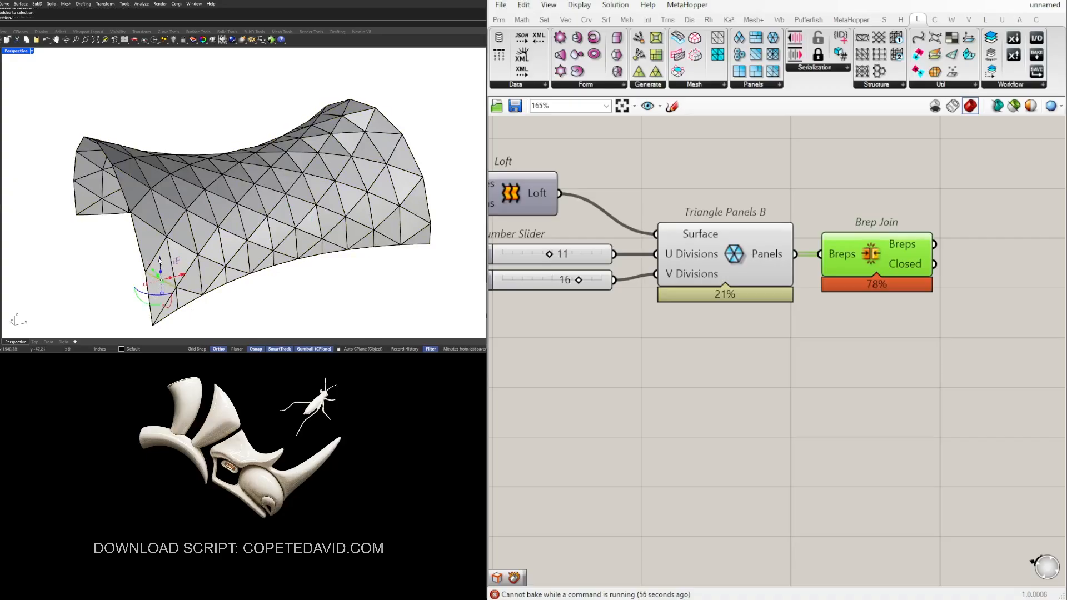
Delete the baked brep from the Rhino document and return the view to the pavilion preview
{"action": "left_click", "coordinate": [251, 240]}
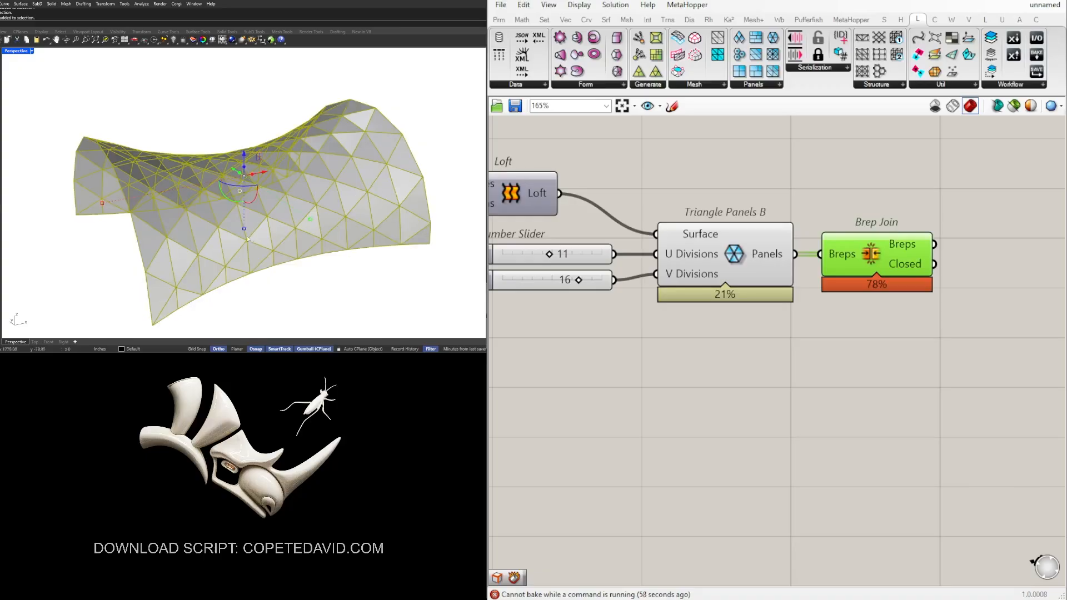
{"action": "key", "text": "Delete"}
{"action": "scroll", "coordinate": [949, 309], "scroll_direction": "down", "scroll_amount": 2}
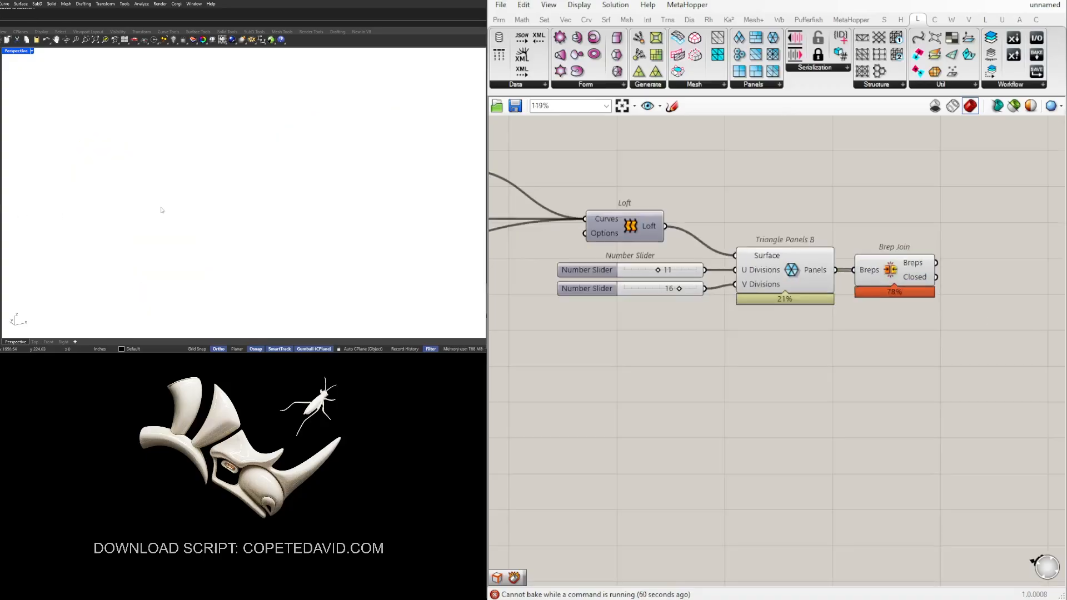
{"action": "type", "text": "z"}
{"action": "key", "text": "Return"}
{"action": "type", "text": "e"}
{"action": "key", "text": "Return"}
{"action": "right_click_drag", "start_coordinate": [244, 225], "coordinate": [271, 198], "text": "shift"}
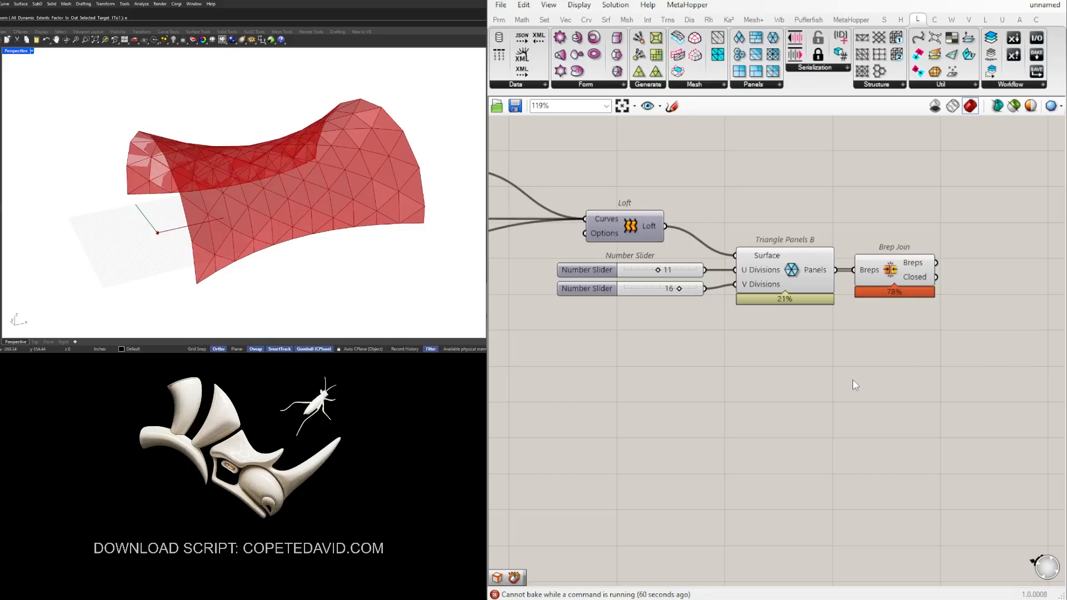
Turn off the preview of Triangle Panels B and shift Brep Join slightly away from it
{"action": "left_click", "coordinate": [768, 254]}
{"action": "middle_click", "coordinate": [767, 251]}
{"action": "left_click", "coordinate": [801, 208]}
{"action": "left_click", "coordinate": [803, 208]}
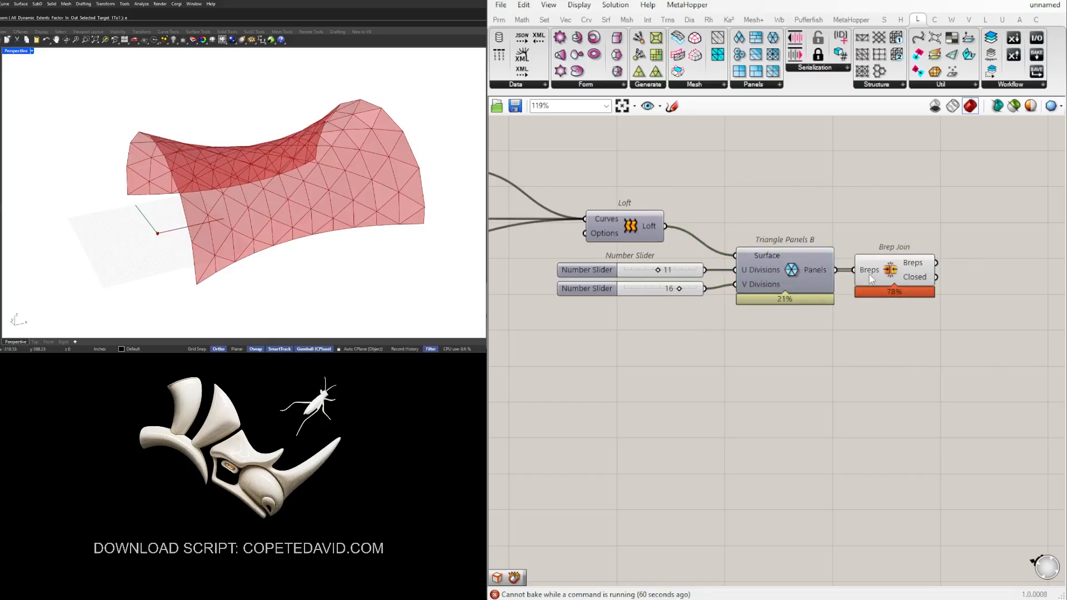
{"action": "left_click_drag", "start_coordinate": [867, 268], "coordinate": [879, 267]}
{"action": "left_click", "coordinate": [950, 317]}
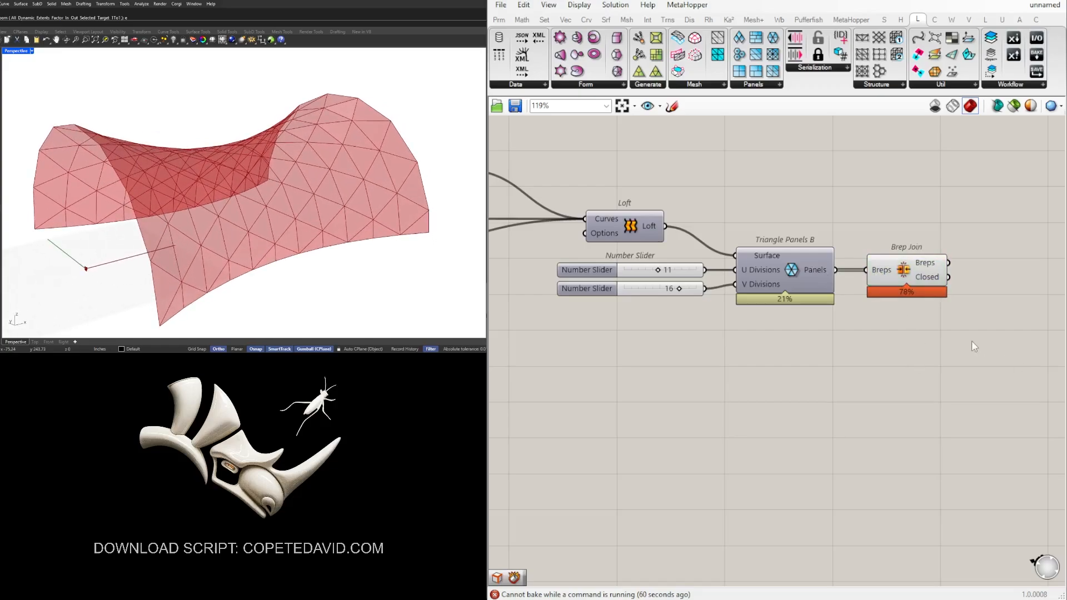
Add a Brep Edges component after Brep Join and connect the joined Breps output to its Brep input
{"action": "right_click_drag", "start_coordinate": [972, 341], "coordinate": [867, 346]}
{"action": "double_click", "coordinate": [943, 288]}
{"action": "type", "text": "edges"}
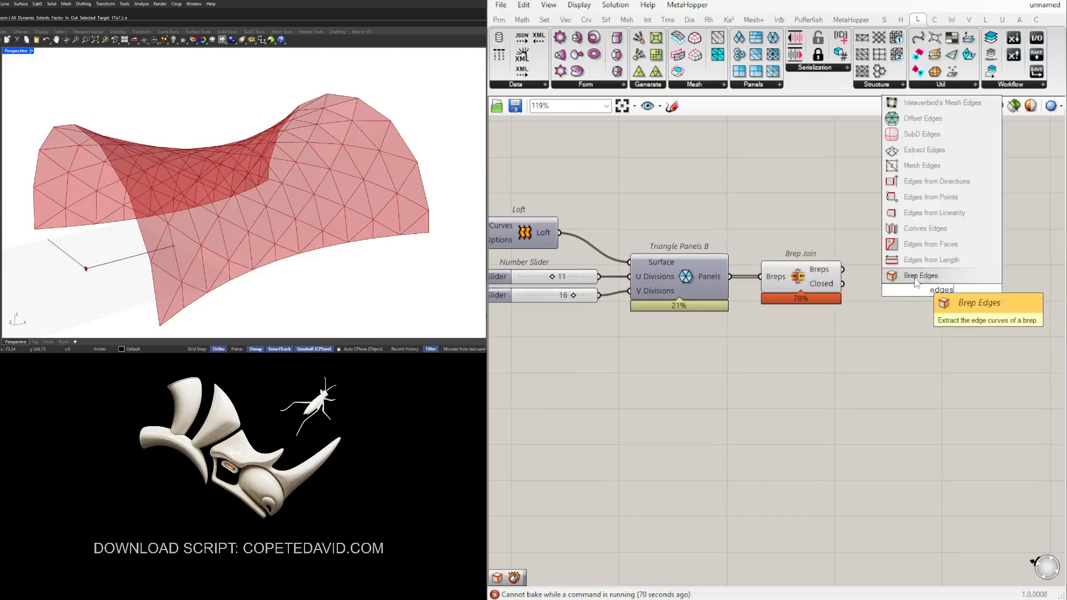
{"action": "left_click", "coordinate": [916, 278]}
{"action": "left_click_drag", "start_coordinate": [843, 269], "coordinate": [889, 290]}
{"action": "left_click_drag", "start_coordinate": [961, 298], "coordinate": [965, 276]}
{"action": "right_click_drag", "start_coordinate": [969, 277], "coordinate": [854, 287]}
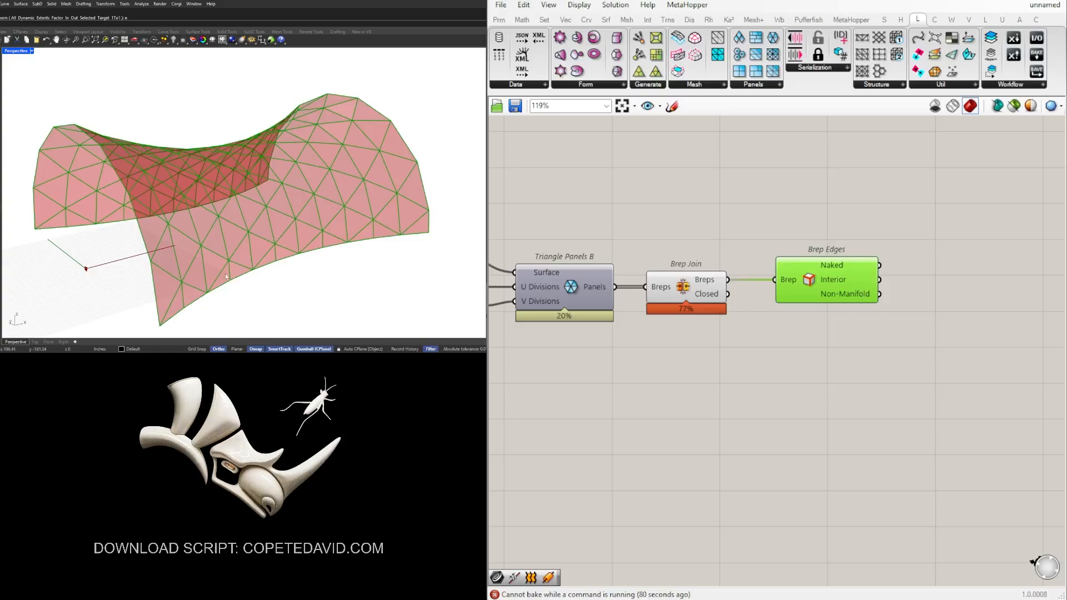
Add a Pipe component after Brep Edges and connect the Naked edges output to its Curve input
{"action": "left_click", "coordinate": [941, 411]}
{"action": "right_click_drag", "start_coordinate": [902, 393], "coordinate": [848, 390]}
{"action": "double_click", "coordinate": [889, 336]}
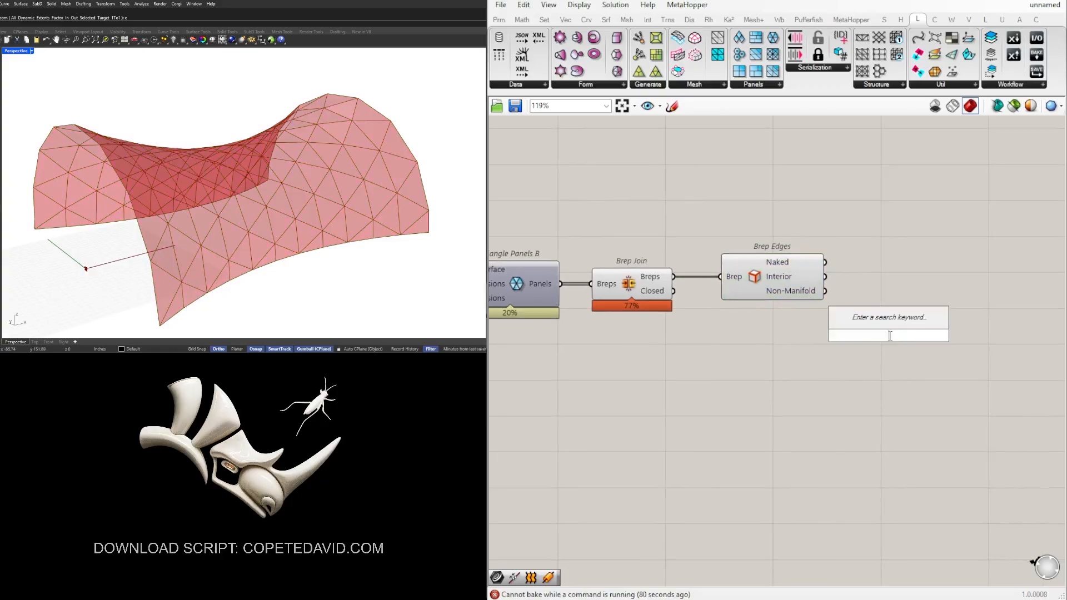
{"action": "type", "text": "pipe"}
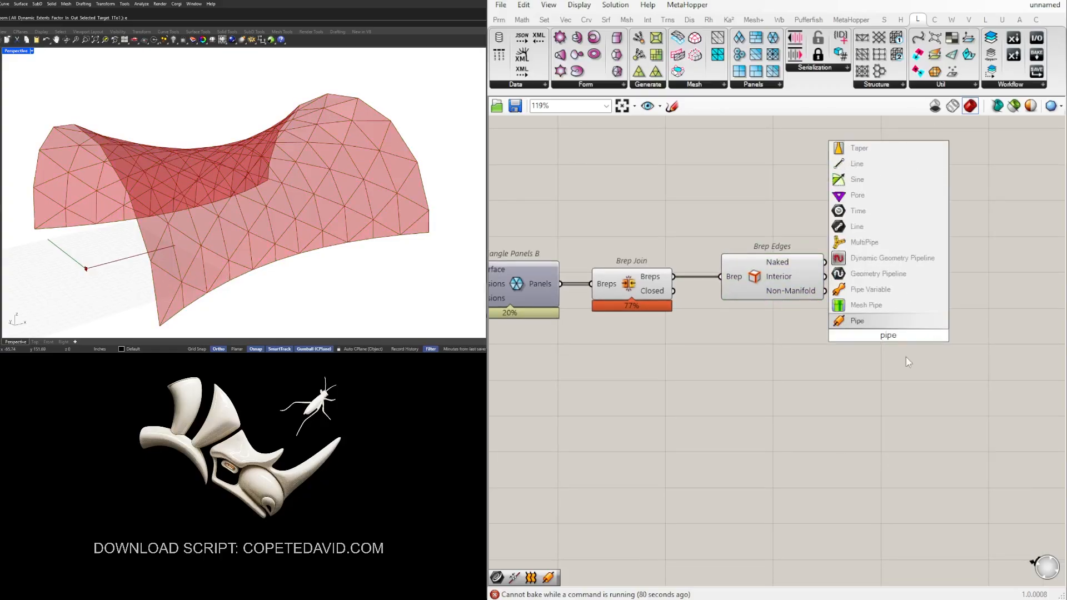
{"action": "left_click", "coordinate": [870, 322]}
{"action": "right_click_drag", "start_coordinate": [885, 343], "coordinate": [851, 344]}
{"action": "left_click_drag", "start_coordinate": [837, 338], "coordinate": [908, 301]}
{"action": "left_click", "coordinate": [852, 338]}
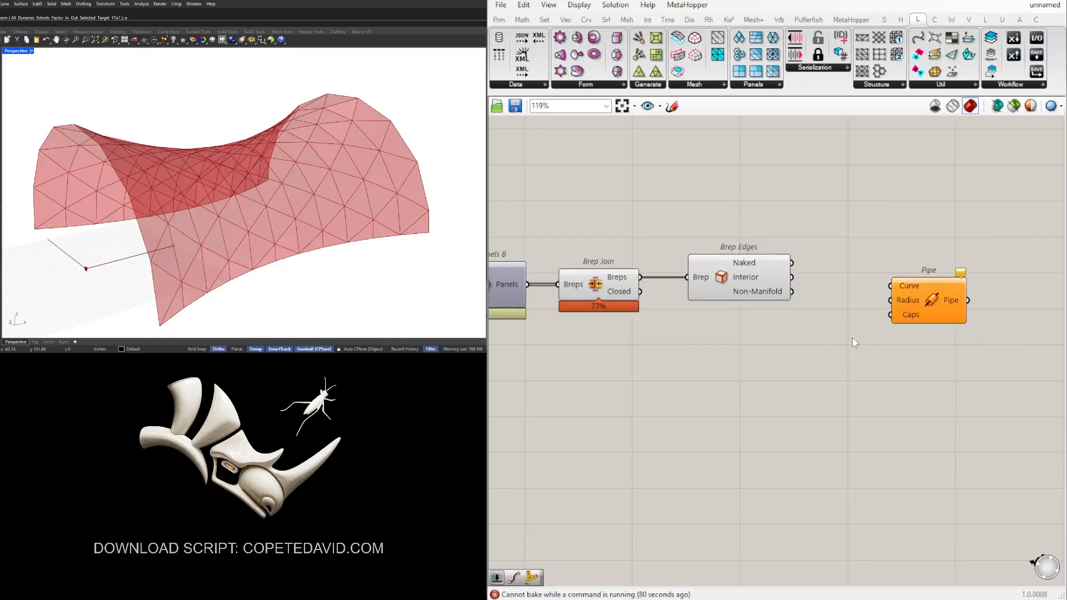
{"action": "left_click", "coordinate": [777, 268]}
{"action": "left_click_drag", "start_coordinate": [792, 262], "coordinate": [890, 286]}
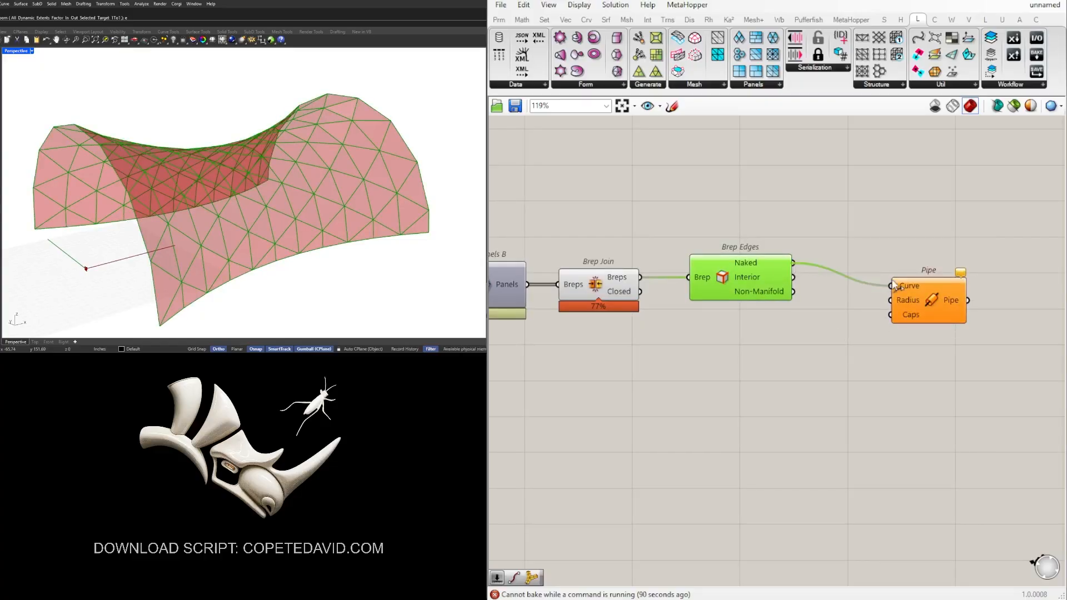
{"action": "left_click", "coordinate": [949, 305]}
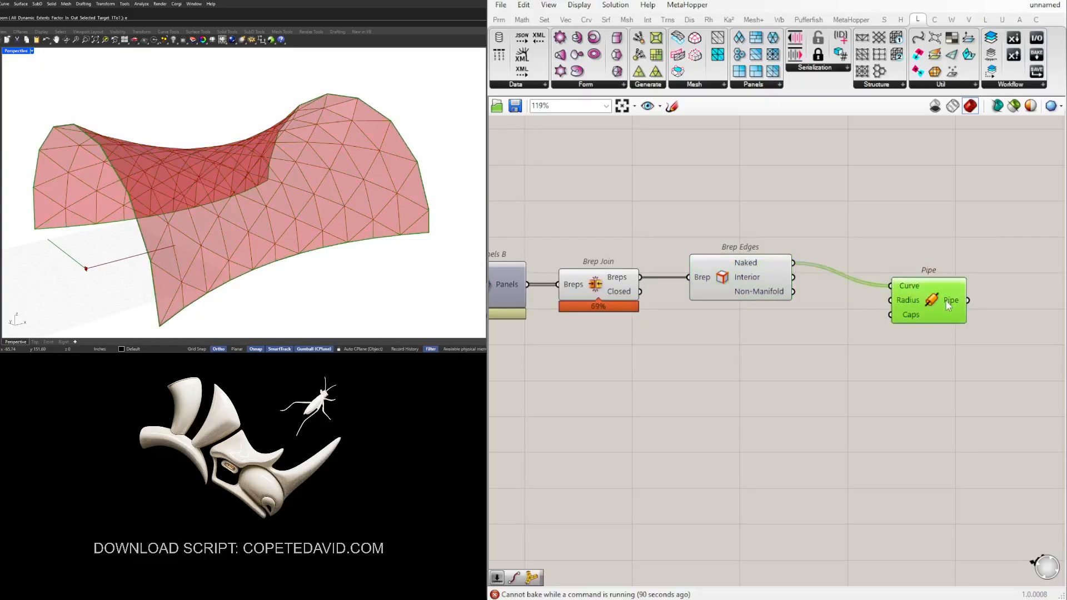
Create a number slider with value 5.00 and connect it to the Pipe's Radius input
{"action": "double_click", "coordinate": [855, 331]}
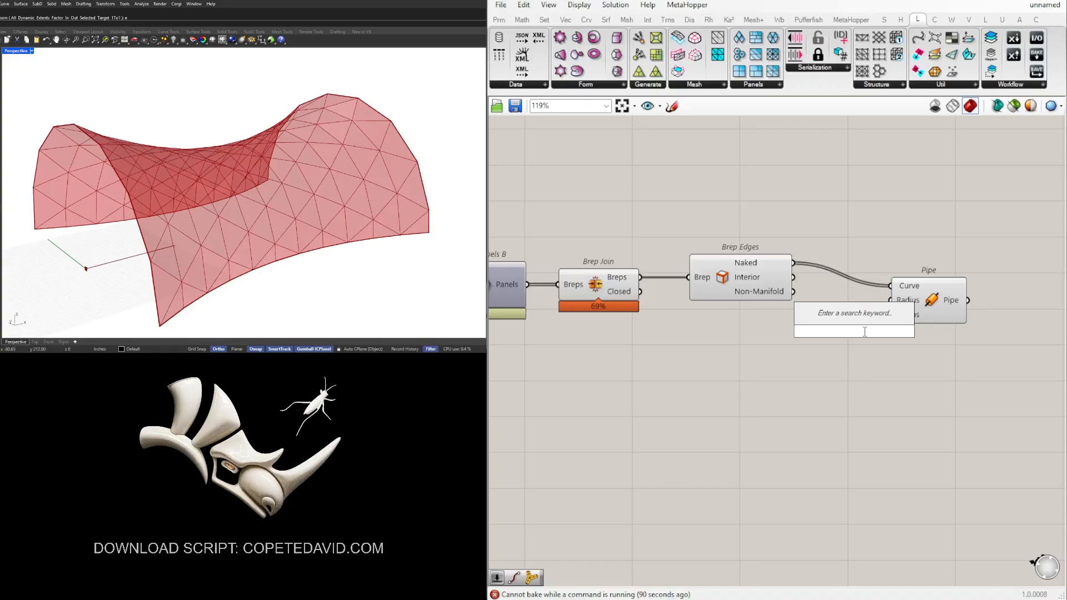
{"action": "type", "text": "5"}
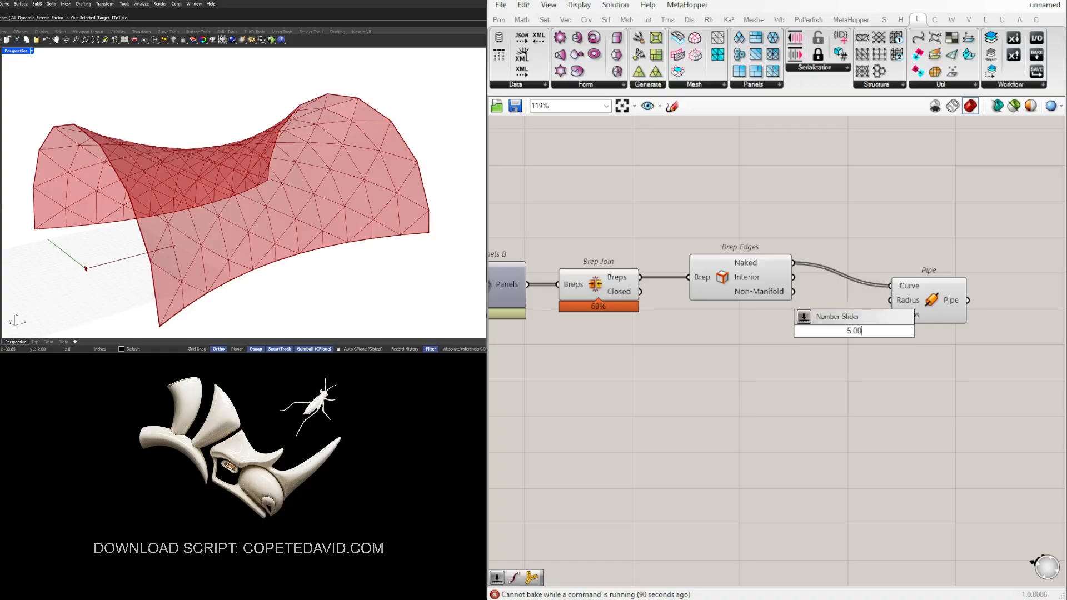
{"action": "key", "text": "Return"}
{"action": "scroll", "coordinate": [834, 328], "scroll_direction": "up", "scroll_amount": 2}
{"action": "left_click_drag", "start_coordinate": [687, 336], "coordinate": [662, 334]}
{"action": "left_click_drag", "start_coordinate": [810, 327], "coordinate": [997, 332]}
{"action": "scroll", "coordinate": [995, 334], "scroll_direction": "down", "scroll_amount": 1}
{"action": "right_click_drag", "start_coordinate": [966, 361], "coordinate": [867, 343]}
{"action": "left_click", "coordinate": [867, 343]}
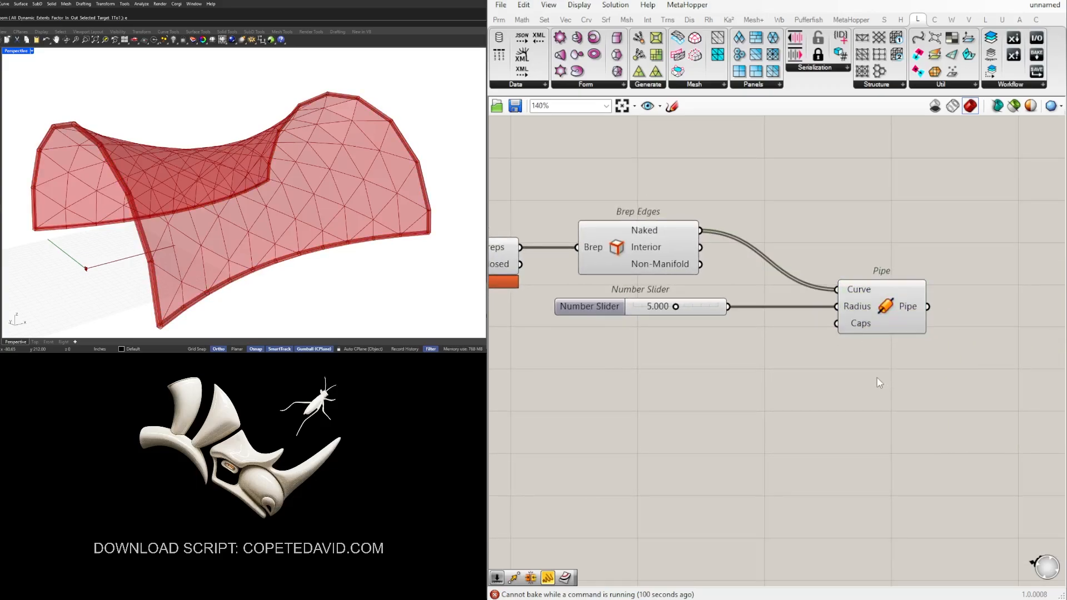
Set the Caps option of the Pipe component to Round
{"action": "right_click_drag", "start_coordinate": [946, 402], "coordinate": [953, 362]}
{"action": "right_click", "coordinate": [873, 281]}
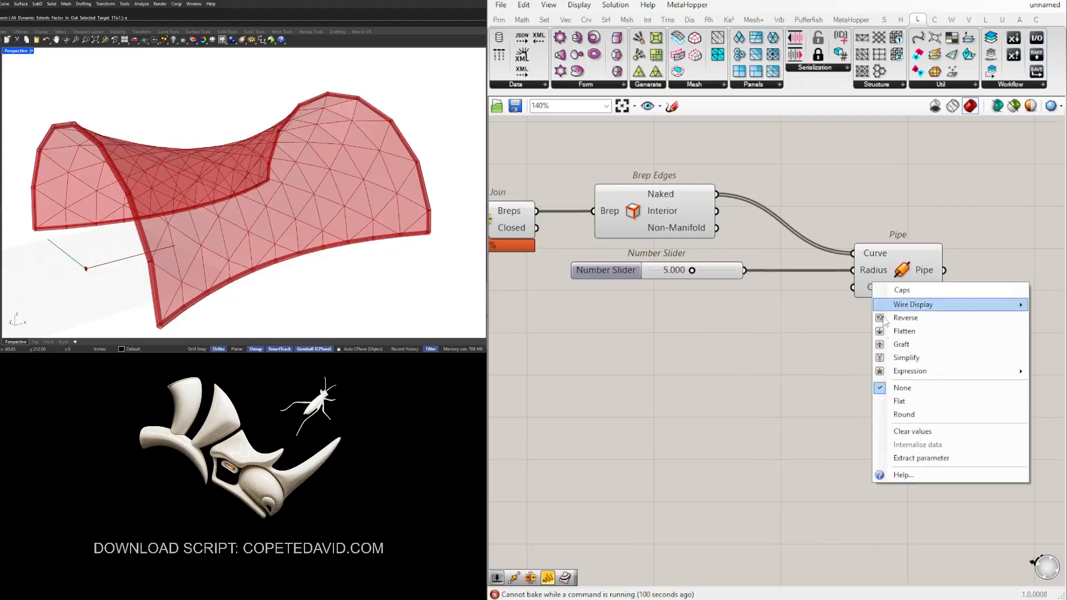
{"action": "left_click", "coordinate": [912, 409]}
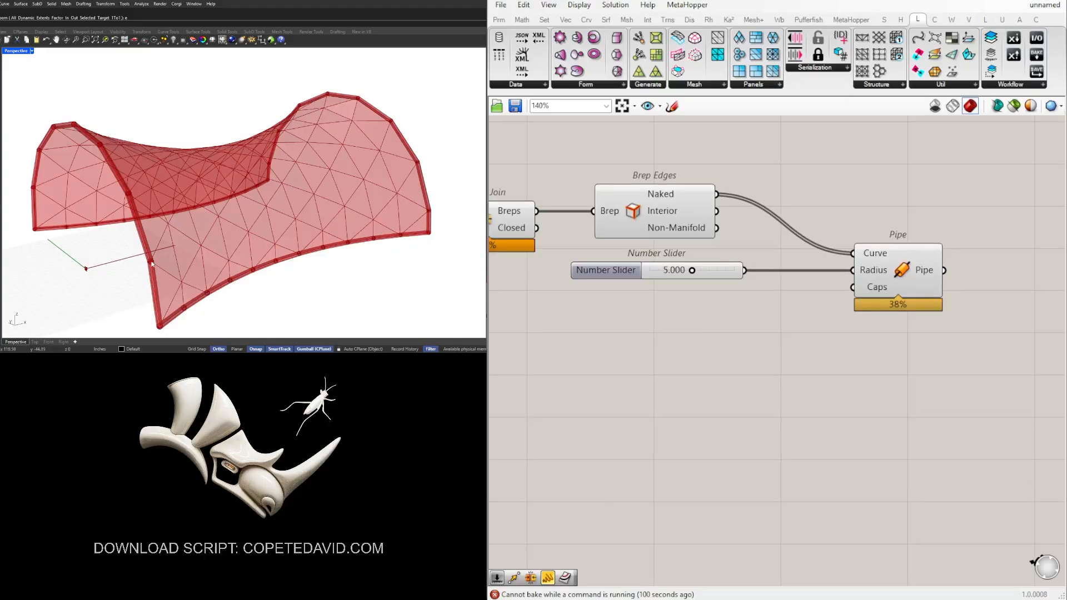
Set the naked-edge pipe's radius slider to 3
{"action": "scroll", "coordinate": [674, 270], "scroll_direction": "up", "scroll_amount": 4}
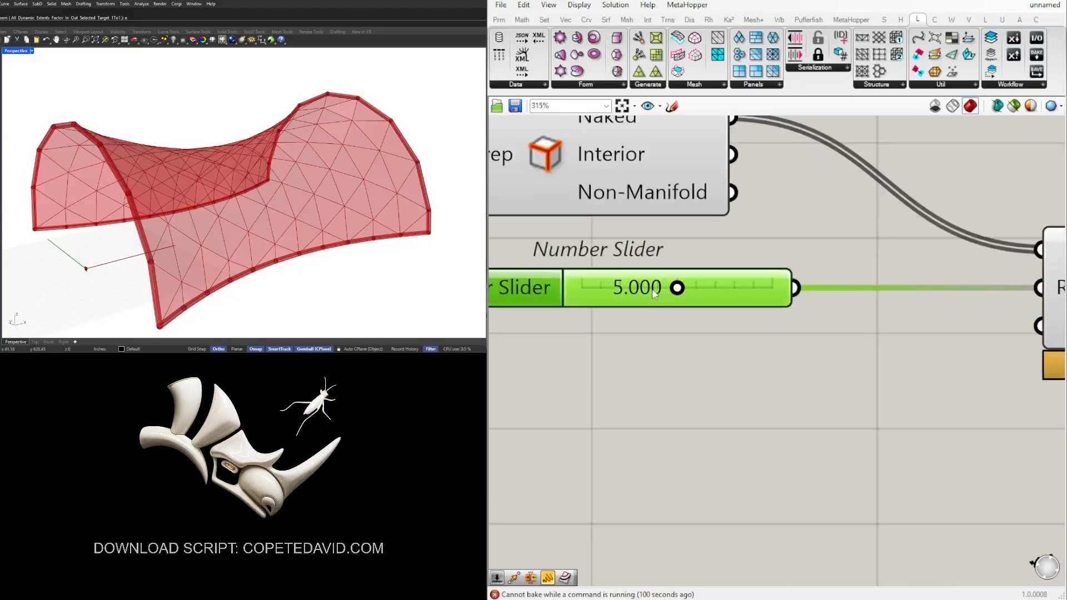
{"action": "double_click", "coordinate": [674, 270]}
{"action": "type", "text": "3"}
{"action": "key", "text": "Return"}
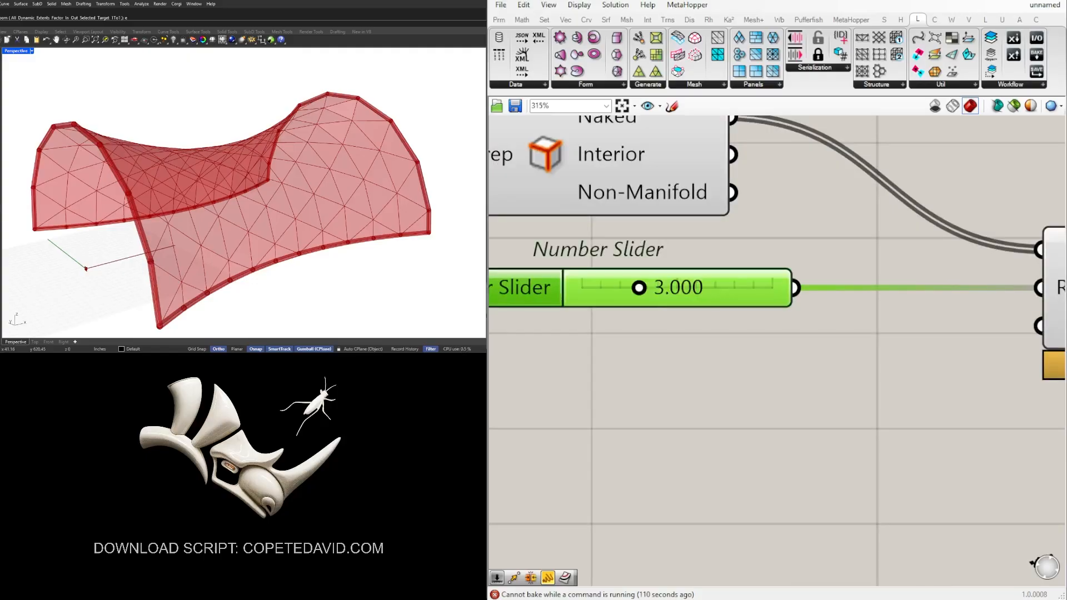
{"action": "scroll", "coordinate": [619, 271], "scroll_direction": "down", "scroll_amount": 2}
{"action": "scroll", "coordinate": [661, 281], "scroll_direction": "down", "scroll_amount": 3}
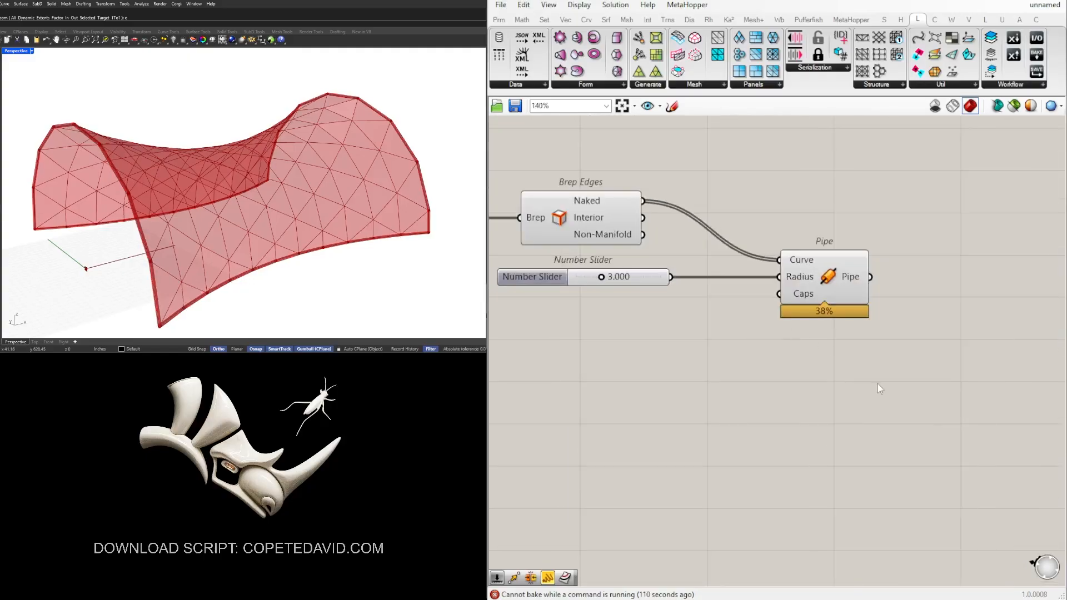
Duplicate the Pipe and its radius slider below the originals and connect the Interior edges output to the copy's Curve input
{"action": "left_click_drag", "start_coordinate": [879, 383], "coordinate": [557, 260]}
{"action": "scroll", "coordinate": [593, 278], "scroll_direction": "down", "scroll_amount": 2}
{"action": "right_click_drag", "start_coordinate": [742, 300], "coordinate": [810, 281]}
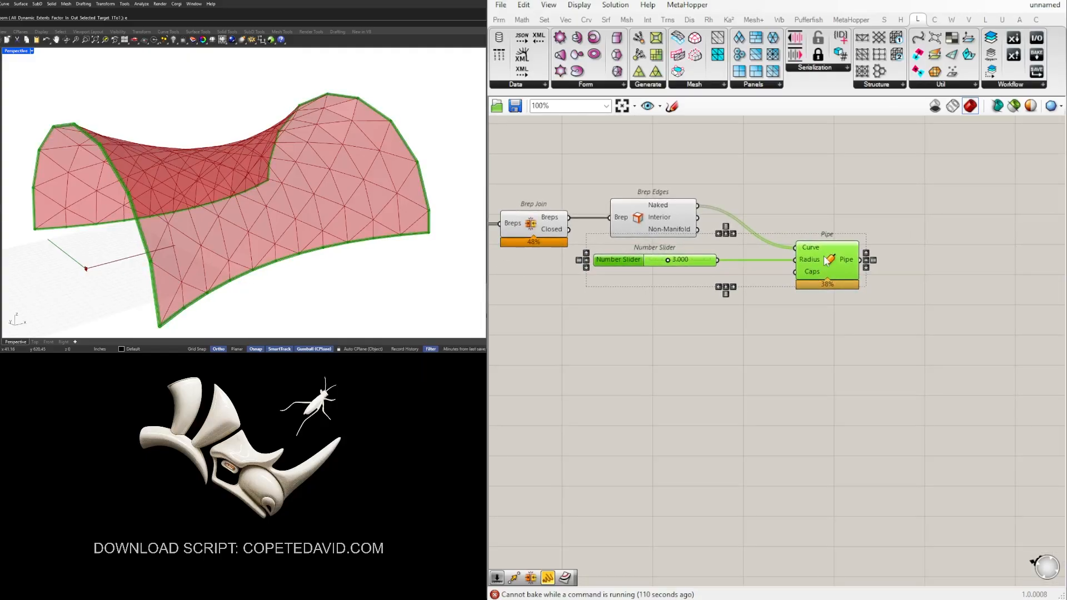
{"action": "left_click_drag", "start_coordinate": [827, 262], "coordinate": [824, 315], "text": "alt"}
{"action": "left_click_drag", "start_coordinate": [695, 220], "coordinate": [799, 306]}
{"action": "left_click", "coordinate": [842, 330]}
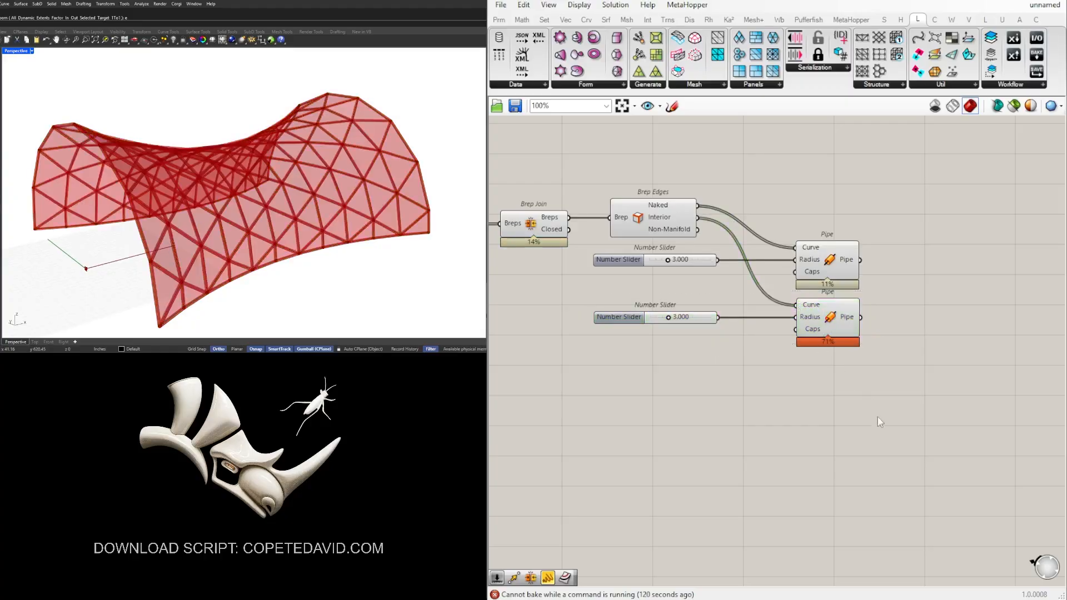
Set the interior-edge pipe's radius slider to 1.5 and inspect the resulting pipes
{"action": "scroll", "coordinate": [681, 320], "scroll_direction": "up", "scroll_amount": 3}
{"action": "double_click", "coordinate": [682, 319]}
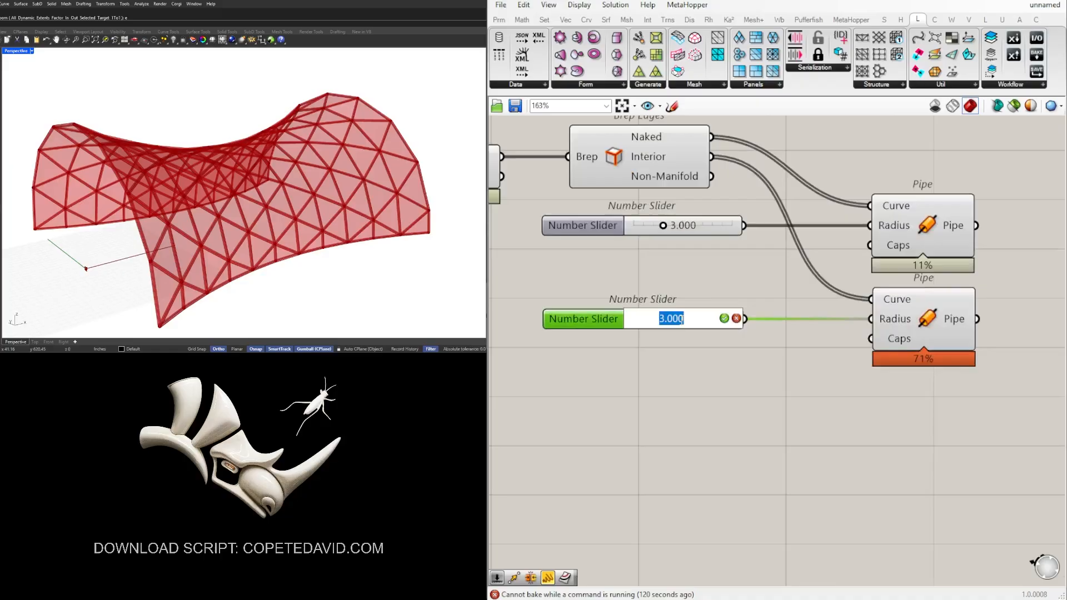
{"action": "type", "text": "1.5"}
{"action": "key", "text": "Return"}
{"action": "left_click", "coordinate": [860, 389]}
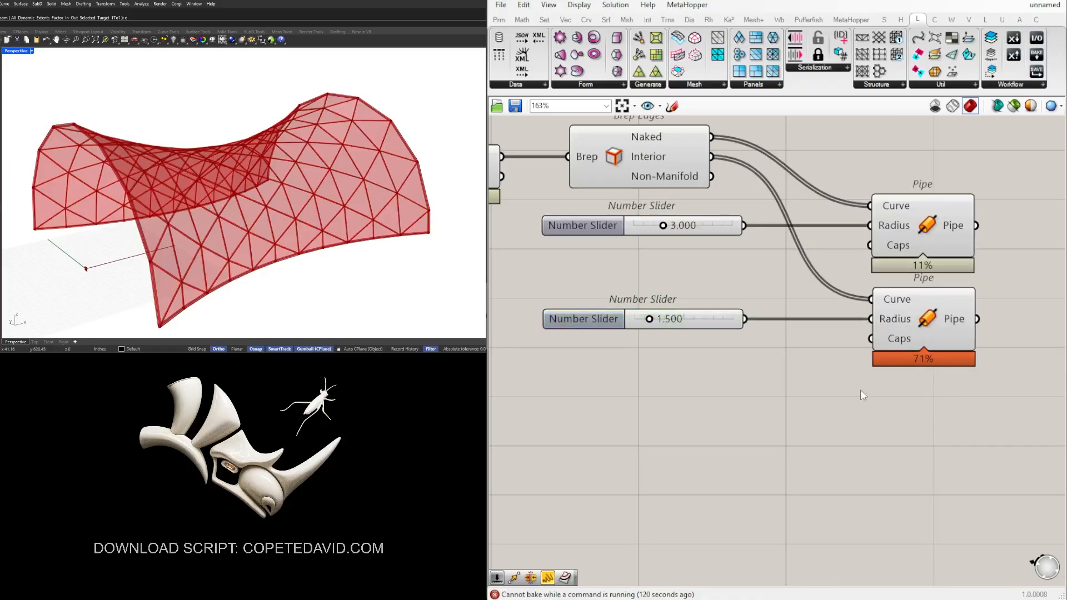
{"action": "left_click", "coordinate": [931, 328]}
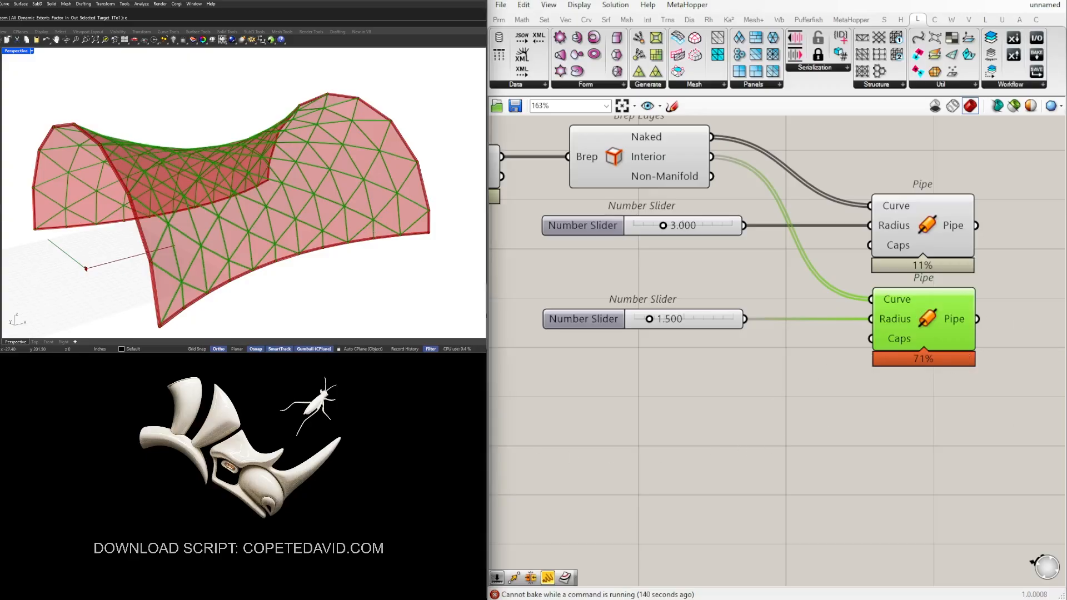
{"action": "left_click", "coordinate": [728, 451]}
{"action": "scroll", "coordinate": [798, 416], "scroll_direction": "down", "scroll_amount": 4}
{"action": "scroll", "coordinate": [838, 386], "scroll_direction": "up", "scroll_amount": 1}
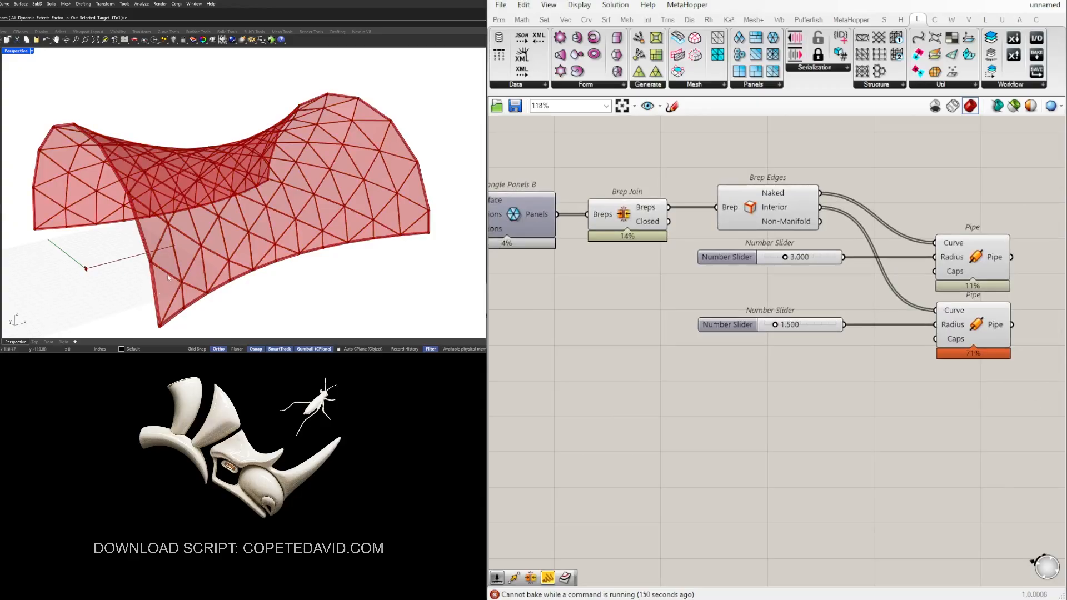
Turn off the previews of the Brep Join and Brep Edges components
{"action": "scroll", "coordinate": [695, 351], "scroll_direction": "down", "scroll_amount": 1}
{"action": "right_click_drag", "start_coordinate": [694, 351], "coordinate": [825, 383]}
{"action": "right_click_drag", "start_coordinate": [857, 290], "coordinate": [811, 288]}
{"action": "left_click_drag", "start_coordinate": [849, 225], "coordinate": [760, 294]}
{"action": "middle_click", "coordinate": [776, 239]}
{"action": "left_click", "coordinate": [812, 200]}
{"action": "left_click", "coordinate": [784, 205]}
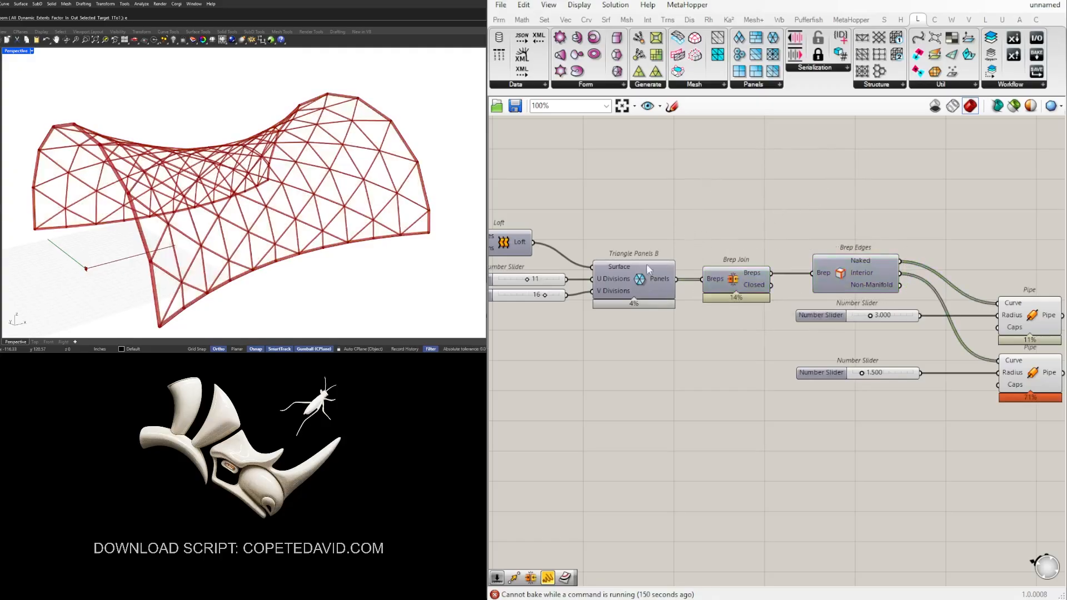
Turn the preview of Triangle Panels B back on
{"action": "right_click", "coordinate": [642, 282]}
{"action": "left_click", "coordinate": [676, 305]}
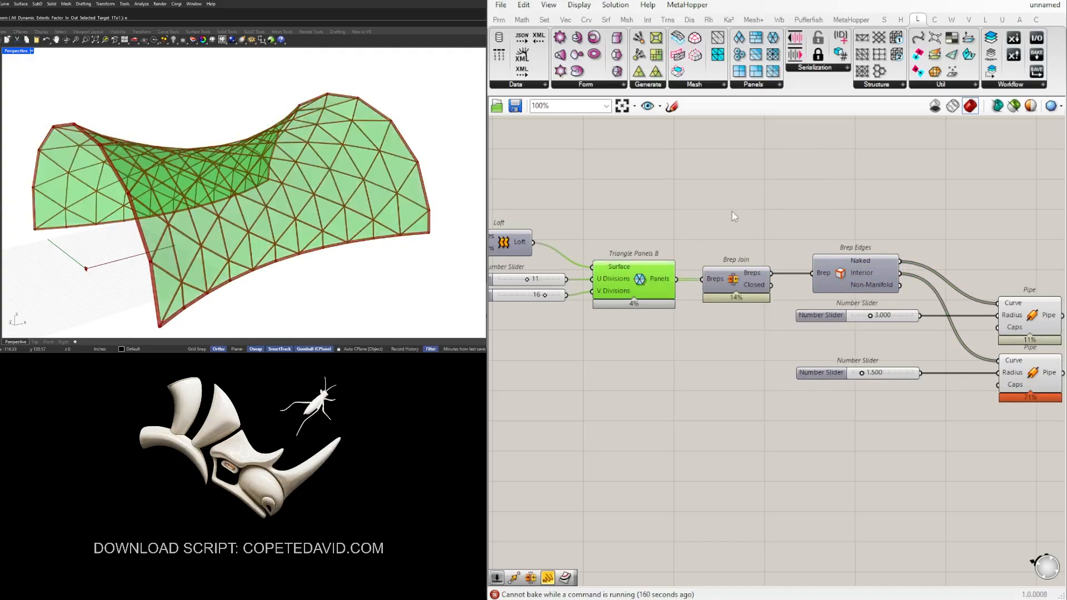
{"action": "left_click", "coordinate": [745, 213]}
Move Brep Join, Brep Edges, the radius sliders and both Pipes farther from Triangle Panels B to free canvas space between them
{"action": "scroll", "coordinate": [745, 212], "scroll_direction": "down", "scroll_amount": 1}
{"action": "right_click_drag", "start_coordinate": [837, 276], "coordinate": [795, 277]}
{"action": "left_click_drag", "start_coordinate": [998, 454], "coordinate": [785, 268]}
{"action": "left_click", "coordinate": [703, 245]}
{"action": "right_click_drag", "start_coordinate": [704, 249], "coordinate": [621, 234]}
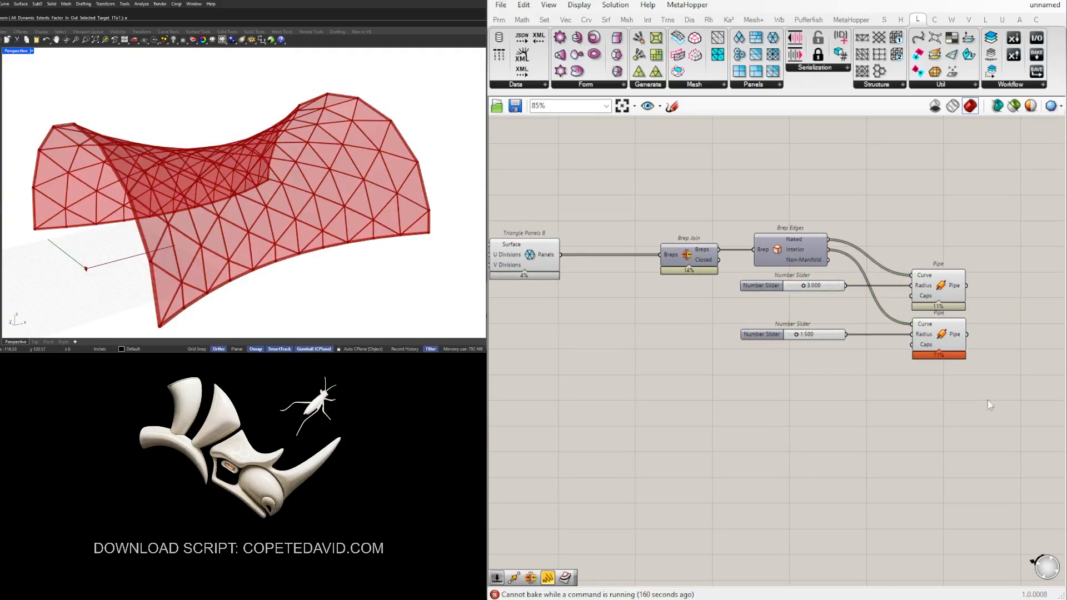
{"action": "left_click_drag", "start_coordinate": [1017, 413], "coordinate": [684, 215]}
{"action": "left_click_drag", "start_coordinate": [695, 257], "coordinate": [755, 257]}
{"action": "left_click", "coordinate": [655, 314]}
Add an Offset Curve component below the wire between Triangle Panels B and Brep Join
{"action": "right_click_drag", "start_coordinate": [648, 319], "coordinate": [773, 327]}
{"action": "left_click", "coordinate": [661, 269]}
{"action": "scroll", "coordinate": [663, 269], "scroll_direction": "up", "scroll_amount": 4}
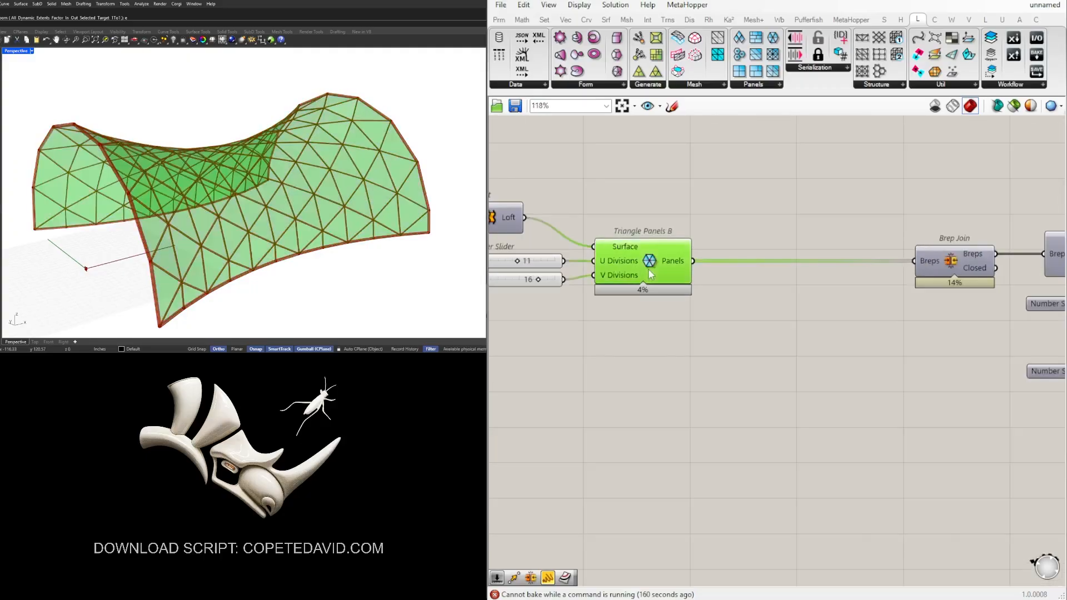
{"action": "scroll", "coordinate": [170, 284], "scroll_direction": "up", "scroll_amount": 6}
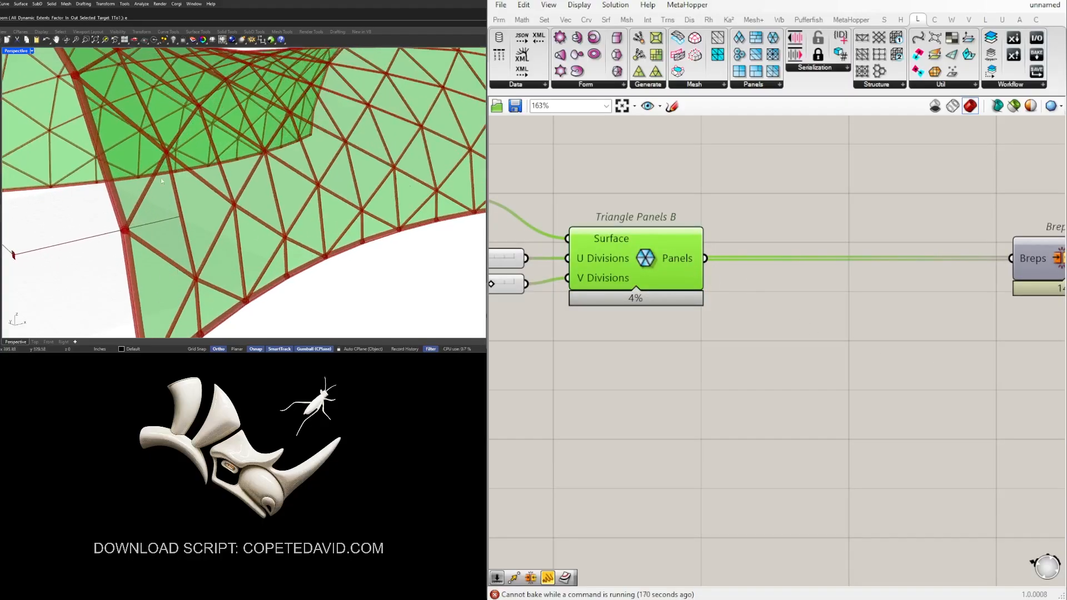
{"action": "double_click", "coordinate": [816, 395]}
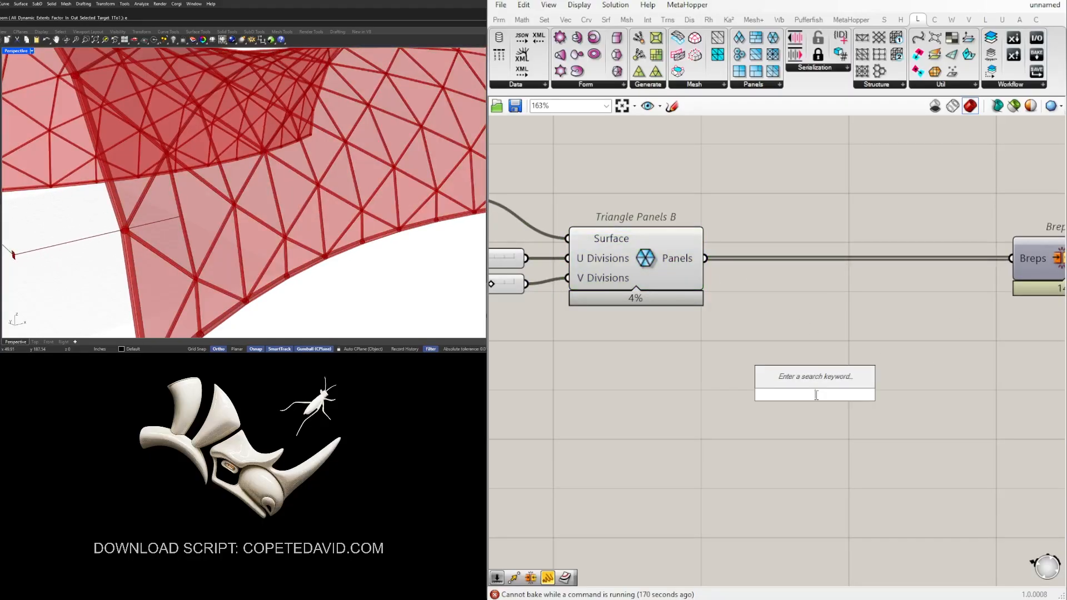
{"action": "left_click", "coordinate": [670, 266]}
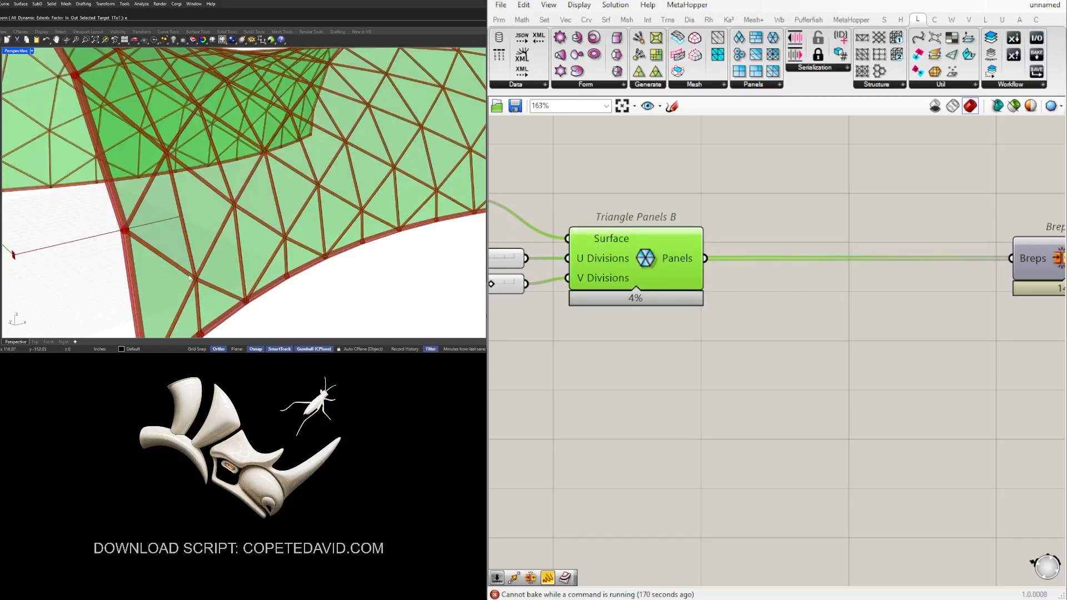
{"action": "double_click", "coordinate": [895, 375]}
{"action": "type", "text": "off"}
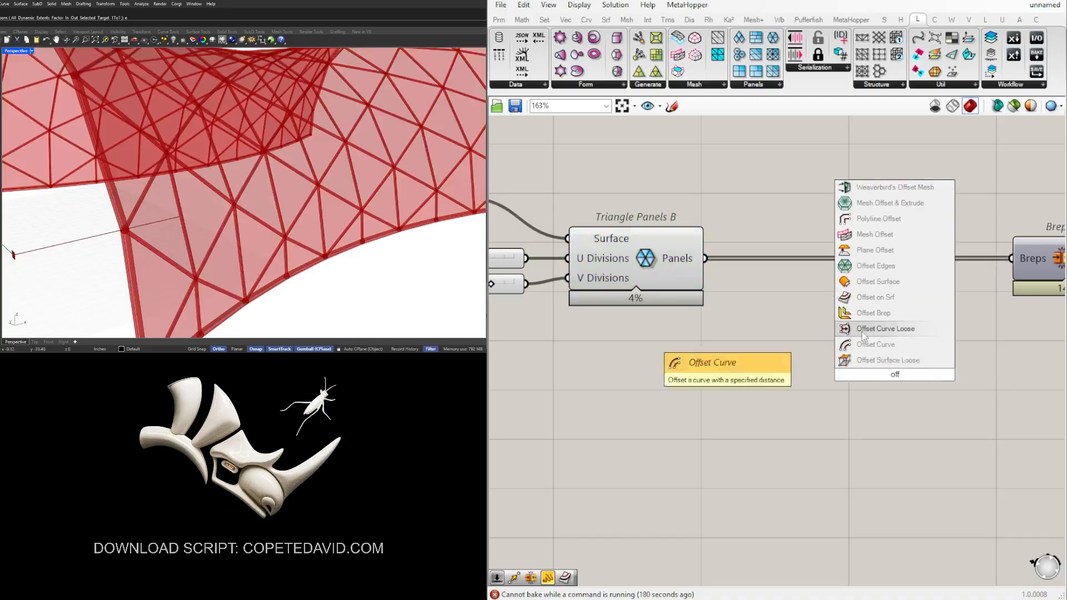
{"action": "left_click", "coordinate": [870, 328]}
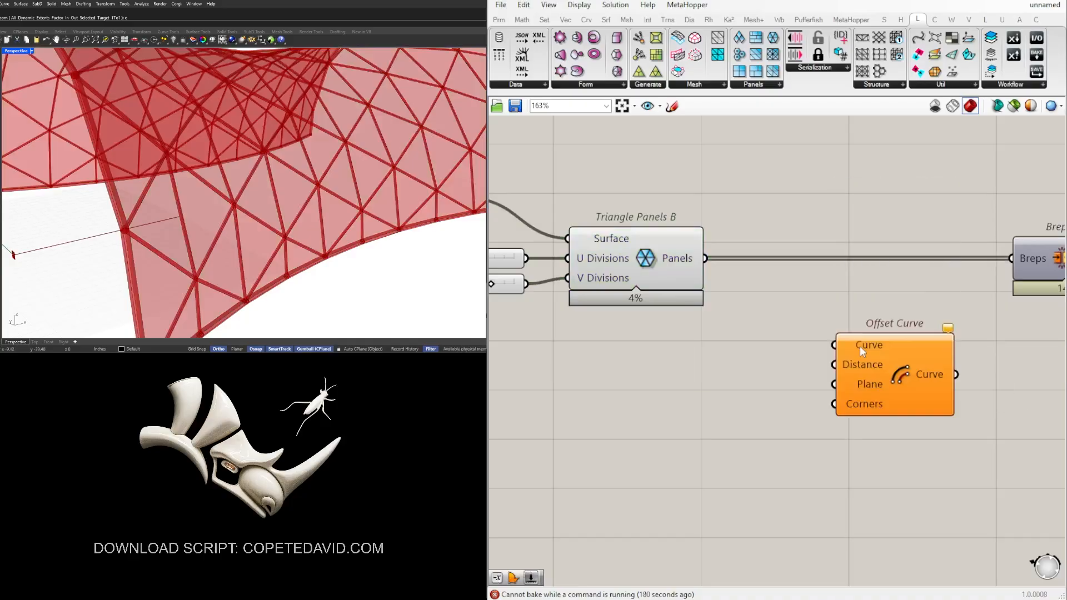
Connect Triangle Panels B's Panels output to Offset Curve's Curve input and inspect the offset outlines around a structural joint
{"action": "left_click", "coordinate": [639, 263]}
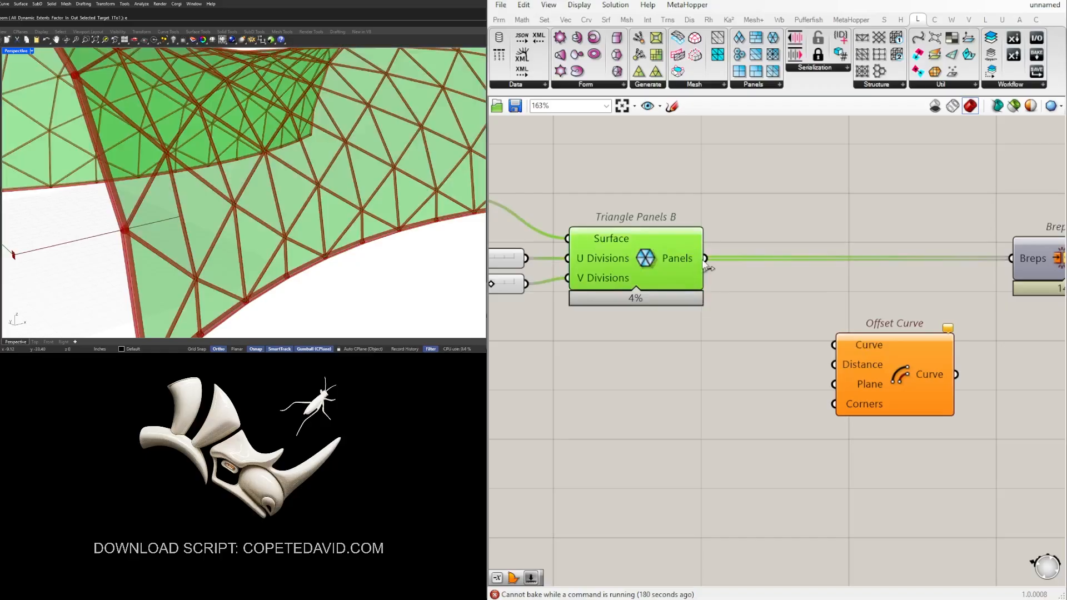
{"action": "left_click_drag", "start_coordinate": [705, 265], "coordinate": [833, 344]}
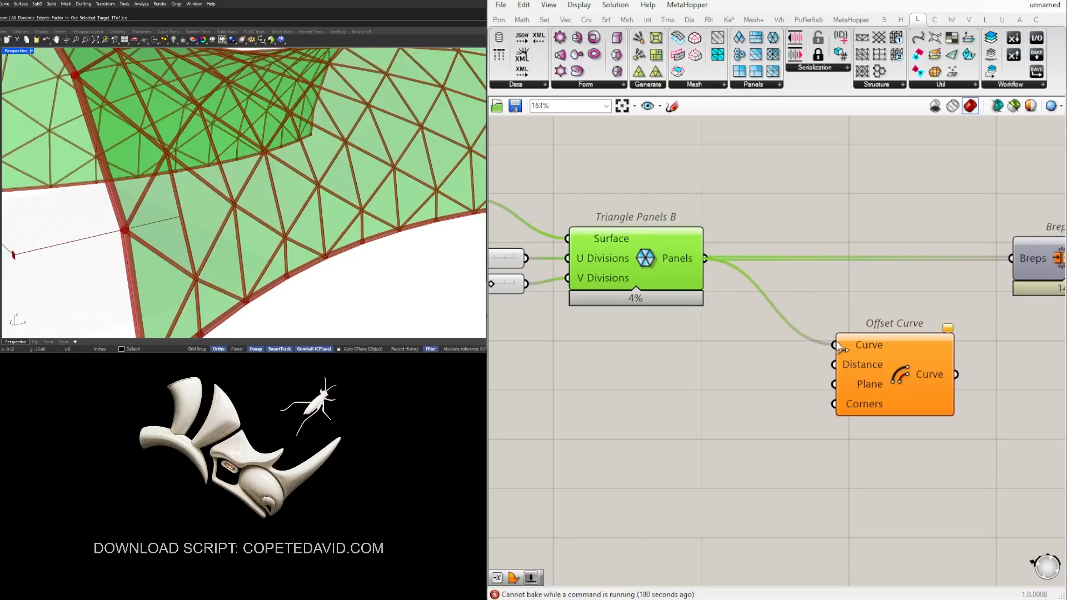
{"action": "left_click", "coordinate": [850, 353]}
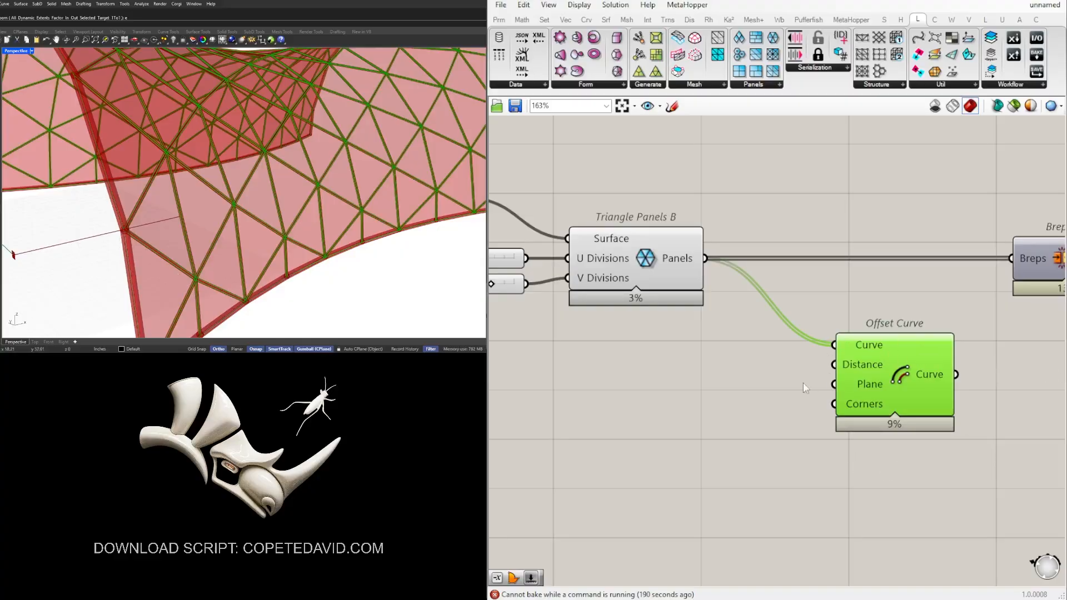
{"action": "double_click", "coordinate": [646, 389]}
{"action": "left_click_drag", "start_coordinate": [935, 495], "coordinate": [883, 389]}
{"action": "scroll", "coordinate": [189, 281], "scroll_direction": "up", "scroll_amount": 5}
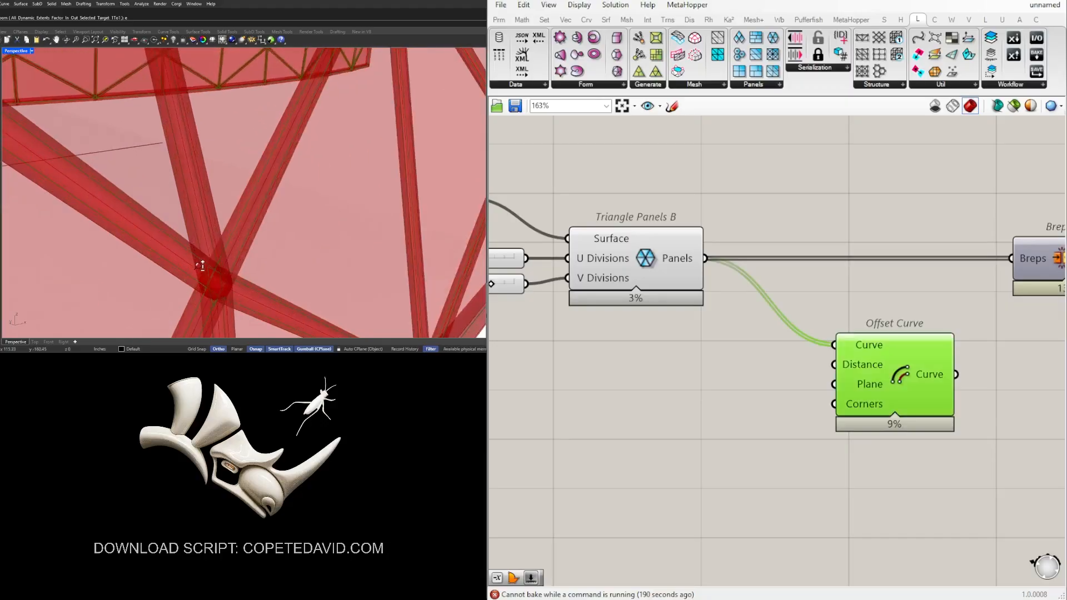
{"action": "scroll", "coordinate": [202, 266], "scroll_direction": "down", "scroll_amount": 5}
Add a Negative component and connect its Result output to Offset Curve's Distance input
{"action": "double_click", "coordinate": [740, 367]}
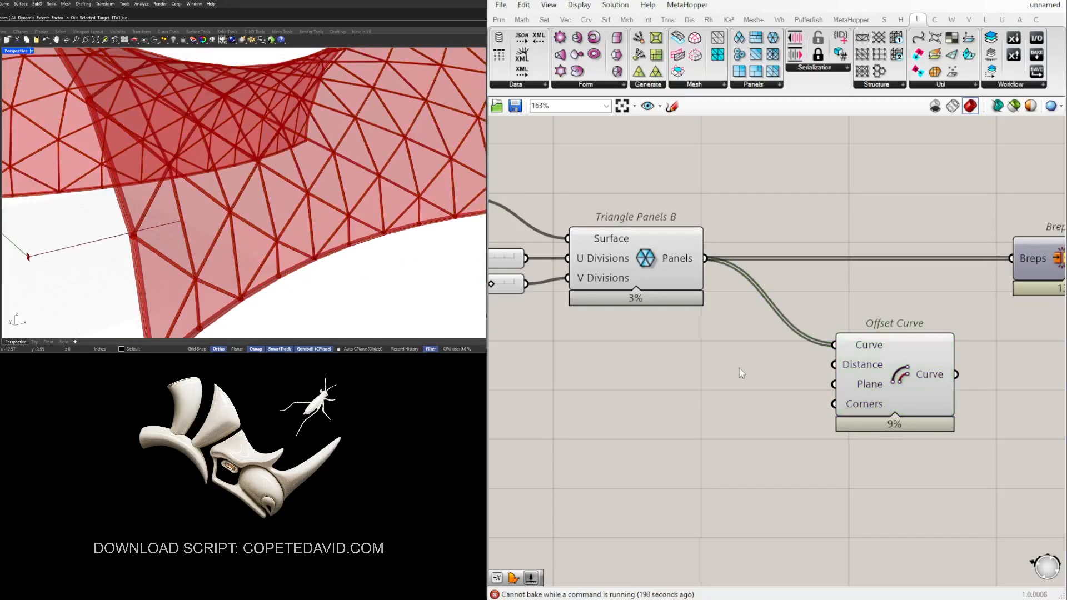
{"action": "type", "text": "nega"}
{"action": "left_click", "coordinate": [741, 359]}
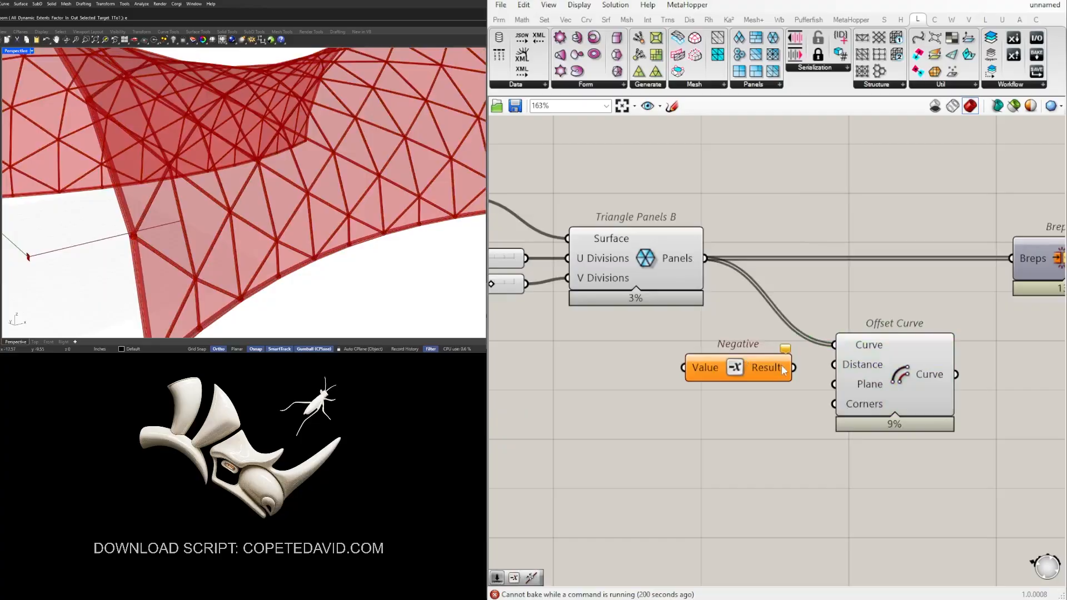
{"action": "left_click_drag", "start_coordinate": [793, 368], "coordinate": [885, 372]}
{"action": "scroll", "coordinate": [882, 373], "scroll_direction": "down", "scroll_amount": 1}
{"action": "left_click_drag", "start_coordinate": [966, 463], "coordinate": [804, 380]}
{"action": "left_click", "coordinate": [873, 487]}
Add a number slider starting from 2.5, raise it to 5.246, and connect it to Negative's Value input
{"action": "double_click", "coordinate": [599, 380]}
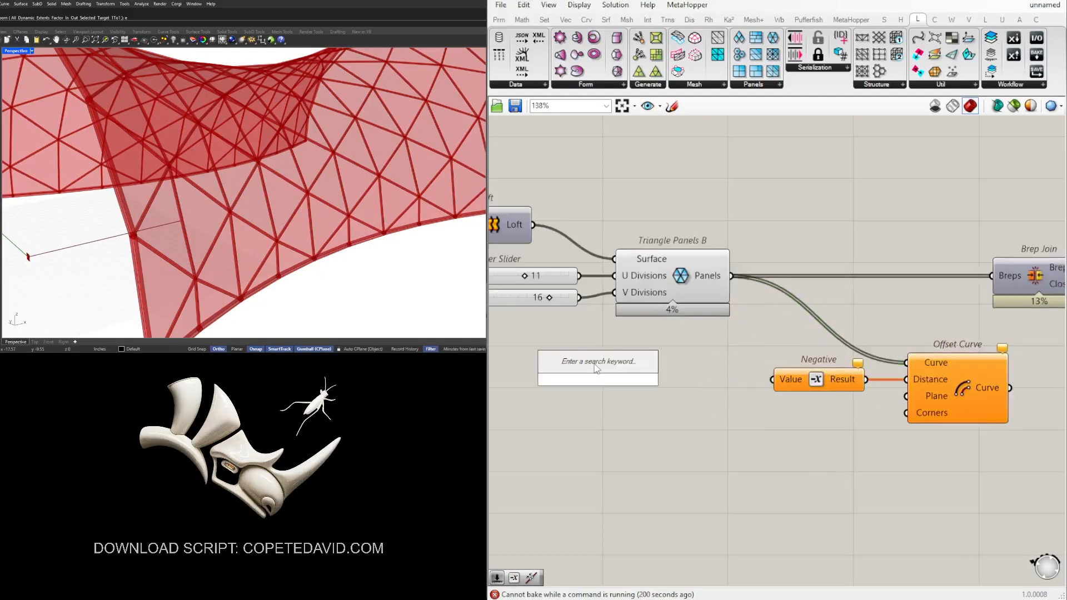
{"action": "type", "text": "2.5"}
{"action": "key", "text": "Return"}
{"action": "mouse_move", "coordinate": [666, 378]}
{"action": "left_mouse_down"}
{"action": "mouse_move", "coordinate": [773, 379]}
{"action": "mouse_move", "coordinate": [659, 383]}
{"action": "mouse_move", "coordinate": [683, 381]}
{"action": "left_mouse_up"}
{"action": "left_click", "coordinate": [748, 379]}
{"action": "left_click", "coordinate": [856, 458]}
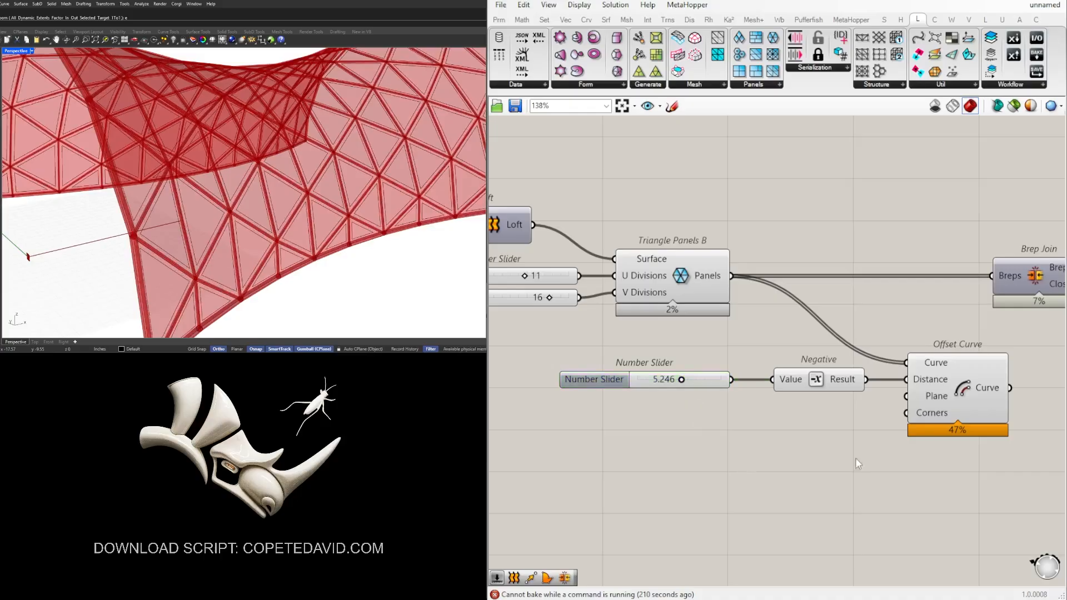
Move Brep Join, Brep Edges, the radius sliders and both Pipes upward, clear of the Offset Curve branch
{"action": "scroll", "coordinate": [856, 458], "scroll_direction": "down", "scroll_amount": 4}
{"action": "right_click_drag", "start_coordinate": [855, 458], "coordinate": [711, 433]}
{"action": "left_click", "coordinate": [783, 402]}
{"action": "scroll", "coordinate": [783, 404], "scroll_direction": "down", "scroll_amount": 1}
{"action": "right_click_drag", "start_coordinate": [900, 434], "coordinate": [679, 368]}
{"action": "scroll", "coordinate": [722, 370], "scroll_direction": "down", "scroll_amount": 2}
{"action": "left_click_drag", "start_coordinate": [839, 402], "coordinate": [637, 293]}
{"action": "scroll", "coordinate": [672, 300], "scroll_direction": "up", "scroll_amount": 3}
{"action": "right_click_drag", "start_coordinate": [702, 287], "coordinate": [819, 325]}
{"action": "left_click_drag", "start_coordinate": [819, 325], "coordinate": [788, 261]}
{"action": "left_click", "coordinate": [768, 358]}
{"action": "left_click", "coordinate": [714, 275]}
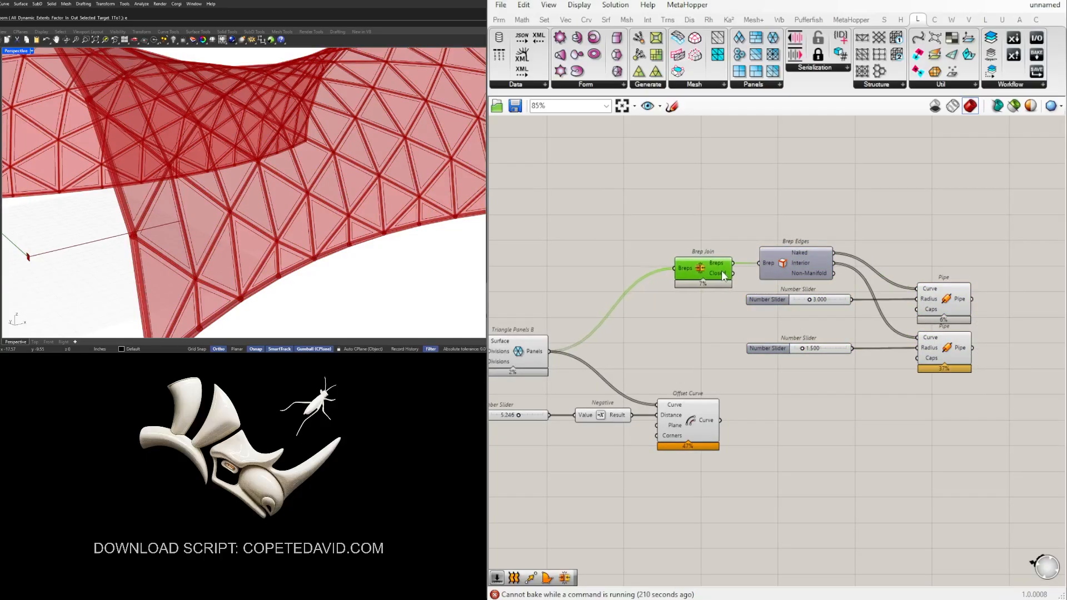
Duplicate Offset Curve above the original and disconnect Negative from the copy's Distance input
{"action": "scroll", "coordinate": [715, 314], "scroll_direction": "up", "scroll_amount": 1}
{"action": "right_click_drag", "start_coordinate": [715, 313], "coordinate": [876, 284]}
{"action": "left_click", "coordinate": [825, 418]}
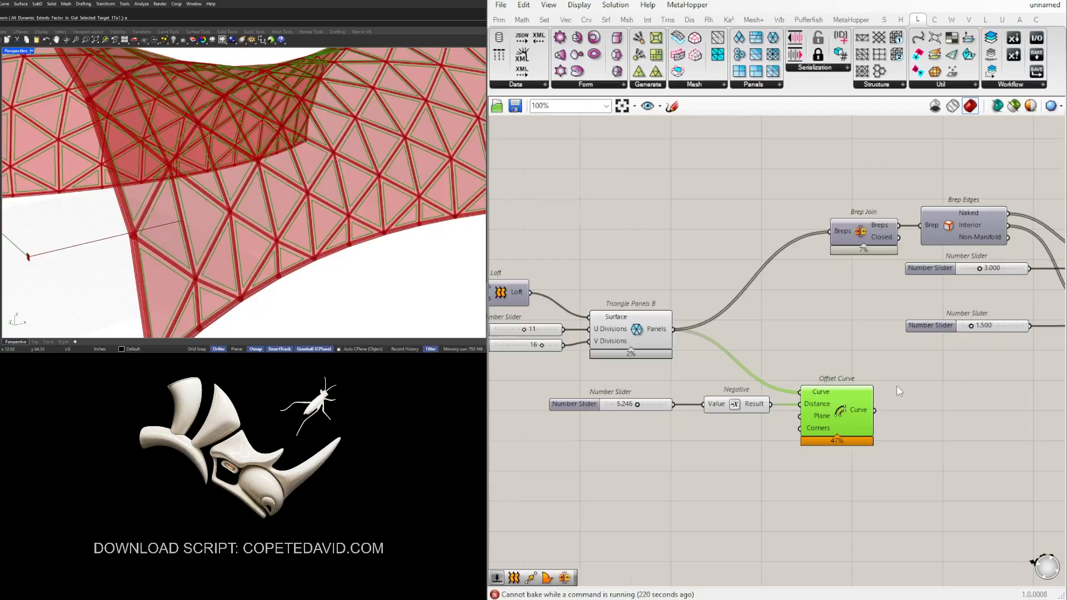
{"action": "scroll", "coordinate": [896, 385], "scroll_direction": "up", "scroll_amount": 1}
{"action": "left_click_drag", "start_coordinate": [827, 346], "coordinate": [827, 347], "text": "alt"}
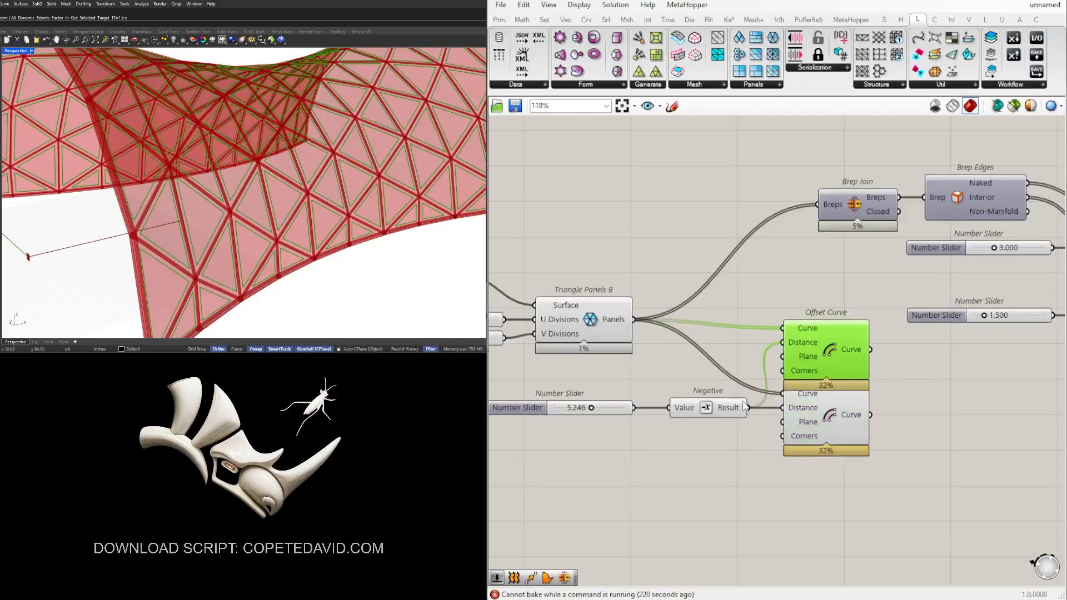
{"action": "left_click_drag", "start_coordinate": [710, 434], "coordinate": [618, 396]}
{"action": "left_click_drag", "start_coordinate": [696, 407], "coordinate": [784, 342]}
{"action": "left_click", "coordinate": [662, 425]}
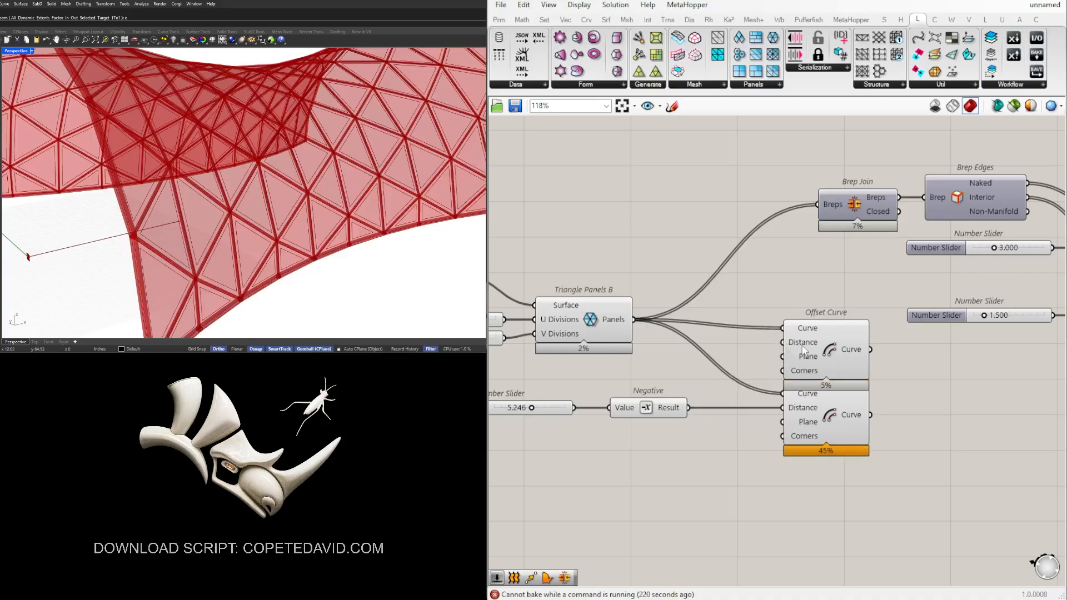
Set the upper Offset Curve's Distance to 0 and compare its curves with the lower Offset Curve's
{"action": "right_click", "coordinate": [789, 345]}
{"action": "mouse_move", "coordinate": [910, 467]}
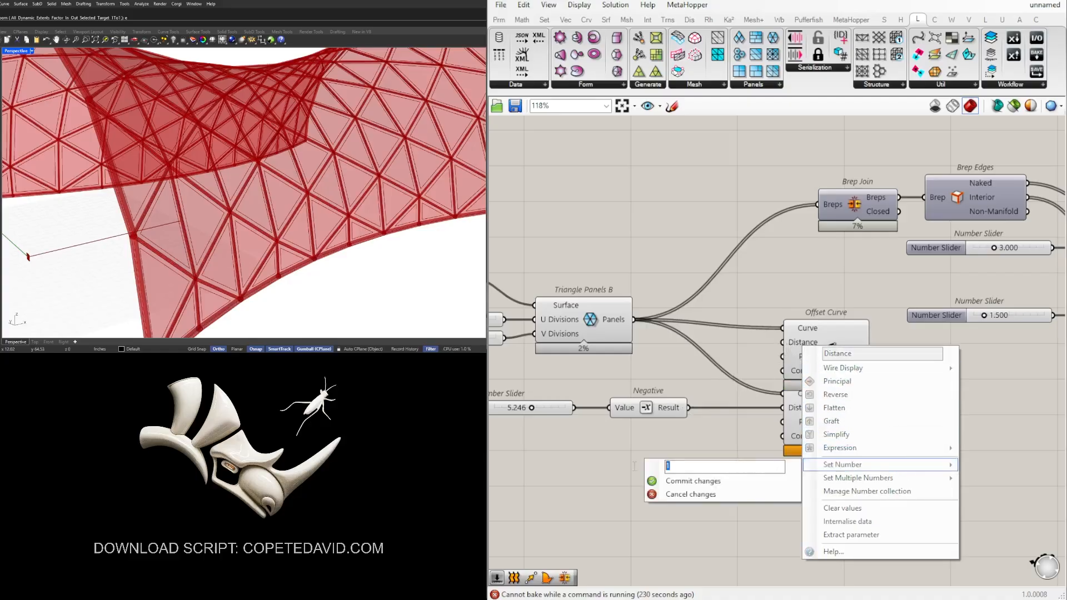
{"action": "key", "text": "BackSpace"}
{"action": "type", "text": "0"}
{"action": "left_click", "coordinate": [679, 494]}
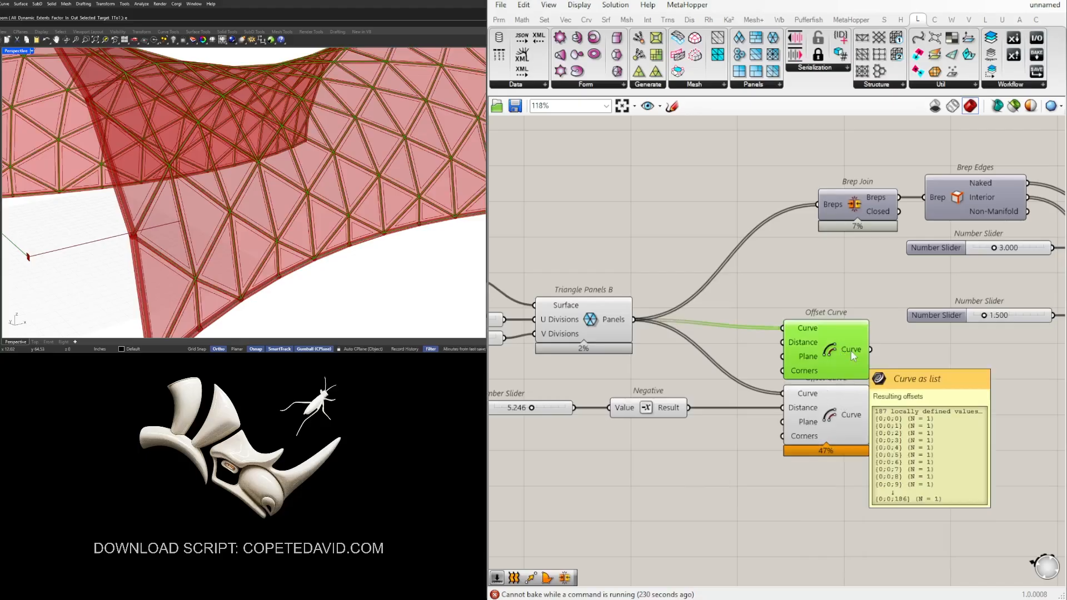
{"action": "left_click", "coordinate": [847, 403]}
Turn off the preview of Triangle Panels B
{"action": "left_click", "coordinate": [590, 318]}
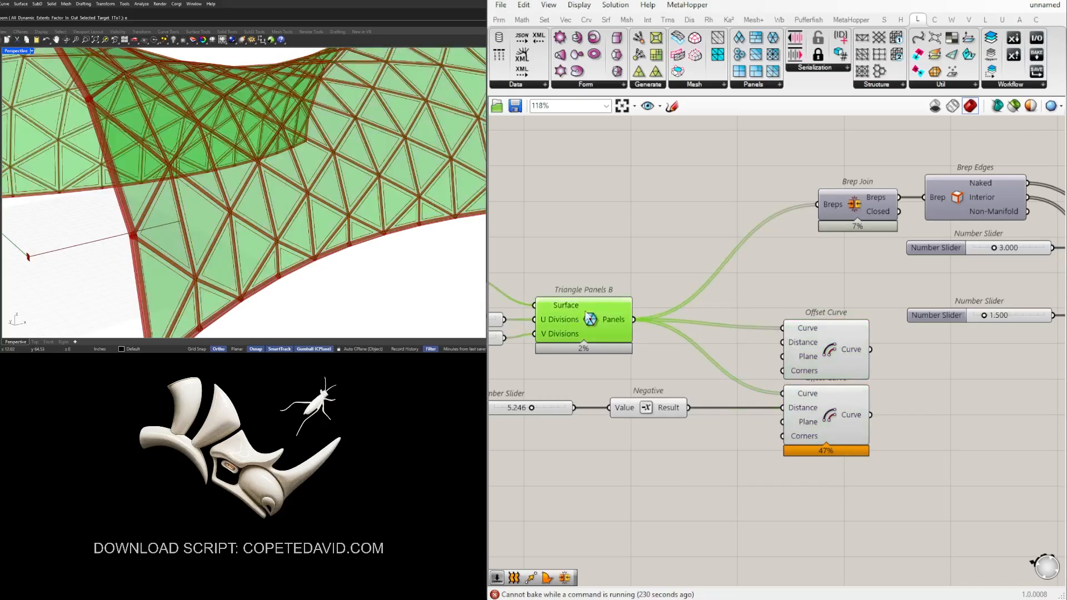
{"action": "middle_click", "coordinate": [595, 315]}
{"action": "left_click", "coordinate": [632, 276]}
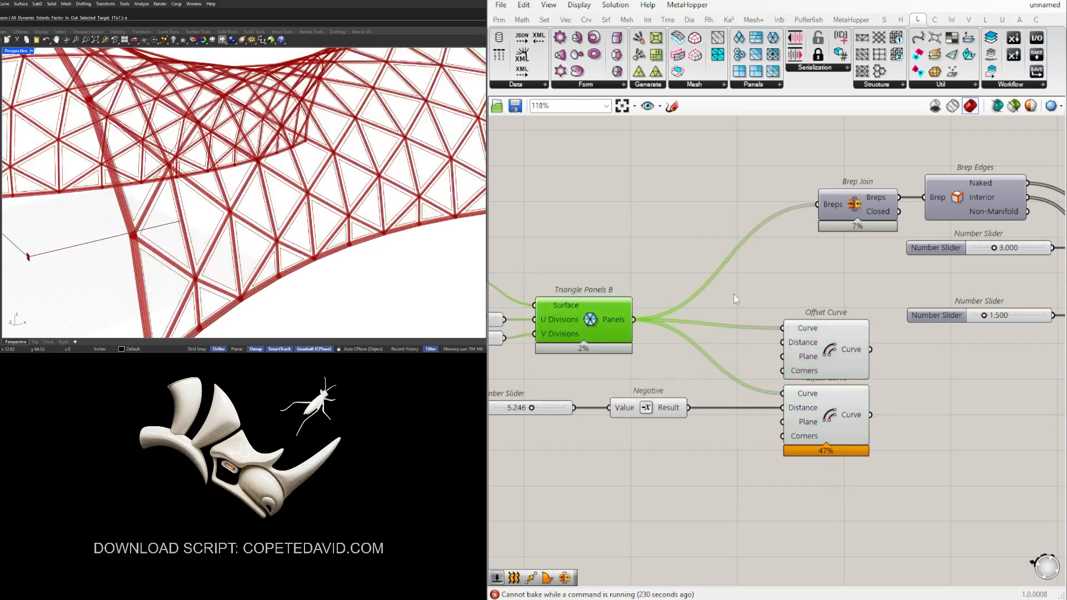
Separate the two Offset Curve components slightly and move the Brep Join, Brep Edges, slider and Pipe group farther away from them
{"action": "left_click", "coordinate": [924, 494]}
{"action": "right_click_drag", "start_coordinate": [924, 495], "coordinate": [816, 480]}
{"action": "scroll", "coordinate": [746, 419], "scroll_direction": "down", "scroll_amount": 2}
{"action": "scroll", "coordinate": [724, 361], "scroll_direction": "up", "scroll_amount": 1}
{"action": "left_click_drag", "start_coordinate": [735, 356], "coordinate": [736, 349]}
{"action": "left_click", "coordinate": [836, 370]}
{"action": "right_click_drag", "start_coordinate": [836, 370], "coordinate": [711, 373]}
{"action": "left_click_drag", "start_coordinate": [1003, 419], "coordinate": [657, 197]}
{"action": "left_click_drag", "start_coordinate": [717, 227], "coordinate": [850, 227]}
Add a Boundary Surfaces component and connect the Curve outputs of both Offset Curves to its Edges input
{"action": "double_click", "coordinate": [747, 369]}
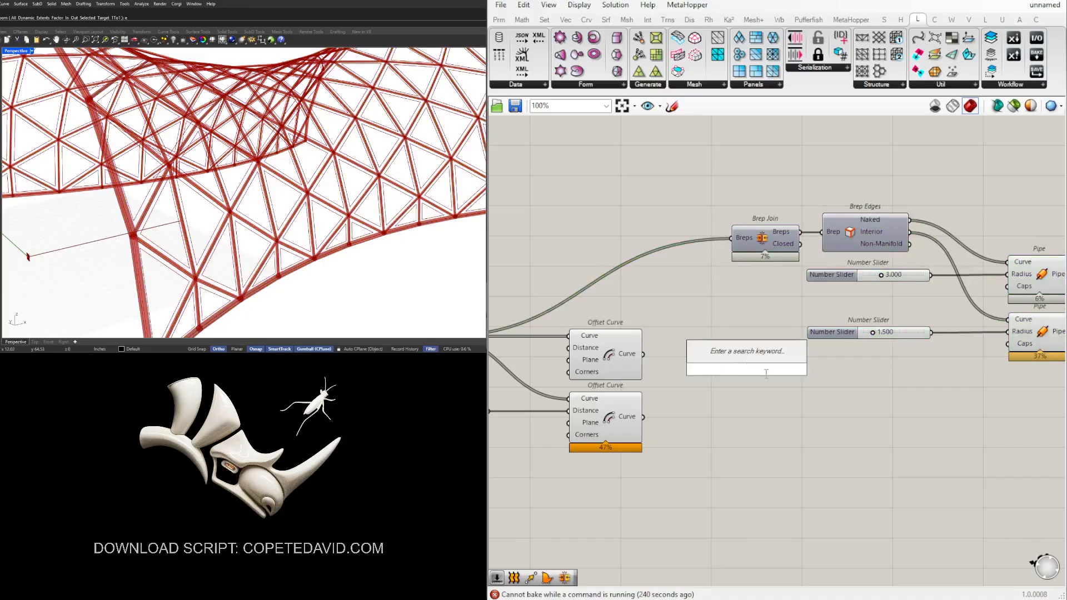
{"action": "type", "text": "bound"}
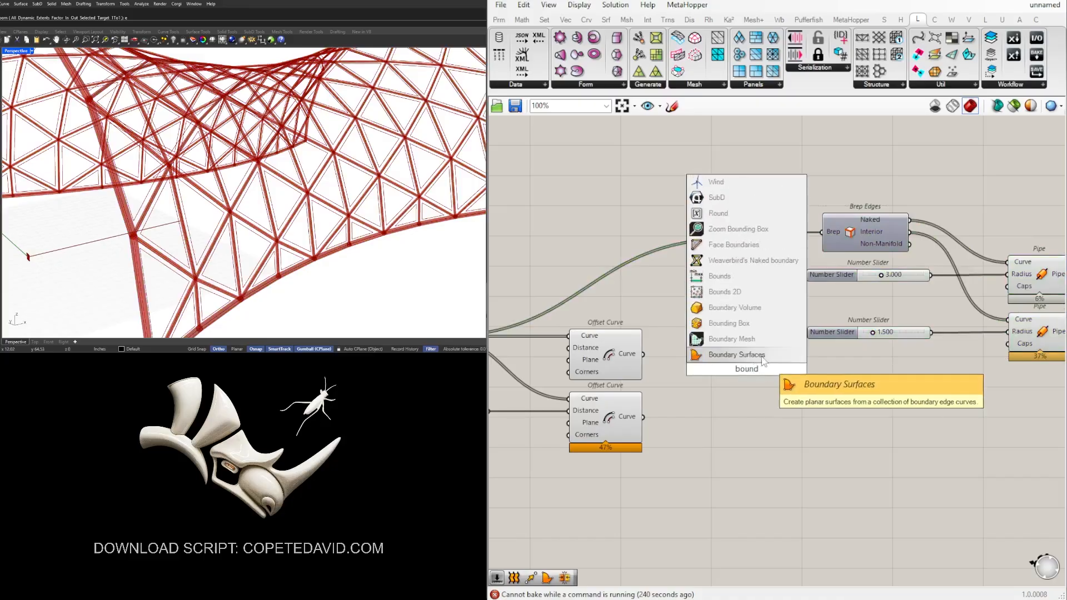
{"action": "left_click", "coordinate": [734, 356]}
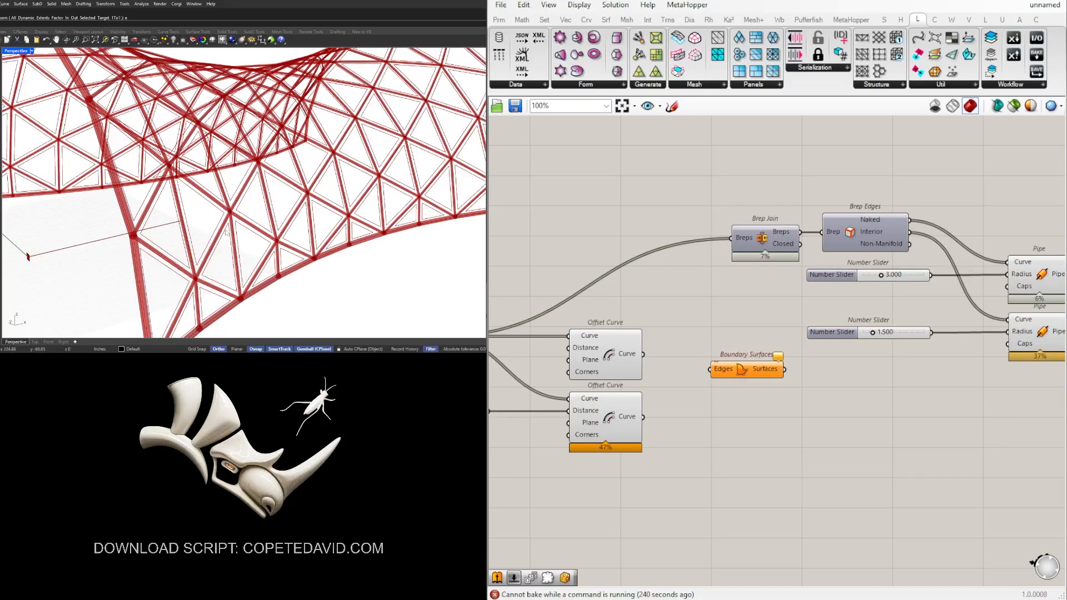
{"action": "left_click", "coordinate": [611, 339]}
{"action": "left_click_drag", "start_coordinate": [643, 354], "coordinate": [710, 369]}
{"action": "left_click_drag", "start_coordinate": [643, 416], "coordinate": [734, 386], "text": "shift"}
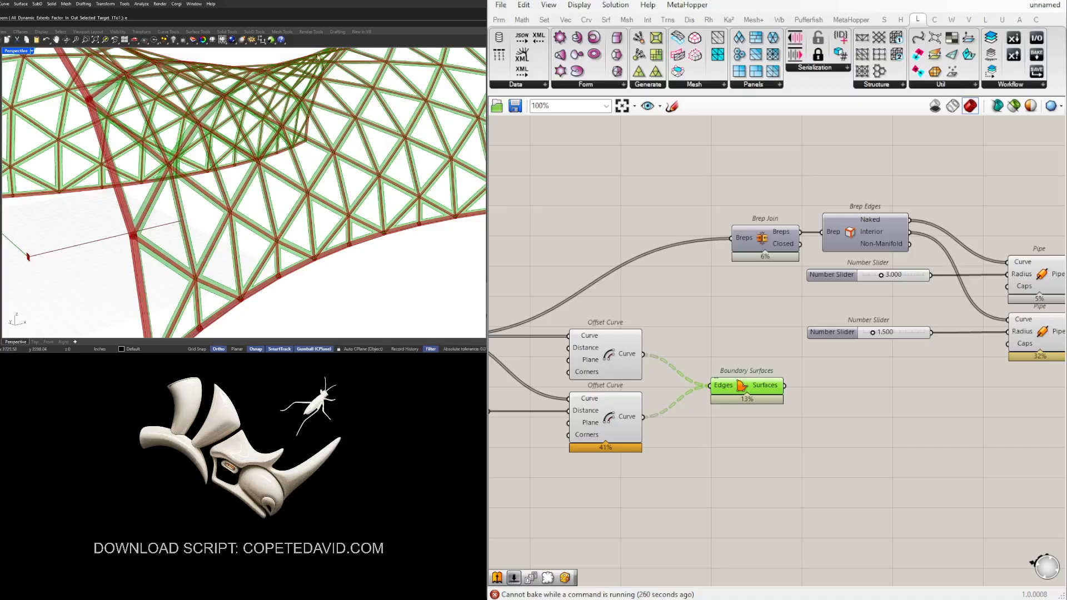
{"action": "left_click", "coordinate": [909, 431]}
Raise the offset distance slider slightly and check the framed boundary surfaces across the whole pavilion
{"action": "right_click_drag", "start_coordinate": [681, 378], "coordinate": [867, 365]}
{"action": "scroll", "coordinate": [867, 365], "scroll_direction": "down", "scroll_amount": 1}
{"action": "scroll", "coordinate": [370, 205], "scroll_direction": "down", "scroll_amount": 5}
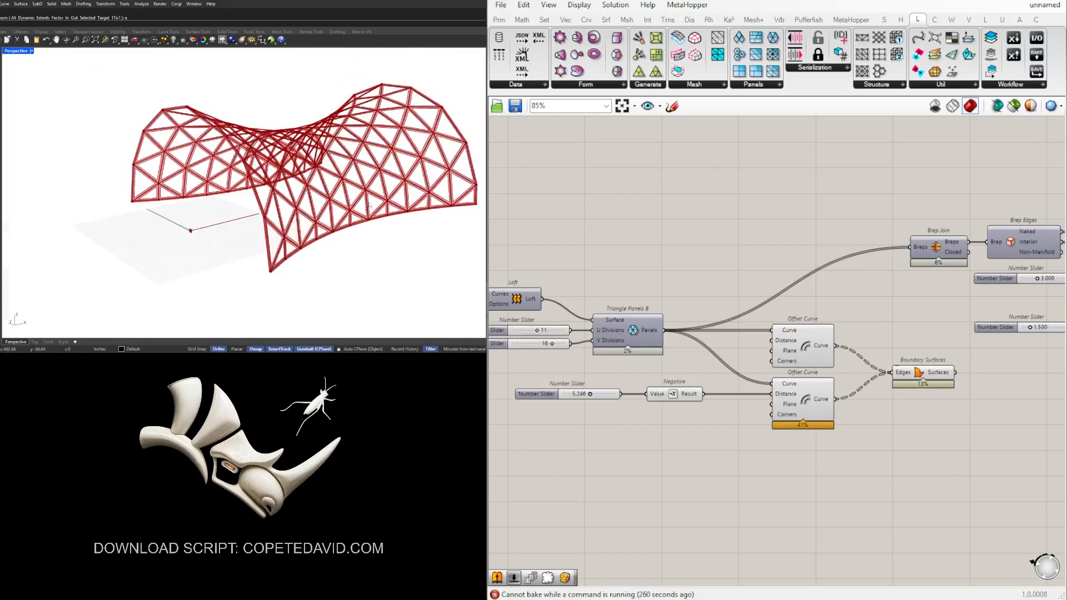
{"action": "right_click_drag", "start_coordinate": [369, 205], "coordinate": [40, 265]}
{"action": "scroll", "coordinate": [590, 396], "scroll_direction": "up", "scroll_amount": 4}
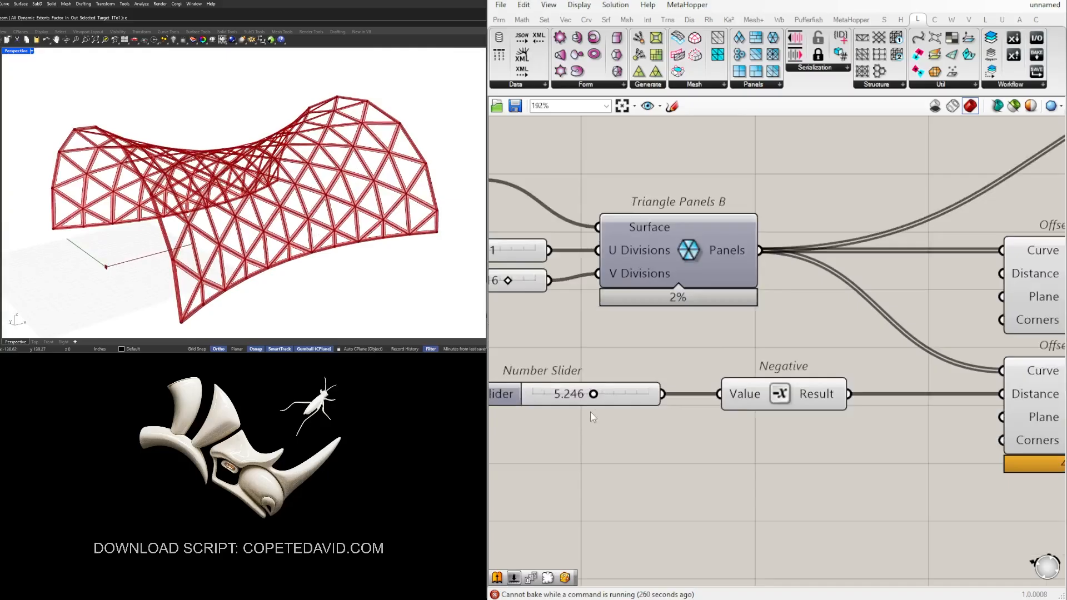
{"action": "left_click", "coordinate": [594, 394]}
{"action": "mouse_move", "coordinate": [593, 394]}
{"action": "left_mouse_down"}
{"action": "mouse_move", "coordinate": [632, 395]}
{"action": "mouse_move", "coordinate": [603, 394]}
{"action": "left_mouse_up"}
{"action": "scroll", "coordinate": [778, 437], "scroll_direction": "down", "scroll_amount": 3}
{"action": "right_click_drag", "start_coordinate": [1043, 464], "coordinate": [838, 433]}
{"action": "left_click", "coordinate": [838, 432]}
{"action": "left_click", "coordinate": [849, 356]}
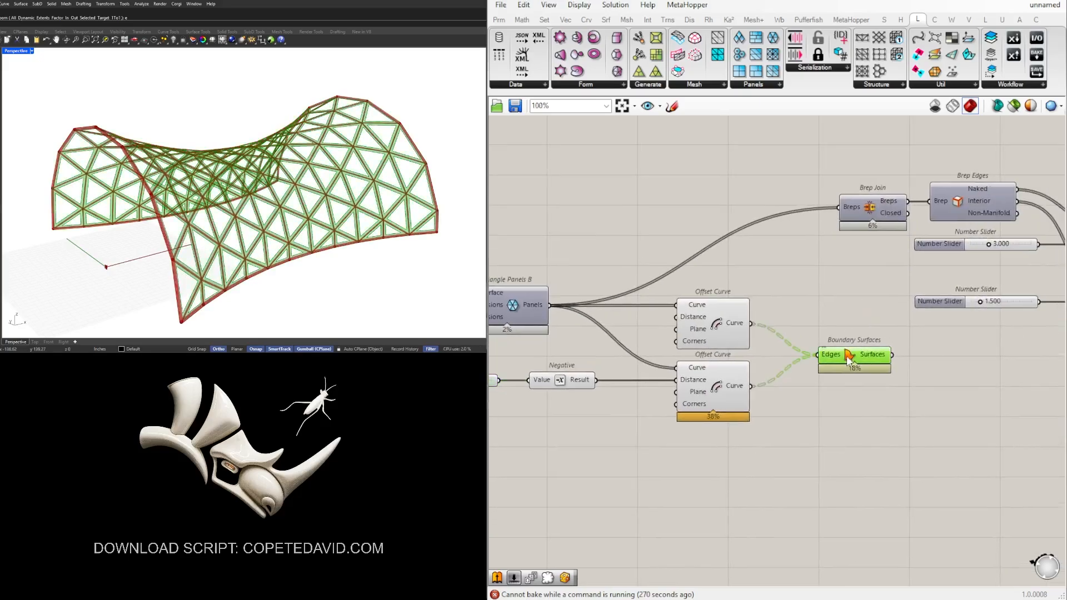
Add a number slider set to 2, connect it to the lower Offset Curve's Corners input, and inspect the panel corners
{"action": "left_click_drag", "start_coordinate": [707, 393], "coordinate": [708, 393]}
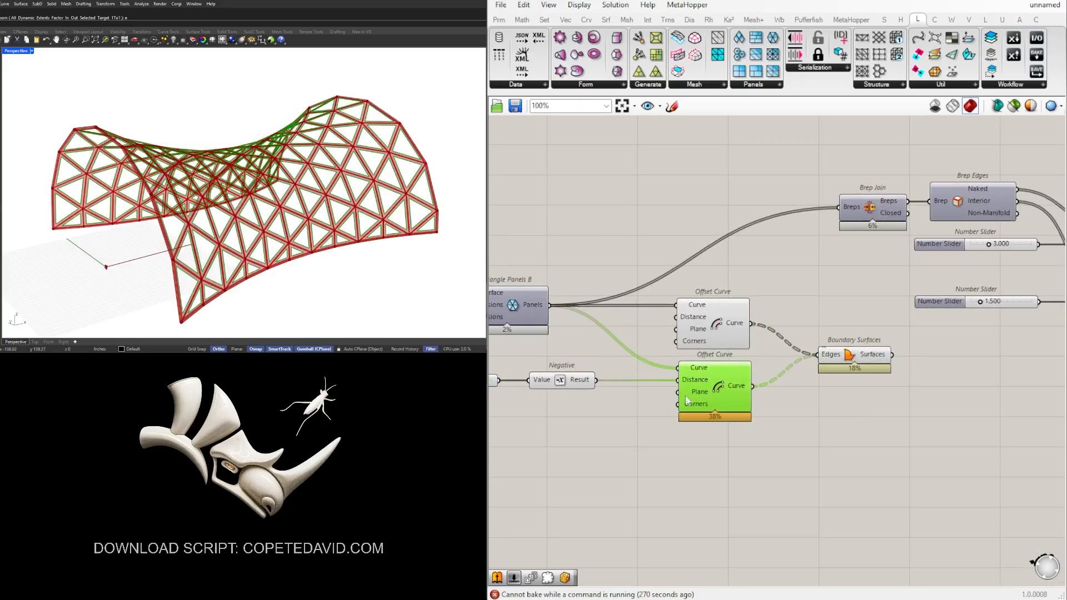
{"action": "scroll", "coordinate": [688, 400], "scroll_direction": "up", "scroll_amount": 4}
{"action": "mouse_move", "coordinate": [798, 376]}
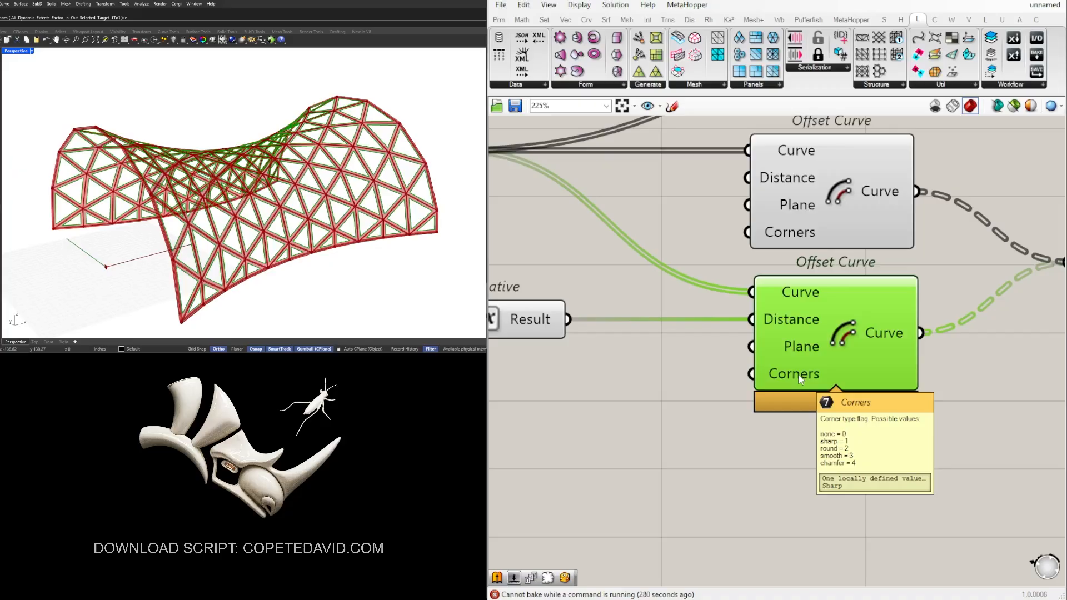
{"action": "double_click", "coordinate": [623, 382]}
{"action": "type", "text": "2"}
{"action": "key", "text": "Return"}
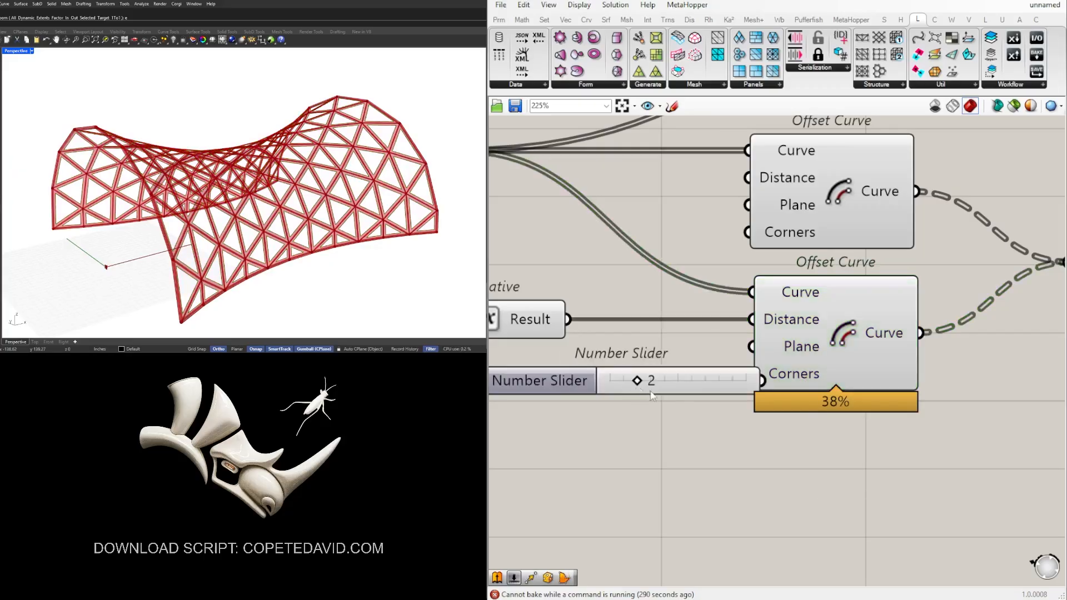
{"action": "left_click_drag", "start_coordinate": [723, 381], "coordinate": [752, 373]}
{"action": "left_click", "coordinate": [849, 379]}
{"action": "scroll", "coordinate": [212, 256], "scroll_direction": "up", "scroll_amount": 5}
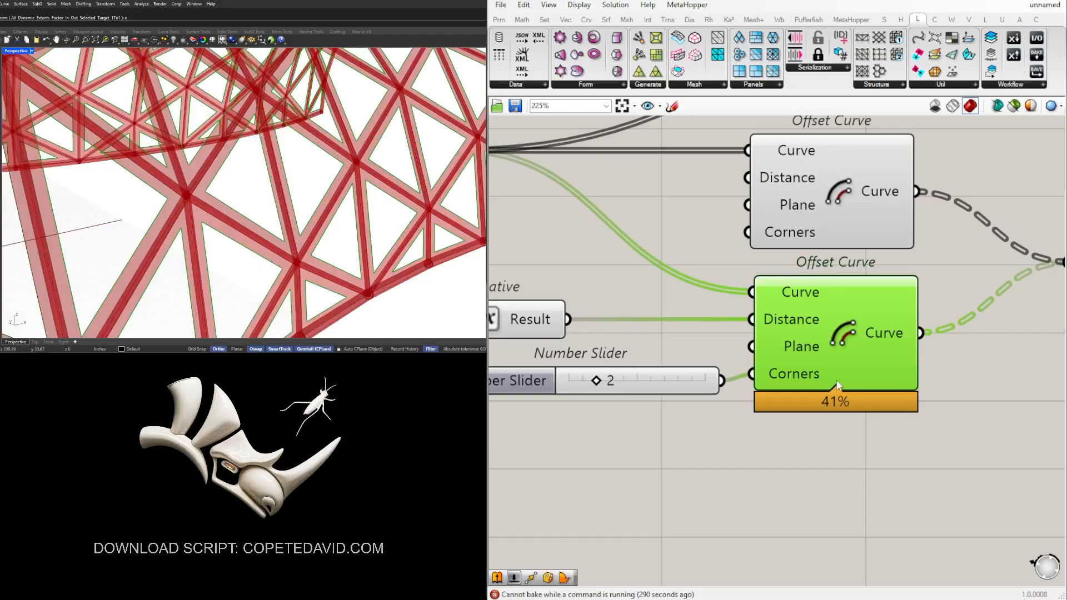
{"action": "right_click_drag", "start_coordinate": [578, 383], "coordinate": [617, 383]}
{"action": "mouse_move", "coordinate": [641, 383]}
{"action": "left_mouse_down"}
{"action": "mouse_move", "coordinate": [666, 384]}
{"action": "mouse_move", "coordinate": [643, 384]}
{"action": "left_mouse_up"}
{"action": "scroll", "coordinate": [643, 384], "scroll_direction": "down", "scroll_amount": 3}
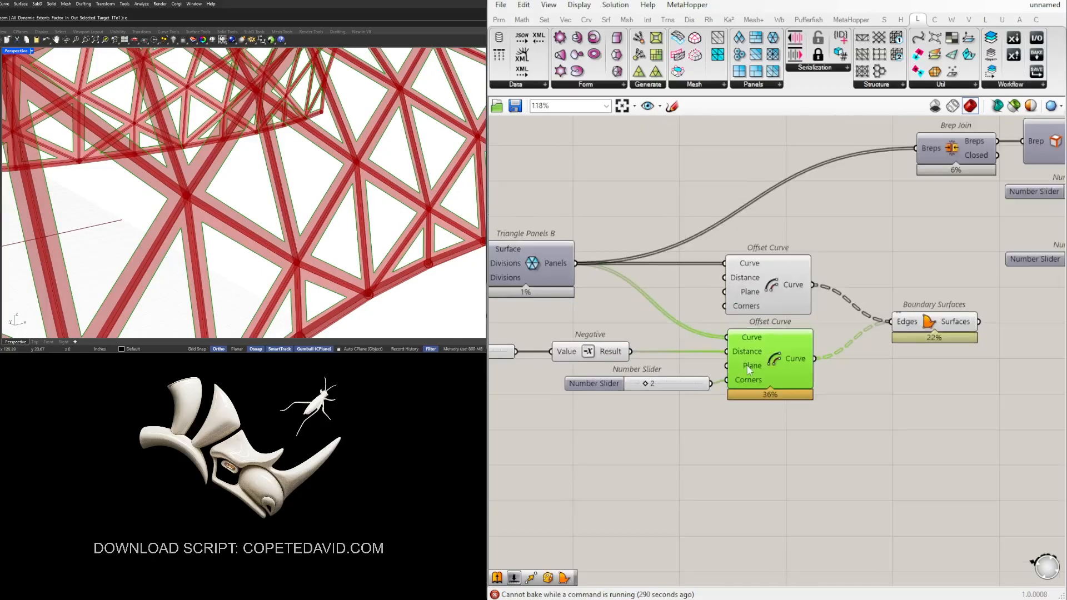
Check the lower Offset Curve's Corners options and delete the number slider feeding that input
{"action": "scroll", "coordinate": [914, 390], "scroll_direction": "up", "scroll_amount": 3}
{"action": "scroll", "coordinate": [914, 391], "scroll_direction": "up", "scroll_amount": 2}
{"action": "right_click", "coordinate": [951, 378]}
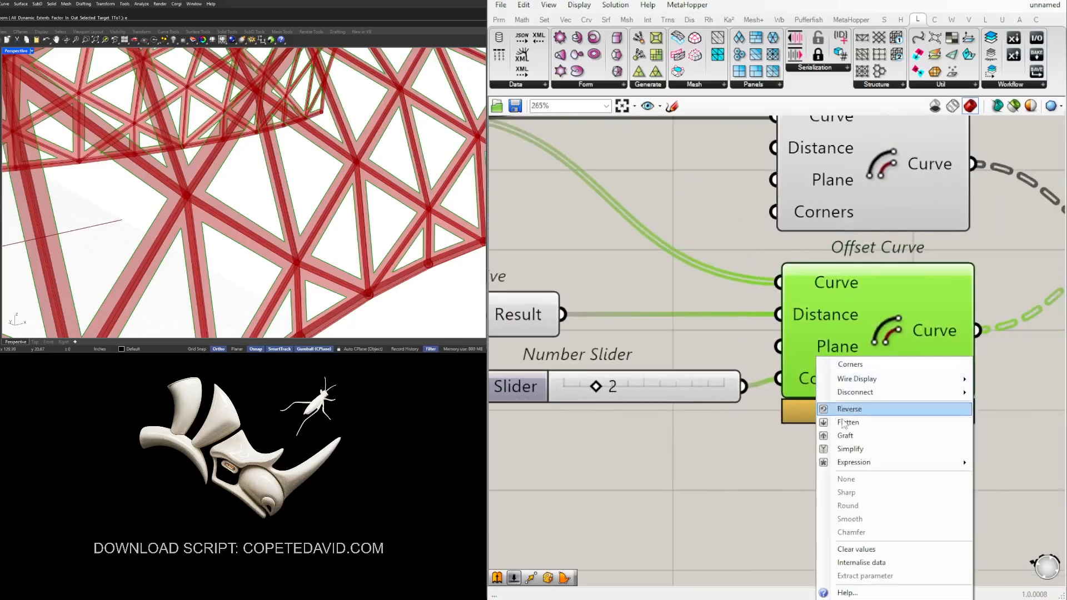
{"action": "left_click", "coordinate": [802, 525]}
{"action": "scroll", "coordinate": [717, 431], "scroll_direction": "down", "scroll_amount": 2}
{"action": "left_click", "coordinate": [707, 392]}
{"action": "scroll", "coordinate": [705, 389], "scroll_direction": "down", "scroll_amount": 2}
{"action": "right_click_drag", "start_coordinate": [736, 405], "coordinate": [671, 401]}
{"action": "key", "text": "Delete"}
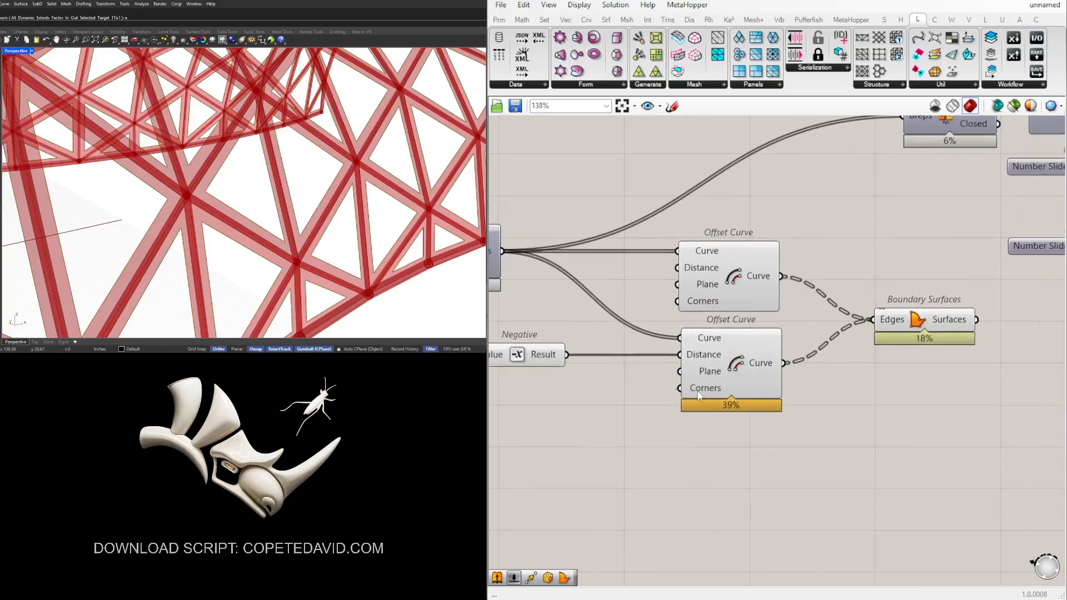
Add a Fillet component and connect the lower Offset Curve's Curve output to its Curve input
{"action": "left_click", "coordinate": [746, 379]}
{"action": "right_click_drag", "start_coordinate": [925, 336], "coordinate": [783, 333]}
{"action": "left_click_drag", "start_coordinate": [784, 336], "coordinate": [908, 319]}
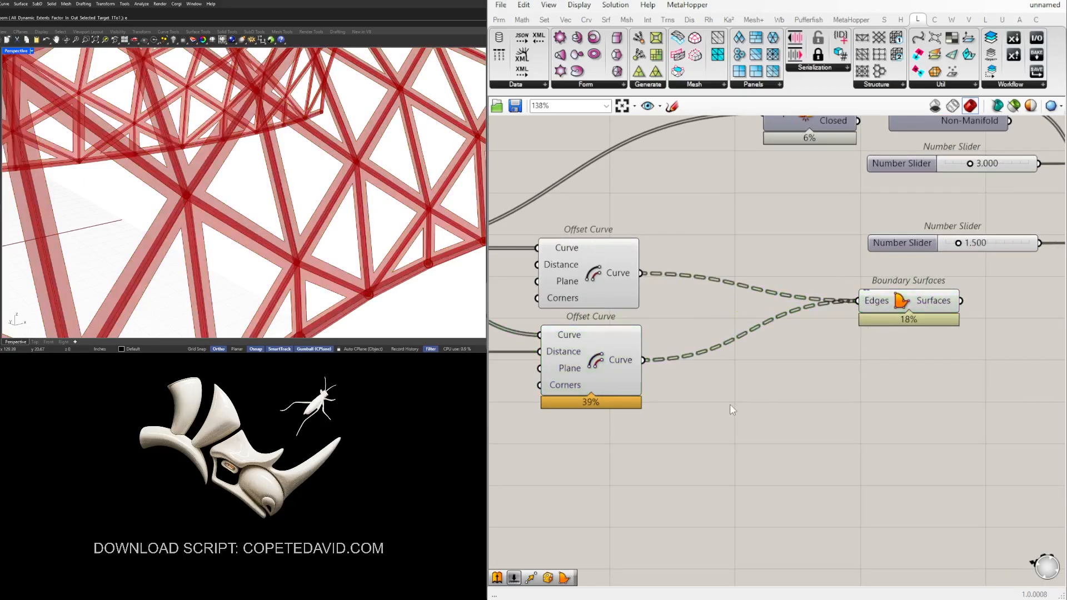
{"action": "double_click", "coordinate": [730, 404]}
{"action": "type", "text": "fille"}
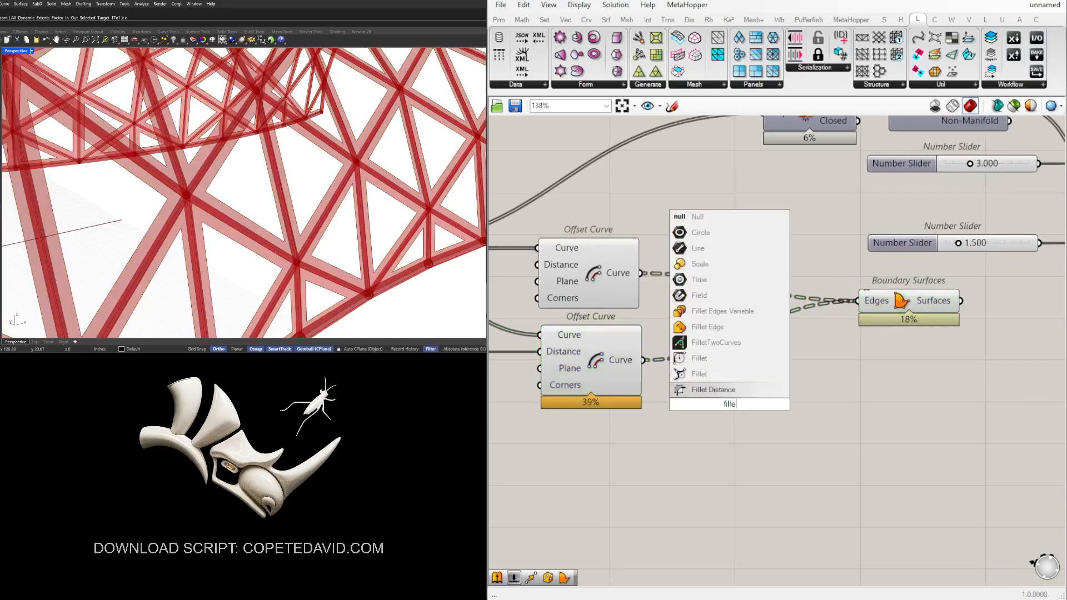
{"action": "left_click", "coordinate": [723, 361]}
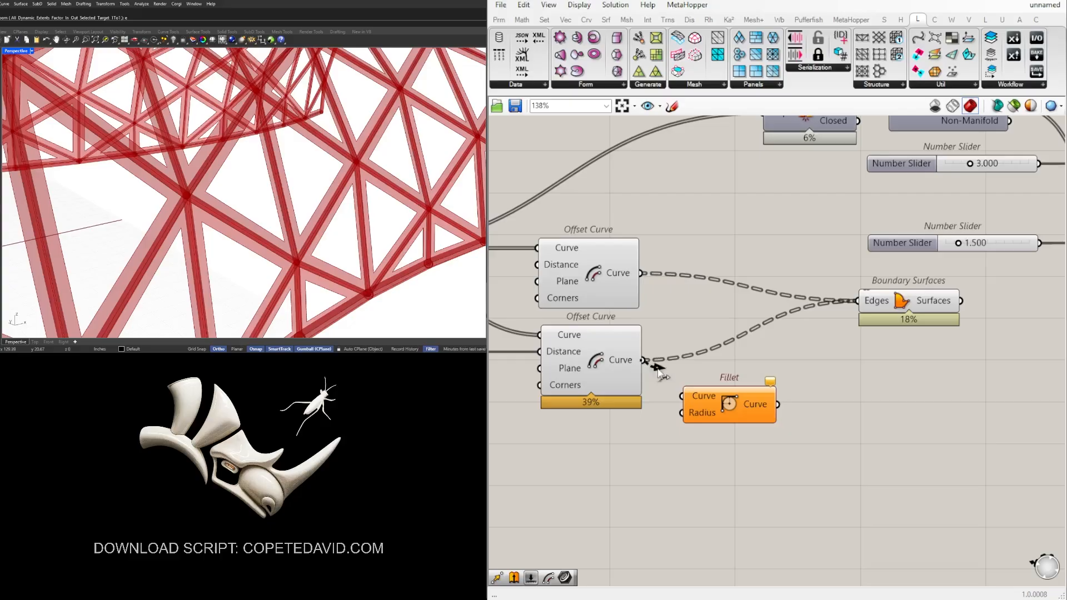
{"action": "left_click_drag", "start_coordinate": [658, 372], "coordinate": [789, 388]}
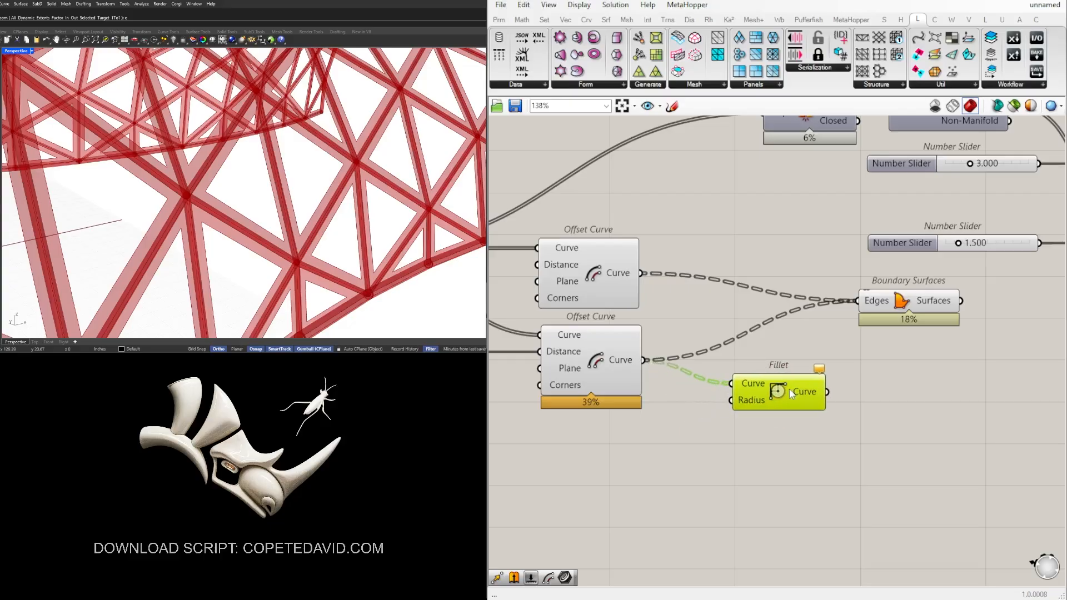
Add a 1.5 number slider, connect it to the Fillet's Radius input, and raise it to 2.7
{"action": "double_click", "coordinate": [643, 436]}
{"action": "type", "text": "1.5"}
{"action": "key", "text": "Return"}
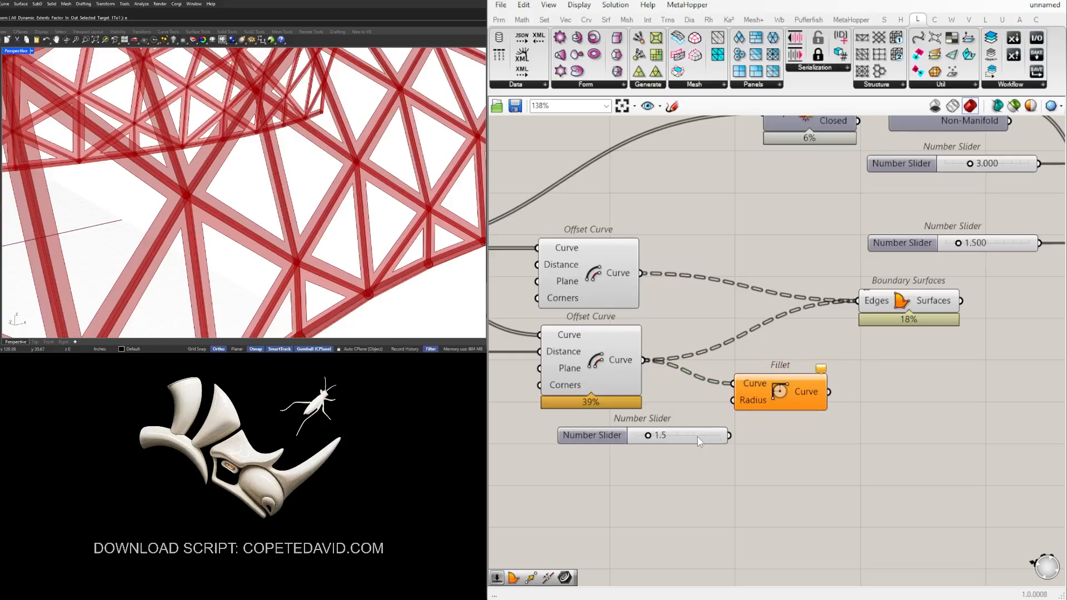
{"action": "left_click_drag", "start_coordinate": [700, 442], "coordinate": [788, 418]}
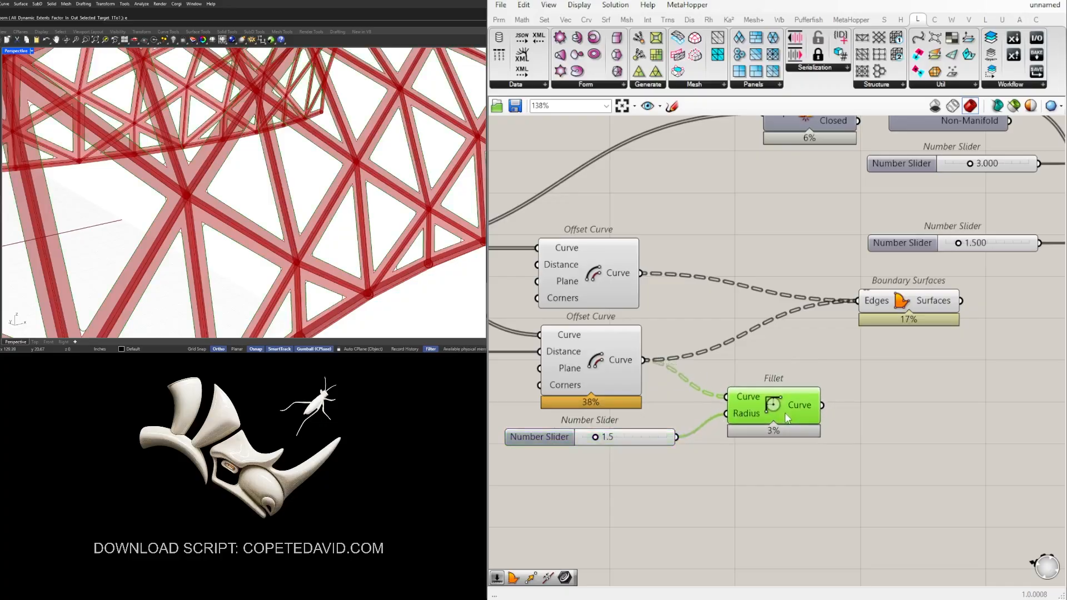
{"action": "scroll", "coordinate": [696, 419], "scroll_direction": "up", "scroll_amount": 4}
{"action": "mouse_move", "coordinate": [532, 451]}
{"action": "left_mouse_down"}
{"action": "mouse_move", "coordinate": [568, 451]}
{"action": "mouse_move", "coordinate": [550, 450]}
{"action": "left_mouse_up"}
{"action": "scroll", "coordinate": [551, 449], "scroll_direction": "down", "scroll_amount": 4}
Move the Boundary Surfaces component farther away from the Offset Curves and the Fillet component
{"action": "left_click_drag", "start_coordinate": [824, 322], "coordinate": [852, 316]}
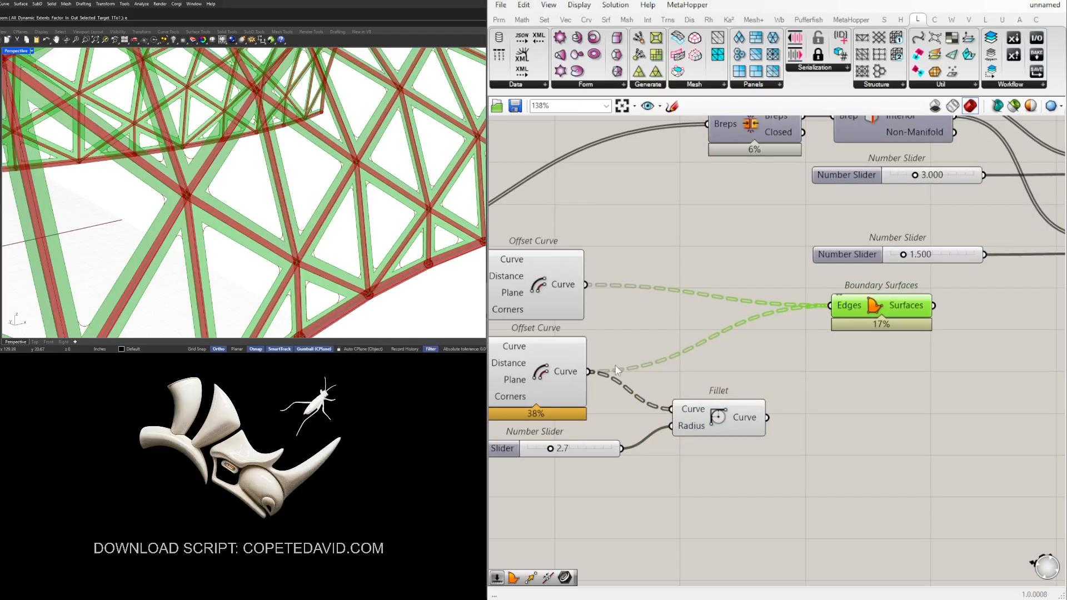
{"action": "left_click_drag", "start_coordinate": [768, 417], "coordinate": [806, 356]}
{"action": "left_click_drag", "start_coordinate": [836, 314], "coordinate": [893, 313]}
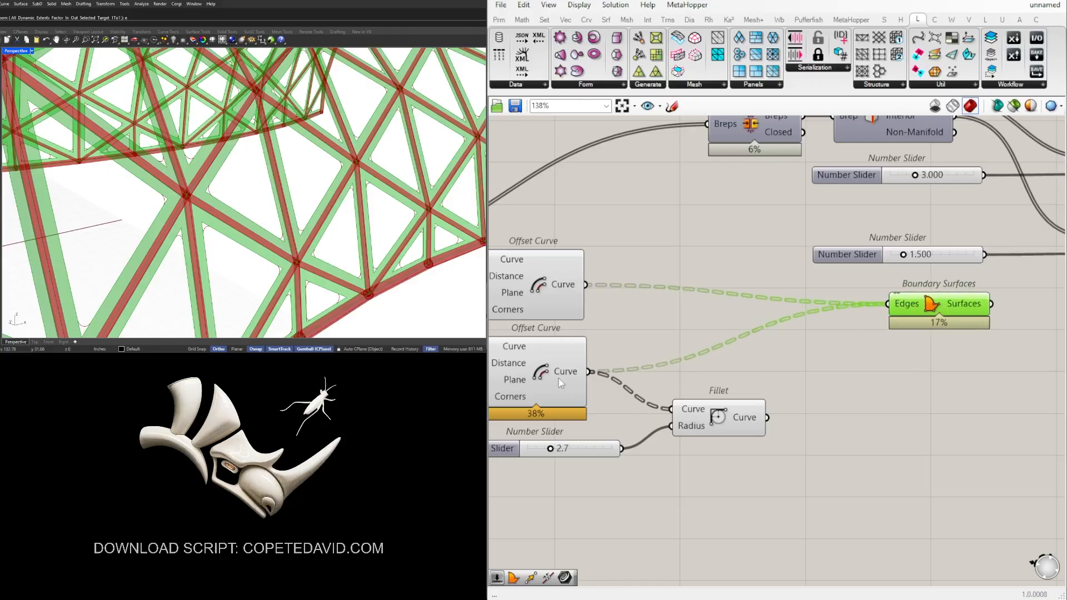
{"action": "left_click_drag", "start_coordinate": [939, 307], "coordinate": [999, 322]}
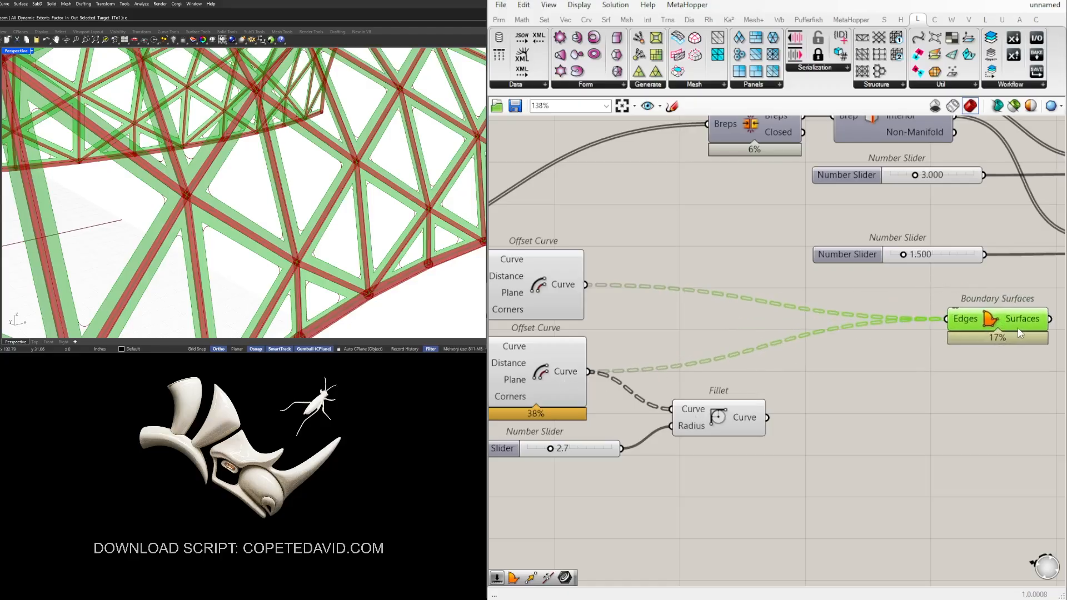
{"action": "left_click", "coordinate": [855, 376]}
Insert a Relay on the wire from the lower Offset Curve to Boundary Surfaces and feed it from the Fillet's Curve output
{"action": "double_click", "coordinate": [815, 336]}
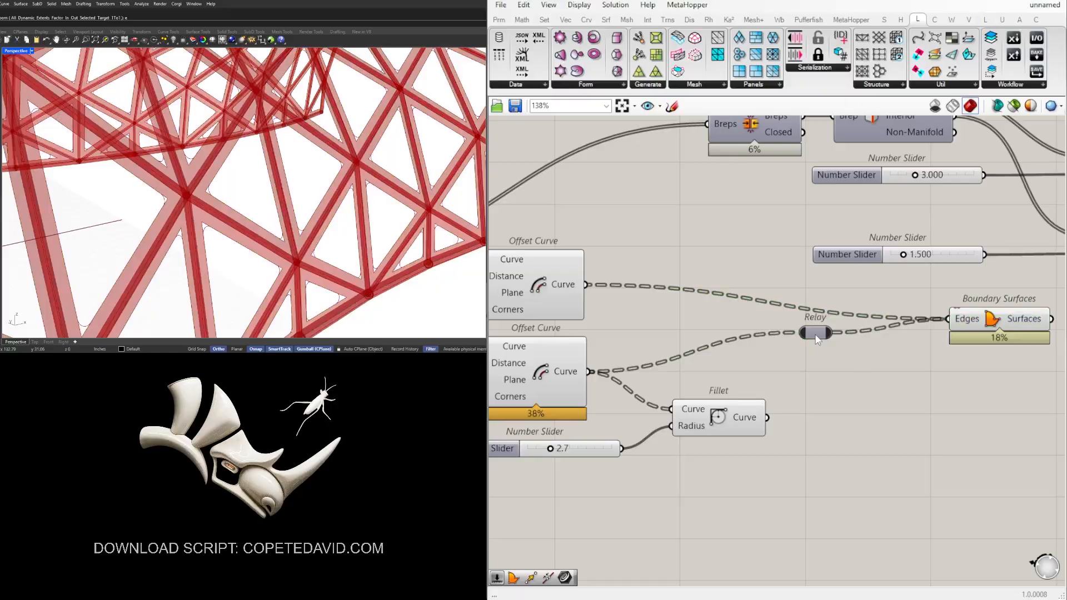
{"action": "left_click_drag", "start_coordinate": [815, 336], "coordinate": [834, 368]}
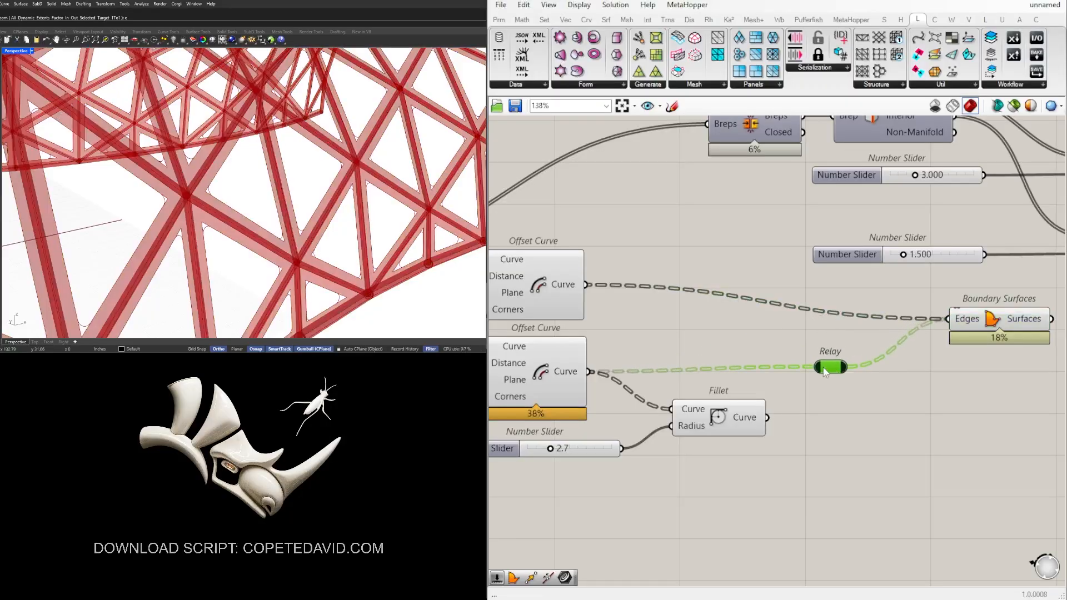
{"action": "left_click_drag", "start_coordinate": [828, 368], "coordinate": [828, 373]}
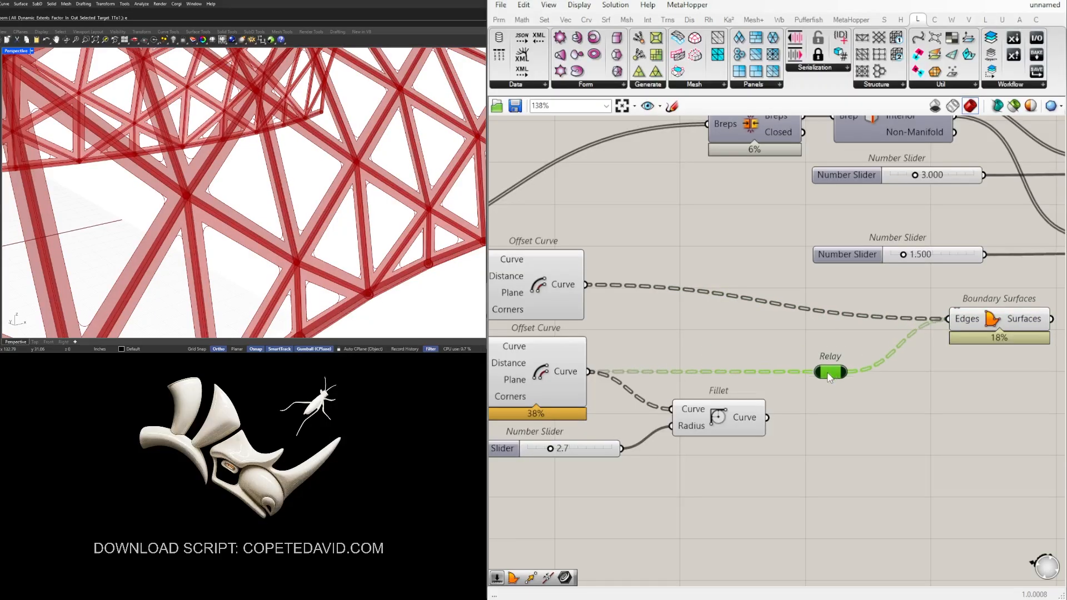
{"action": "left_click_drag", "start_coordinate": [769, 418], "coordinate": [827, 382]}
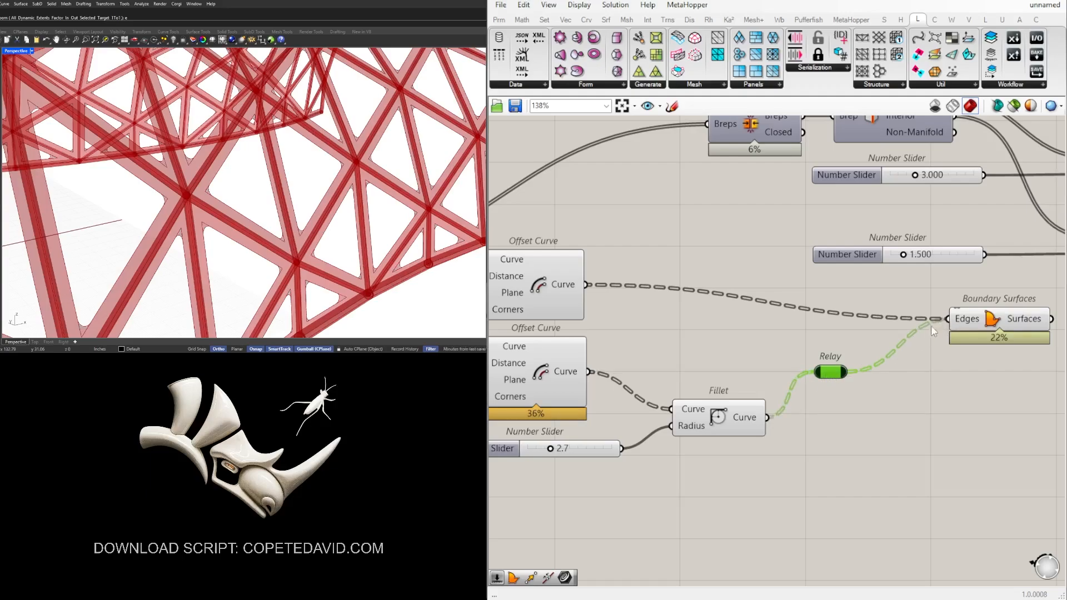
{"action": "left_click", "coordinate": [976, 321]}
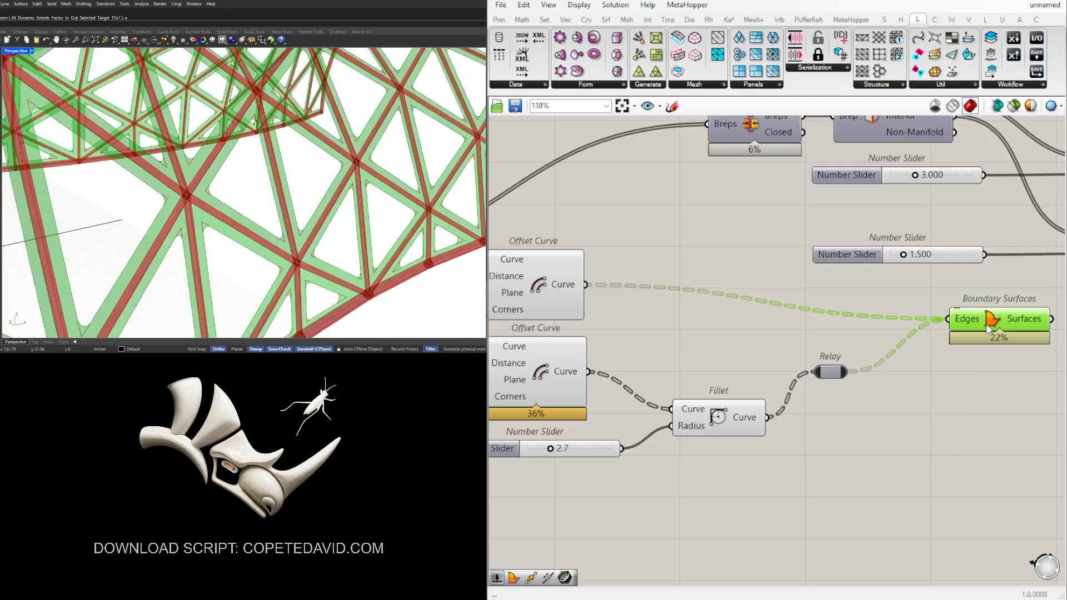
Delete the Relay so the Fillet feeds Boundary Surfaces directly, and move Boundary Surfaces closer to the Fillet
{"action": "left_click_drag", "start_coordinate": [1000, 321], "coordinate": [946, 323]}
{"action": "left_click", "coordinate": [847, 376]}
{"action": "left_click_drag", "start_coordinate": [826, 376], "coordinate": [809, 417]}
{"action": "key", "text": "Delete"}
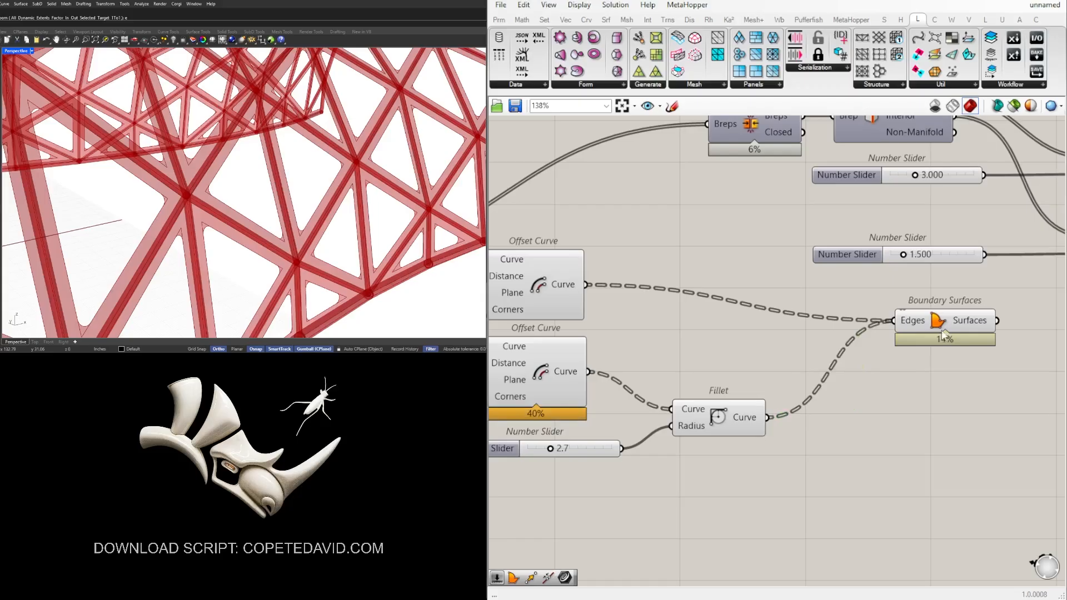
{"action": "left_click_drag", "start_coordinate": [943, 334], "coordinate": [887, 361]}
{"action": "left_click", "coordinate": [951, 392]}
{"action": "scroll", "coordinate": [790, 402], "scroll_direction": "down", "scroll_amount": 2}
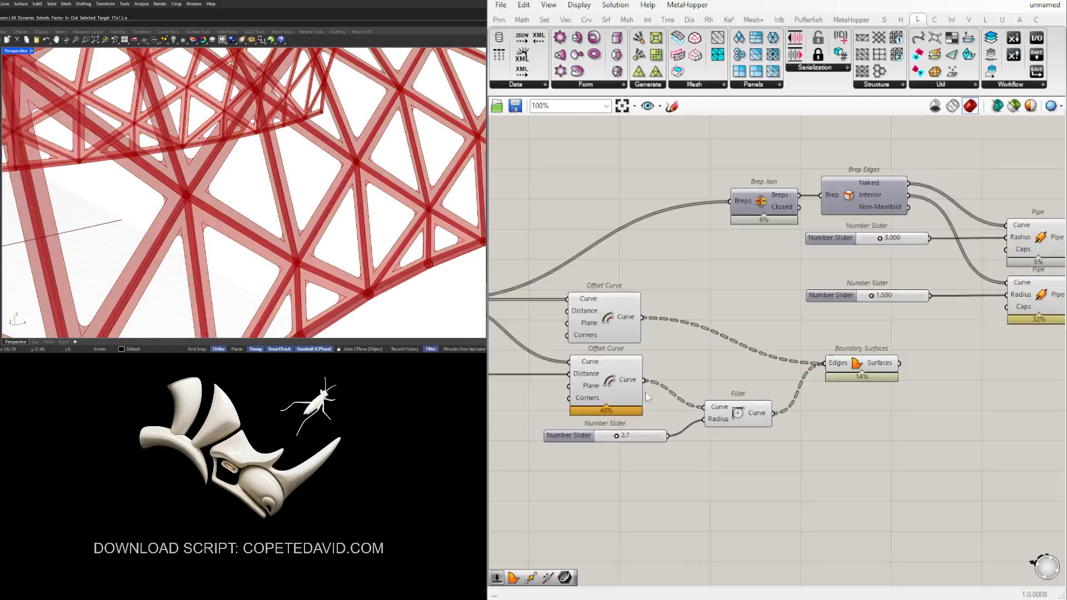
Hide the lower Offset Curve's preview and check the filleted boundary surfaces
{"action": "left_click", "coordinate": [614, 373]}
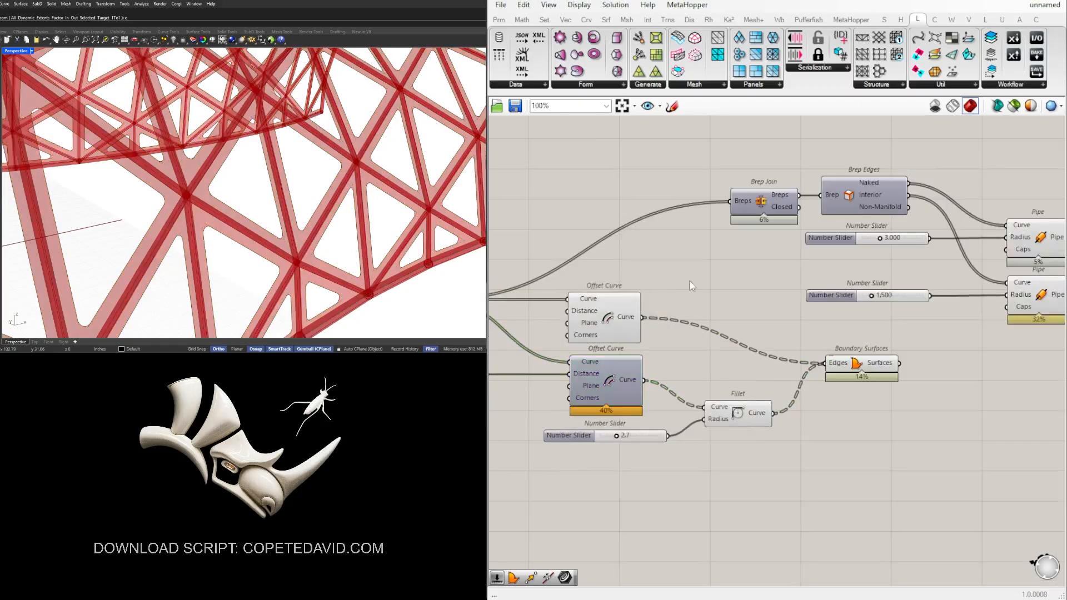
{"action": "left_click", "coordinate": [867, 367]}
{"action": "left_click", "coordinate": [850, 460]}
Set the Fillet radius slider to 3.9 and inspect the rounded panel openings across the pavilion
{"action": "scroll", "coordinate": [616, 429], "scroll_direction": "up", "scroll_amount": 5}
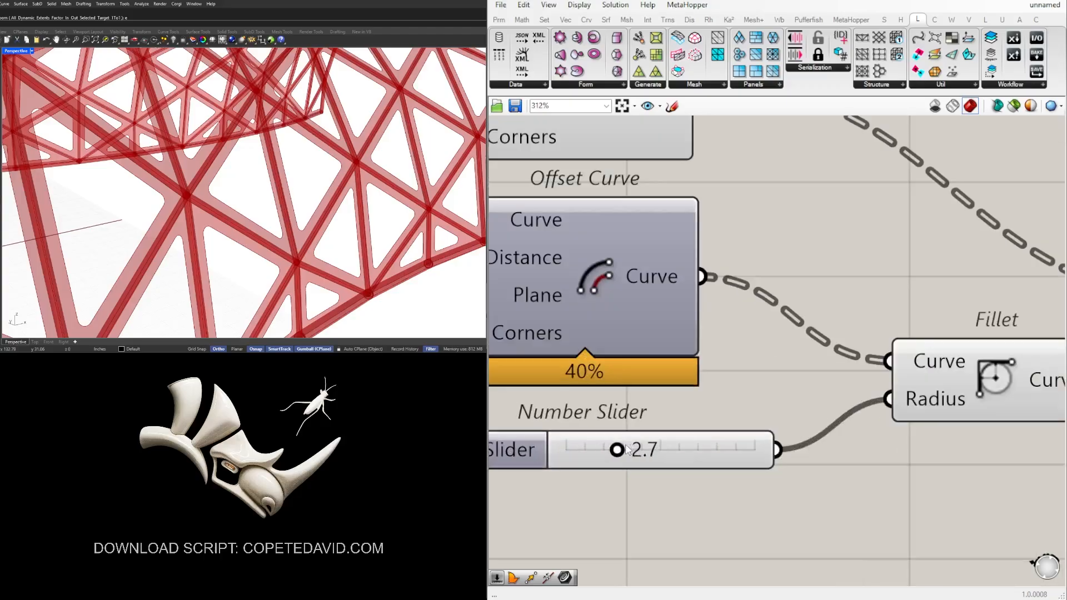
{"action": "left_click_drag", "start_coordinate": [616, 450], "coordinate": [648, 451]}
{"action": "scroll", "coordinate": [270, 214], "scroll_direction": "down", "scroll_amount": 8}
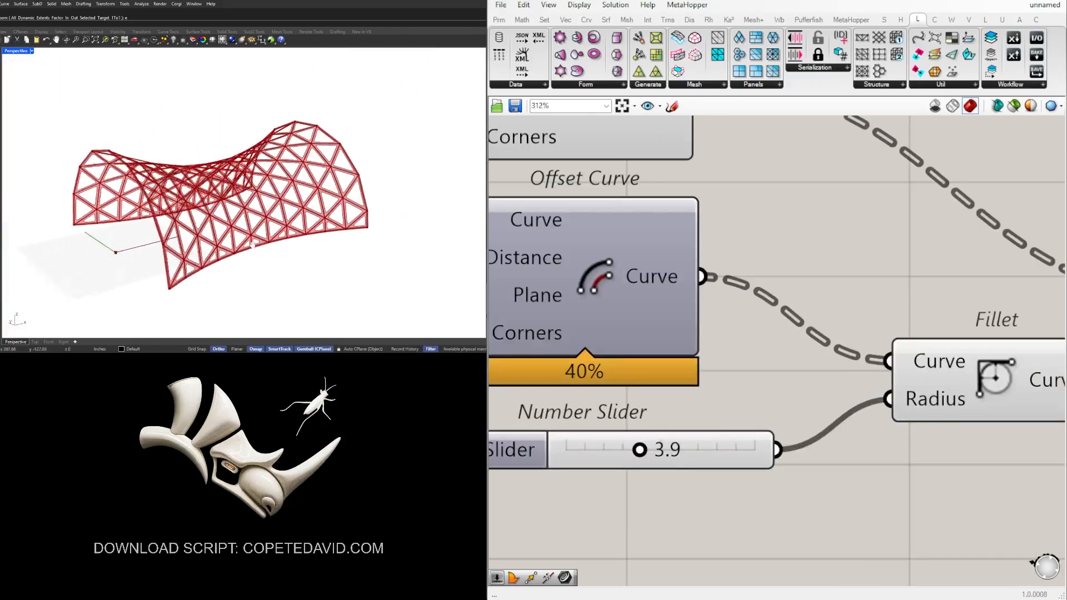
{"action": "right_click_drag", "start_coordinate": [272, 214], "coordinate": [263, 238]}
{"action": "scroll", "coordinate": [263, 238], "scroll_direction": "up", "scroll_amount": 5}
{"action": "scroll", "coordinate": [846, 382], "scroll_direction": "down", "scroll_amount": 4}
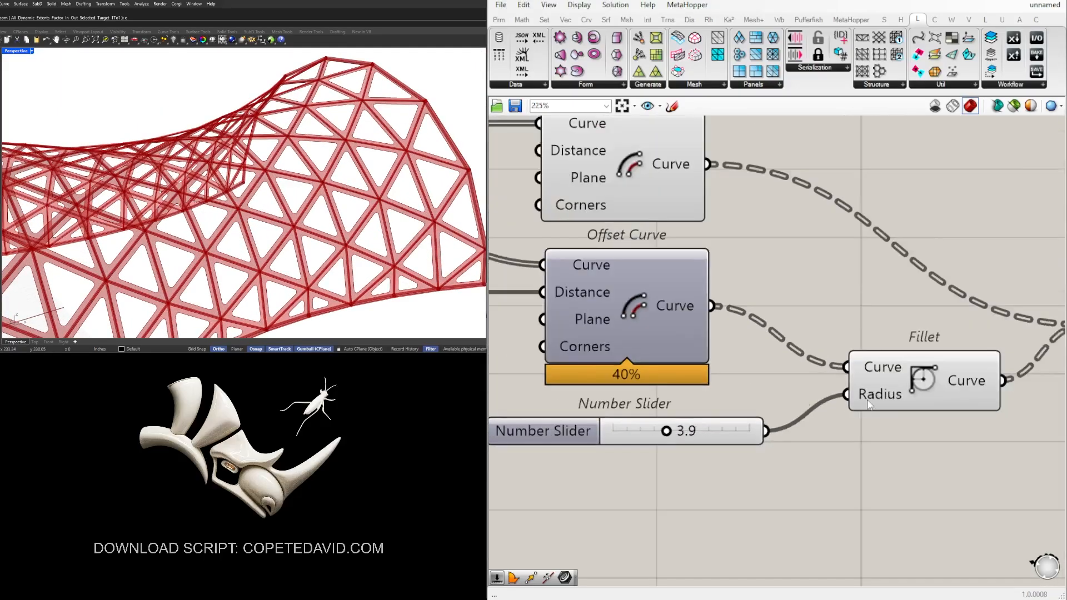
Reposition the Fillet and Boundary Surfaces components slightly to tidy their wiring
{"action": "left_click_drag", "start_coordinate": [904, 384], "coordinate": [899, 406]}
{"action": "right_click_drag", "start_coordinate": [1041, 354], "coordinate": [933, 350]}
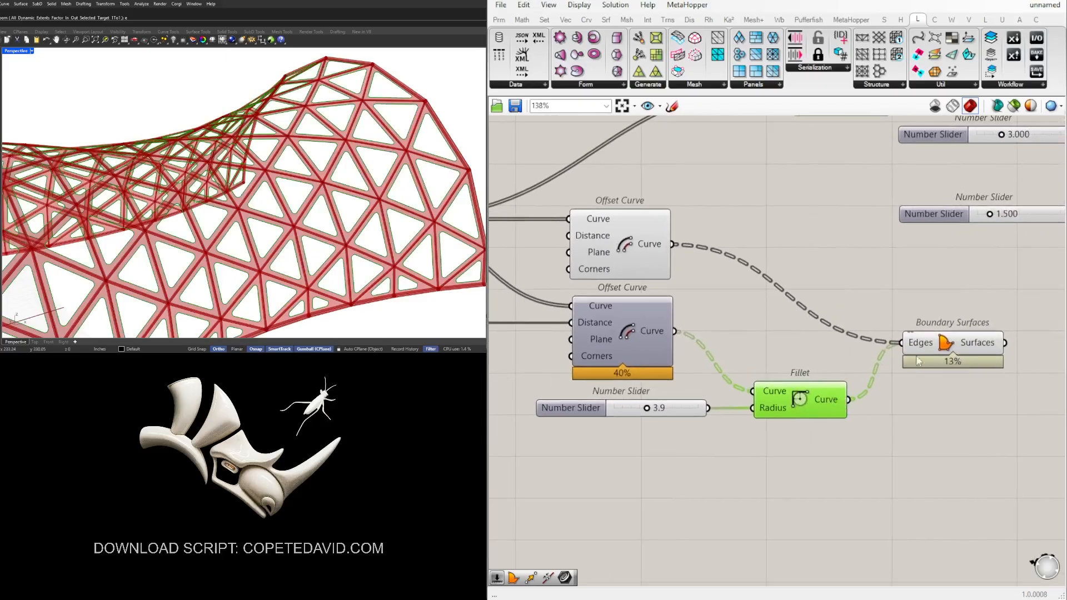
{"action": "left_click_drag", "start_coordinate": [933, 350], "coordinate": [921, 364]}
{"action": "left_click", "coordinate": [764, 424]}
{"action": "left_click", "coordinate": [938, 357]}
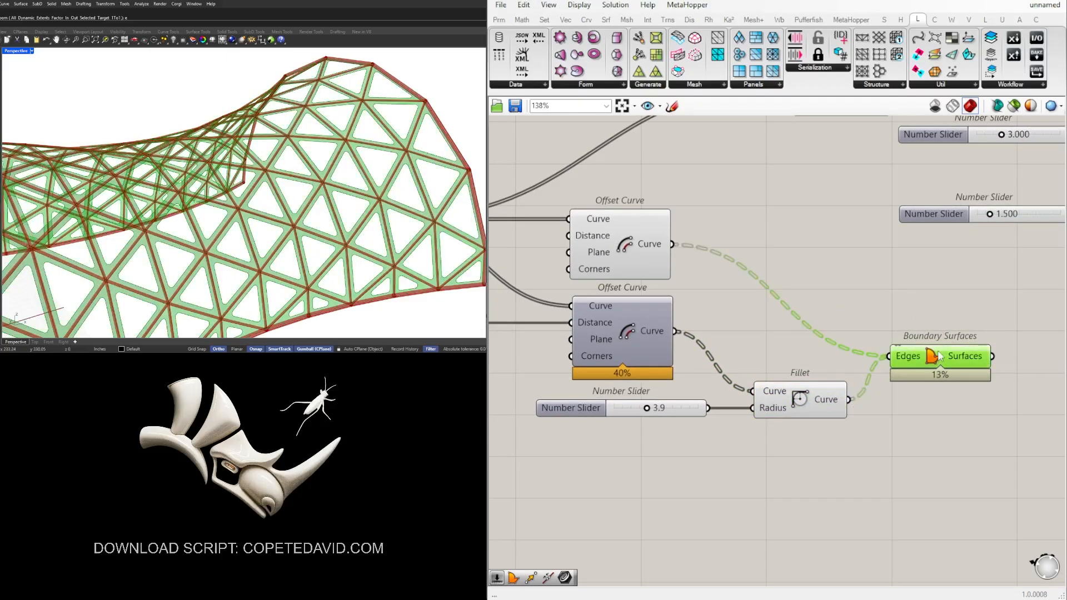
Hide the previews of the Fillet component and the upper Offset Curve
{"action": "left_click", "coordinate": [813, 404]}
{"action": "scroll", "coordinate": [813, 405], "scroll_direction": "down", "scroll_amount": 3}
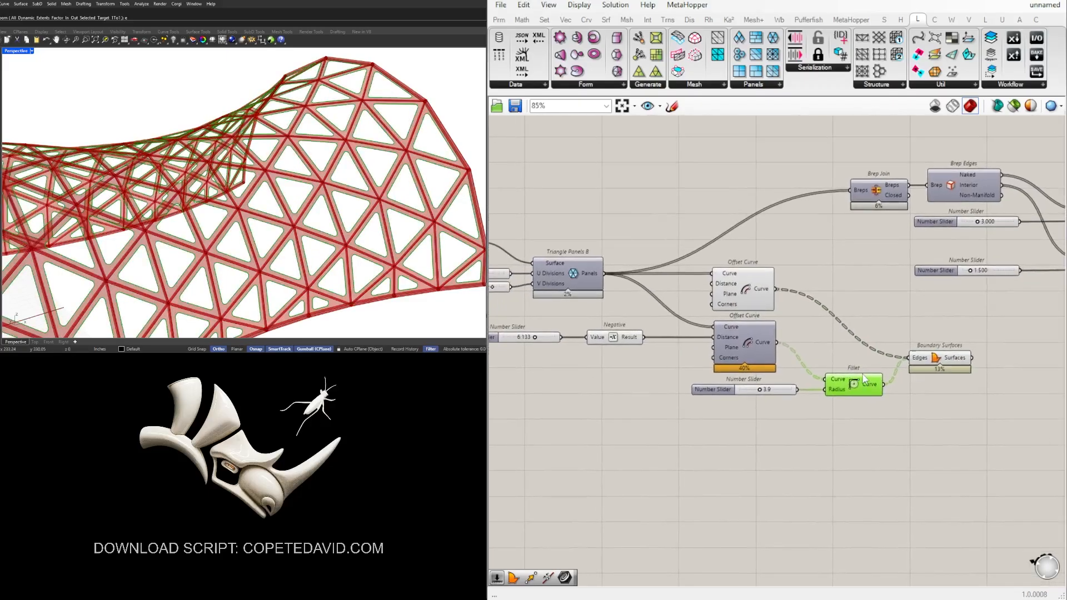
{"action": "left_click", "coordinate": [751, 293], "text": "shift"}
{"action": "key", "text": "space"}
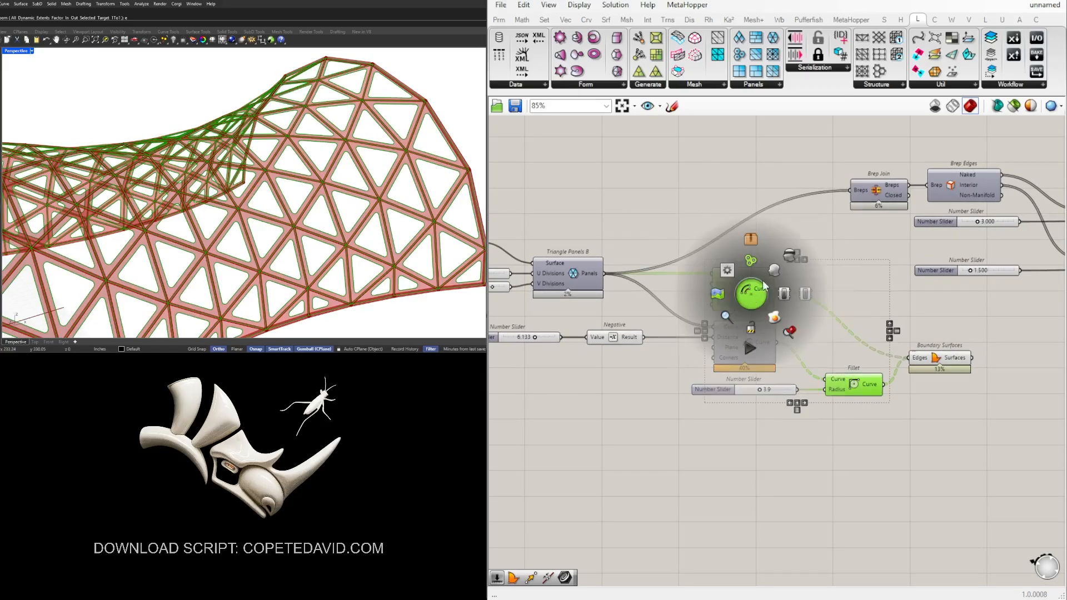
{"action": "right_click_drag", "start_coordinate": [960, 324], "coordinate": [826, 278]}
{"action": "left_click", "coordinate": [825, 284]}
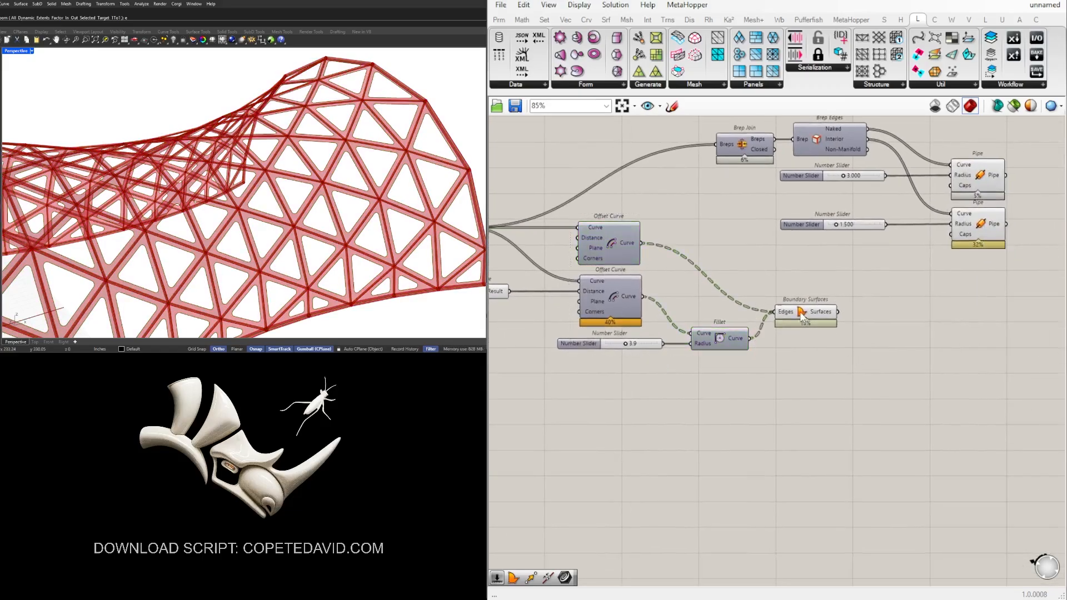
Nudge Boundary Surfaces, move the Brep Join, Brep Edges, slider and Pipe group closer to it, and review the whole pavilion
{"action": "left_click_drag", "start_coordinate": [803, 314], "coordinate": [816, 311]}
{"action": "left_click", "coordinate": [821, 352]}
{"action": "scroll", "coordinate": [705, 352], "scroll_direction": "down", "scroll_amount": 2}
{"action": "right_click_drag", "start_coordinate": [708, 354], "coordinate": [741, 400]}
{"action": "left_click_drag", "start_coordinate": [974, 339], "coordinate": [752, 235]}
{"action": "scroll", "coordinate": [812, 243], "scroll_direction": "up", "scroll_amount": 2}
{"action": "left_click_drag", "start_coordinate": [841, 243], "coordinate": [838, 274]}
{"action": "left_click", "coordinate": [839, 236]}
{"action": "right_click_drag", "start_coordinate": [982, 358], "coordinate": [928, 343]}
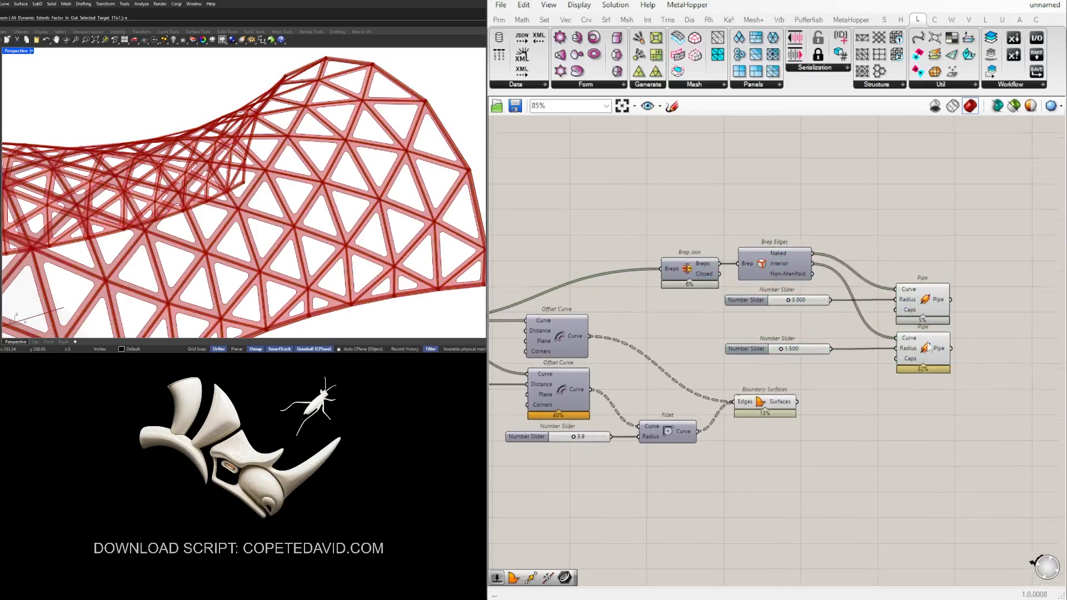
{"action": "scroll", "coordinate": [329, 205], "scroll_direction": "down", "scroll_amount": 8}
{"action": "scroll", "coordinate": [276, 225], "scroll_direction": "up", "scroll_amount": 5}
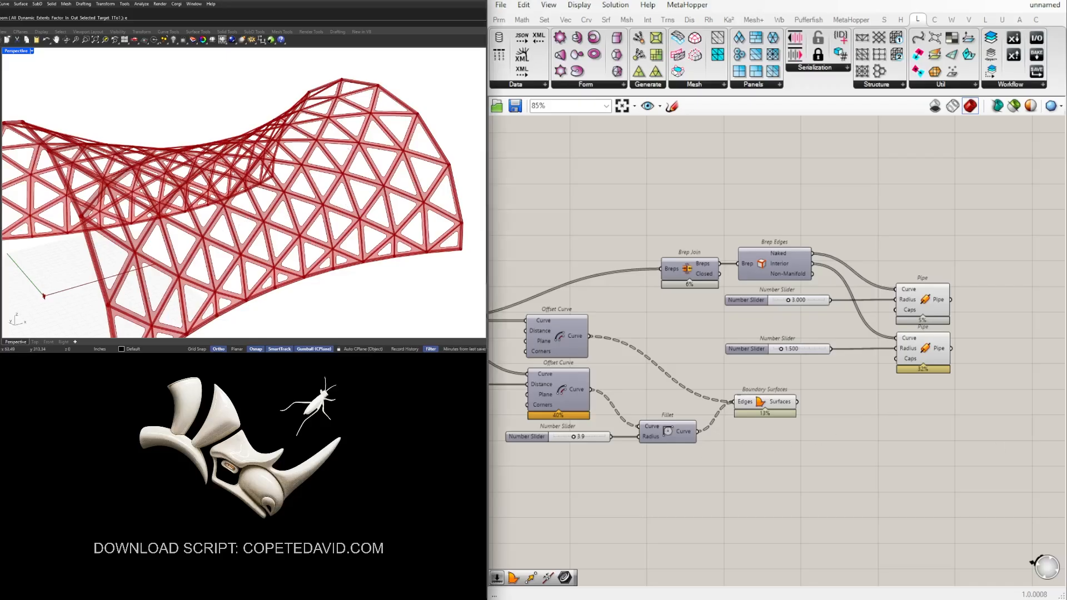
Hide the previews of both Pipe components and Boundary Surfaces
{"action": "left_click_drag", "start_coordinate": [936, 462], "coordinate": [748, 224]}
{"action": "middle_click", "coordinate": [874, 202]}
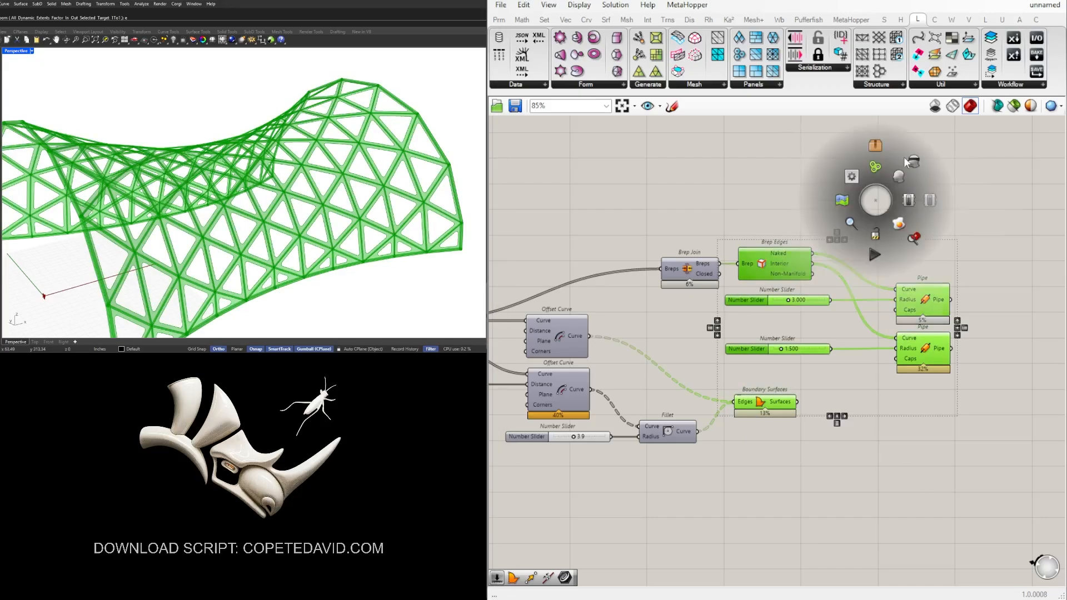
{"action": "left_click", "coordinate": [904, 158]}
Turn on the Loft component's preview and view the base surface
{"action": "right_click_drag", "start_coordinate": [671, 258], "coordinate": [860, 272]}
{"action": "scroll", "coordinate": [525, 324], "scroll_direction": "down", "scroll_amount": 1}
{"action": "right_click_drag", "start_coordinate": [525, 324], "coordinate": [768, 322]}
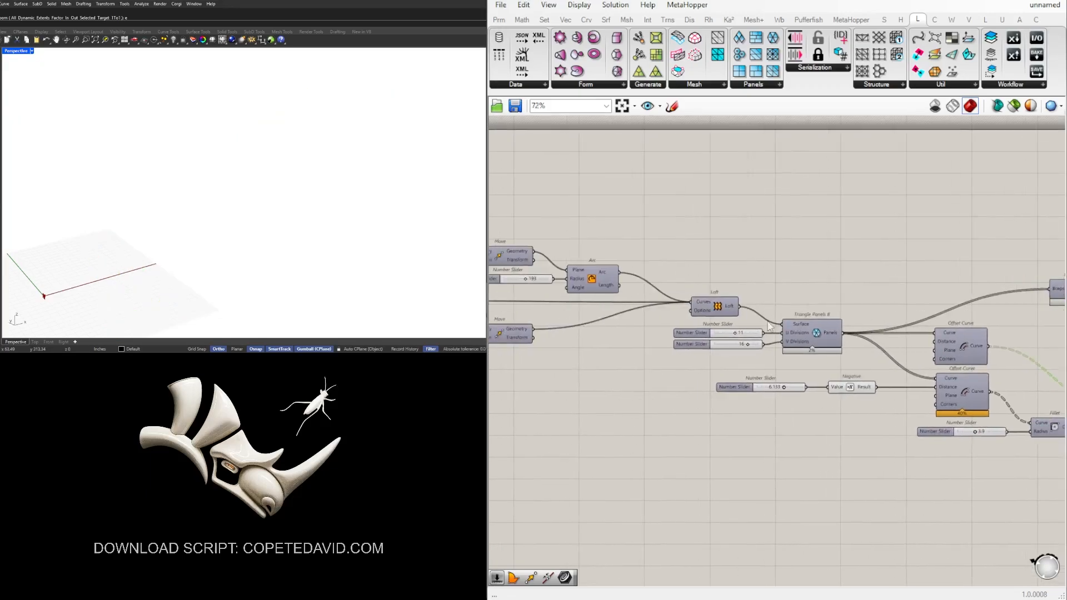
{"action": "middle_click", "coordinate": [722, 307]}
{"action": "left_click", "coordinate": [712, 346]}
{"action": "scroll", "coordinate": [250, 182], "scroll_direction": "down", "scroll_amount": 3}
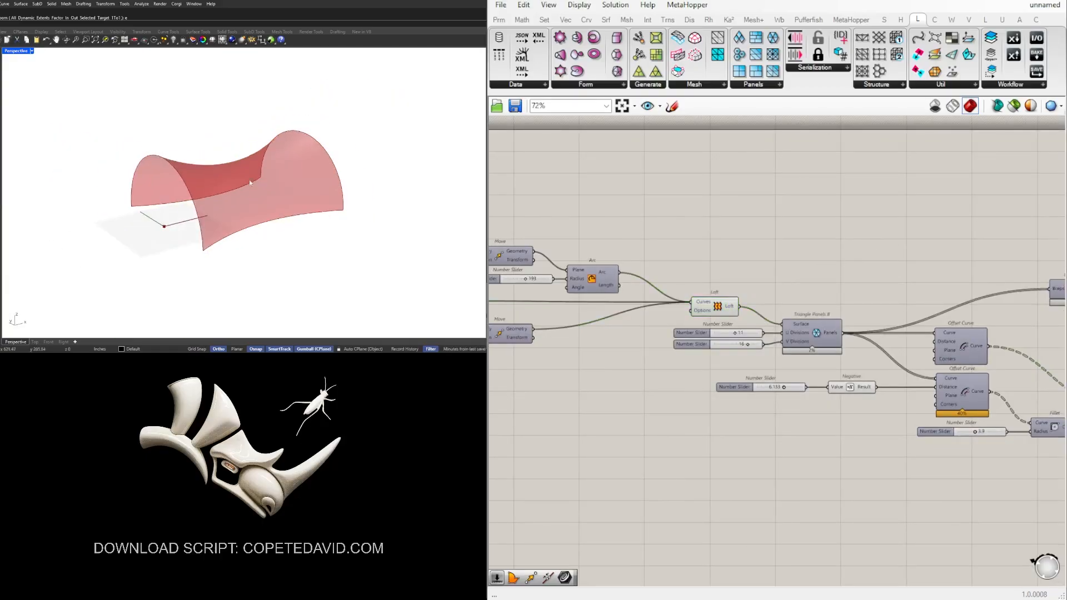
{"action": "mouse_move", "coordinate": [250, 182]}
{"action": "right_mouse_down"}
{"action": "mouse_move", "coordinate": [323, 186]}
{"action": "mouse_move", "coordinate": [241, 179]}
{"action": "right_mouse_up"}
Turn on the preview of the upper Move component that supplies the Arc's plane
{"action": "left_click", "coordinate": [712, 307]}
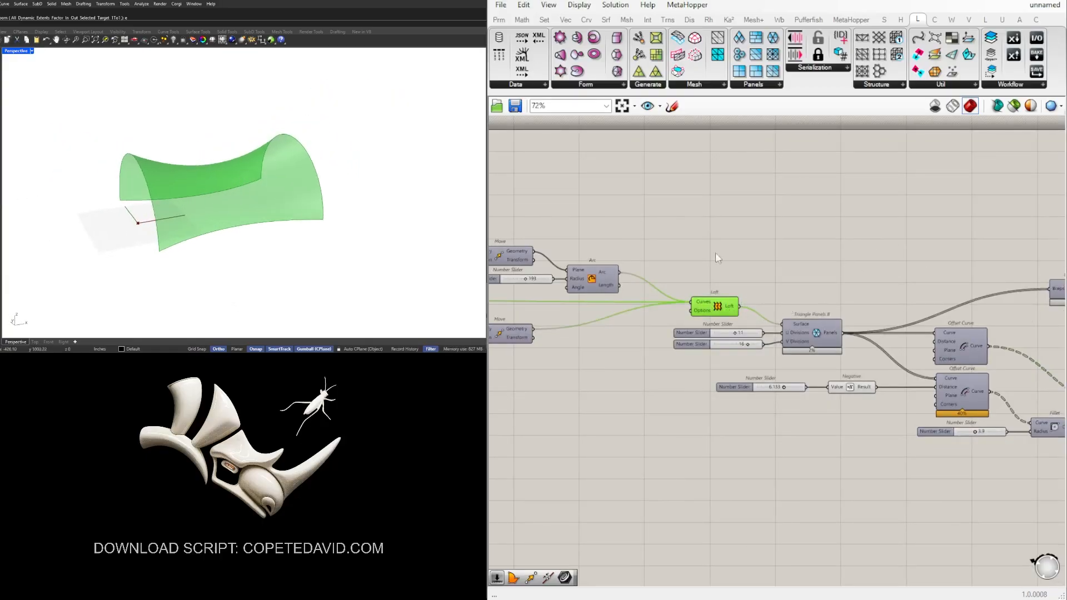
{"action": "right_click_drag", "start_coordinate": [715, 252], "coordinate": [841, 270]}
{"action": "scroll", "coordinate": [658, 276], "scroll_direction": "up", "scroll_amount": 2}
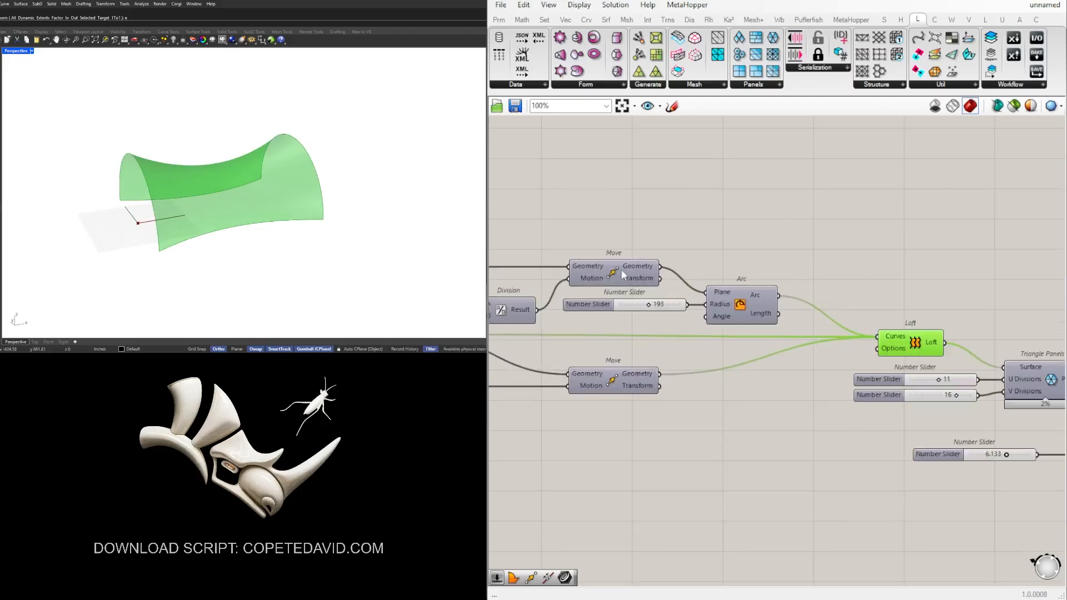
{"action": "left_click", "coordinate": [608, 265]}
{"action": "middle_click", "coordinate": [608, 266]}
{"action": "left_click", "coordinate": [632, 244]}
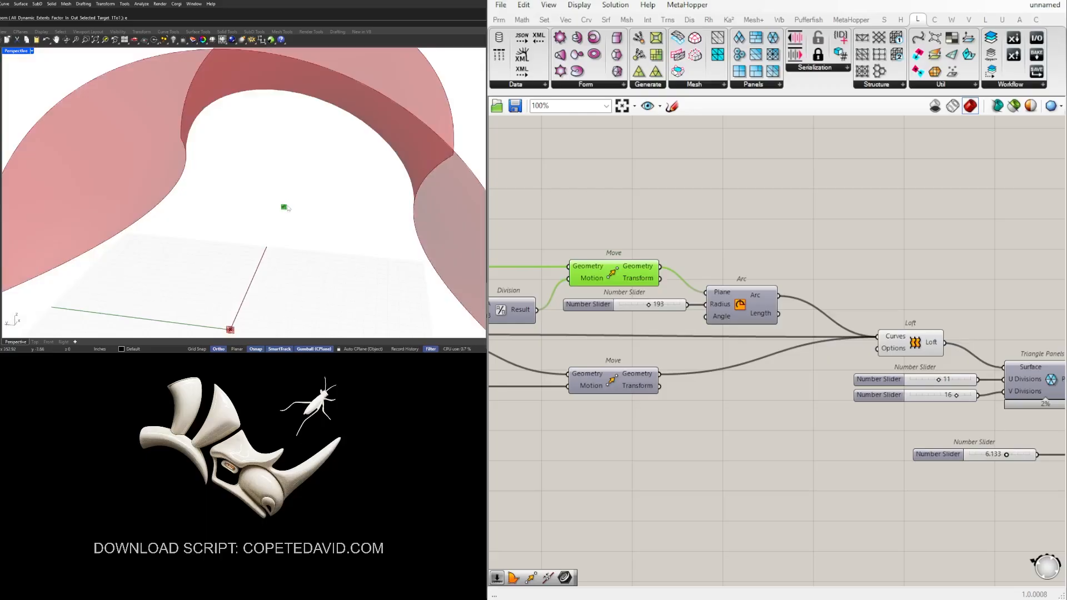
Add a Circle component and supply its Plane from the upper Move component's Geometry output
{"action": "right_click_drag", "start_coordinate": [686, 238], "coordinate": [681, 258]}
{"action": "double_click", "coordinate": [839, 283]}
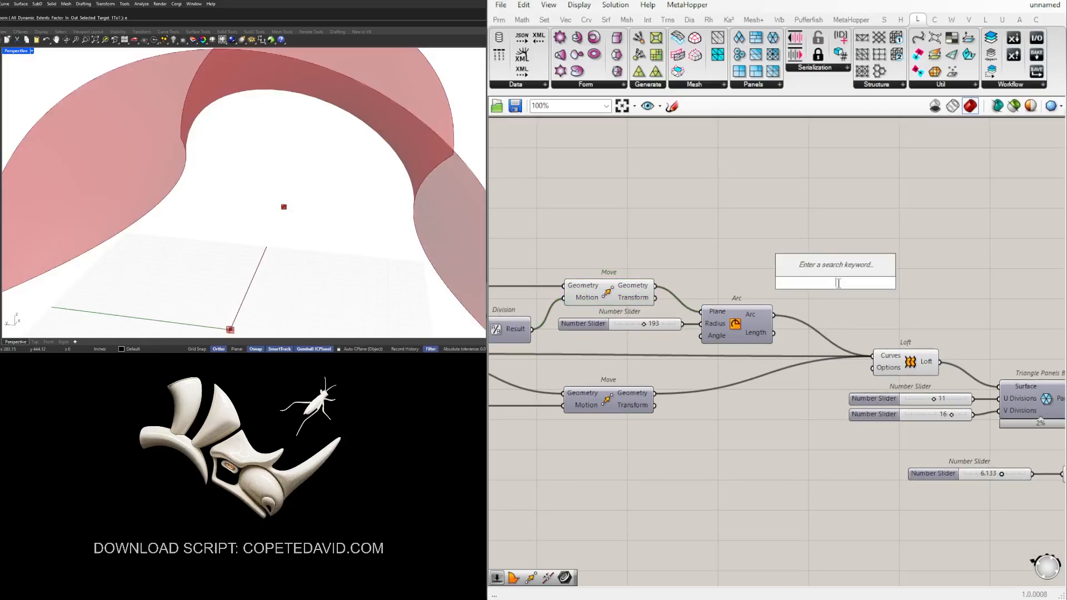
{"action": "type", "text": "cir"}
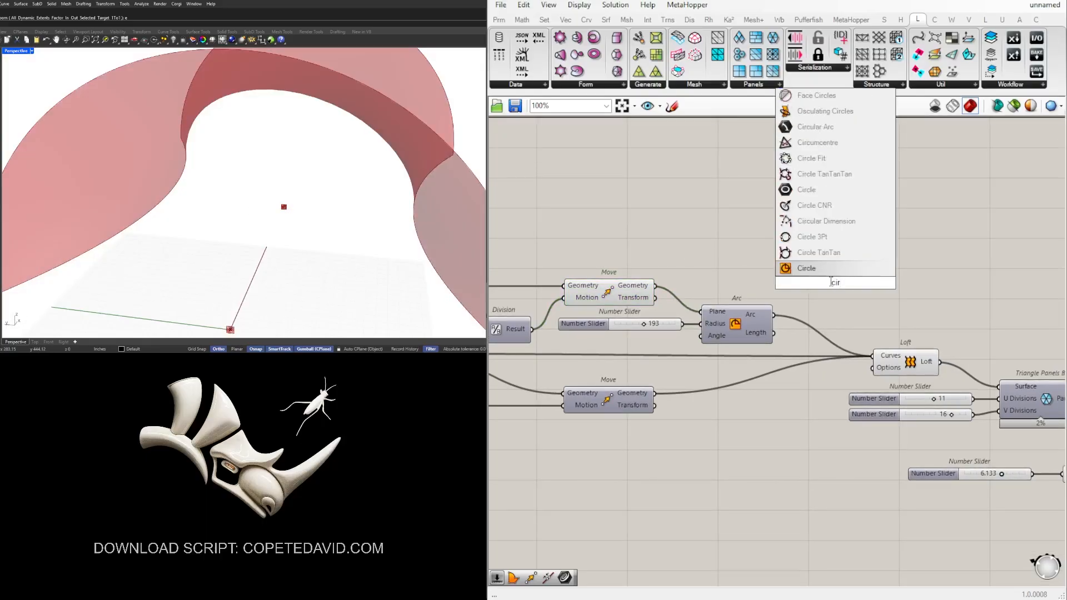
{"action": "left_click", "coordinate": [831, 269]}
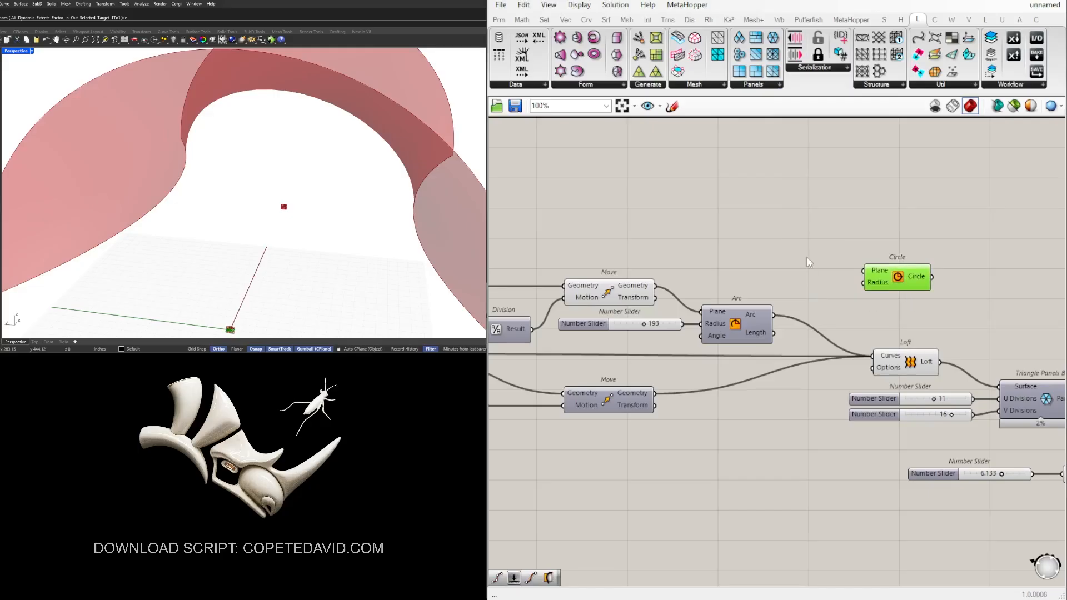
{"action": "left_click", "coordinate": [653, 298]}
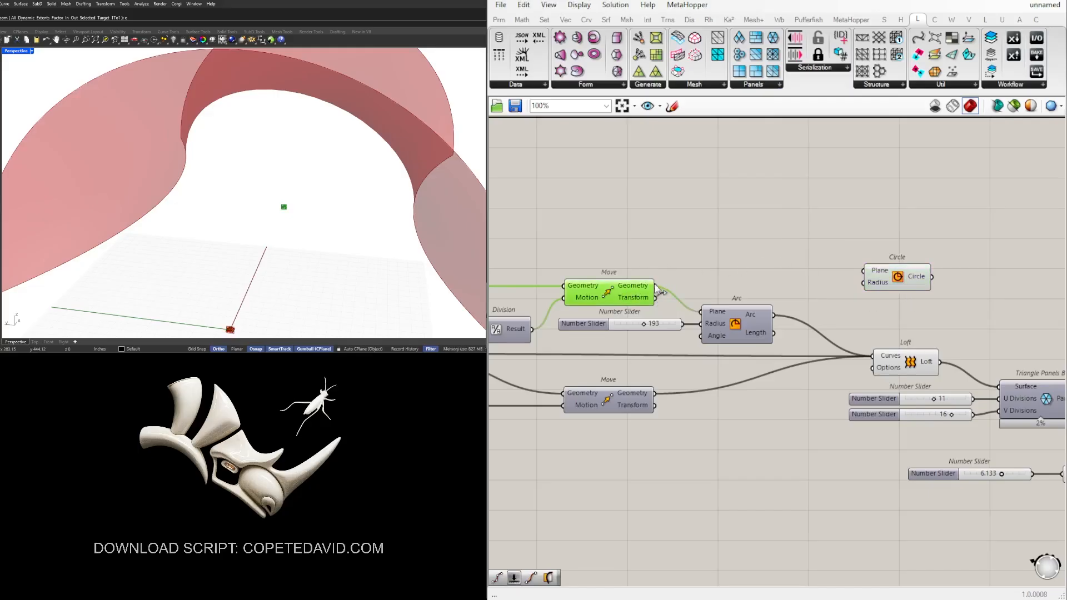
{"action": "left_click_drag", "start_coordinate": [660, 291], "coordinate": [965, 277]}
Add a Number Slider with the value 300 and connect it to the Circle's Radius
{"action": "scroll", "coordinate": [896, 405], "scroll_direction": "down", "scroll_amount": 2}
{"action": "right_click_drag", "start_coordinate": [684, 352], "coordinate": [912, 348]}
{"action": "scroll", "coordinate": [911, 348], "scroll_direction": "up", "scroll_amount": 2}
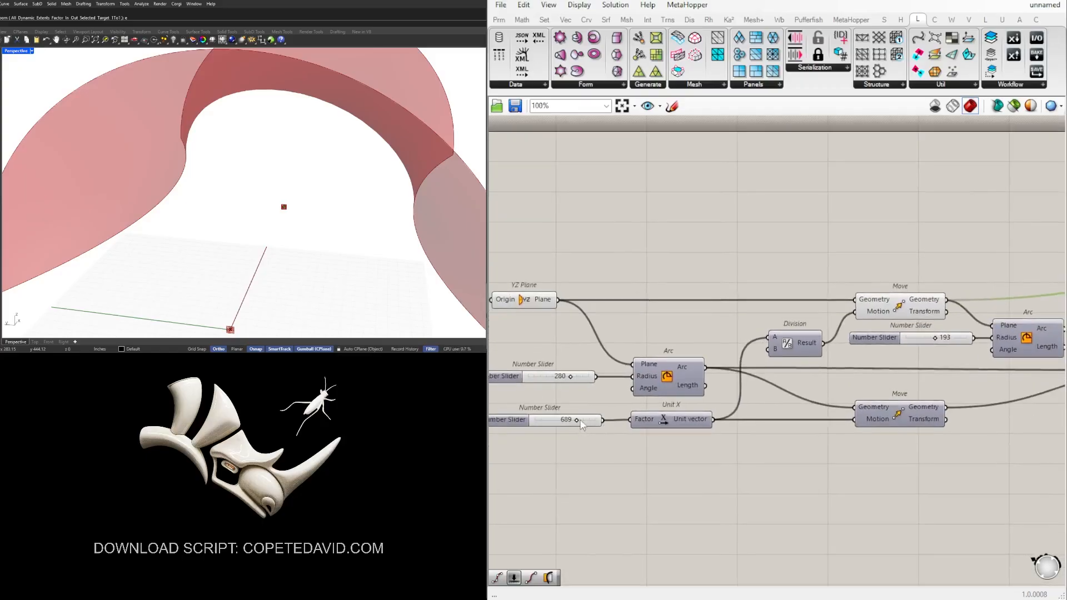
{"action": "right_click_drag", "start_coordinate": [560, 391], "coordinate": [636, 386]}
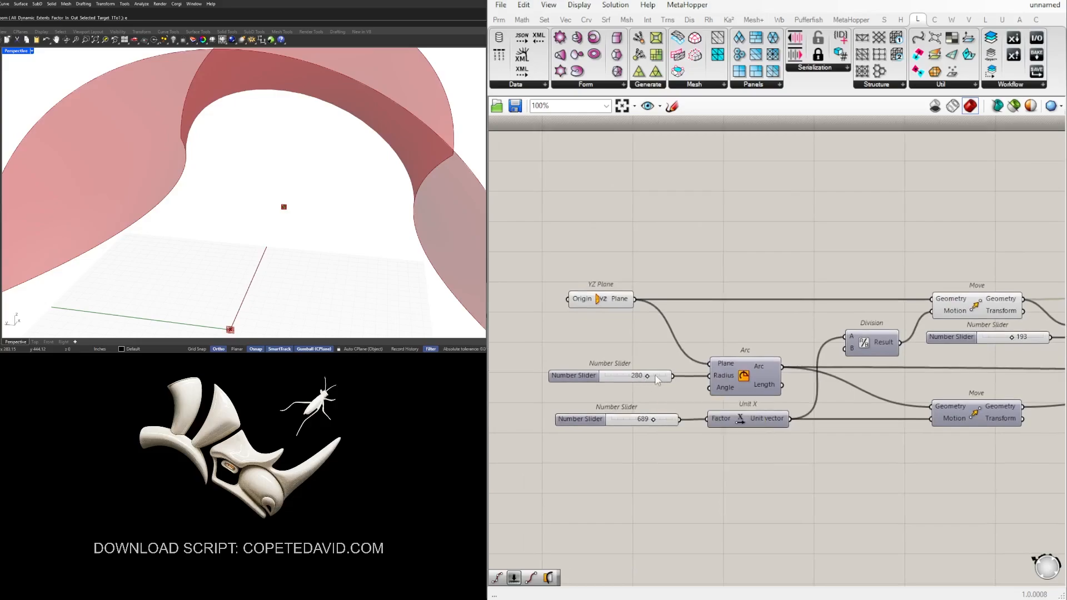
{"action": "right_click_drag", "start_coordinate": [937, 410], "coordinate": [643, 391]}
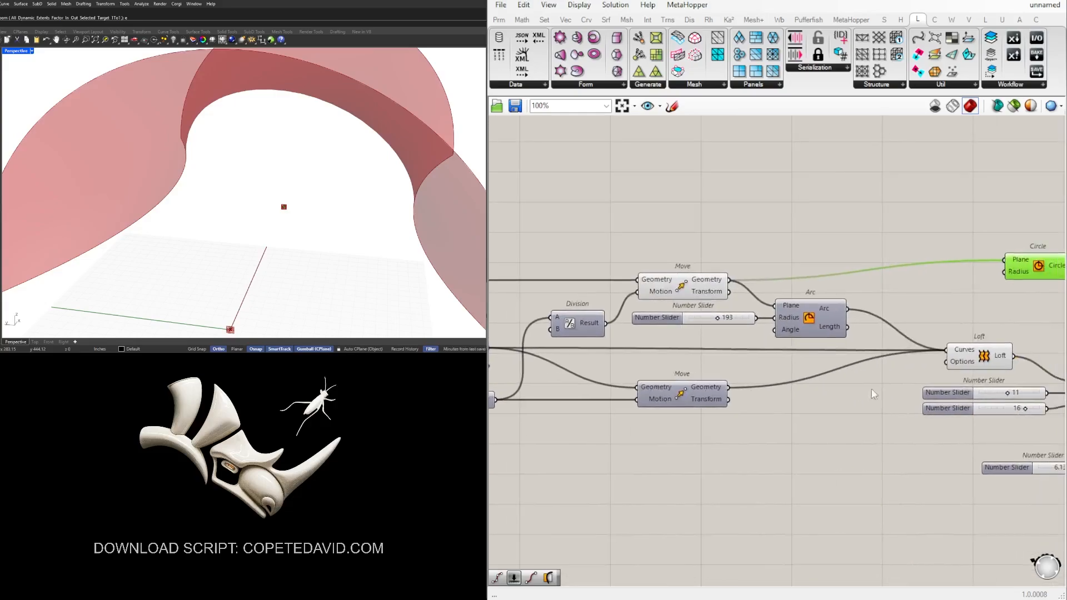
{"action": "right_click_drag", "start_coordinate": [859, 332], "coordinate": [809, 364]}
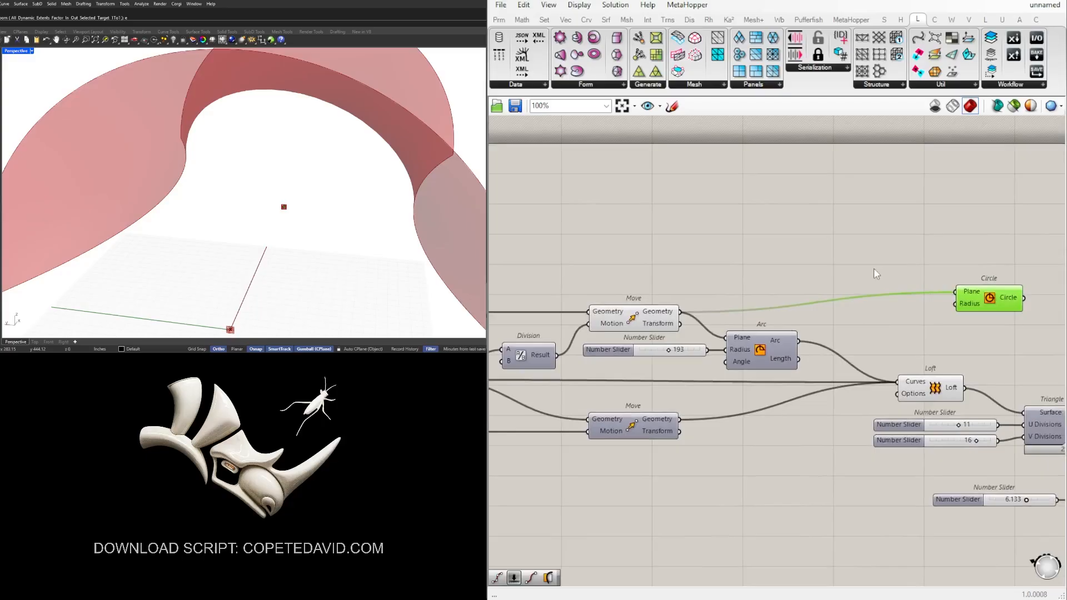
{"action": "double_click", "coordinate": [874, 269]}
{"action": "type", "text": "300"}
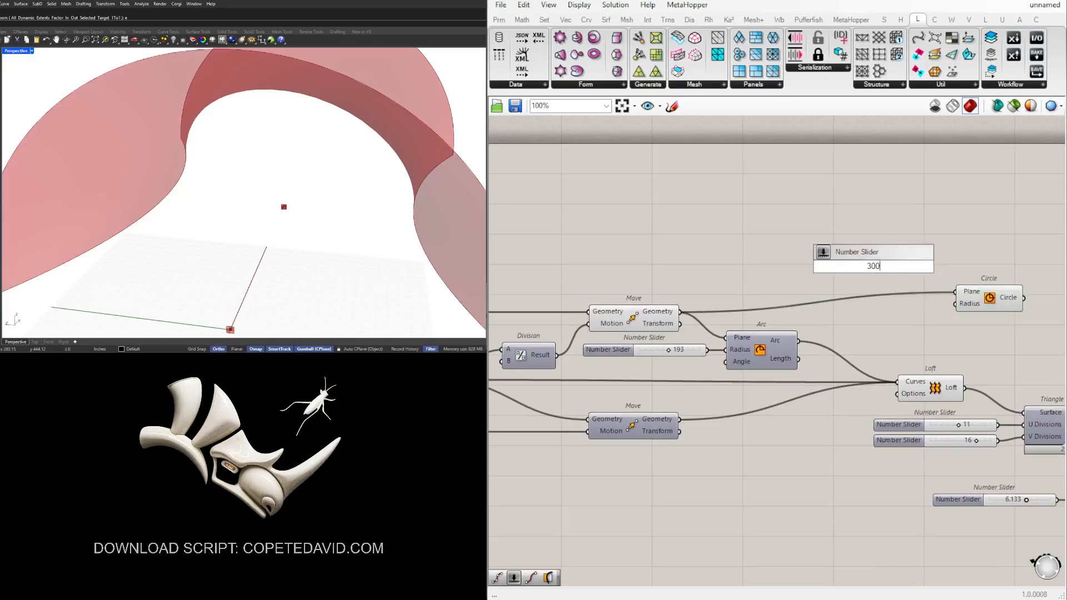
{"action": "key", "text": "Return"}
{"action": "left_click_drag", "start_coordinate": [924, 277], "coordinate": [994, 304]}
Arrange the Circle component and its radius slider above the upper Move and Arc components
{"action": "scroll", "coordinate": [371, 167], "scroll_direction": "down", "scroll_amount": 9}
{"action": "right_click_drag", "start_coordinate": [373, 167], "coordinate": [232, 135]}
{"action": "right_click_drag", "start_coordinate": [936, 245], "coordinate": [745, 267]}
{"action": "left_click_drag", "start_coordinate": [878, 344], "coordinate": [689, 240]}
{"action": "right_click_drag", "start_coordinate": [791, 313], "coordinate": [938, 339]}
{"action": "left_click_drag", "start_coordinate": [942, 336], "coordinate": [783, 287]}
{"action": "left_click_drag", "start_coordinate": [735, 297], "coordinate": [713, 298]}
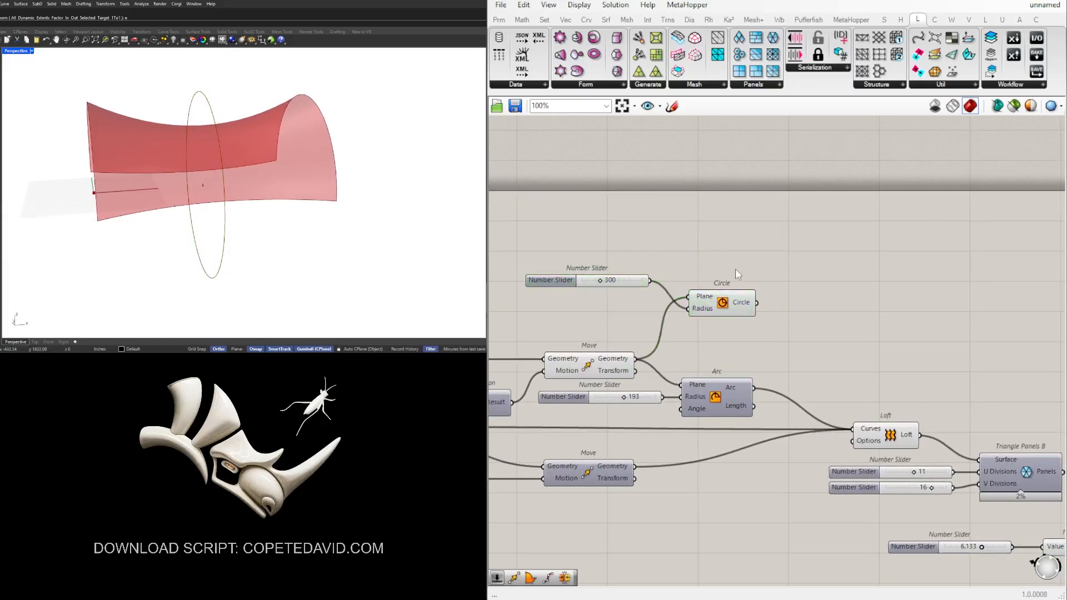
{"action": "left_click_drag", "start_coordinate": [572, 282], "coordinate": [560, 309]}
Add a Boundary Surfaces component and connect the Circle output to its Edges input
{"action": "scroll", "coordinate": [822, 303], "scroll_direction": "up", "scroll_amount": 3}
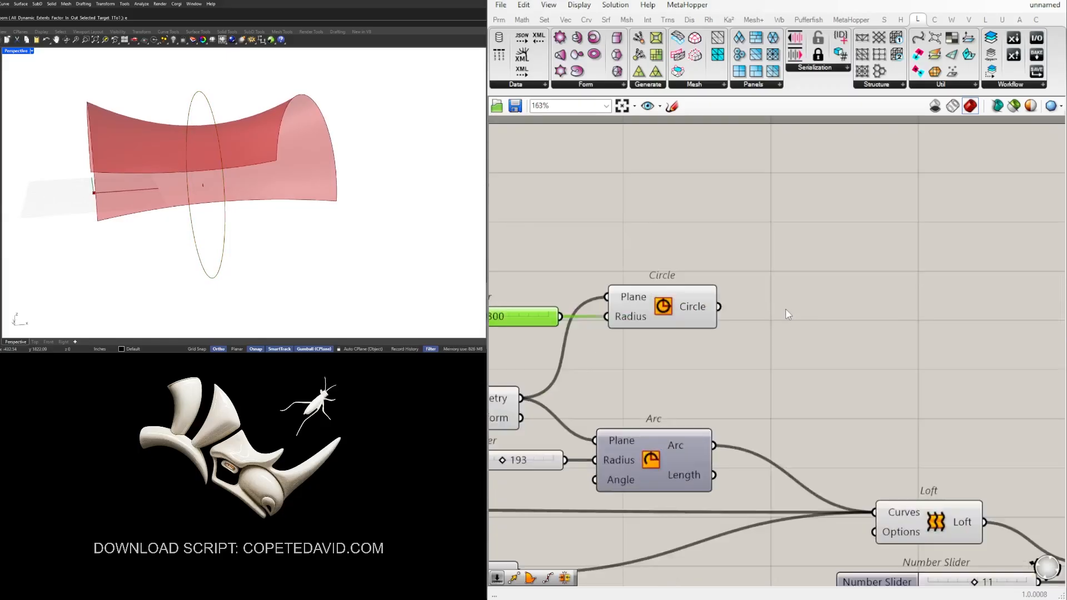
{"action": "double_click", "coordinate": [787, 309]}
{"action": "type", "text": "bound"}
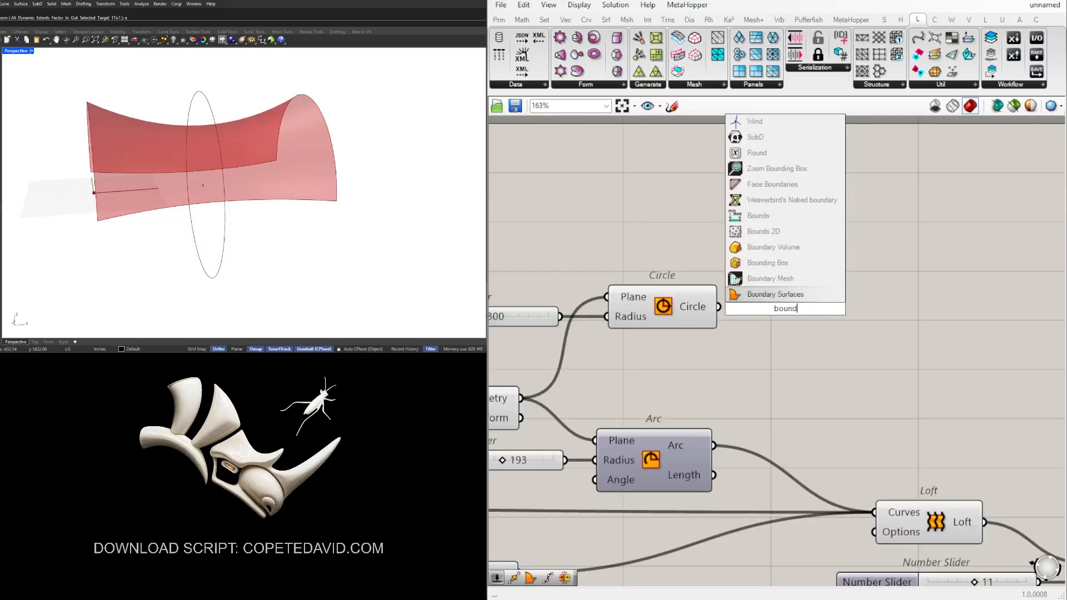
{"action": "key", "text": "Return"}
{"action": "left_click_drag", "start_coordinate": [719, 306], "coordinate": [765, 307]}
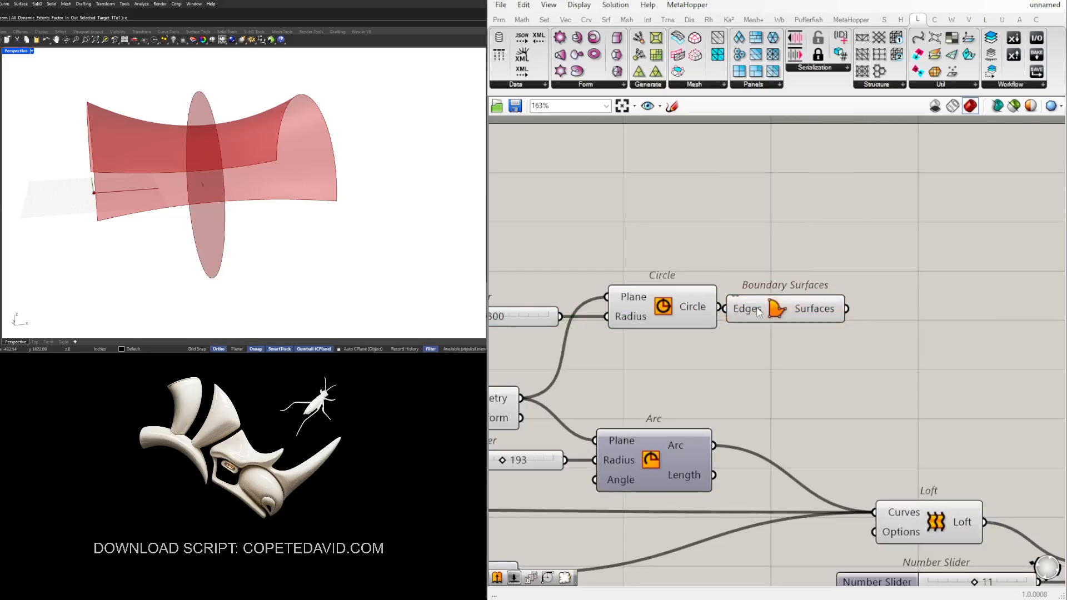
{"action": "right_click_drag", "start_coordinate": [310, 178], "coordinate": [286, 187]}
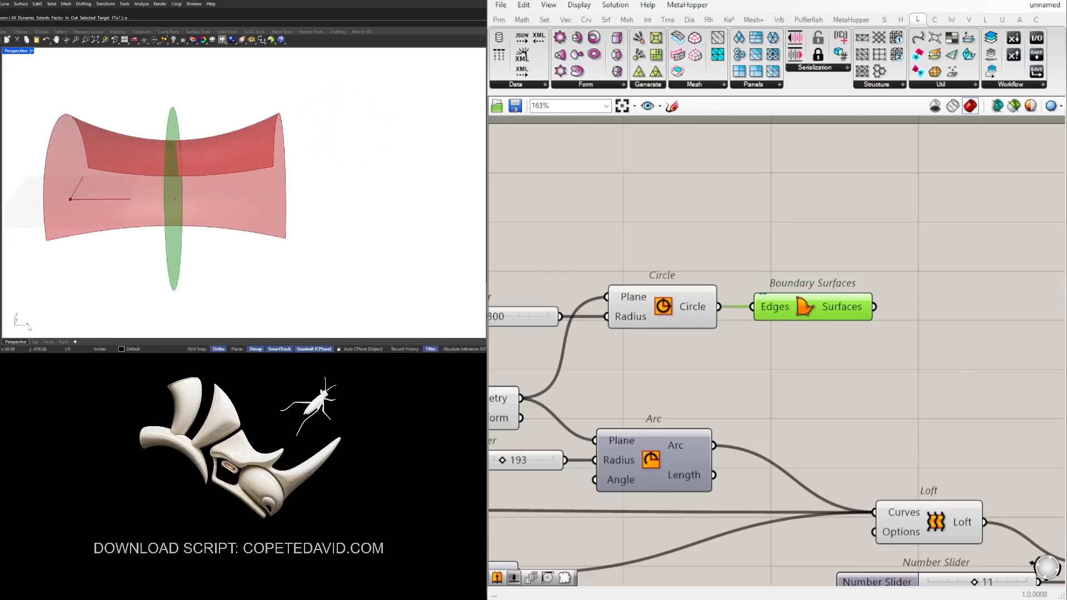
Add a Move component beyond Boundary Surfaces and connect the Surfaces output to its Geometry input
{"action": "right_click_drag", "start_coordinate": [986, 304], "coordinate": [871, 322]}
{"action": "double_click", "coordinate": [870, 322]}
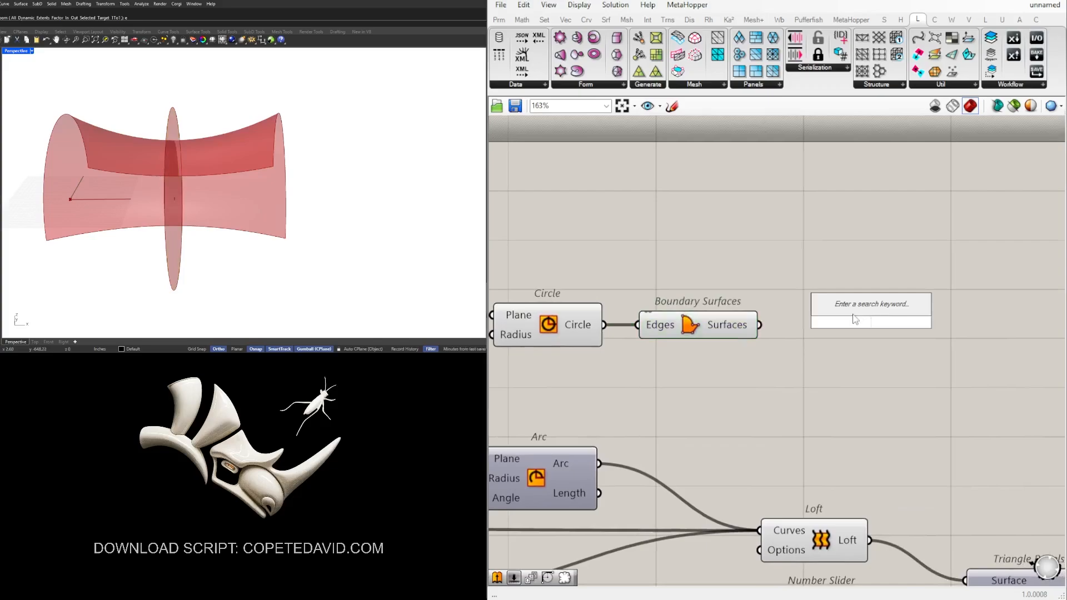
{"action": "type", "text": "move"}
{"action": "key", "text": "Return"}
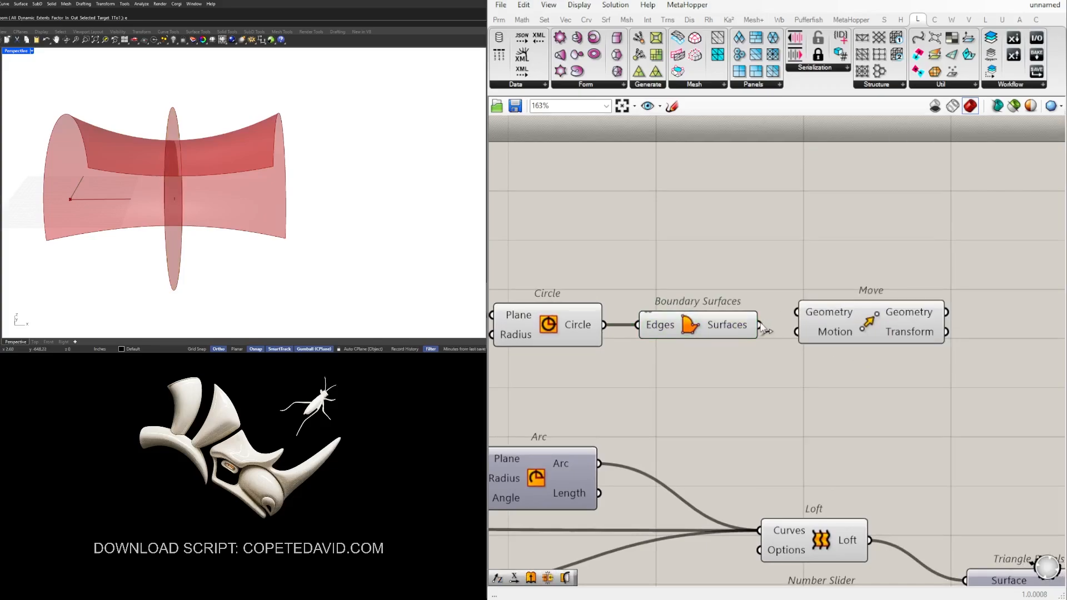
{"action": "left_click_drag", "start_coordinate": [761, 325], "coordinate": [797, 313]}
{"action": "left_click_drag", "start_coordinate": [867, 324], "coordinate": [961, 337]}
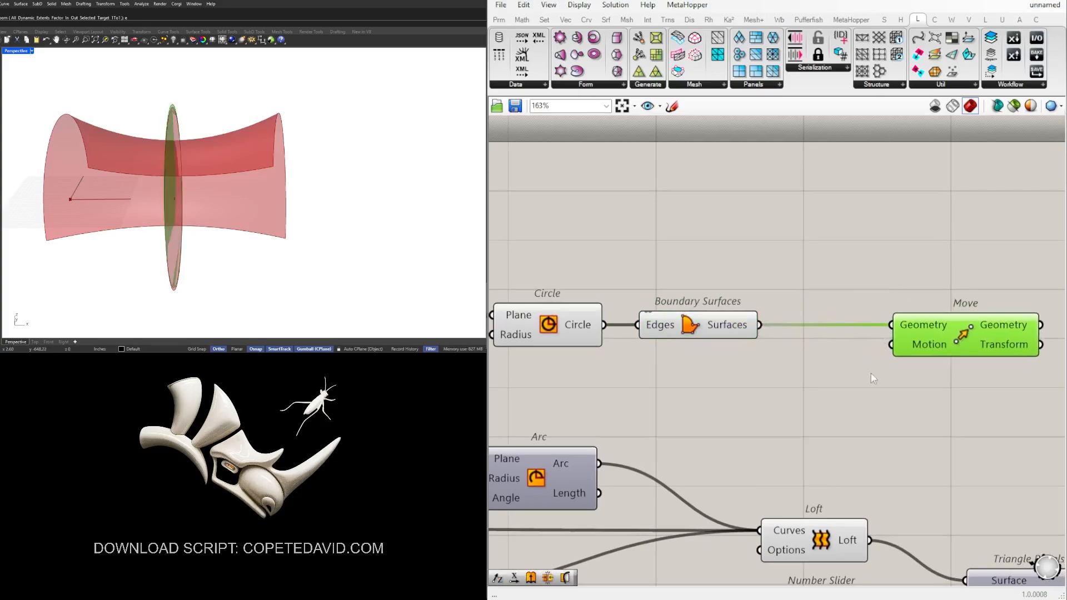
Add a Unit X component below Boundary Surfaces and shift the new Move component slightly lower
{"action": "double_click", "coordinate": [772, 383]}
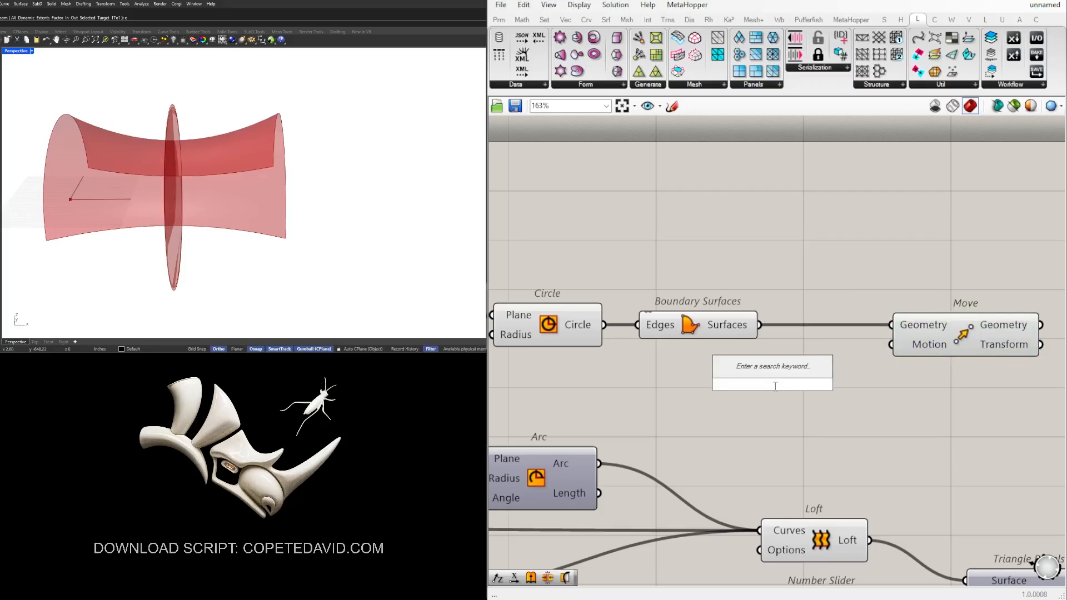
{"action": "type", "text": "x"}
{"action": "left_click", "coordinate": [781, 370]}
{"action": "left_click_drag", "start_coordinate": [957, 342], "coordinate": [950, 378]}
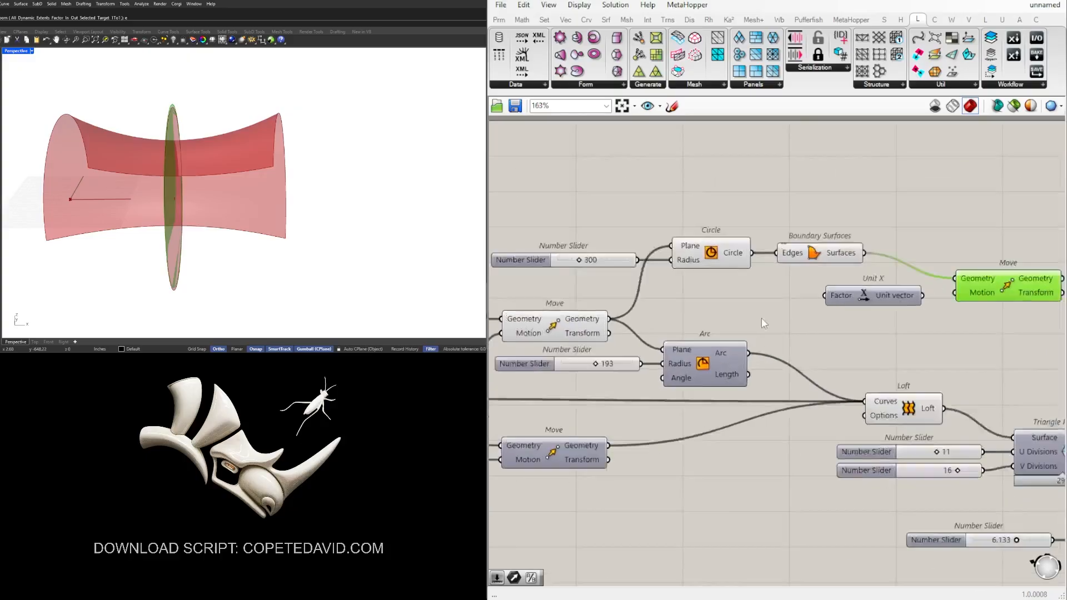
Add a Number Slider ranging from -1000 to 1000 with the value 0 and connect it to the new Unit X's Factor
{"action": "scroll", "coordinate": [722, 296], "scroll_direction": "up", "scroll_amount": 3}
{"action": "double_click", "coordinate": [720, 291]}
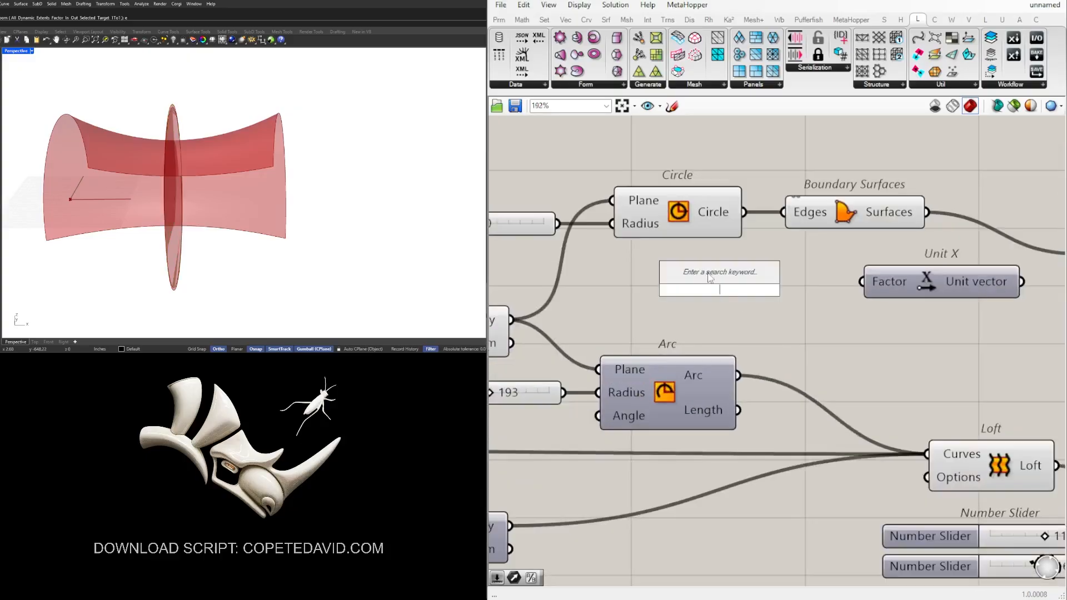
{"action": "type", "text": "-100"}
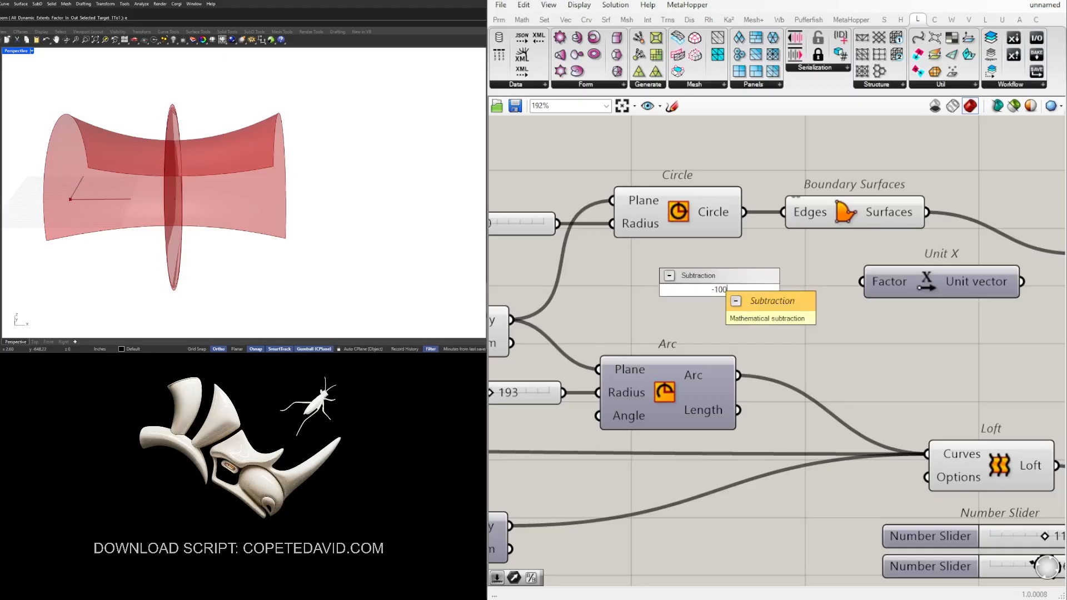
{"action": "type", "text": "0<100"}
{"action": "key", "text": "BackSpace"}
{"action": "key", "text": "BackSpace"}
{"action": "key", "text": "BackSpace"}
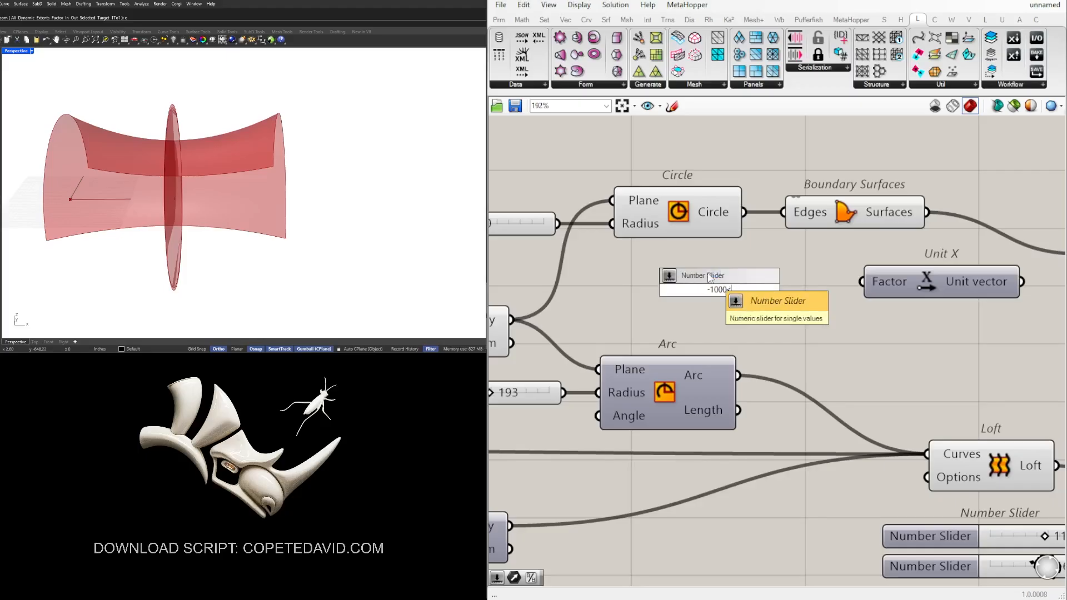
{"action": "type", "text": "0<1000"}
{"action": "key", "text": "Return"}
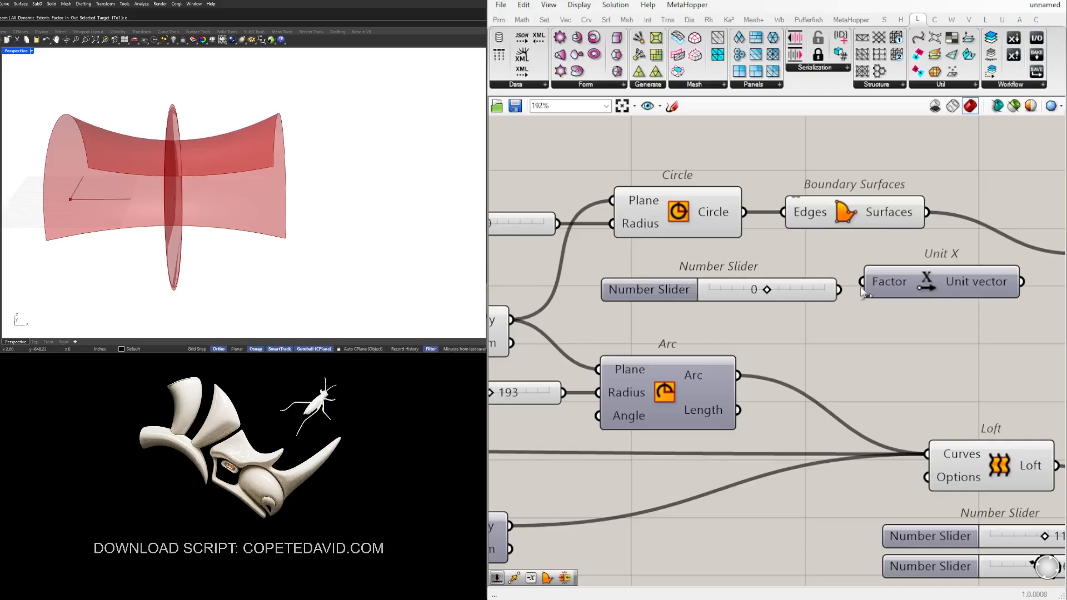
{"action": "mouse_move", "coordinate": [880, 295]}
{"action": "left_mouse_down"}
{"action": "mouse_move", "coordinate": [891, 301]}
{"action": "mouse_move", "coordinate": [876, 292]}
{"action": "left_mouse_up"}
Connect the new Unit X's vector output to the Motion input of the disc's Move component
{"action": "scroll", "coordinate": [1009, 303], "scroll_direction": "down", "scroll_amount": 1}
{"action": "right_click_drag", "start_coordinate": [1009, 304], "coordinate": [815, 322]}
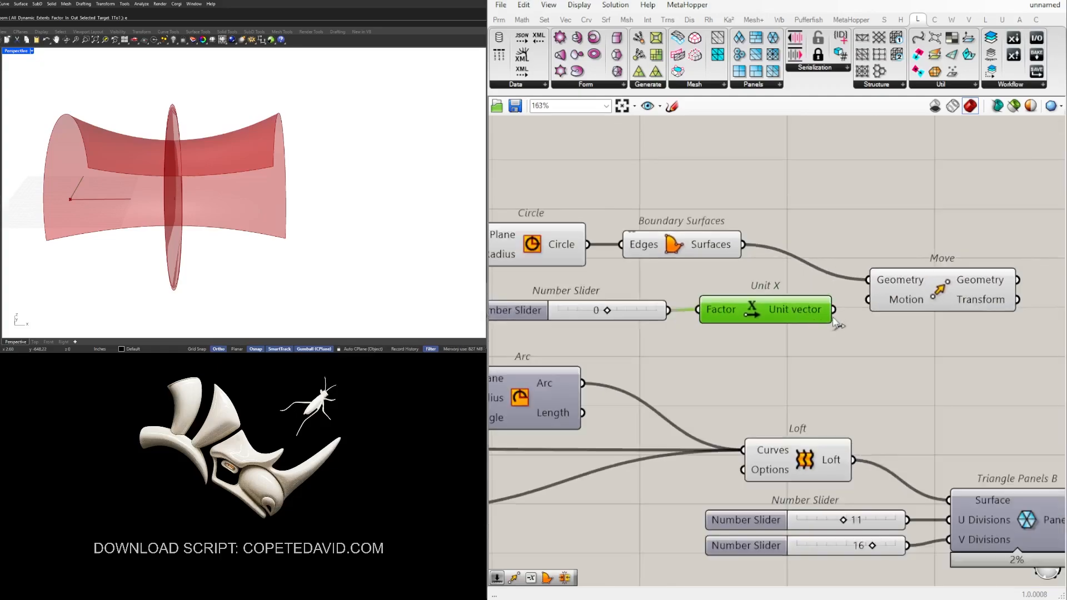
{"action": "left_click_drag", "start_coordinate": [833, 310], "coordinate": [869, 301]}
{"action": "left_click", "coordinate": [890, 288]}
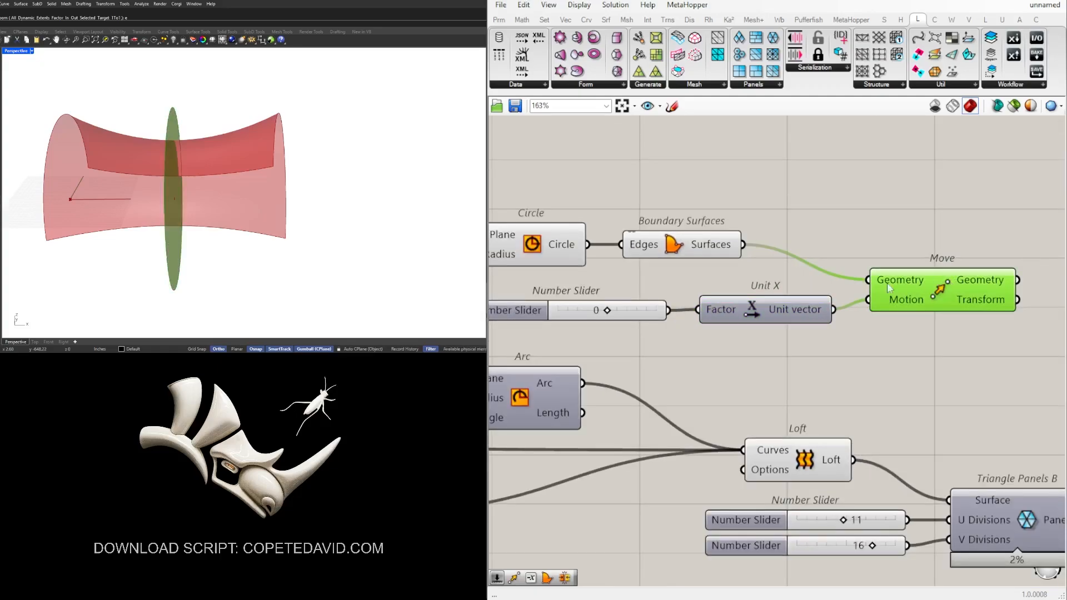
Hide the previews of the Circle component and the Boundary Surfaces component connected to it
{"action": "left_click_drag", "start_coordinate": [760, 272], "coordinate": [547, 198]}
{"action": "right_click_drag", "start_coordinate": [574, 193], "coordinate": [773, 194]}
{"action": "middle_click", "coordinate": [772, 194]}
{"action": "left_click", "coordinate": [808, 161]}
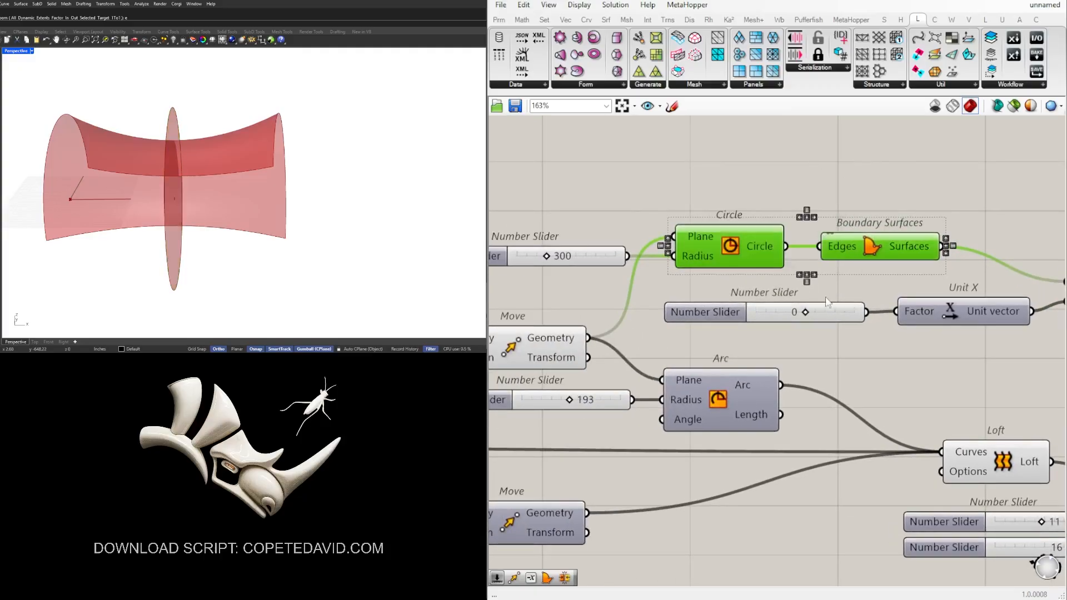
Set the slider driving the disc's Unit X to 19 and check its snapping values
{"action": "scroll", "coordinate": [794, 329], "scroll_direction": "up", "scroll_amount": 3}
{"action": "mouse_move", "coordinate": [793, 328]}
{"action": "left_mouse_down"}
{"action": "mouse_move", "coordinate": [757, 328]}
{"action": "mouse_move", "coordinate": [794, 322]}
{"action": "left_mouse_up"}
{"action": "left_click", "coordinate": [795, 294]}
{"action": "right_click", "coordinate": [665, 324]}
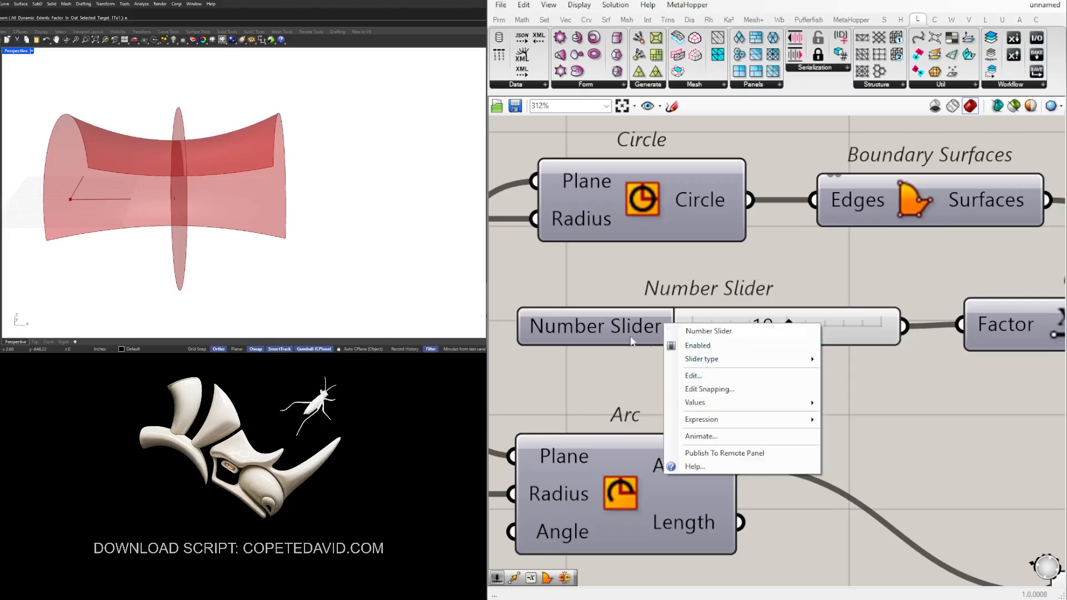
{"action": "left_click", "coordinate": [715, 391]}
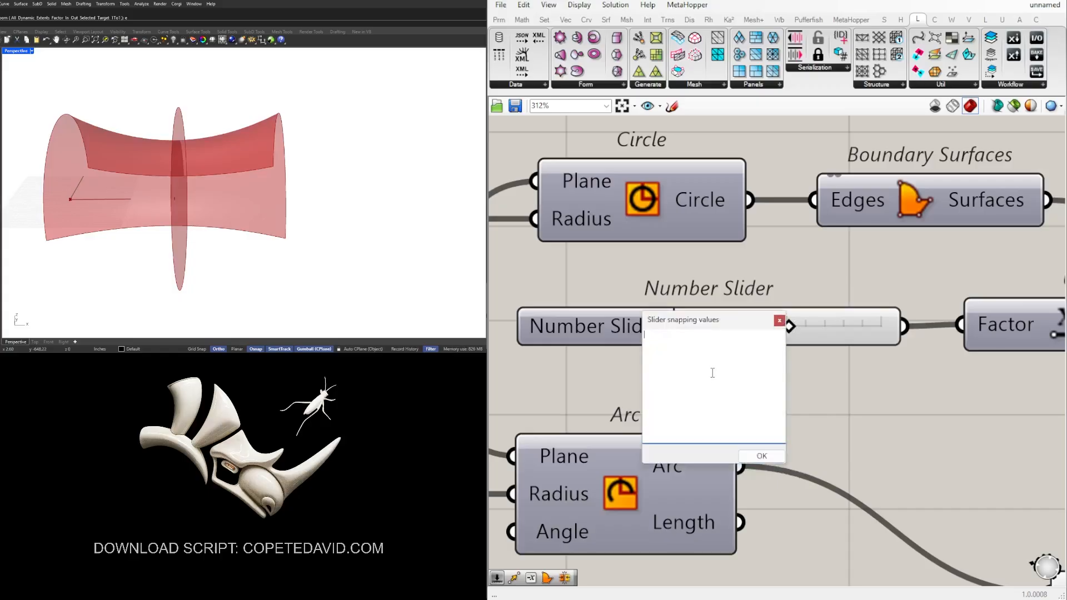
{"action": "left_click", "coordinate": [762, 455]}
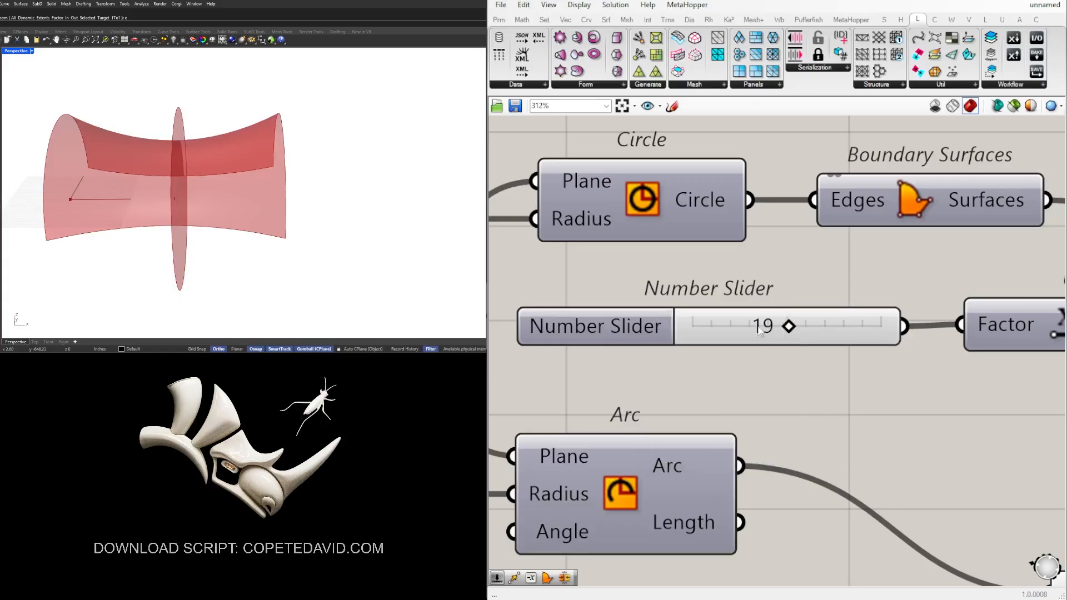
Return the slider driving the disc's Unit X to 0
{"action": "mouse_move", "coordinate": [788, 329]}
{"action": "left_mouse_down"}
{"action": "mouse_move", "coordinate": [729, 327]}
{"action": "mouse_move", "coordinate": [816, 327]}
{"action": "mouse_move", "coordinate": [743, 327]}
{"action": "mouse_move", "coordinate": [787, 328]}
{"action": "left_mouse_up"}
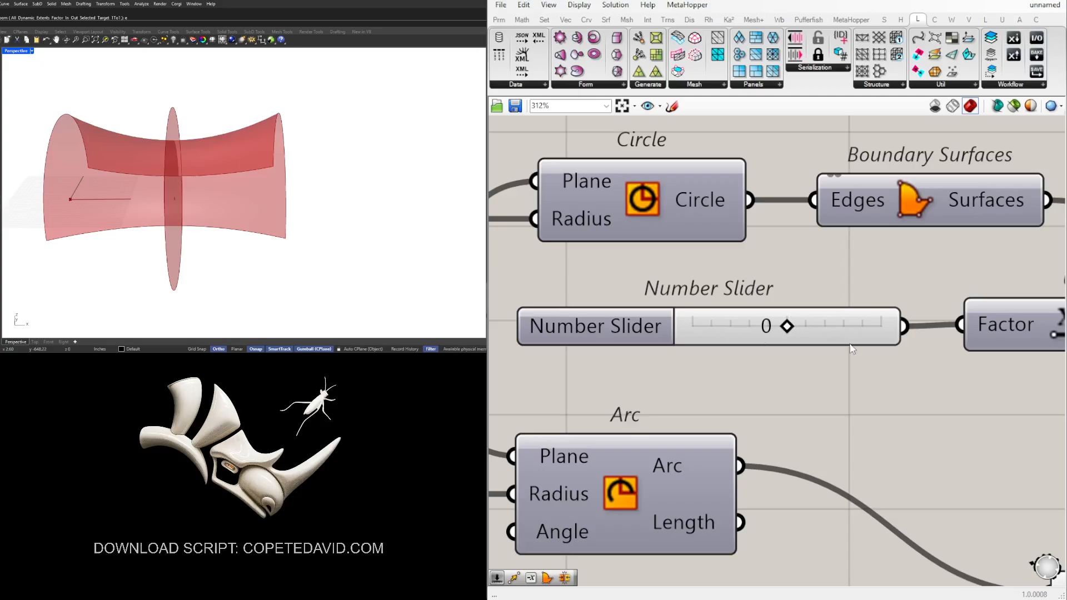
{"action": "mouse_move", "coordinate": [783, 330]}
{"action": "left_mouse_down"}
{"action": "mouse_move", "coordinate": [815, 328]}
{"action": "mouse_move", "coordinate": [792, 330]}
{"action": "left_mouse_up"}
{"action": "mouse_move", "coordinate": [788, 331]}
{"action": "left_mouse_down"}
{"action": "mouse_move", "coordinate": [769, 332]}
{"action": "mouse_move", "coordinate": [786, 328]}
{"action": "left_mouse_up"}
Add a Brep | Brep intersection component to the right of the disc's Move component
{"action": "right_click_drag", "start_coordinate": [301, 183], "coordinate": [329, 178]}
{"action": "scroll", "coordinate": [934, 302], "scroll_direction": "down", "scroll_amount": 6}
{"action": "right_click_drag", "start_coordinate": [970, 324], "coordinate": [737, 354]}
{"action": "left_click", "coordinate": [854, 326]}
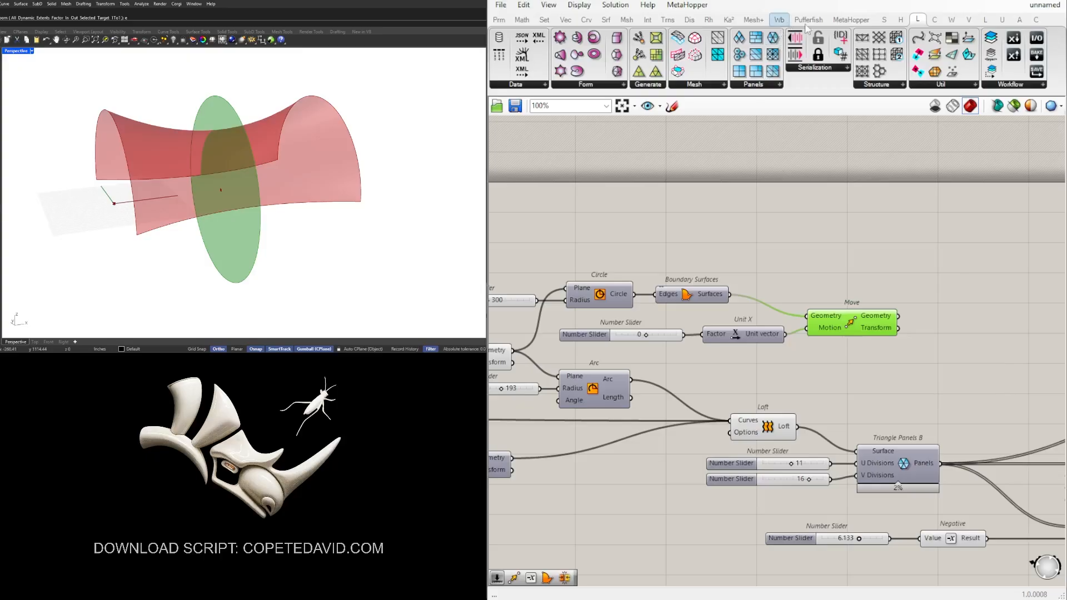
{"action": "left_click", "coordinate": [648, 21]}
{"action": "left_click", "coordinate": [687, 86]}
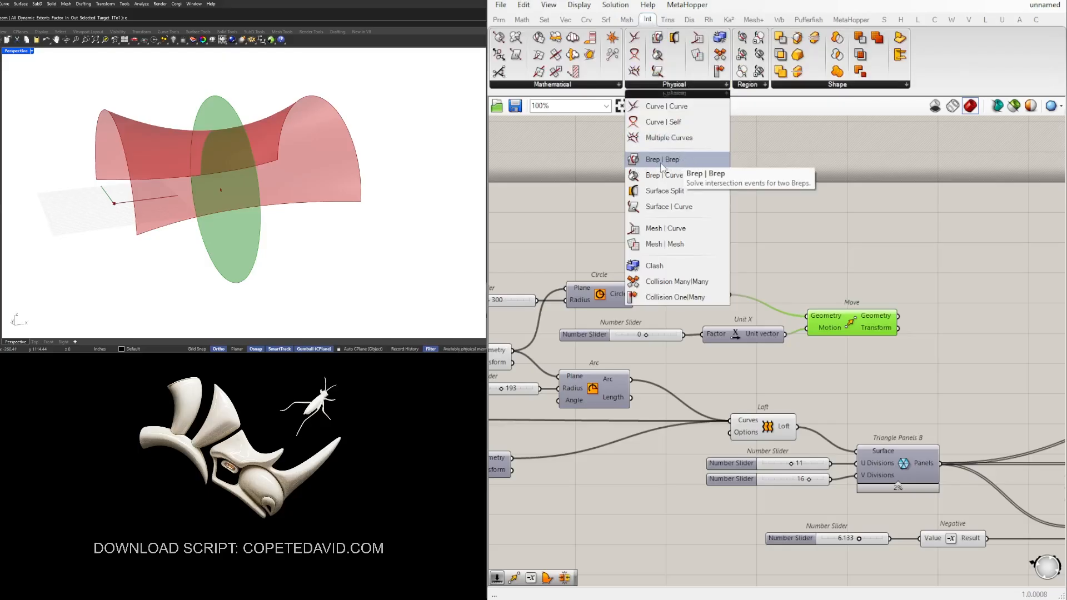
{"action": "left_click_drag", "start_coordinate": [658, 168], "coordinate": [986, 343]}
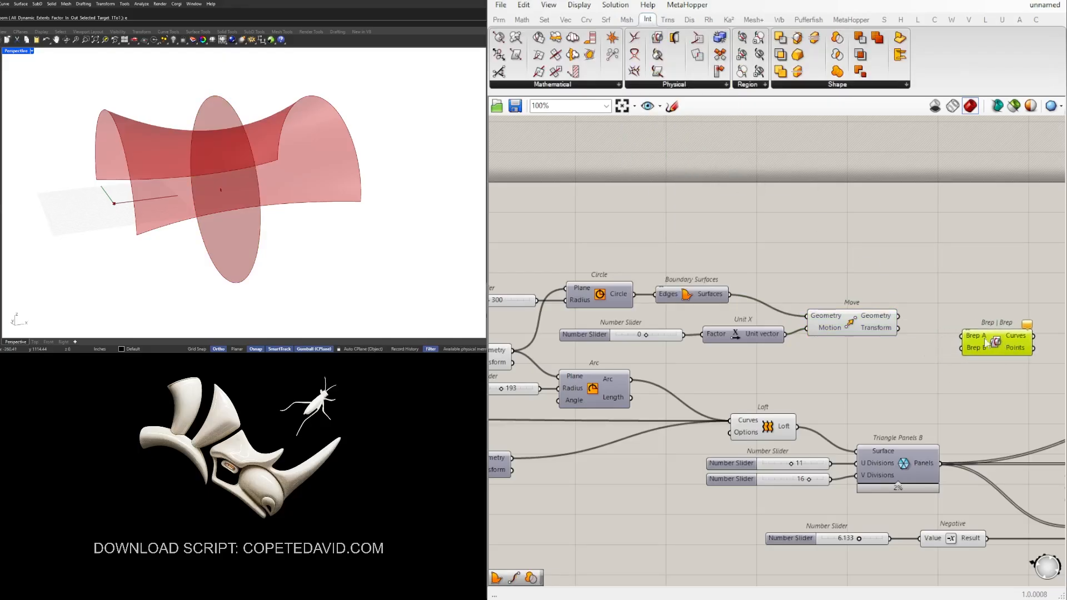
Connect the disc's Move Geometry to Brep A and the Loft output to Brep B of the intersection component
{"action": "left_click_drag", "start_coordinate": [898, 316], "coordinate": [985, 344]}
{"action": "left_click", "coordinate": [862, 321]}
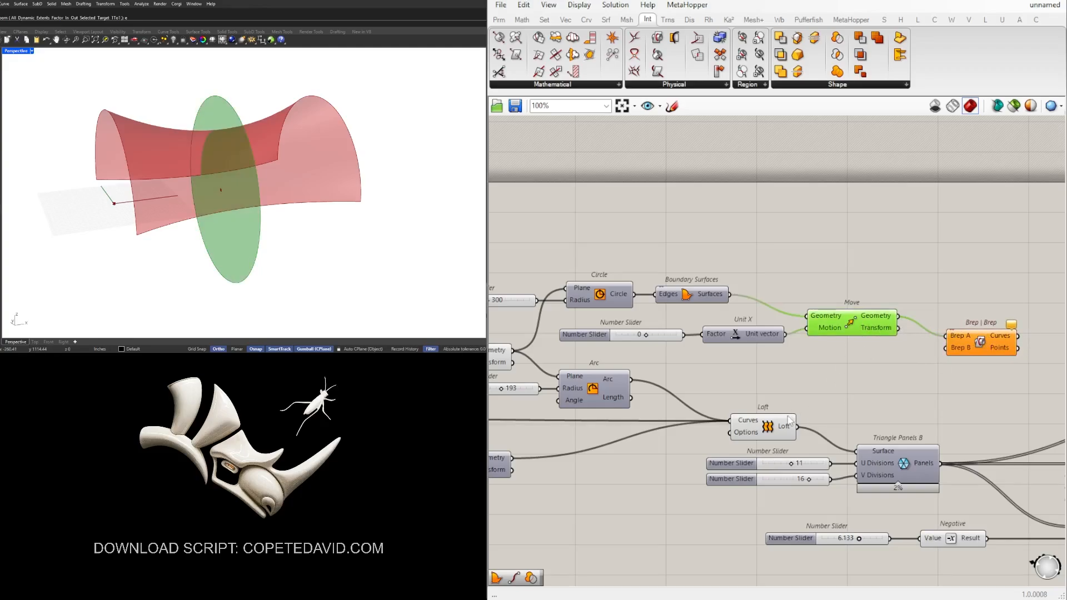
{"action": "left_click_drag", "start_coordinate": [796, 427], "coordinate": [952, 348]}
{"action": "left_click", "coordinate": [970, 346]}
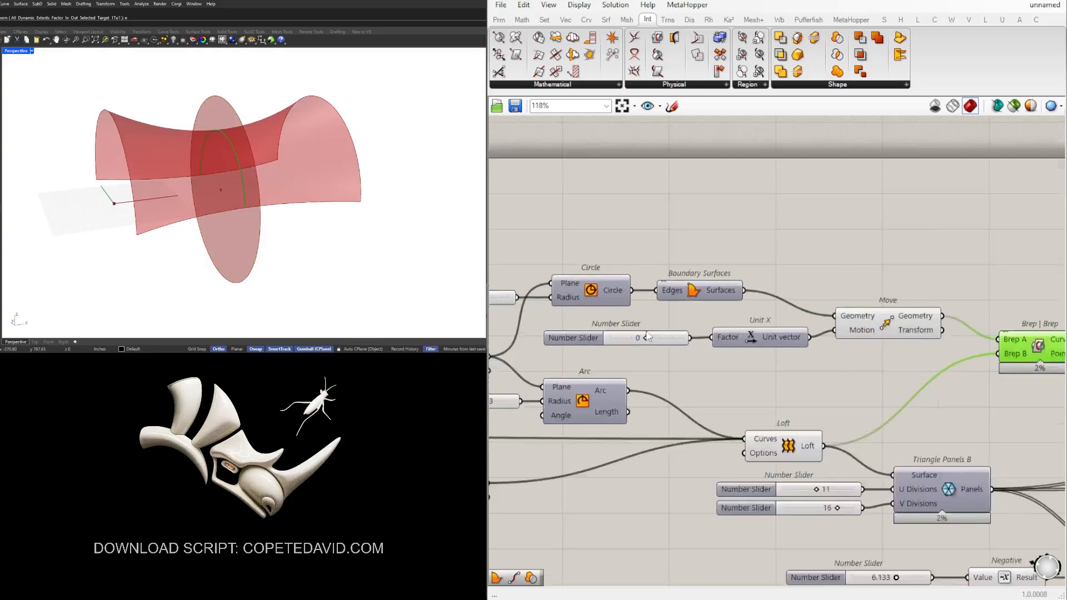
Turn off the preview of the disc's Move component and highlight the Brep | Brep intersection result
{"action": "scroll", "coordinate": [644, 336], "scroll_direction": "up", "scroll_amount": 4}
{"action": "left_click_drag", "start_coordinate": [645, 336], "coordinate": [612, 335]}
{"action": "scroll", "coordinate": [694, 343], "scroll_direction": "down", "scroll_amount": 3}
{"action": "scroll", "coordinate": [694, 343], "scroll_direction": "up", "scroll_amount": 2}
{"action": "scroll", "coordinate": [688, 354], "scroll_direction": "down", "scroll_amount": 2}
{"action": "right_click_drag", "start_coordinate": [805, 375], "coordinate": [726, 377]}
{"action": "left_click", "coordinate": [771, 318]}
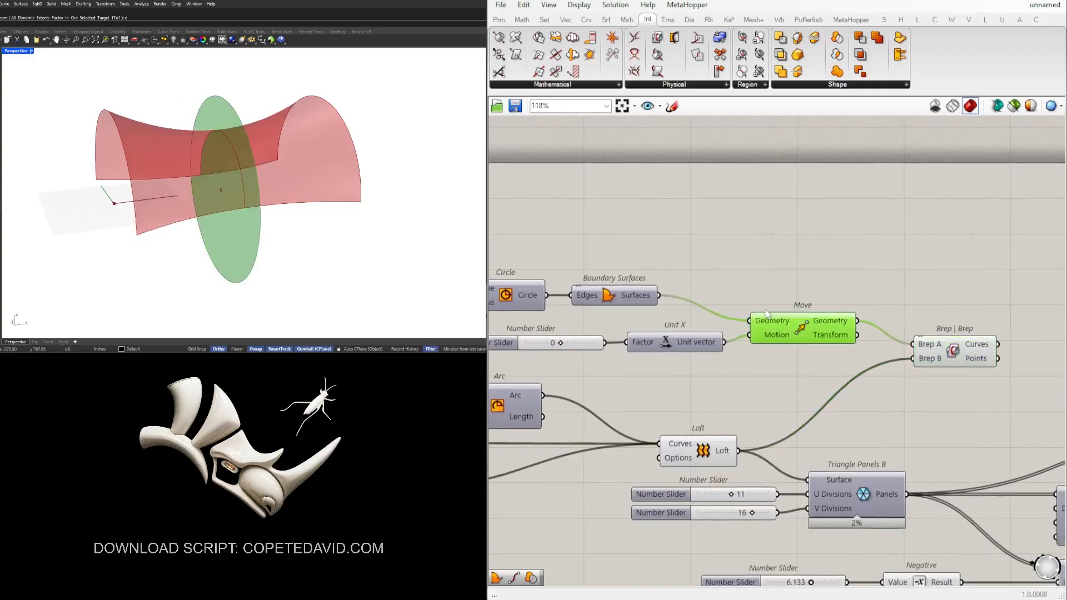
{"action": "middle_click", "coordinate": [769, 306]}
{"action": "left_click", "coordinate": [762, 347]}
{"action": "left_click", "coordinate": [959, 294]}
{"action": "left_click", "coordinate": [962, 346]}
{"action": "scroll", "coordinate": [976, 358], "scroll_direction": "down", "scroll_amount": 3}
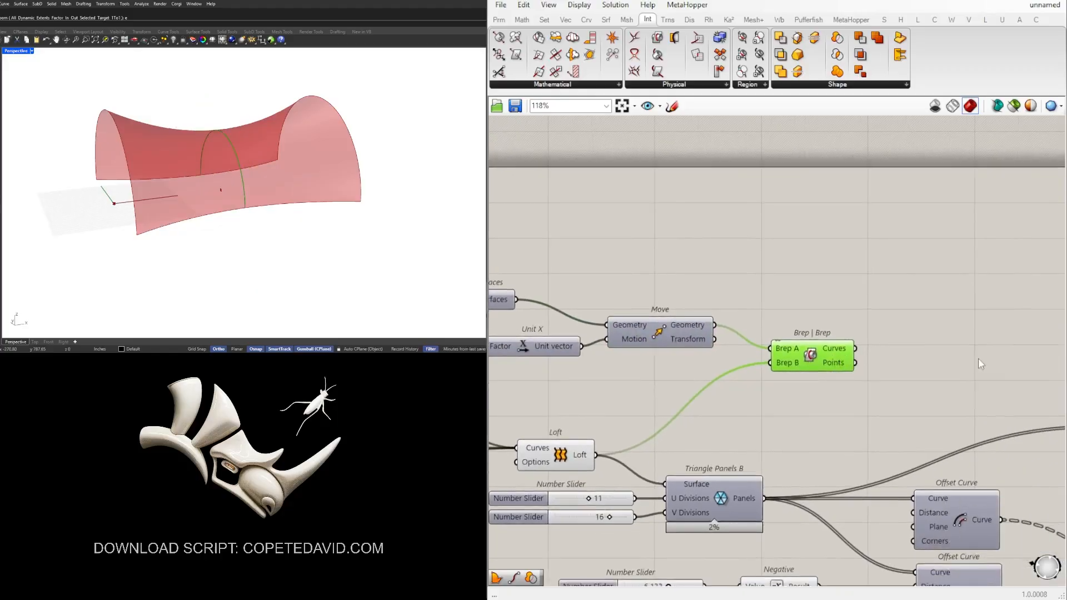
Turn off the preview of the Loft component
{"action": "right_click_drag", "start_coordinate": [978, 370], "coordinate": [743, 371]}
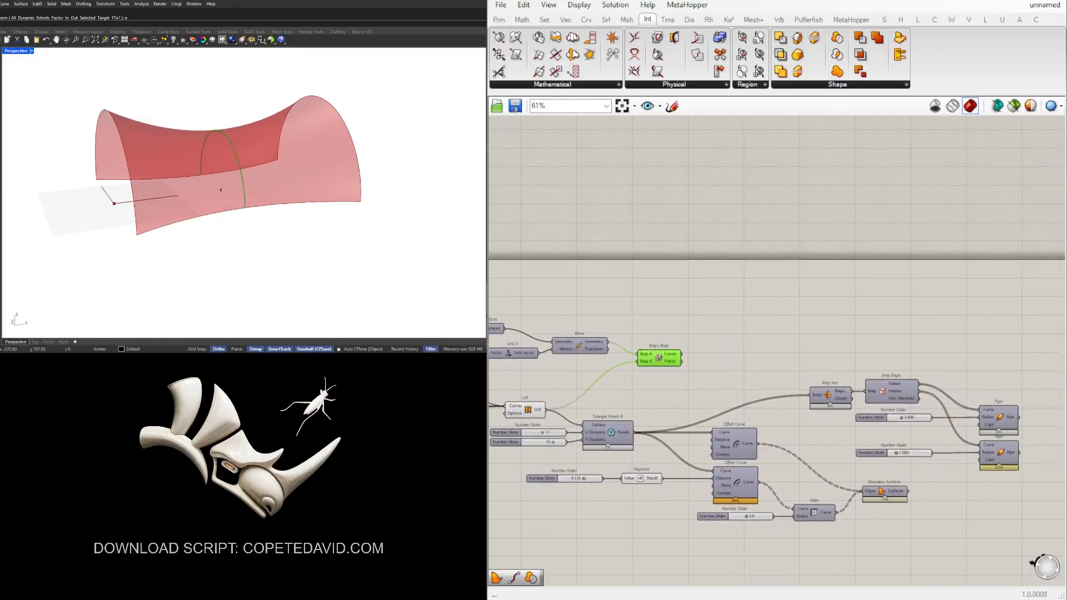
{"action": "left_click", "coordinate": [654, 405]}
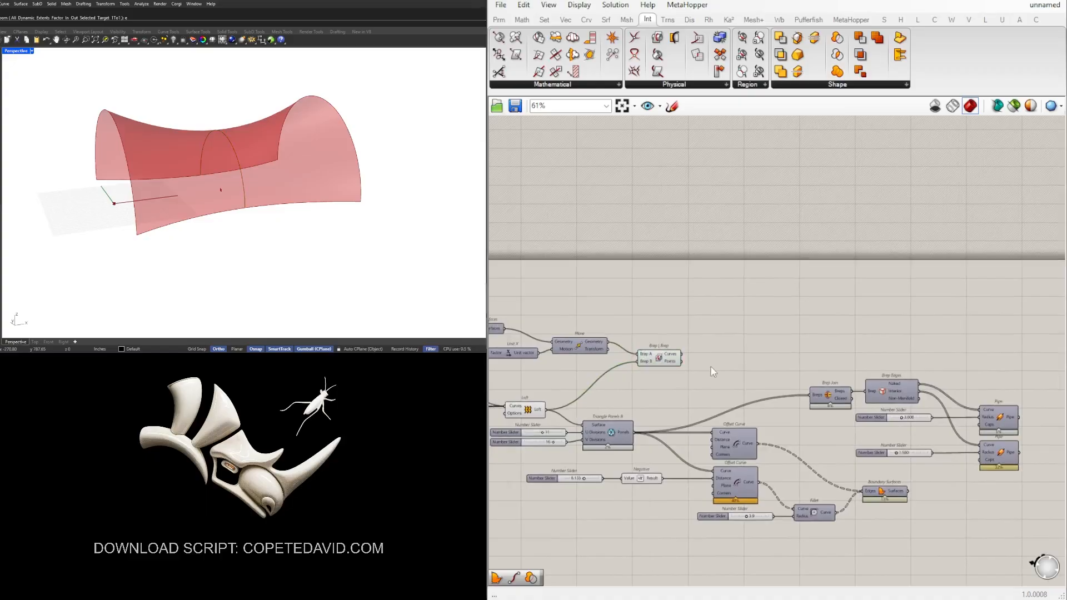
{"action": "right_click_drag", "start_coordinate": [542, 408], "coordinate": [643, 396]}
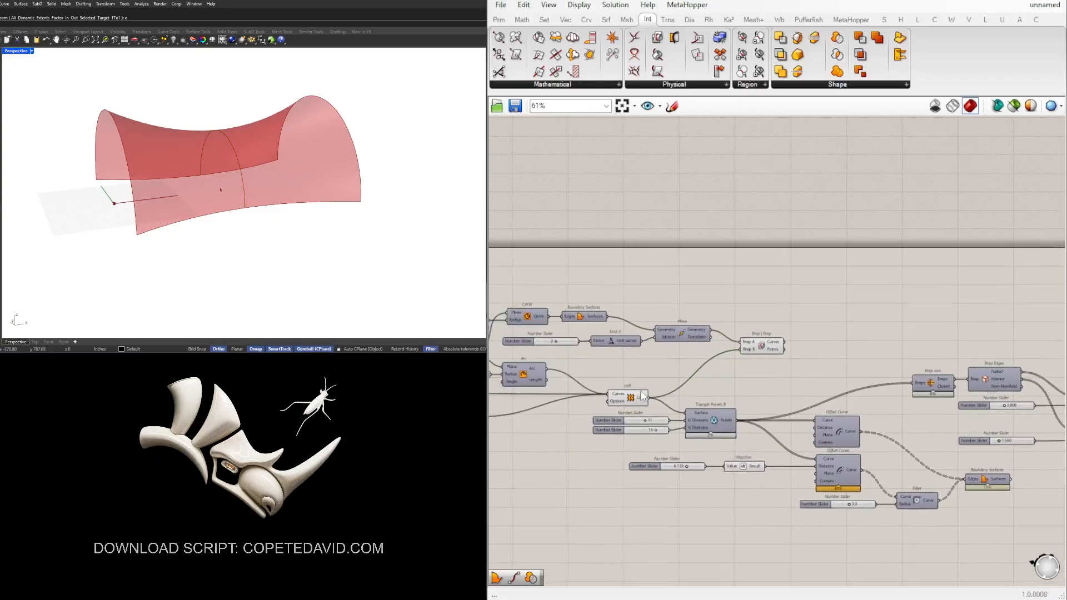
{"action": "left_click", "coordinate": [627, 399]}
{"action": "middle_click", "coordinate": [626, 398]}
{"action": "scroll", "coordinate": [637, 392], "scroll_direction": "up", "scroll_amount": 1}
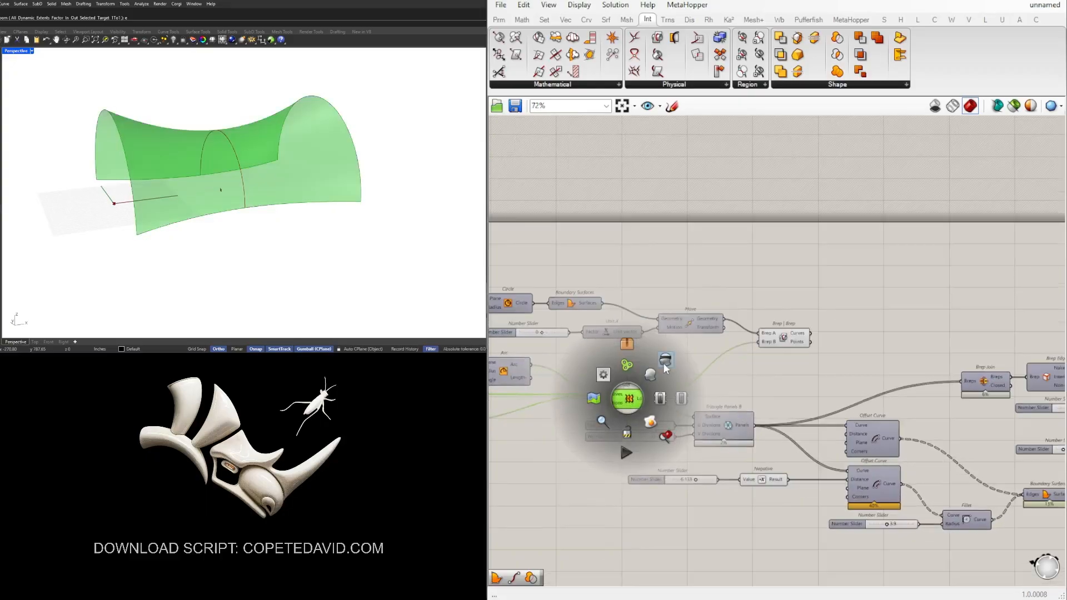
{"action": "left_click", "coordinate": [662, 364]}
Turn on the preview of the Triangle Panels B component
{"action": "right_click_drag", "start_coordinate": [765, 432], "coordinate": [694, 415]}
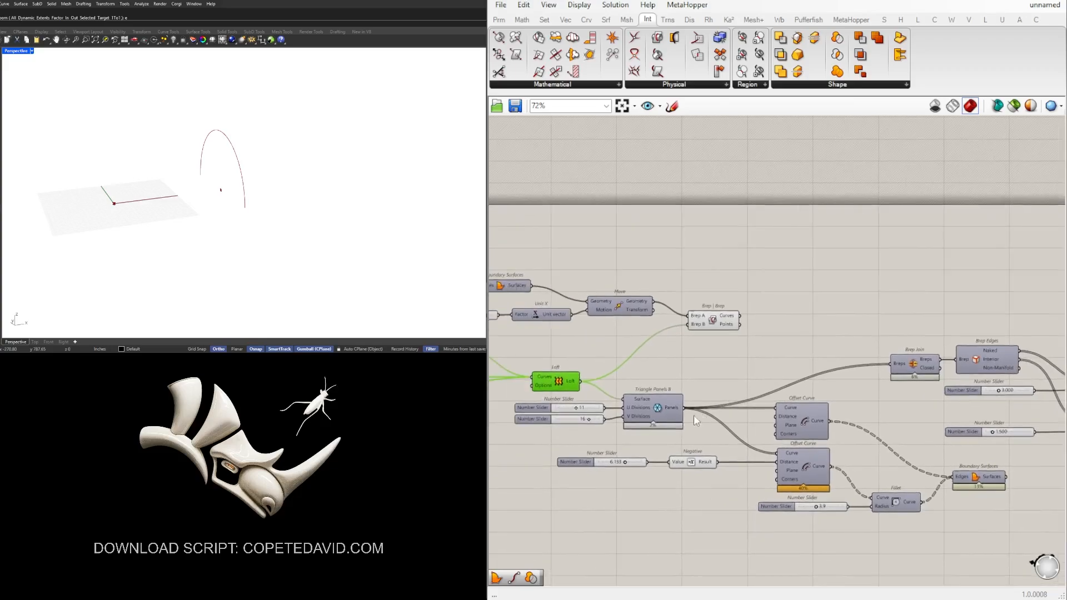
{"action": "left_click", "coordinate": [655, 403]}
{"action": "middle_click", "coordinate": [654, 402]}
{"action": "left_click", "coordinate": [675, 384]}
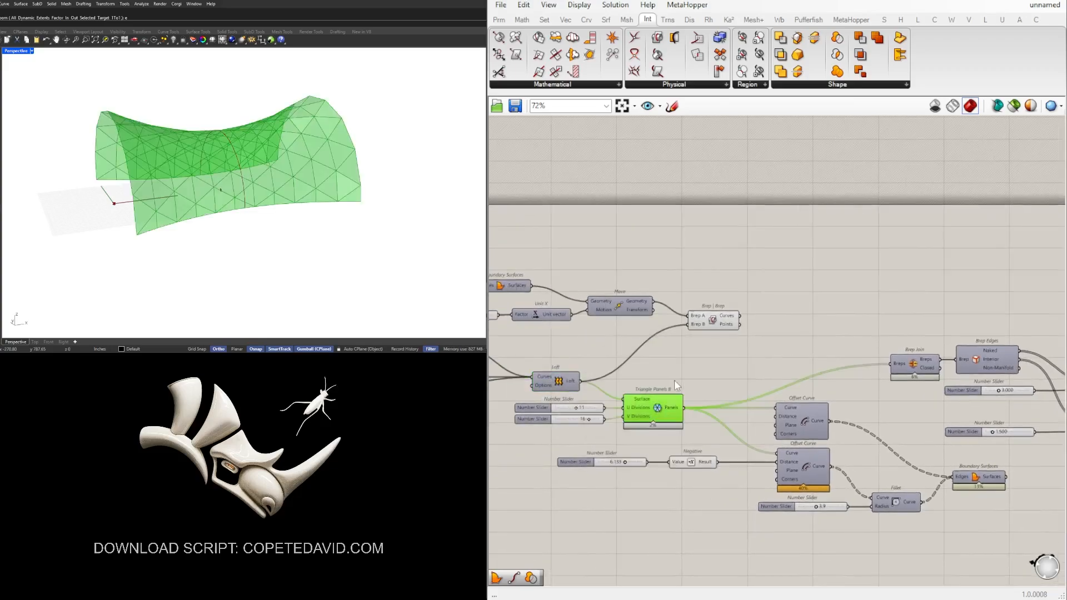
Turn on the preview of the upper Offset Curve component fed by the triangle panels
{"action": "right_click_drag", "start_coordinate": [192, 221], "coordinate": [308, 221]}
{"action": "scroll", "coordinate": [992, 363], "scroll_direction": "down", "scroll_amount": 3}
{"action": "right_click_drag", "start_coordinate": [993, 364], "coordinate": [849, 325]}
{"action": "scroll", "coordinate": [827, 399], "scroll_direction": "up", "scroll_amount": 3}
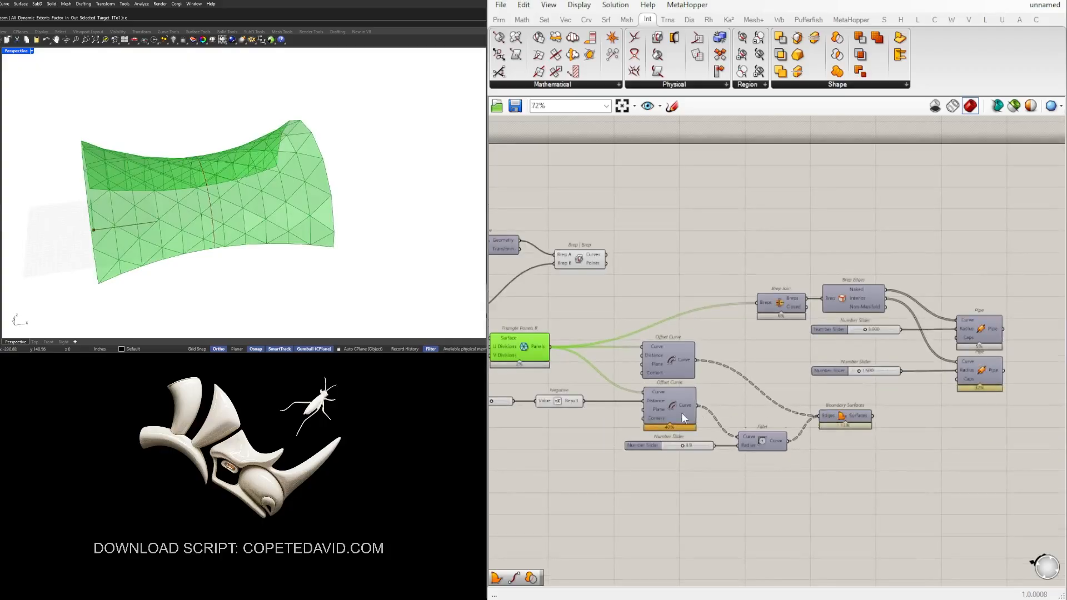
{"action": "right_click_drag", "start_coordinate": [681, 412], "coordinate": [727, 412]}
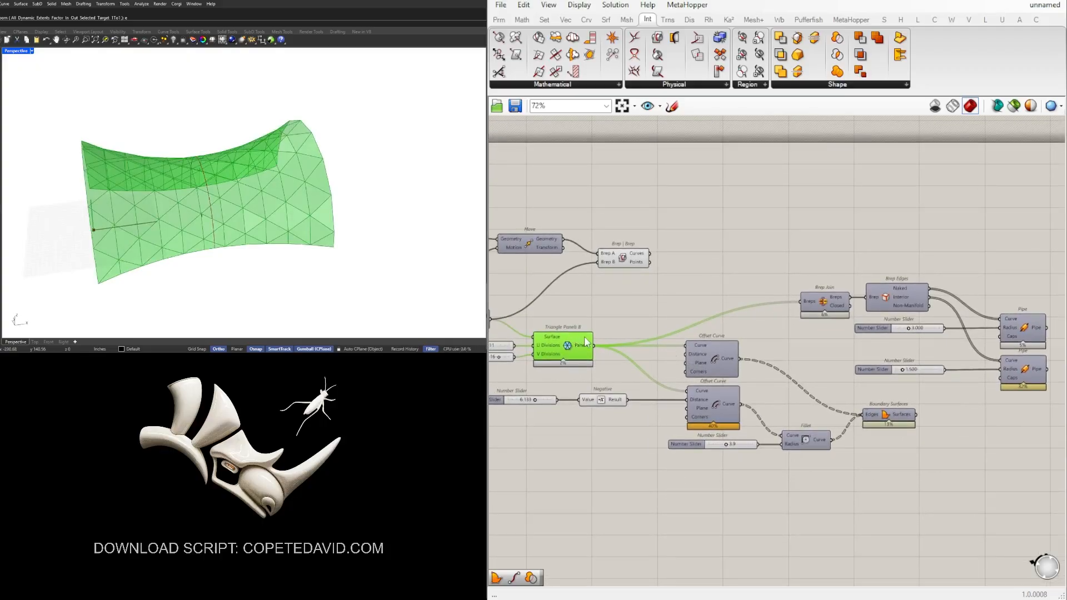
{"action": "left_click", "coordinate": [712, 357]}
{"action": "middle_click", "coordinate": [712, 357]}
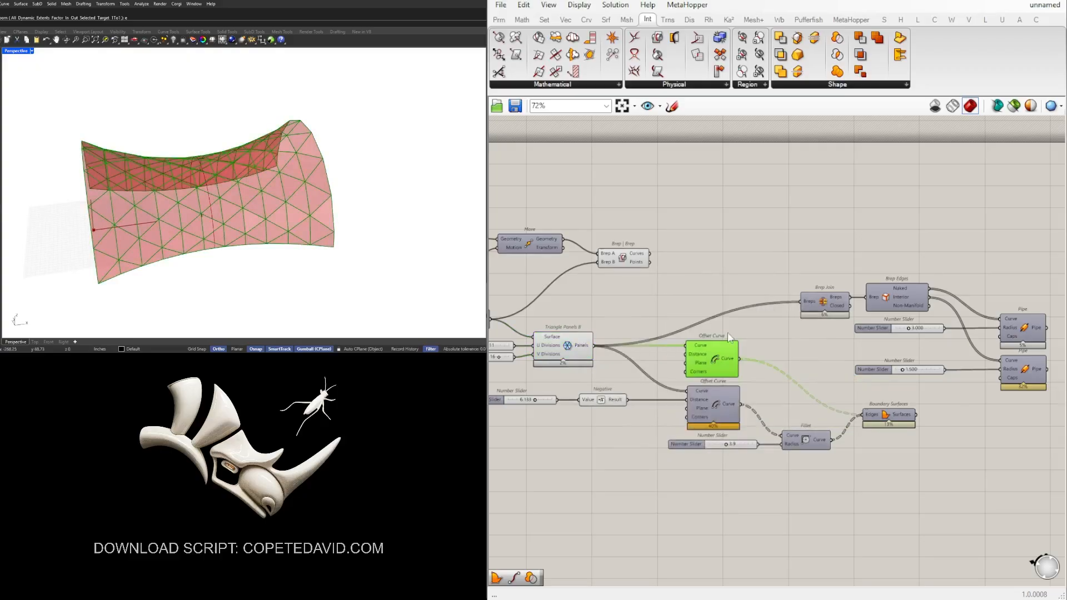
Turn off the Triangle Panels B preview and highlight the upper Offset Curve and Brep | Brep results in turn
{"action": "left_click", "coordinate": [568, 348]}
{"action": "middle_click", "coordinate": [568, 349]}
{"action": "left_click", "coordinate": [605, 310]}
{"action": "left_click", "coordinate": [645, 316]}
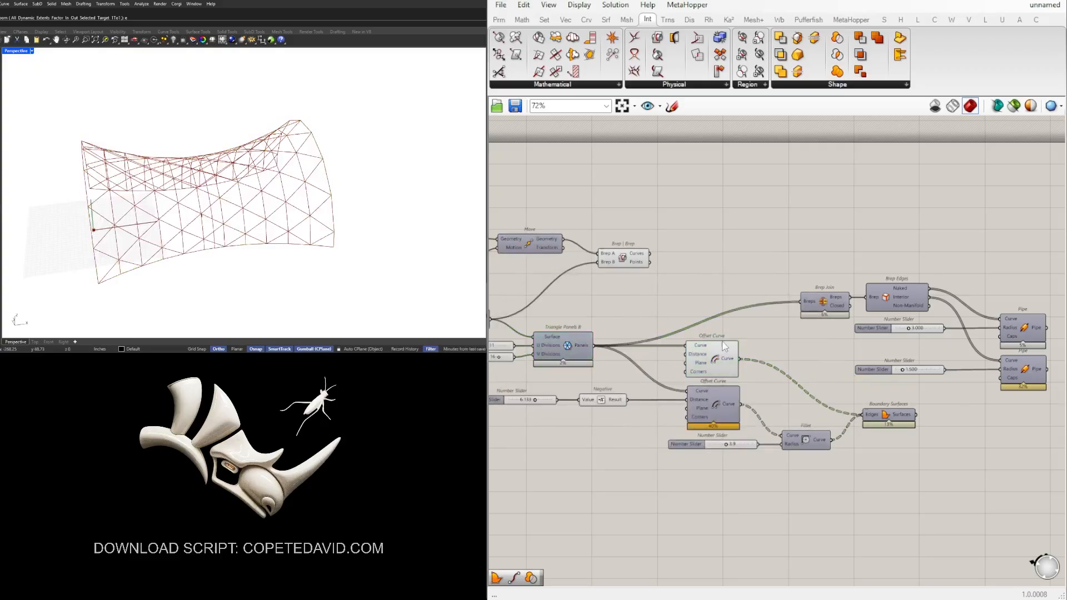
{"action": "left_click", "coordinate": [725, 347]}
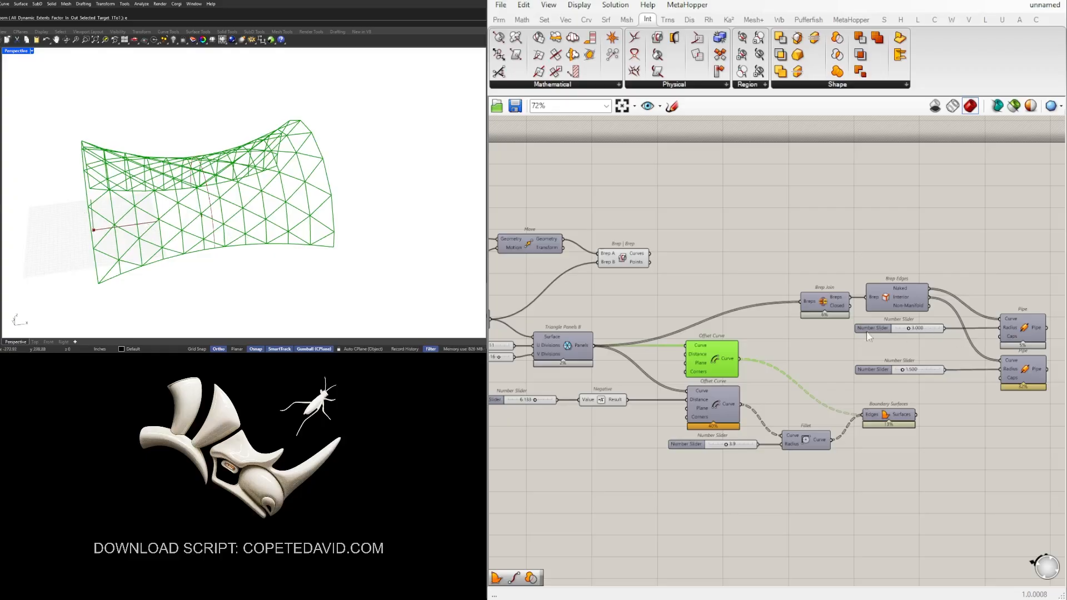
{"action": "left_click", "coordinate": [632, 258]}
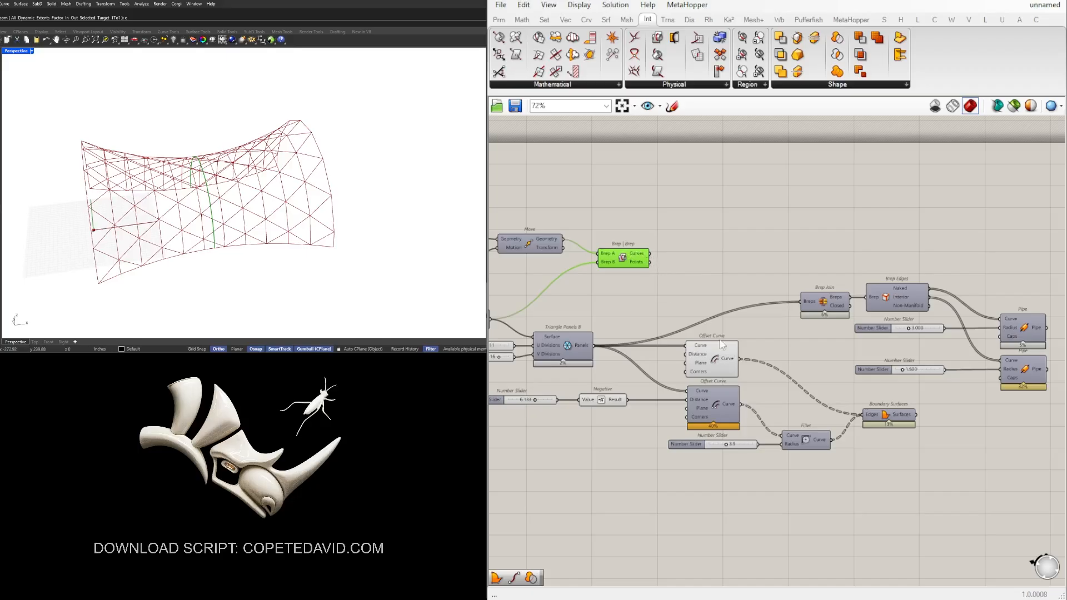
Add an Area component and connect the upper Offset Curve's Curve output to its Geometry input
{"action": "double_click", "coordinate": [777, 352]}
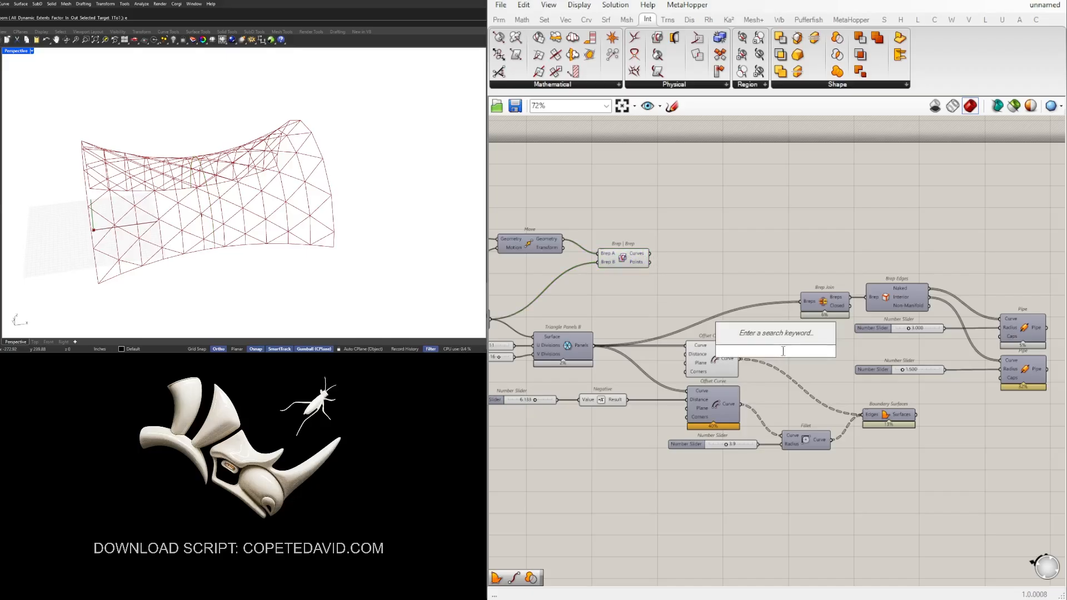
{"action": "type", "text": "area"}
{"action": "key", "text": "Return"}
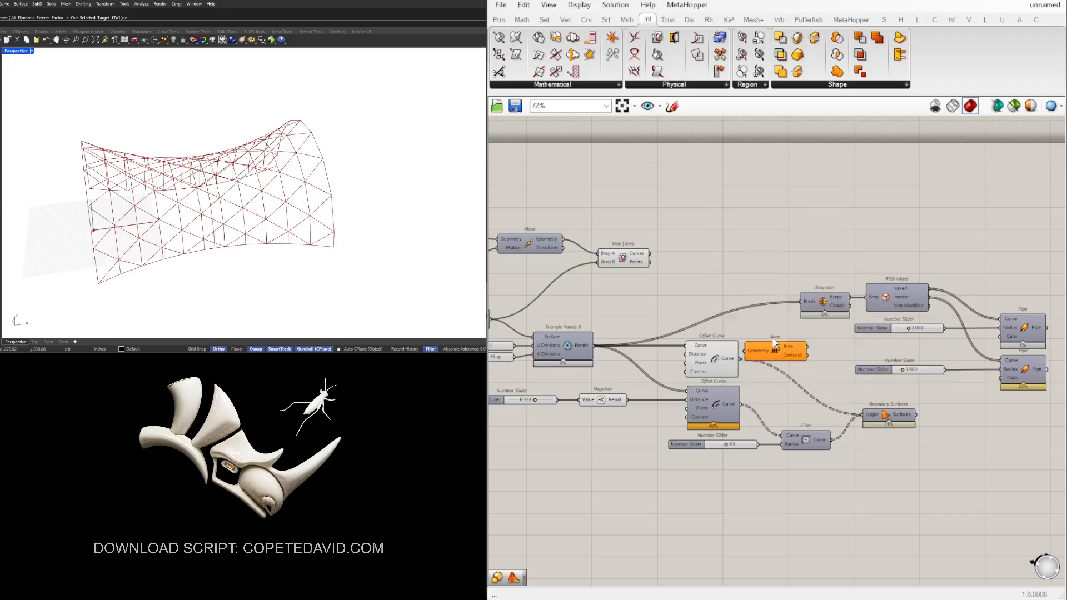
{"action": "left_click_drag", "start_coordinate": [739, 359], "coordinate": [797, 334]}
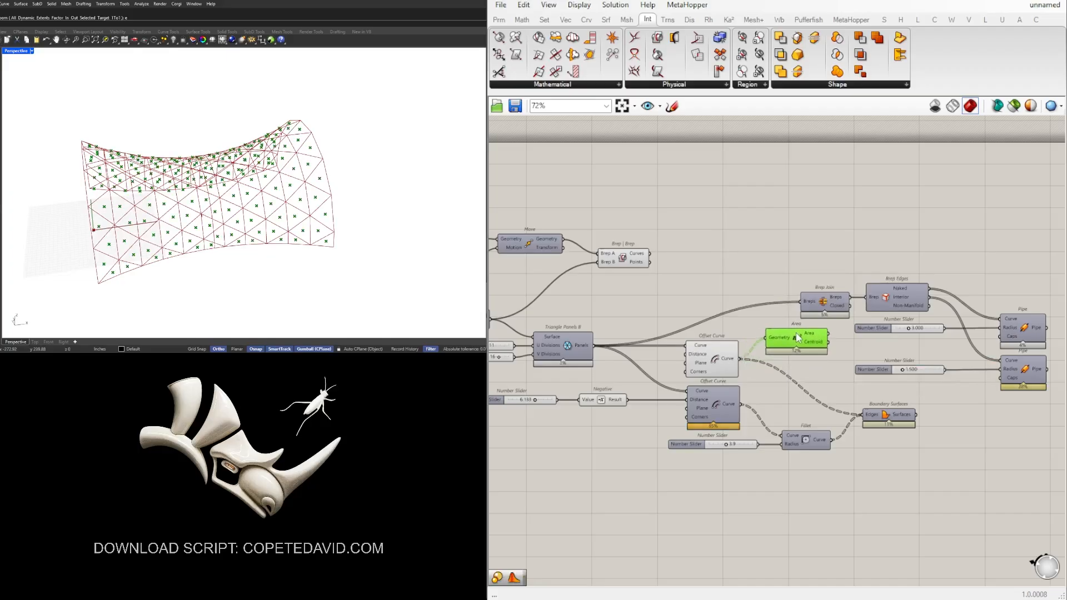
Shift the Brep Join, Brep Edges, Pipe components and their radius sliders aside and place the Area component above them
{"action": "right_click_drag", "start_coordinate": [968, 305], "coordinate": [854, 293]}
{"action": "left_click_drag", "start_coordinate": [988, 450], "coordinate": [734, 241]}
{"action": "left_click", "coordinate": [832, 219]}
{"action": "scroll", "coordinate": [701, 308], "scroll_direction": "up", "scroll_amount": 1}
{"action": "scroll", "coordinate": [700, 308], "scroll_direction": "down", "scroll_amount": 1}
{"action": "right_click_drag", "start_coordinate": [865, 370], "coordinate": [949, 378]}
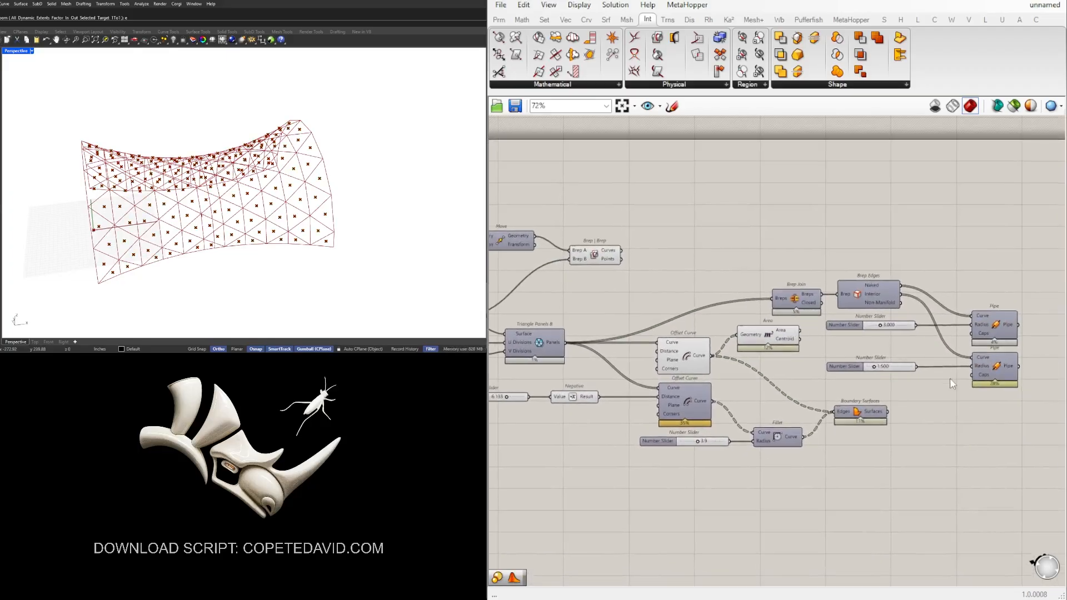
{"action": "left_click_drag", "start_coordinate": [776, 336], "coordinate": [797, 273]}
{"action": "right_click_drag", "start_coordinate": [1019, 361], "coordinate": [934, 353]}
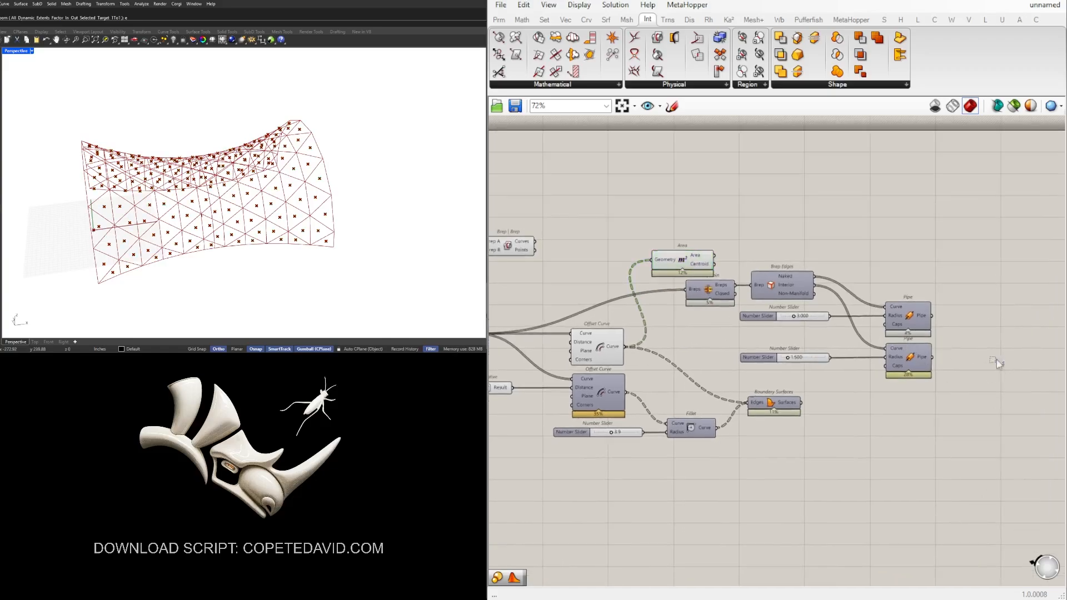
{"action": "left_click_drag", "start_coordinate": [998, 363], "coordinate": [859, 308]}
{"action": "left_click_drag", "start_coordinate": [684, 260], "coordinate": [736, 262]}
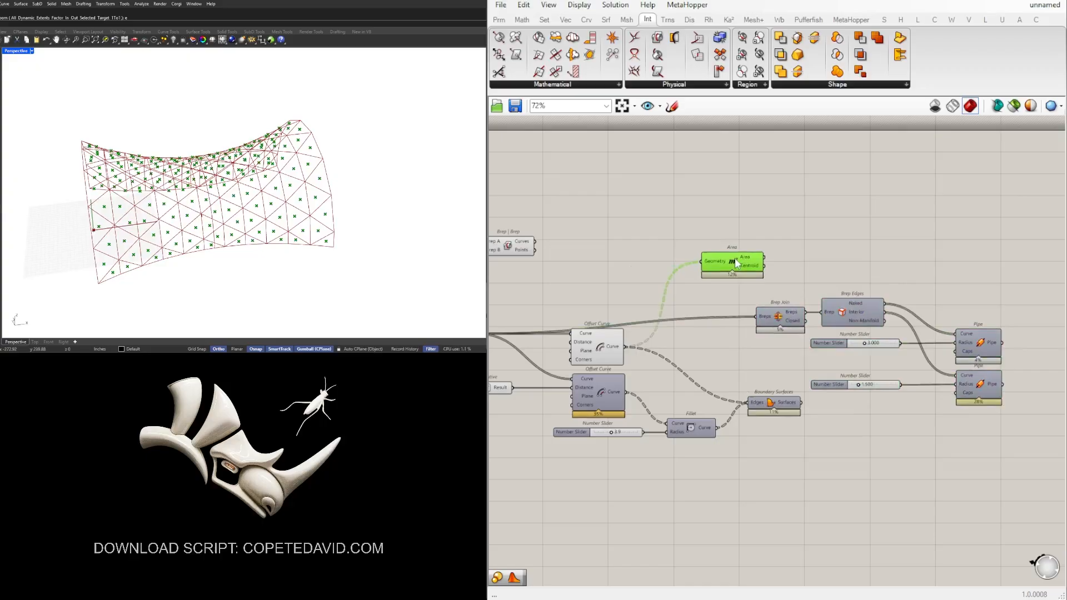
Add a Curve Closest Point component to the upper right of the Area component
{"action": "left_click", "coordinate": [633, 236]}
{"action": "right_click_drag", "start_coordinate": [633, 236], "coordinate": [689, 258]}
{"action": "left_click", "coordinate": [897, 282]}
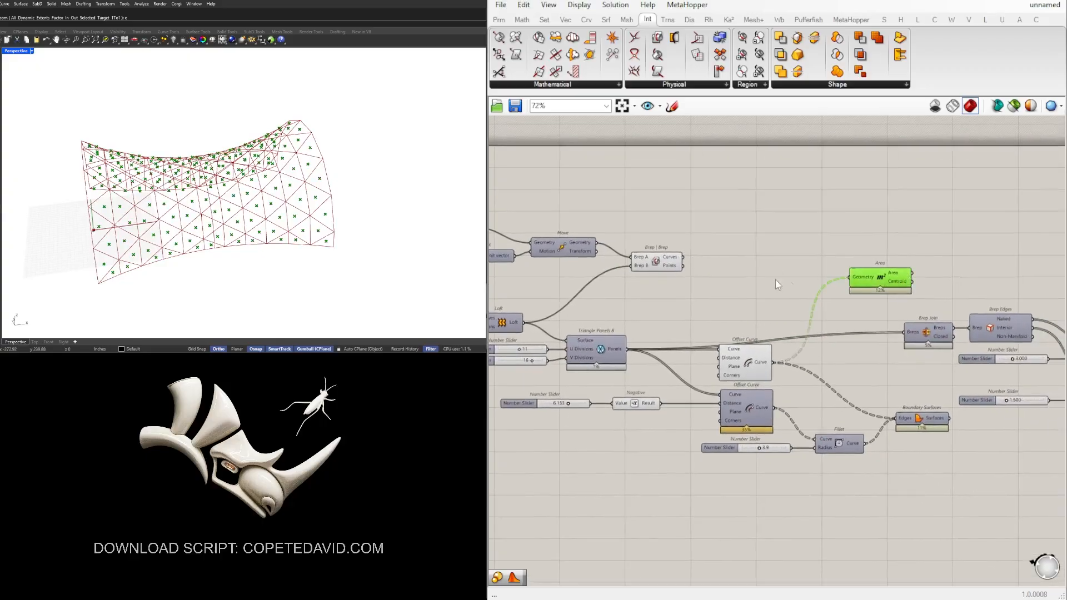
{"action": "left_click", "coordinate": [666, 265]}
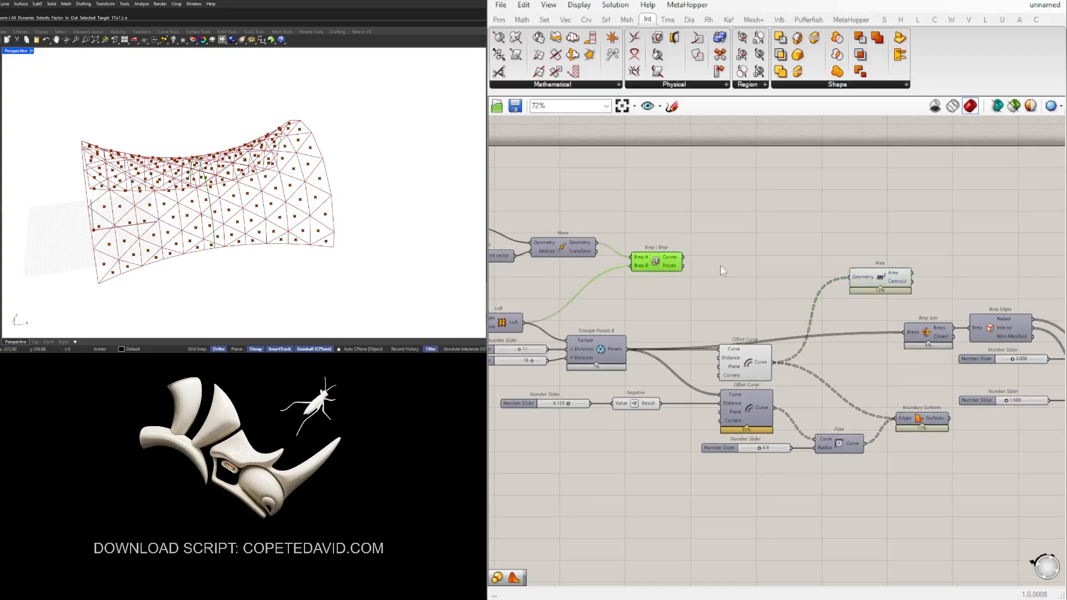
{"action": "double_click", "coordinate": [966, 255]}
{"action": "type", "text": "cur"}
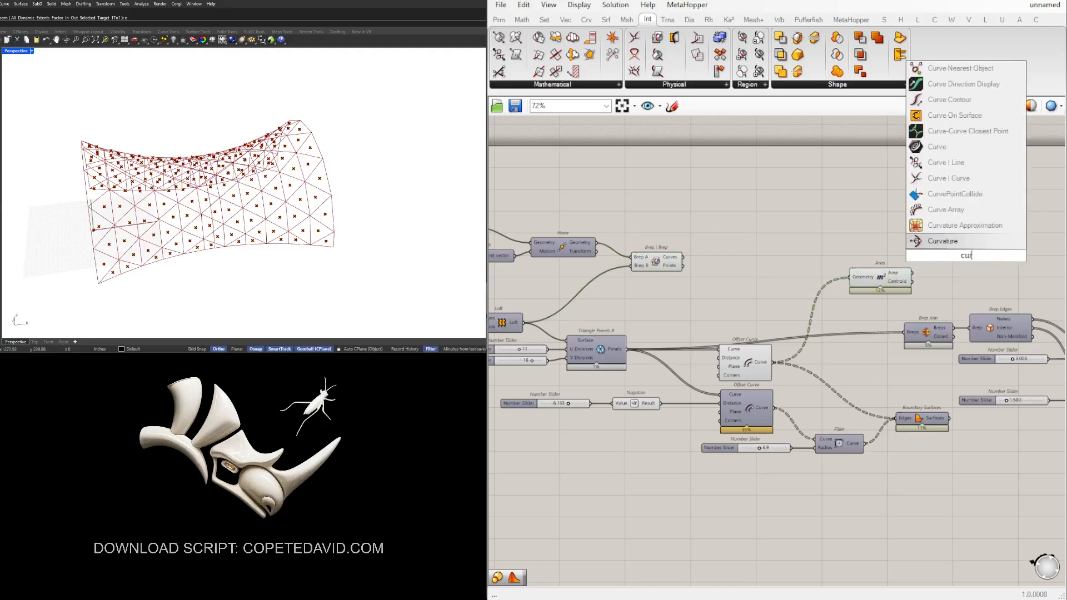
{"action": "type", "text": "vevclosest"}
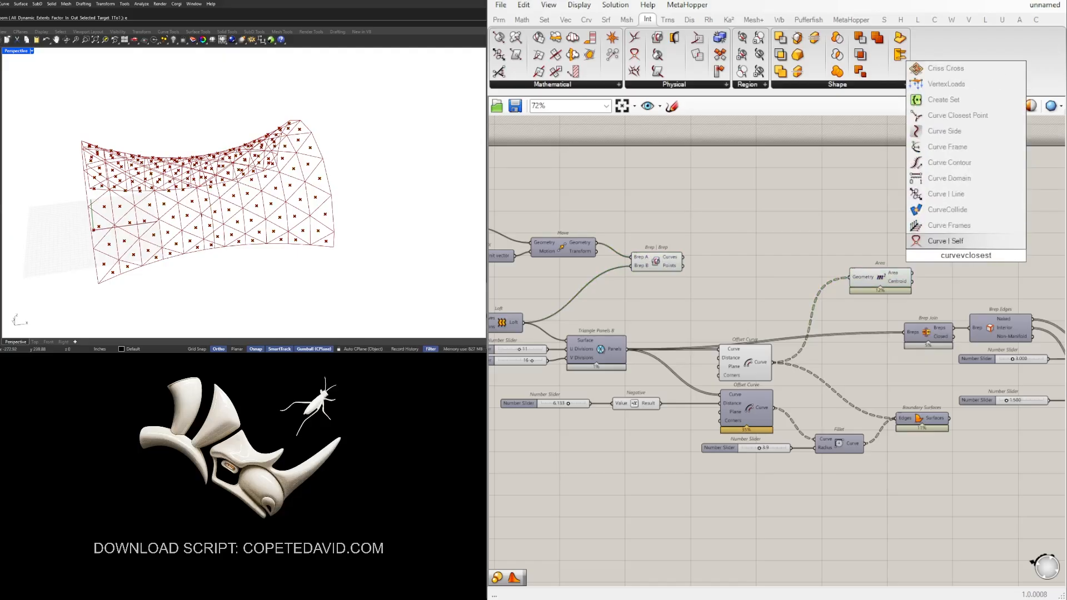
{"action": "left_click", "coordinate": [980, 115]}
{"action": "left_click_drag", "start_coordinate": [958, 257], "coordinate": [988, 244]}
{"action": "left_click_drag", "start_coordinate": [870, 296], "coordinate": [867, 298]}
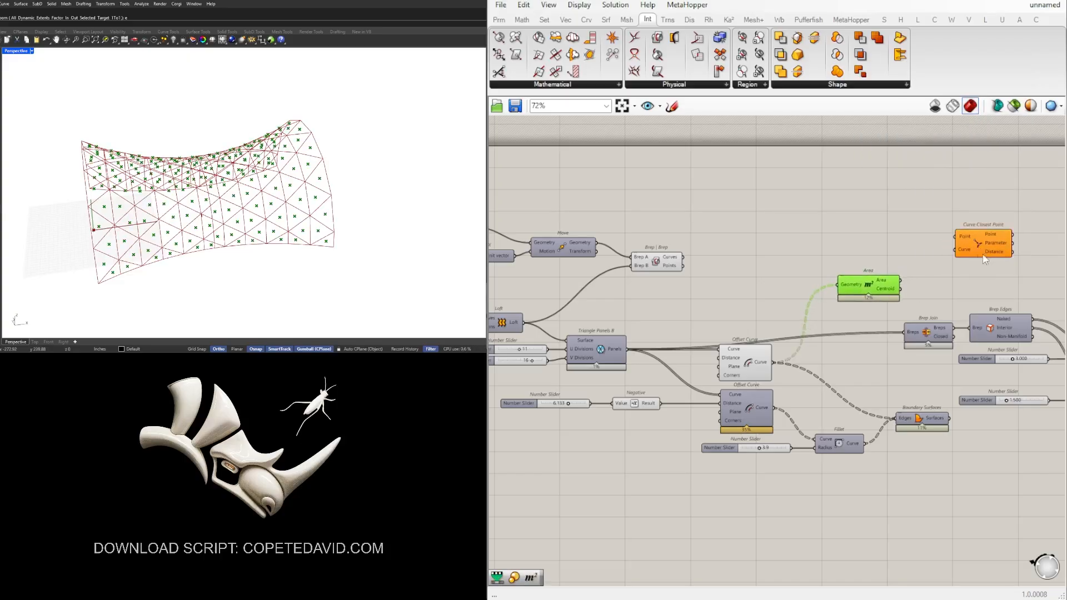
{"action": "left_click_drag", "start_coordinate": [985, 257], "coordinate": [988, 272]}
Connect the Area Centroid output to the Point input of Curve Closest Point and flatten the Centroid output
{"action": "left_click_drag", "start_coordinate": [900, 289], "coordinate": [979, 253]}
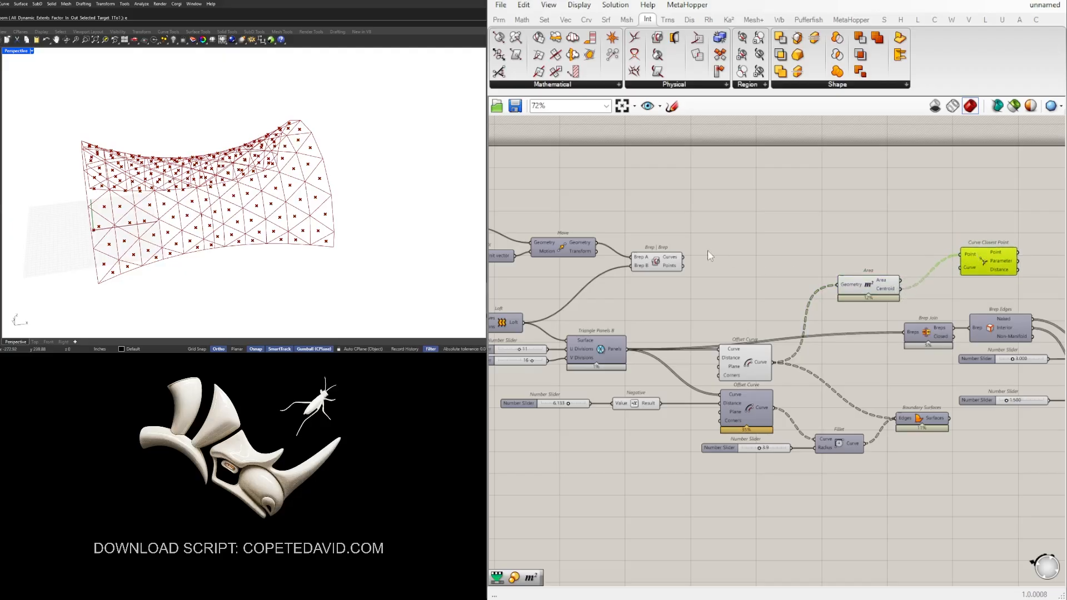
{"action": "right_click_drag", "start_coordinate": [915, 253], "coordinate": [834, 243]}
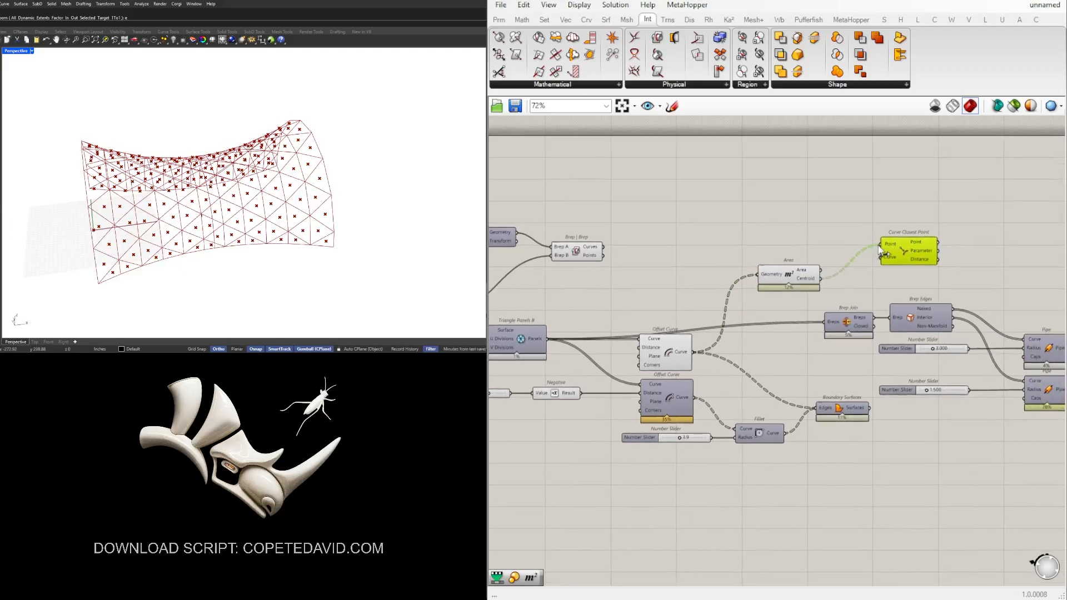
{"action": "right_click", "coordinate": [813, 282]}
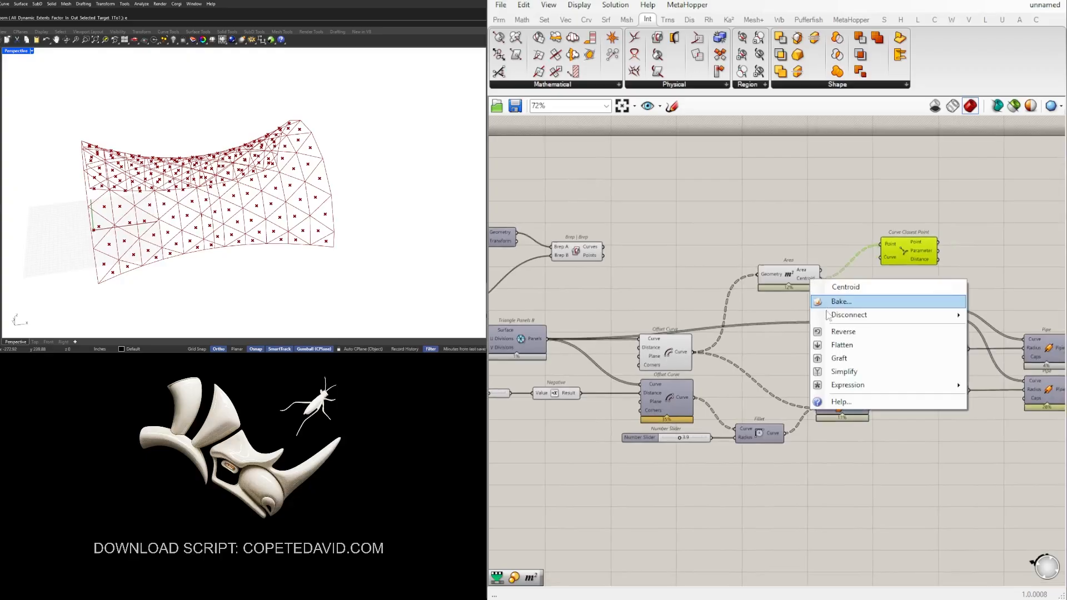
{"action": "left_click", "coordinate": [842, 345]}
{"action": "left_click_drag", "start_coordinate": [896, 261], "coordinate": [912, 257]}
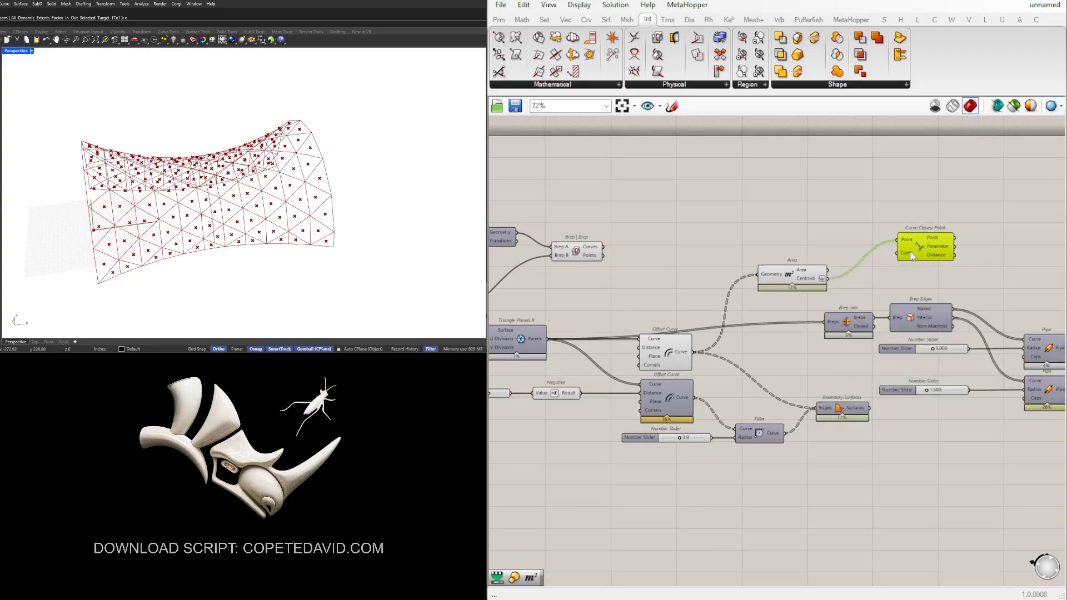
Connect the Brep | Brep Curves output to the Curve input of Curve Closest Point
{"action": "left_click_drag", "start_coordinate": [610, 254], "coordinate": [906, 240]}
{"action": "left_click", "coordinate": [916, 251]}
{"action": "right_click_drag", "start_coordinate": [1004, 266], "coordinate": [912, 253]}
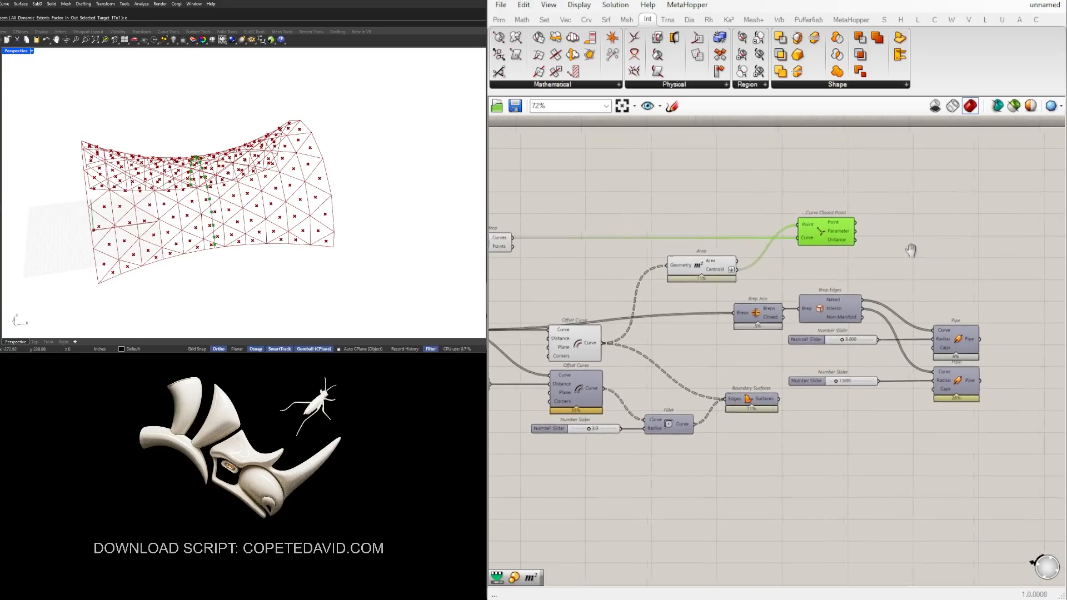
Inspect the Distance output values of the Curve Closest Point component
{"action": "right_click_drag", "start_coordinate": [771, 241], "coordinate": [855, 244]}
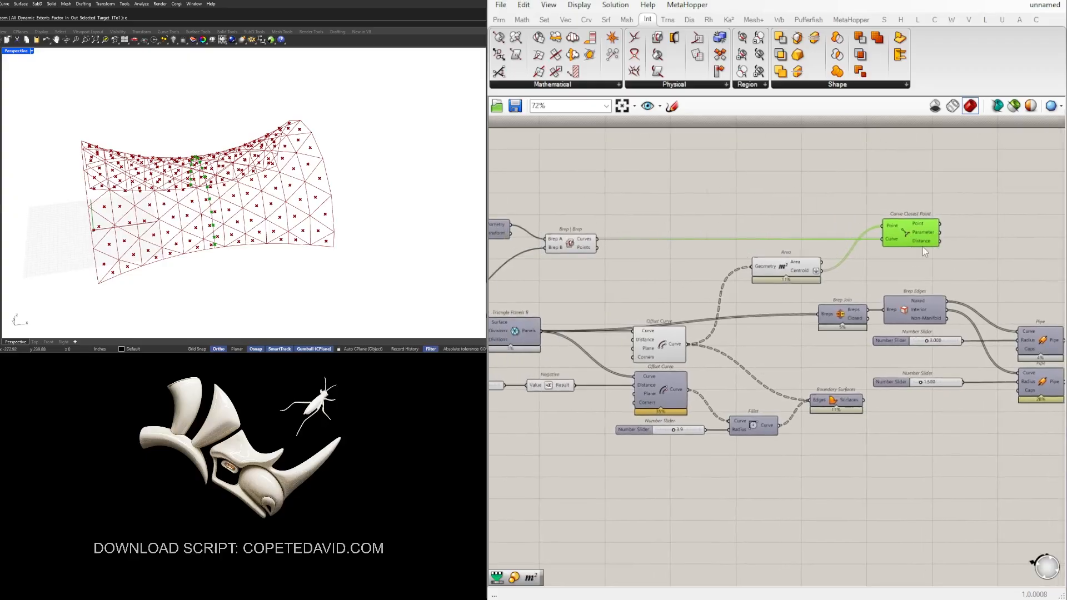
{"action": "scroll", "coordinate": [922, 246], "scroll_direction": "up", "scroll_amount": 2}
{"action": "mouse_move", "coordinate": [860, 248]}
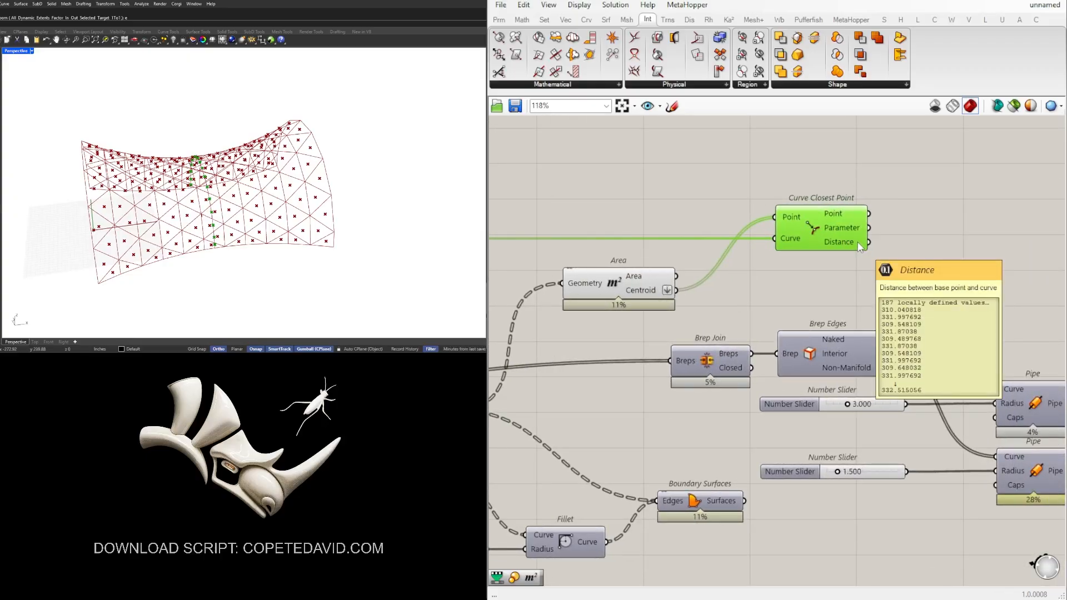
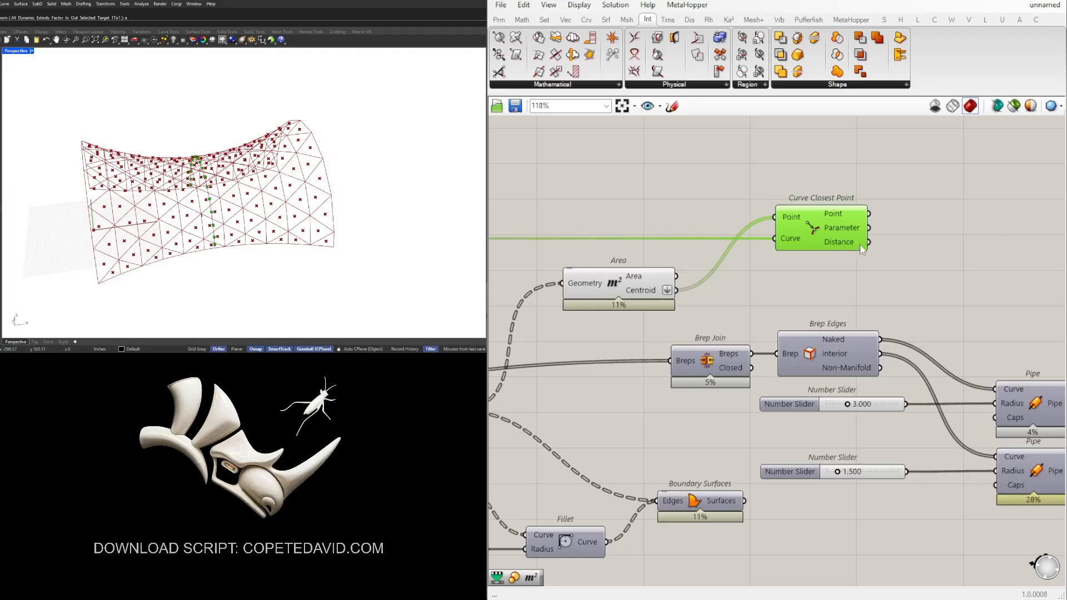
{"action": "scroll", "coordinate": [861, 261], "scroll_direction": "down", "scroll_amount": 2}
{"action": "left_click", "coordinate": [908, 275]}
{"action": "double_click", "coordinate": [908, 275]}
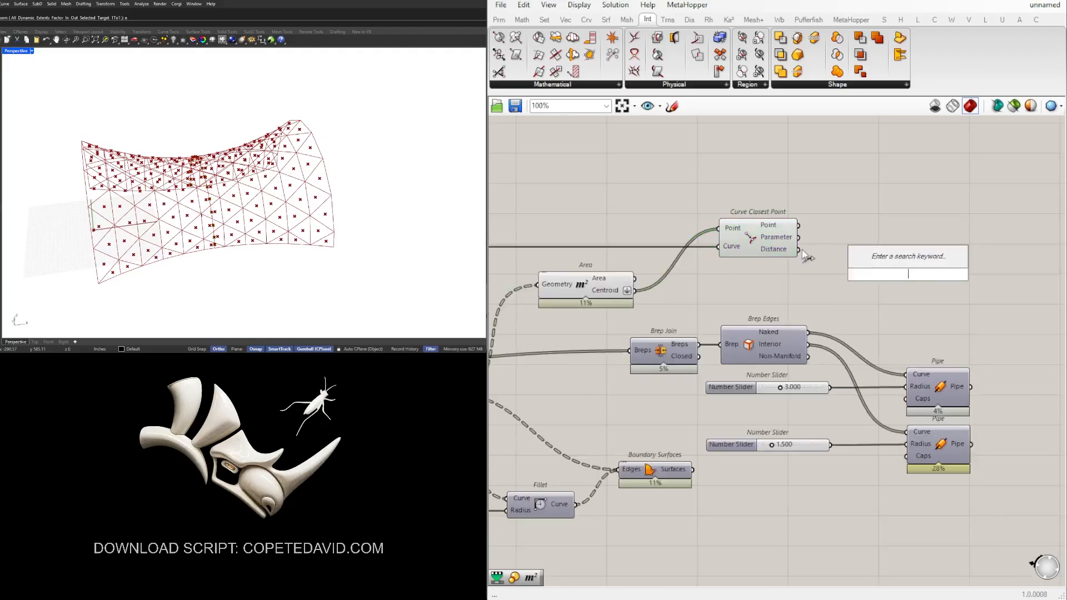
{"action": "left_click", "coordinate": [787, 251]}
{"action": "scroll", "coordinate": [864, 261], "scroll_direction": "up", "scroll_amount": 1}
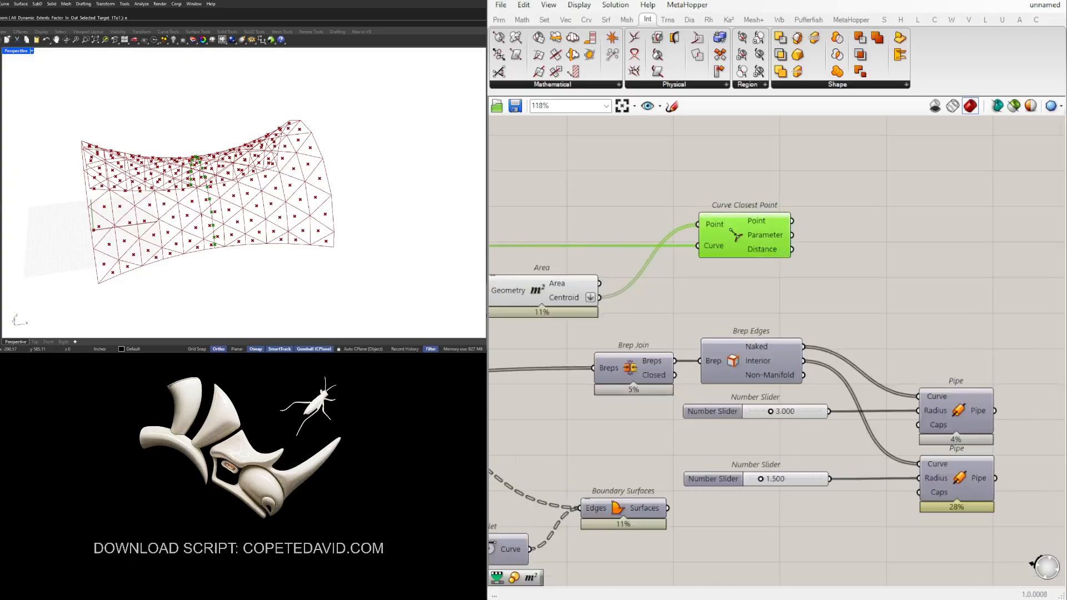
Add a Remap Numbers component beyond Curve Closest Point and connect the Distance output to its Value input
{"action": "double_click", "coordinate": [853, 288]}
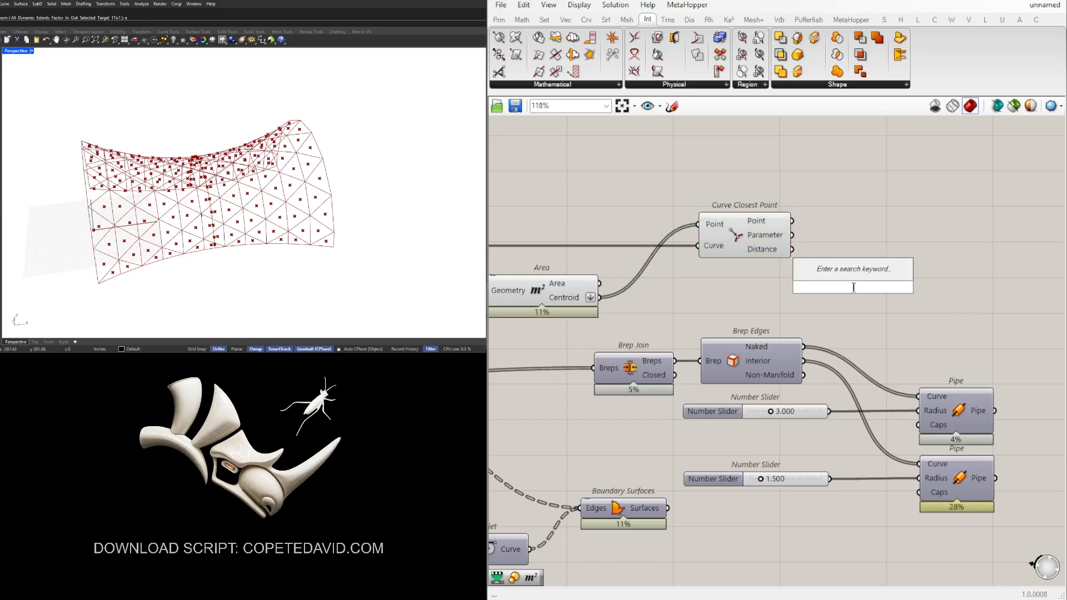
{"action": "type", "text": "remap"}
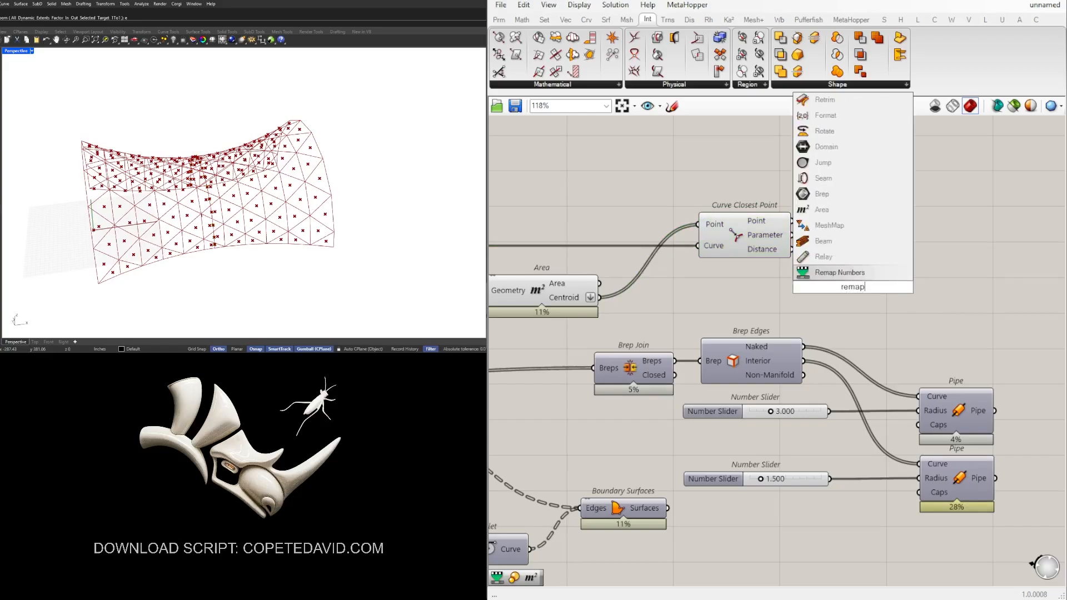
{"action": "key", "text": "Return"}
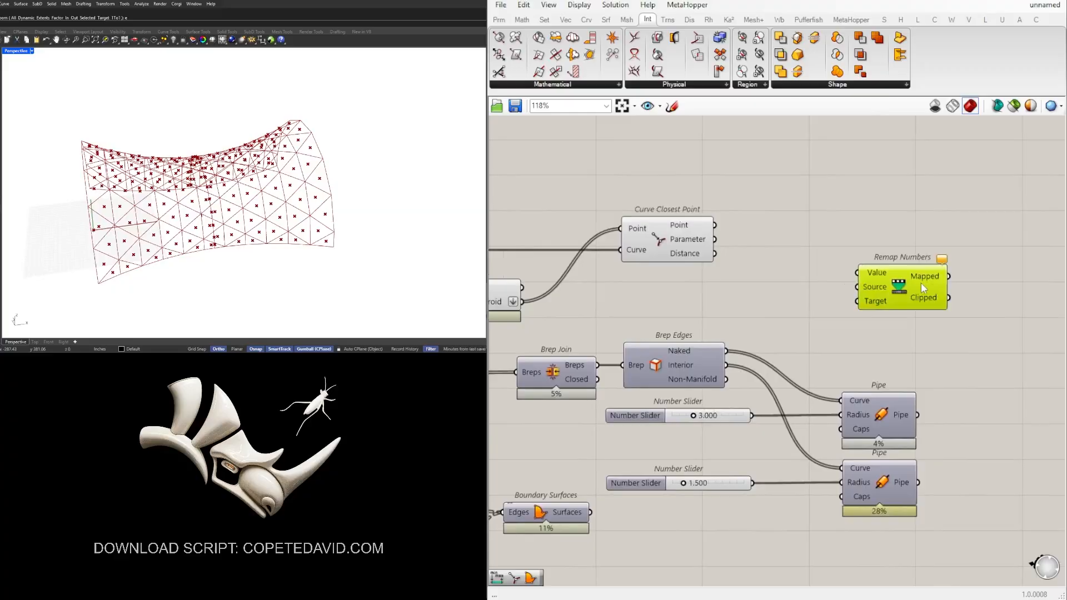
{"action": "left_click_drag", "start_coordinate": [925, 284], "coordinate": [921, 280]}
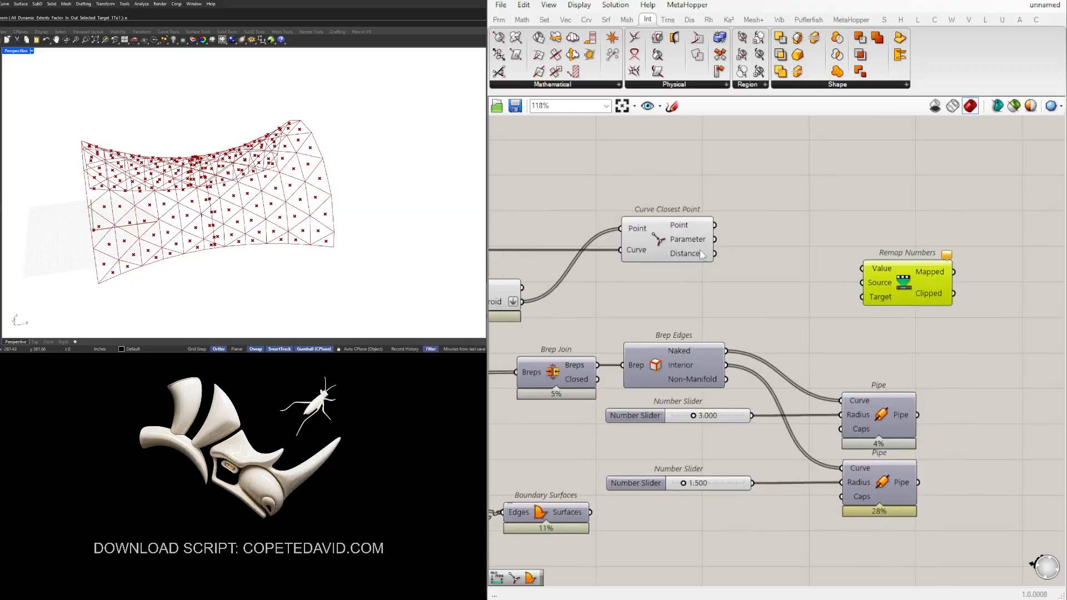
{"action": "mouse_move", "coordinate": [702, 255]}
{"action": "left_click_drag", "start_coordinate": [716, 255], "coordinate": [916, 282]}
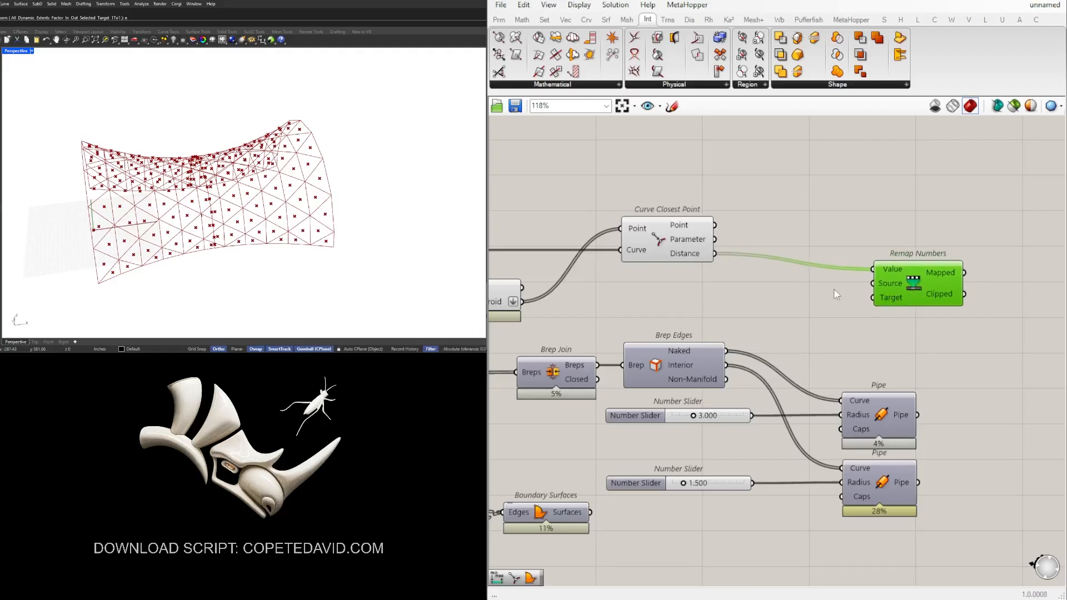
Add a Bounds component, feed it the Curve Closest Point Distance output, and connect its Domain output to the Source input of Remap Numbers
{"action": "double_click", "coordinate": [777, 285]}
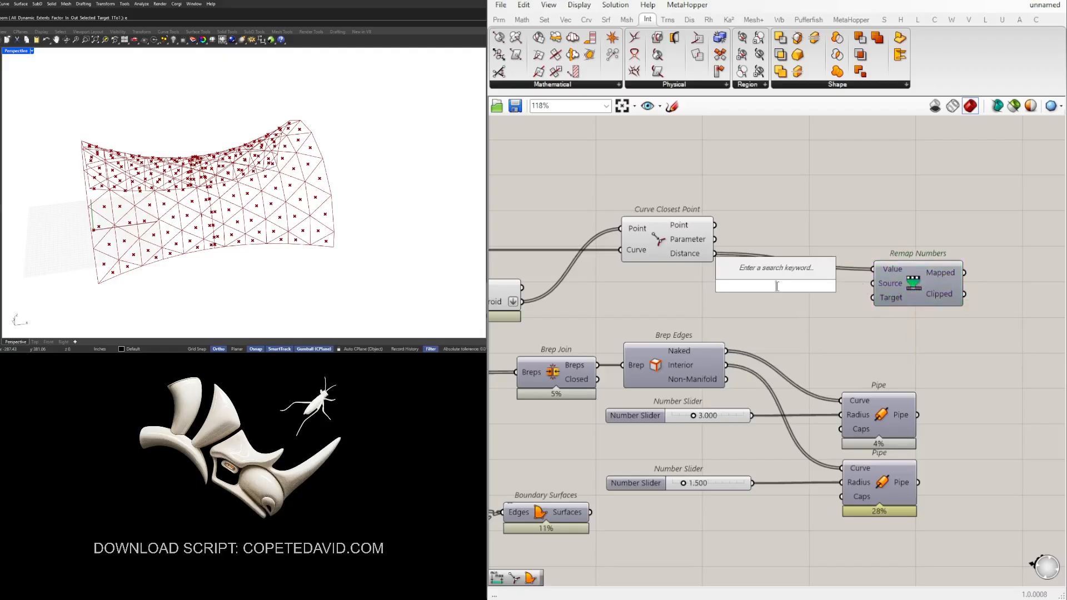
{"action": "type", "text": "bound"}
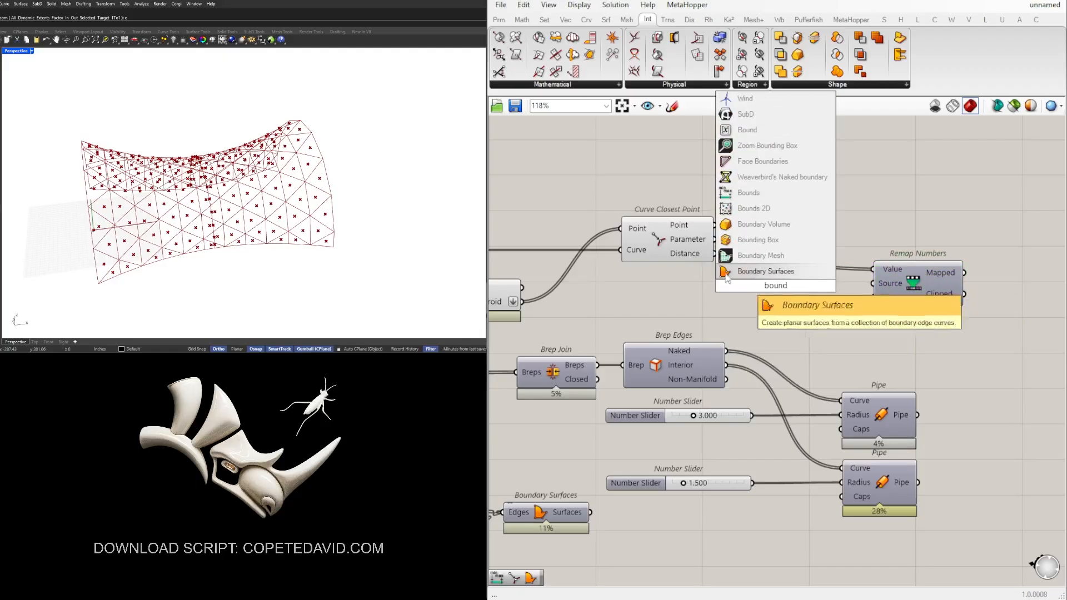
{"action": "left_click", "coordinate": [725, 192]}
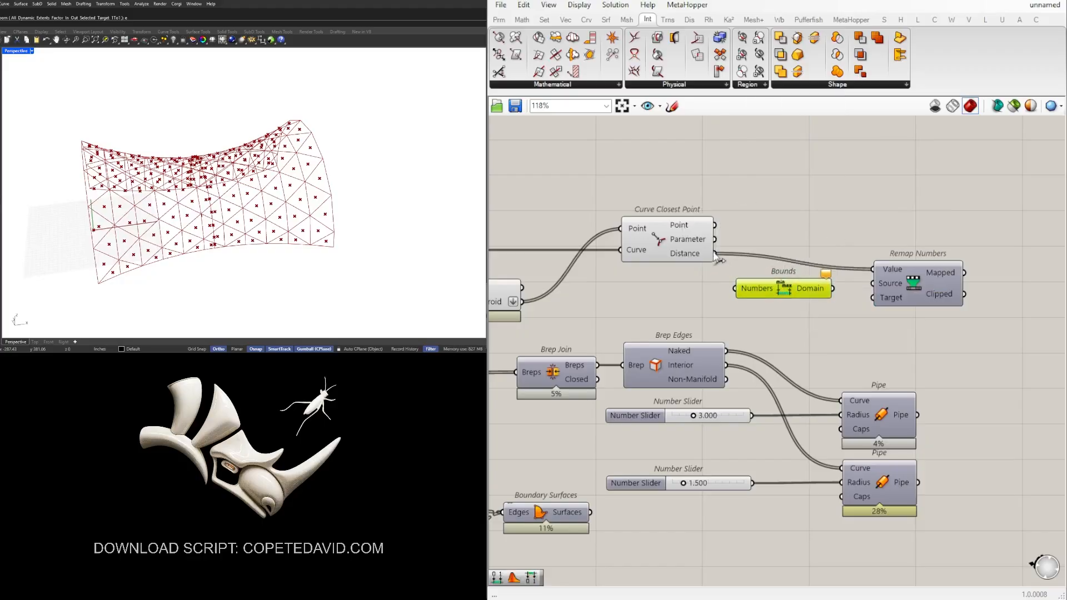
{"action": "left_click_drag", "start_coordinate": [716, 253], "coordinate": [735, 288]}
{"action": "mouse_move", "coordinate": [813, 291]}
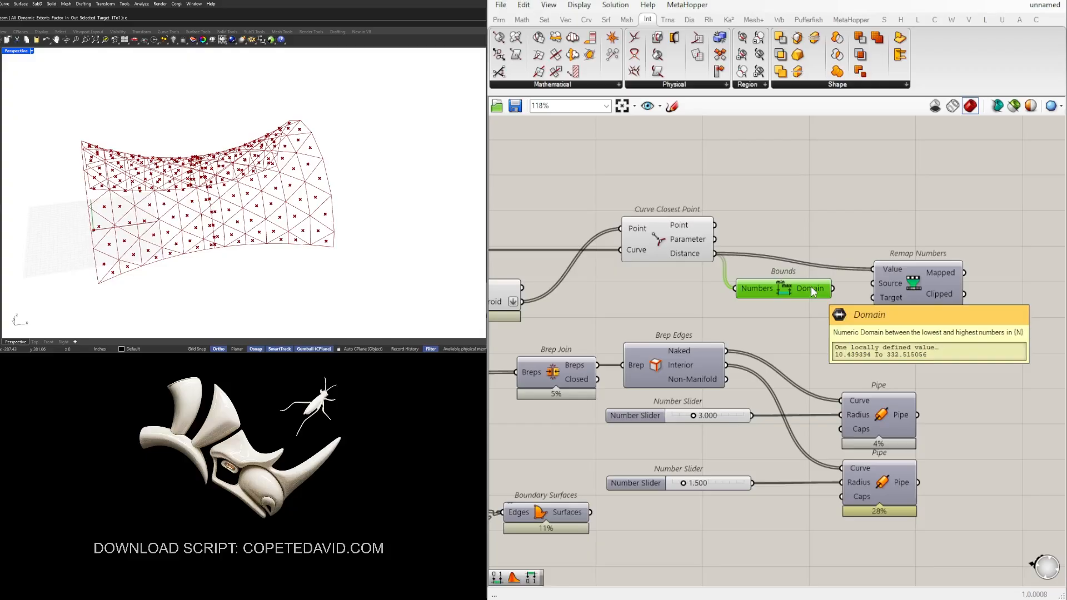
{"action": "left_click_drag", "start_coordinate": [833, 289], "coordinate": [934, 269]}
{"action": "left_click_drag", "start_coordinate": [814, 288], "coordinate": [821, 278]}
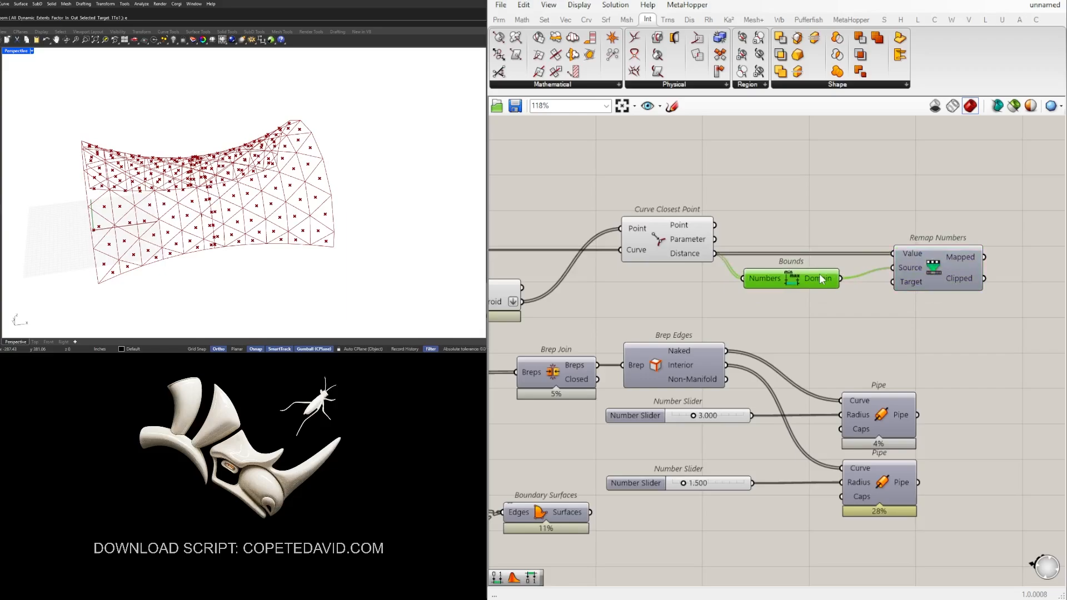
{"action": "mouse_move", "coordinate": [819, 273]}
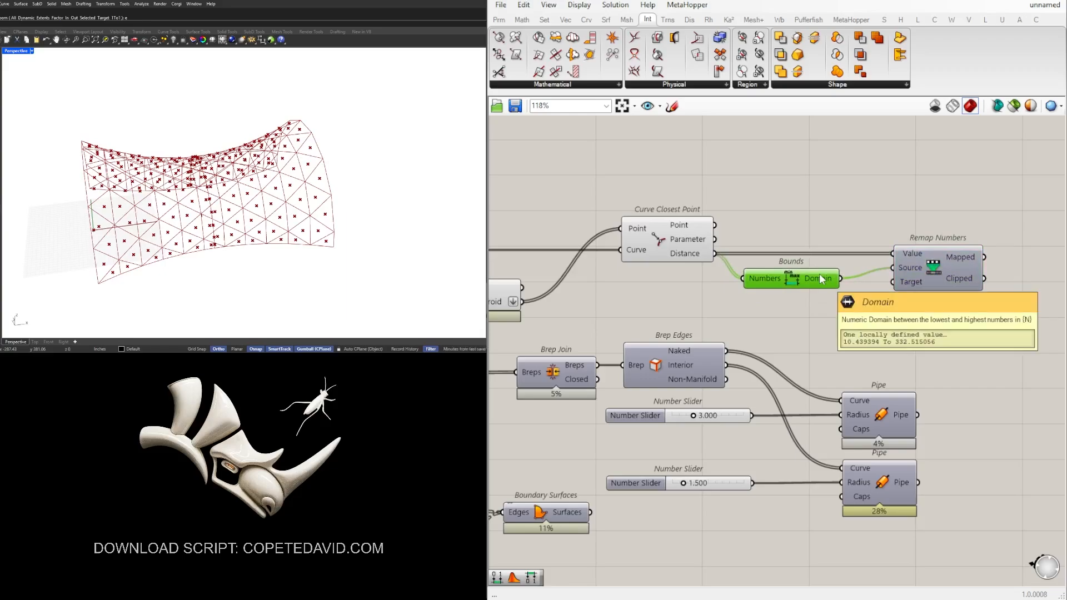
{"action": "double_click", "coordinate": [812, 321]}
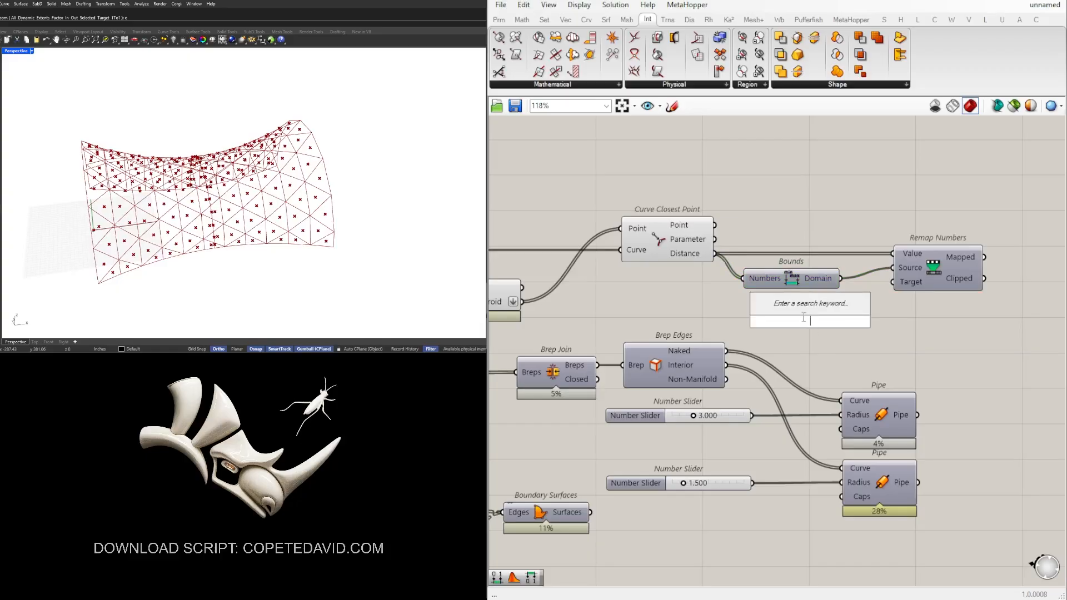
{"action": "type", "text": "boun"}
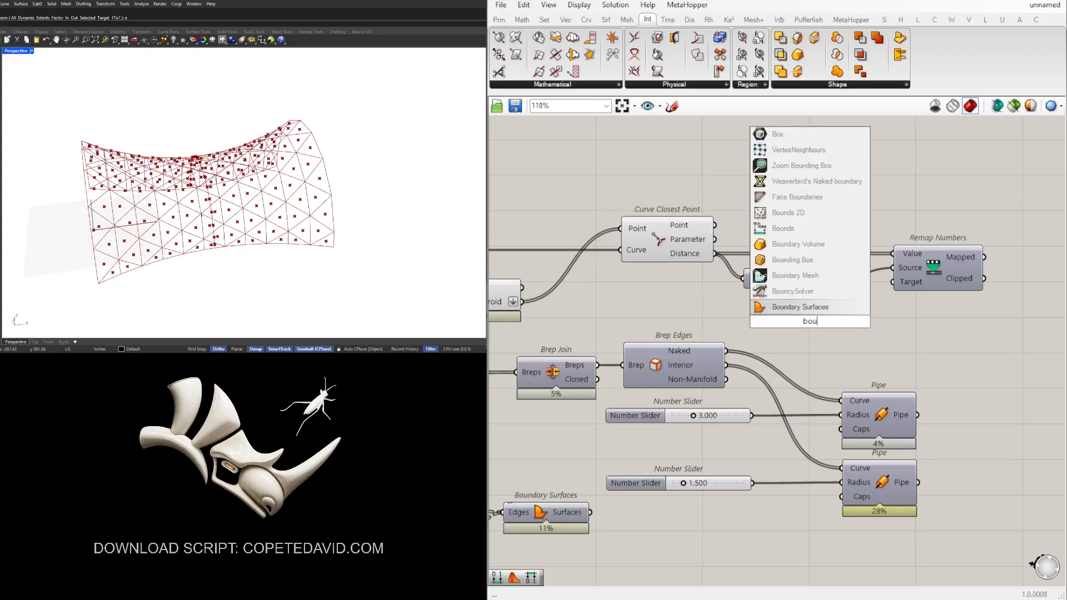
{"action": "left_click", "coordinate": [609, 285]}
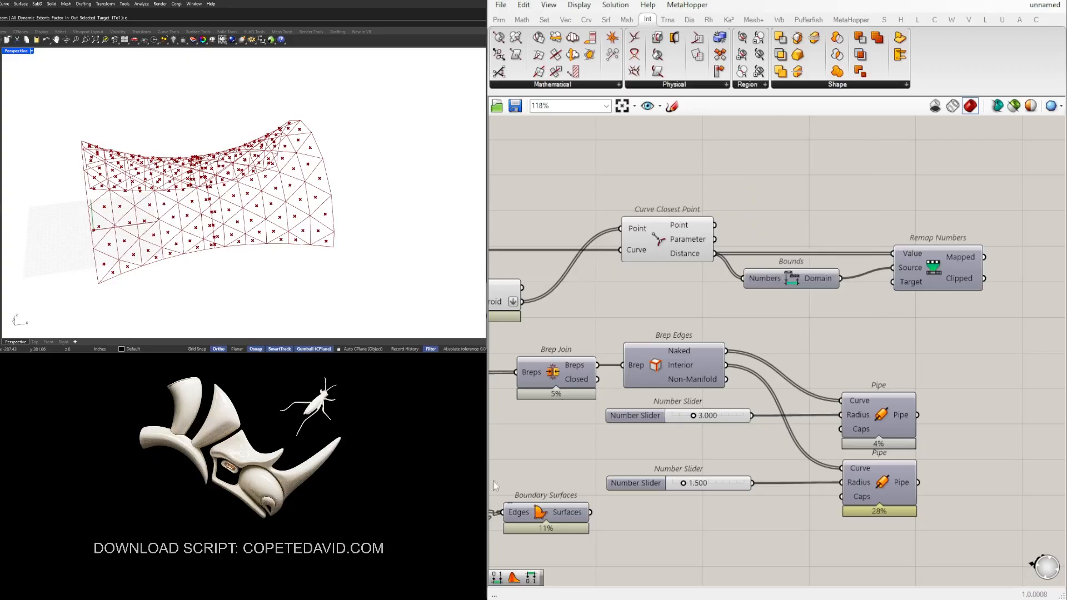
Add a one-dimensional Construct Domain component directly below the Bounds component
{"action": "double_click", "coordinate": [798, 332]}
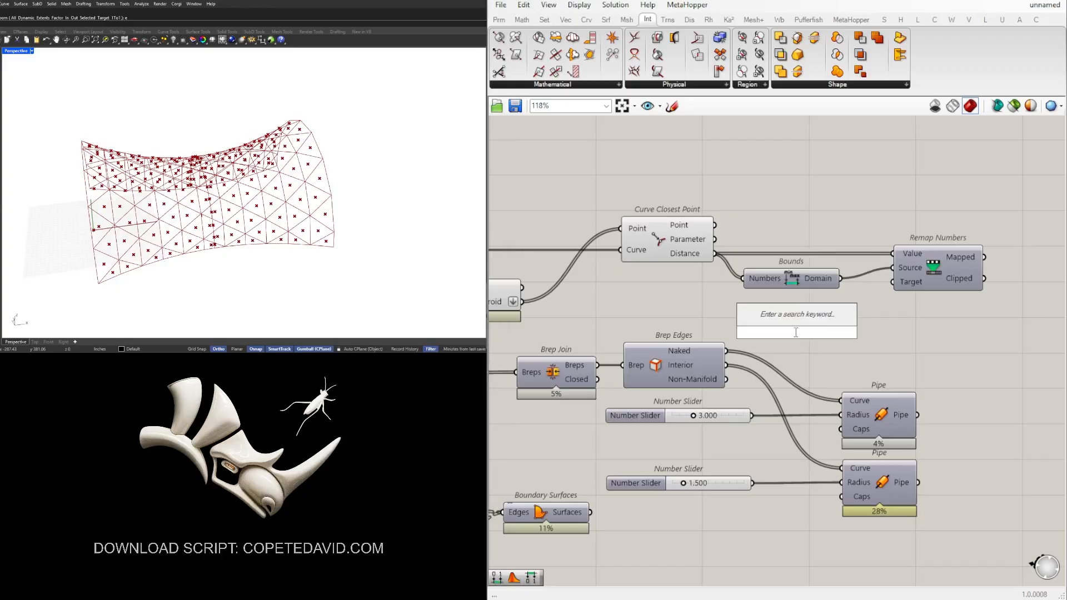
{"action": "type", "text": "construc"}
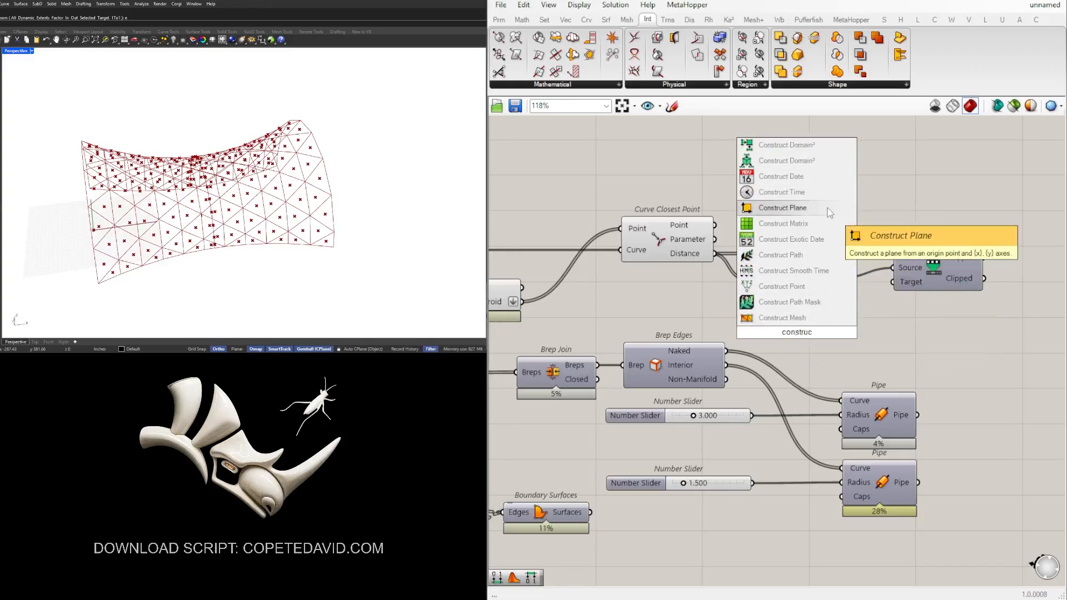
{"action": "type", "text": "tdomain"}
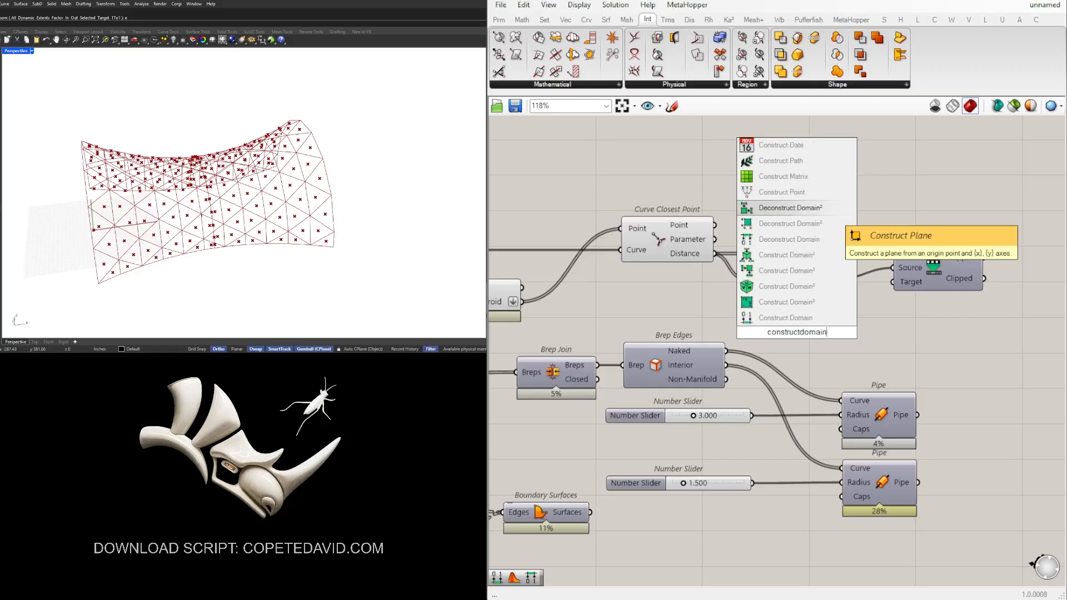
{"action": "left_click", "coordinate": [812, 318]}
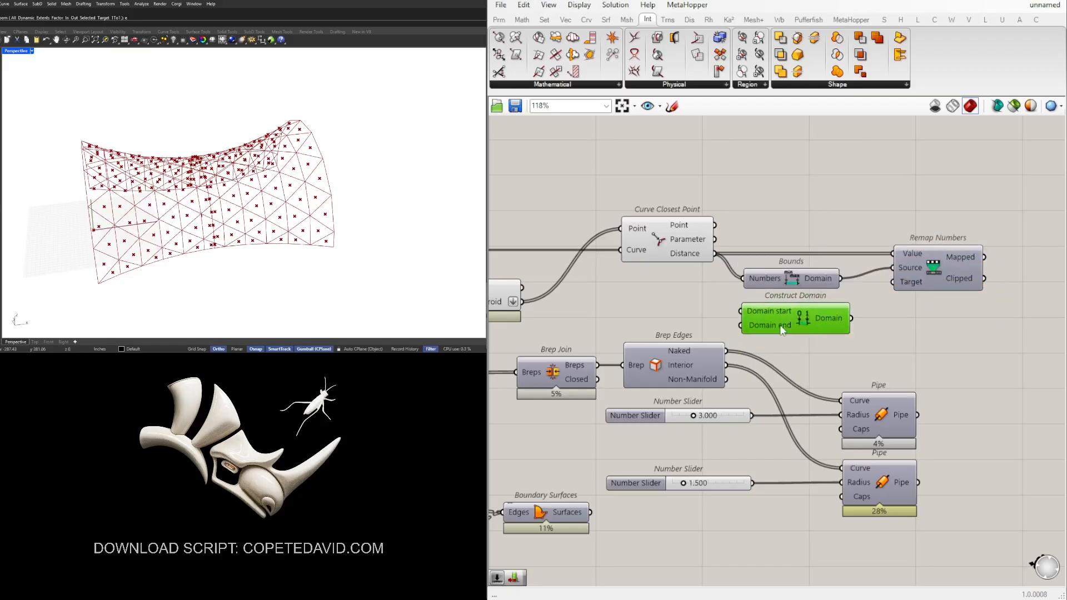
Start adding a component beside the Domain start and Domain end inputs of Construct Domain
{"action": "double_click", "coordinate": [663, 313]}
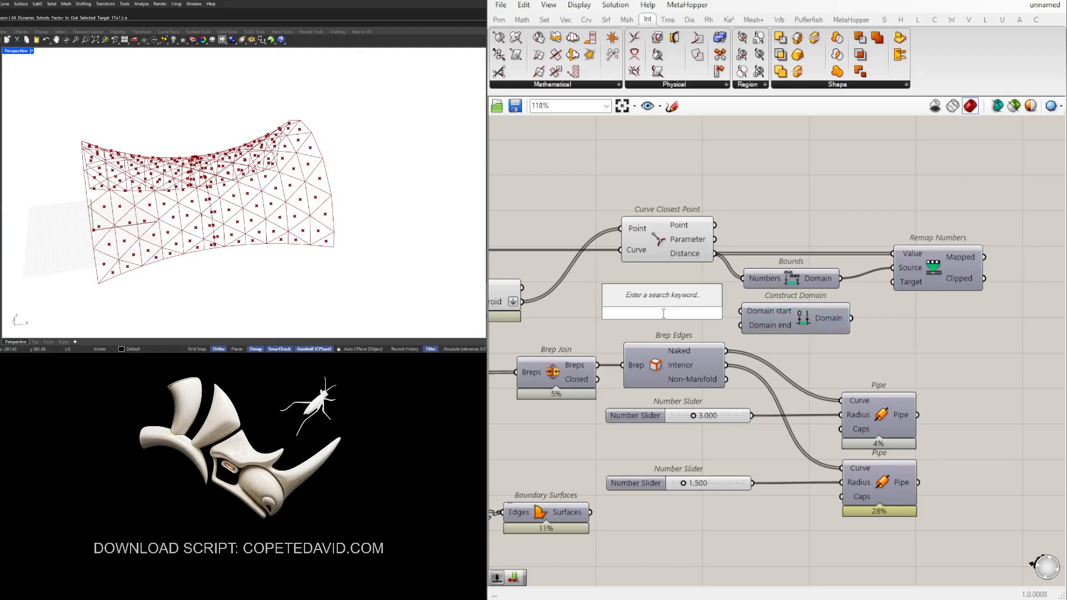
Add a number slider with the value 5.000 beside the Construct Domain component
{"action": "type", "text": "5.000"}
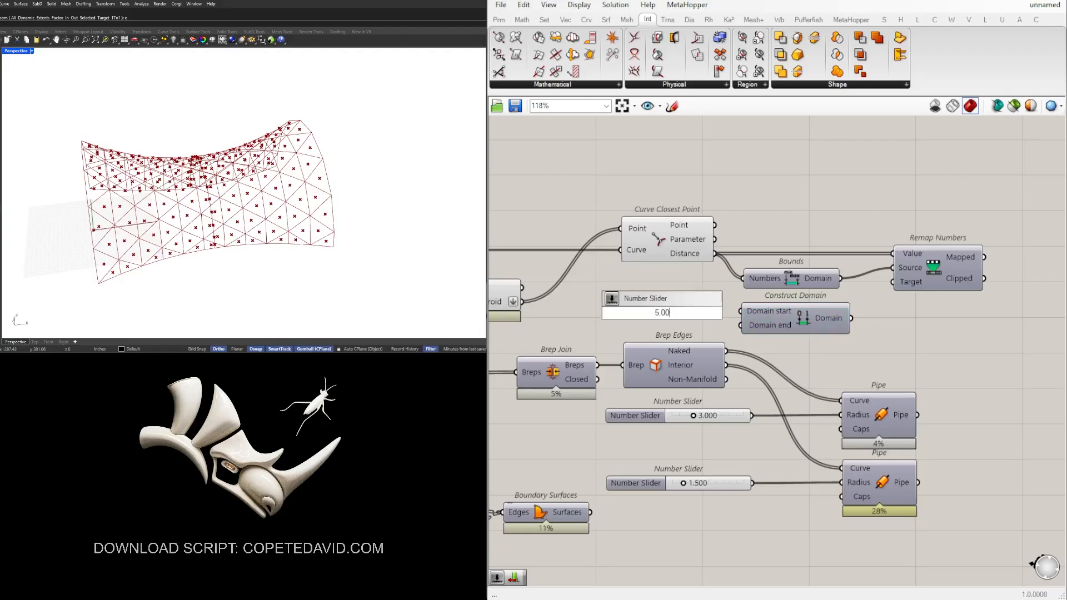
{"action": "key", "text": "Return"}
{"action": "scroll", "coordinate": [713, 310], "scroll_direction": "up", "scroll_amount": 2}
{"action": "left_click", "coordinate": [715, 311]}
{"action": "scroll", "coordinate": [817, 315], "scroll_direction": "down", "scroll_amount": 3}
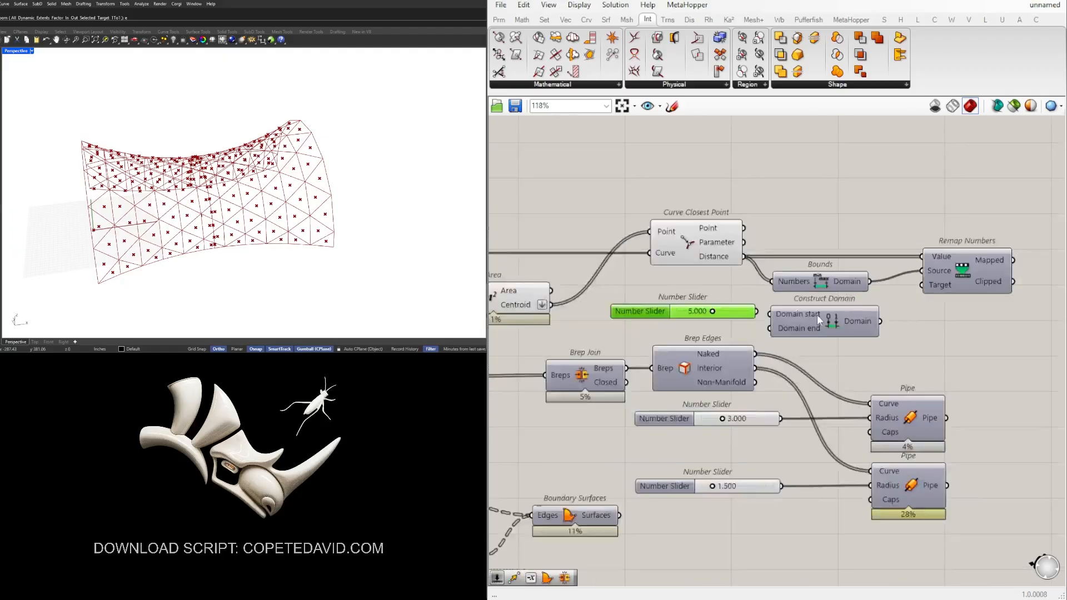
Feed Construct Domain's Domain start from the slider set to 1.131 and its Domain end from a duplicate slider set to 4.447
{"action": "left_click_drag", "start_coordinate": [928, 333], "coordinate": [859, 303]}
{"action": "scroll", "coordinate": [651, 304], "scroll_direction": "up", "scroll_amount": 3}
{"action": "left_click_drag", "start_coordinate": [696, 309], "coordinate": [686, 299]}
{"action": "left_click_drag", "start_coordinate": [685, 299], "coordinate": [734, 312], "text": "alt"}
{"action": "left_click_drag", "start_coordinate": [704, 325], "coordinate": [728, 338]}
{"action": "left_click_drag", "start_coordinate": [644, 299], "coordinate": [638, 325]}
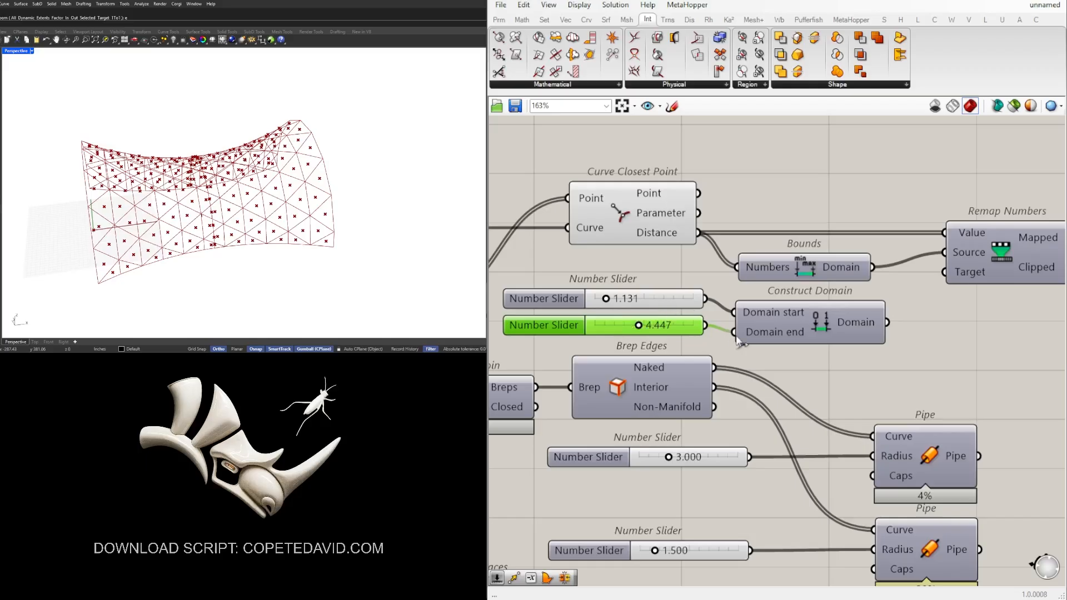
{"action": "left_click_drag", "start_coordinate": [775, 323], "coordinate": [774, 316]}
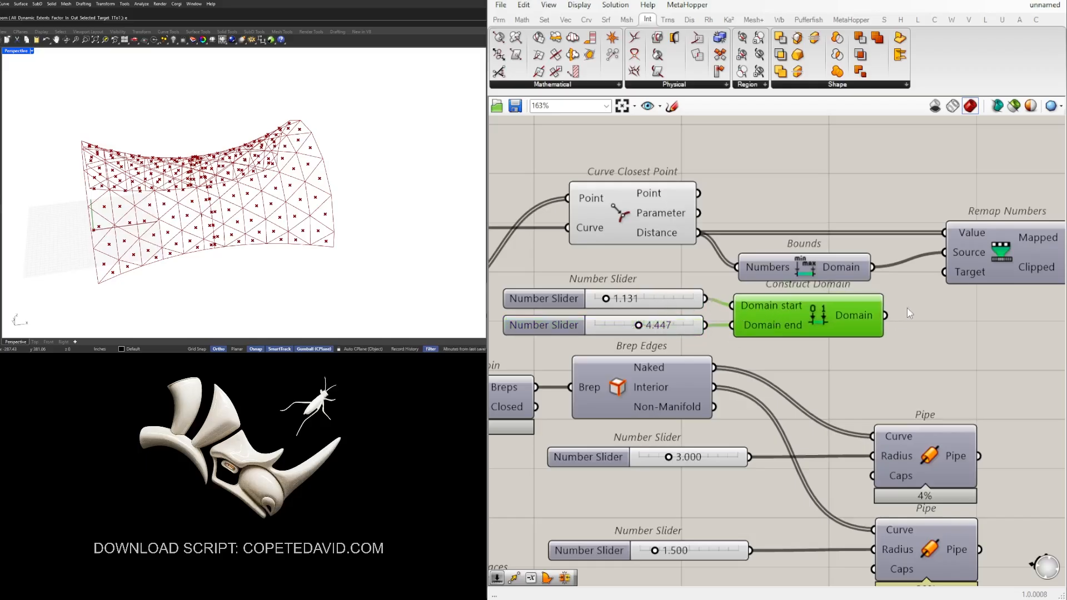
Connect the Domain output of Construct Domain to the Target input of Remap Numbers
{"action": "right_click_drag", "start_coordinate": [907, 310], "coordinate": [799, 311]}
{"action": "left_click_drag", "start_coordinate": [777, 317], "coordinate": [851, 272]}
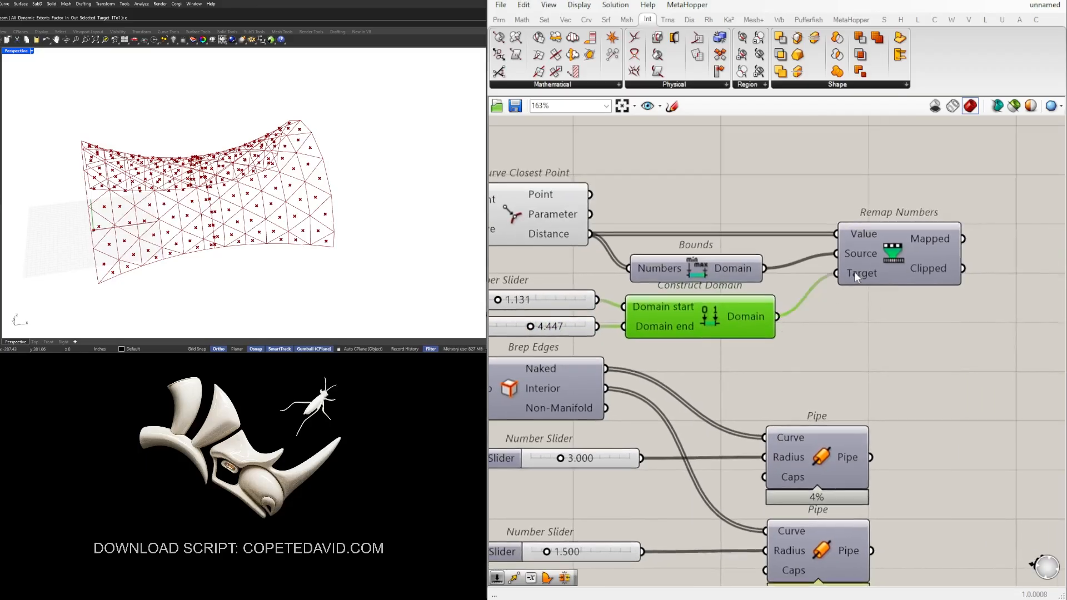
{"action": "left_click", "coordinate": [981, 330]}
{"action": "scroll", "coordinate": [977, 223], "scroll_direction": "down", "scroll_amount": 1}
{"action": "right_click_drag", "start_coordinate": [932, 238], "coordinate": [855, 243]}
{"action": "mouse_move", "coordinate": [856, 241]}
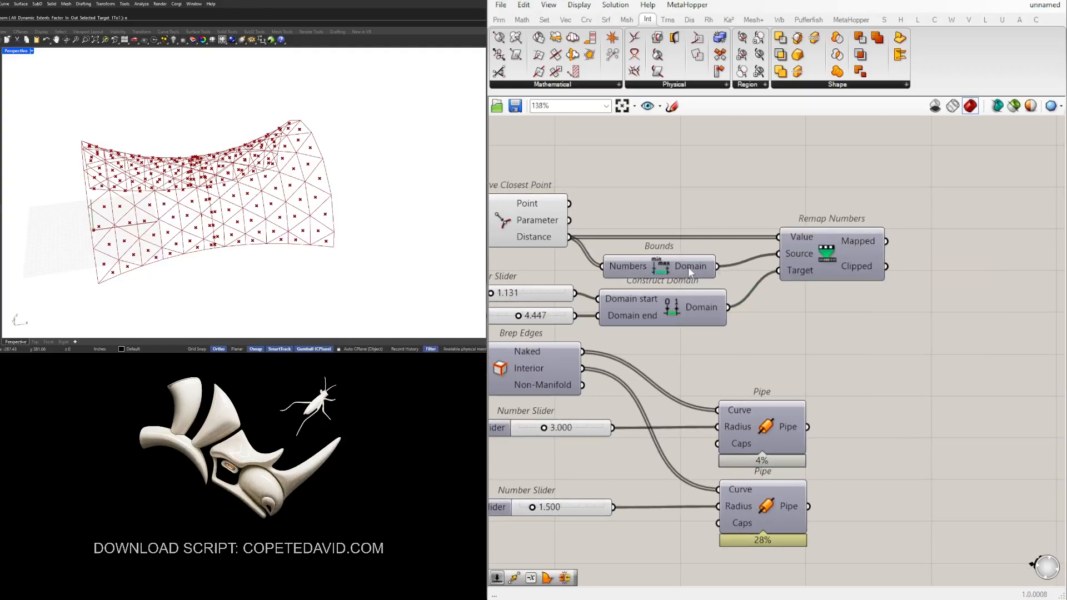
Check the range of the Mapped output with a temporary copy of the Bounds component, and delete that copy
{"action": "left_click_drag", "start_coordinate": [689, 270], "coordinate": [1001, 250], "text": "alt"}
{"action": "left_click_drag", "start_coordinate": [886, 243], "coordinate": [945, 239]}
{"action": "right_click_drag", "start_coordinate": [945, 239], "coordinate": [997, 240]}
{"action": "mouse_move", "coordinate": [896, 252]}
{"action": "scroll", "coordinate": [893, 247], "scroll_direction": "down", "scroll_amount": 1}
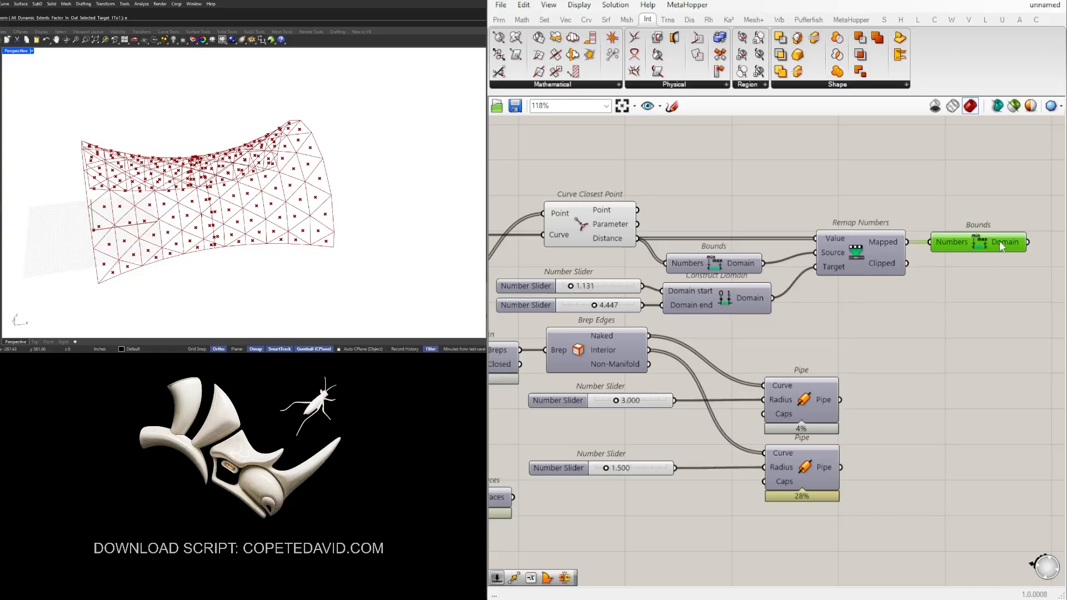
{"action": "mouse_move", "coordinate": [999, 241]}
{"action": "mouse_move", "coordinate": [742, 262]}
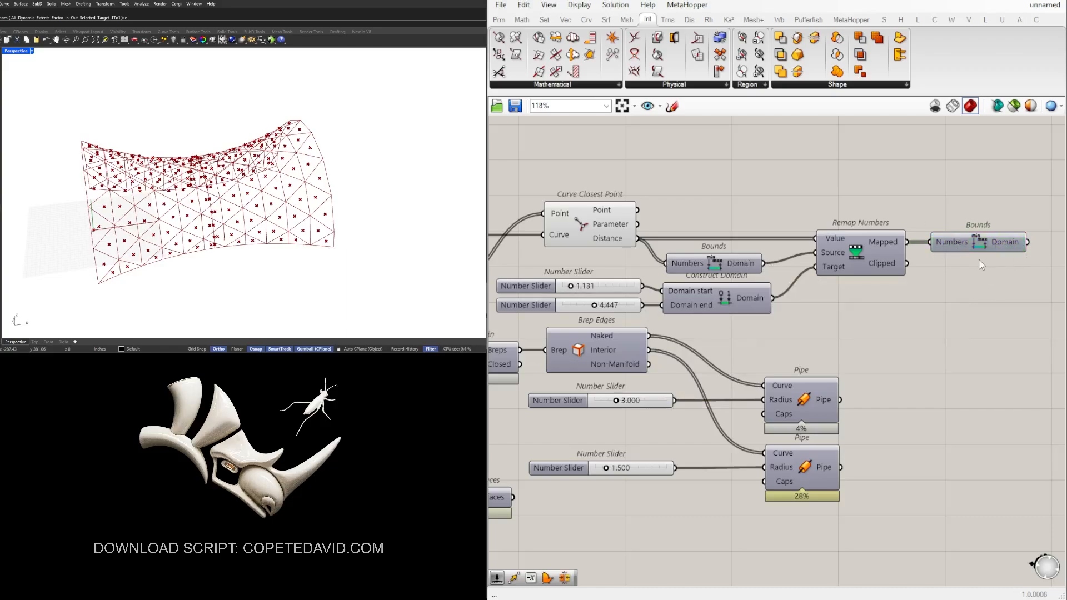
{"action": "key", "text": "Delete"}
Move the Negative component closer to the Distance input of the lower Offset Curve
{"action": "scroll", "coordinate": [1001, 264], "scroll_direction": "down", "scroll_amount": 3}
{"action": "scroll", "coordinate": [924, 364], "scroll_direction": "down", "scroll_amount": 1}
{"action": "right_click_drag", "start_coordinate": [738, 434], "coordinate": [851, 411]}
{"action": "right_click_drag", "start_coordinate": [597, 366], "coordinate": [649, 333]}
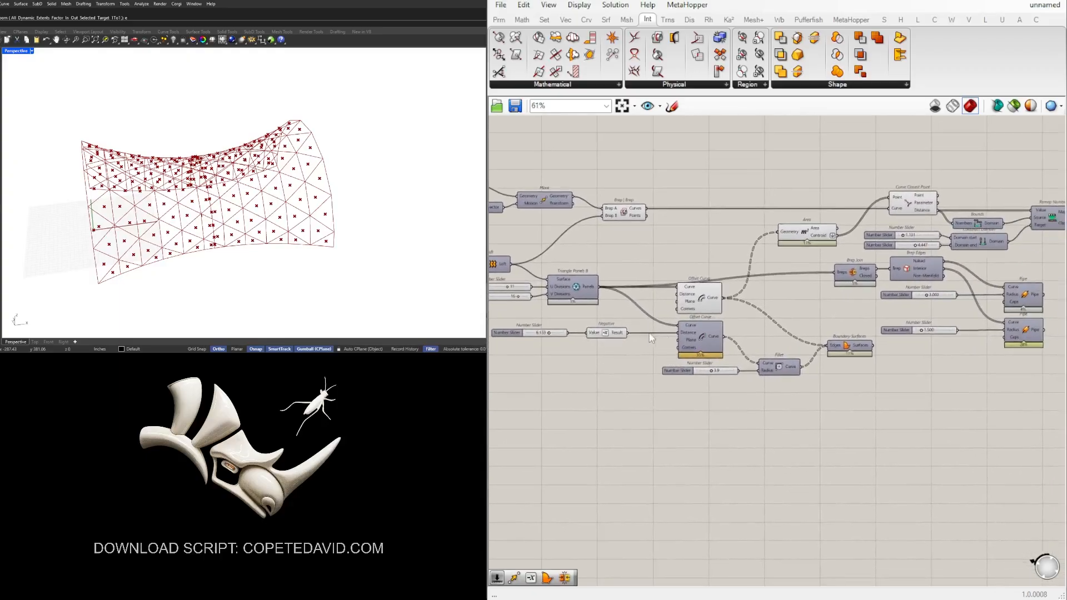
{"action": "right_click_drag", "start_coordinate": [770, 367], "coordinate": [747, 372]}
{"action": "scroll", "coordinate": [747, 371], "scroll_direction": "down", "scroll_amount": 1}
{"action": "scroll", "coordinate": [678, 330], "scroll_direction": "up", "scroll_amount": 3}
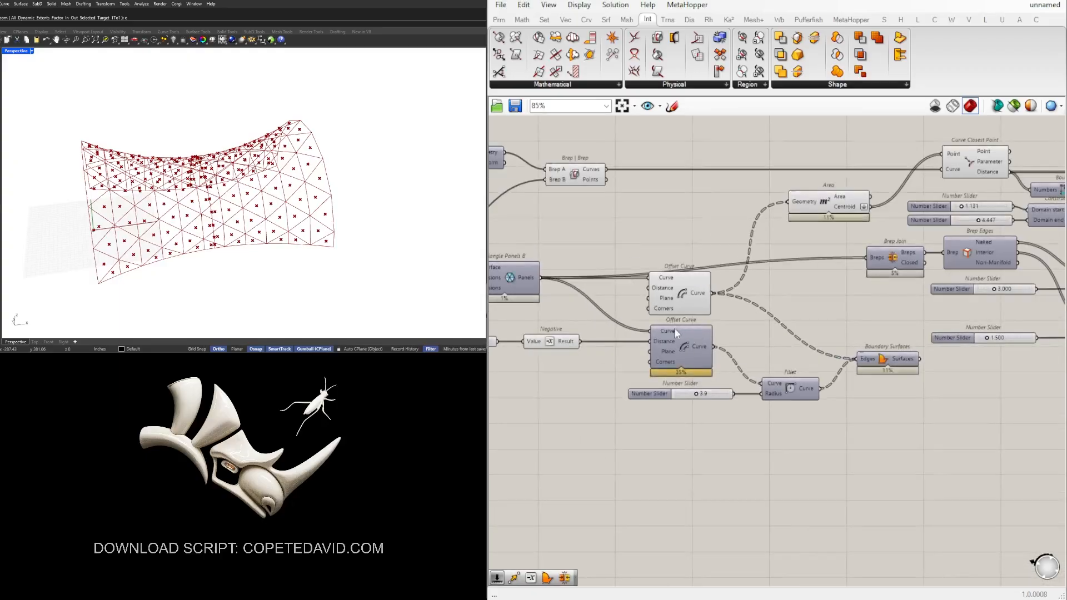
{"action": "right_click_drag", "start_coordinate": [731, 336], "coordinate": [739, 318]}
{"action": "scroll", "coordinate": [695, 290], "scroll_direction": "down", "scroll_amount": 1}
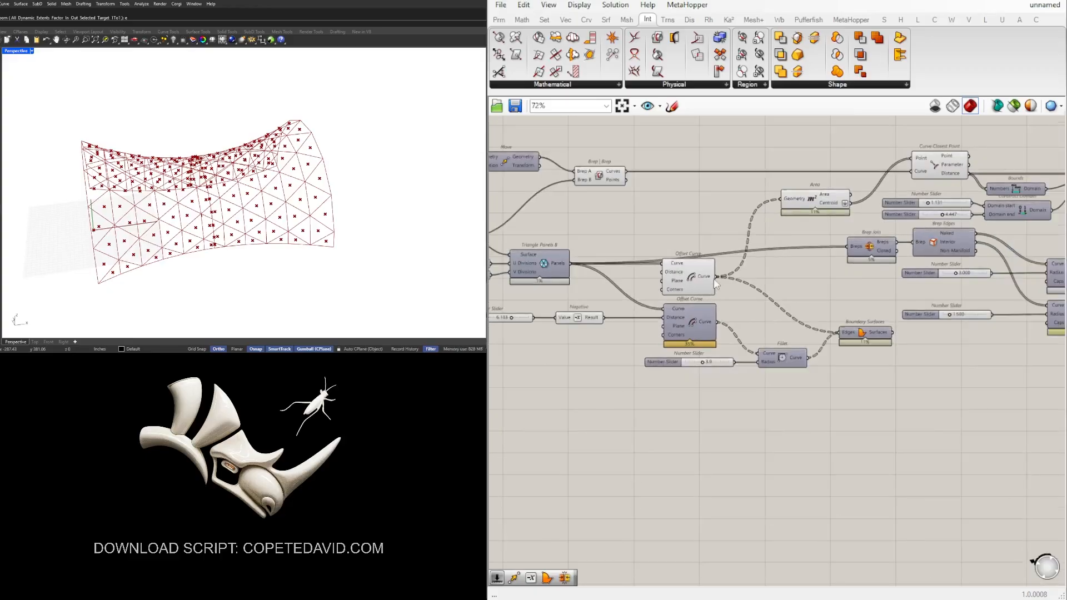
{"action": "left_click", "coordinate": [689, 336]}
{"action": "right_click_drag", "start_coordinate": [574, 324], "coordinate": [660, 327]}
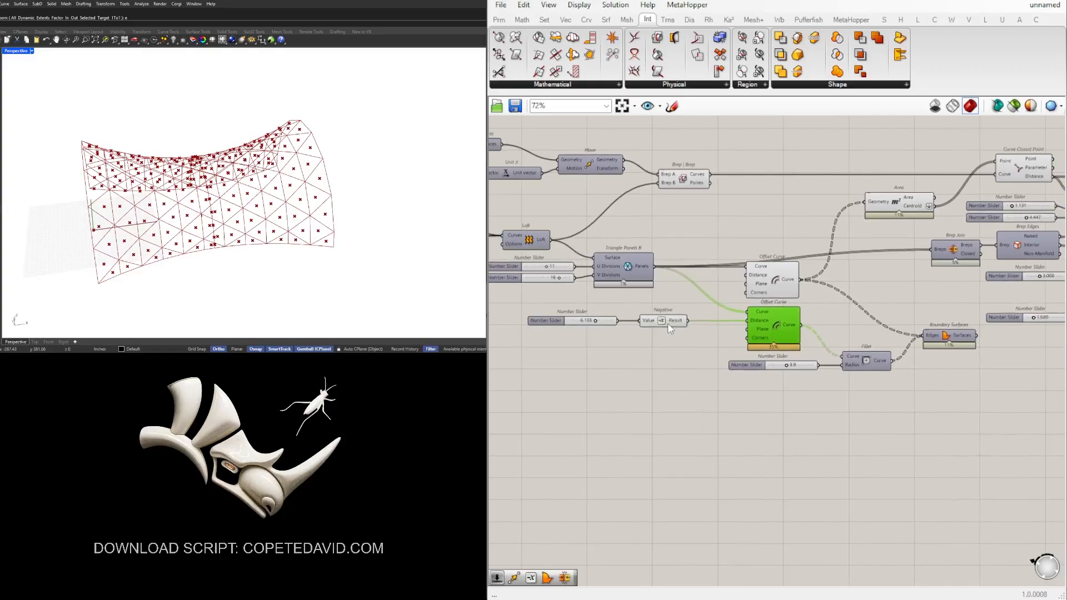
{"action": "left_click_drag", "start_coordinate": [668, 325], "coordinate": [709, 325]}
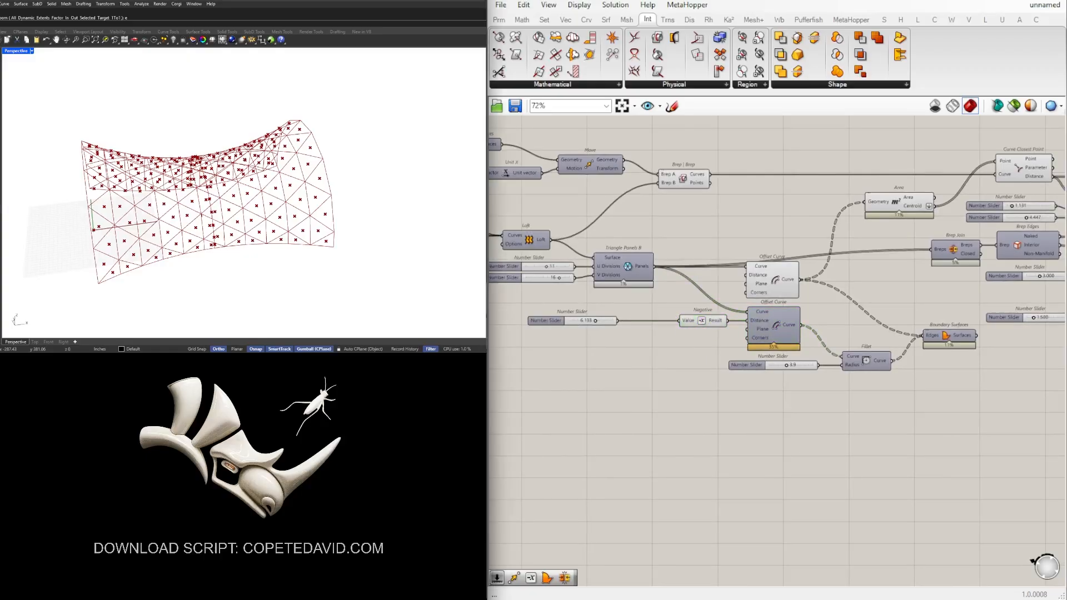
Move the offset distance slider closer to the Negative component it feeds
{"action": "scroll", "coordinate": [571, 393], "scroll_direction": "down", "scroll_amount": 2}
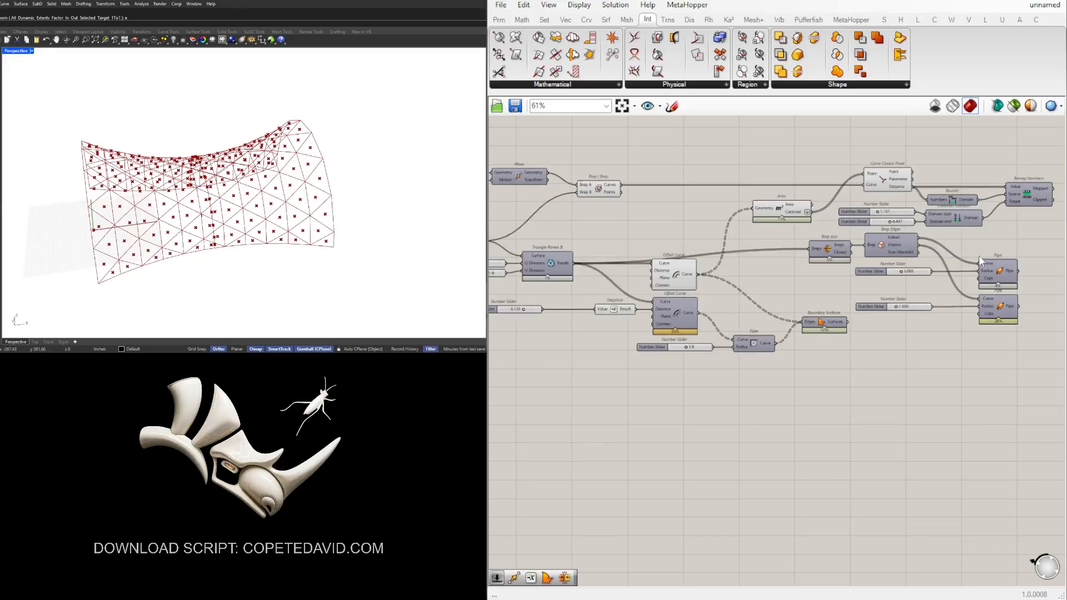
{"action": "right_click_drag", "start_coordinate": [1021, 243], "coordinate": [942, 237]}
{"action": "scroll", "coordinate": [942, 238], "scroll_direction": "down", "scroll_amount": 1}
{"action": "scroll", "coordinate": [969, 194], "scroll_direction": "up", "scroll_amount": 2}
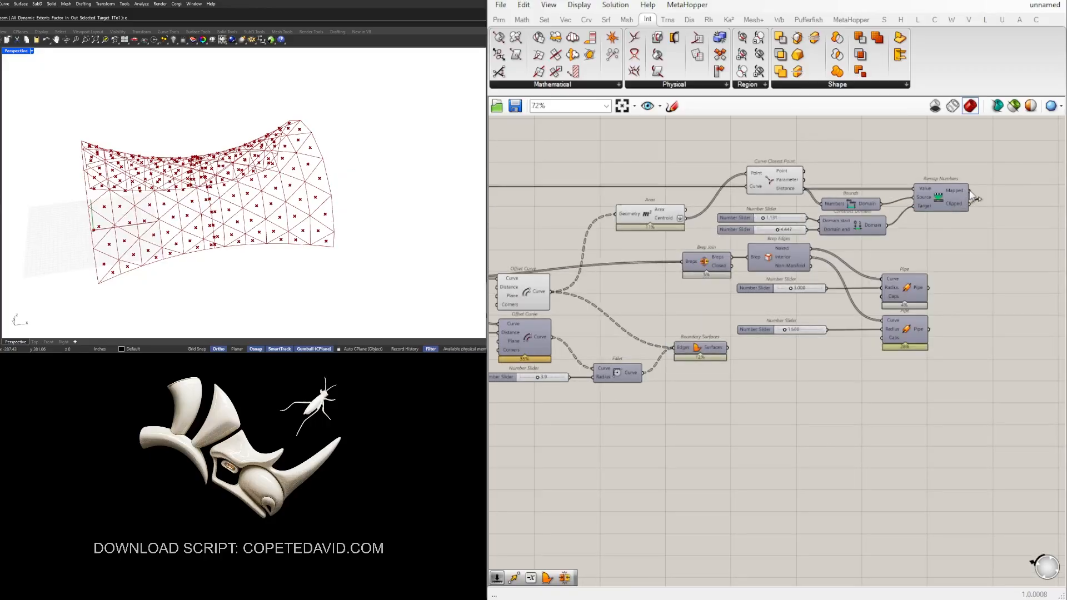
{"action": "scroll", "coordinate": [970, 195], "scroll_direction": "down", "scroll_amount": 2}
{"action": "scroll", "coordinate": [586, 312], "scroll_direction": "up", "scroll_amount": 3}
{"action": "right_click_drag", "start_coordinate": [589, 309], "coordinate": [720, 304]}
{"action": "left_click_drag", "start_coordinate": [558, 280], "coordinate": [610, 276]}
{"action": "scroll", "coordinate": [607, 344], "scroll_direction": "down", "scroll_amount": 2}
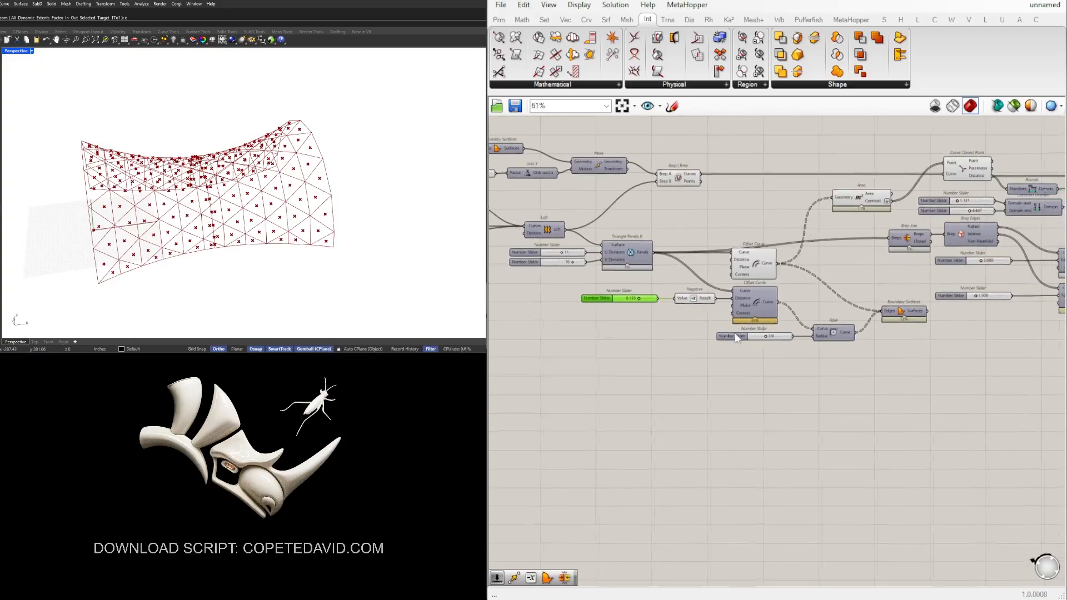
{"action": "scroll", "coordinate": [738, 304], "scroll_direction": "up", "scroll_amount": 2}
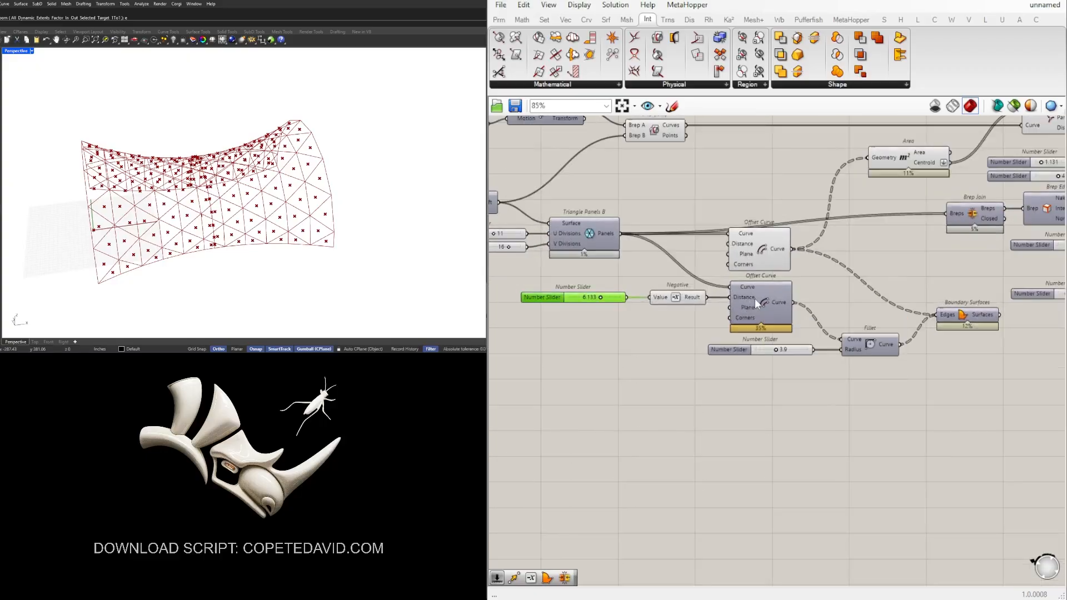
Connect the Mapped output of Remap Numbers to the Value input of Negative, replacing the number slider
{"action": "right_click_drag", "start_coordinate": [1029, 266], "coordinate": [782, 298]}
{"action": "scroll", "coordinate": [782, 298], "scroll_direction": "down", "scroll_amount": 1}
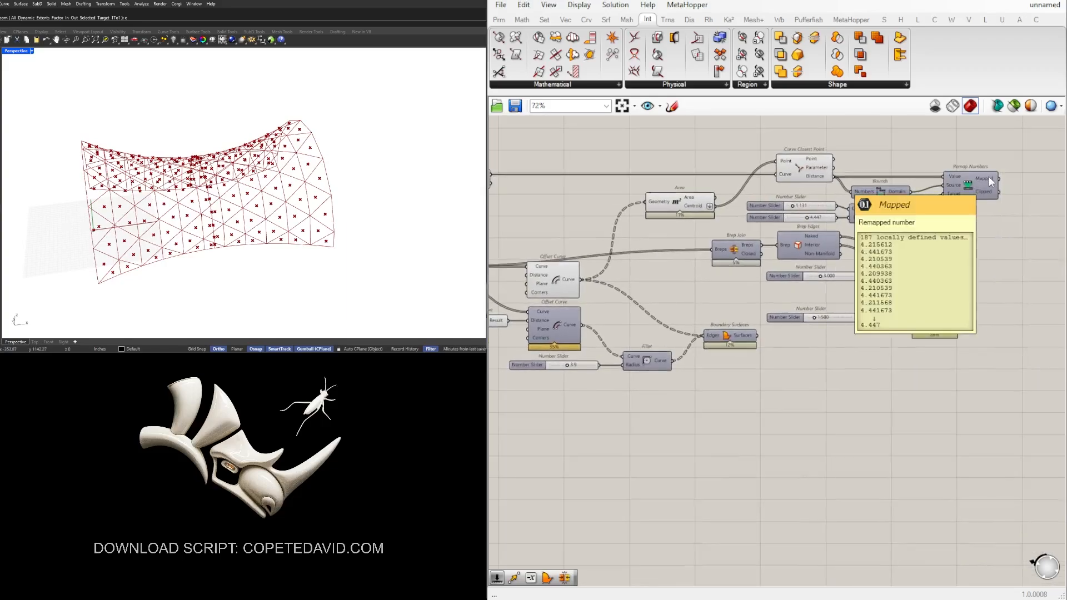
{"action": "mouse_move", "coordinate": [989, 181]}
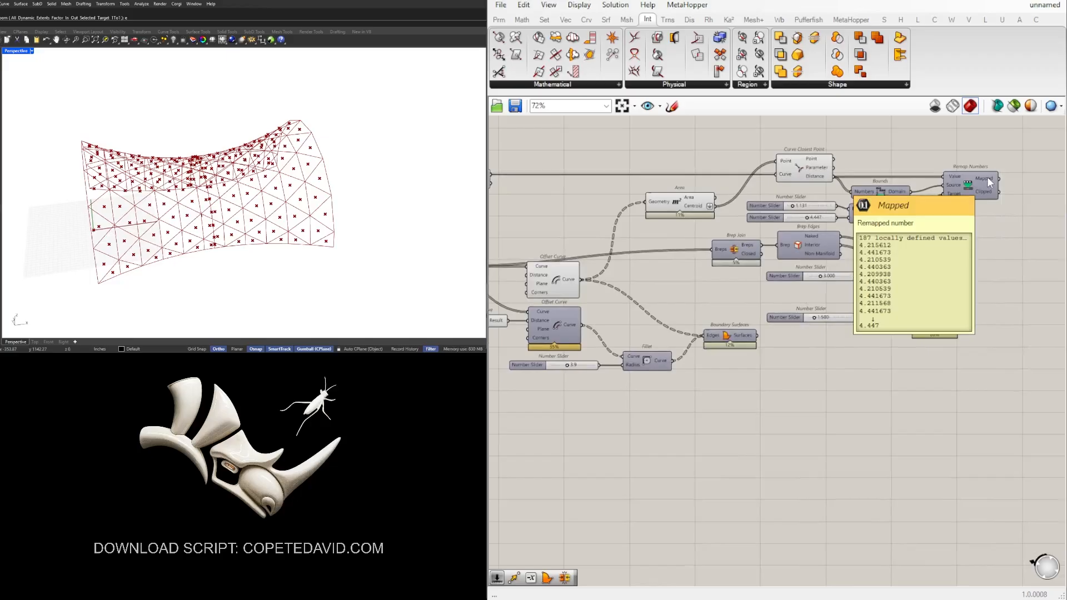
{"action": "left_click_drag", "start_coordinate": [988, 177], "coordinate": [563, 336]}
{"action": "scroll", "coordinate": [667, 270], "scroll_direction": "down", "scroll_amount": 1}
{"action": "scroll", "coordinate": [573, 298], "scroll_direction": "up", "scroll_amount": 3}
{"action": "scroll", "coordinate": [585, 338], "scroll_direction": "down", "scroll_amount": 1}
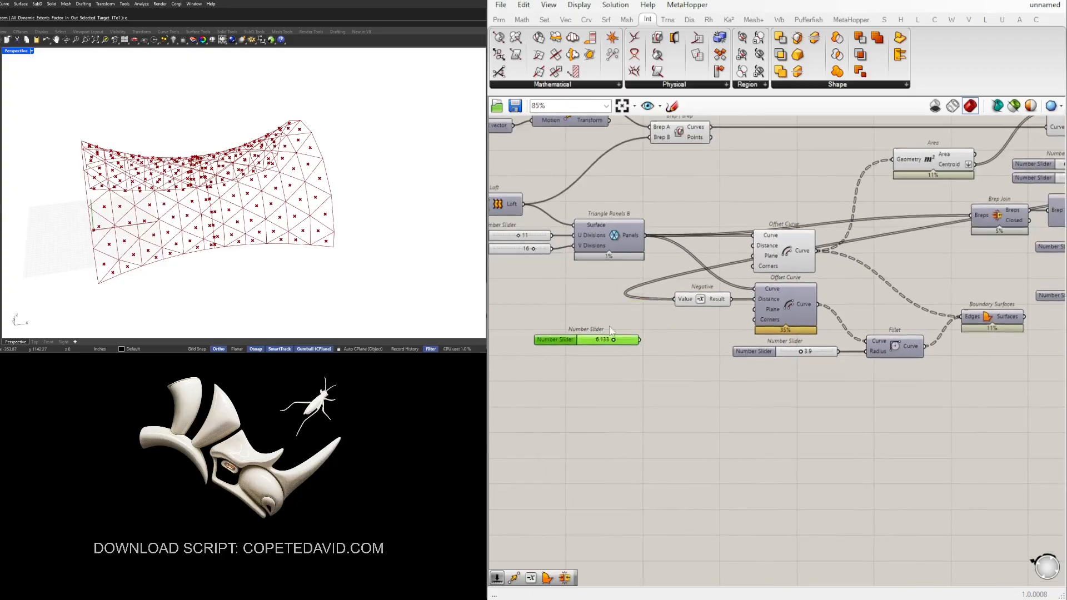
Move the whole group from Area and Curve Closest Point through Remap Numbers next to the Brep | Brep component
{"action": "left_click", "coordinate": [701, 299]}
{"action": "right_click_drag", "start_coordinate": [786, 298], "coordinate": [543, 325]}
{"action": "scroll", "coordinate": [542, 326], "scroll_direction": "down", "scroll_amount": 2}
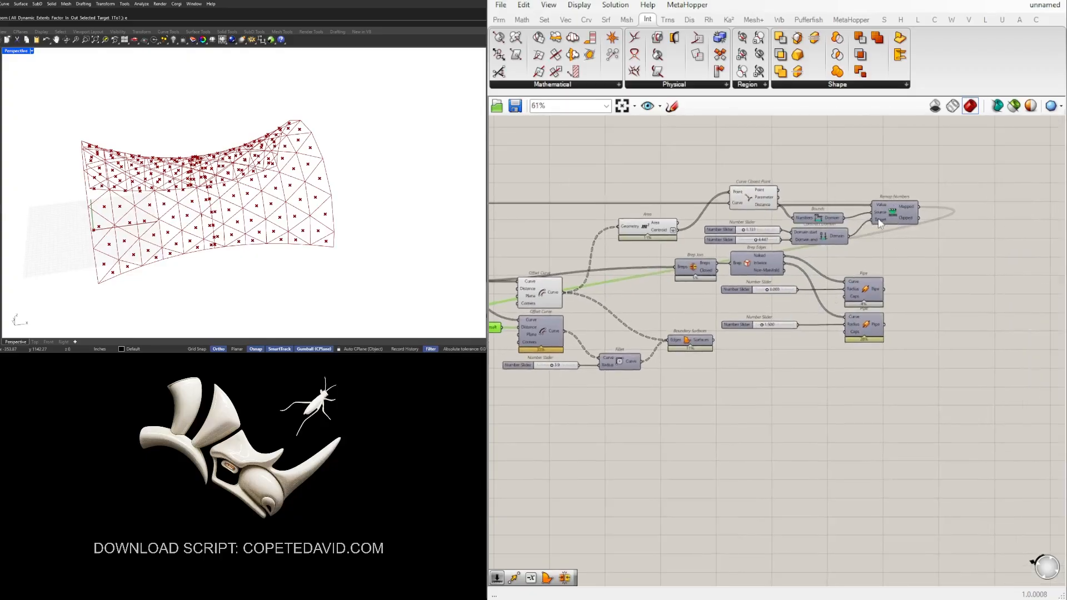
{"action": "left_click_drag", "start_coordinate": [972, 238], "coordinate": [649, 153]}
{"action": "right_click_drag", "start_coordinate": [754, 193], "coordinate": [818, 198]}
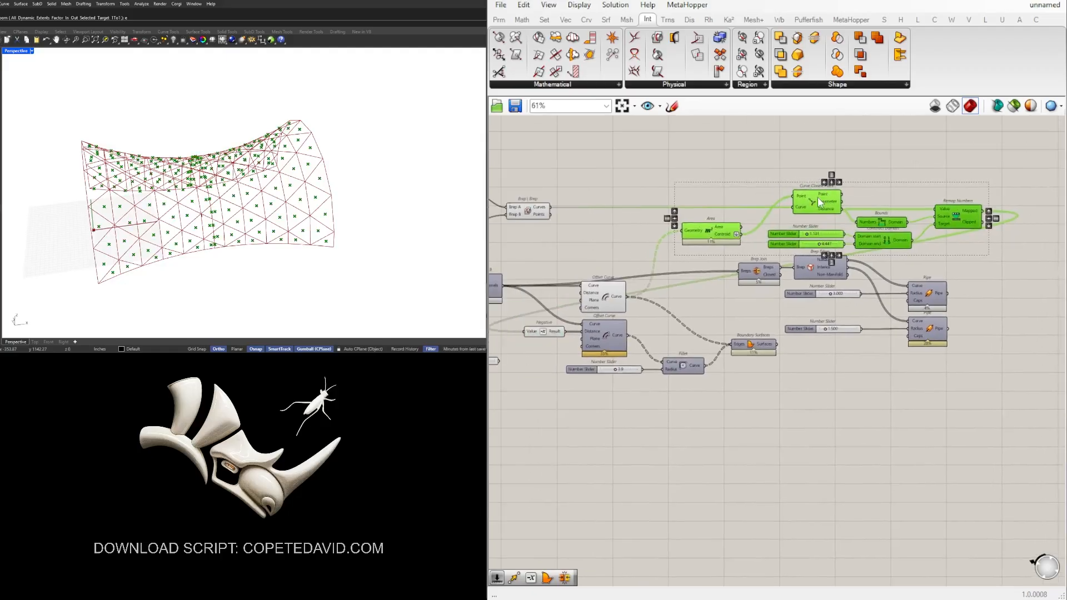
{"action": "left_click_drag", "start_coordinate": [818, 197], "coordinate": [642, 205]}
{"action": "left_click", "coordinate": [502, 253]}
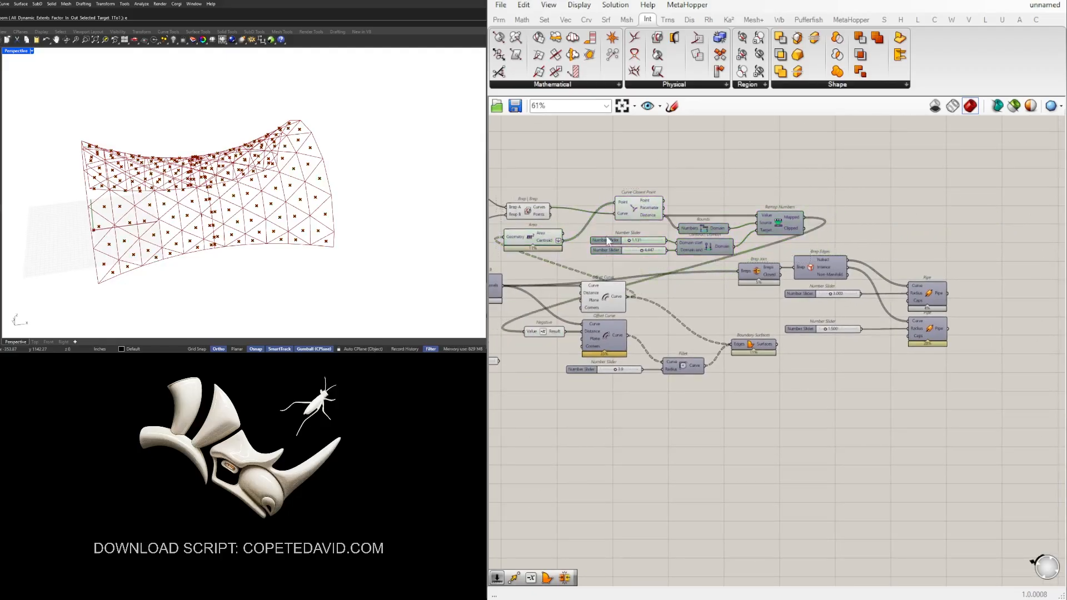
Set the wire display to Hidden for Area's Geometry input and Negative's Value input
{"action": "right_click_drag", "start_coordinate": [502, 252], "coordinate": [565, 249]}
{"action": "scroll", "coordinate": [565, 249], "scroll_direction": "up", "scroll_amount": 2}
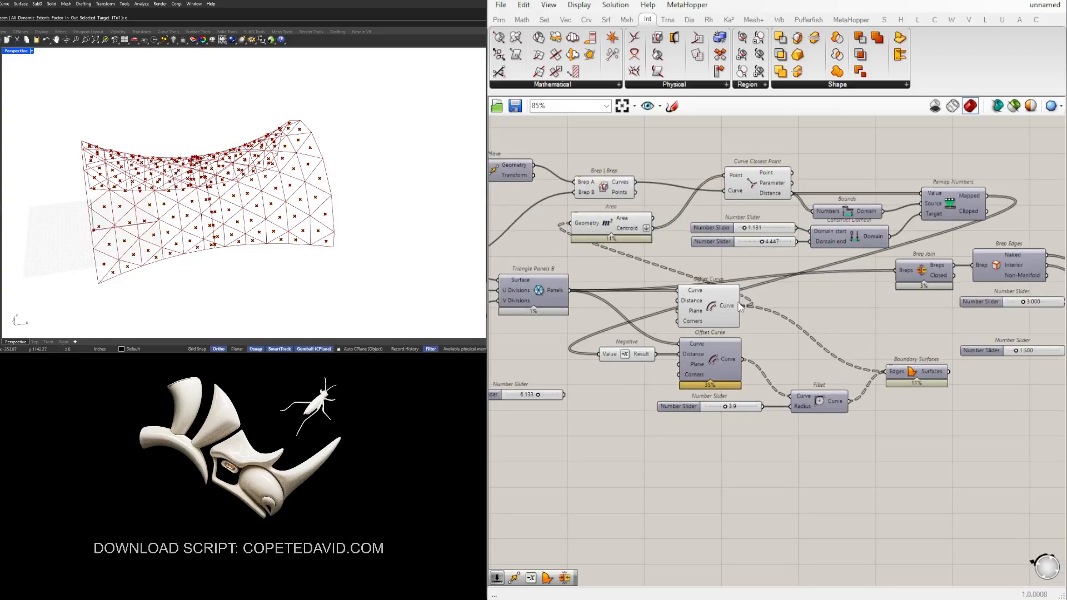
{"action": "right_click", "coordinate": [570, 227]}
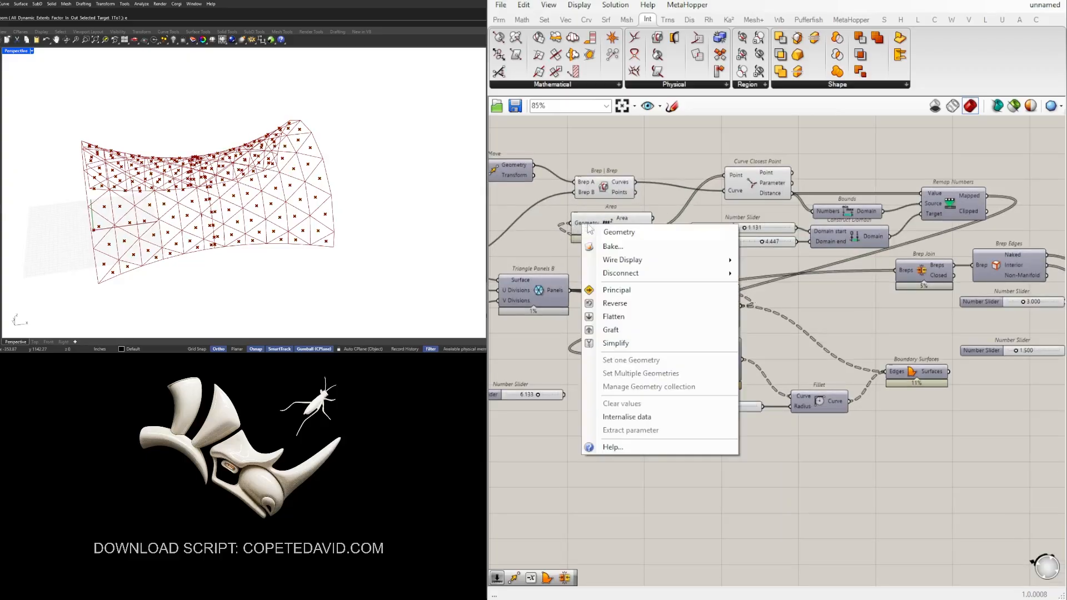
{"action": "mouse_move", "coordinate": [637, 261]}
{"action": "left_click", "coordinate": [780, 288]}
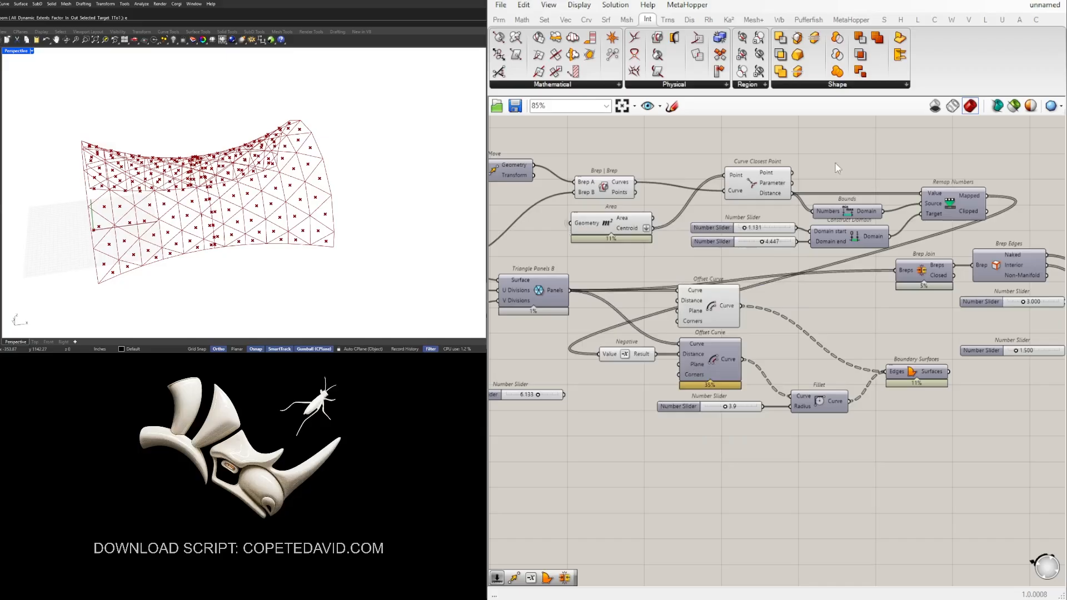
{"action": "right_click", "coordinate": [610, 355]}
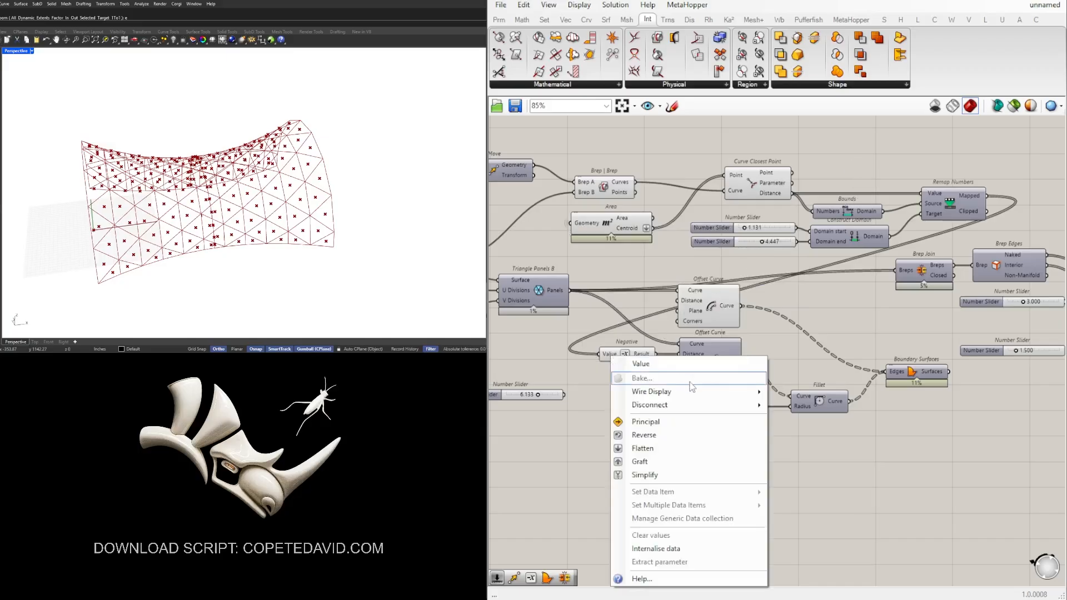
{"action": "mouse_move", "coordinate": [722, 392]}
{"action": "left_click", "coordinate": [799, 420]}
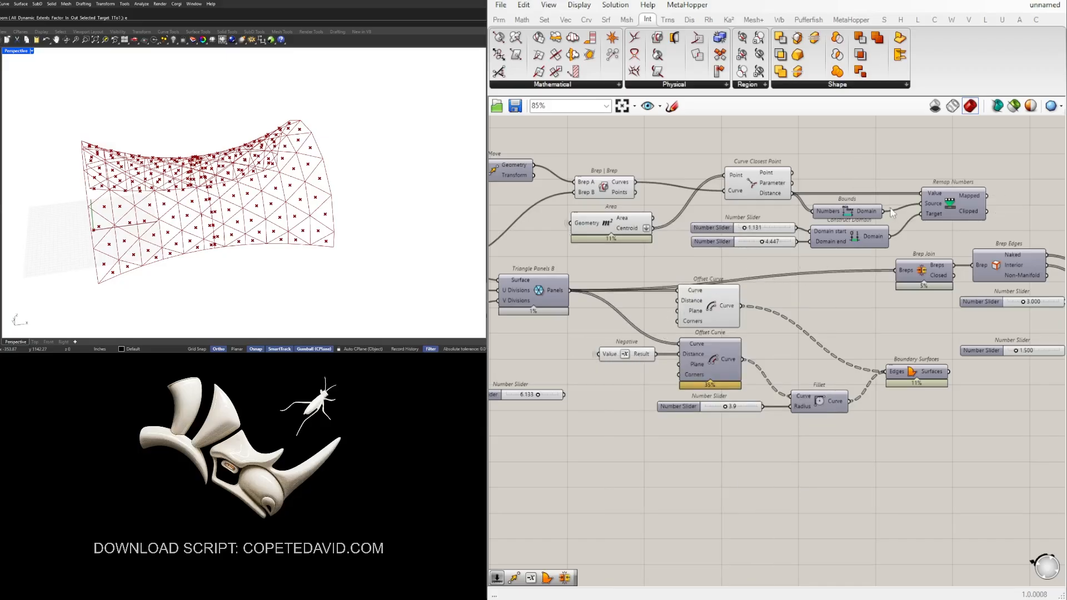
Select the Negative and Area components in turn to examine their hidden wire connections
{"action": "right_click_drag", "start_coordinate": [888, 253], "coordinate": [743, 233]}
{"action": "scroll", "coordinate": [742, 250], "scroll_direction": "down", "scroll_amount": 2}
{"action": "scroll", "coordinate": [575, 304], "scroll_direction": "up", "scroll_amount": 3}
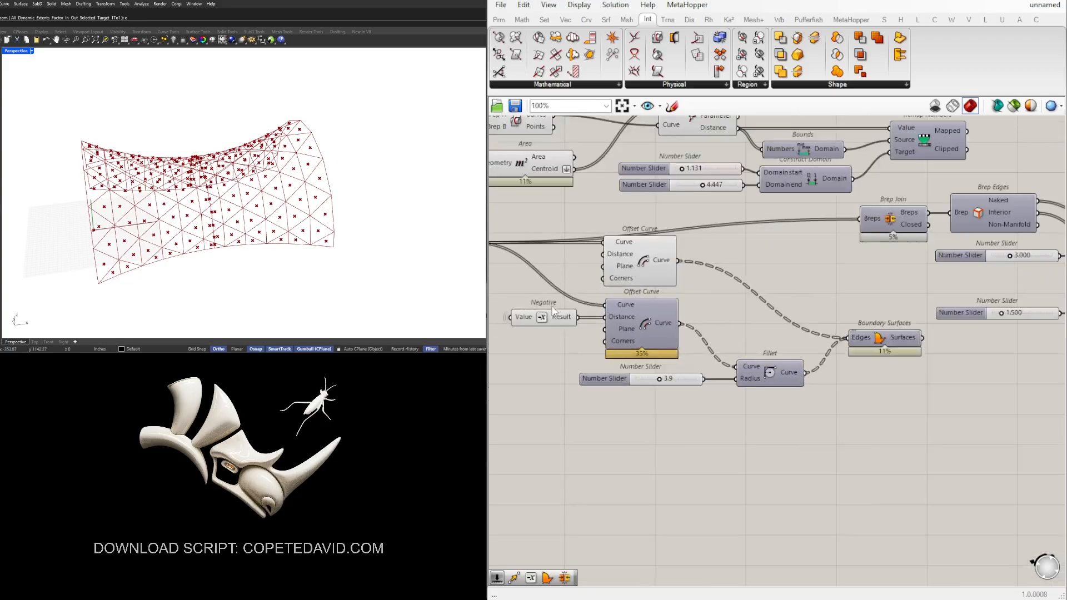
{"action": "left_click", "coordinate": [557, 324]}
{"action": "right_click_drag", "start_coordinate": [557, 327], "coordinate": [699, 331]}
{"action": "scroll", "coordinate": [699, 332], "scroll_direction": "down", "scroll_amount": 2}
{"action": "left_click", "coordinate": [701, 245]}
{"action": "left_click", "coordinate": [684, 215]}
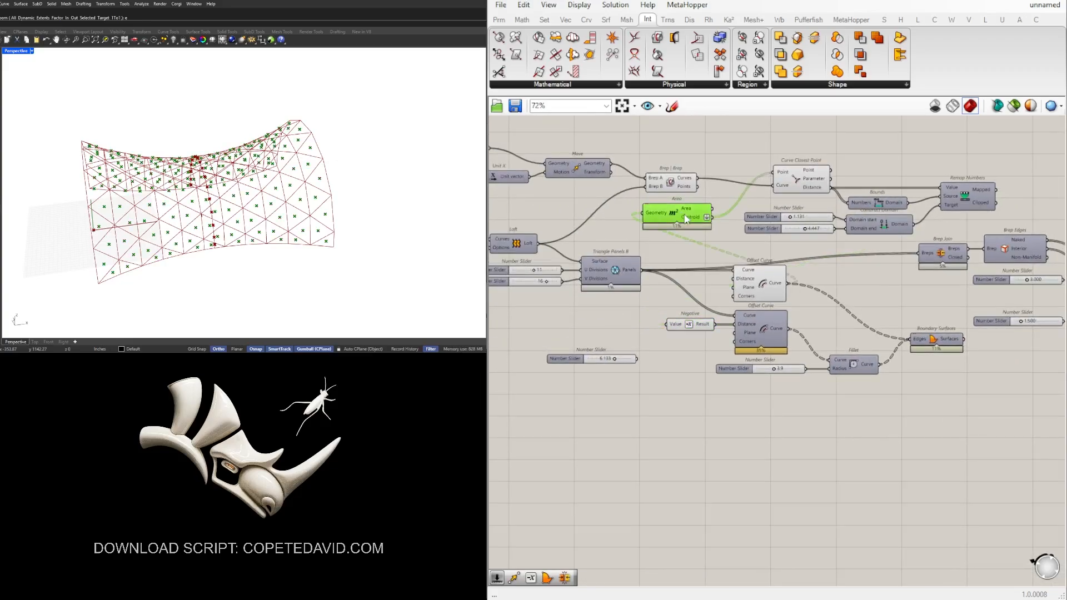
{"action": "left_click", "coordinate": [924, 284]}
Nudge the group of Offset Curves, Negative, Fillet, its slider and Boundary Surfaces slightly upward together
{"action": "right_click_drag", "start_coordinate": [926, 285], "coordinate": [815, 263]}
{"action": "left_click_drag", "start_coordinate": [800, 404], "coordinate": [633, 266]}
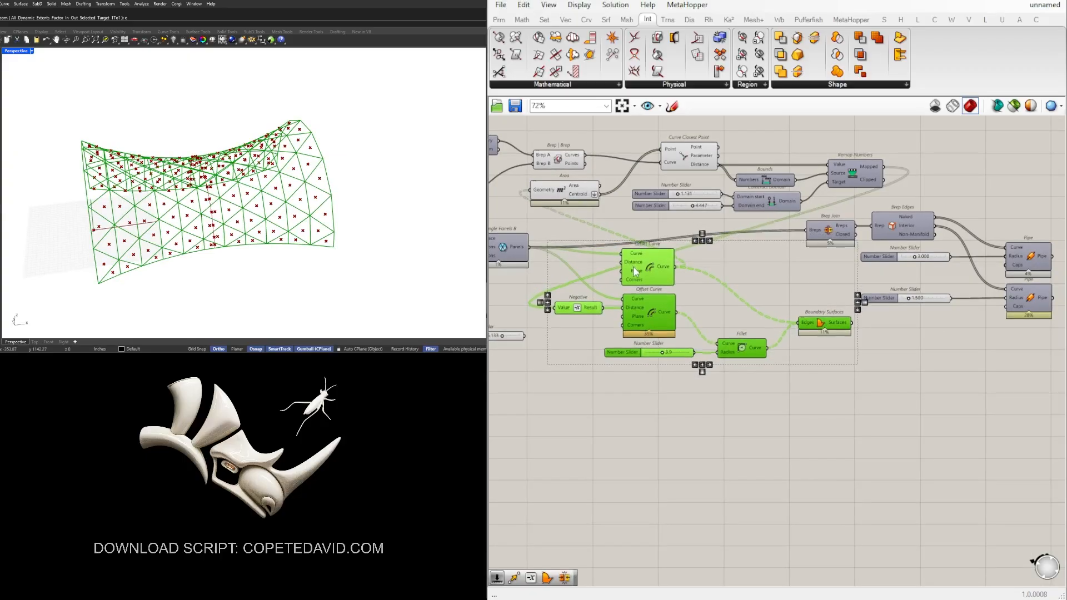
{"action": "left_click", "coordinate": [748, 268]}
{"action": "left_click", "coordinate": [655, 257]}
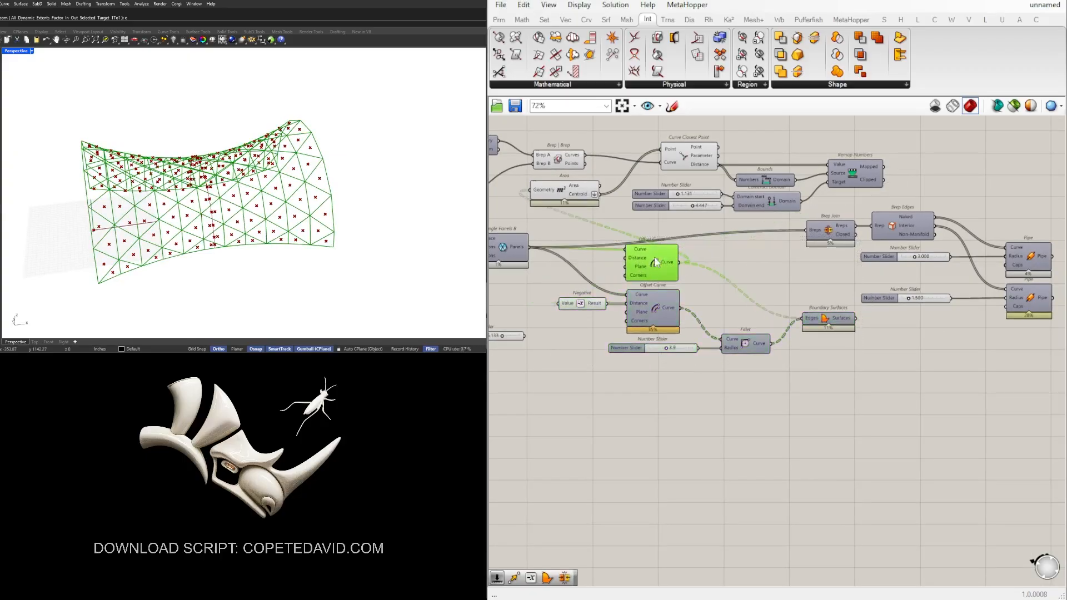
{"action": "left_click", "coordinate": [790, 267]}
{"action": "scroll", "coordinate": [837, 252], "scroll_direction": "down", "scroll_amount": 1}
{"action": "scroll", "coordinate": [838, 251], "scroll_direction": "up", "scroll_amount": 1}
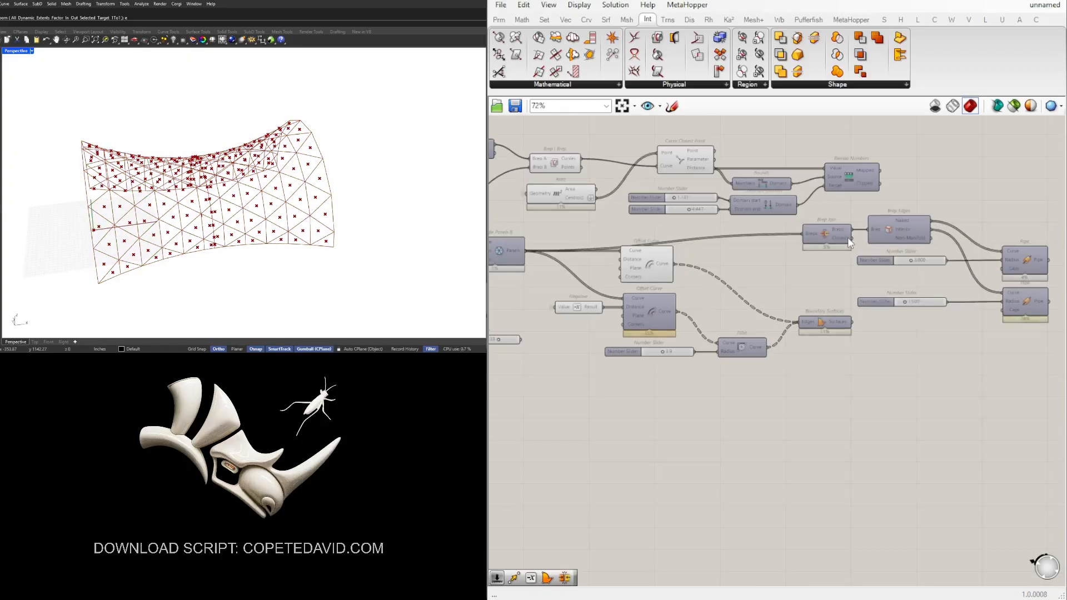
Move the Brep Join component away from Brep Edges and closer to Triangle Panels B, above the upper Offset Curve
{"action": "left_click_drag", "start_coordinate": [834, 230], "coordinate": [717, 225]}
{"action": "left_click", "coordinate": [777, 272]}
{"action": "scroll", "coordinate": [750, 308], "scroll_direction": "down", "scroll_amount": 1}
{"action": "scroll", "coordinate": [737, 336], "scroll_direction": "up", "scroll_amount": 1}
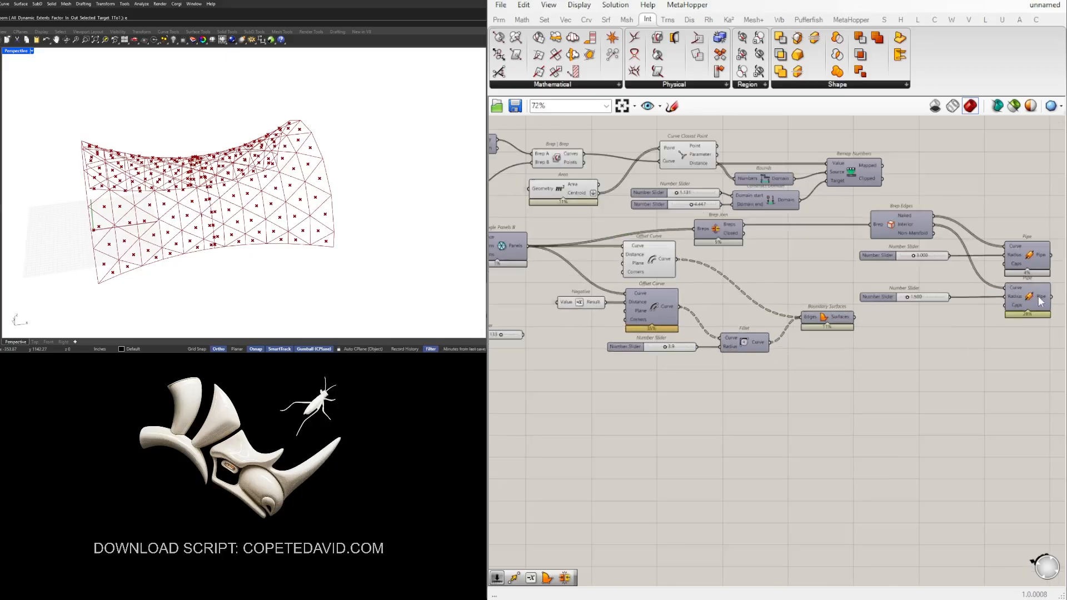
{"action": "right_click_drag", "start_coordinate": [821, 308], "coordinate": [850, 320]}
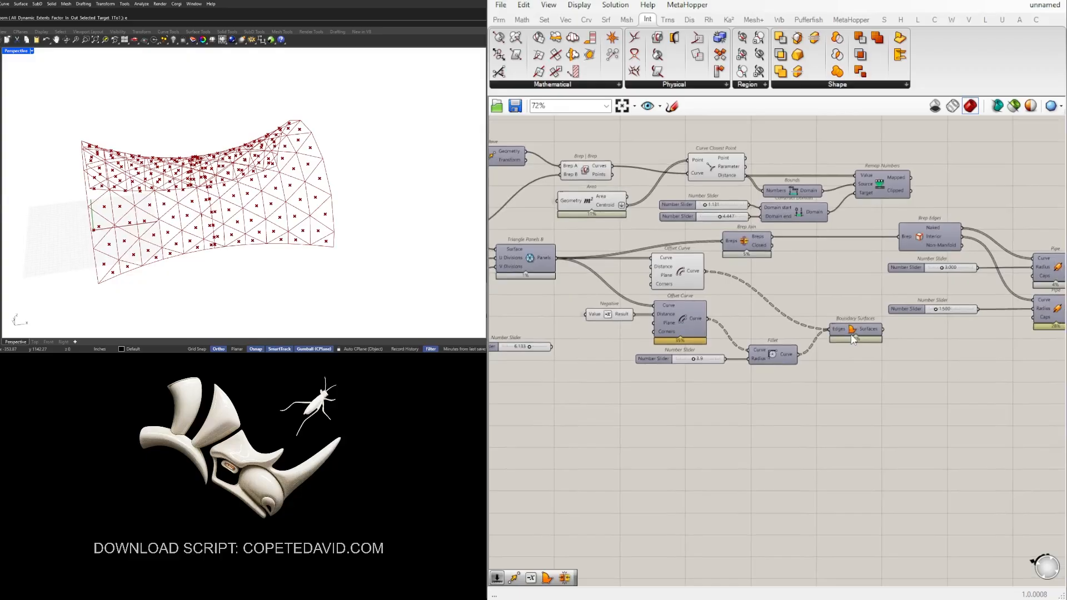
Turn on the preview of the lower Offset Curve and examine its inset triangles across the model
{"action": "right_click_drag", "start_coordinate": [738, 409], "coordinate": [741, 382]}
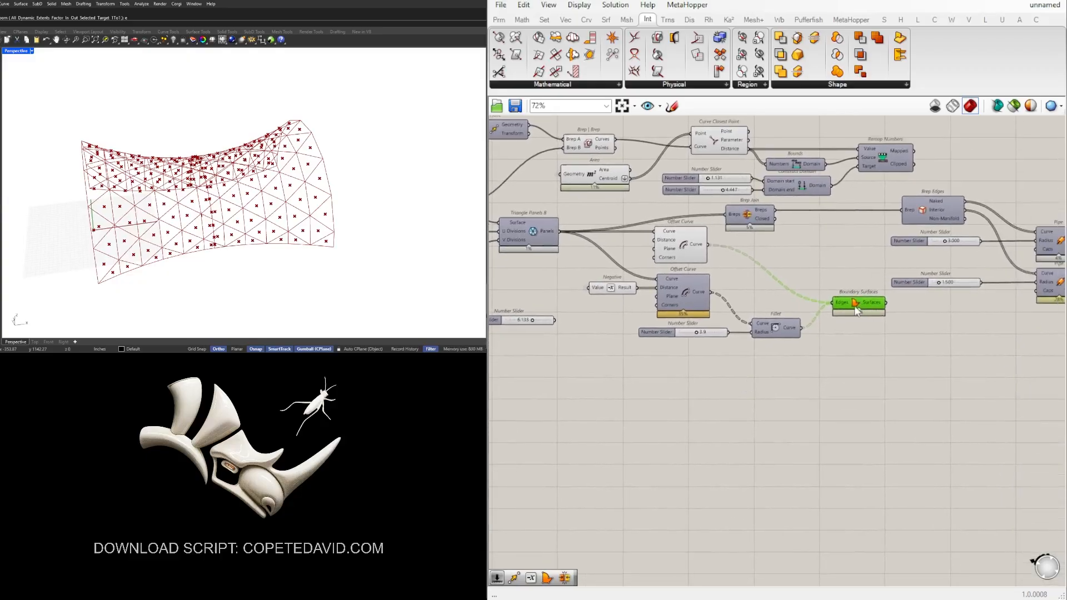
{"action": "middle_click", "coordinate": [855, 303]}
{"action": "left_click", "coordinate": [681, 285]}
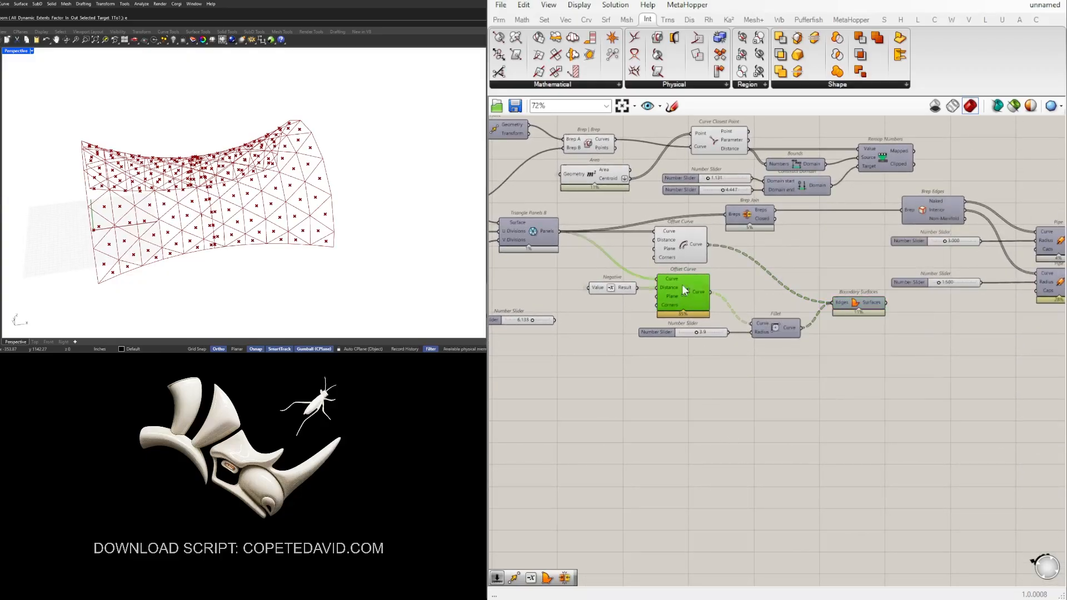
{"action": "middle_click", "coordinate": [682, 285]}
{"action": "left_click", "coordinate": [705, 261]}
{"action": "scroll", "coordinate": [244, 212], "scroll_direction": "up", "scroll_amount": 5}
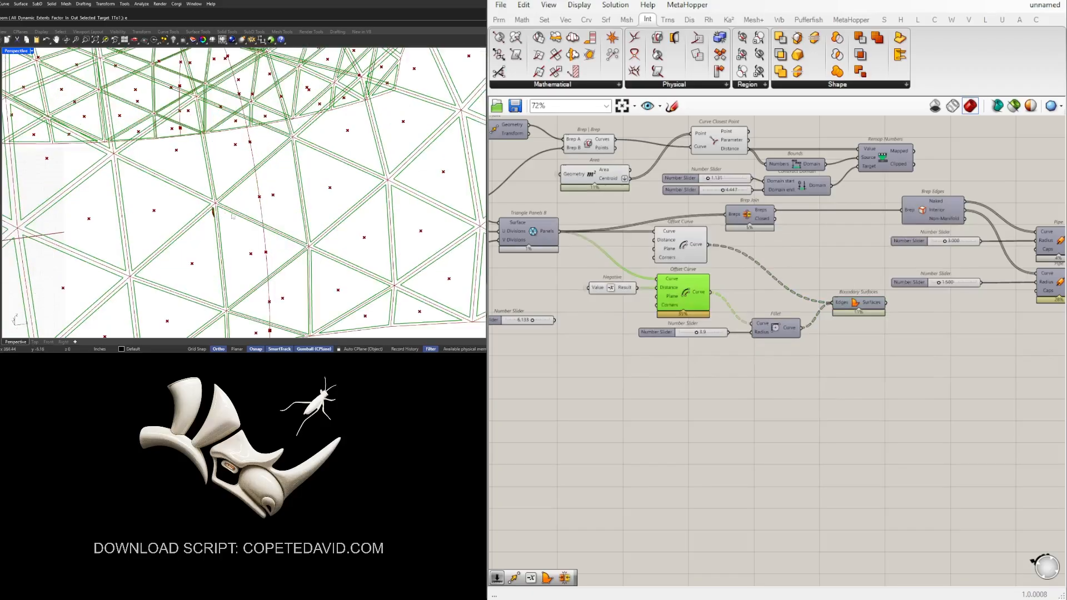
{"action": "scroll", "coordinate": [245, 212], "scroll_direction": "down", "scroll_amount": 4}
{"action": "scroll", "coordinate": [245, 212], "scroll_direction": "up", "scroll_amount": 4}
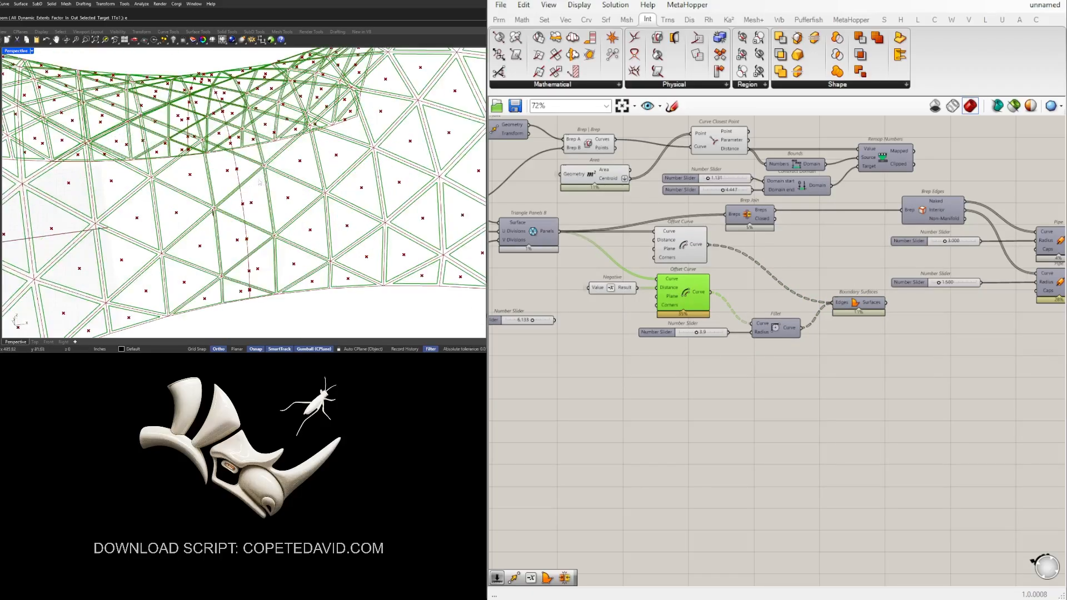
{"action": "scroll", "coordinate": [259, 183], "scroll_direction": "down", "scroll_amount": 5}
{"action": "right_click_drag", "start_coordinate": [322, 177], "coordinate": [351, 201]}
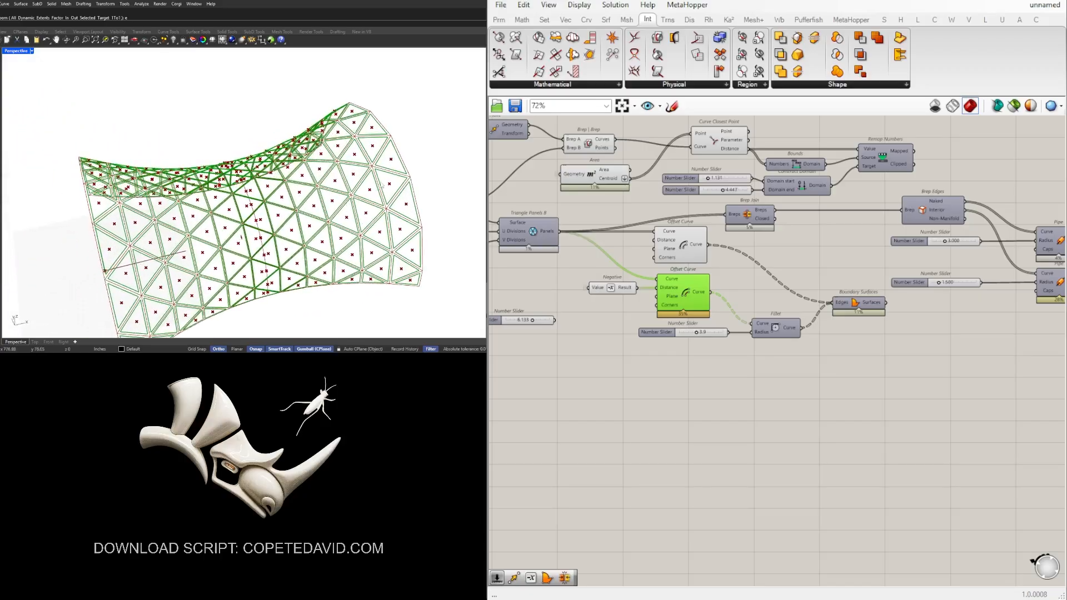
{"action": "scroll", "coordinate": [382, 185], "scroll_direction": "up", "scroll_amount": 3}
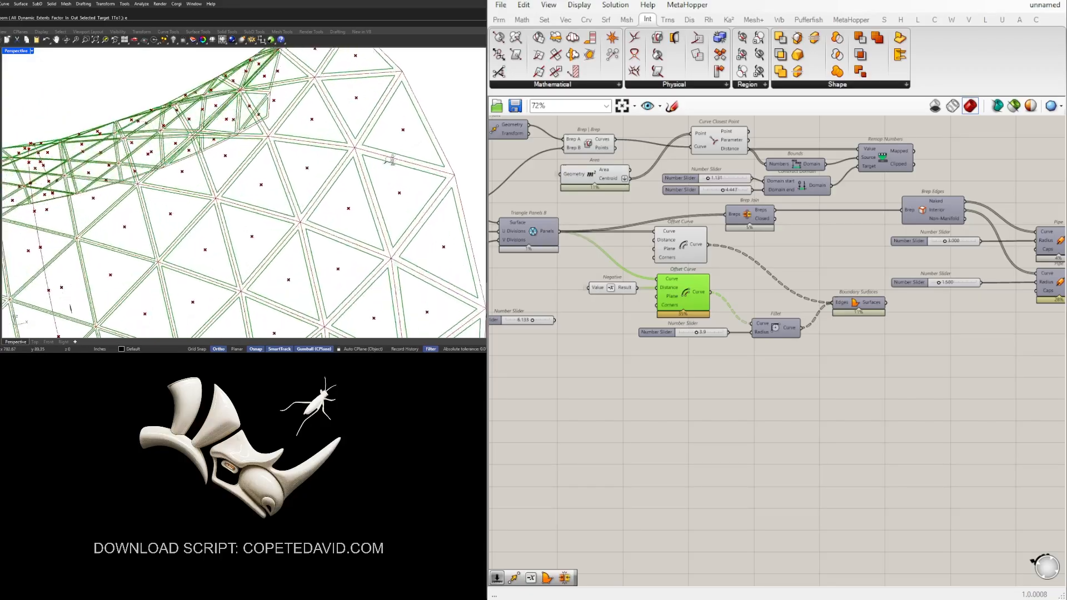
Turn off the preview of both Offset Curve components together
{"action": "left_click", "coordinate": [729, 366]}
{"action": "left_click_drag", "start_coordinate": [739, 306], "coordinate": [679, 238]}
{"action": "middle_click", "coordinate": [699, 246]}
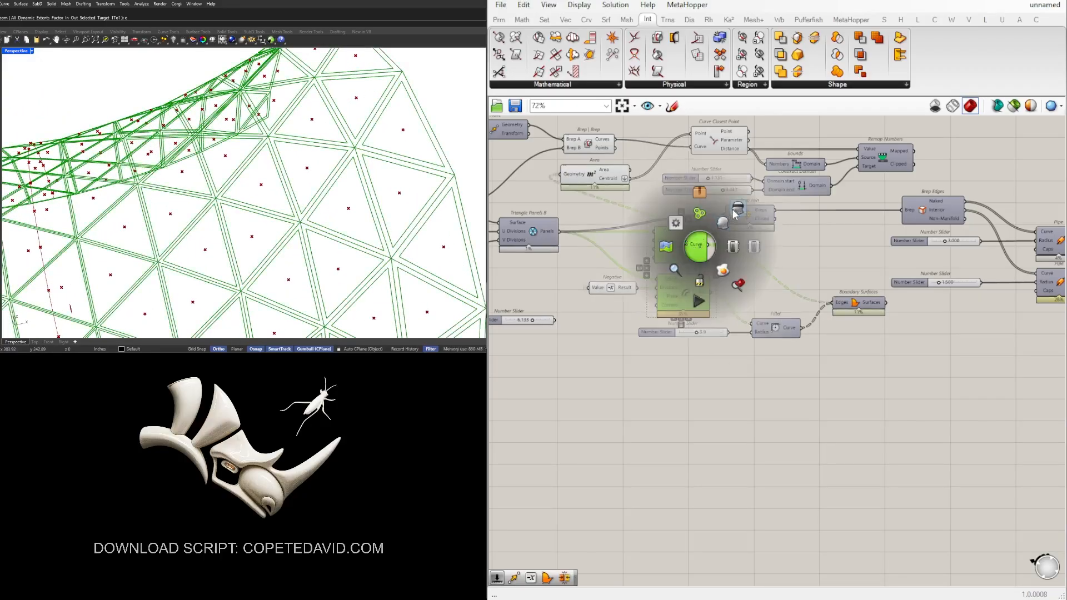
{"action": "left_click", "coordinate": [736, 210]}
Turn on the preview of the Boundary Surfaces component fed by the Offset Curve and Fillet outputs
{"action": "middle_click", "coordinate": [859, 302]}
{"action": "left_click", "coordinate": [882, 279]}
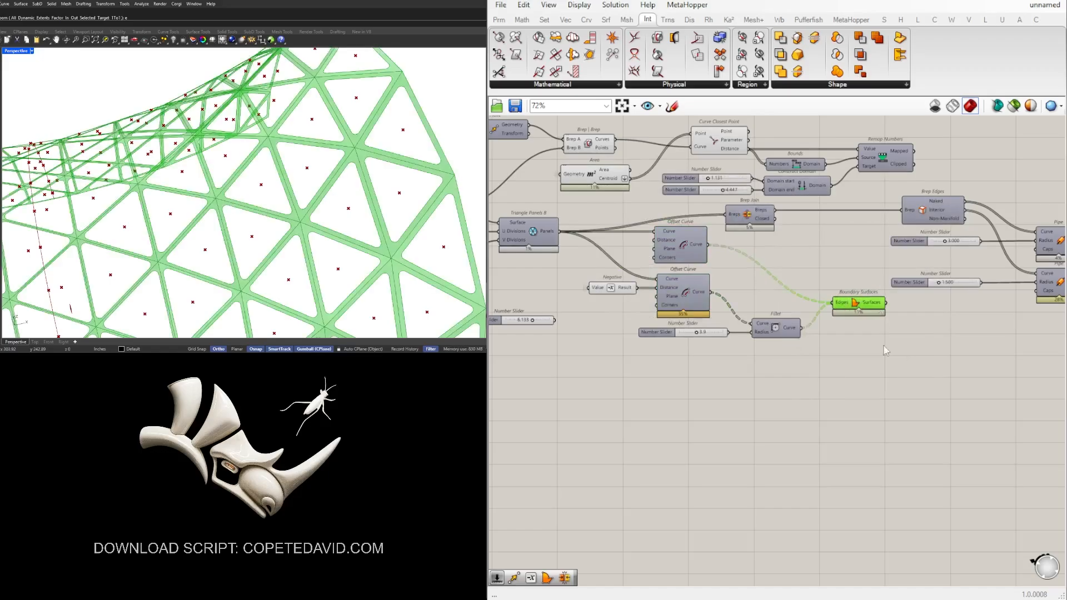
{"action": "left_click", "coordinate": [882, 346]}
{"action": "scroll", "coordinate": [260, 184], "scroll_direction": "down", "scroll_amount": 3}
{"action": "mouse_move", "coordinate": [260, 184]}
{"action": "right_mouse_down"}
{"action": "mouse_move", "coordinate": [248, 189]}
{"action": "mouse_move", "coordinate": [254, 203]}
{"action": "right_mouse_up"}
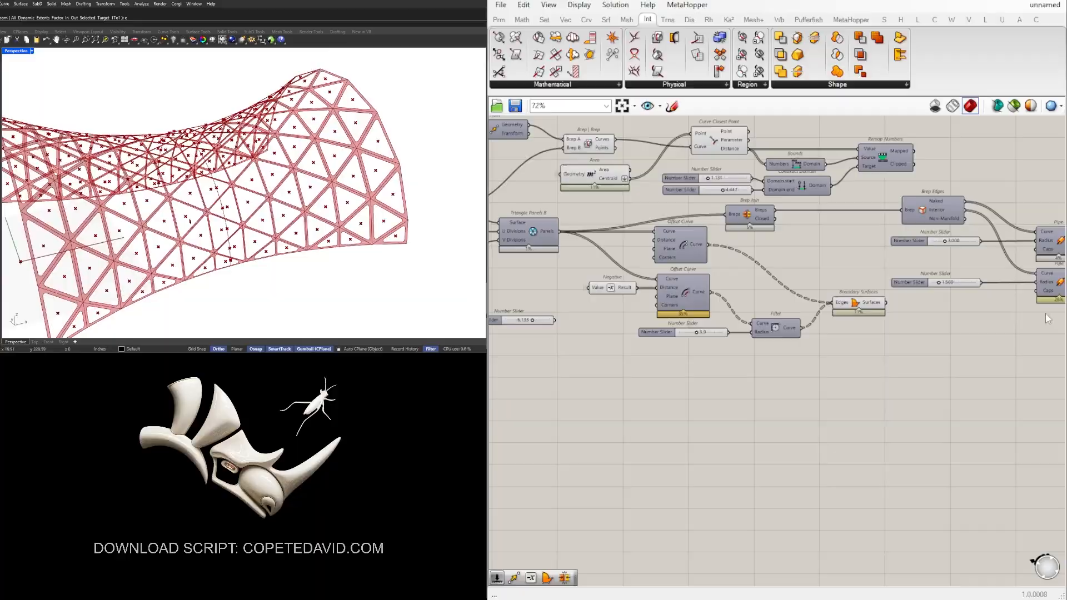
Turn on the preview of both Pipe components connected to Brep Edges
{"action": "right_click_drag", "start_coordinate": [936, 386], "coordinate": [824, 386]}
{"action": "left_click_drag", "start_coordinate": [981, 364], "coordinate": [947, 233]}
{"action": "middle_click", "coordinate": [959, 241]}
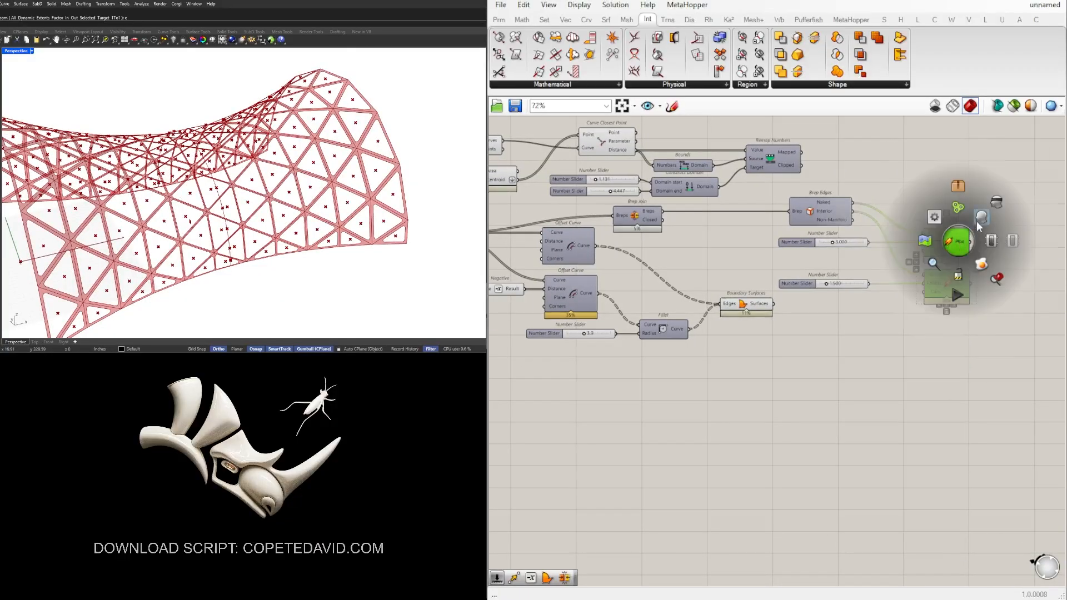
{"action": "left_click", "coordinate": [981, 221]}
{"action": "left_click", "coordinate": [977, 414]}
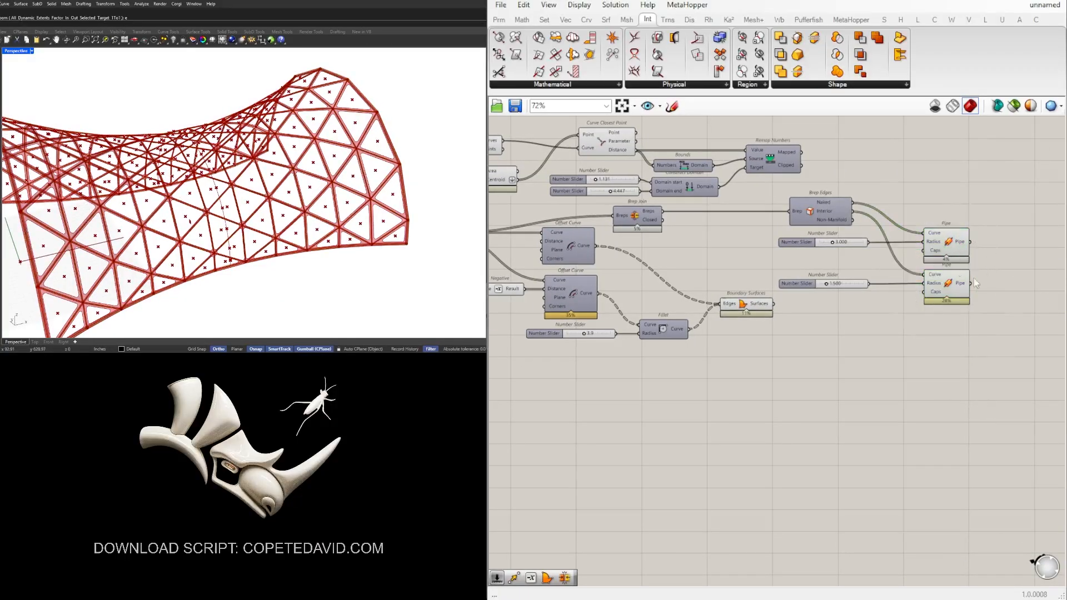
Turn off the Area component's preview to hide the panel centroid points
{"action": "right_click_drag", "start_coordinate": [828, 376], "coordinate": [933, 394]}
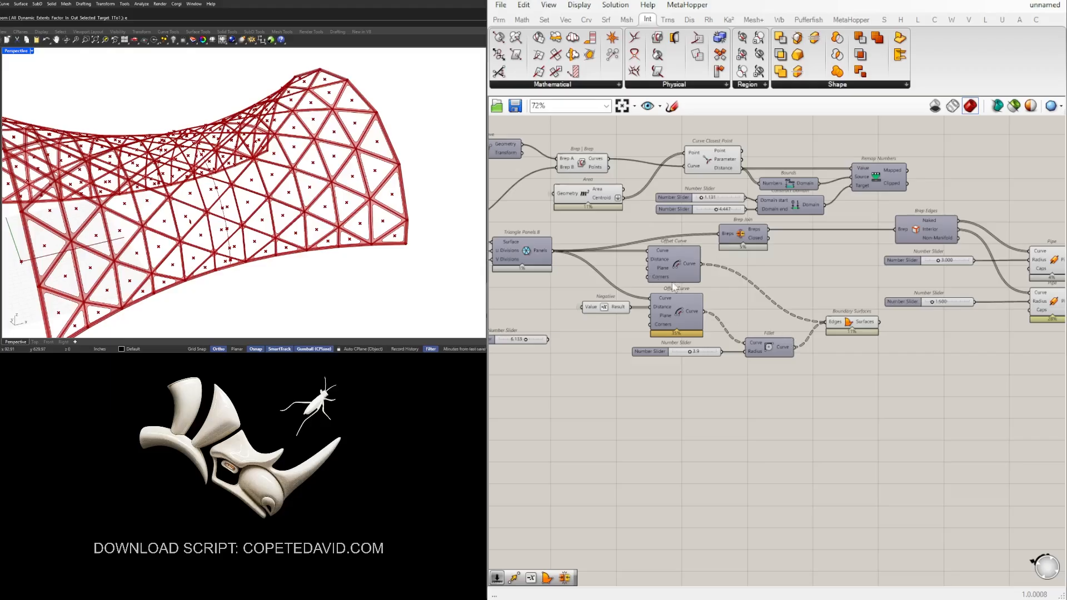
{"action": "right_click_drag", "start_coordinate": [755, 309], "coordinate": [797, 322]}
{"action": "left_click", "coordinate": [632, 216]}
{"action": "middle_click", "coordinate": [631, 216]}
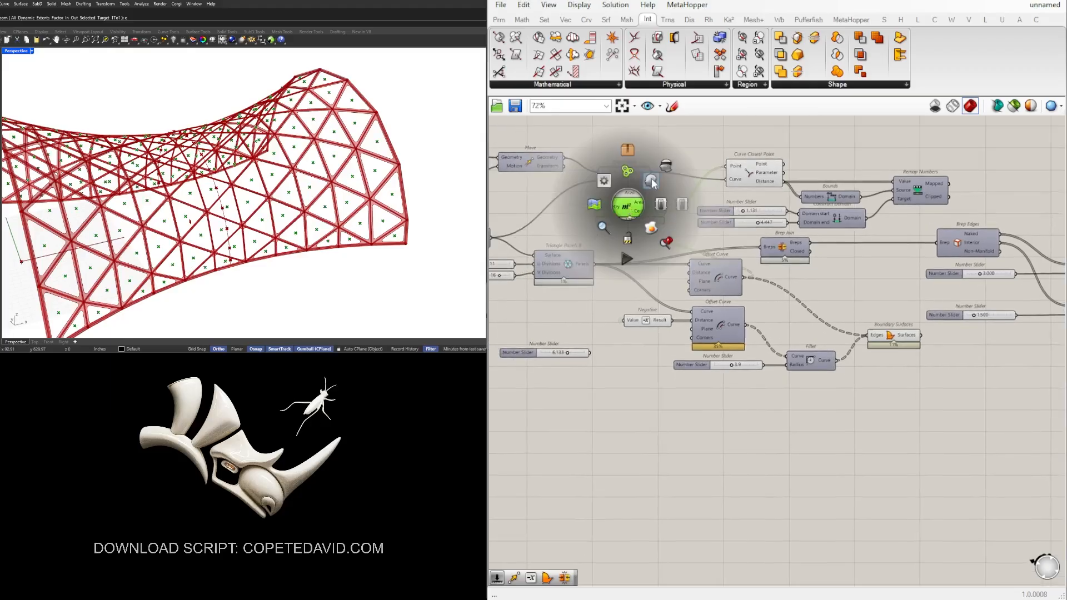
{"action": "left_click", "coordinate": [651, 181]}
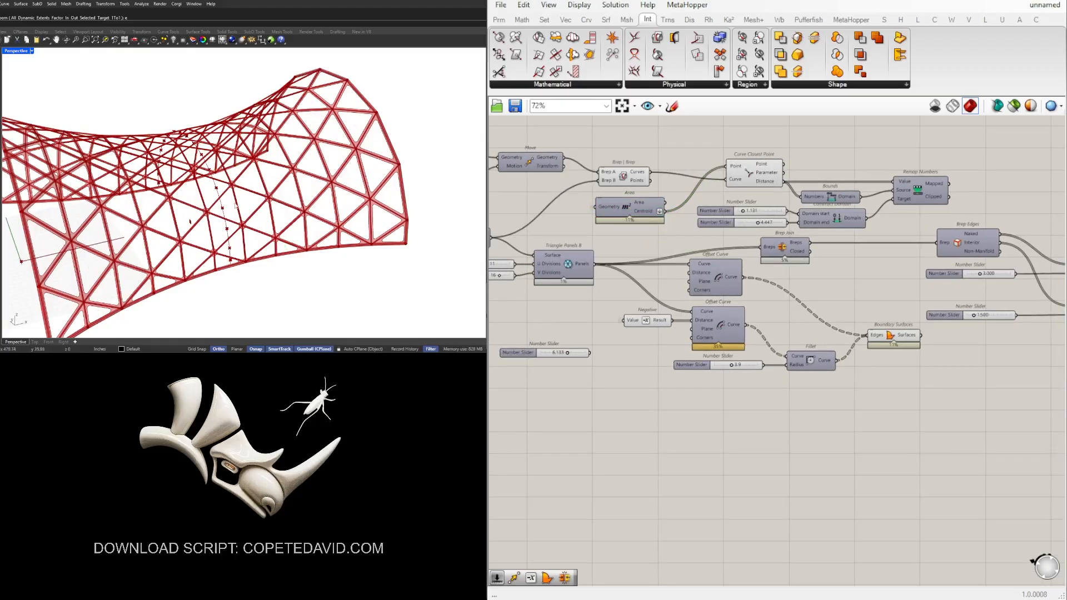
Set the Construct Domain sliders to 2.801 for the domain start and 10.000 for the domain end
{"action": "scroll", "coordinate": [232, 192], "scroll_direction": "up", "scroll_amount": 6}
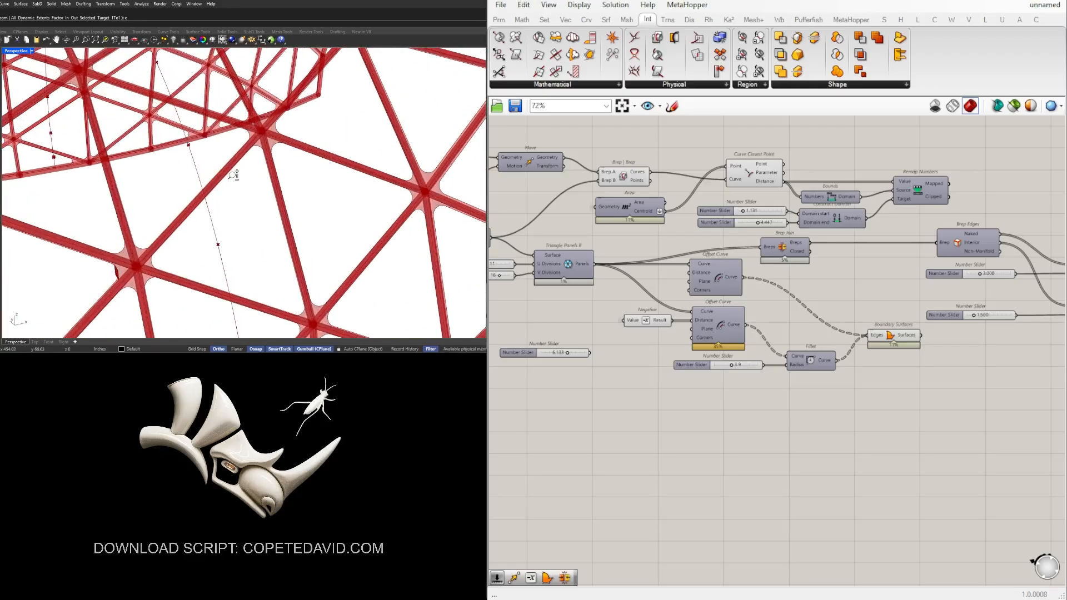
{"action": "scroll", "coordinate": [232, 193], "scroll_direction": "down", "scroll_amount": 4}
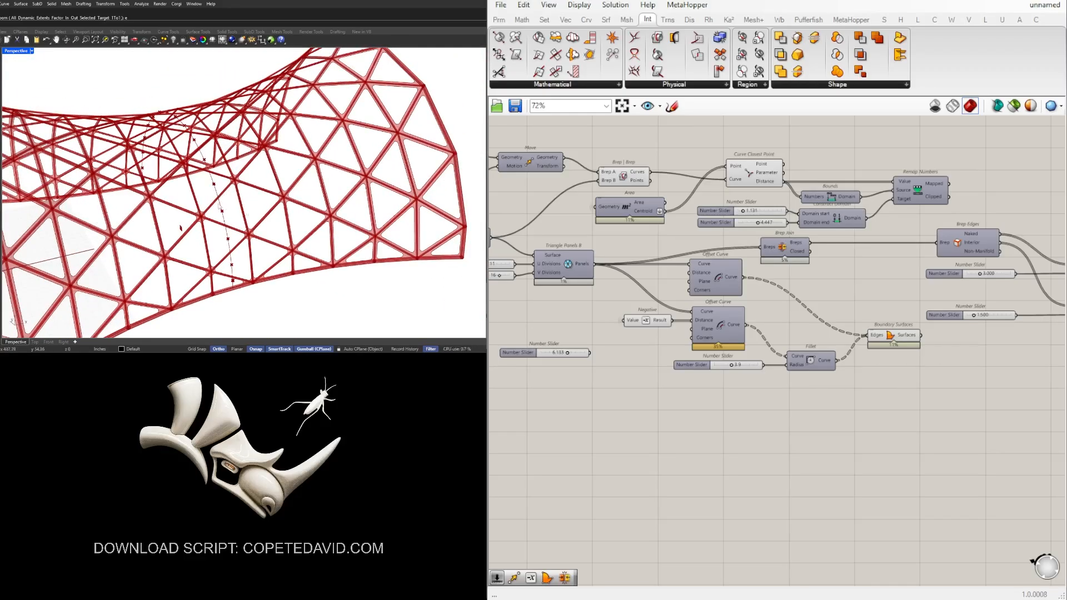
{"action": "scroll", "coordinate": [750, 214], "scroll_direction": "up", "scroll_amount": 5}
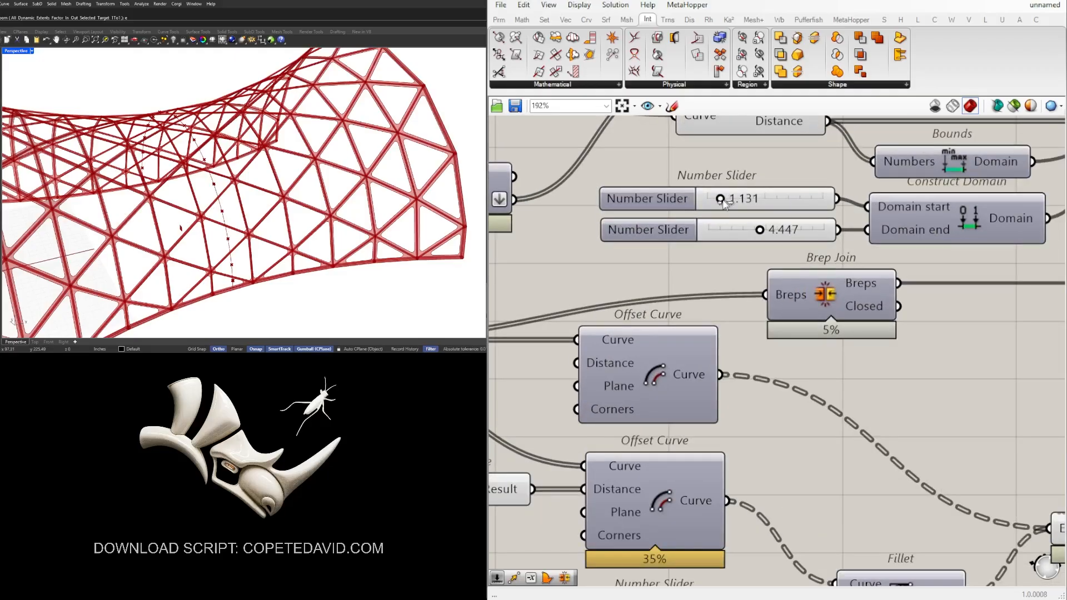
{"action": "left_click_drag", "start_coordinate": [737, 202], "coordinate": [742, 202]}
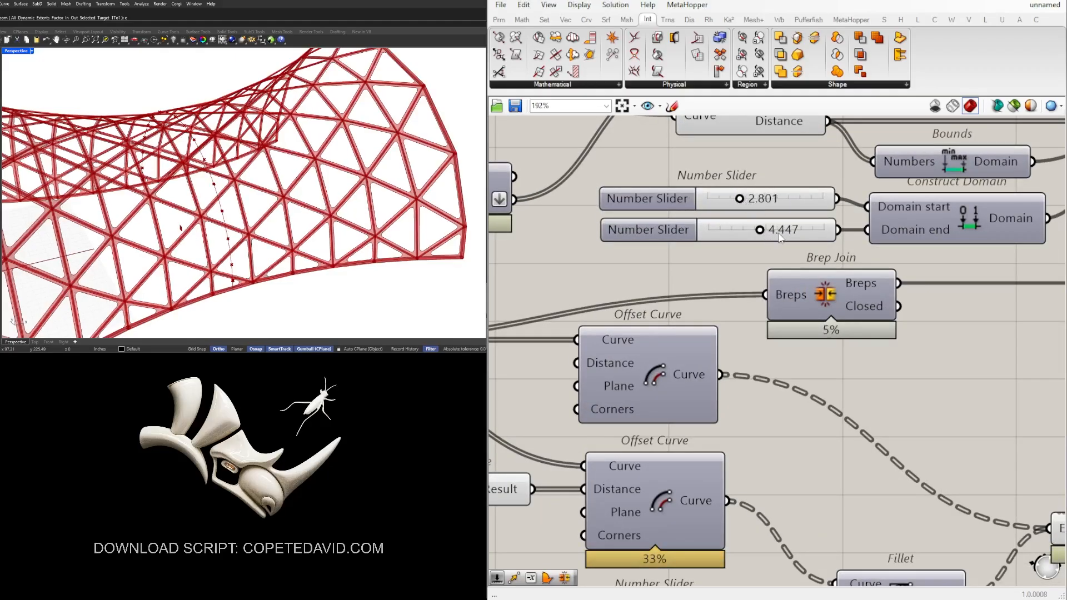
{"action": "left_click_drag", "start_coordinate": [770, 232], "coordinate": [837, 230]}
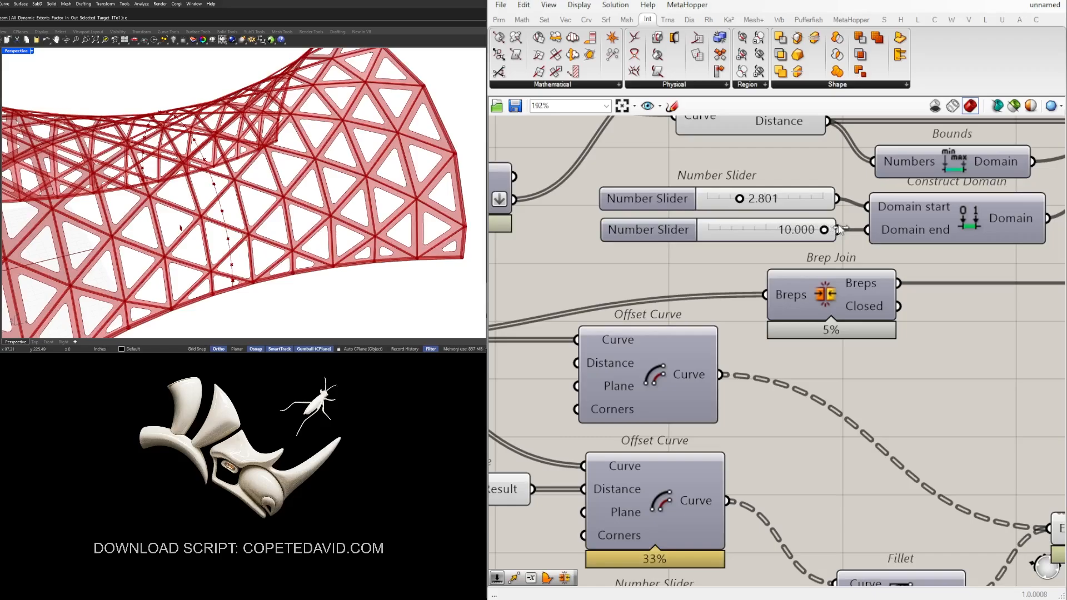
{"action": "scroll", "coordinate": [326, 207], "scroll_direction": "down", "scroll_amount": 4}
{"action": "scroll", "coordinate": [428, 242], "scroll_direction": "up", "scroll_amount": 6}
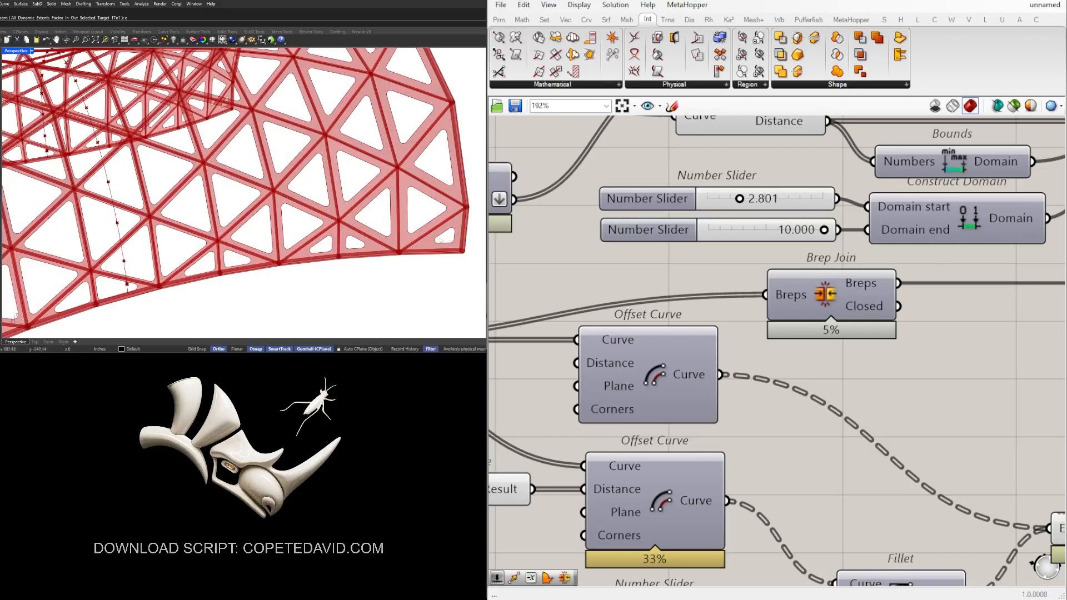
Raise the Domain end slider's maximum limit and set the slider to 13.132
{"action": "double_click", "coordinate": [673, 235]}
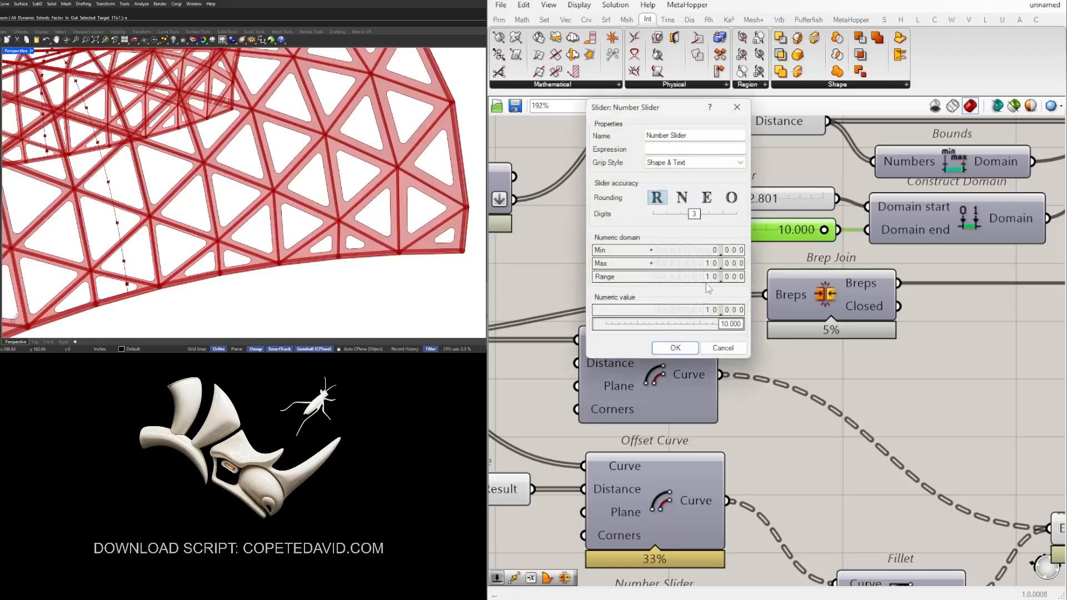
{"action": "double_click", "coordinate": [692, 265]}
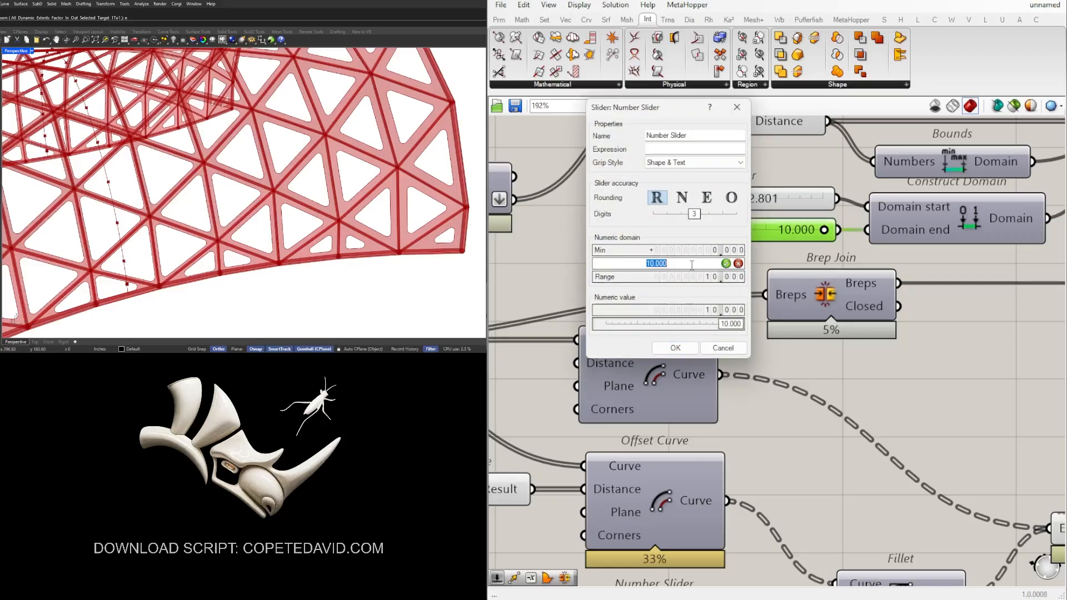
{"action": "left_click", "coordinate": [676, 347]}
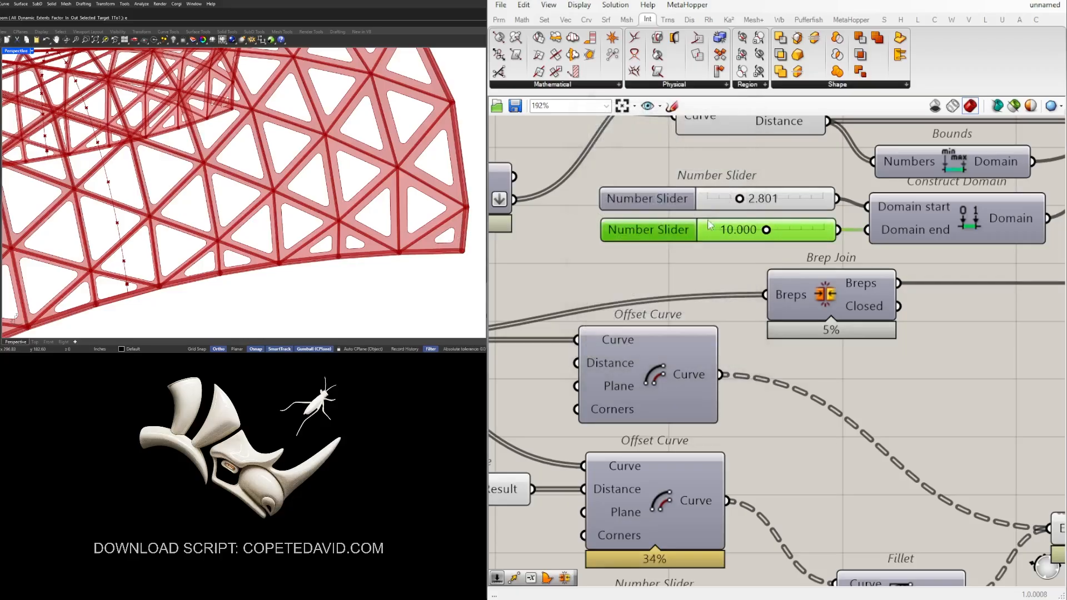
{"action": "left_click_drag", "start_coordinate": [780, 235], "coordinate": [787, 231]}
{"action": "scroll", "coordinate": [306, 168], "scroll_direction": "down", "scroll_amount": 9}
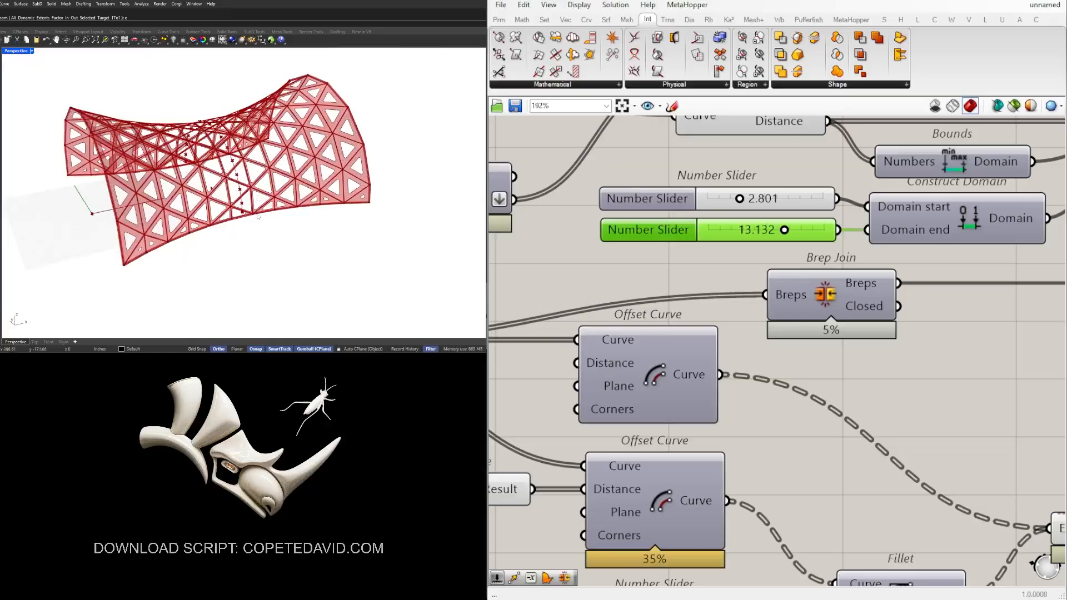
{"action": "mouse_move", "coordinate": [257, 217]}
{"action": "right_mouse_down"}
{"action": "mouse_move", "coordinate": [218, 245]}
{"action": "mouse_move", "coordinate": [241, 226]}
{"action": "right_mouse_up"}
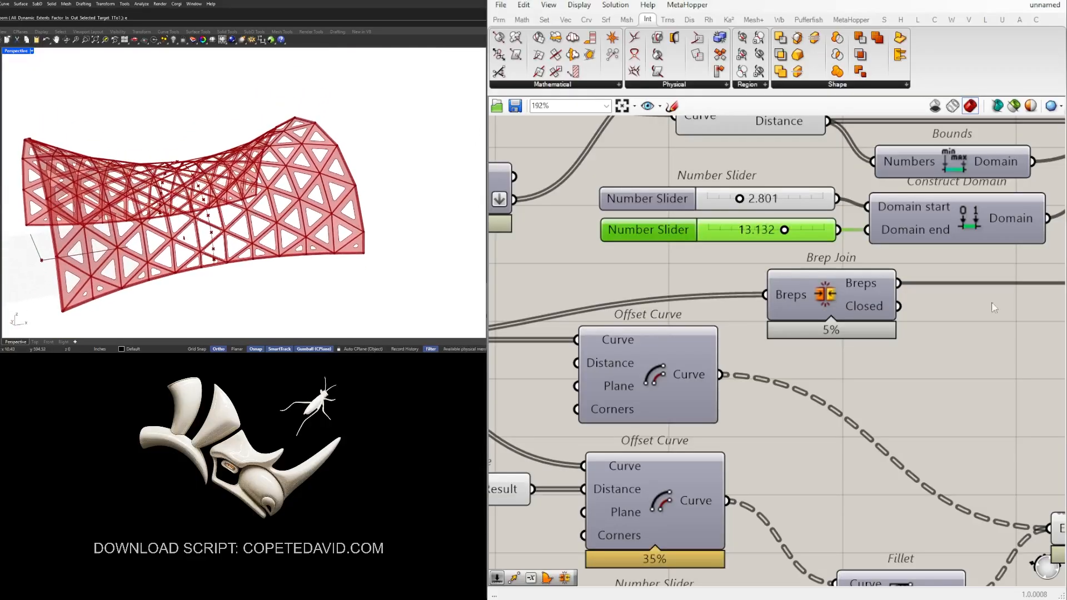
Set the Domain start slider to 4.532 and inspect the panel openings from several sides
{"action": "scroll", "coordinate": [706, 295], "scroll_direction": "up", "scroll_amount": 4}
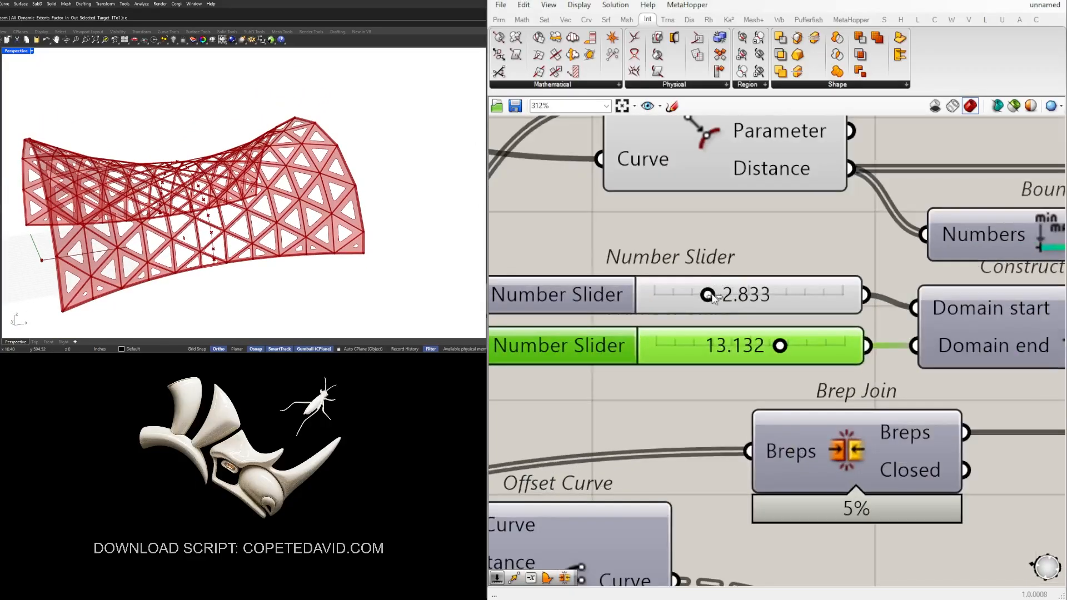
{"action": "left_click_drag", "start_coordinate": [713, 296], "coordinate": [735, 296]}
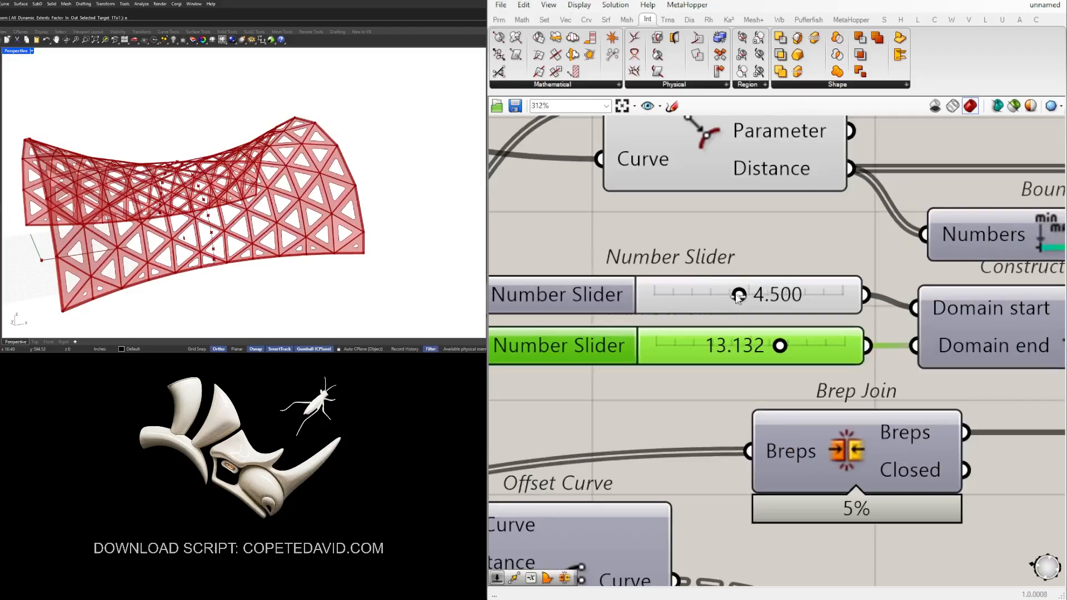
{"action": "scroll", "coordinate": [285, 283], "scroll_direction": "up", "scroll_amount": 10}
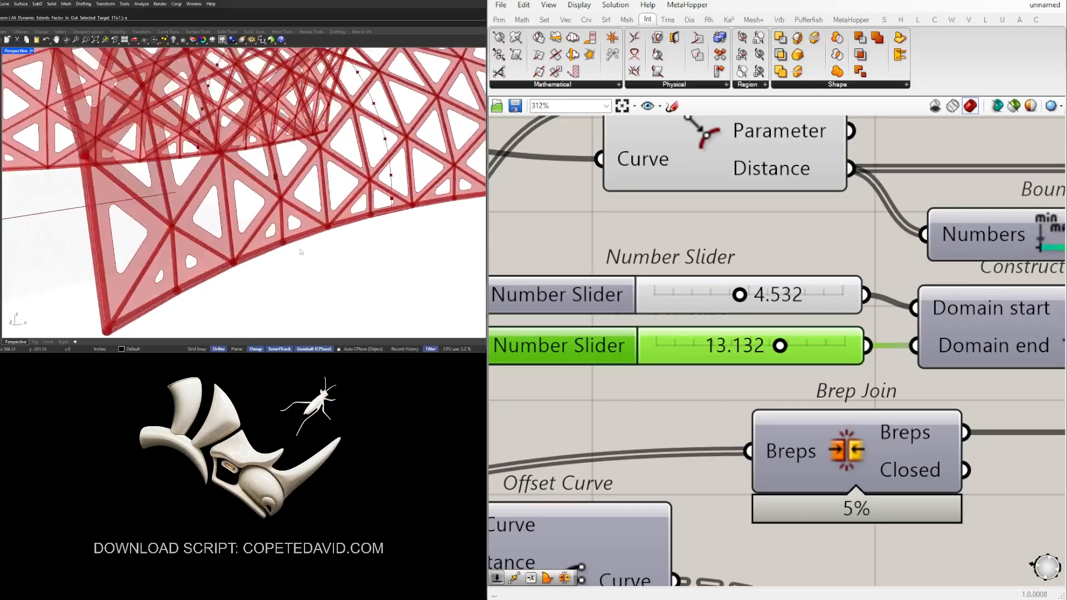
{"action": "scroll", "coordinate": [309, 202], "scroll_direction": "down", "scroll_amount": 10}
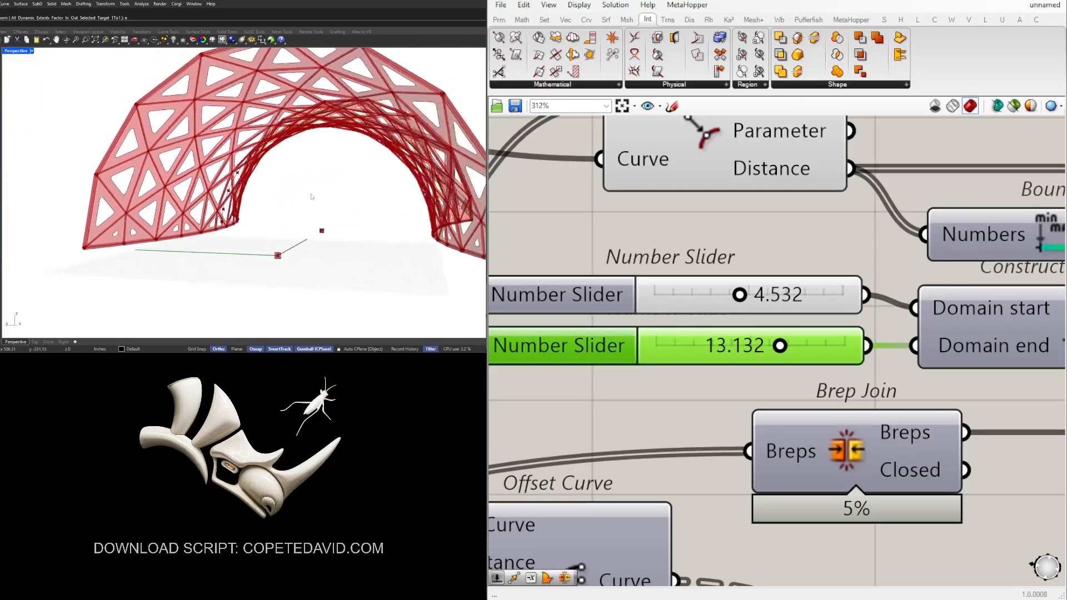
{"action": "right_click_drag", "start_coordinate": [313, 198], "coordinate": [423, 244]}
{"action": "left_click", "coordinate": [764, 241]}
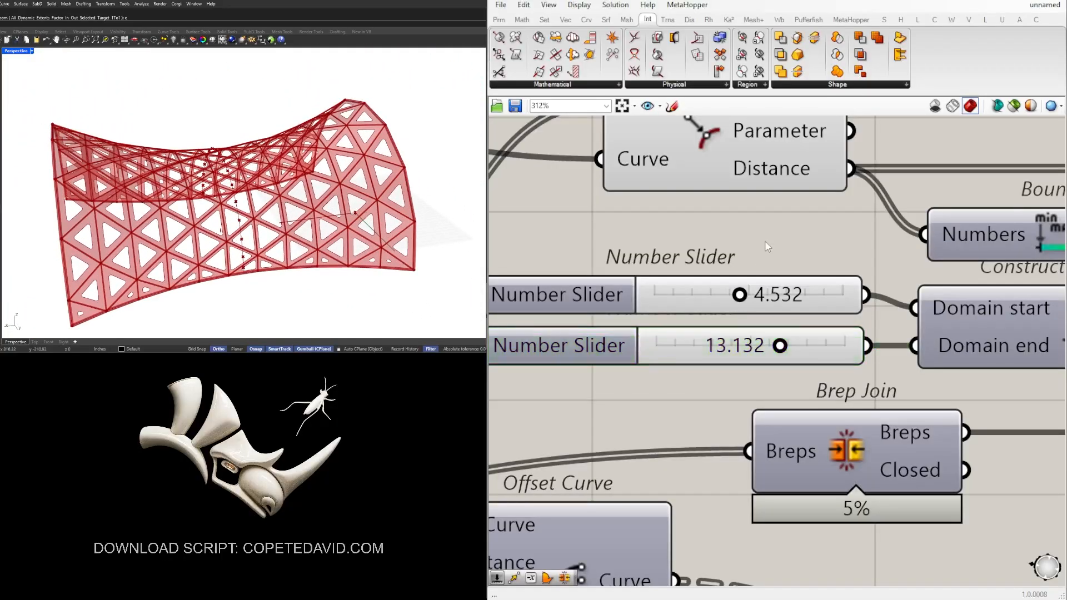
Try adjusting the slider for the Unit X Factor near the Circle's Boundary Surfaces component
{"action": "scroll", "coordinate": [765, 242], "scroll_direction": "down", "scroll_amount": 4}
{"action": "right_click_drag", "start_coordinate": [758, 239], "coordinate": [907, 234]}
{"action": "scroll", "coordinate": [877, 233], "scroll_direction": "down", "scroll_amount": 4}
{"action": "right_click_drag", "start_coordinate": [701, 237], "coordinate": [946, 308]}
{"action": "right_click_drag", "start_coordinate": [650, 364], "coordinate": [786, 383]}
{"action": "scroll", "coordinate": [834, 300], "scroll_direction": "up", "scroll_amount": 2}
{"action": "right_click_drag", "start_coordinate": [834, 300], "coordinate": [772, 315]}
{"action": "scroll", "coordinate": [772, 315], "scroll_direction": "up", "scroll_amount": 5}
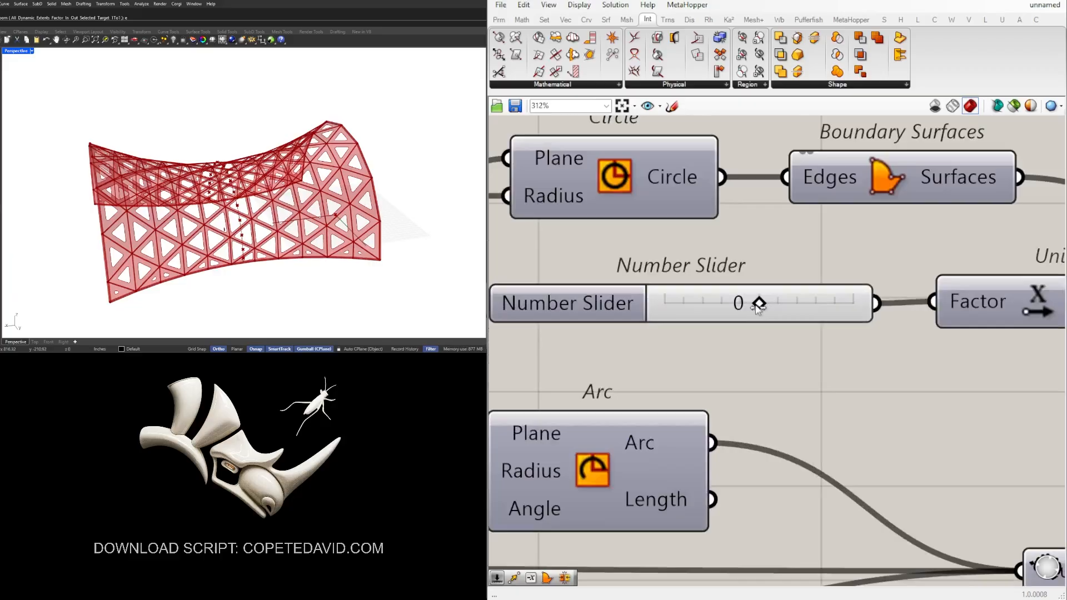
{"action": "mouse_move", "coordinate": [755, 306]}
{"action": "left_mouse_down"}
{"action": "mouse_move", "coordinate": [731, 306]}
{"action": "mouse_move", "coordinate": [792, 303]}
{"action": "mouse_move", "coordinate": [725, 293]}
{"action": "mouse_move", "coordinate": [758, 302]}
{"action": "left_mouse_up"}
{"action": "scroll", "coordinate": [820, 268], "scroll_direction": "down", "scroll_amount": 5}
Set the Construct Domain's Domain start slider to 6.007
{"action": "right_click_drag", "start_coordinate": [977, 336], "coordinate": [707, 316]}
{"action": "scroll", "coordinate": [708, 316], "scroll_direction": "down", "scroll_amount": 3}
{"action": "scroll", "coordinate": [641, 310], "scroll_direction": "up", "scroll_amount": 8}
{"action": "right_click_drag", "start_coordinate": [891, 323], "coordinate": [742, 293]}
{"action": "left_click_drag", "start_coordinate": [741, 292], "coordinate": [770, 291]}
Raise the Domain start slider's maximum, then set the domain start to 10.880 and the domain end to 6.143
{"action": "double_click", "coordinate": [614, 306]}
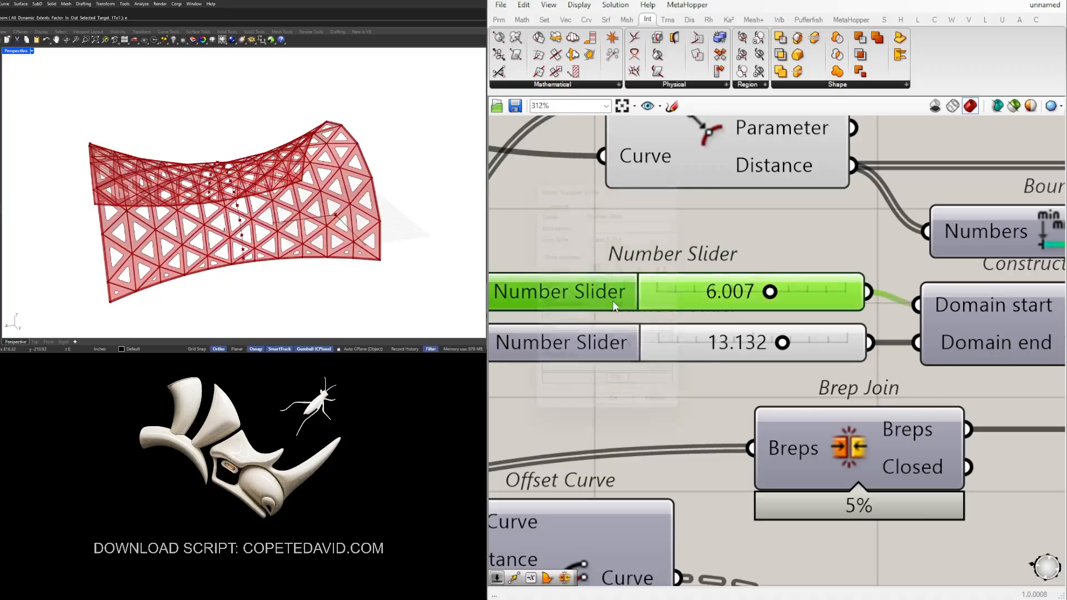
{"action": "double_click", "coordinate": [651, 334]}
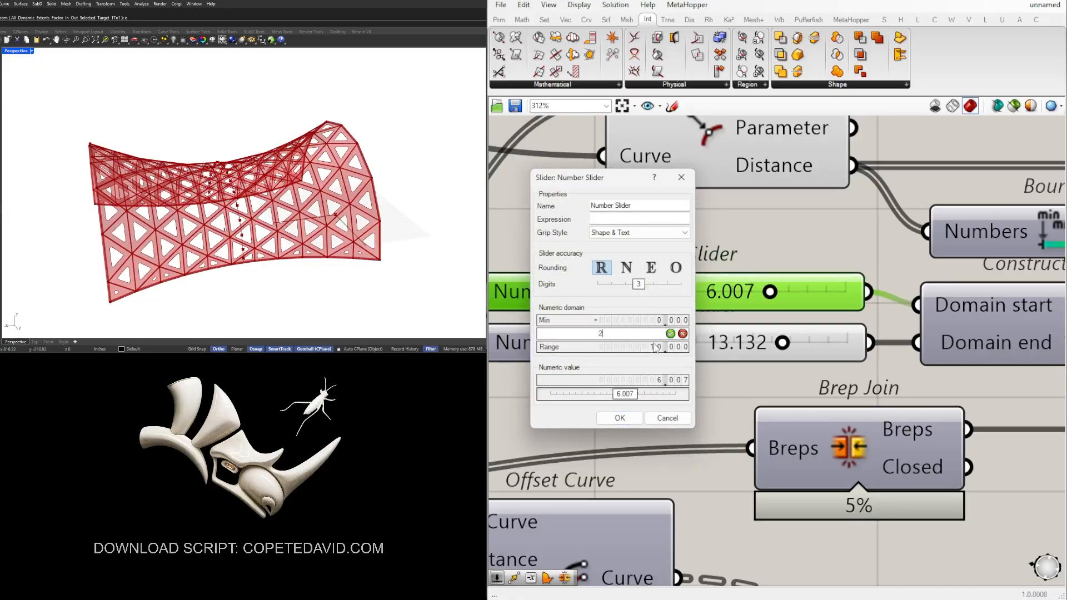
{"action": "left_click", "coordinate": [622, 421]}
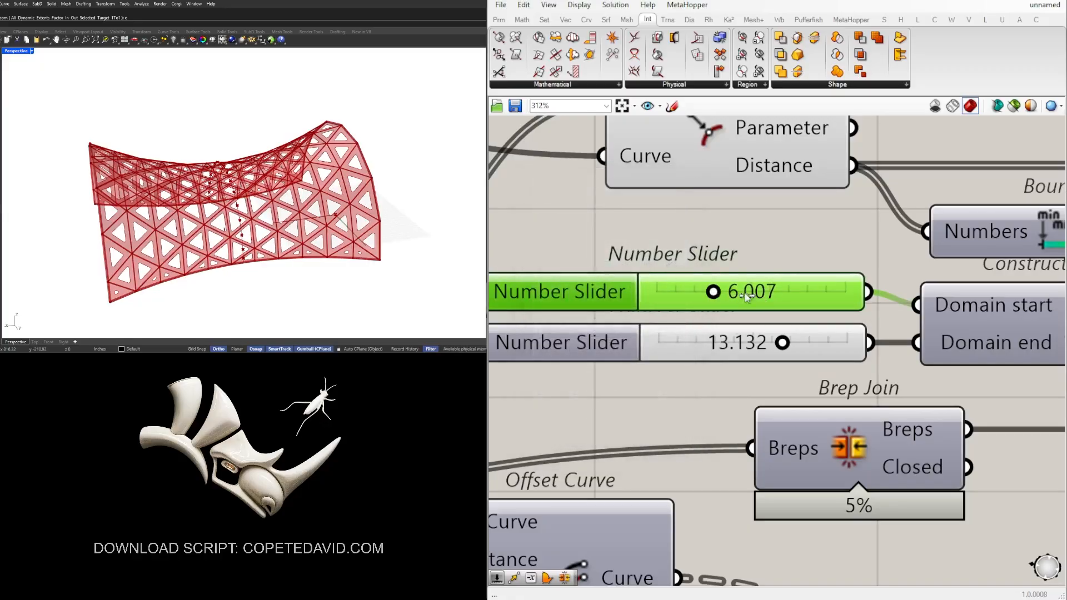
{"action": "left_click_drag", "start_coordinate": [713, 292], "coordinate": [761, 292]}
{"action": "left_click_drag", "start_coordinate": [783, 343], "coordinate": [723, 346]}
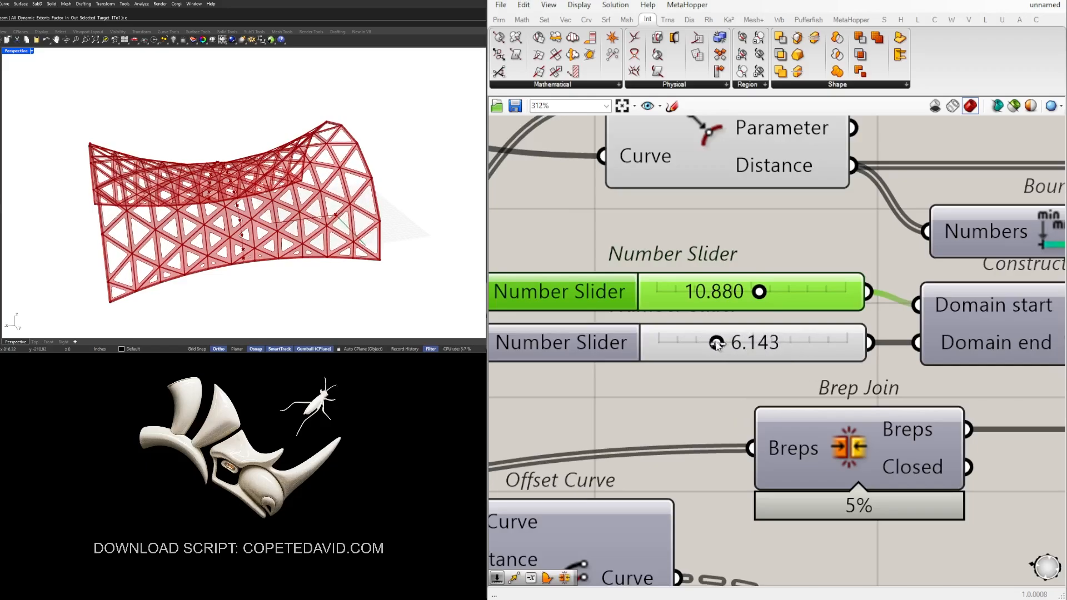
Reduce the Construct Domain's start to about 9.1 and its end to about 4.3
{"action": "left_click_drag", "start_coordinate": [707, 344], "coordinate": [702, 346]}
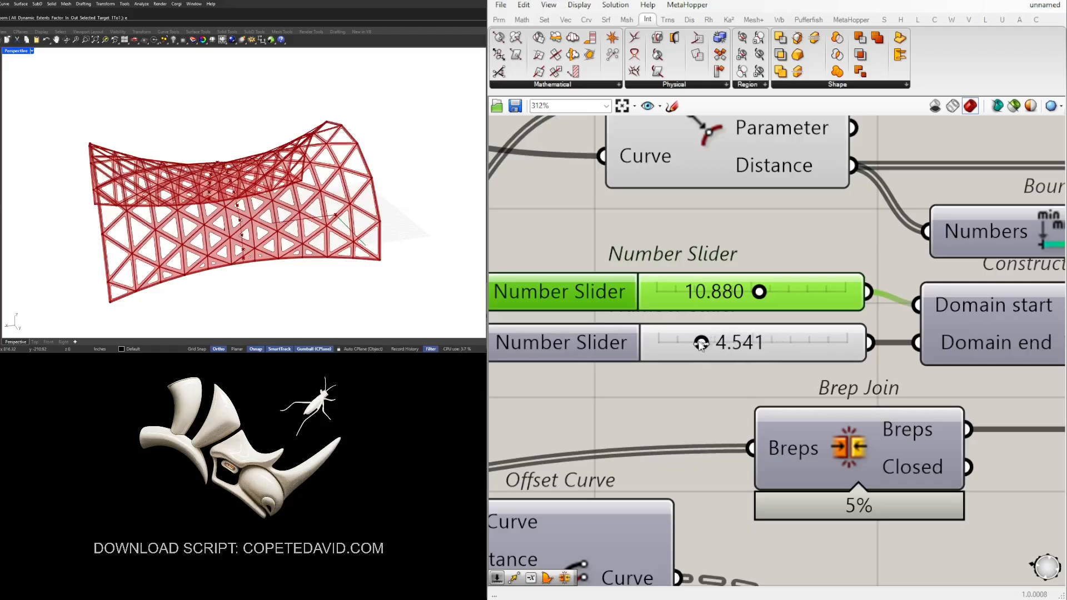
{"action": "mouse_move", "coordinate": [764, 293]}
{"action": "left_mouse_down"}
{"action": "mouse_move", "coordinate": [774, 294]}
{"action": "mouse_move", "coordinate": [743, 292]}
{"action": "left_mouse_up"}
{"action": "scroll", "coordinate": [801, 270], "scroll_direction": "down", "scroll_amount": 3}
{"action": "scroll", "coordinate": [801, 271], "scroll_direction": "down", "scroll_amount": 2}
{"action": "right_click_drag", "start_coordinate": [588, 234], "coordinate": [705, 252]}
{"action": "right_click_drag", "start_coordinate": [952, 262], "coordinate": [852, 257]}
{"action": "left_click_drag", "start_coordinate": [810, 238], "coordinate": [810, 226]}
Set the U Divisions of the Triangle Panels B component to 12
{"action": "right_click_drag", "start_coordinate": [924, 190], "coordinate": [779, 191]}
{"action": "scroll", "coordinate": [830, 193], "scroll_direction": "down", "scroll_amount": 2}
{"action": "right_click_drag", "start_coordinate": [503, 251], "coordinate": [760, 274]}
{"action": "scroll", "coordinate": [682, 245], "scroll_direction": "up", "scroll_amount": 2}
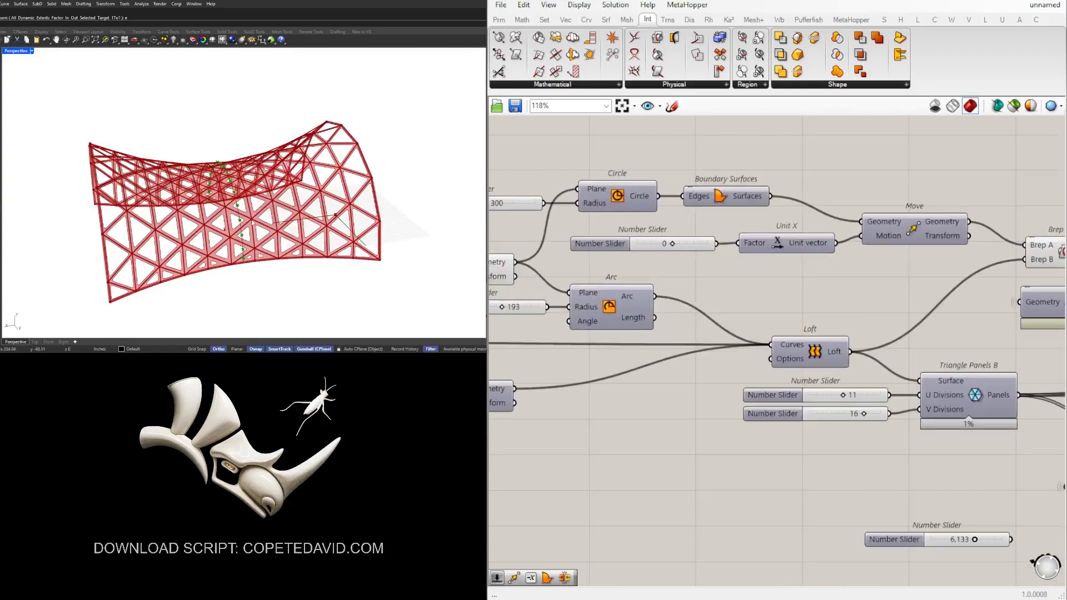
{"action": "scroll", "coordinate": [231, 257], "scroll_direction": "up", "scroll_amount": 4}
{"action": "scroll", "coordinate": [882, 370], "scroll_direction": "up", "scroll_amount": 3}
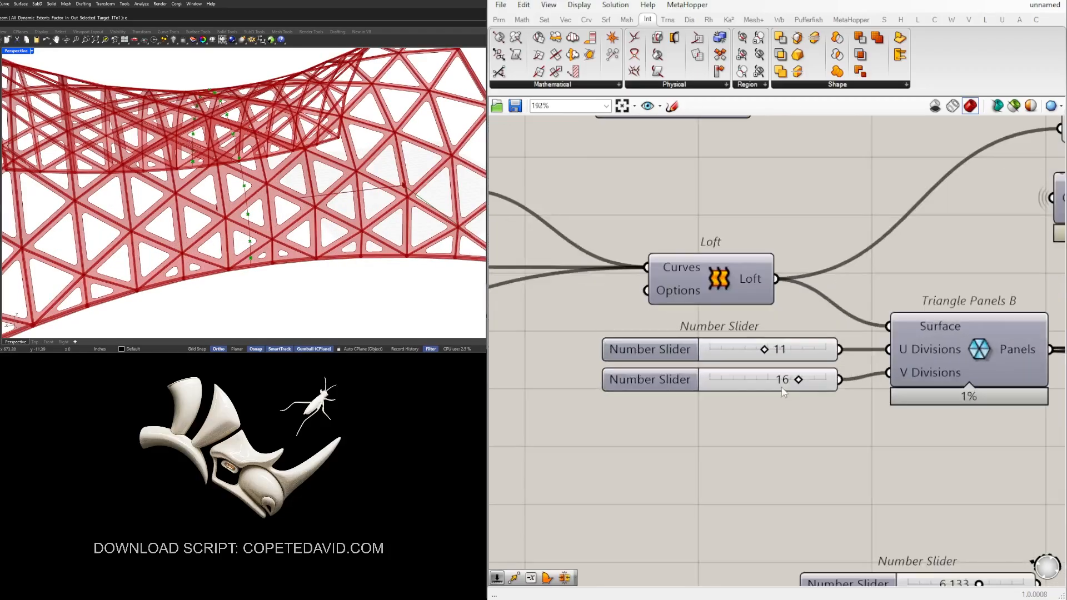
{"action": "double_click", "coordinate": [792, 352]}
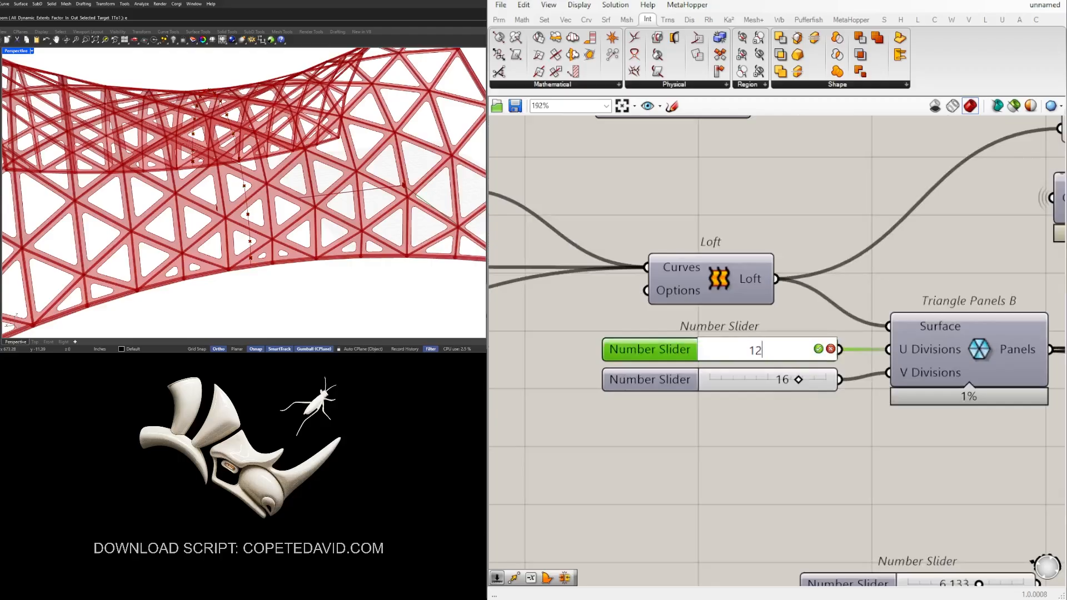
{"action": "key", "text": "Return"}
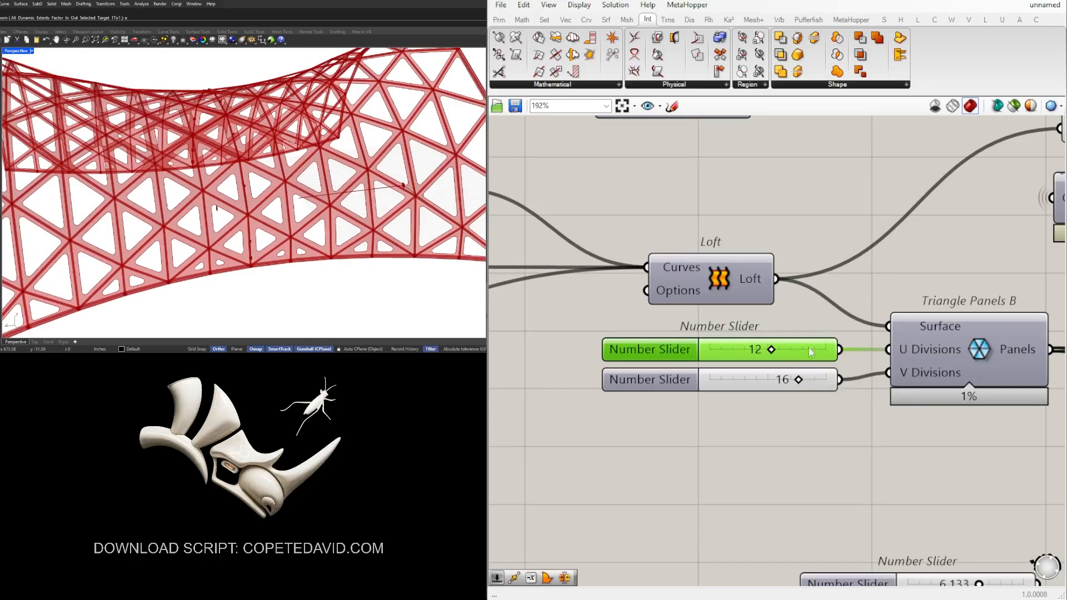
Set the Fillet radius to 2.1 and inspect the panel openings from the opposite side
{"action": "scroll", "coordinate": [268, 253], "scroll_direction": "down", "scroll_amount": 5}
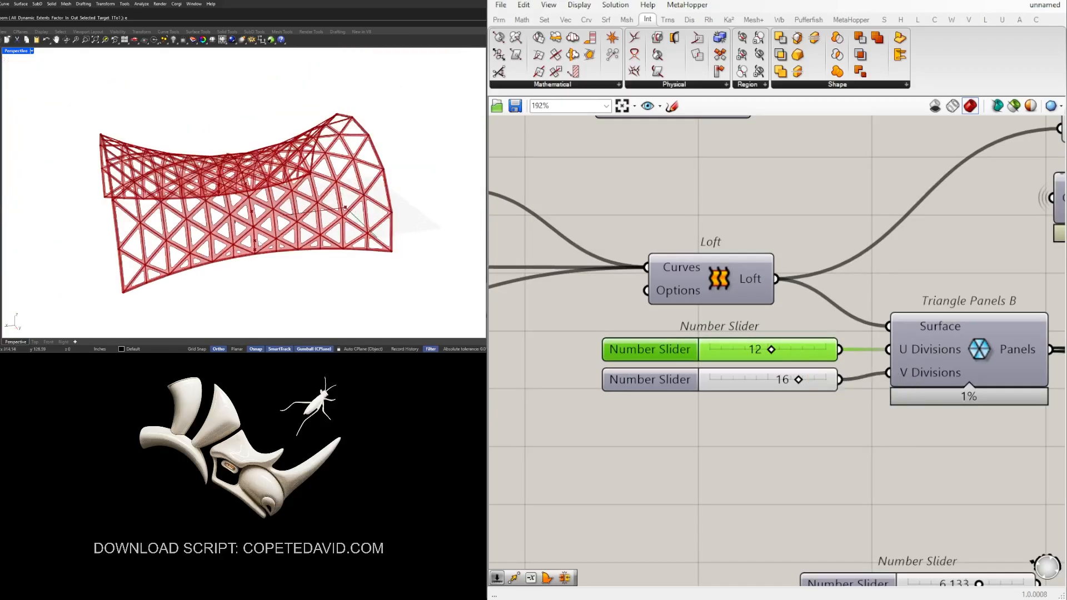
{"action": "scroll", "coordinate": [830, 387], "scroll_direction": "down", "scroll_amount": 5}
{"action": "right_click_drag", "start_coordinate": [1028, 383], "coordinate": [762, 348]}
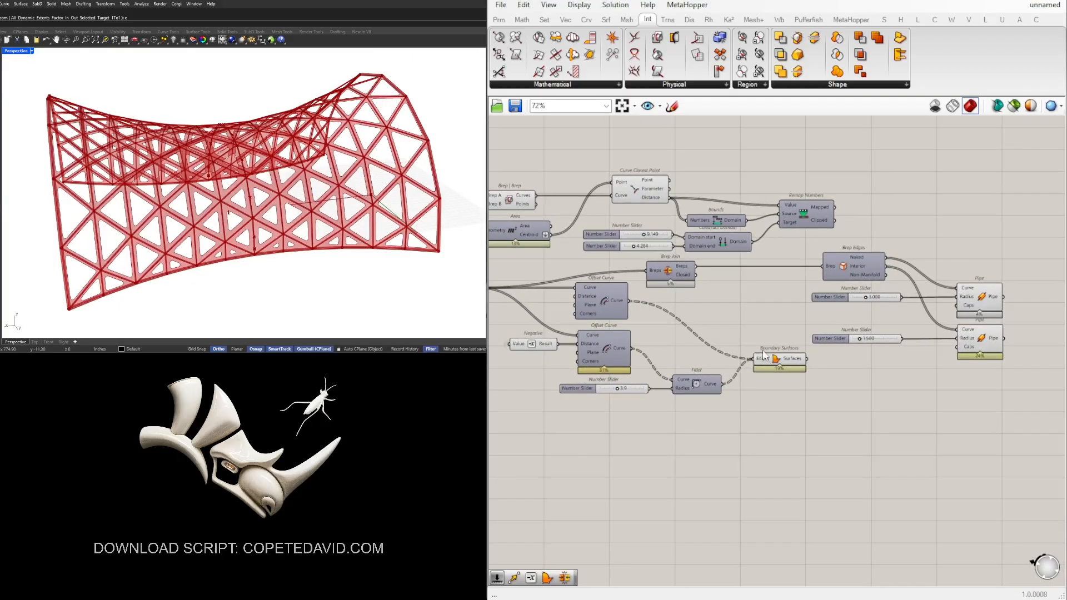
{"action": "scroll", "coordinate": [597, 390], "scroll_direction": "up", "scroll_amount": 8}
{"action": "left_click_drag", "start_coordinate": [644, 389], "coordinate": [613, 387]}
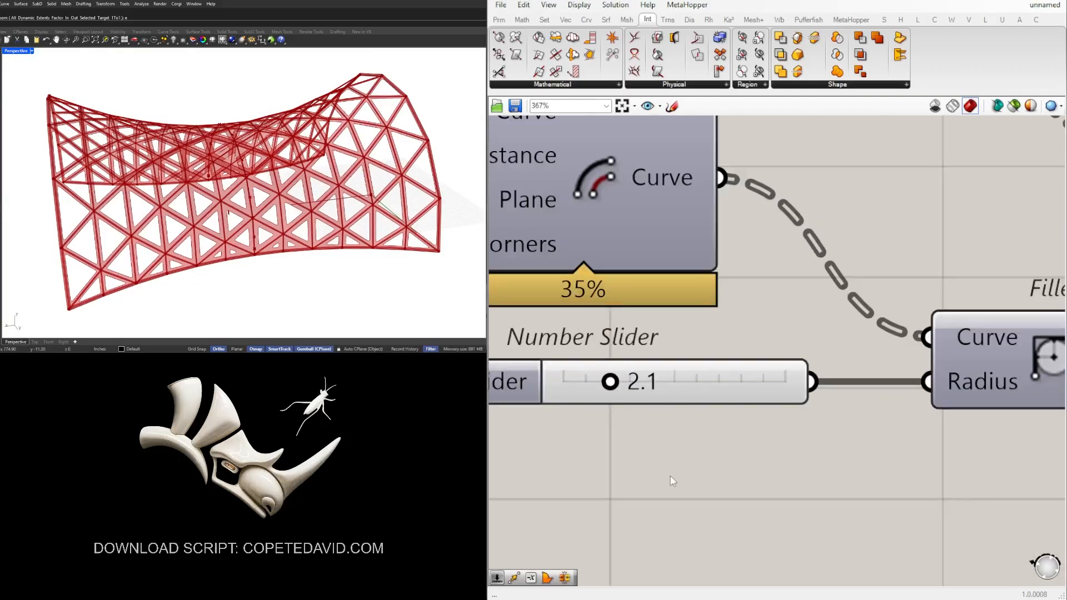
{"action": "right_click_drag", "start_coordinate": [227, 166], "coordinate": [366, 204]}
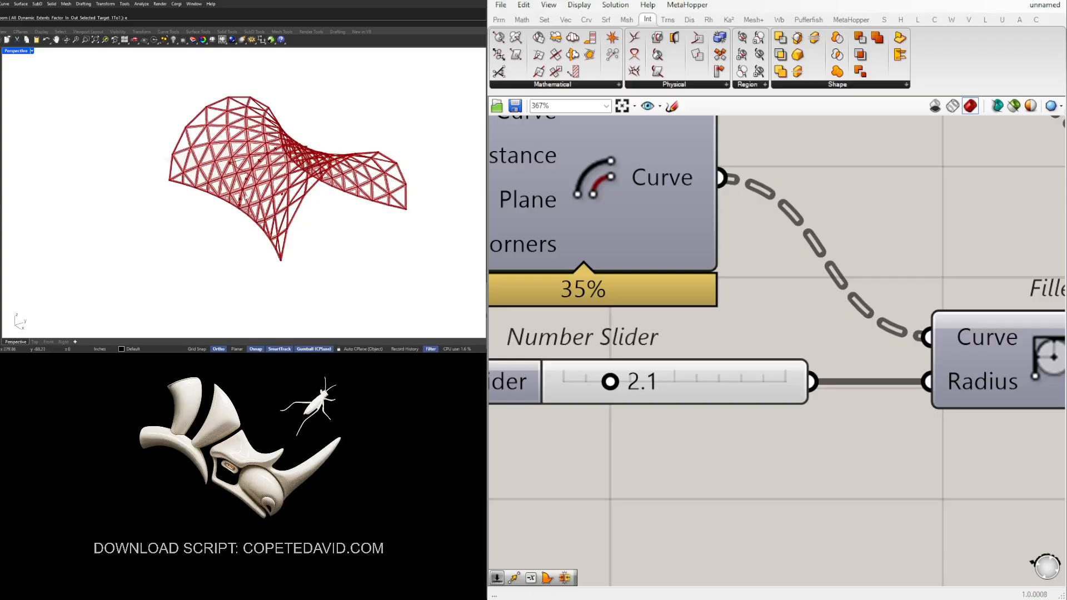
{"action": "right_click_drag", "start_coordinate": [247, 214], "coordinate": [267, 225]}
{"action": "scroll", "coordinate": [289, 248], "scroll_direction": "up", "scroll_amount": 2}
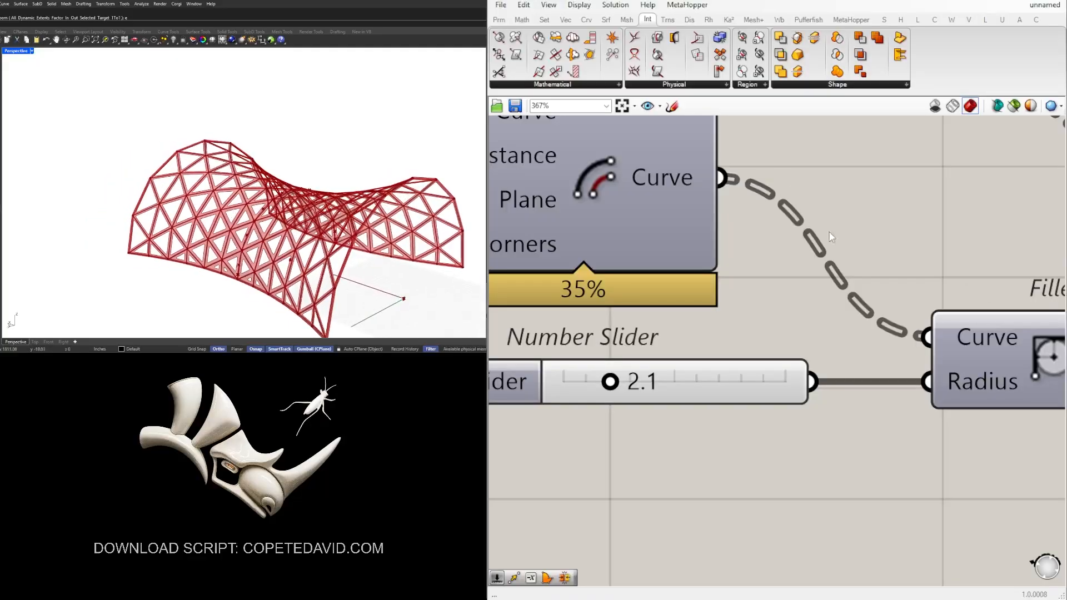
Set the interior-edge Pipe radius to 3 and the naked-edge Pipe radius to 5
{"action": "scroll", "coordinate": [876, 284], "scroll_direction": "down", "scroll_amount": 8}
{"action": "right_click_drag", "start_coordinate": [973, 332], "coordinate": [712, 328]}
{"action": "scroll", "coordinate": [656, 314], "scroll_direction": "up", "scroll_amount": 5}
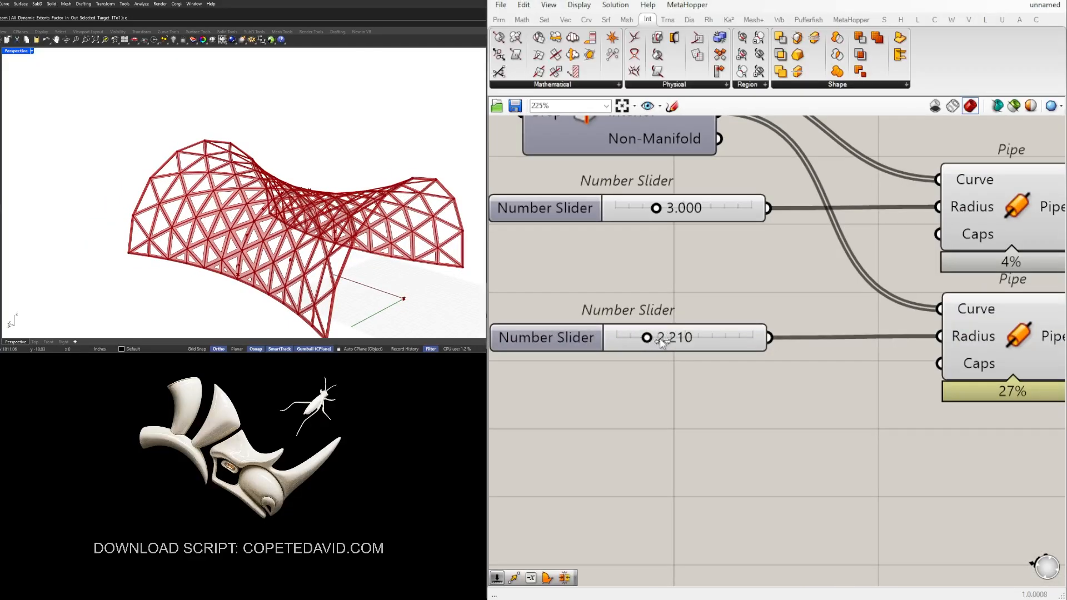
{"action": "left_click_drag", "start_coordinate": [646, 337], "coordinate": [702, 337]}
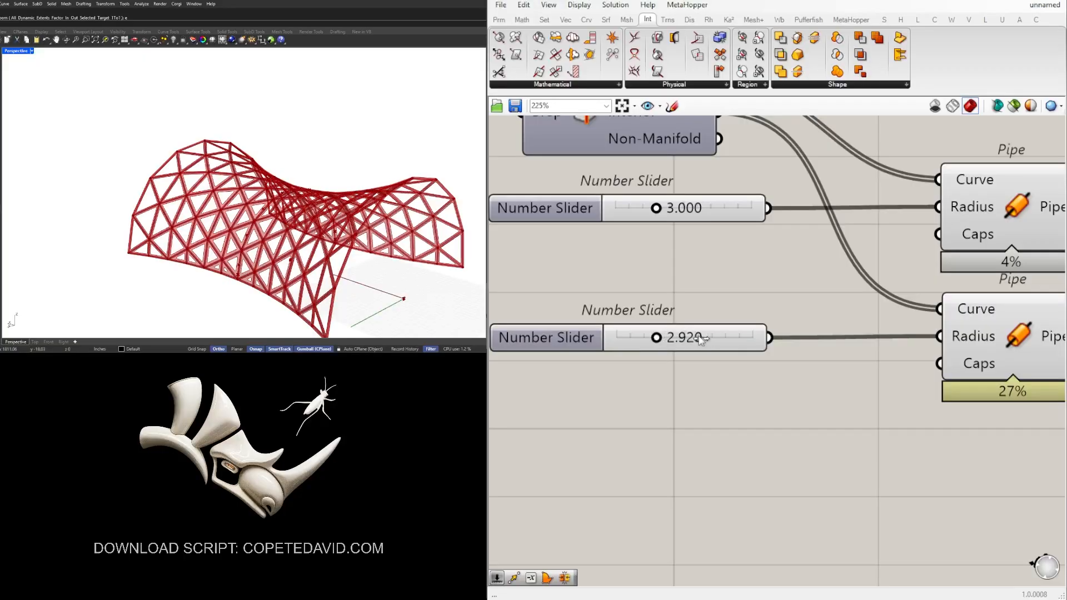
{"action": "type", "text": "3"}
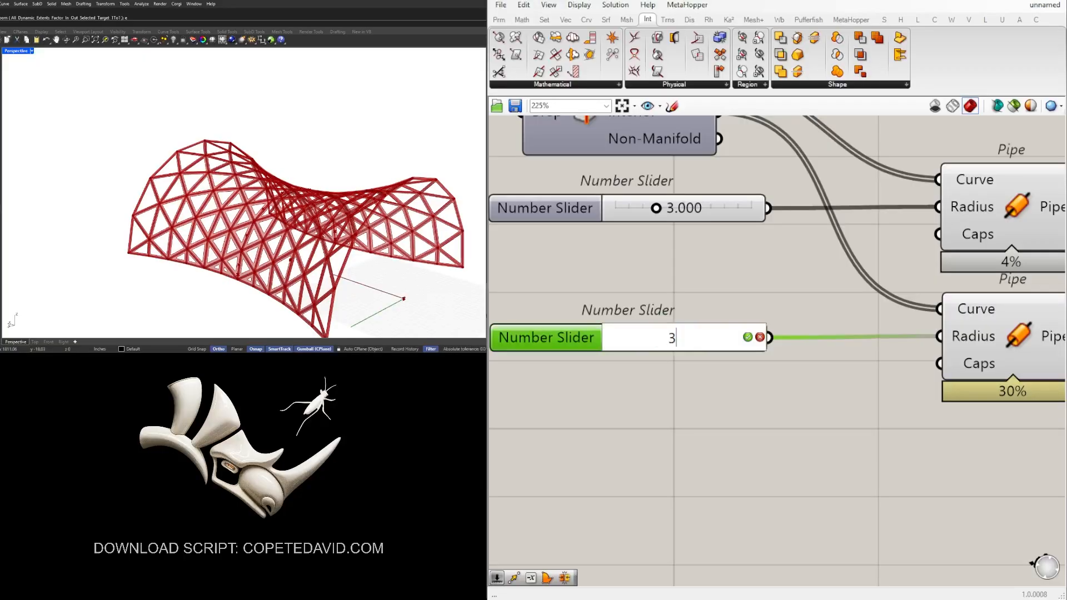
{"action": "key", "text": "Return"}
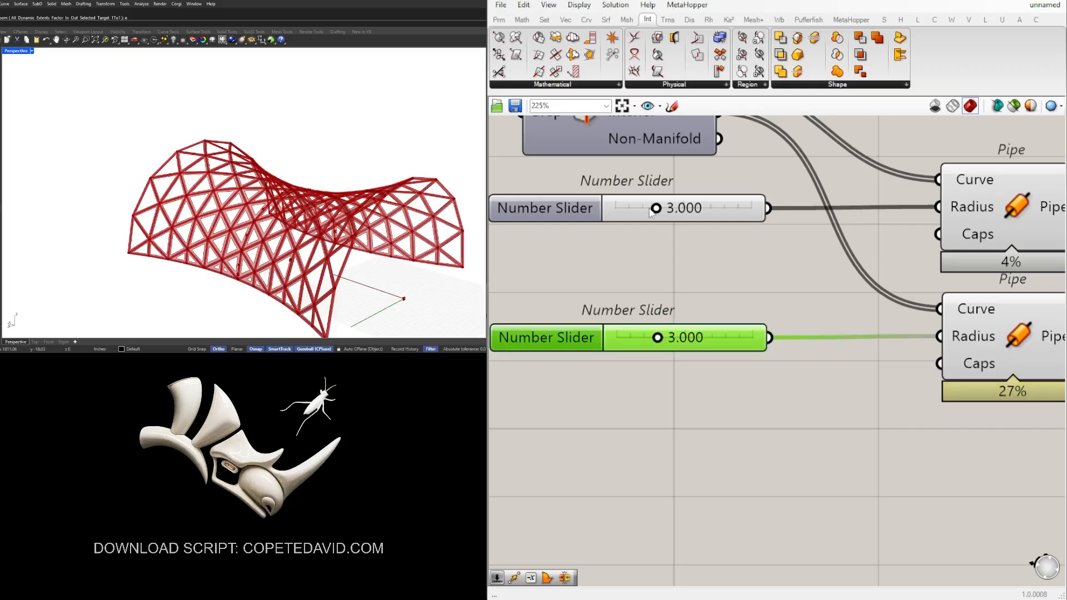
{"action": "double_click", "coordinate": [678, 204]}
{"action": "type", "text": "5"}
{"action": "key", "text": "Return"}
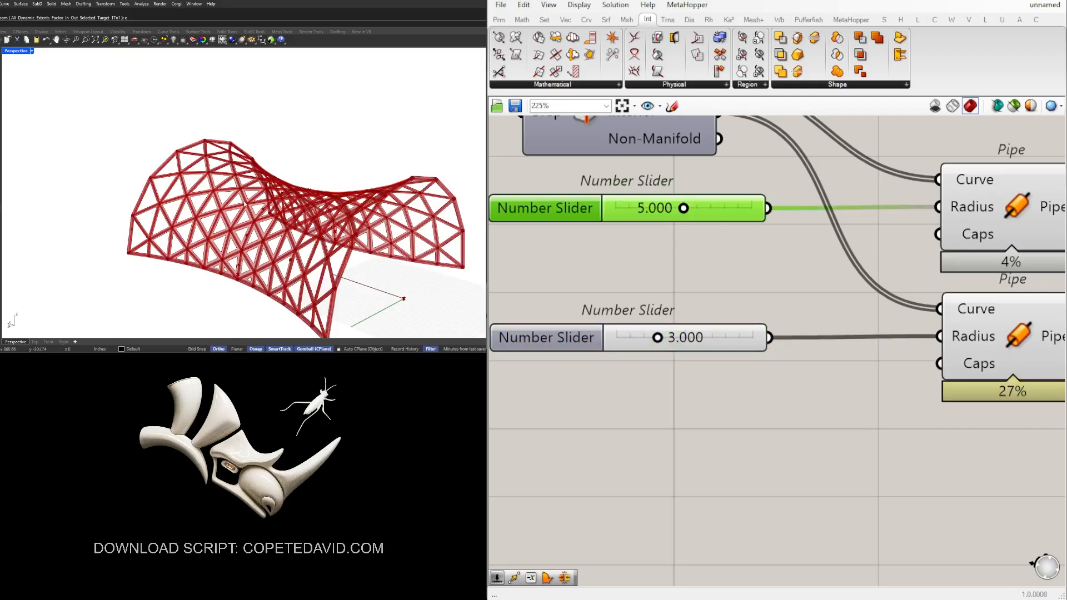
Examine the piped structure from another side, both up close and as a whole
{"action": "right_click_drag", "start_coordinate": [379, 144], "coordinate": [23, 154]}
{"action": "left_click", "coordinate": [914, 261]}
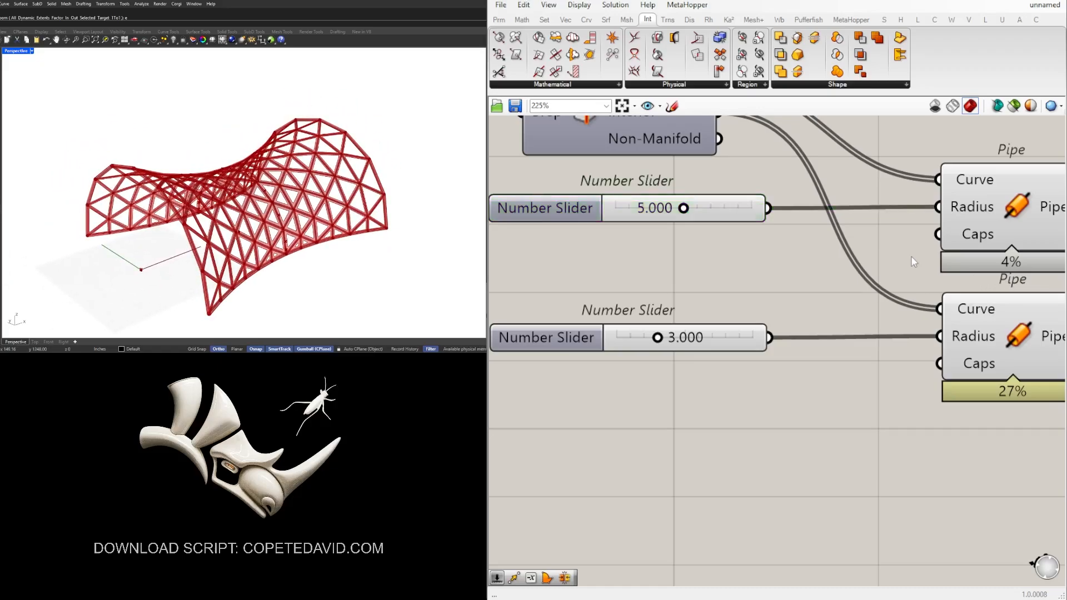
{"action": "scroll", "coordinate": [612, 324], "scroll_direction": "down", "scroll_amount": 3}
{"action": "scroll", "coordinate": [259, 228], "scroll_direction": "up", "scroll_amount": 5}
{"action": "scroll", "coordinate": [259, 228], "scroll_direction": "down", "scroll_amount": 1}
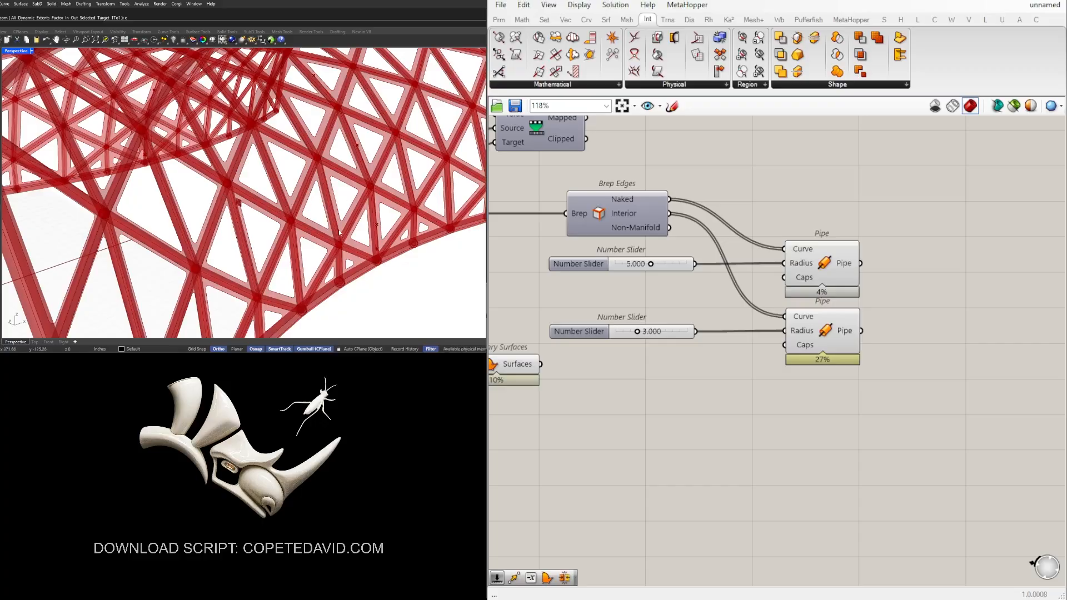
{"action": "scroll", "coordinate": [313, 223], "scroll_direction": "down", "scroll_amount": 9}
{"action": "scroll", "coordinate": [918, 321], "scroll_direction": "down", "scroll_amount": 3}
{"action": "right_click_drag", "start_coordinate": [700, 368], "coordinate": [993, 369]}
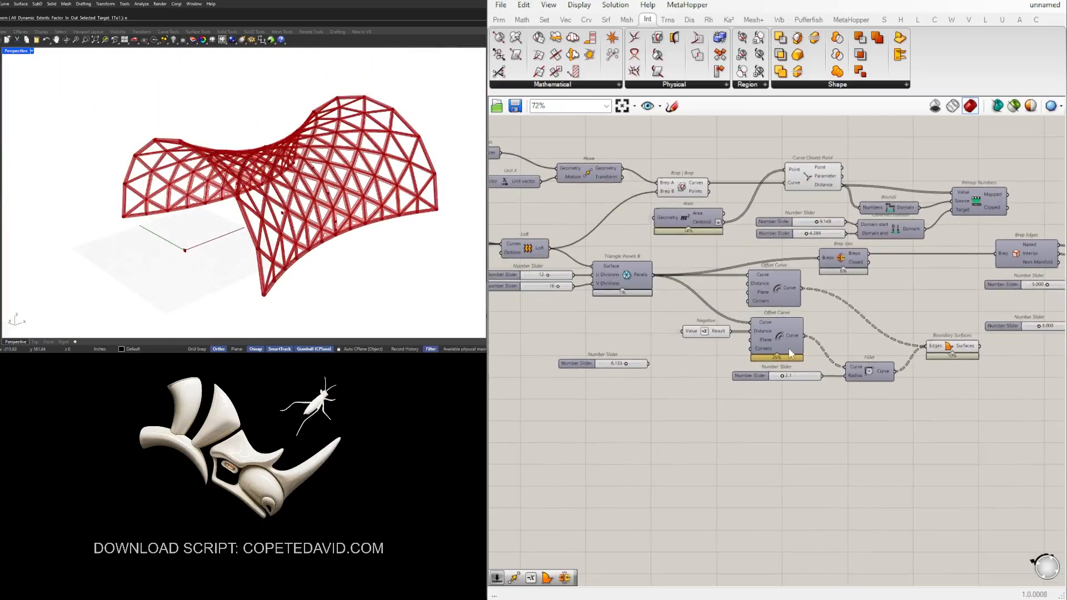
{"action": "right_click_drag", "start_coordinate": [747, 355], "coordinate": [849, 364]}
Select the Loft and the two Pipe components in turn to check which geometry each one produces
{"action": "left_click", "coordinate": [638, 262]}
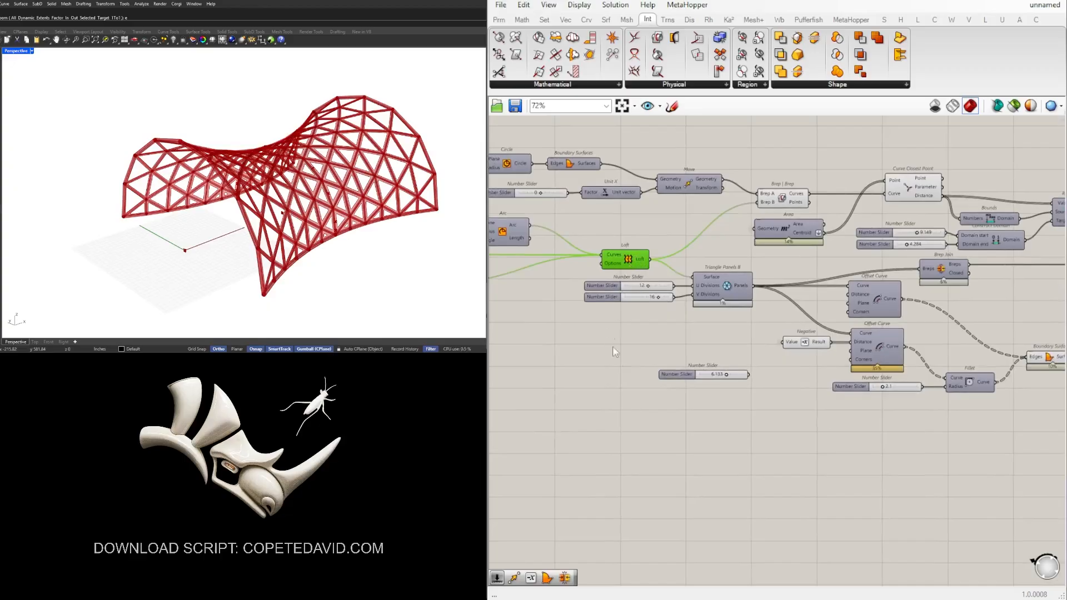
{"action": "left_click", "coordinate": [614, 361]}
{"action": "left_click", "coordinate": [644, 263]}
{"action": "right_click_drag", "start_coordinate": [937, 293], "coordinate": [630, 292]}
{"action": "left_click", "coordinate": [951, 297]}
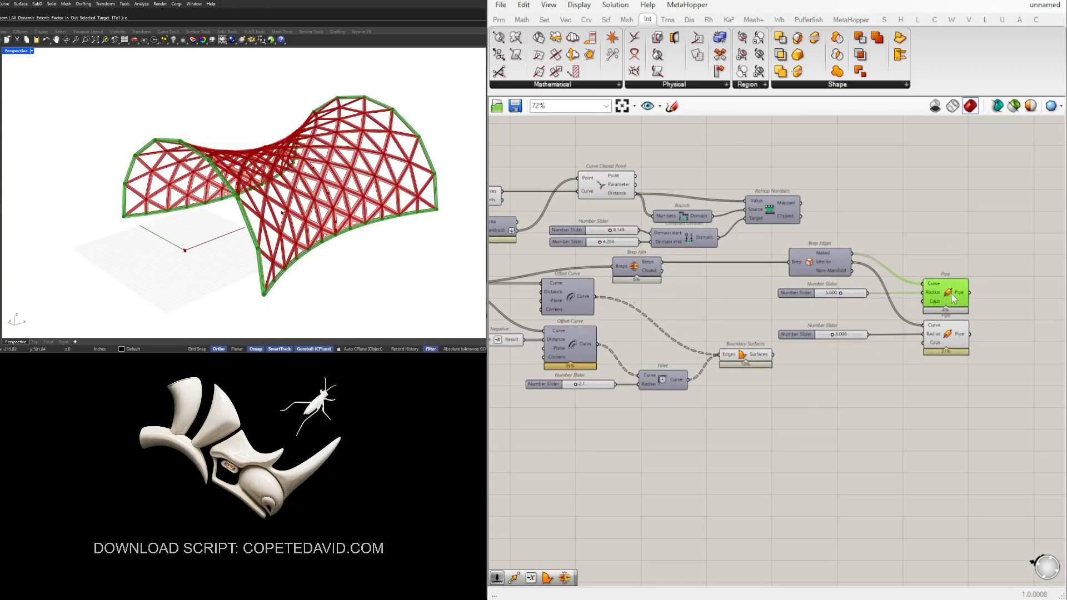
{"action": "left_click", "coordinate": [943, 340]}
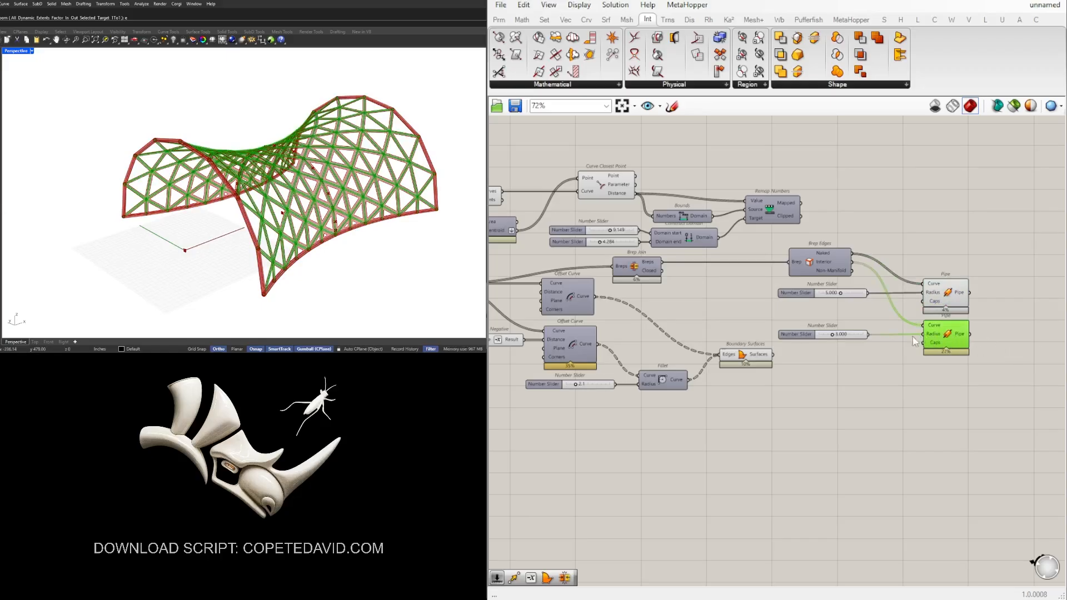
{"action": "scroll", "coordinate": [912, 338], "scroll_direction": "down", "scroll_amount": 3}
{"action": "right_click_drag", "start_coordinate": [534, 329], "coordinate": [760, 324]}
{"action": "scroll", "coordinate": [757, 322], "scroll_direction": "up", "scroll_amount": 5}
{"action": "left_click", "coordinate": [837, 243]}
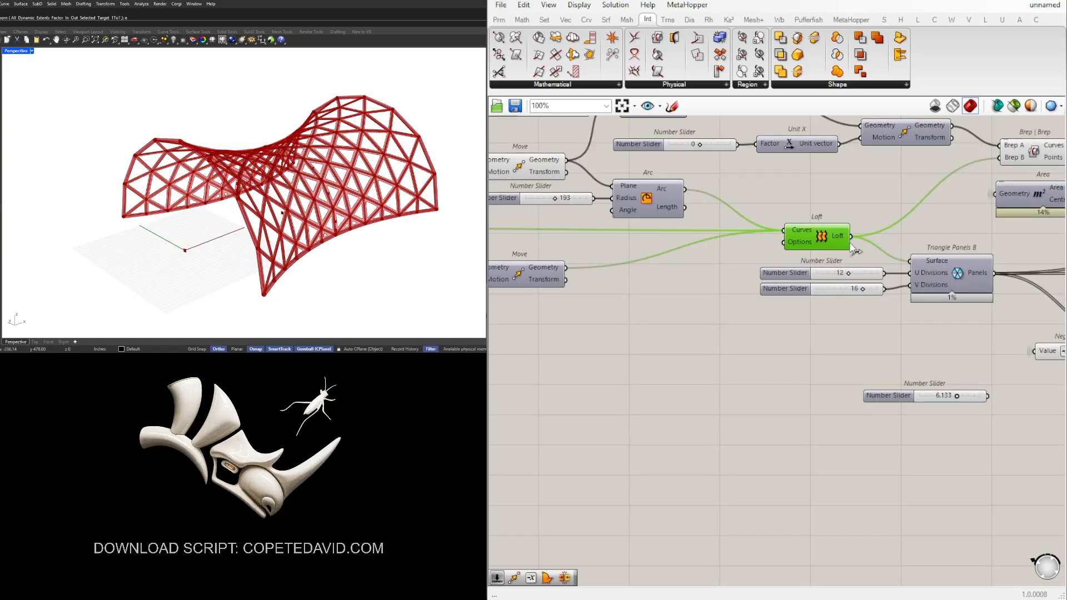
{"action": "scroll", "coordinate": [284, 214], "scroll_direction": "up", "scroll_amount": 6}
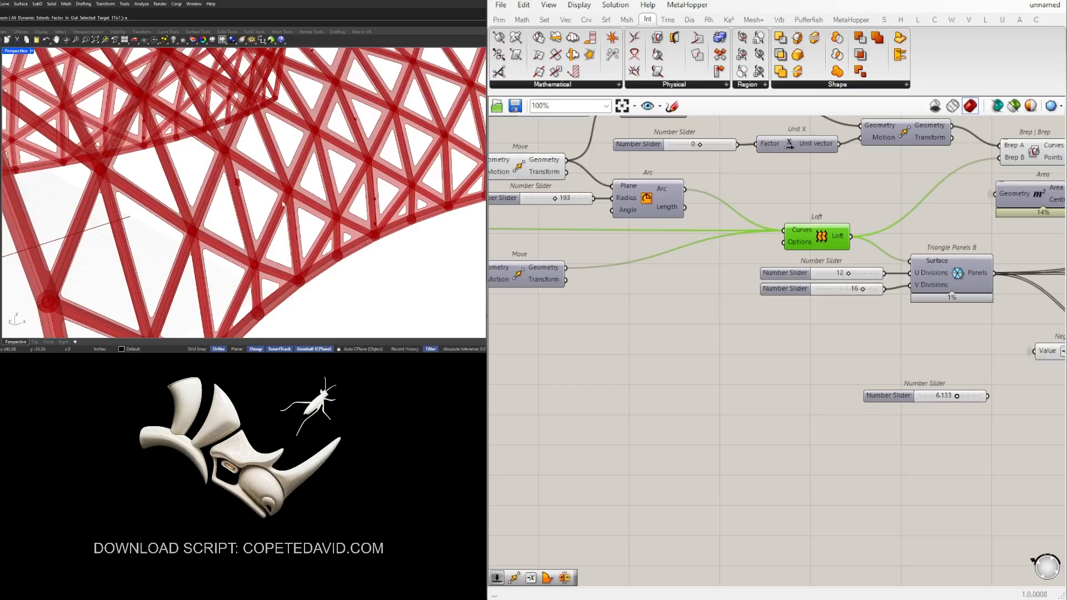
Review the definition from the Loft through to its end and check the interior-edge pipes in the model
{"action": "left_click", "coordinate": [1018, 382]}
{"action": "scroll", "coordinate": [942, 349], "scroll_direction": "down", "scroll_amount": 3}
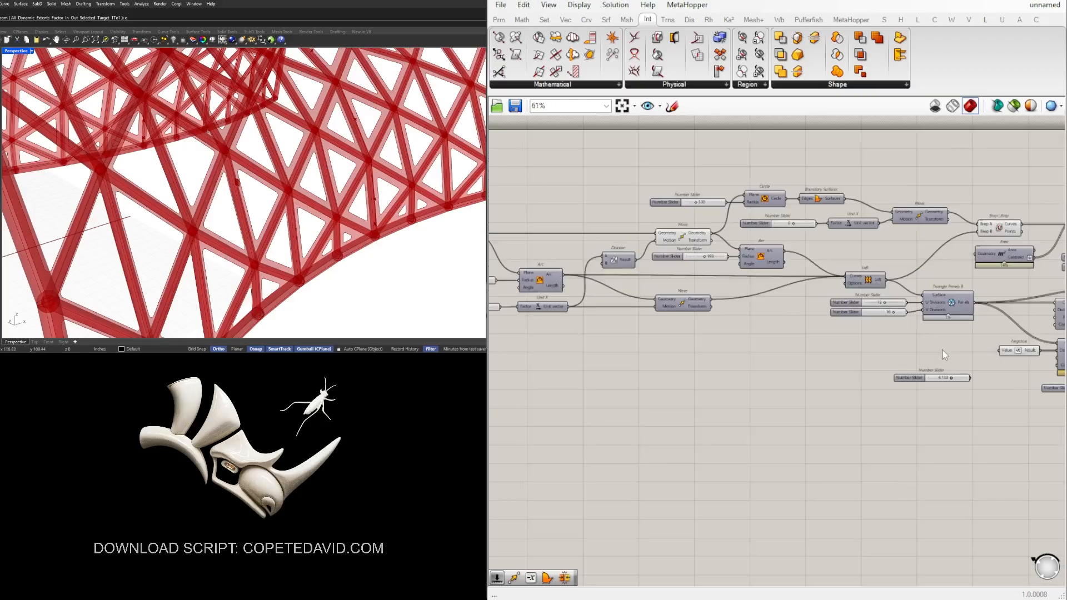
{"action": "right_click_drag", "start_coordinate": [981, 357], "coordinate": [610, 360]}
{"action": "right_click_drag", "start_coordinate": [556, 381], "coordinate": [595, 378]}
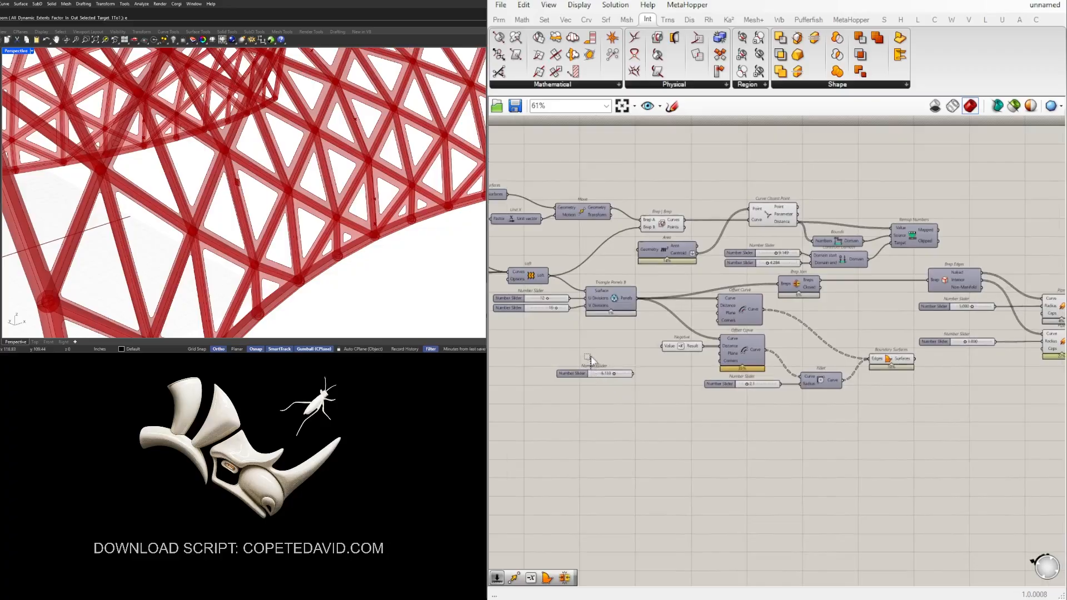
{"action": "left_click_drag", "start_coordinate": [581, 373], "coordinate": [591, 346]}
{"action": "right_click_drag", "start_coordinate": [1040, 380], "coordinate": [770, 413]}
{"action": "left_click", "coordinate": [806, 343]}
{"action": "left_click", "coordinate": [786, 376]}
{"action": "scroll", "coordinate": [403, 158], "scroll_direction": "down", "scroll_amount": 5}
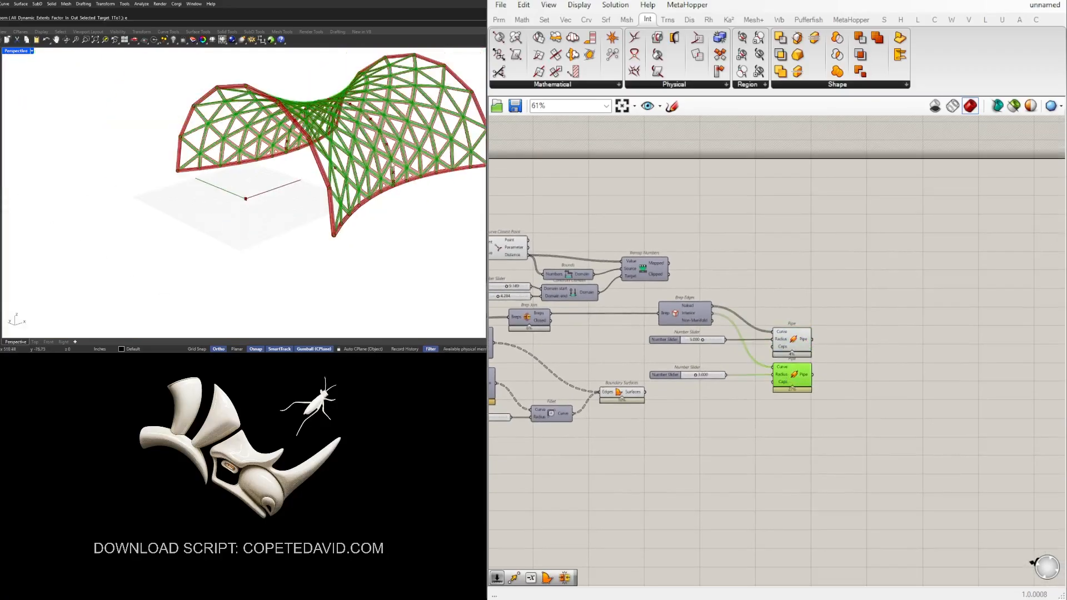
{"action": "left_click", "coordinate": [917, 317]}
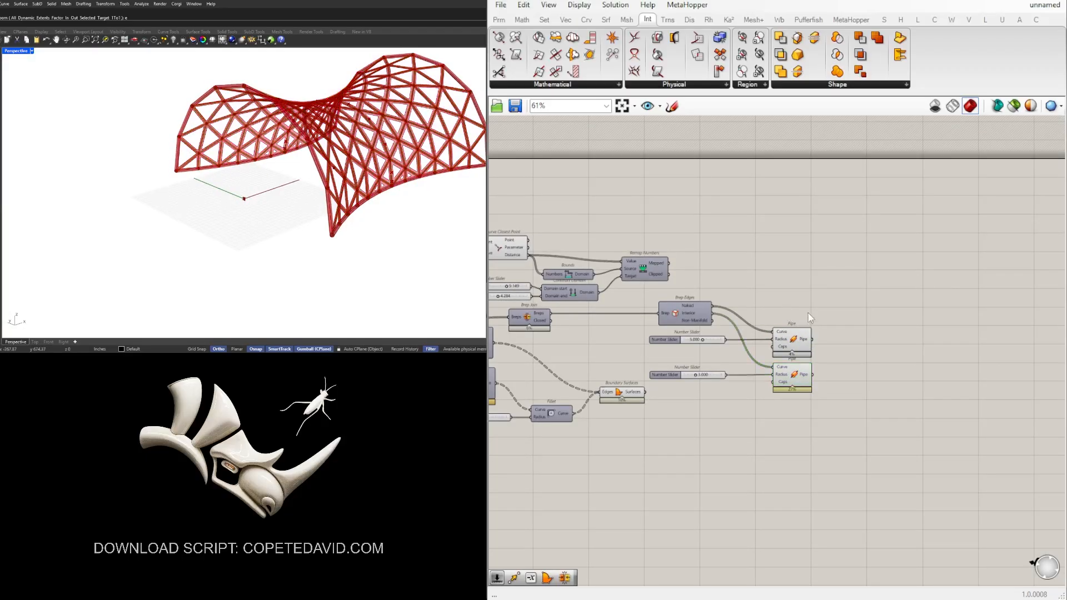
Add a Custom Preview component and feed the naked-edge Pipe output into its Geometry input
{"action": "scroll", "coordinate": [886, 347], "scroll_direction": "up", "scroll_amount": 3}
{"action": "double_click", "coordinate": [887, 351]}
{"action": "type", "text": "custom"}
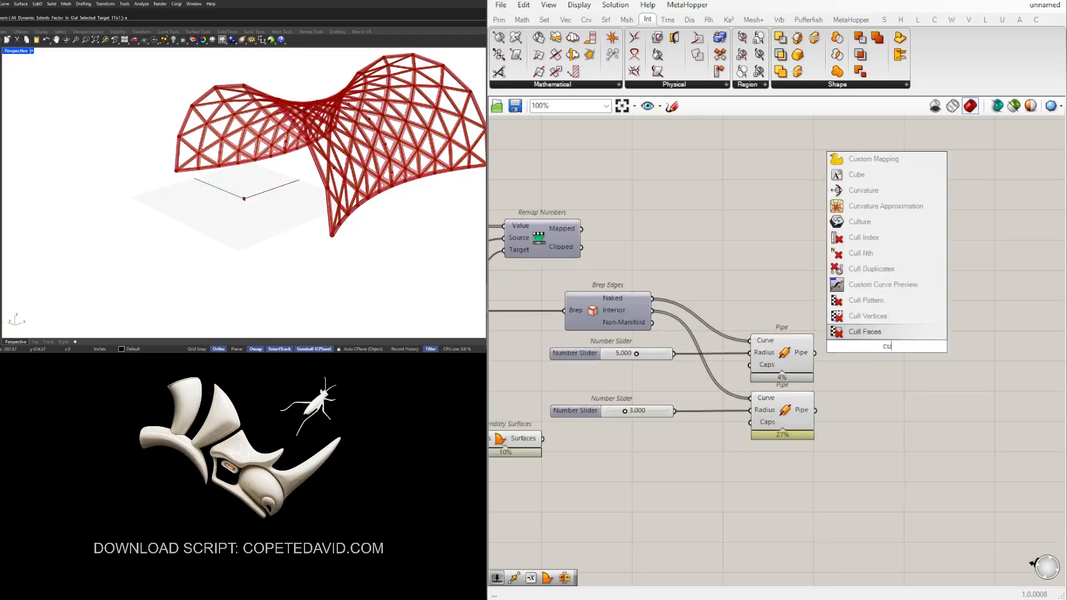
{"action": "left_click", "coordinate": [872, 269]}
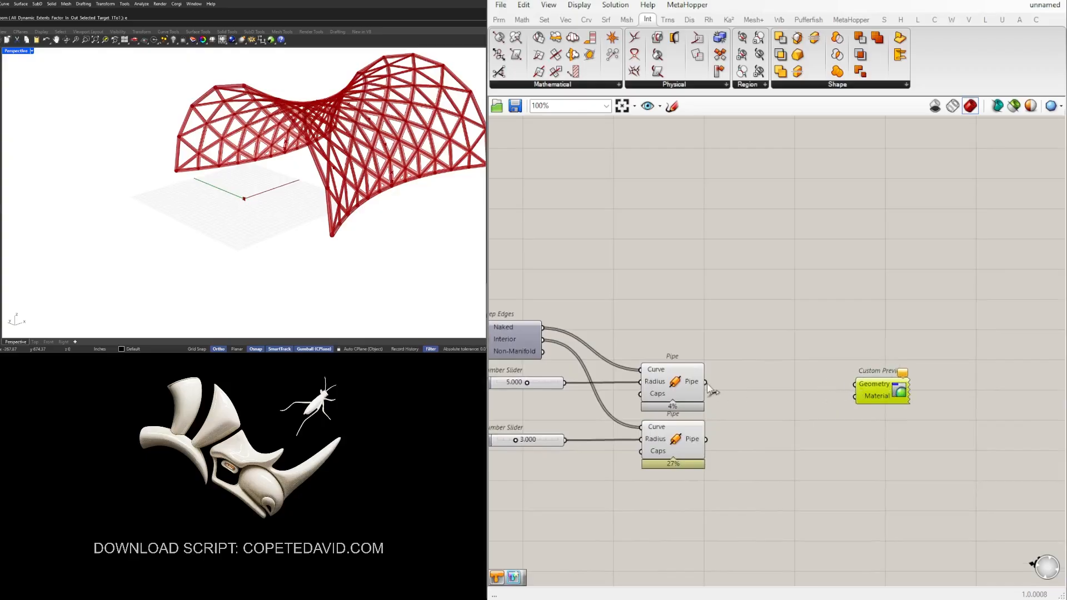
{"action": "left_click_drag", "start_coordinate": [707, 384], "coordinate": [856, 385]}
Add a Colour Swatch and connect it to the Custom Preview's Material input
{"action": "double_click", "coordinate": [796, 405]}
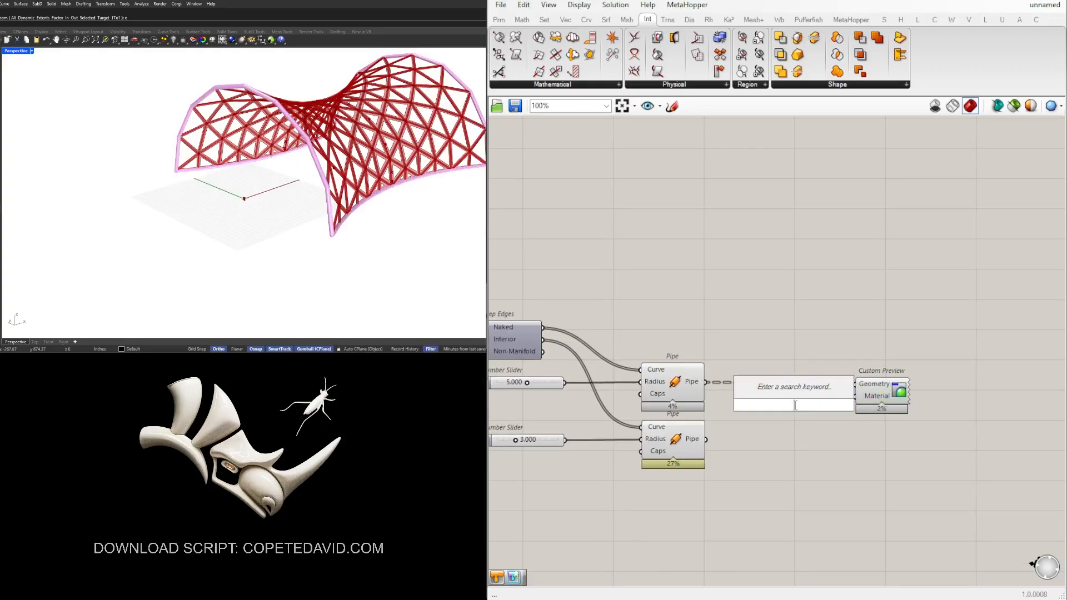
{"action": "type", "text": "swa"}
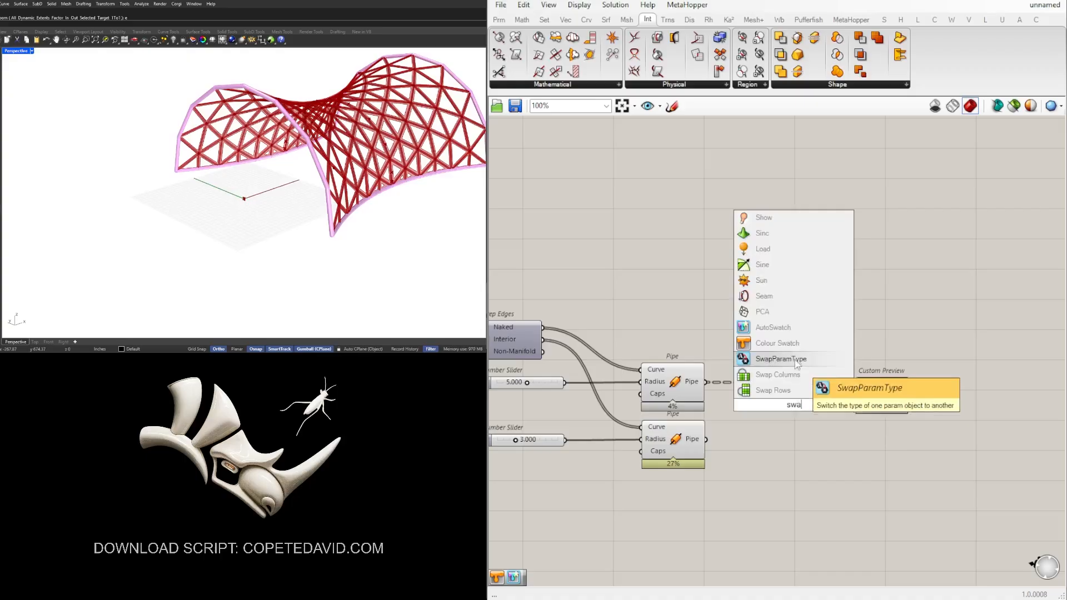
{"action": "left_click", "coordinate": [797, 343]}
{"action": "scroll", "coordinate": [829, 395], "scroll_direction": "up", "scroll_amount": 2}
{"action": "left_click_drag", "start_coordinate": [831, 411], "coordinate": [866, 396]}
{"action": "left_click", "coordinate": [889, 390]}
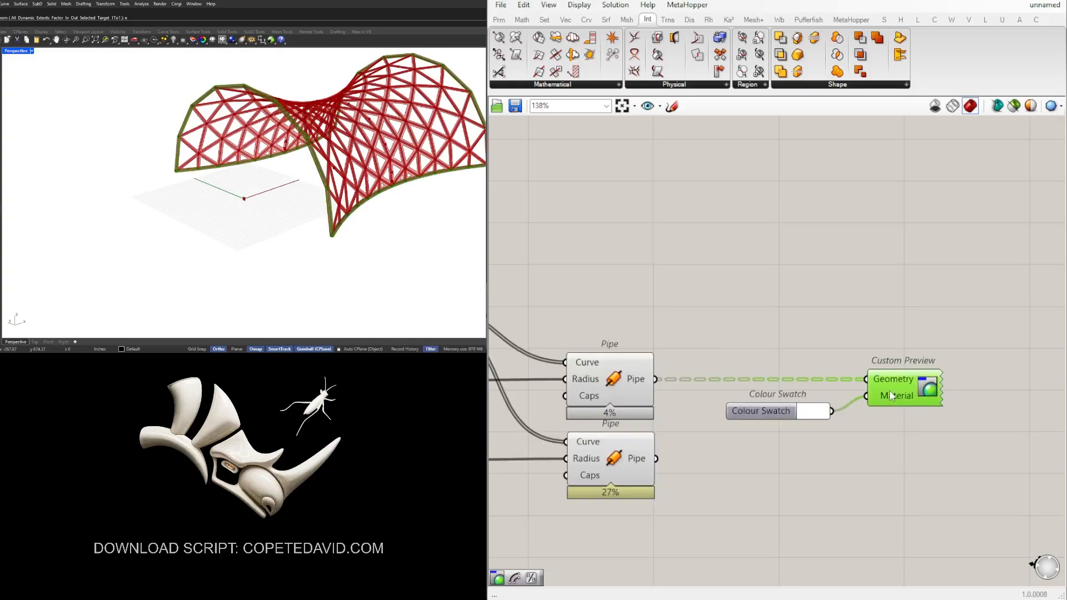
Change the Colour Swatch to a dark grey with saturation 0 and value 15
{"action": "left_click", "coordinate": [807, 417]}
{"action": "left_click_drag", "start_coordinate": [875, 455], "coordinate": [933, 488]}
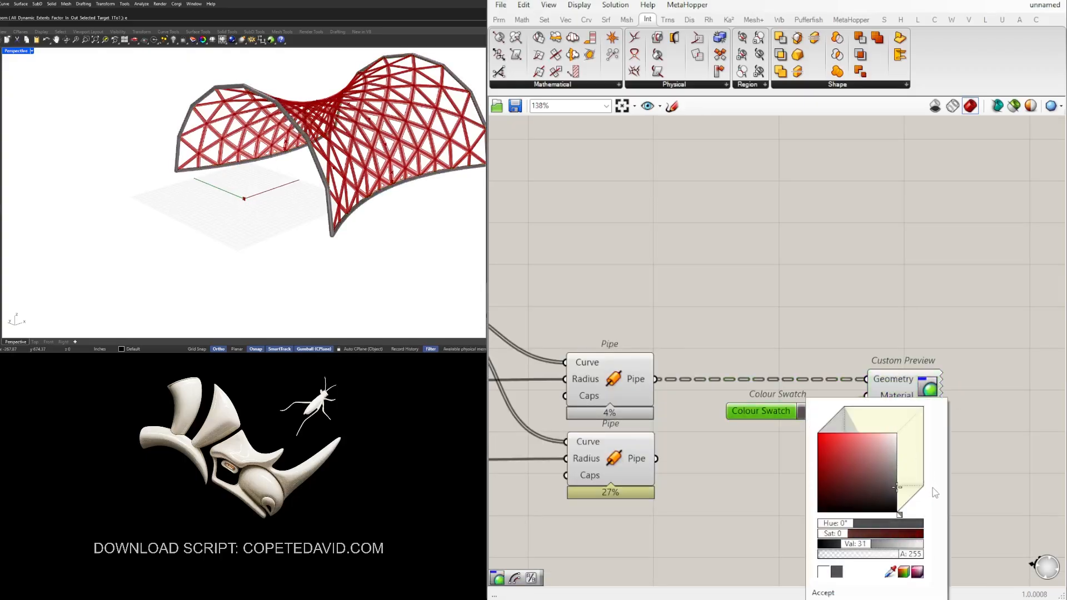
{"action": "double_click", "coordinate": [871, 546]}
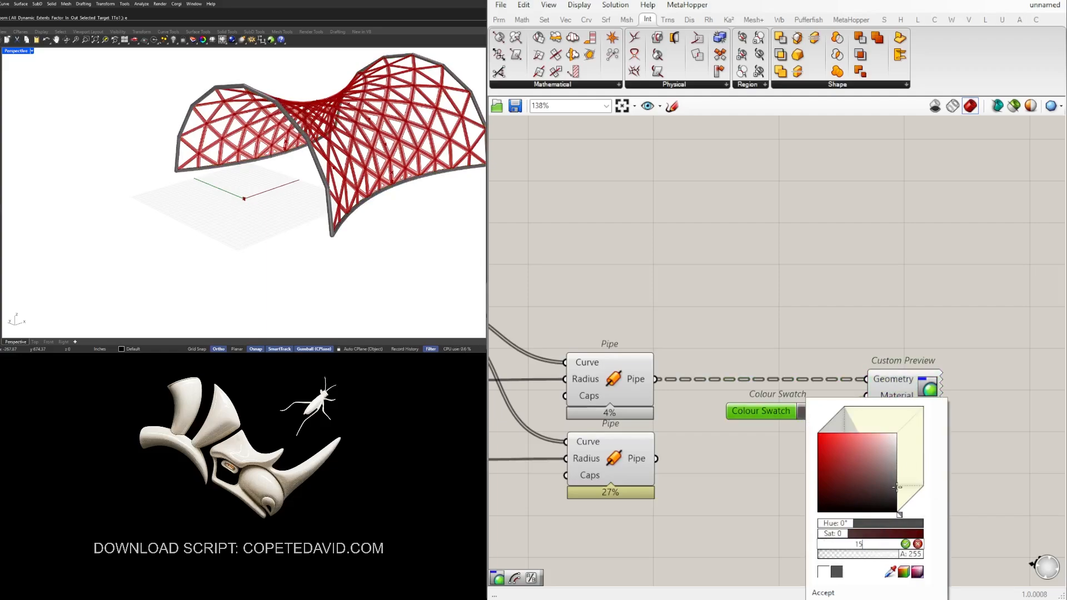
{"action": "key", "text": "Return"}
{"action": "left_click", "coordinate": [860, 311]}
{"action": "scroll", "coordinate": [907, 396], "scroll_direction": "down", "scroll_amount": 1}
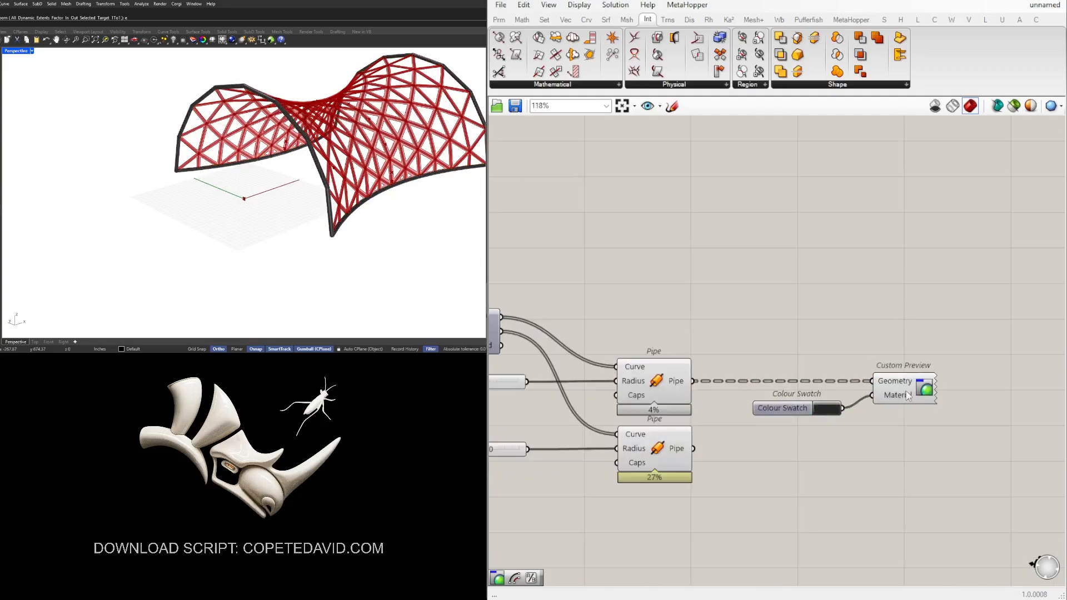
Hide the wire display on the Custom Preview's Geometry input after moving the component clear of the Colour Swatch
{"action": "scroll", "coordinate": [852, 448], "scroll_direction": "down", "scroll_amount": 1}
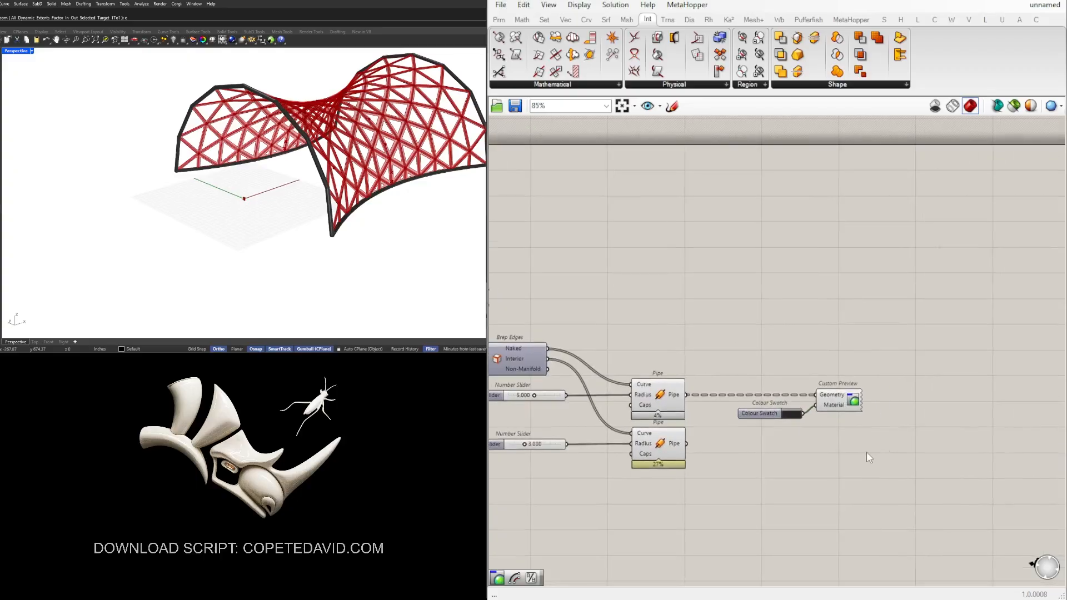
{"action": "left_click_drag", "start_coordinate": [861, 439], "coordinate": [757, 384]}
{"action": "left_click_drag", "start_coordinate": [832, 399], "coordinate": [861, 399]}
{"action": "left_click", "coordinate": [866, 364]}
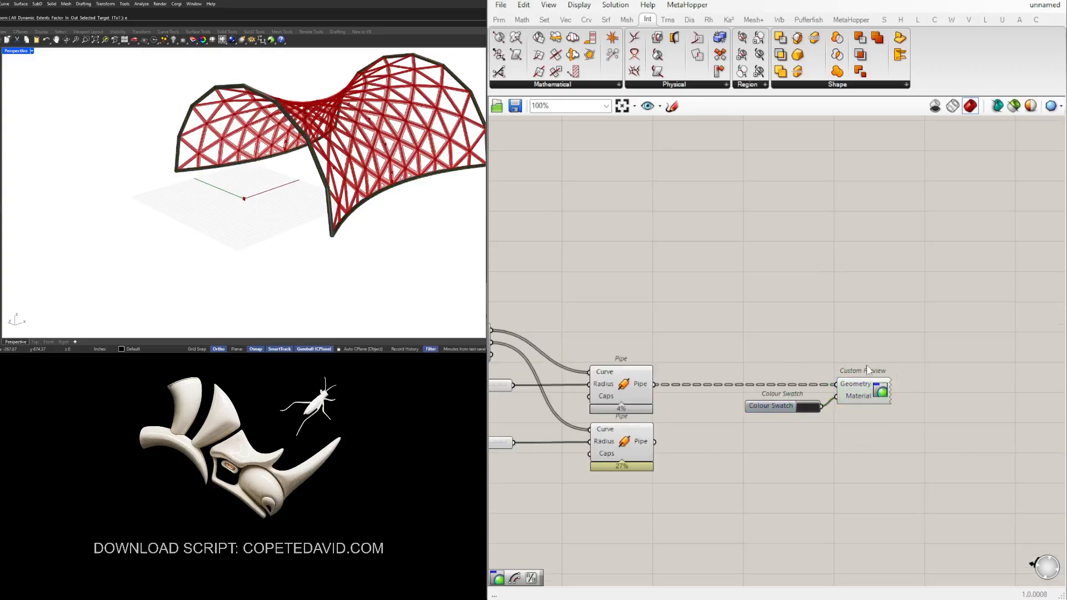
{"action": "right_click", "coordinate": [856, 388]}
{"action": "right_click", "coordinate": [845, 384]}
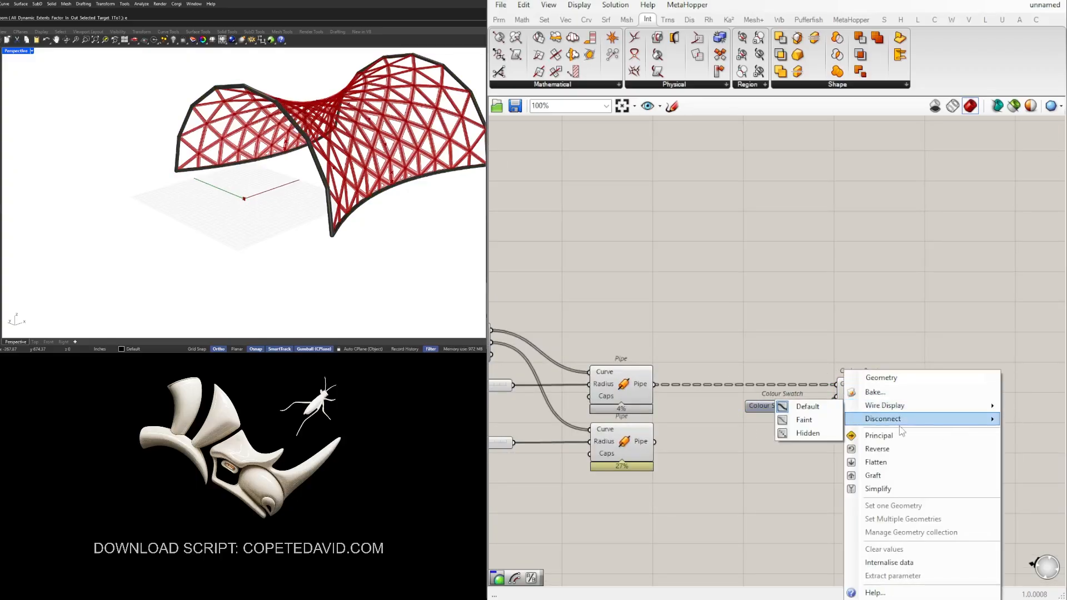
{"action": "mouse_move", "coordinate": [907, 408]}
{"action": "left_click", "coordinate": [792, 433]}
Add the interior-edge Pipe output to the Custom Preview's Geometry input and align the Colour Swatch with its Material input
{"action": "left_click_drag", "start_coordinate": [650, 443], "coordinate": [841, 383], "text": "shift"}
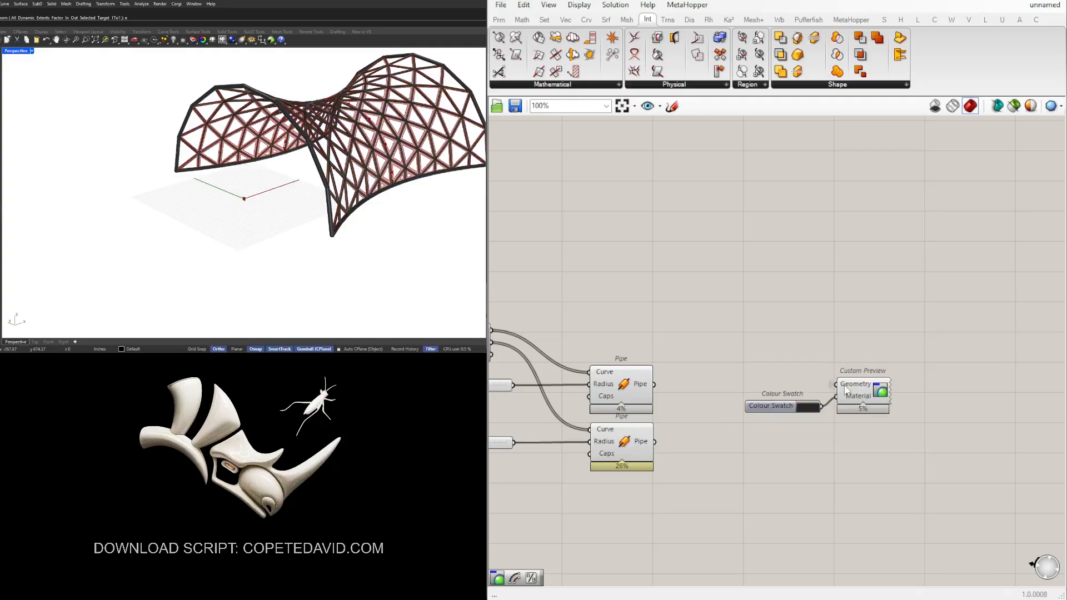
{"action": "left_click_drag", "start_coordinate": [769, 411], "coordinate": [769, 402]}
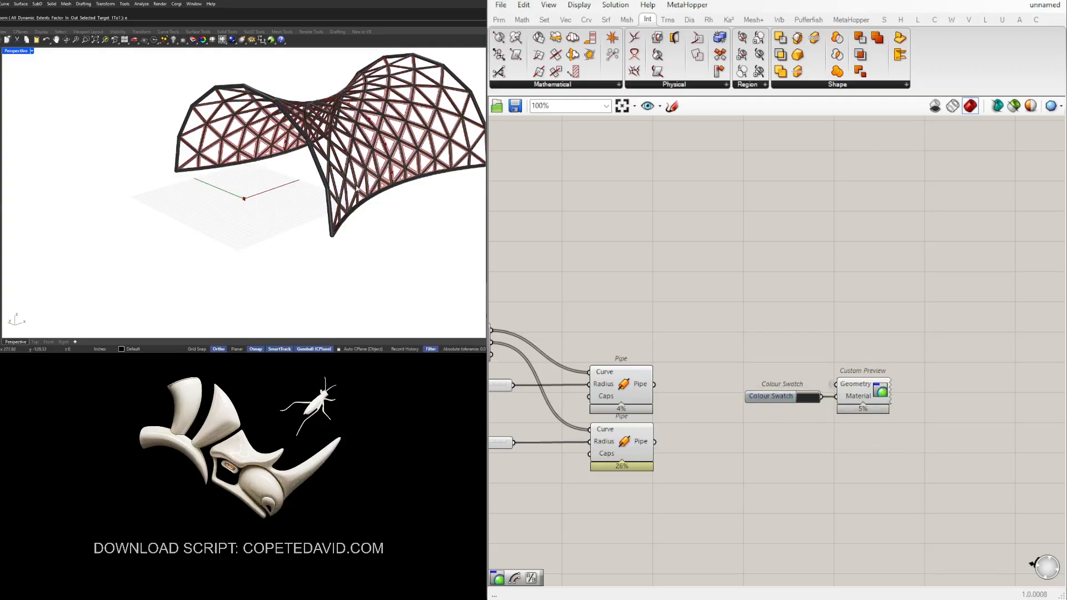
{"action": "scroll", "coordinate": [245, 209], "scroll_direction": "up", "scroll_amount": 6}
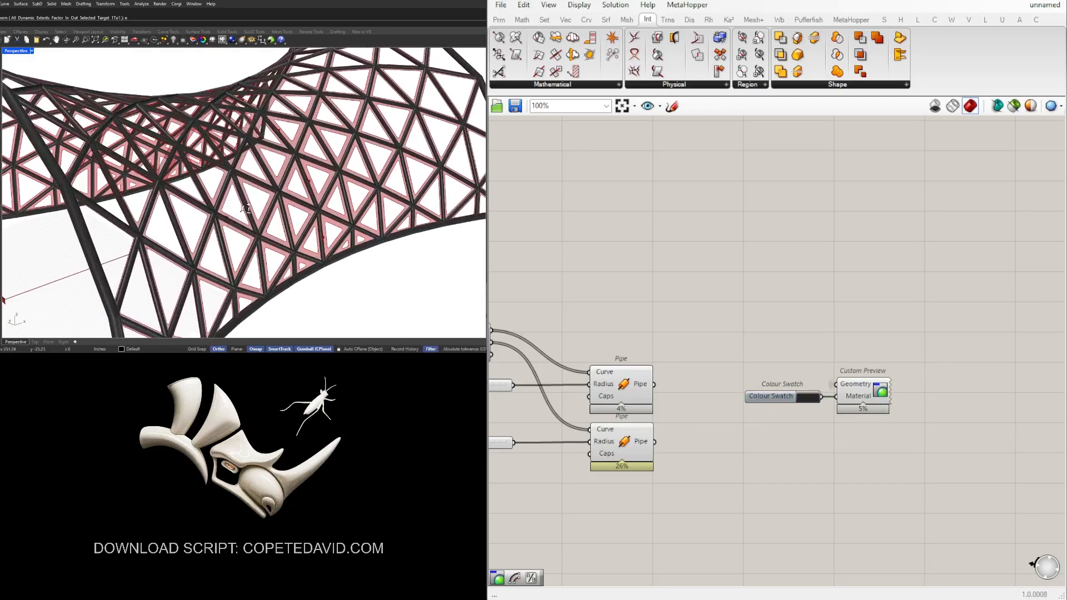
{"action": "scroll", "coordinate": [245, 209], "scroll_direction": "down", "scroll_amount": 4}
Set the naked-edge pipe radius to 4 and the interior-edge pipe radius to 2
{"action": "right_click_drag", "start_coordinate": [698, 382], "coordinate": [1039, 362]}
{"action": "scroll", "coordinate": [798, 380], "scroll_direction": "up", "scroll_amount": 2}
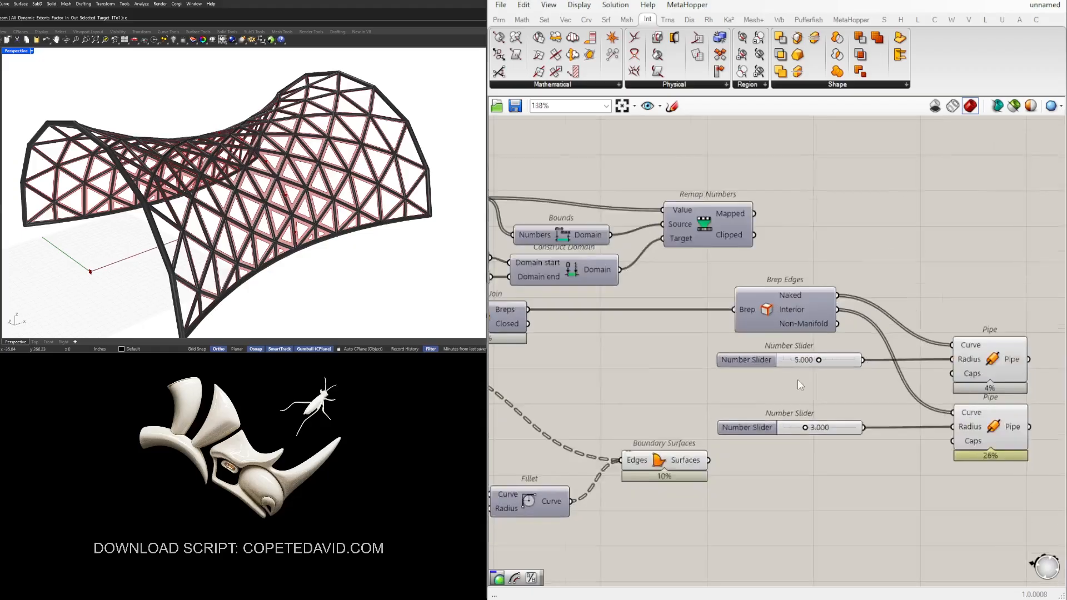
{"action": "scroll", "coordinate": [799, 384], "scroll_direction": "up", "scroll_amount": 2}
{"action": "double_click", "coordinate": [707, 349]}
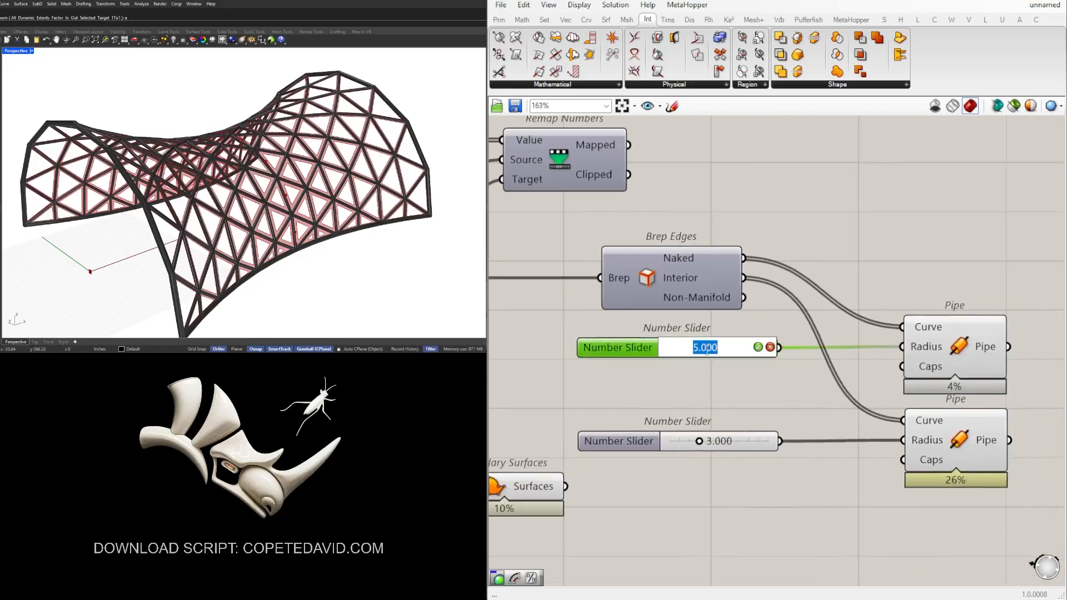
{"action": "type", "text": "4"}
{"action": "key", "text": "Return"}
{"action": "double_click", "coordinate": [723, 443]}
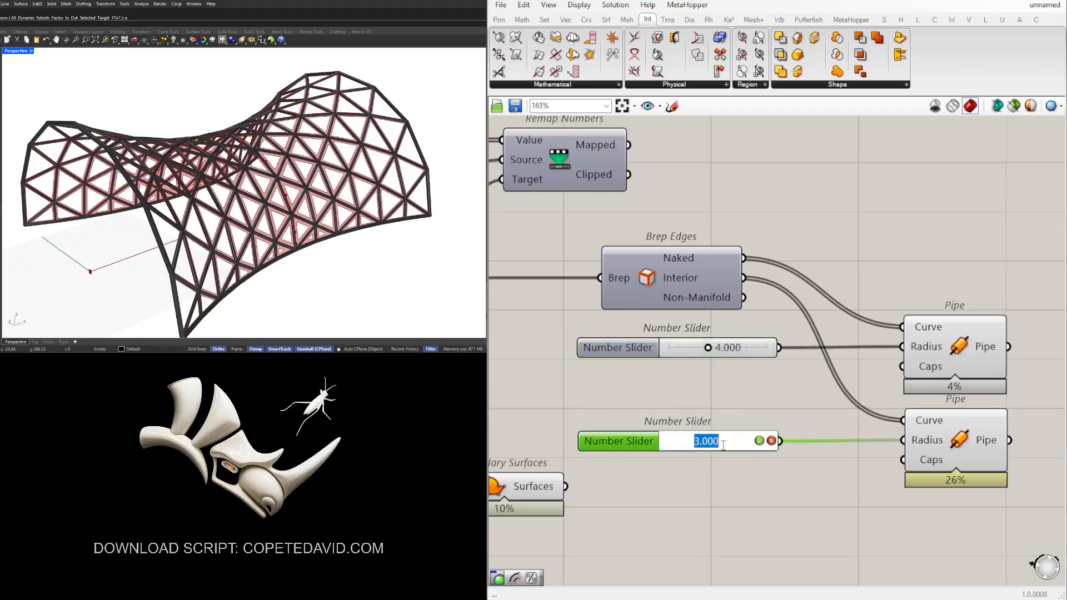
{"action": "type", "text": "2"}
{"action": "key", "text": "Return"}
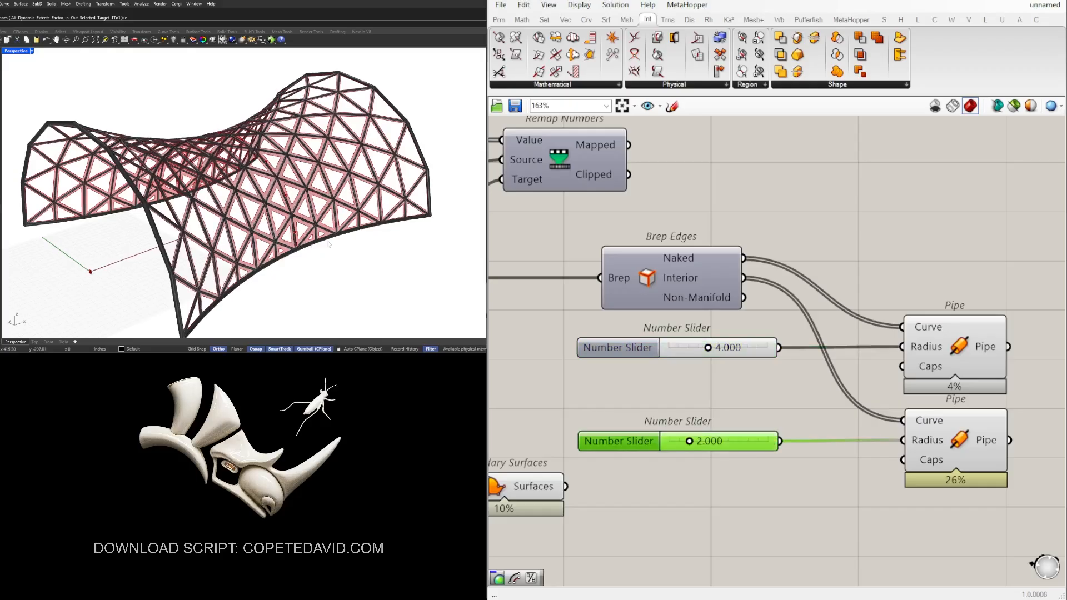
Duplicate the Colour Swatch and Custom Preview pair and place the copy just below the original
{"action": "scroll", "coordinate": [939, 410], "scroll_direction": "down", "scroll_amount": 5}
{"action": "right_click_drag", "start_coordinate": [1053, 418], "coordinate": [909, 400]}
{"action": "left_click_drag", "start_coordinate": [965, 422], "coordinate": [847, 358]}
{"action": "right_click_drag", "start_coordinate": [857, 360], "coordinate": [886, 325]}
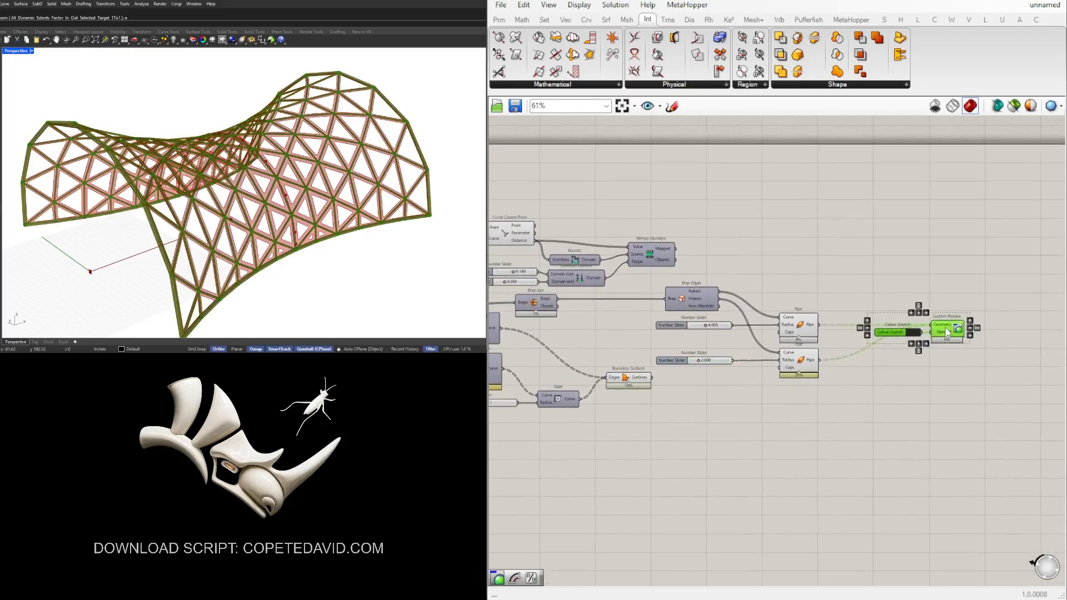
{"action": "left_click_drag", "start_coordinate": [947, 328], "coordinate": [952, 368], "text": "alt"}
{"action": "left_click", "coordinate": [892, 462]}
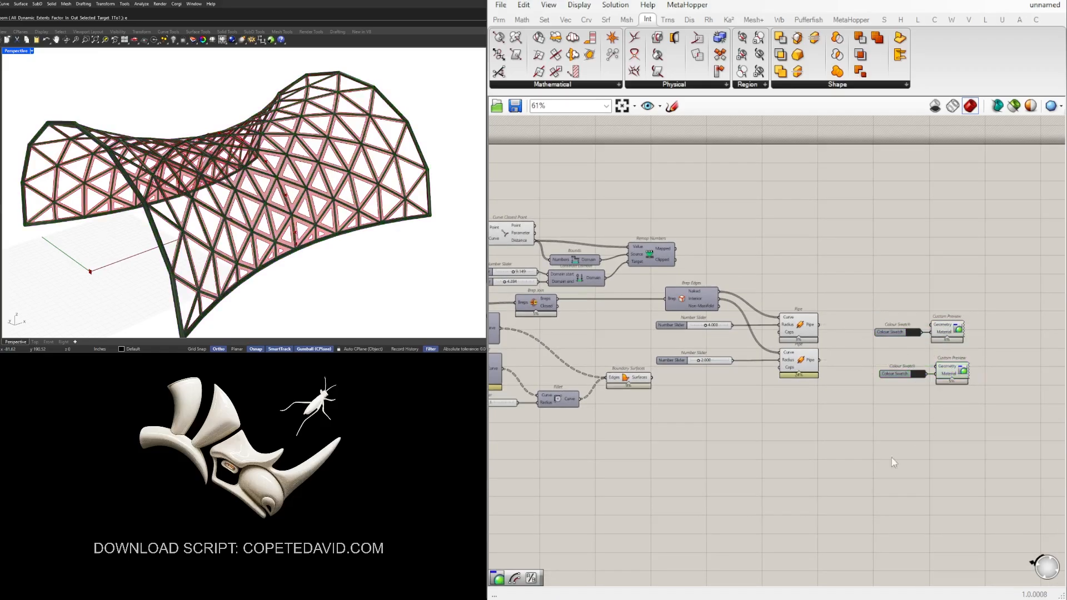
Feed the Boundary Surfaces output into the copied Custom Preview's Geometry input
{"action": "left_click", "coordinate": [629, 379]}
{"action": "left_click", "coordinate": [702, 411]}
{"action": "scroll", "coordinate": [650, 388], "scroll_direction": "up", "scroll_amount": 2}
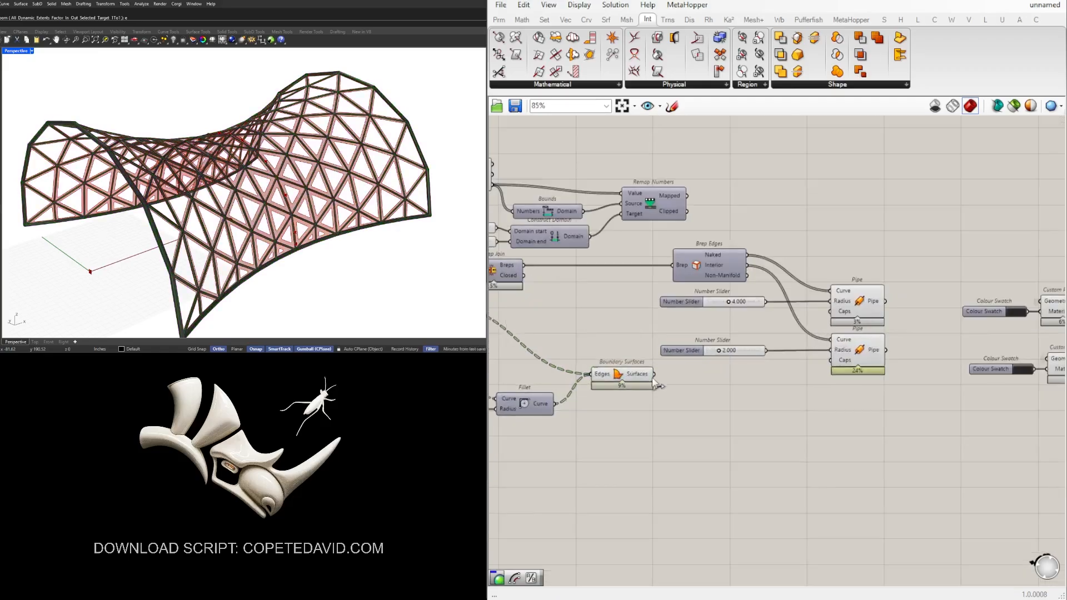
{"action": "scroll", "coordinate": [697, 388], "scroll_direction": "down", "scroll_amount": 2}
{"action": "left_click_drag", "start_coordinate": [656, 375], "coordinate": [985, 372]}
Change the copied Colour Swatch to a muted yellow-green with hue 70 and a reduced brightness value
{"action": "scroll", "coordinate": [899, 368], "scroll_direction": "up", "scroll_amount": 2}
{"action": "scroll", "coordinate": [969, 374], "scroll_direction": "up", "scroll_amount": 3}
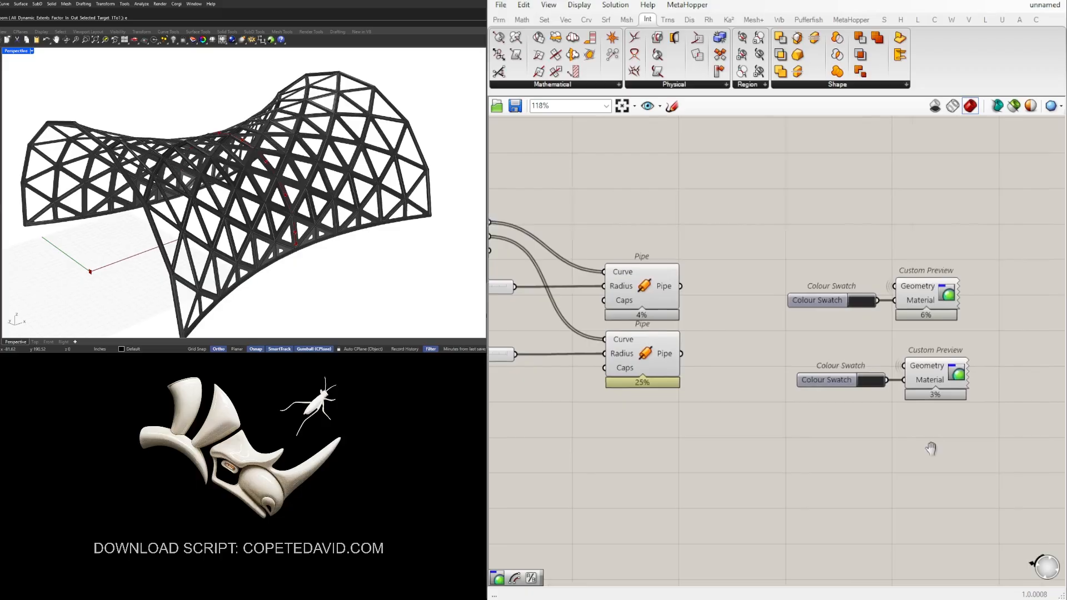
{"action": "left_click", "coordinate": [838, 376]}
{"action": "left_click", "coordinate": [889, 407]}
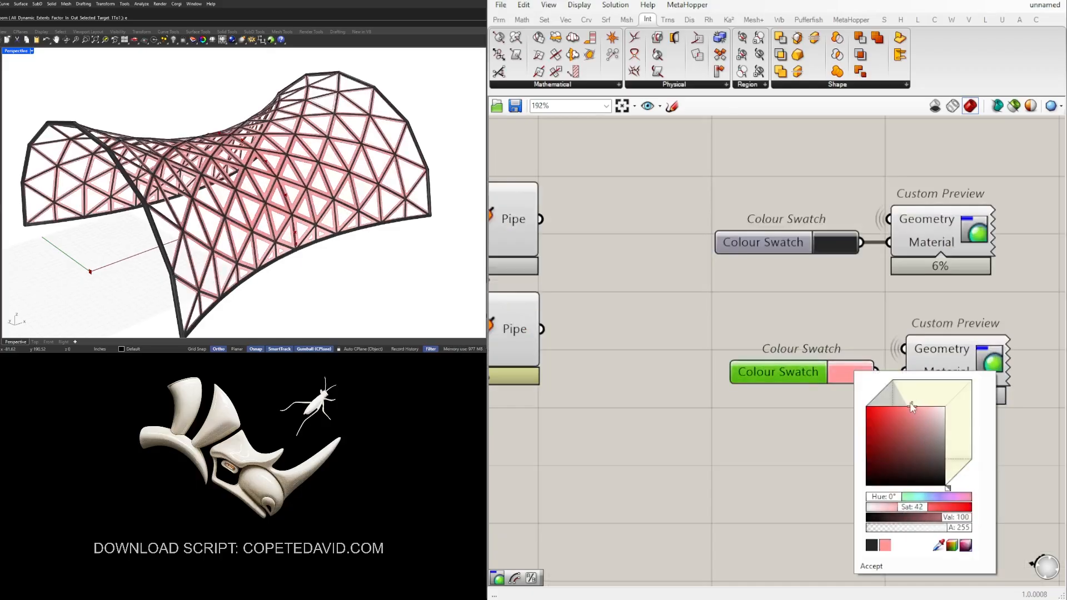
{"action": "left_click_drag", "start_coordinate": [902, 499], "coordinate": [899, 505]}
{"action": "double_click", "coordinate": [897, 498]}
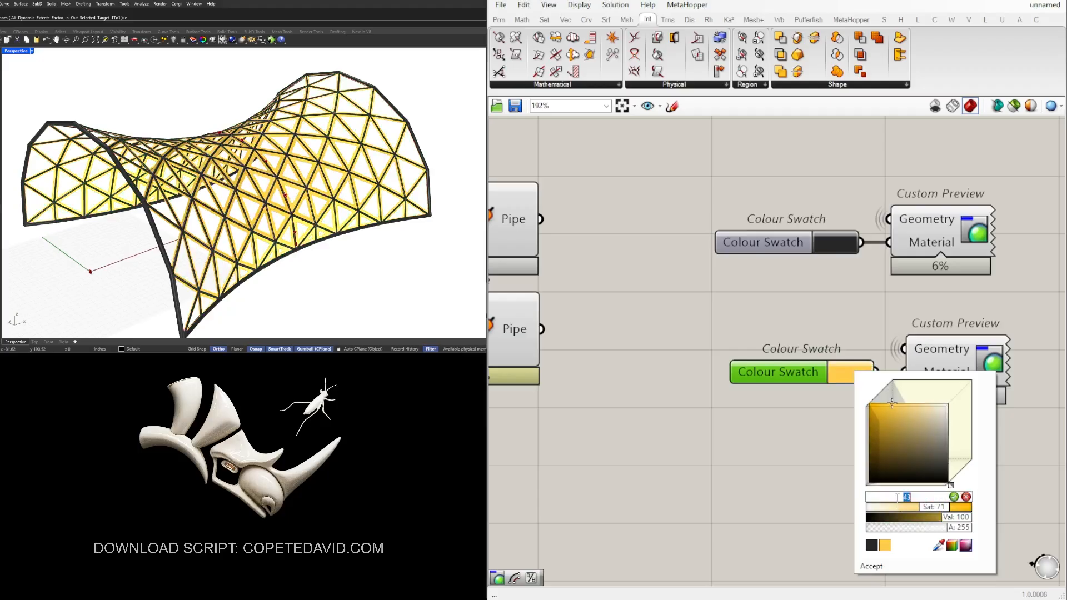
{"action": "type", "text": "70"}
{"action": "key", "text": "Return"}
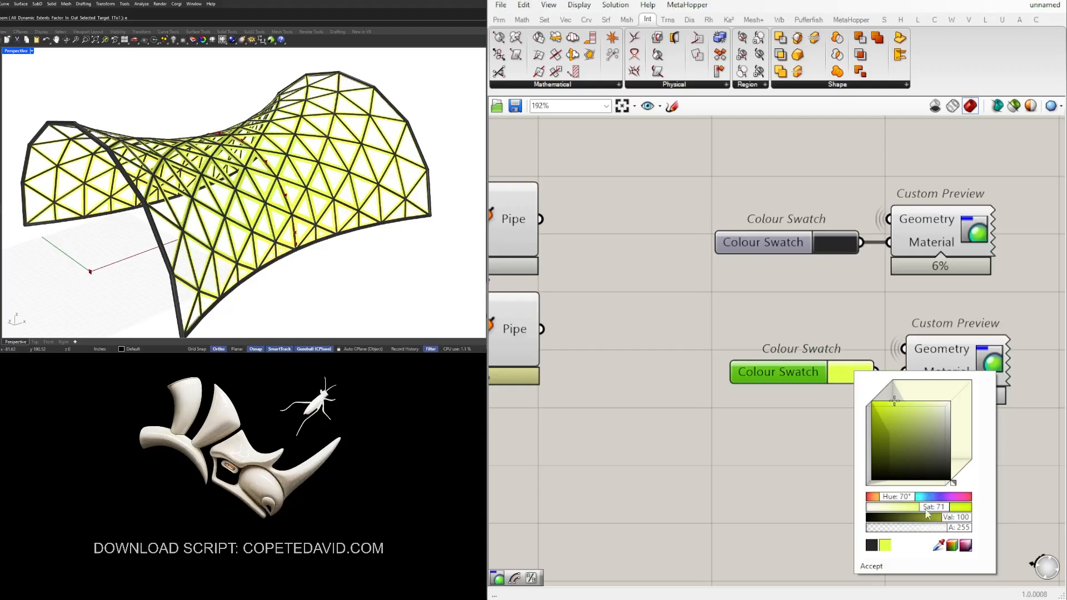
{"action": "left_click_drag", "start_coordinate": [928, 508], "coordinate": [933, 507]}
{"action": "left_click_drag", "start_coordinate": [964, 524], "coordinate": [941, 520]}
{"action": "left_click", "coordinate": [736, 463]}
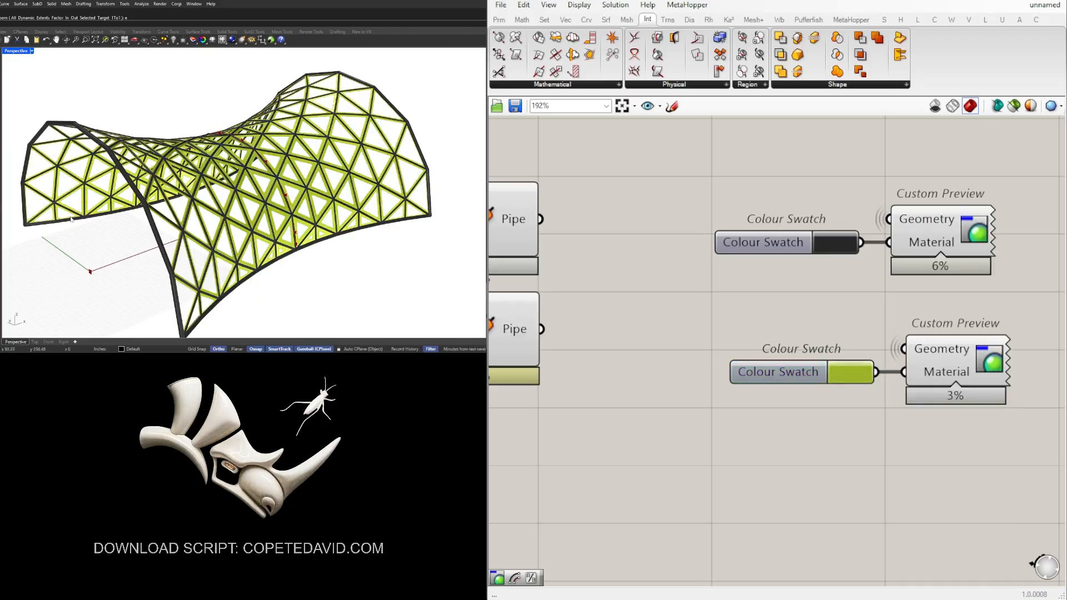
Examine the coloured panels in the model and review the definition around the Offset Curve, Fillet and Boundary Surfaces components
{"action": "right_click_drag", "start_coordinate": [71, 219], "coordinate": [95, 225]}
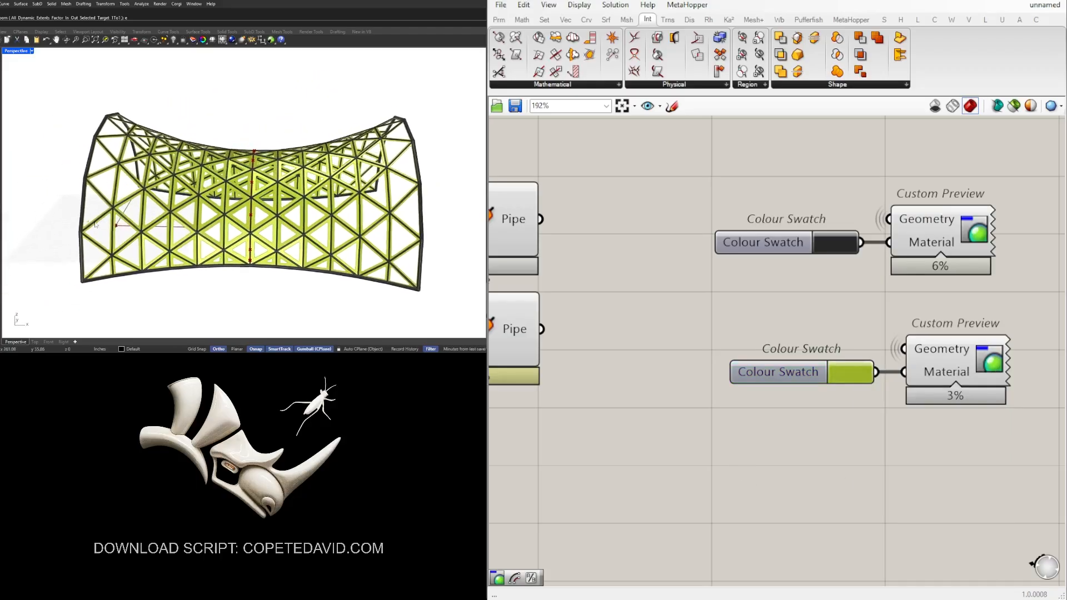
{"action": "scroll", "coordinate": [96, 224], "scroll_direction": "up", "scroll_amount": 5}
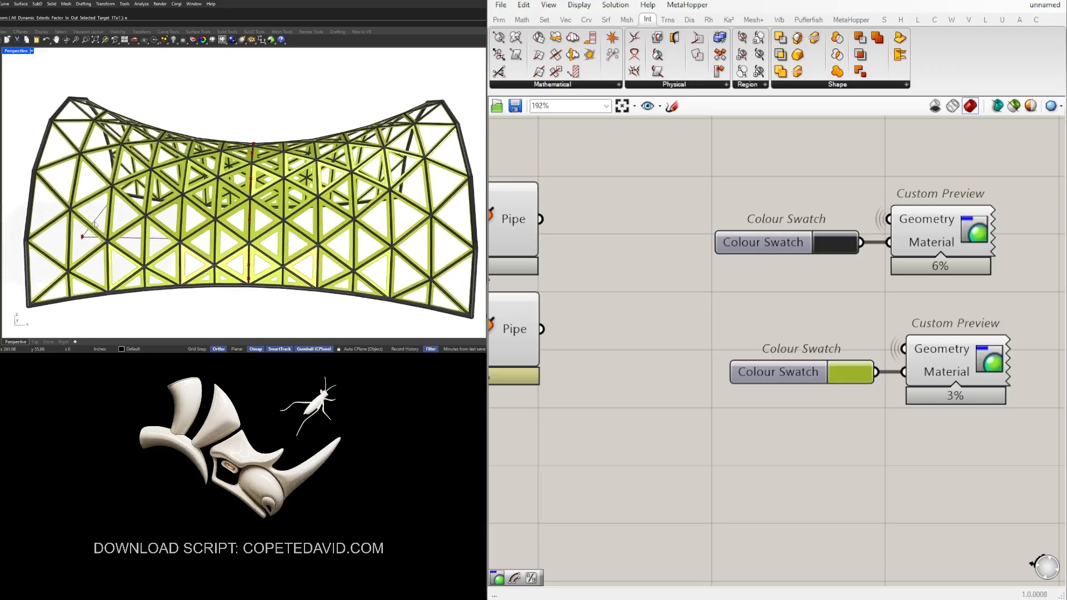
{"action": "scroll", "coordinate": [714, 426], "scroll_direction": "down", "scroll_amount": 4}
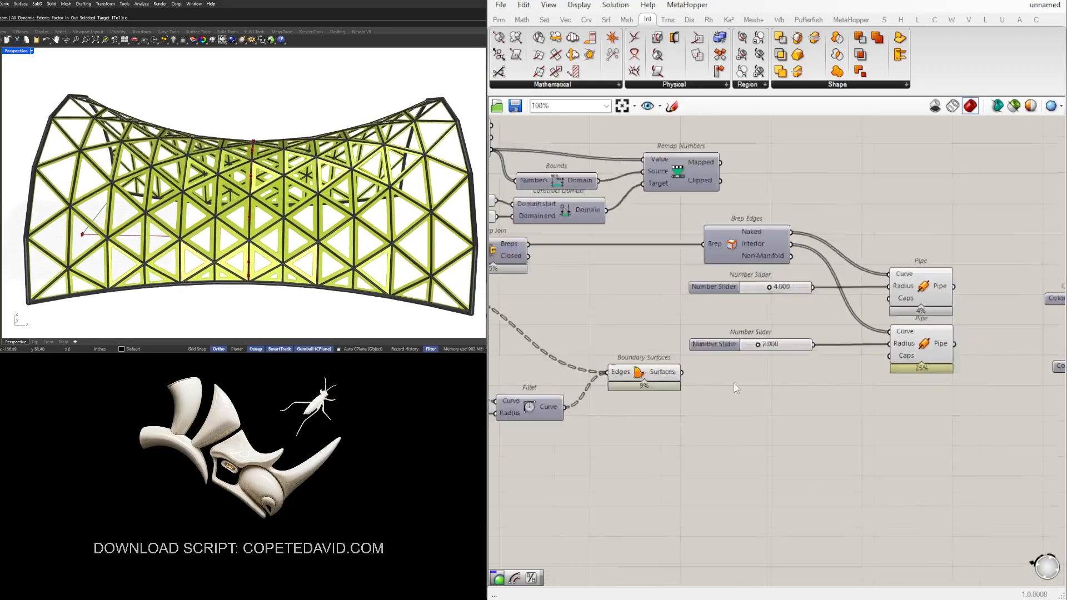
{"action": "scroll", "coordinate": [734, 383], "scroll_direction": "down", "scroll_amount": 1}
{"action": "right_click_drag", "start_coordinate": [523, 328], "coordinate": [832, 359]}
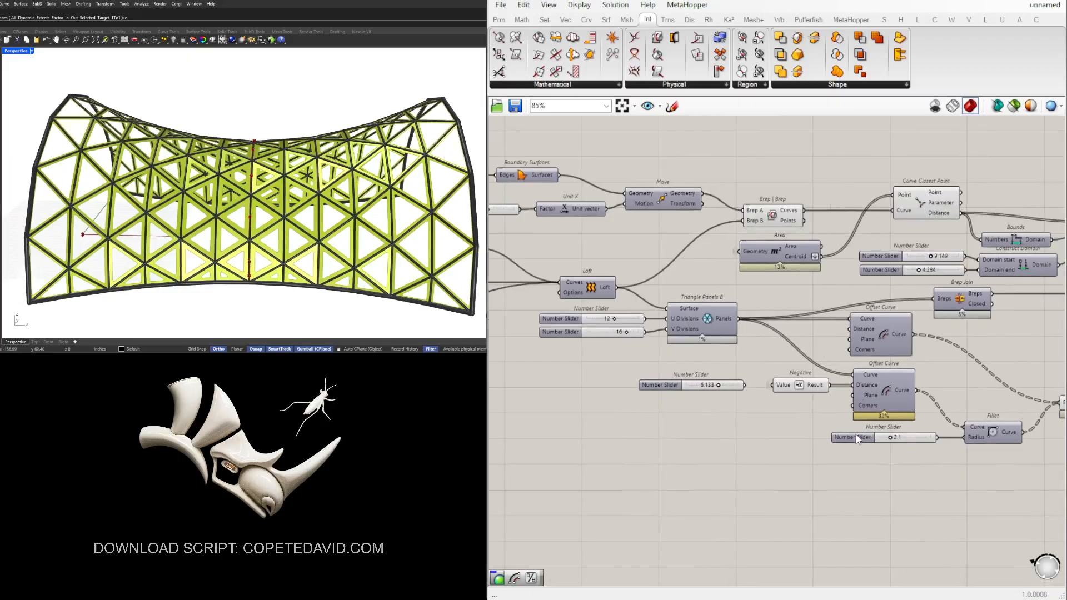
{"action": "right_click_drag", "start_coordinate": [939, 422], "coordinate": [866, 427]}
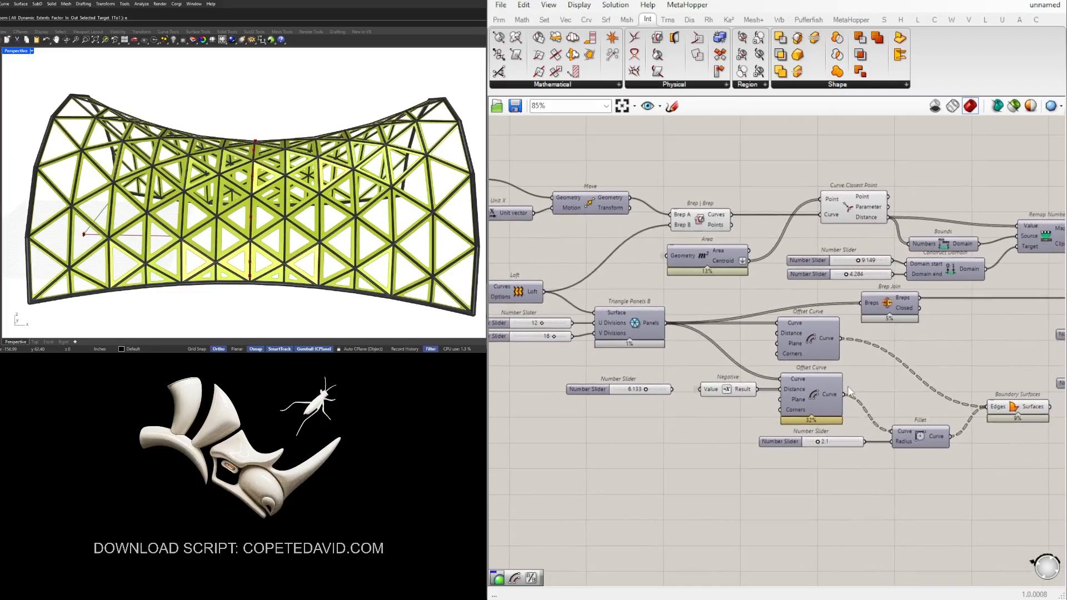
{"action": "right_click_drag", "start_coordinate": [978, 399], "coordinate": [835, 394]}
{"action": "left_click", "coordinate": [868, 402]}
{"action": "left_click", "coordinate": [863, 485]}
Try raising the Construct Domain's start value to 15.619 to enlarge the offsets near the curve
{"action": "right_click_drag", "start_coordinate": [898, 387], "coordinate": [944, 382]}
{"action": "scroll", "coordinate": [753, 254], "scroll_direction": "up", "scroll_amount": 5}
{"action": "scroll", "coordinate": [782, 253], "scroll_direction": "up", "scroll_amount": 3}
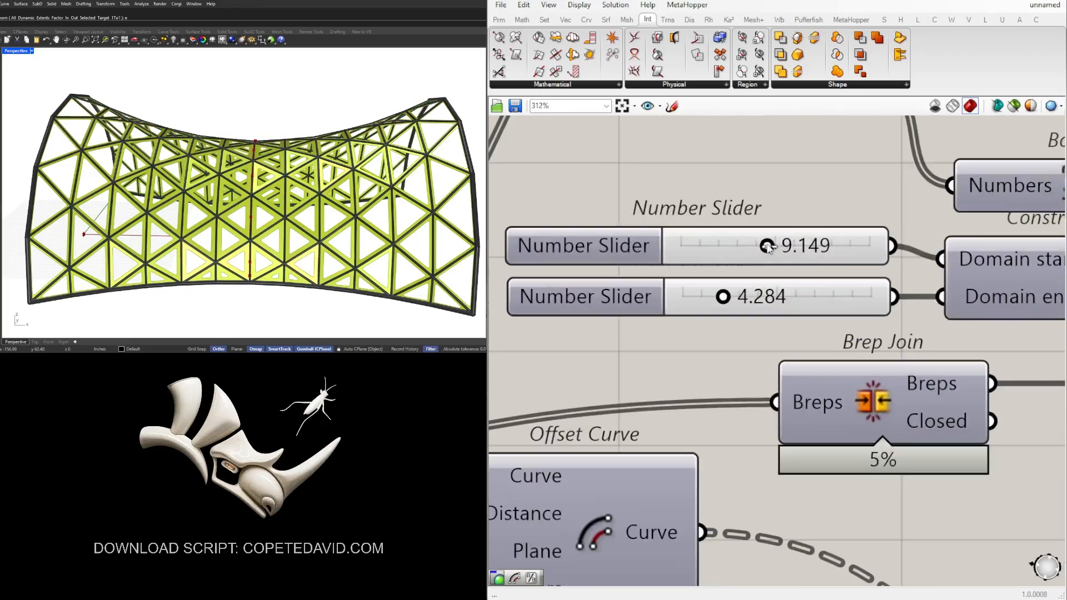
{"action": "left_click_drag", "start_coordinate": [766, 248], "coordinate": [787, 246]}
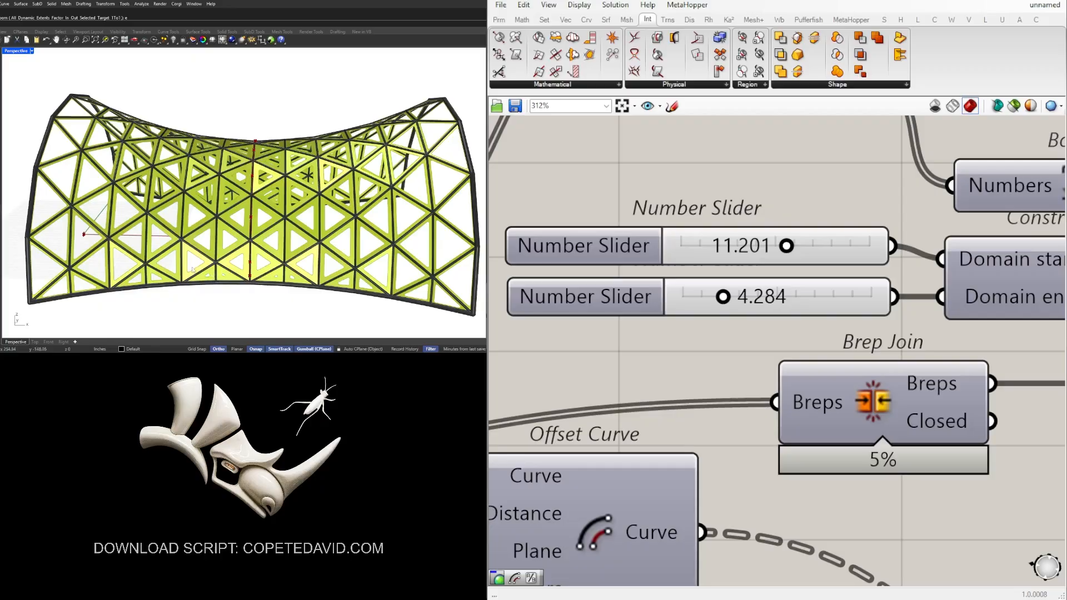
{"action": "scroll", "coordinate": [781, 253], "scroll_direction": "up", "scroll_amount": 3}
{"action": "left_click_drag", "start_coordinate": [802, 246], "coordinate": [896, 248]}
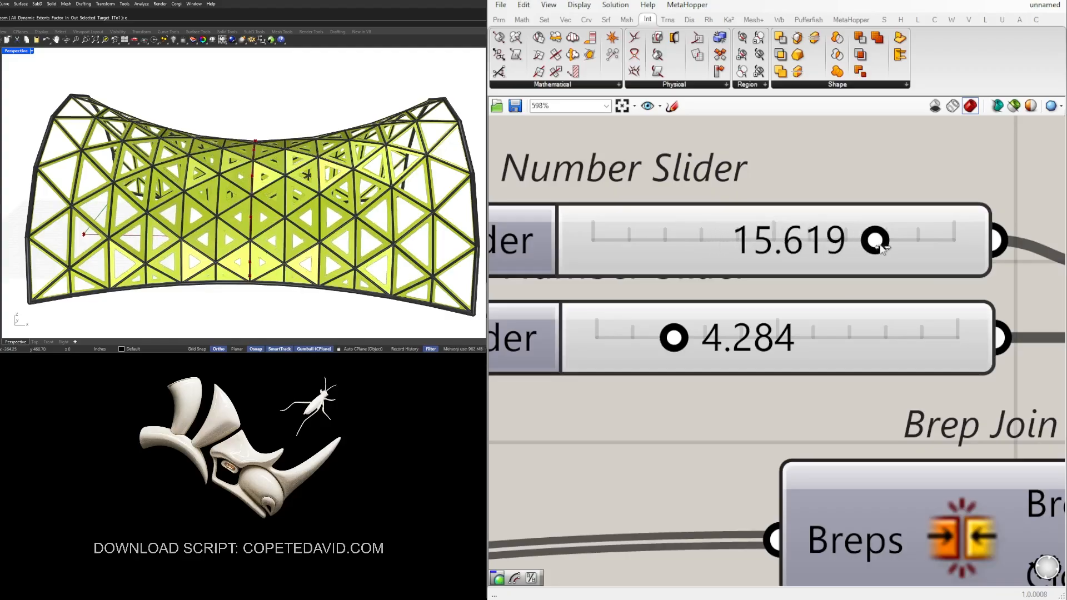
Inspect the error on the second Offset Curve component and check the panel openings in the model
{"action": "scroll", "coordinate": [908, 334], "scroll_direction": "down", "scroll_amount": 2}
{"action": "scroll", "coordinate": [834, 327], "scroll_direction": "down", "scroll_amount": 6}
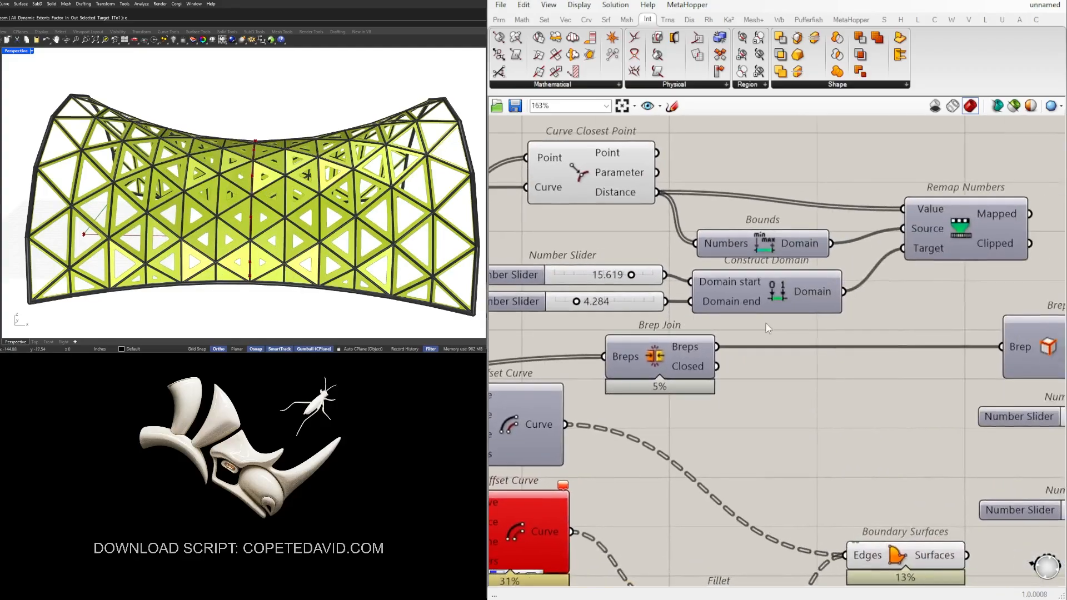
{"action": "scroll", "coordinate": [682, 403], "scroll_direction": "up", "scroll_amount": 4}
{"action": "left_click", "coordinate": [681, 403]}
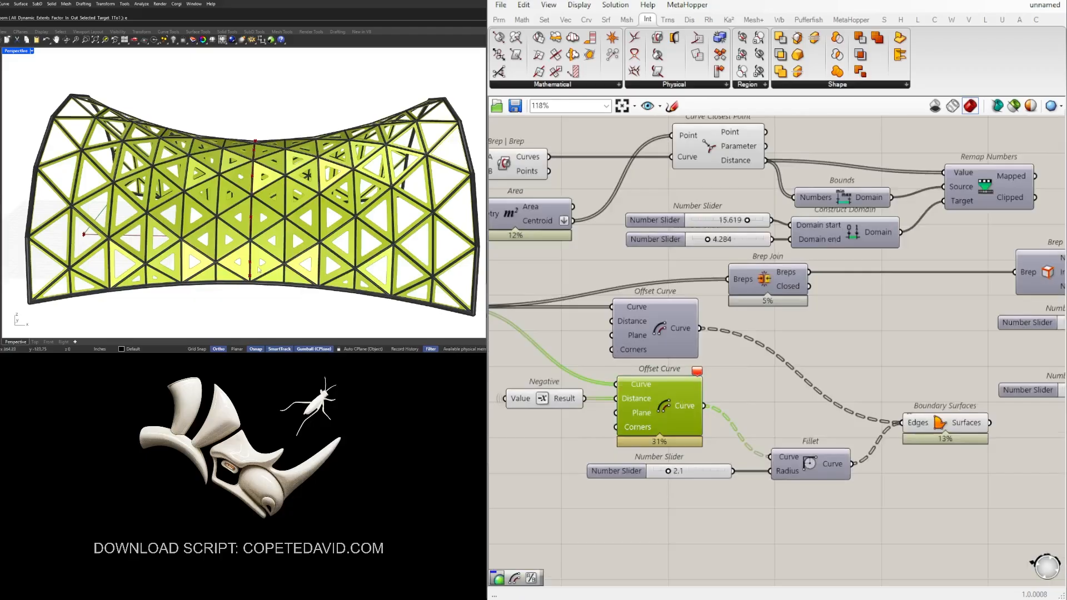
{"action": "right_click_drag", "start_coordinate": [258, 270], "coordinate": [269, 292]}
{"action": "right_click_drag", "start_coordinate": [705, 227], "coordinate": [739, 255]}
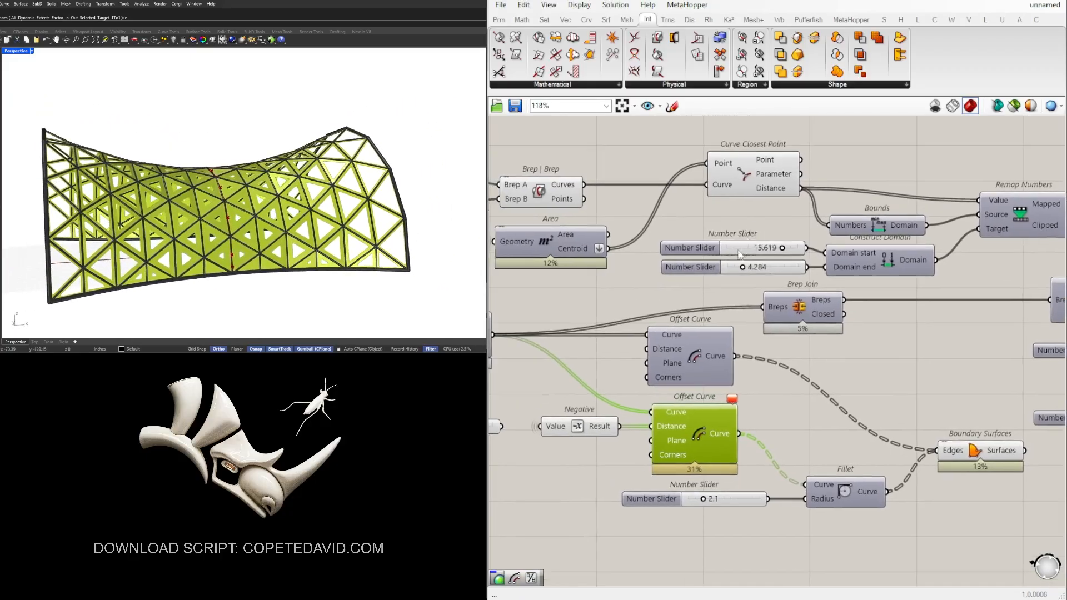
{"action": "left_click", "coordinate": [799, 427]}
{"action": "mouse_move", "coordinate": [732, 403]}
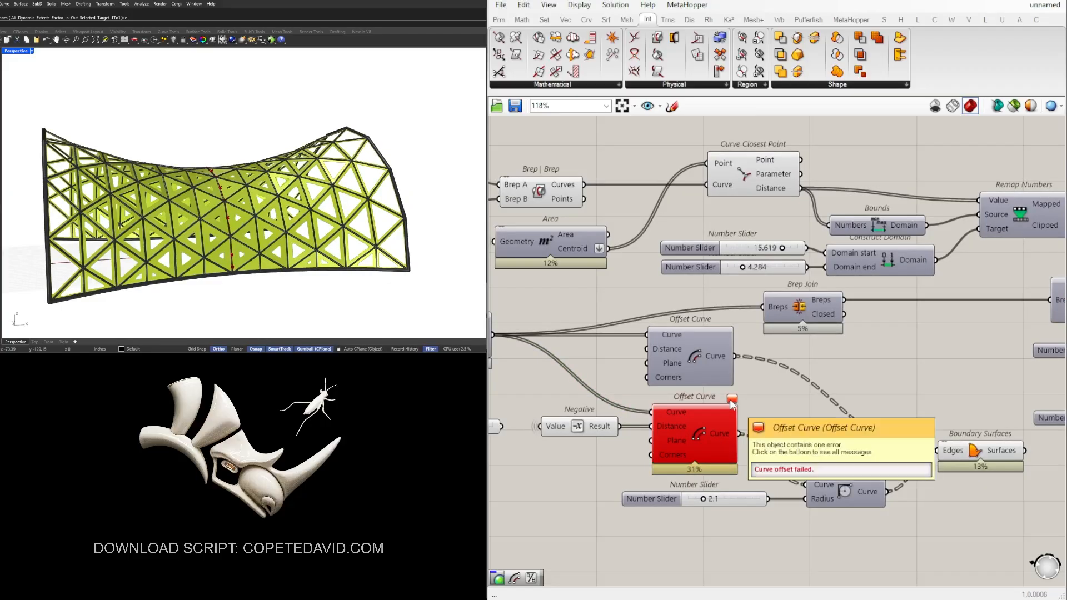
{"action": "right_click_drag", "start_coordinate": [255, 194], "coordinate": [222, 249], "text": "shift"}
{"action": "scroll", "coordinate": [255, 152], "scroll_direction": "up", "scroll_amount": 1}
{"action": "scroll", "coordinate": [221, 289], "scroll_direction": "up", "scroll_amount": 2}
{"action": "scroll", "coordinate": [205, 272], "scroll_direction": "down", "scroll_amount": 2}
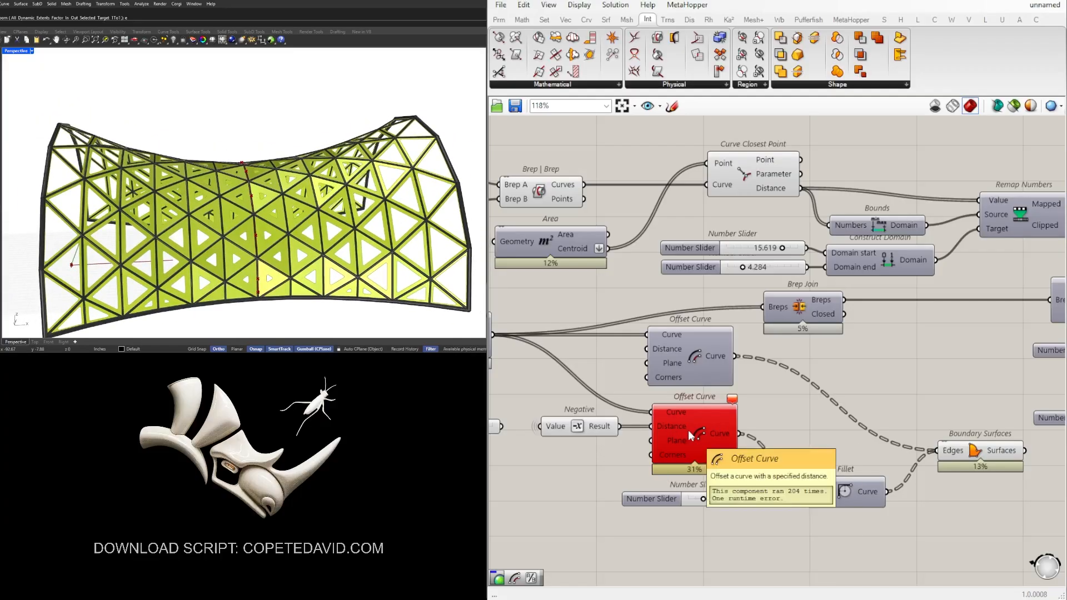
{"action": "scroll", "coordinate": [712, 400], "scroll_direction": "up", "scroll_amount": 2}
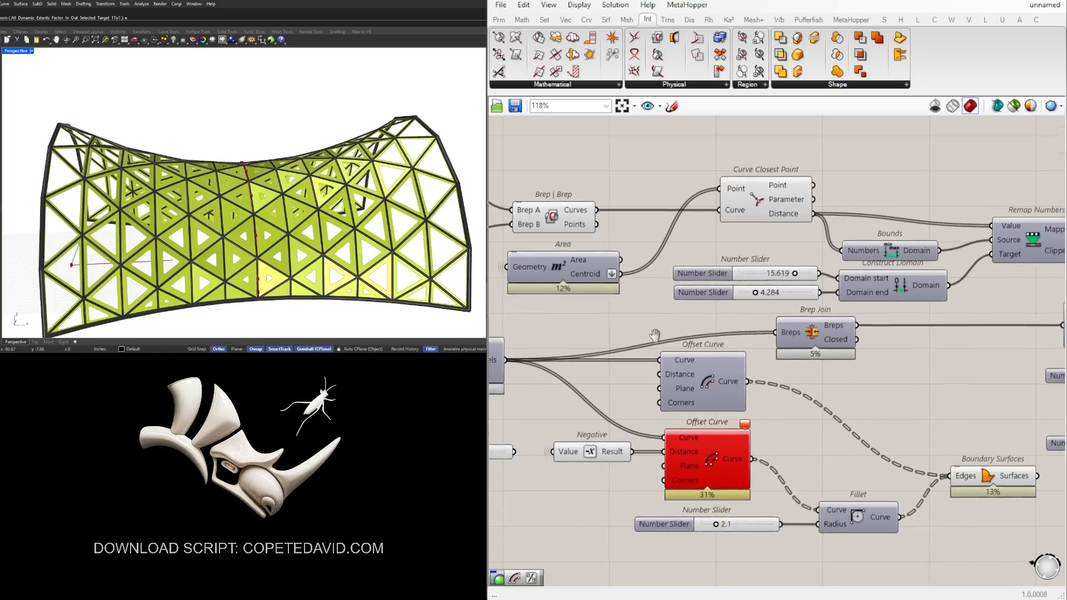
Try a Construct Domain start value of 20 and inspect the panels from inside the arch
{"action": "scroll", "coordinate": [813, 318], "scroll_direction": "up", "scroll_amount": 3}
{"action": "left_click_drag", "start_coordinate": [787, 277], "coordinate": [837, 282]}
{"action": "mouse_move", "coordinate": [322, 118]}
{"action": "right_mouse_down"}
{"action": "mouse_move", "coordinate": [284, 142]}
{"action": "mouse_move", "coordinate": [355, 132]}
{"action": "mouse_move", "coordinate": [485, 81]}
{"action": "right_mouse_up"}
{"action": "scroll", "coordinate": [356, 132], "scroll_direction": "up", "scroll_amount": 10}
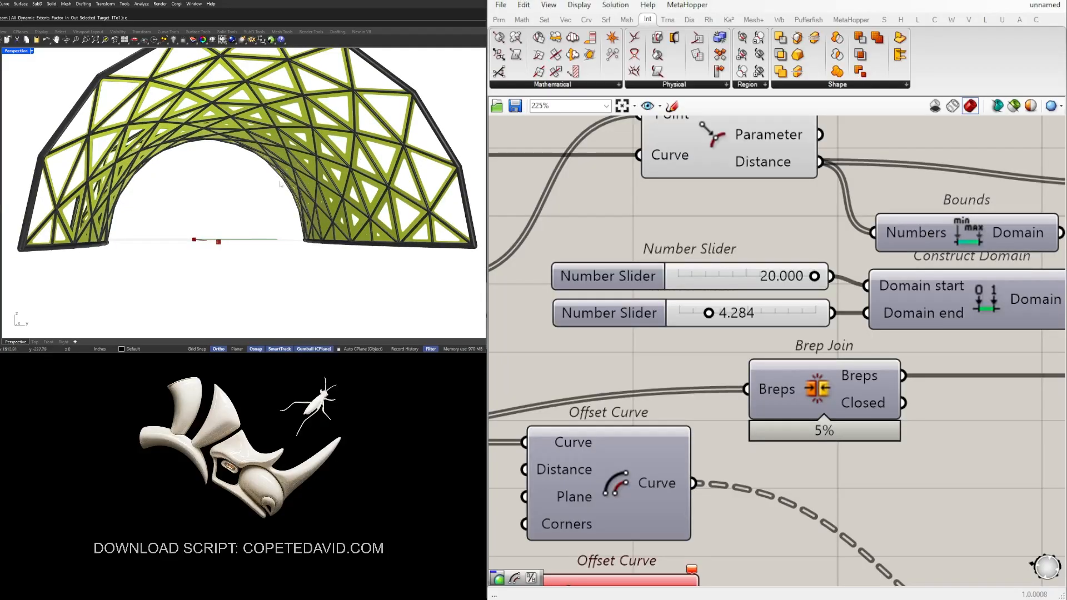
{"action": "right_click_drag", "start_coordinate": [279, 184], "coordinate": [366, 198]}
{"action": "right_click_drag", "start_coordinate": [339, 136], "coordinate": [455, 163]}
Set the Construct Domain's start value to 15
{"action": "scroll", "coordinate": [802, 266], "scroll_direction": "down", "scroll_amount": 2}
{"action": "scroll", "coordinate": [814, 272], "scroll_direction": "up", "scroll_amount": 3}
{"action": "left_click_drag", "start_coordinate": [810, 277], "coordinate": [780, 280]}
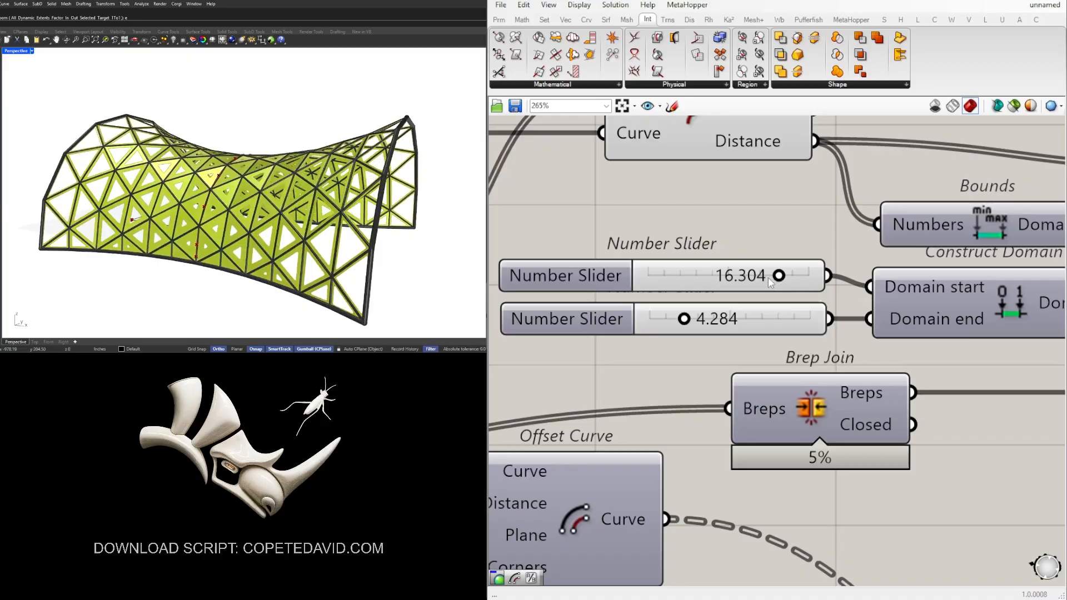
{"action": "double_click", "coordinate": [770, 278]}
{"action": "type", "text": "15"}
{"action": "key", "text": "Return"}
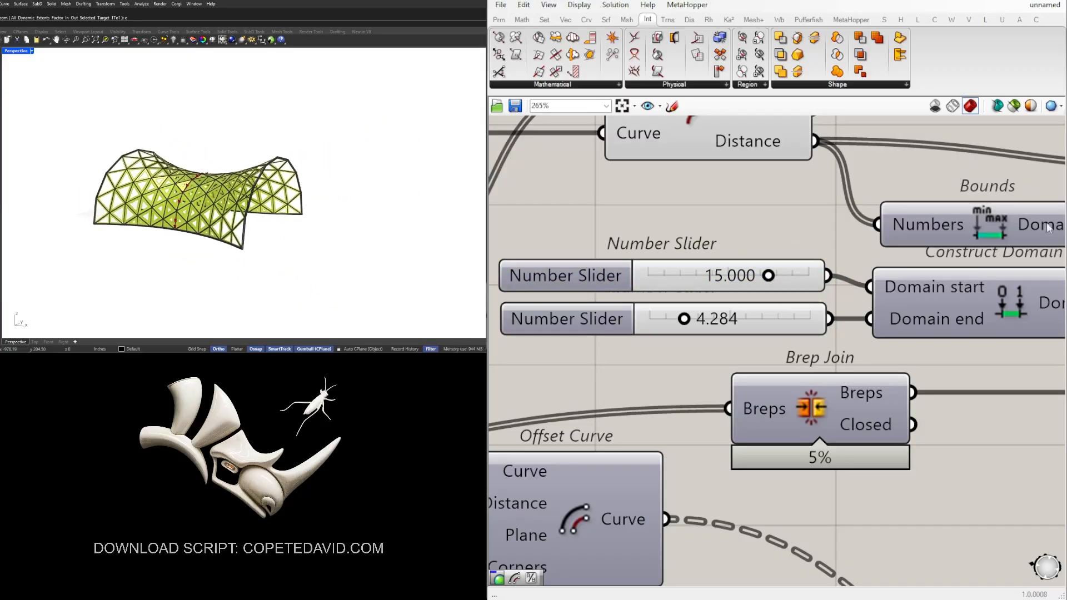
Set the Fillet radius for the offset panel curves to 3.4 after trying 5.5
{"action": "scroll", "coordinate": [967, 244], "scroll_direction": "down", "scroll_amount": 1}
{"action": "right_click_drag", "start_coordinate": [192, 152], "coordinate": [327, 188]}
{"action": "scroll", "coordinate": [892, 205], "scroll_direction": "down", "scroll_amount": 4}
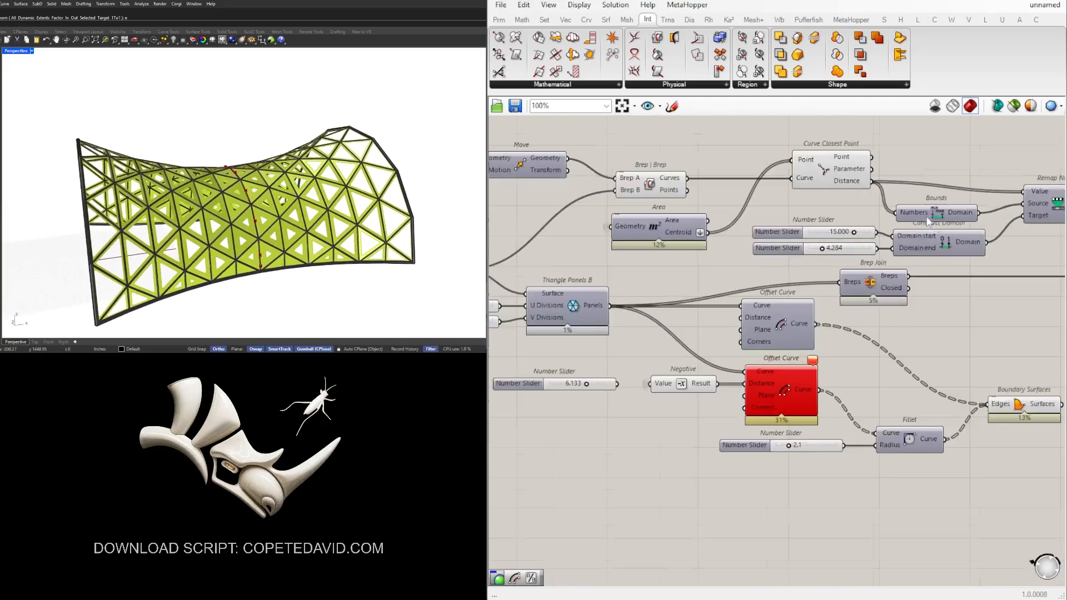
{"action": "scroll", "coordinate": [764, 464], "scroll_direction": "up", "scroll_amount": 6}
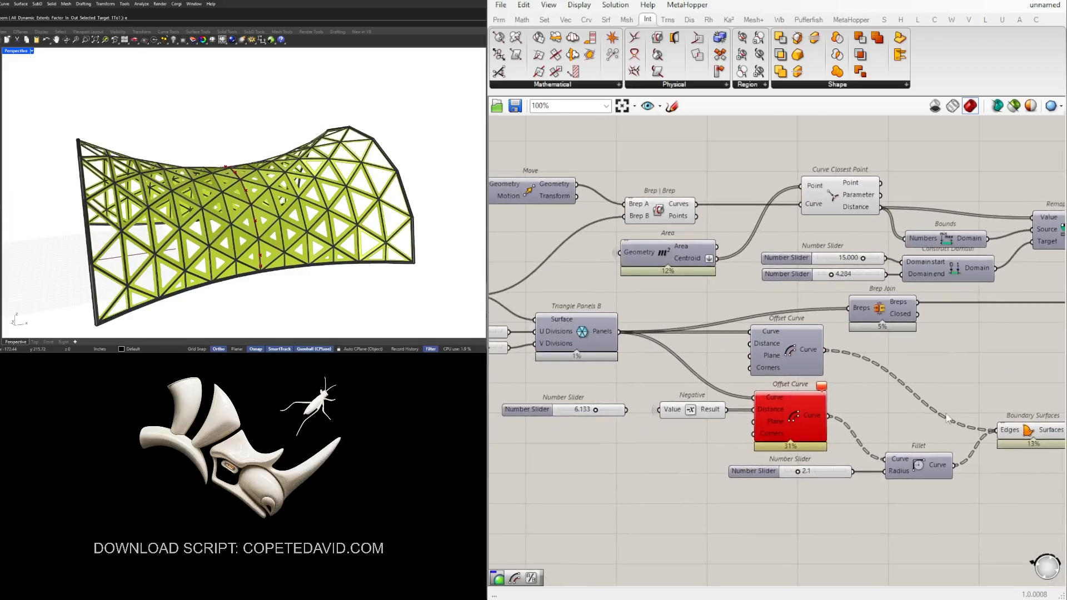
{"action": "left_click_drag", "start_coordinate": [765, 463], "coordinate": [828, 466]}
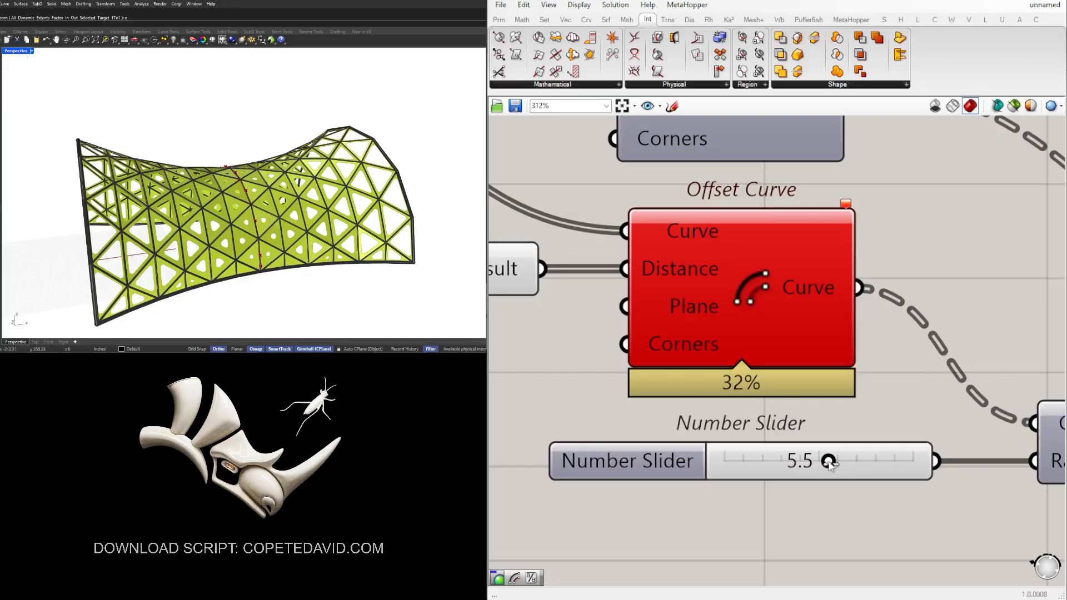
{"action": "left_click_drag", "start_coordinate": [830, 464], "coordinate": [791, 467]}
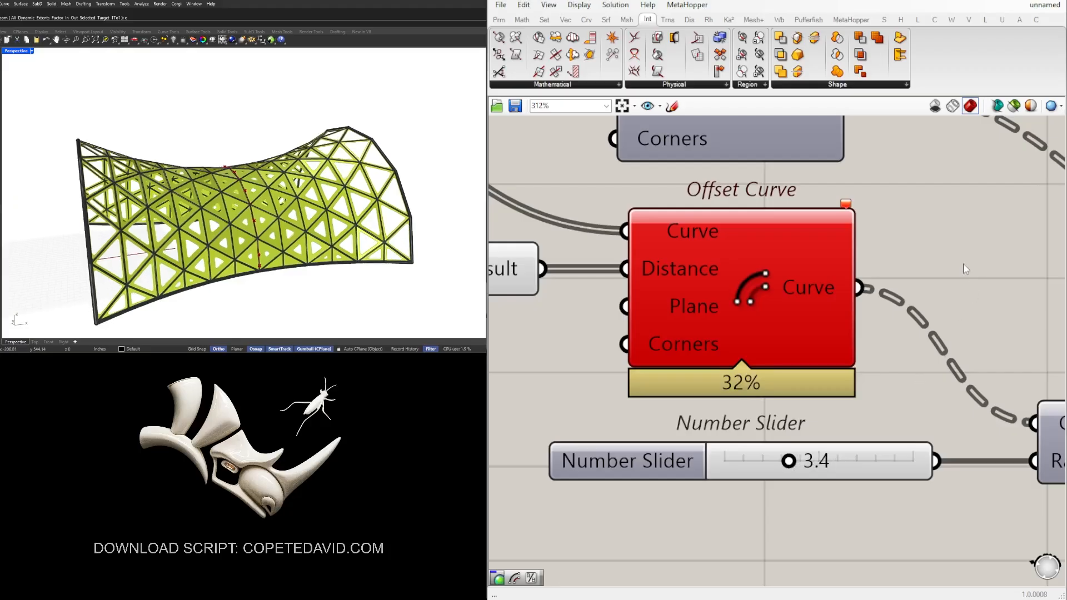
Set the Construct Domain's end value to 6 after trying 8, checking the panel openings on the arch
{"action": "scroll", "coordinate": [161, 168], "scroll_direction": "down", "scroll_amount": 3}
{"action": "right_click_drag", "start_coordinate": [161, 168], "coordinate": [111, 195]}
{"action": "scroll", "coordinate": [842, 276], "scroll_direction": "down", "scroll_amount": 4}
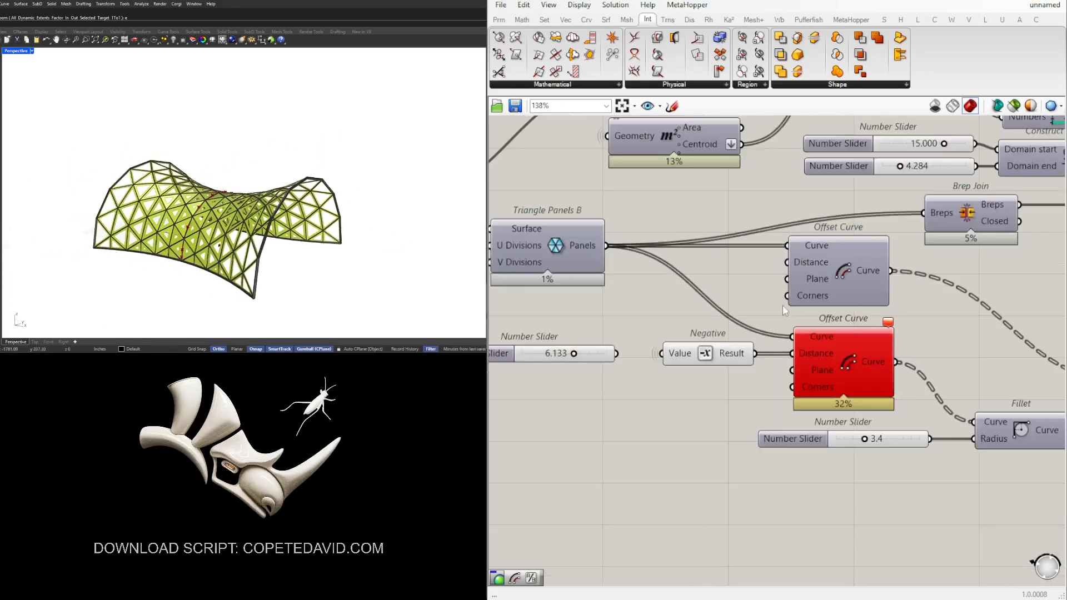
{"action": "scroll", "coordinate": [985, 349], "scroll_direction": "up", "scroll_amount": 3}
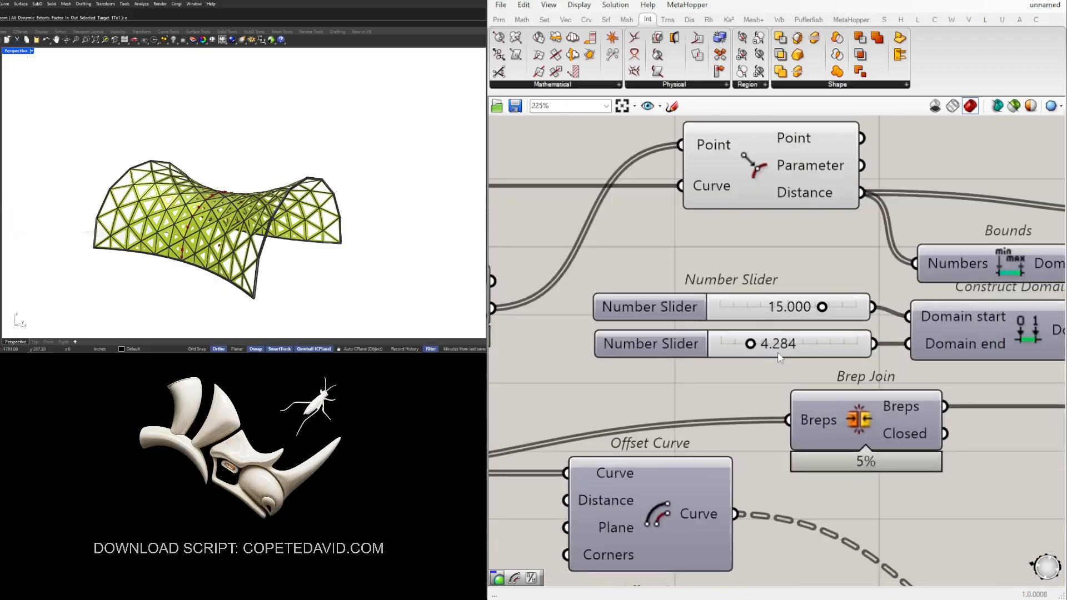
{"action": "double_click", "coordinate": [967, 350]}
{"action": "type", "text": "8"}
{"action": "key", "text": "Return"}
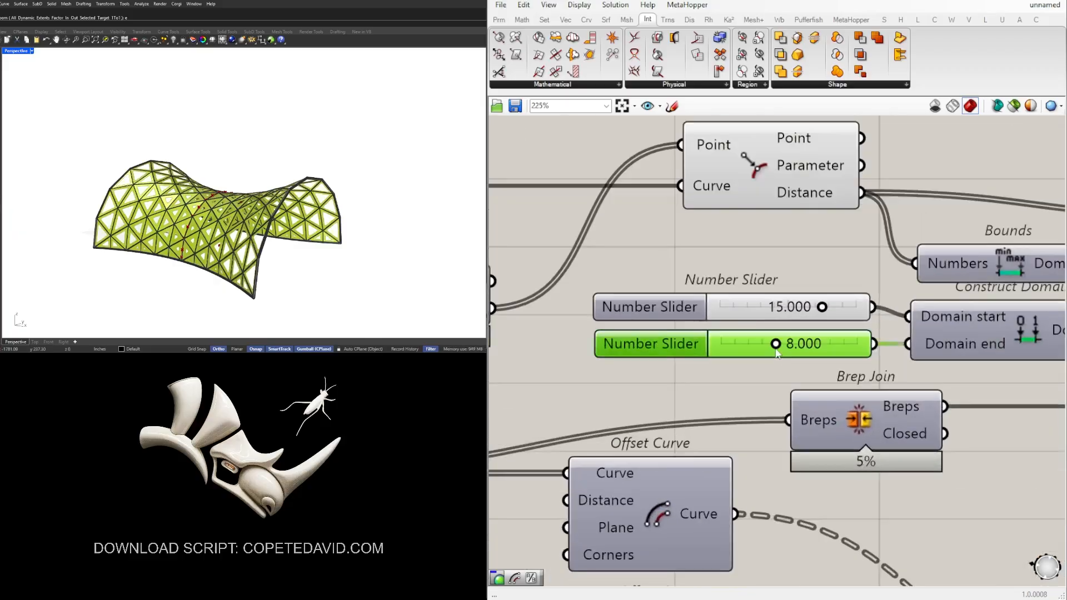
{"action": "double_click", "coordinate": [777, 350]}
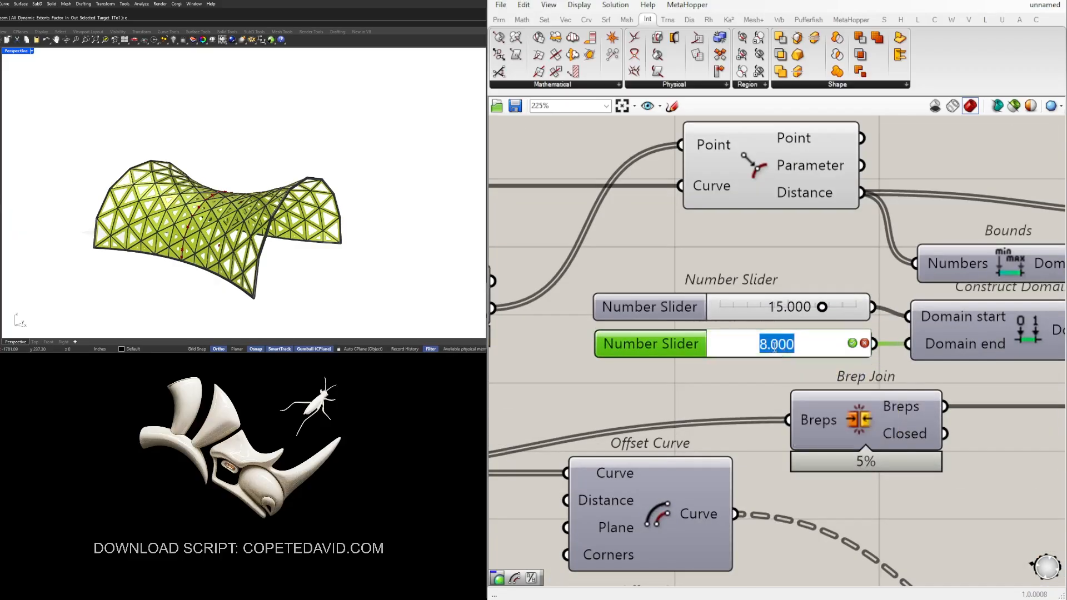
{"action": "type", "text": "6"}
{"action": "key", "text": "Return"}
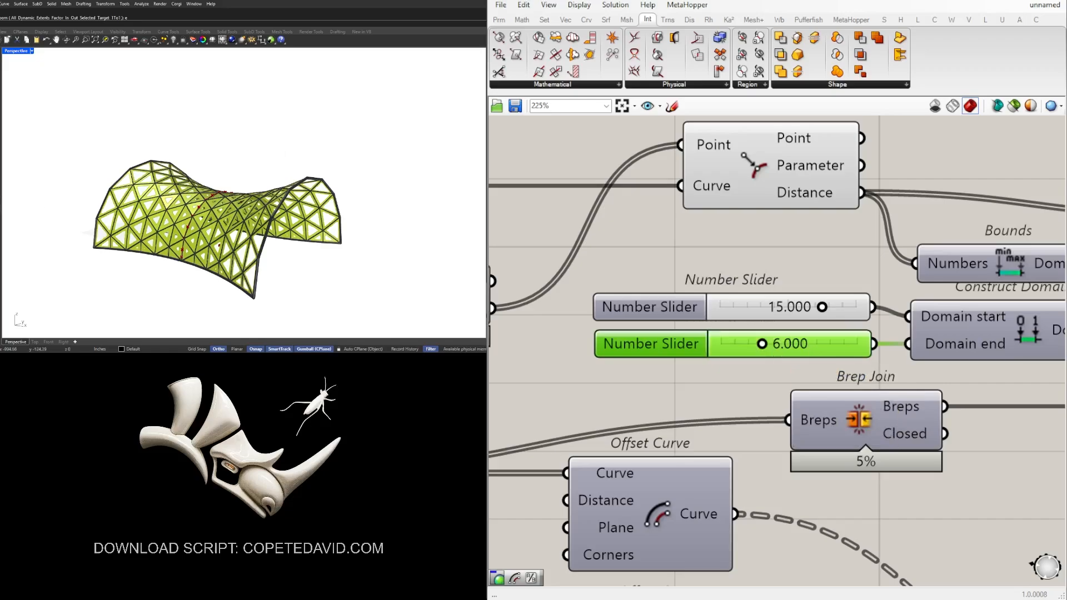
{"action": "right_click_drag", "start_coordinate": [265, 180], "coordinate": [329, 208]}
{"action": "scroll", "coordinate": [913, 249], "scroll_direction": "down", "scroll_amount": 3}
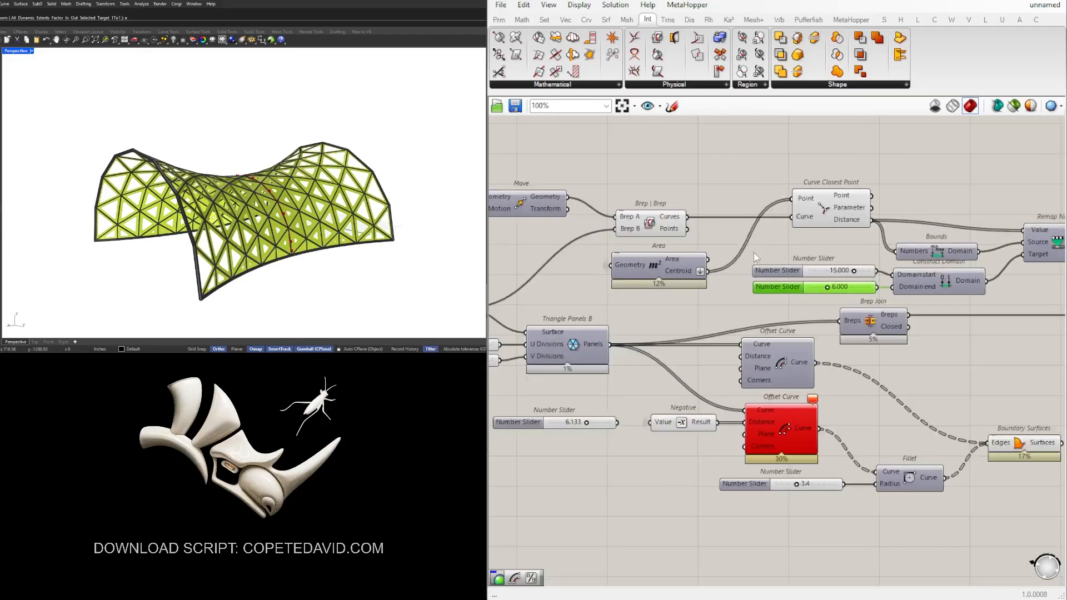
{"action": "right_click_drag", "start_coordinate": [691, 240], "coordinate": [686, 312]}
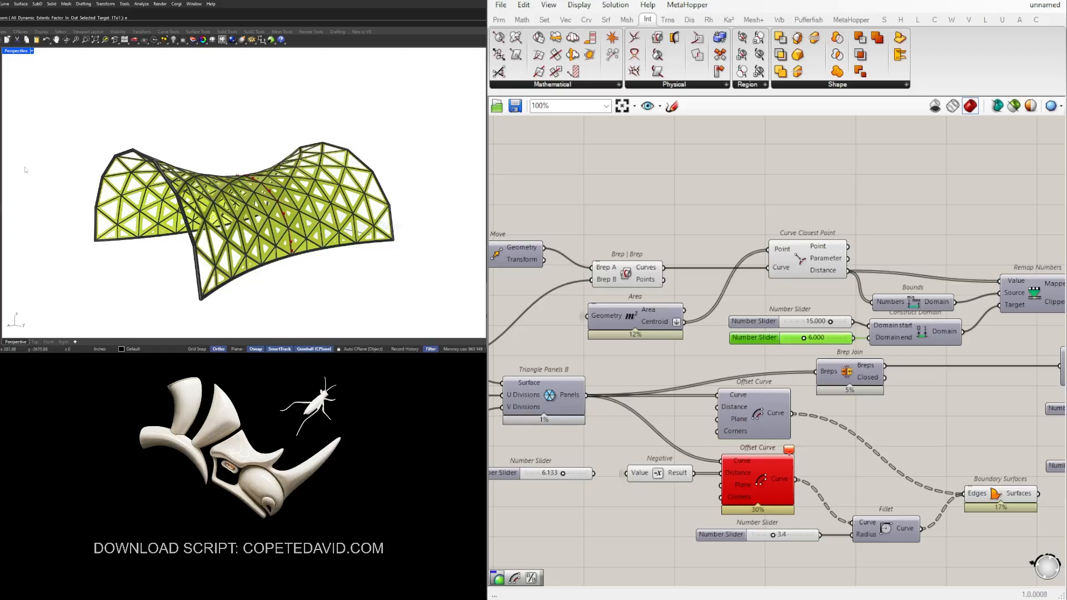
{"action": "left_click", "coordinate": [649, 271]}
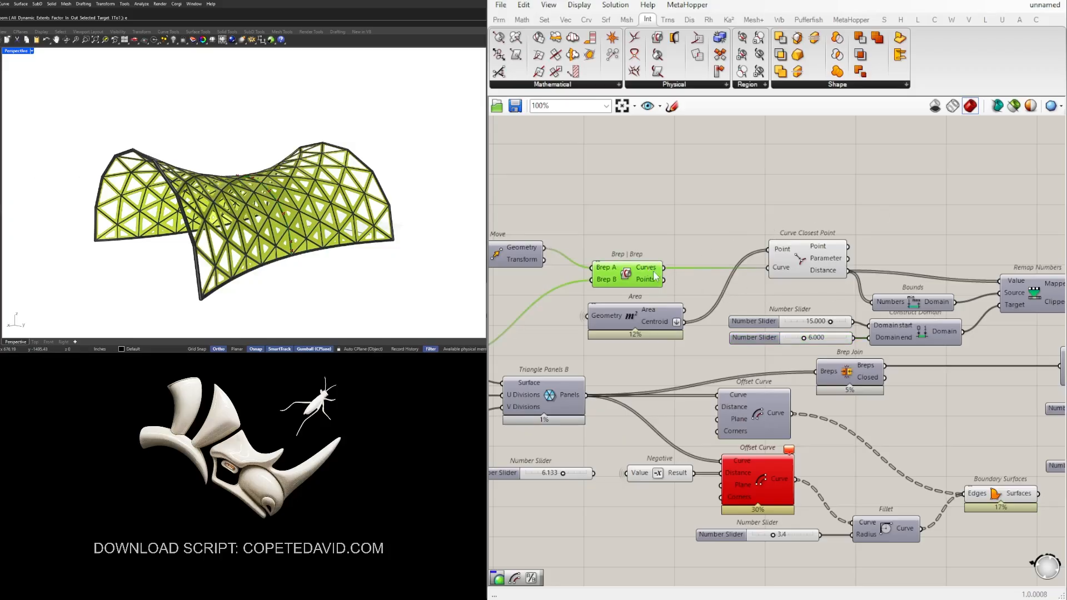
{"action": "left_click", "coordinate": [826, 261]}
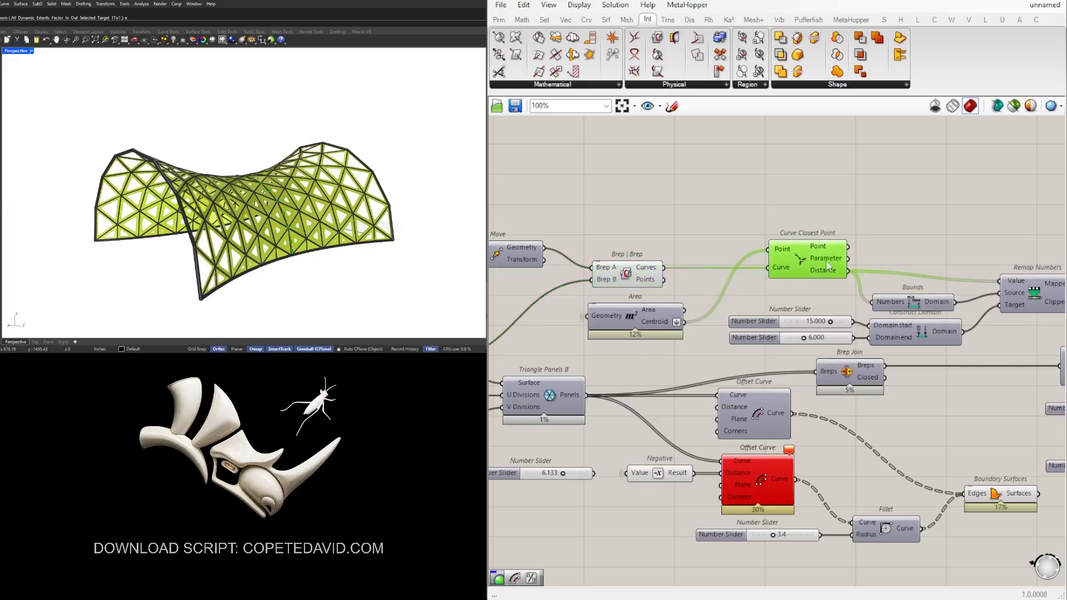
{"action": "double_click", "coordinate": [655, 198]}
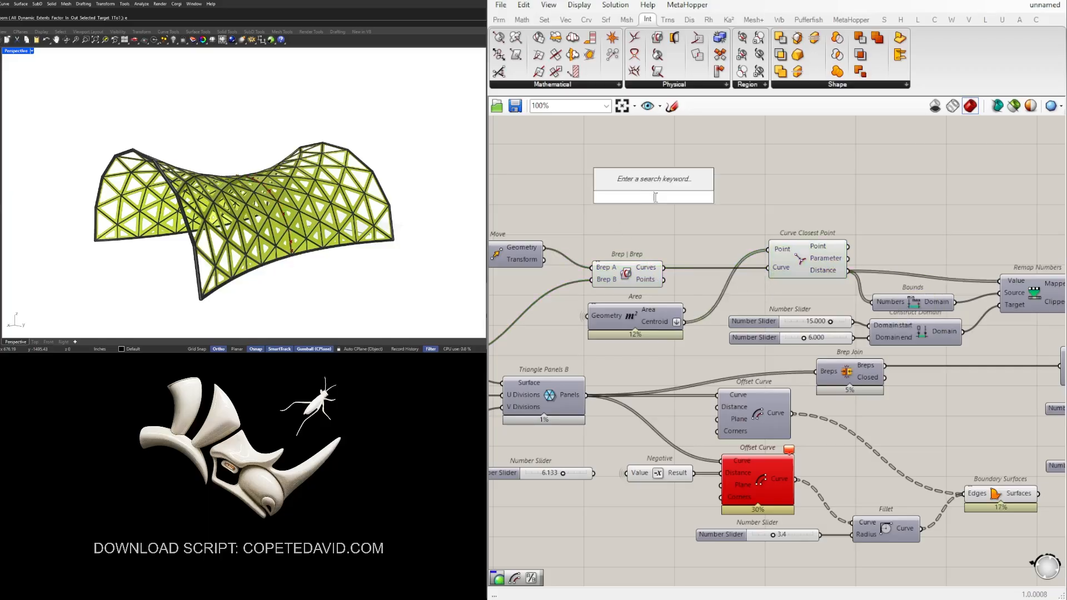
{"action": "type", "text": "extend"}
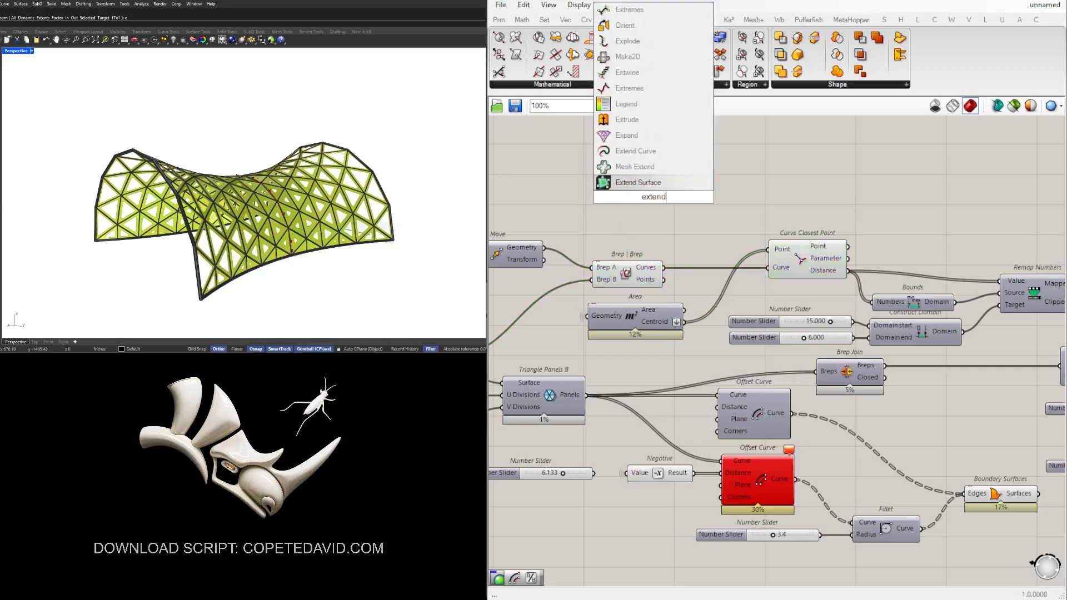
{"action": "key", "text": "Escape"}
Review the definition from the initial plane and arcs through to the Curve Closest Point and Remap Numbers components
{"action": "scroll", "coordinate": [817, 243], "scroll_direction": "down", "scroll_amount": 5}
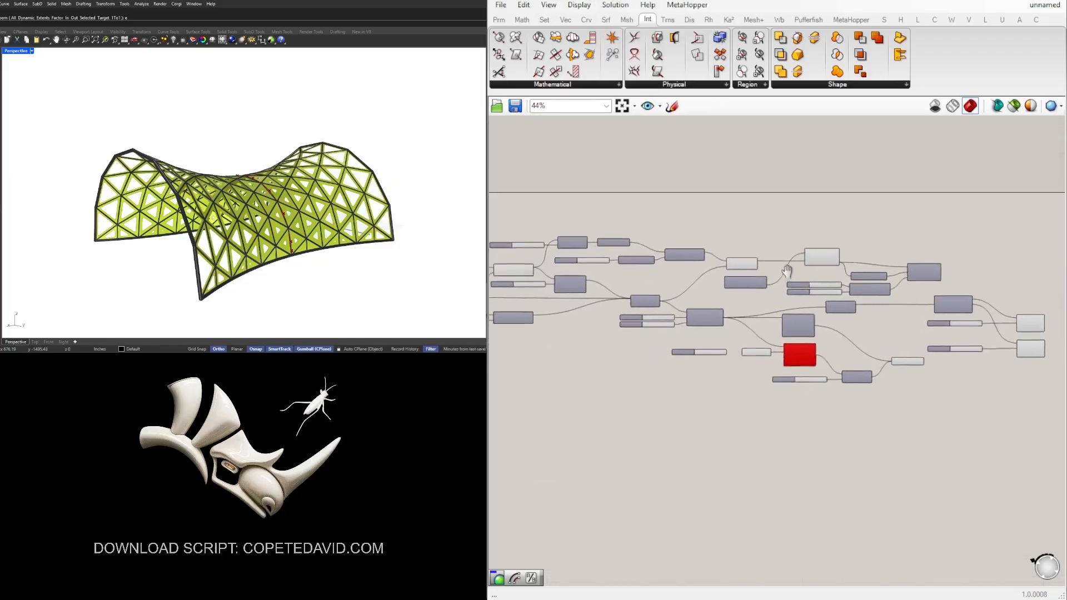
{"action": "scroll", "coordinate": [835, 262], "scroll_direction": "down", "scroll_amount": 2}
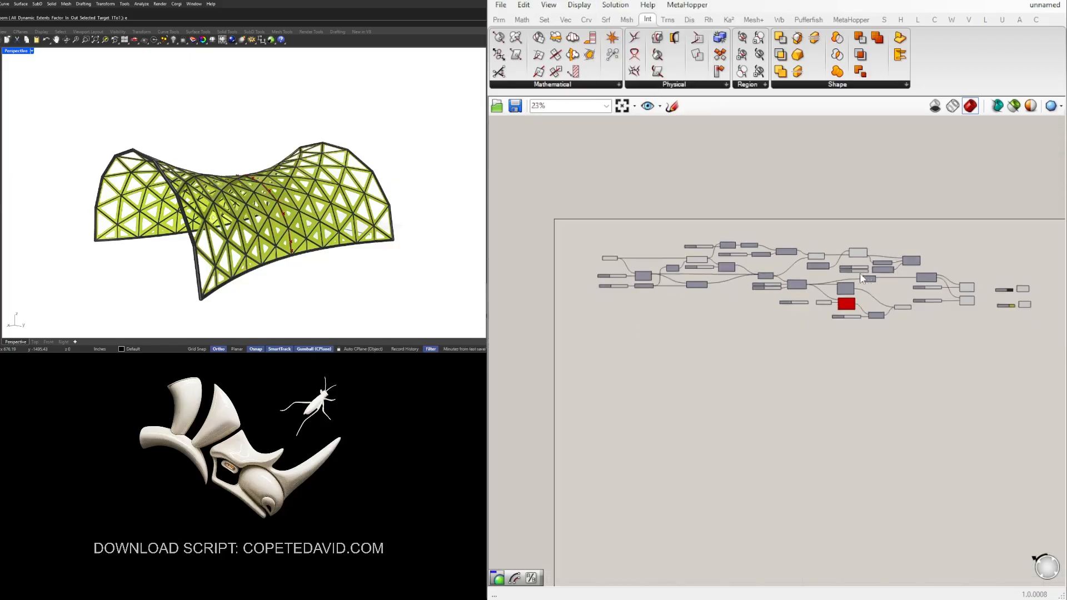
{"action": "scroll", "coordinate": [859, 273], "scroll_direction": "up", "scroll_amount": 4}
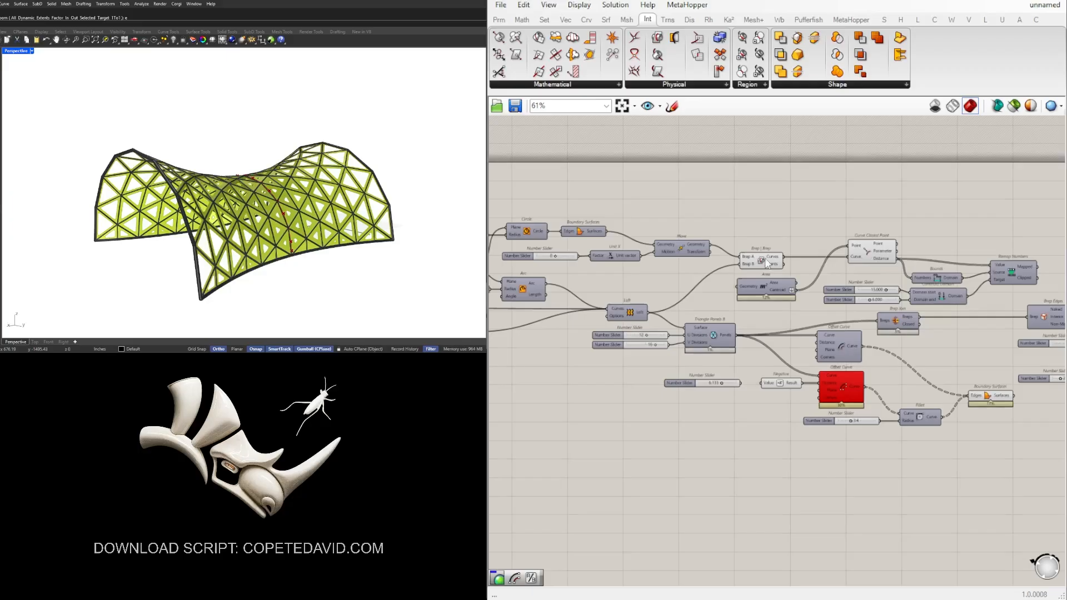
{"action": "right_click_drag", "start_coordinate": [714, 292], "coordinate": [890, 288]}
{"action": "right_click_drag", "start_coordinate": [615, 270], "coordinate": [762, 274]}
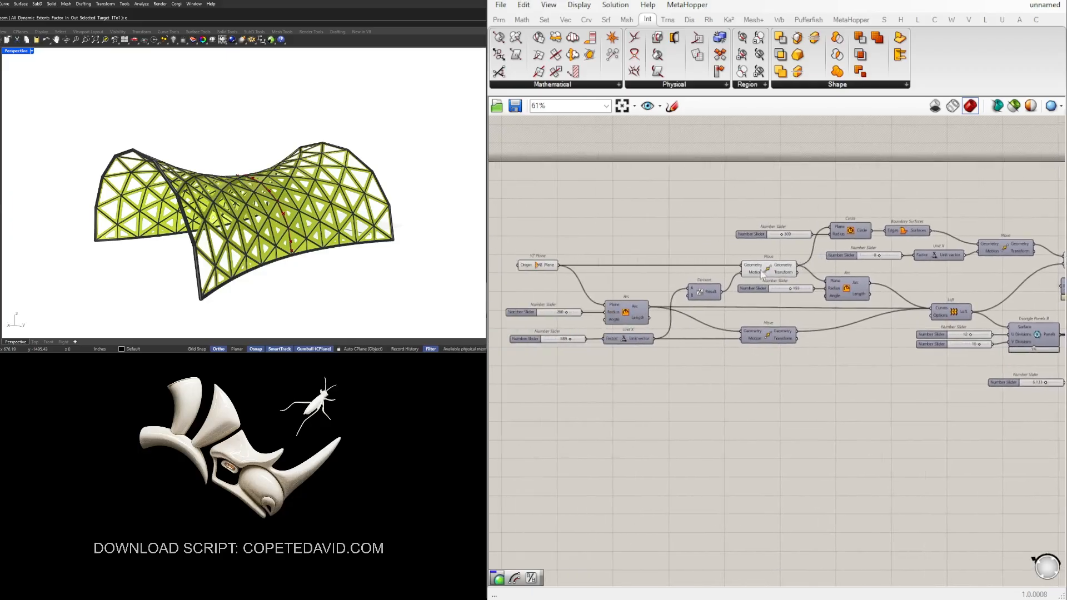
{"action": "right_click_drag", "start_coordinate": [906, 318], "coordinate": [824, 326]}
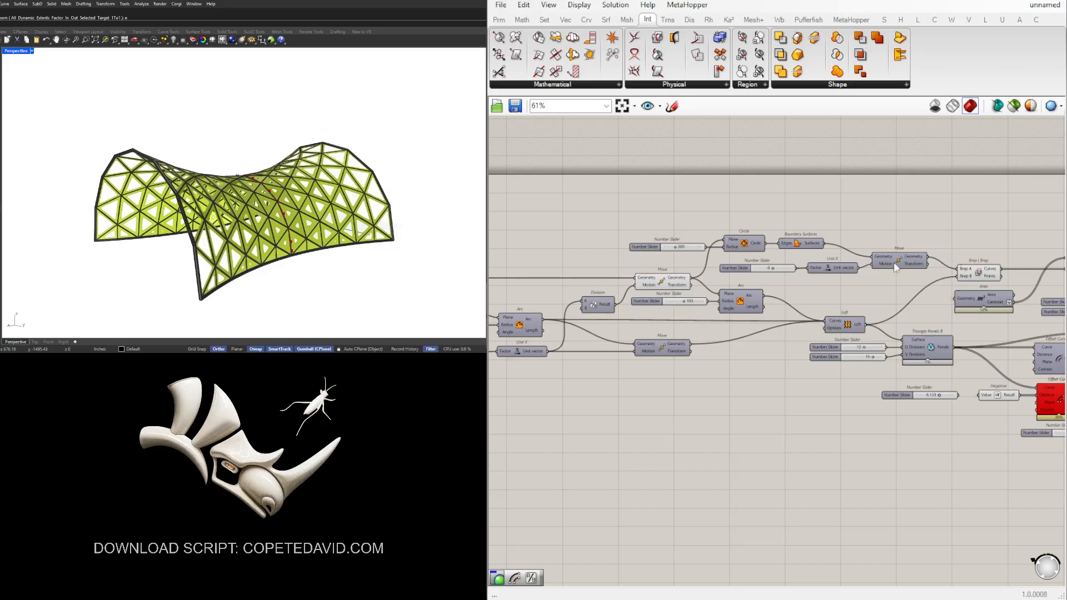
{"action": "scroll", "coordinate": [824, 256], "scroll_direction": "up", "scroll_amount": 3}
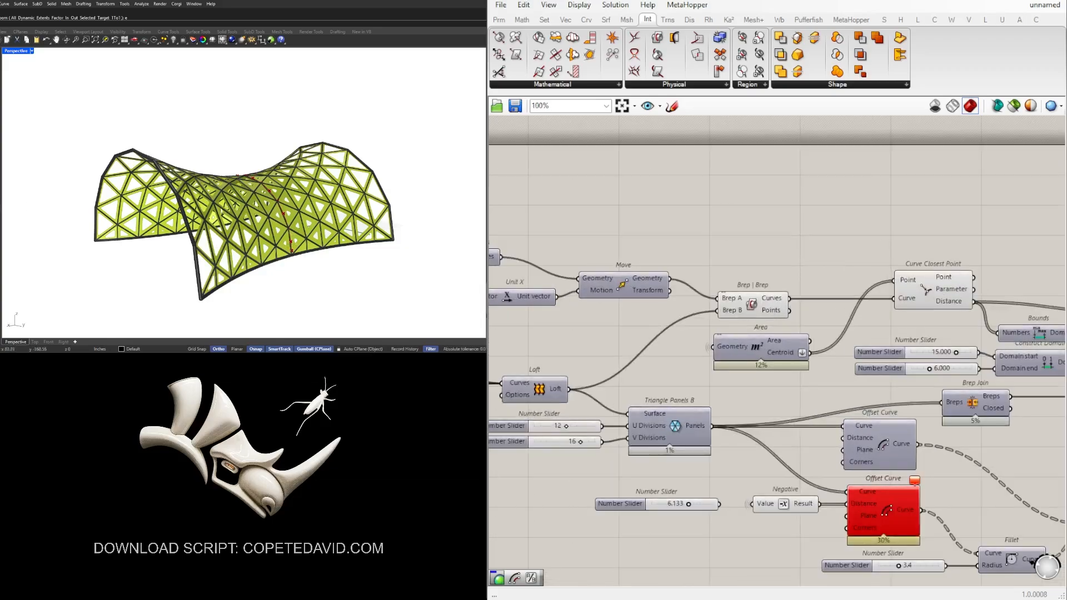
{"action": "right_click_drag", "start_coordinate": [1022, 299], "coordinate": [733, 311]}
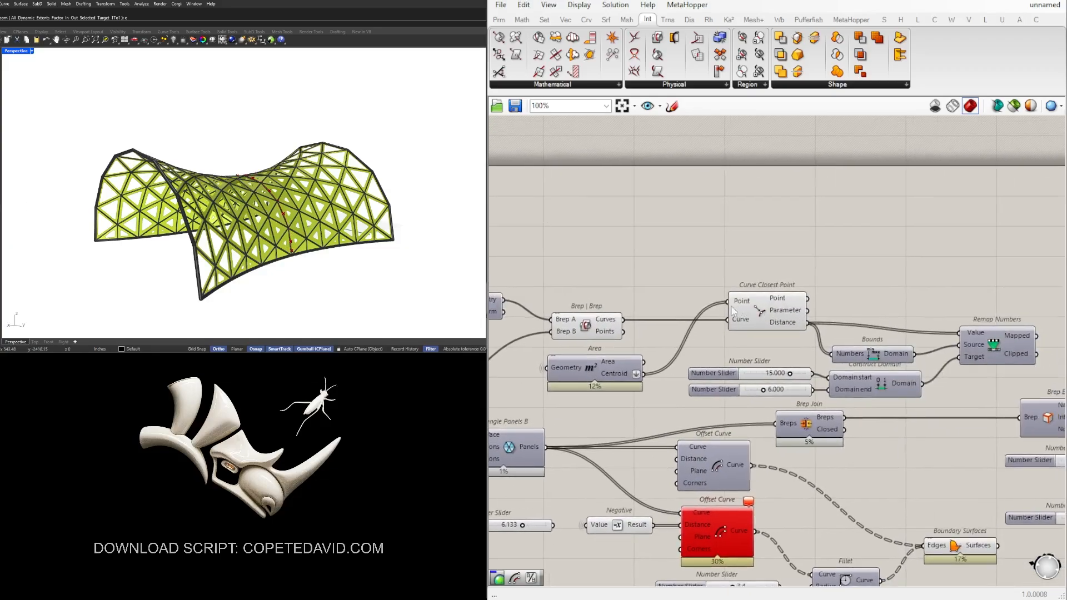
Add an Extend Curve component above Curve Closest Point and feed it the intersection curves from Brep | Brep
{"action": "left_click", "coordinate": [578, 331]}
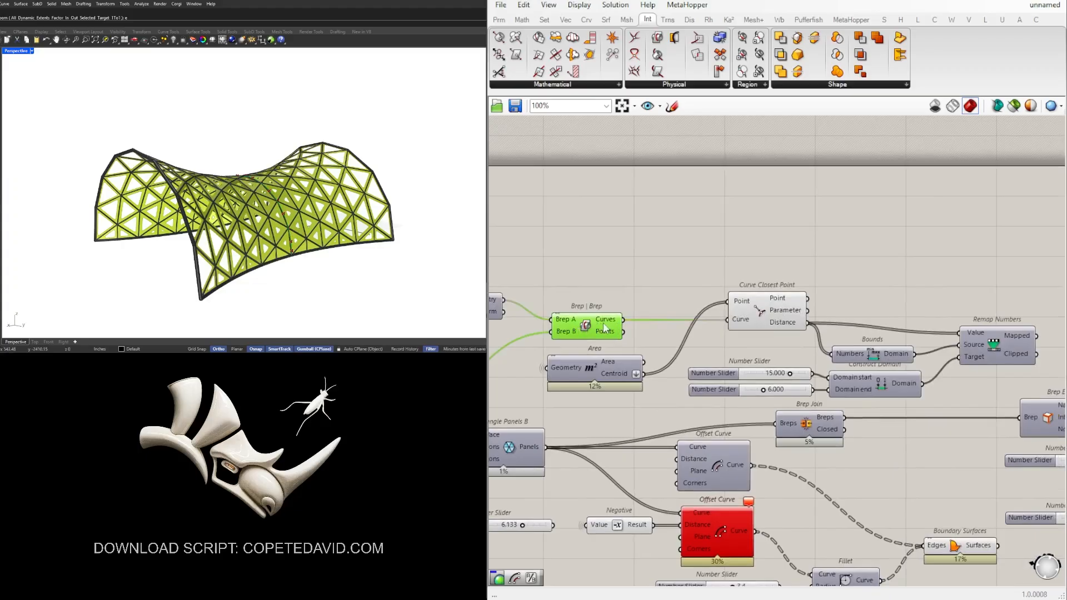
{"action": "double_click", "coordinate": [668, 278]}
{"action": "type", "text": "ex"}
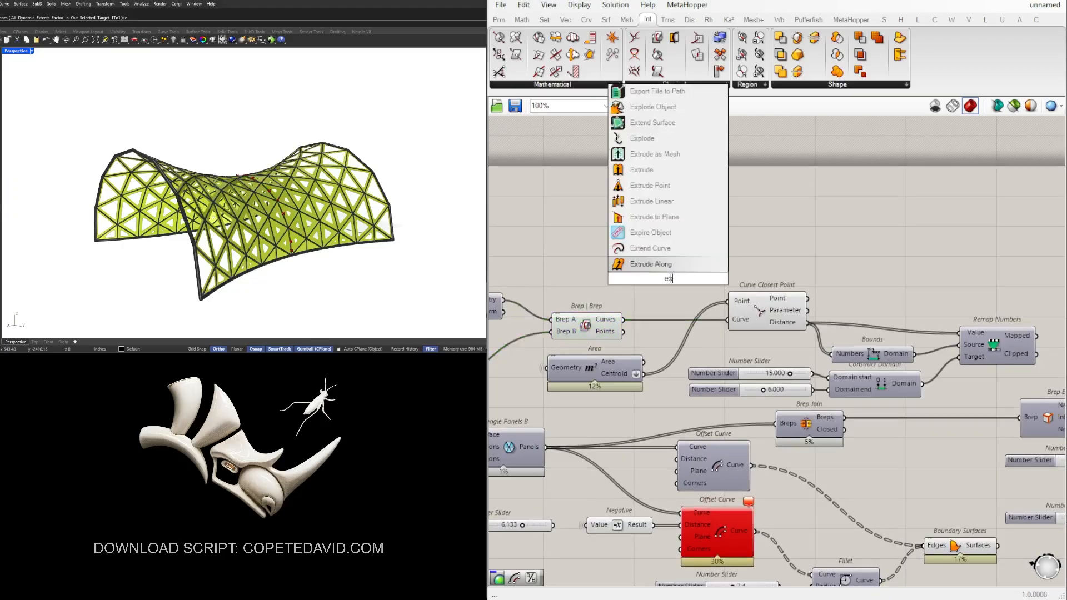
{"action": "type", "text": "tend"}
{"action": "left_click", "coordinate": [640, 233]}
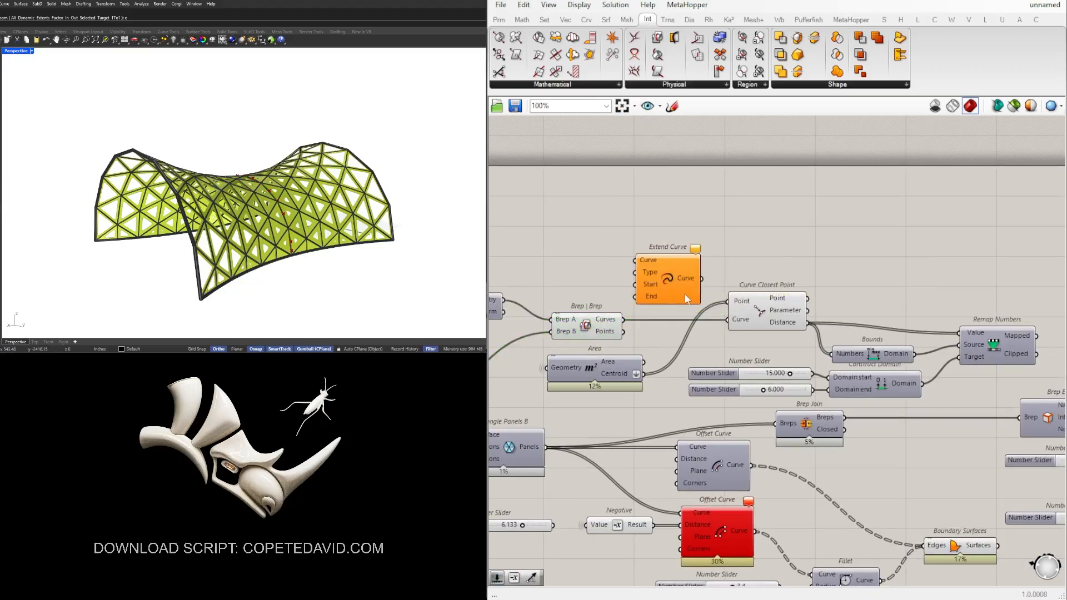
{"action": "right_click_drag", "start_coordinate": [639, 324], "coordinate": [705, 327]}
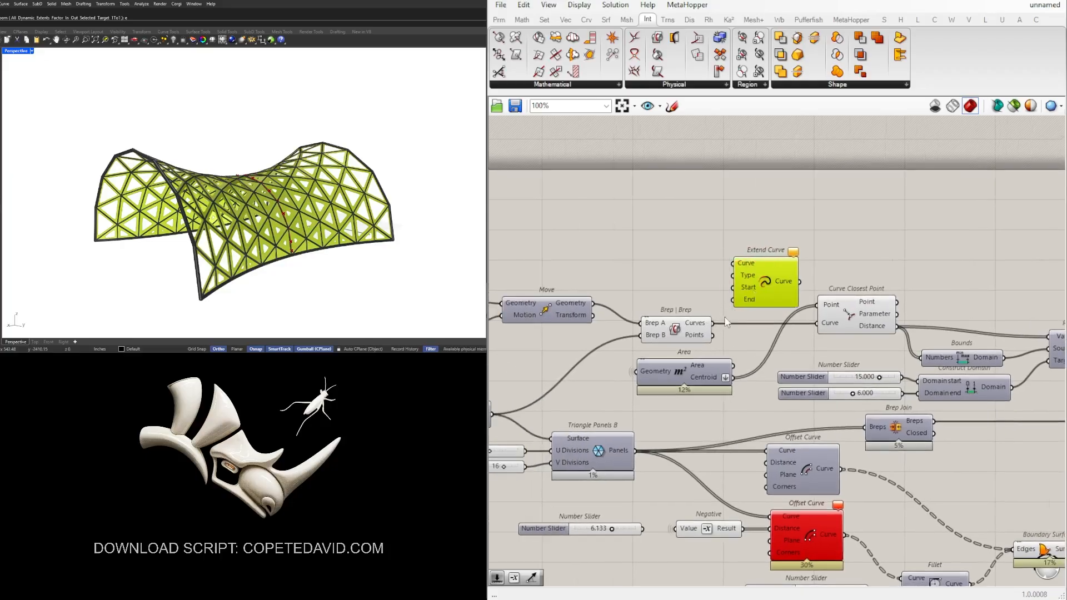
{"action": "left_click_drag", "start_coordinate": [713, 323], "coordinate": [797, 254]}
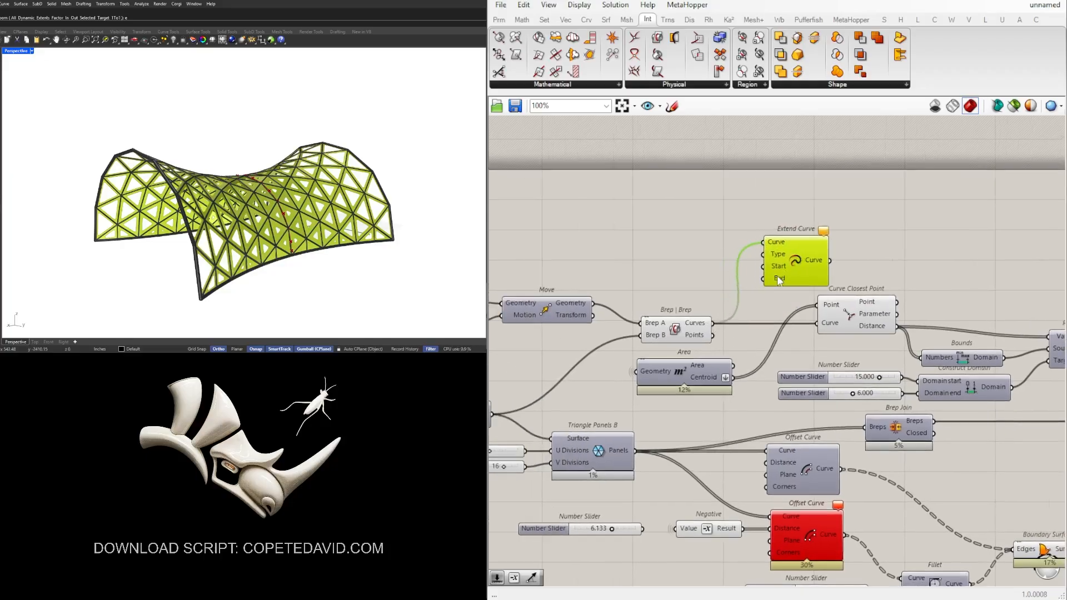
Add a Negative component and connect its result to both the Start and End inputs of Extend Curve
{"action": "double_click", "coordinate": [686, 272]}
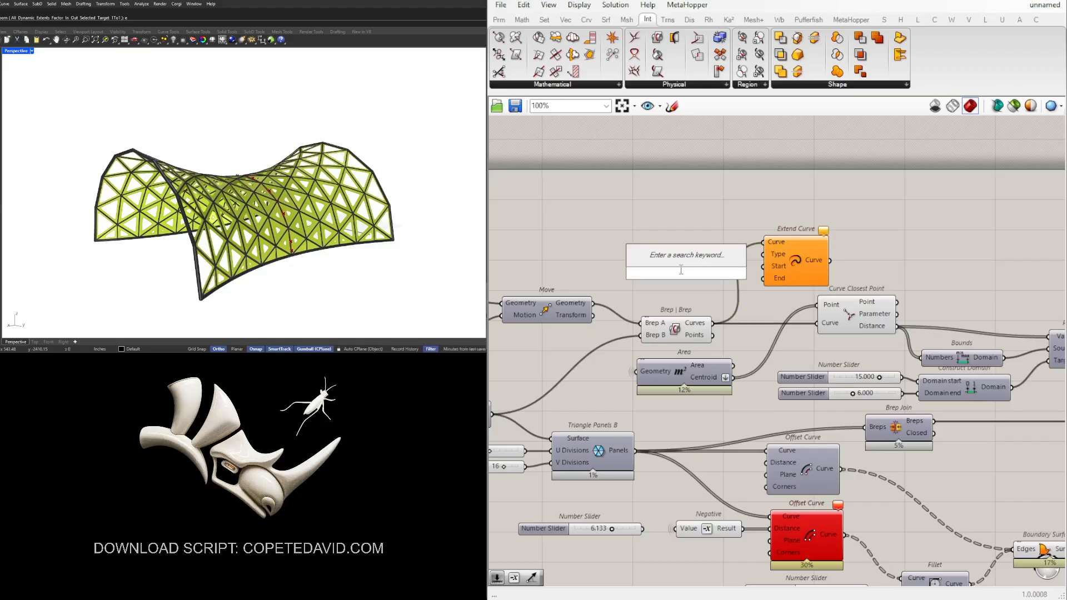
{"action": "type", "text": "negative"}
{"action": "key", "text": "Return"}
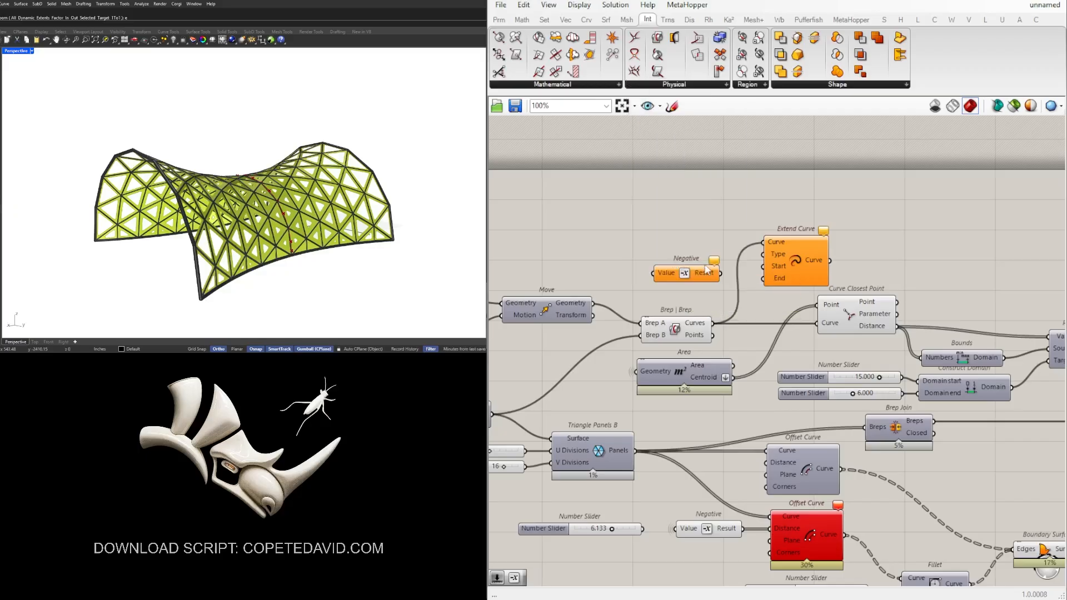
{"action": "left_click_drag", "start_coordinate": [719, 274], "coordinate": [762, 280]}
{"action": "left_click_drag", "start_coordinate": [698, 271], "coordinate": [703, 265]}
{"action": "right_click_drag", "start_coordinate": [552, 260], "coordinate": [613, 269]}
{"action": "left_click", "coordinate": [614, 270]}
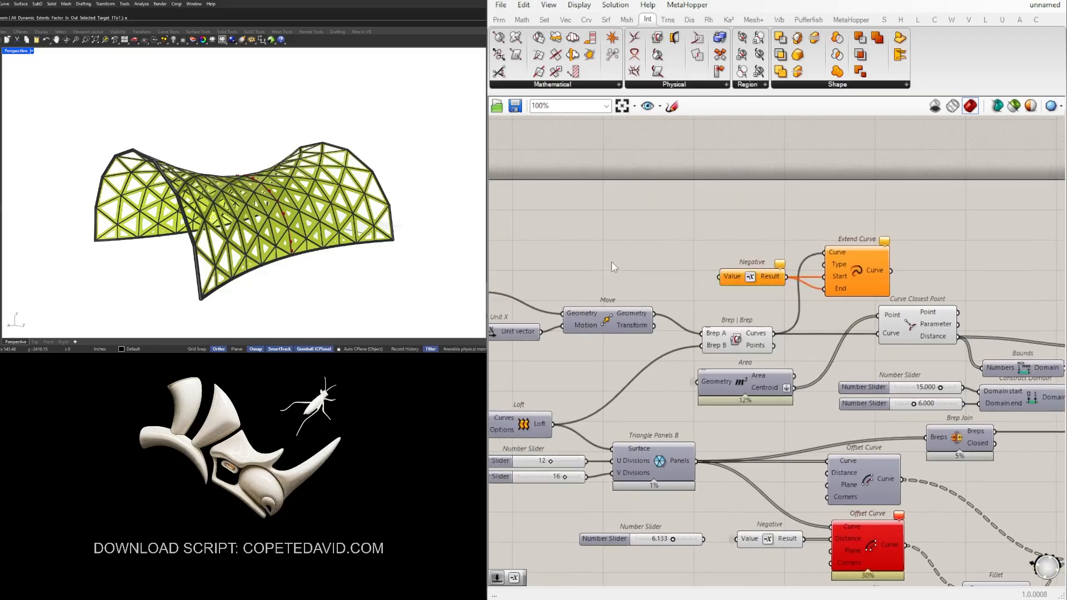
Create a number slider with a value of 200 and connect it to the new Negative component's Value input
{"action": "double_click", "coordinate": [611, 261]}
{"action": "type", "text": "200"}
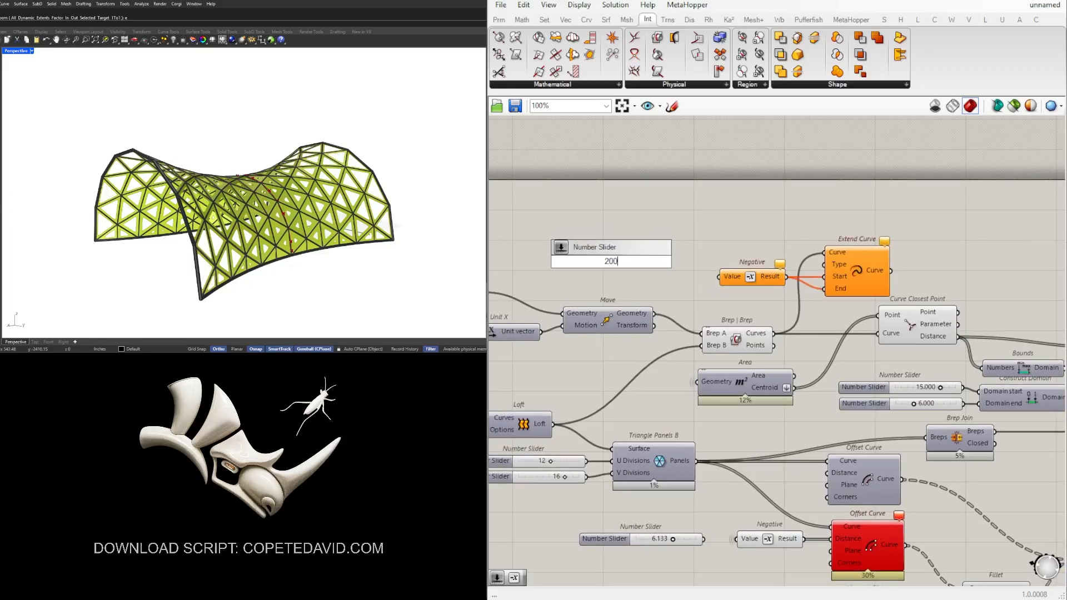
{"action": "key", "text": "Return"}
{"action": "scroll", "coordinate": [690, 268], "scroll_direction": "up", "scroll_amount": 3}
{"action": "left_click_drag", "start_coordinate": [673, 261], "coordinate": [719, 276]}
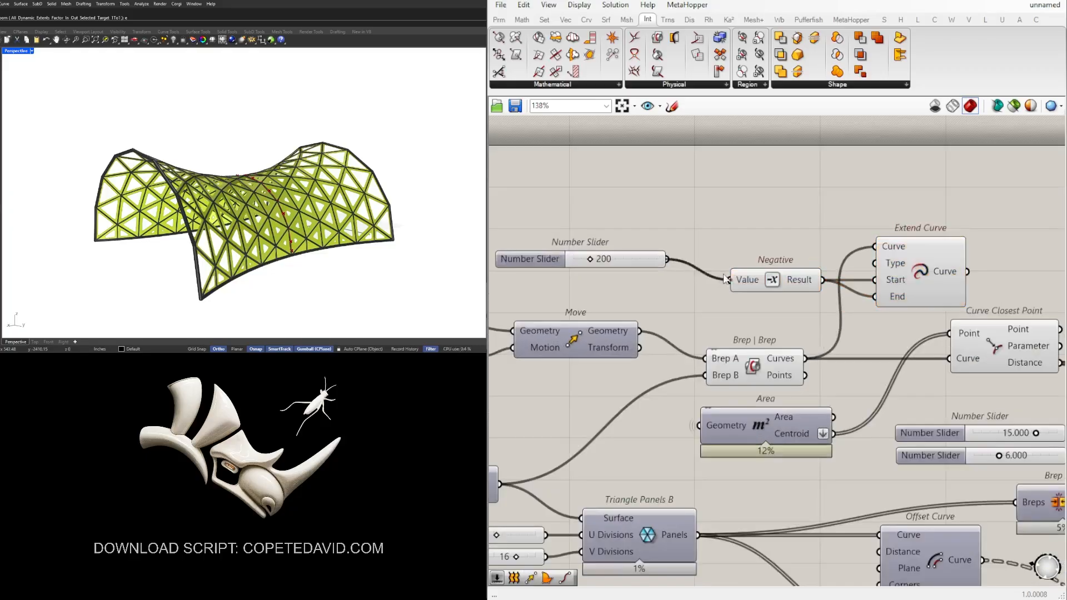
Preview only the Extend Curve result in the viewport and lower its length slider to 0
{"action": "left_click", "coordinate": [944, 265]}
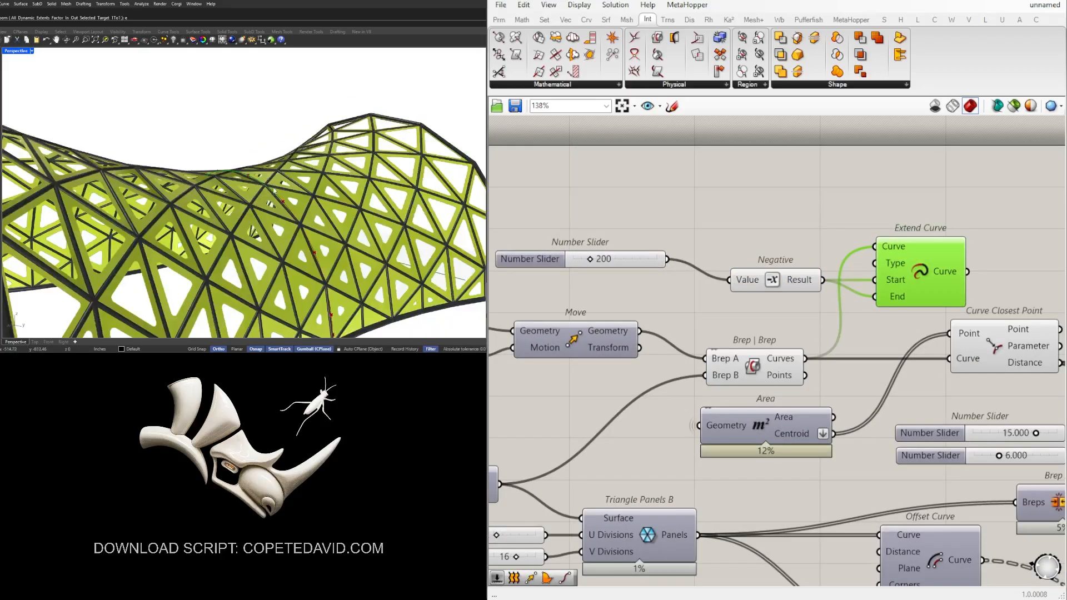
{"action": "left_click", "coordinate": [1014, 107]}
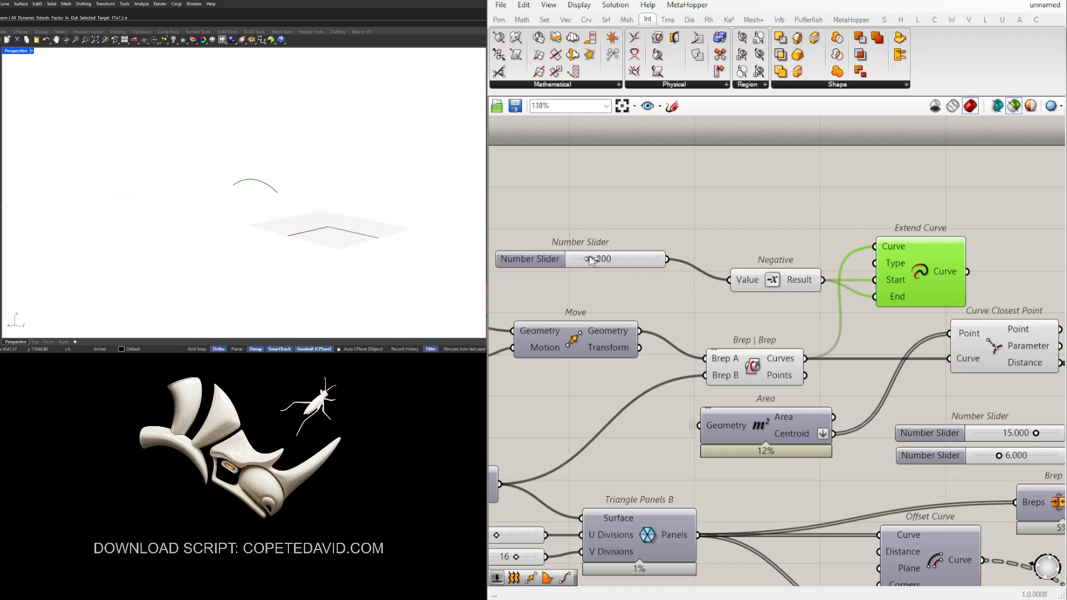
{"action": "left_click_drag", "start_coordinate": [590, 260], "coordinate": [574, 262]}
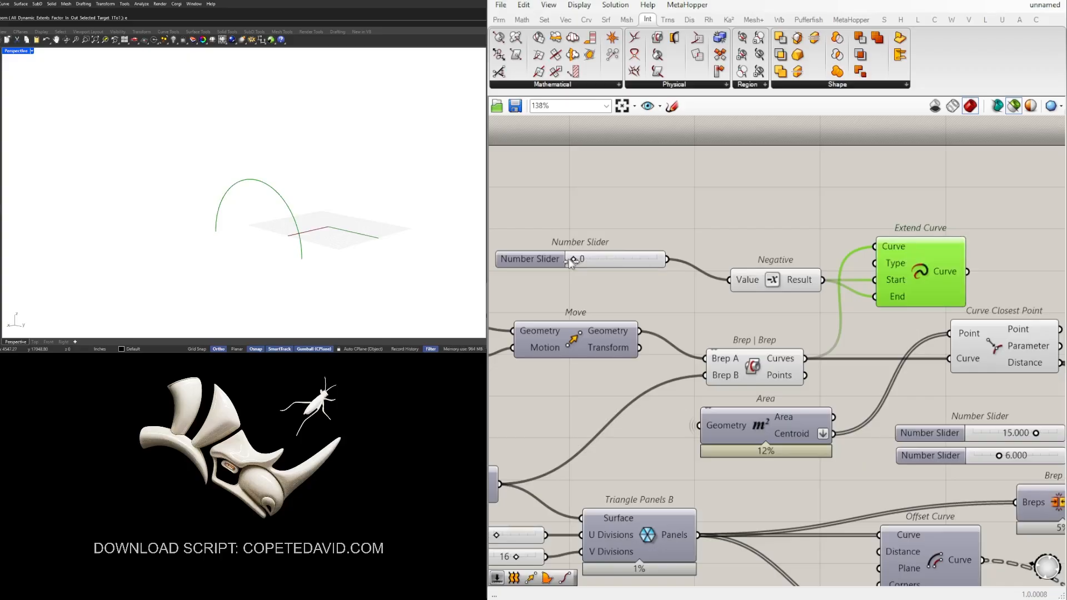
Limit the Extend Curve length slider's maximum to 200 and set the slider to 200
{"action": "left_click_drag", "start_coordinate": [630, 262], "coordinate": [614, 283]}
{"action": "left_click", "coordinate": [872, 267]}
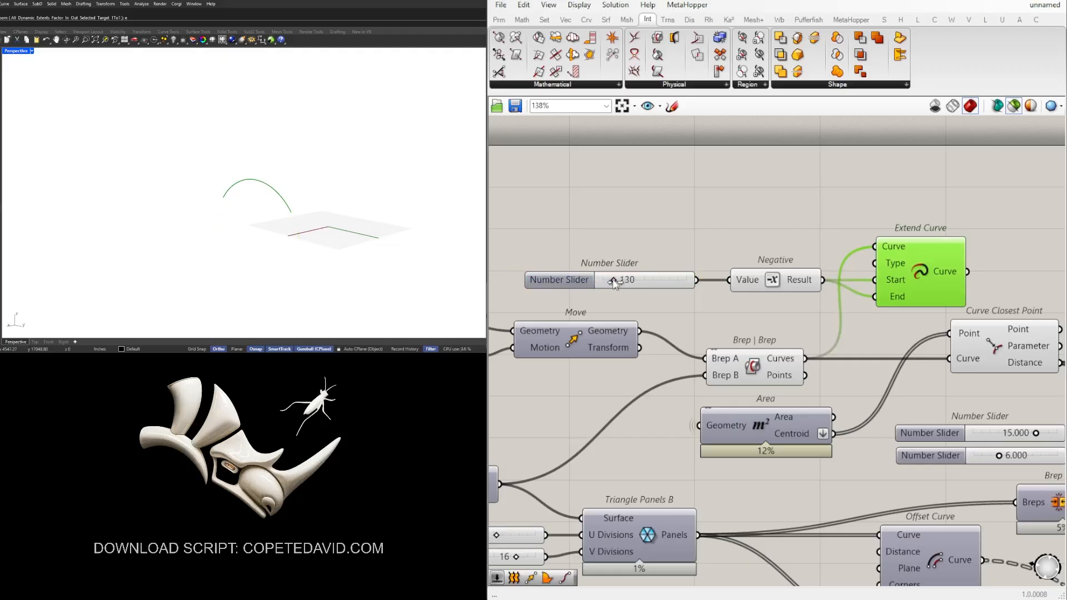
{"action": "double_click", "coordinate": [579, 283]}
{"action": "left_click", "coordinate": [607, 310]}
{"action": "type", "text": "2"}
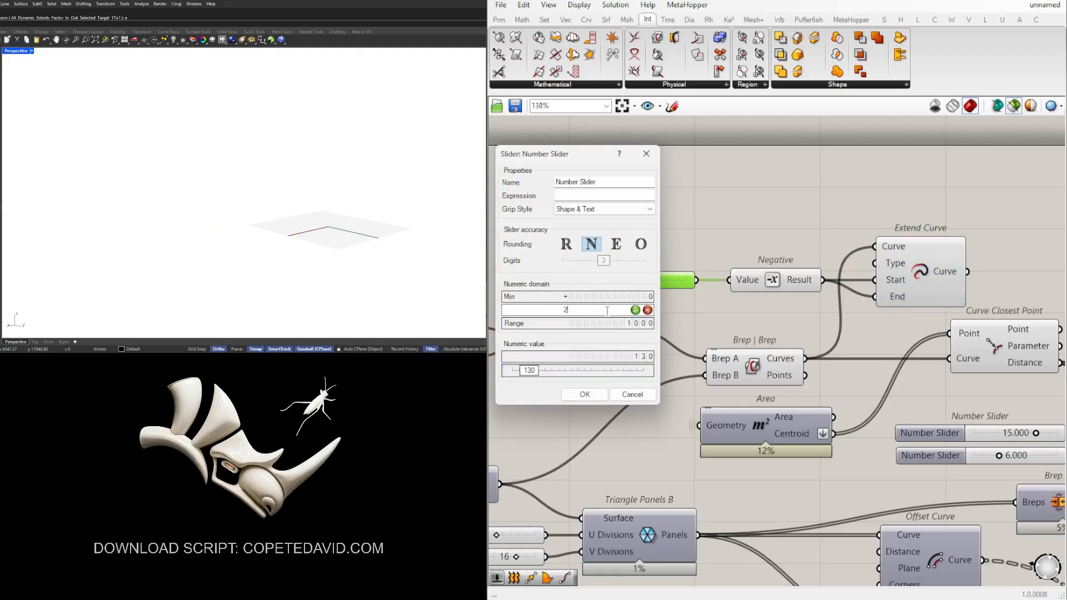
{"action": "type", "text": "00"}
{"action": "left_click", "coordinate": [585, 394]}
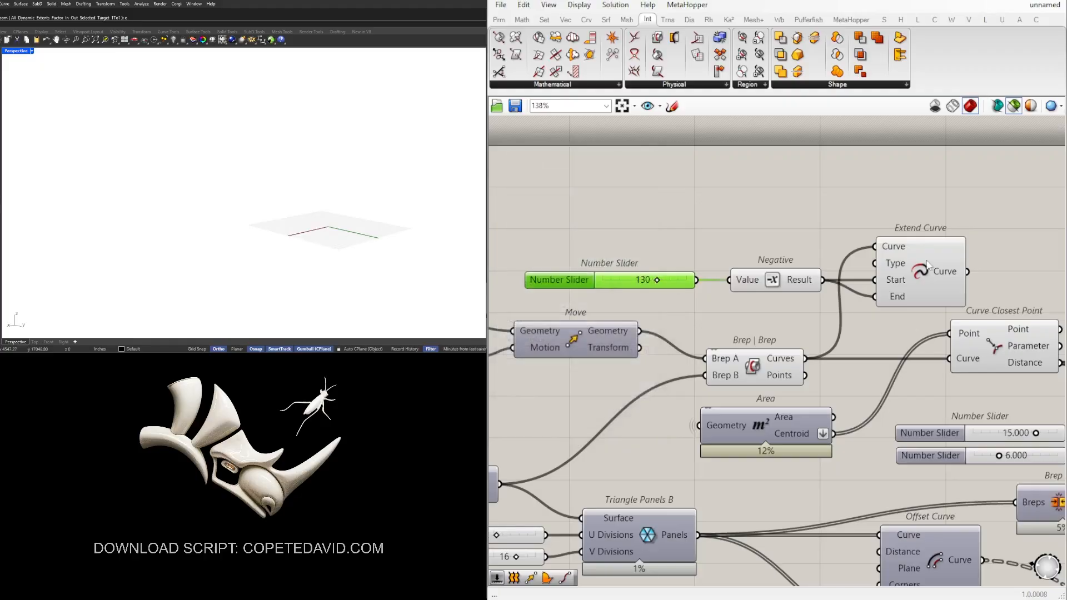
{"action": "left_click", "coordinate": [927, 264]}
{"action": "left_click_drag", "start_coordinate": [657, 282], "coordinate": [720, 284]}
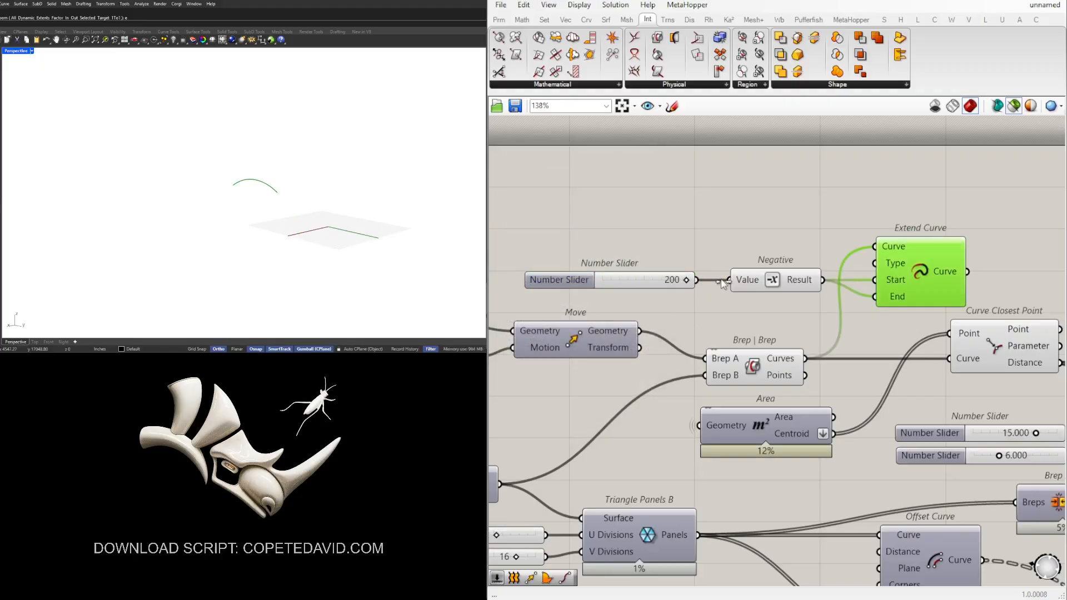
Move Curve Closest Point and all components downstream of it farther from Extend Curve to open up space
{"action": "scroll", "coordinate": [894, 278], "scroll_direction": "down", "scroll_amount": 5}
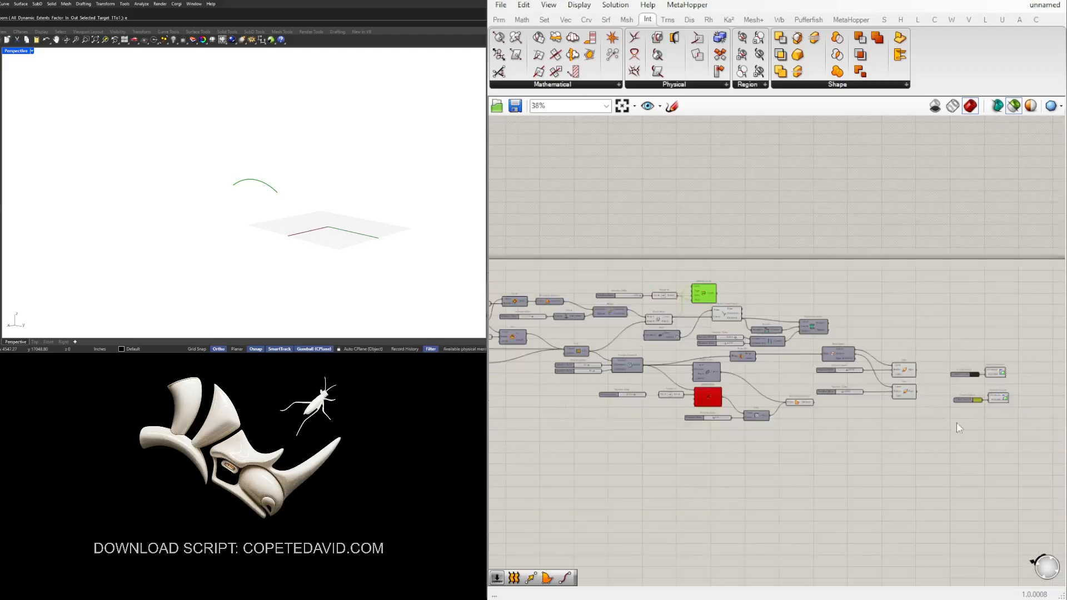
{"action": "scroll", "coordinate": [1019, 461], "scroll_direction": "down", "scroll_amount": 1}
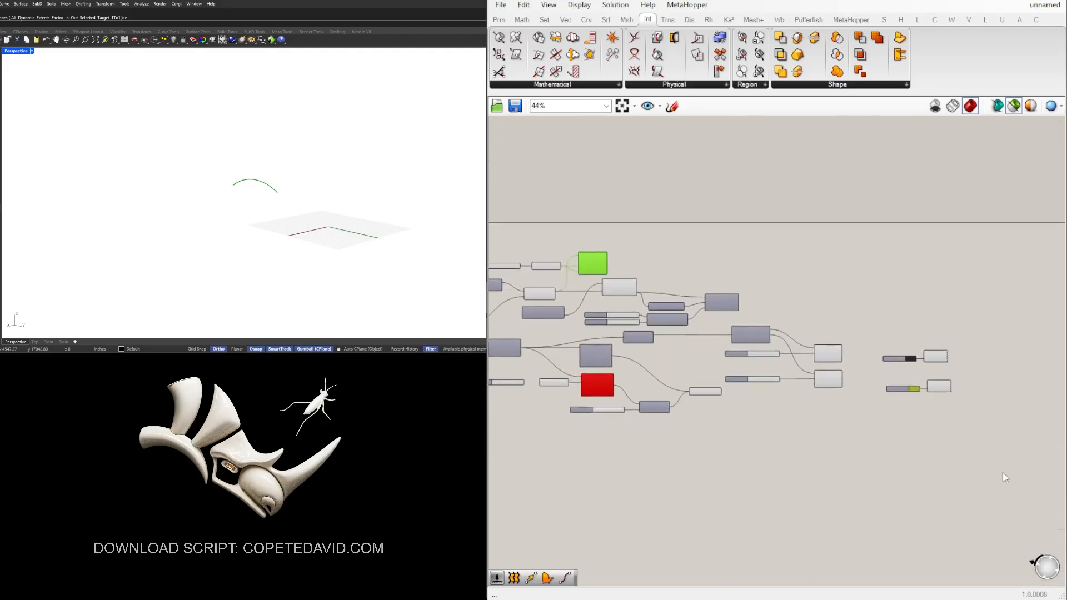
{"action": "left_click_drag", "start_coordinate": [1000, 474], "coordinate": [596, 293]}
{"action": "scroll", "coordinate": [659, 425], "scroll_direction": "up", "scroll_amount": 2}
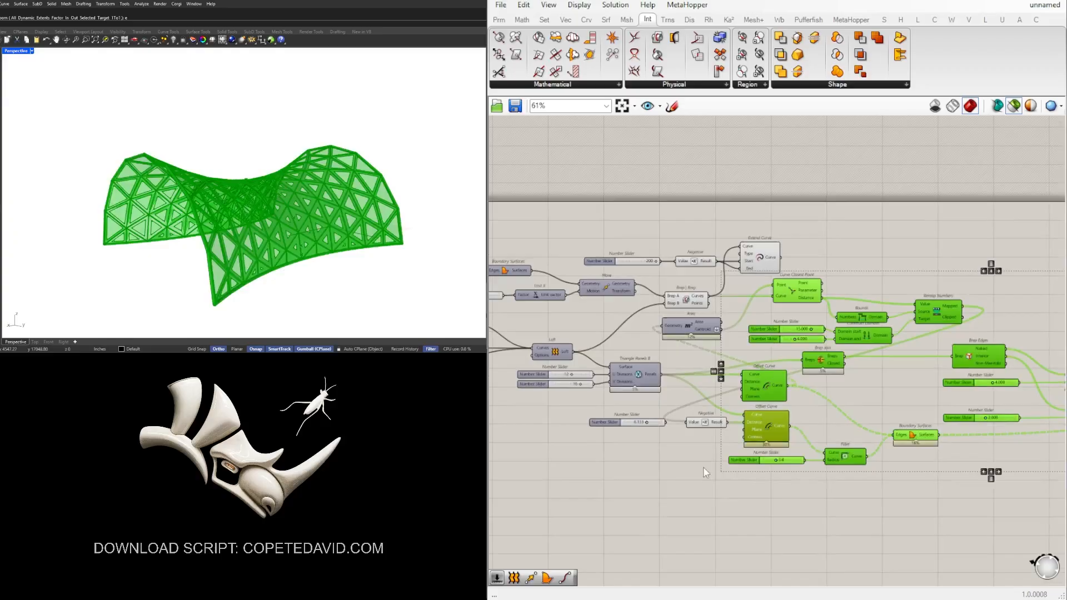
{"action": "left_click_drag", "start_coordinate": [703, 467], "coordinate": [607, 410]}
{"action": "left_click_drag", "start_coordinate": [797, 286], "coordinate": [848, 284]}
{"action": "left_click", "coordinate": [816, 251]}
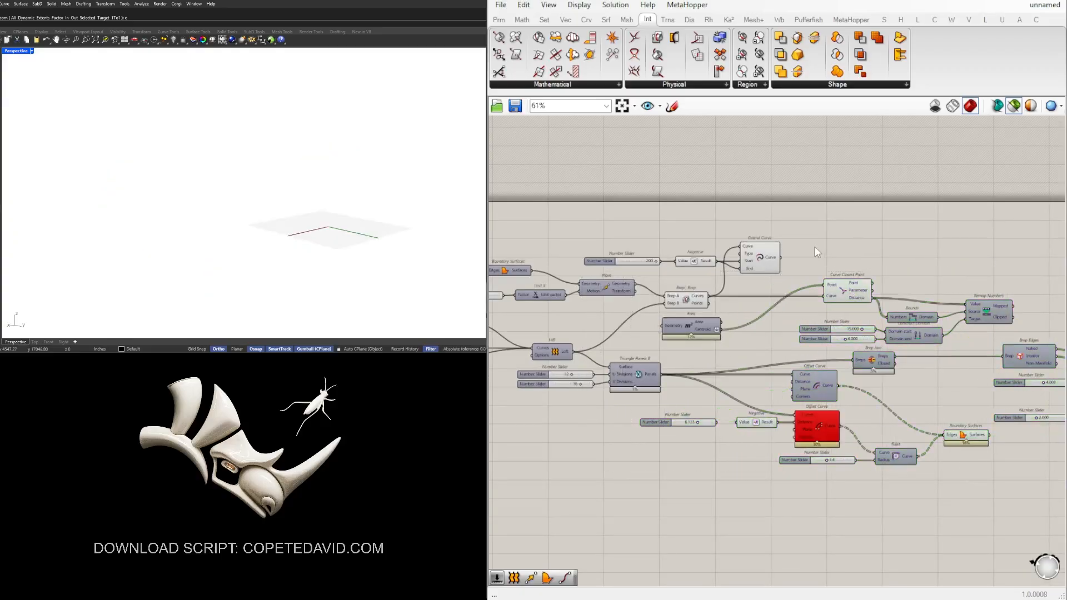
Turn off the selected-only preview so the whole panel structure displays in the viewport
{"action": "scroll", "coordinate": [805, 252], "scroll_direction": "up", "scroll_amount": 4}
{"action": "left_click", "coordinate": [718, 258]}
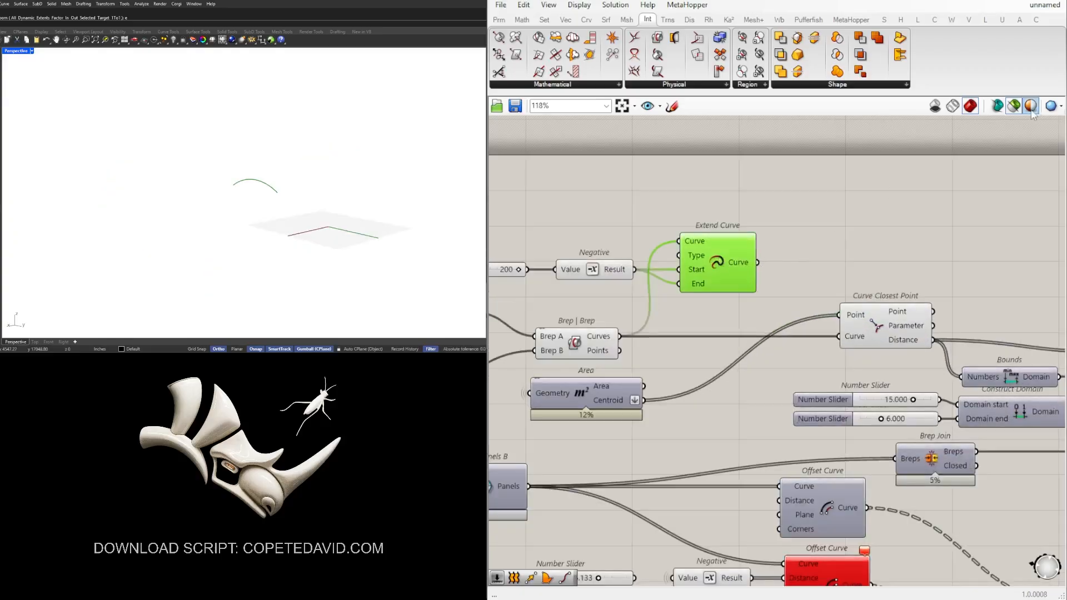
{"action": "left_click", "coordinate": [1014, 107]}
{"action": "left_click", "coordinate": [845, 195]}
Connect Extend Curve's result to the Curve input of Curve Closest Point in place of the Brep | Brep curves
{"action": "left_click", "coordinate": [717, 267]}
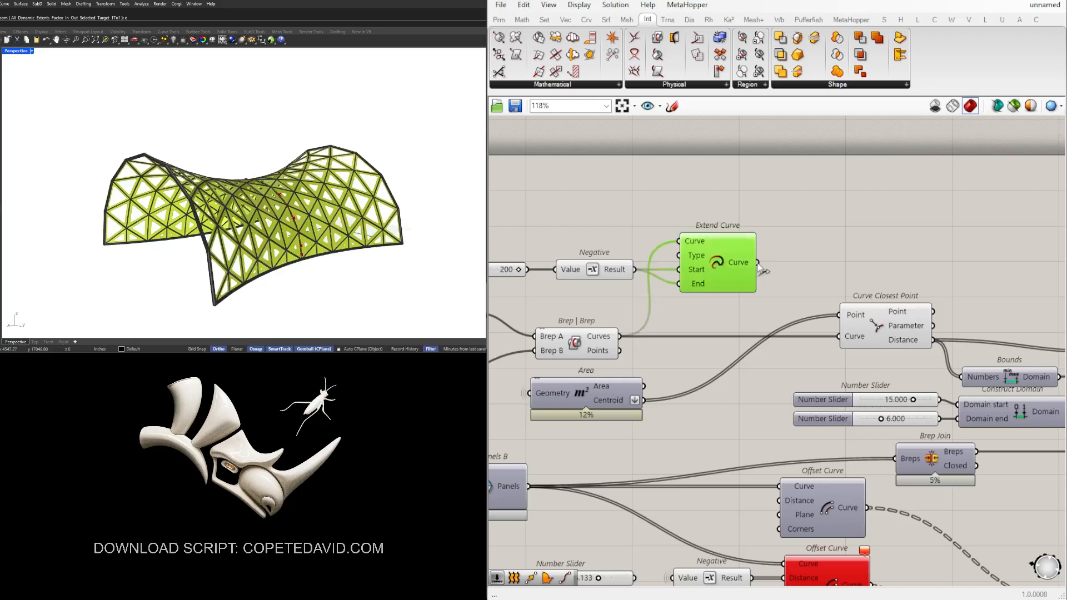
{"action": "left_click_drag", "start_coordinate": [757, 262], "coordinate": [842, 340]}
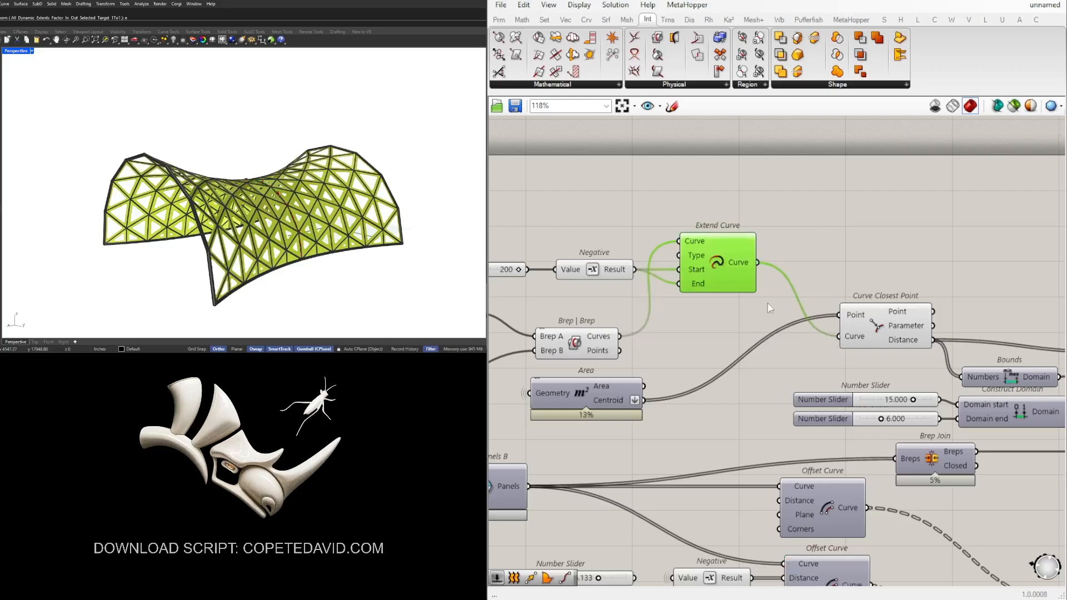
{"action": "mouse_move", "coordinate": [708, 264]}
{"action": "left_mouse_down"}
{"action": "mouse_move", "coordinate": [715, 315]}
{"action": "mouse_move", "coordinate": [721, 264]}
{"action": "left_mouse_up"}
{"action": "left_click", "coordinate": [1002, 272]}
Examine the panel openings around the shortened attractor curve from several angles
{"action": "right_click_drag", "start_coordinate": [328, 205], "coordinate": [280, 210]}
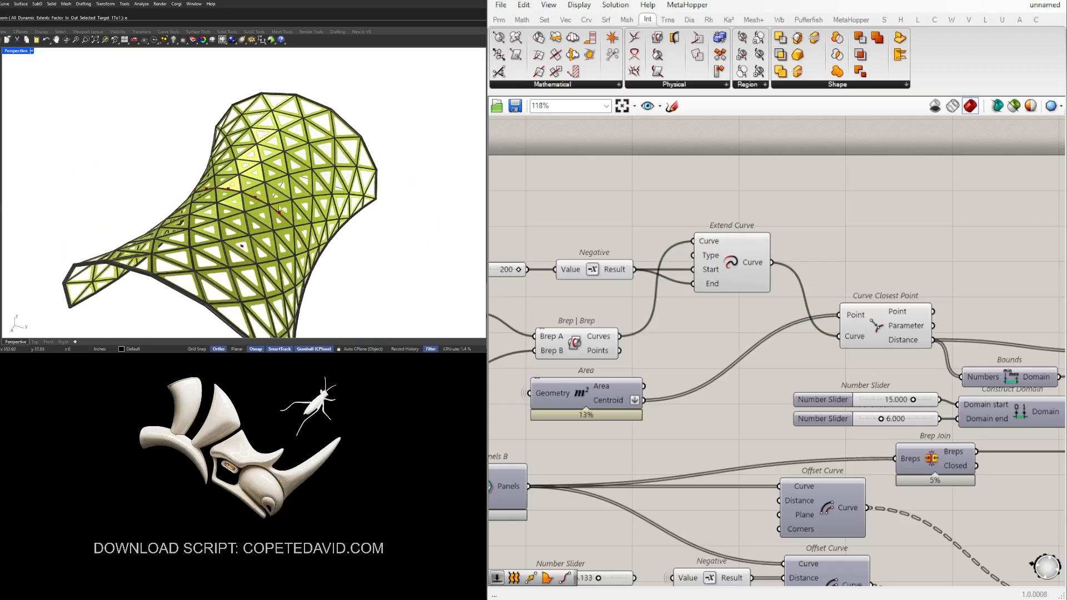
{"action": "right_click_drag", "start_coordinate": [352, 233], "coordinate": [255, 231]}
{"action": "scroll", "coordinate": [256, 231], "scroll_direction": "up", "scroll_amount": 5}
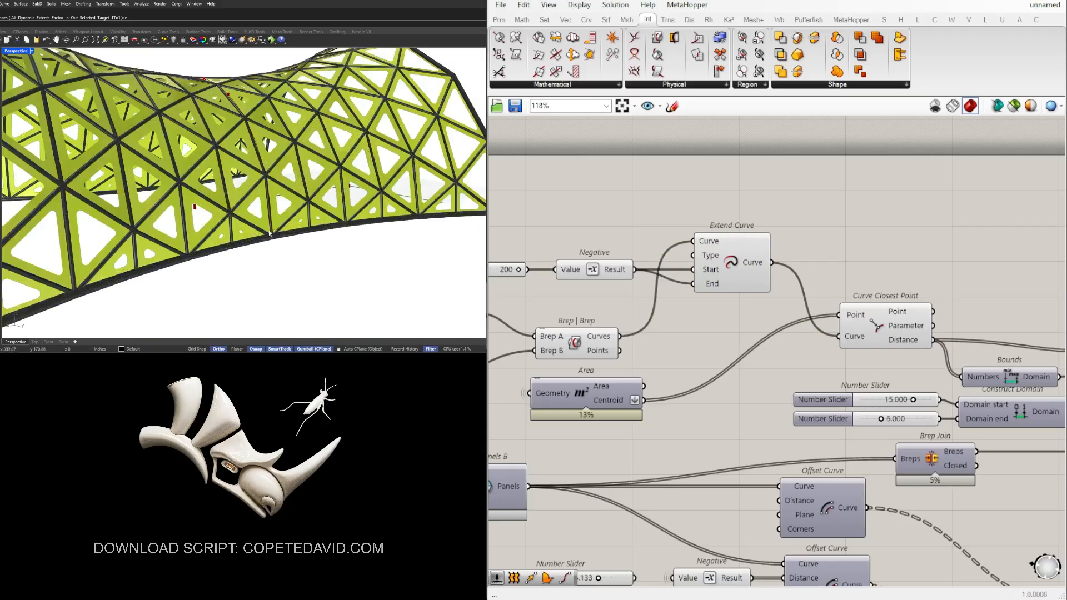
{"action": "right_click_drag", "start_coordinate": [696, 289], "coordinate": [1053, 303]}
{"action": "scroll", "coordinate": [865, 285], "scroll_direction": "up", "scroll_amount": 5}
{"action": "right_click_drag", "start_coordinate": [865, 285], "coordinate": [708, 290]}
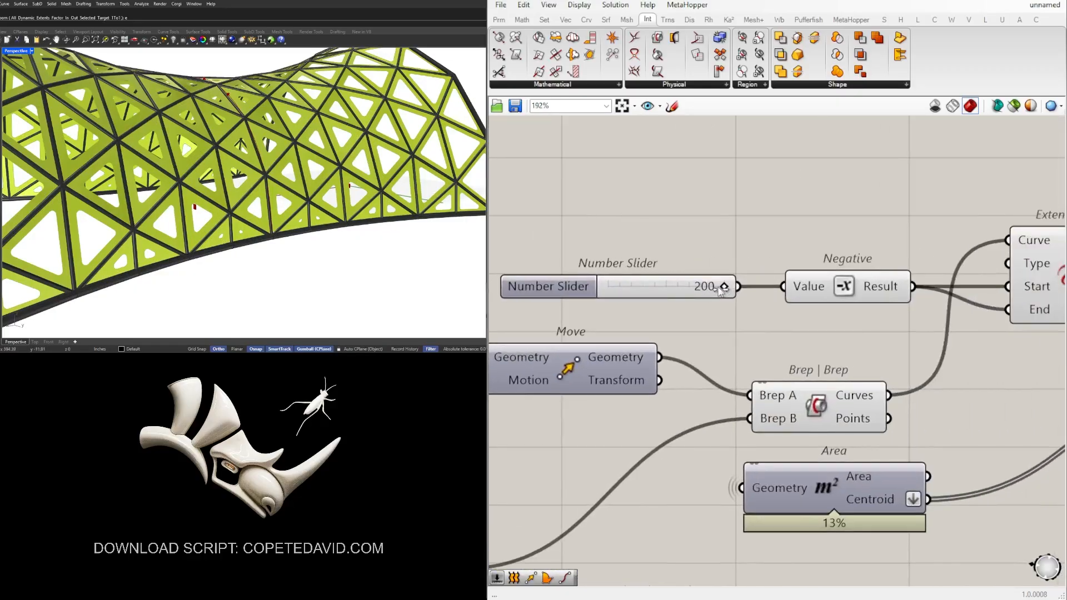
{"action": "mouse_move", "coordinate": [721, 289]}
{"action": "left_mouse_down"}
{"action": "mouse_move", "coordinate": [593, 298]}
{"action": "mouse_move", "coordinate": [761, 296]}
{"action": "mouse_move", "coordinate": [616, 290]}
{"action": "mouse_move", "coordinate": [733, 280]}
{"action": "left_mouse_up"}
{"action": "scroll", "coordinate": [844, 223], "scroll_direction": "down", "scroll_amount": 4}
{"action": "right_click_drag", "start_coordinate": [311, 167], "coordinate": [234, 195]}
{"action": "scroll", "coordinate": [183, 205], "scroll_direction": "down", "scroll_amount": 4}
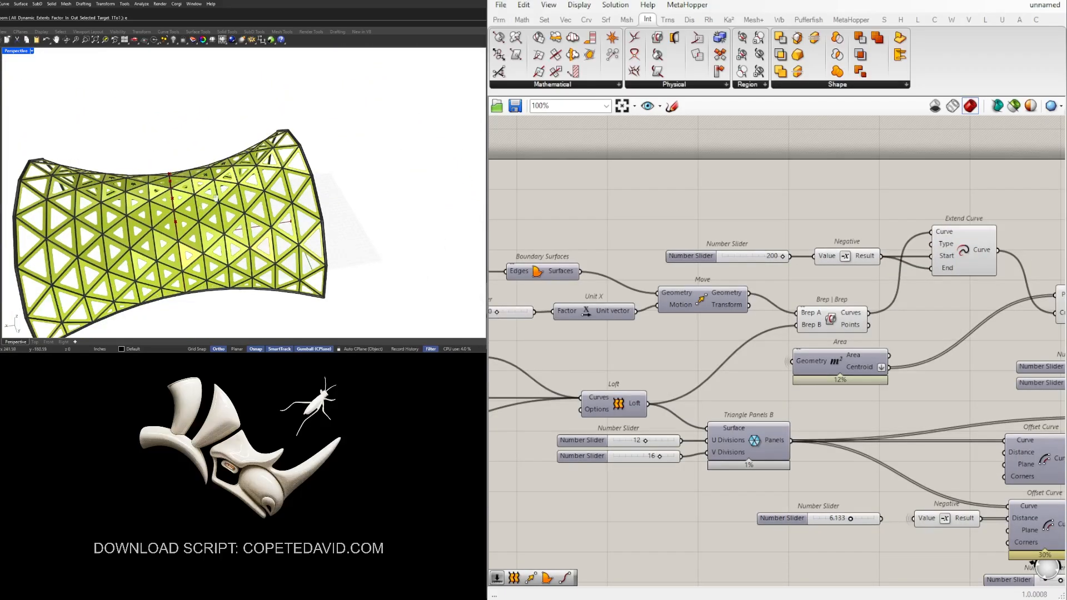
{"action": "right_click_drag", "start_coordinate": [164, 191], "coordinate": [232, 158], "text": "shift"}
{"action": "right_click_drag", "start_coordinate": [883, 269], "coordinate": [736, 268]}
{"action": "scroll", "coordinate": [750, 291], "scroll_direction": "down", "scroll_amount": 2}
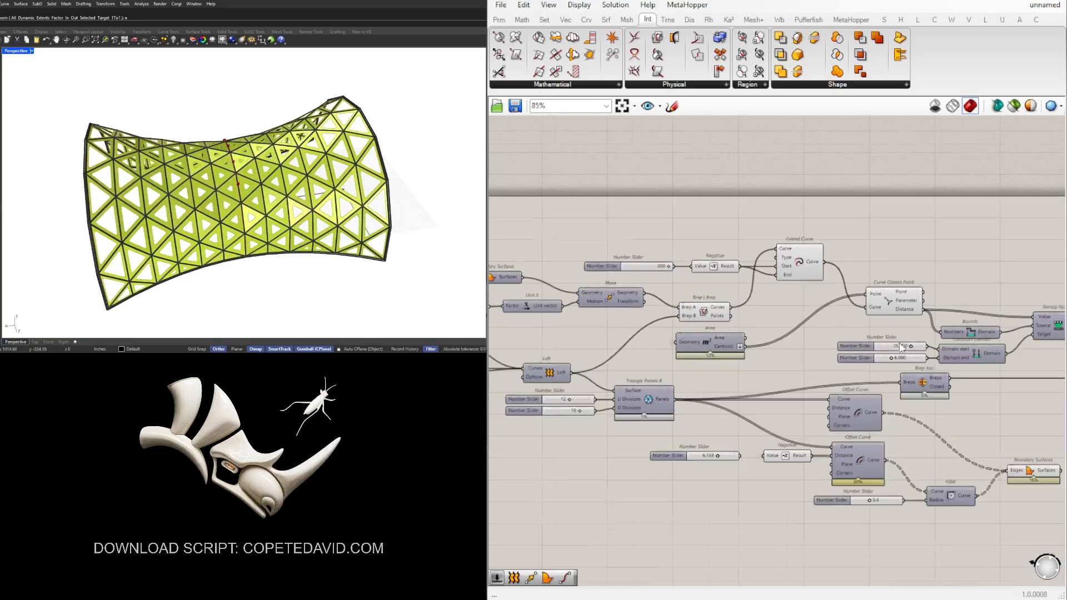
Set the Domain start slider of Construct Domain to 20
{"action": "scroll", "coordinate": [923, 341], "scroll_direction": "up", "scroll_amount": 9}
{"action": "left_click_drag", "start_coordinate": [924, 345], "coordinate": [940, 346]}
{"action": "double_click", "coordinate": [905, 342]}
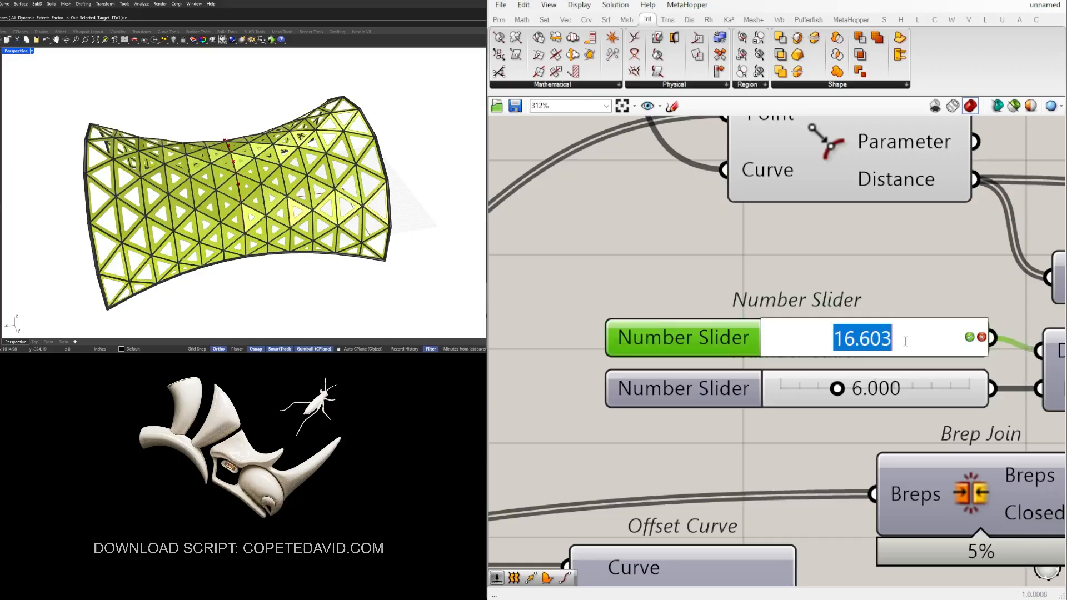
{"action": "type", "text": "20"}
{"action": "key", "text": "Return"}
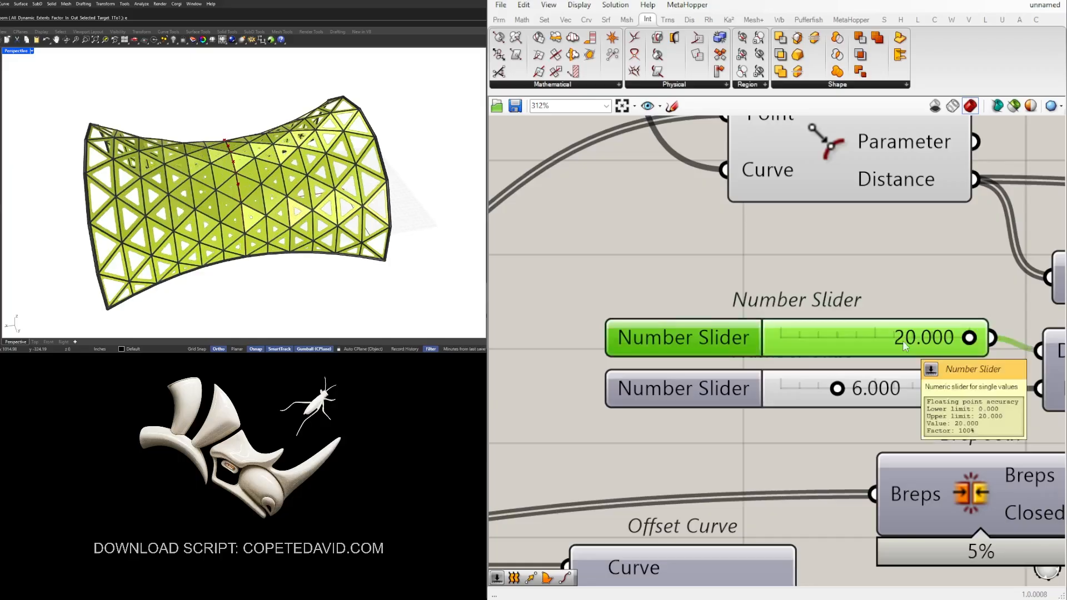
Set the Domain start slider of Construct Domain to 15
{"action": "right_click_drag", "start_coordinate": [952, 337], "coordinate": [816, 336]}
{"action": "scroll", "coordinate": [818, 336], "scroll_direction": "down", "scroll_amount": 5}
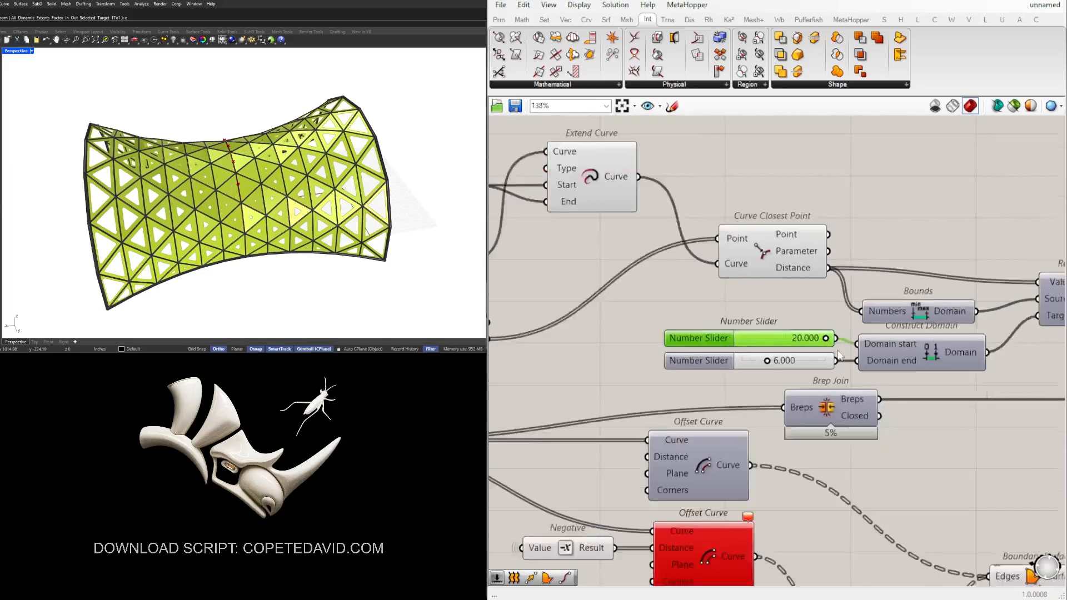
{"action": "scroll", "coordinate": [812, 336], "scroll_direction": "up", "scroll_amount": 4}
{"action": "double_click", "coordinate": [807, 332]}
{"action": "type", "text": "15"}
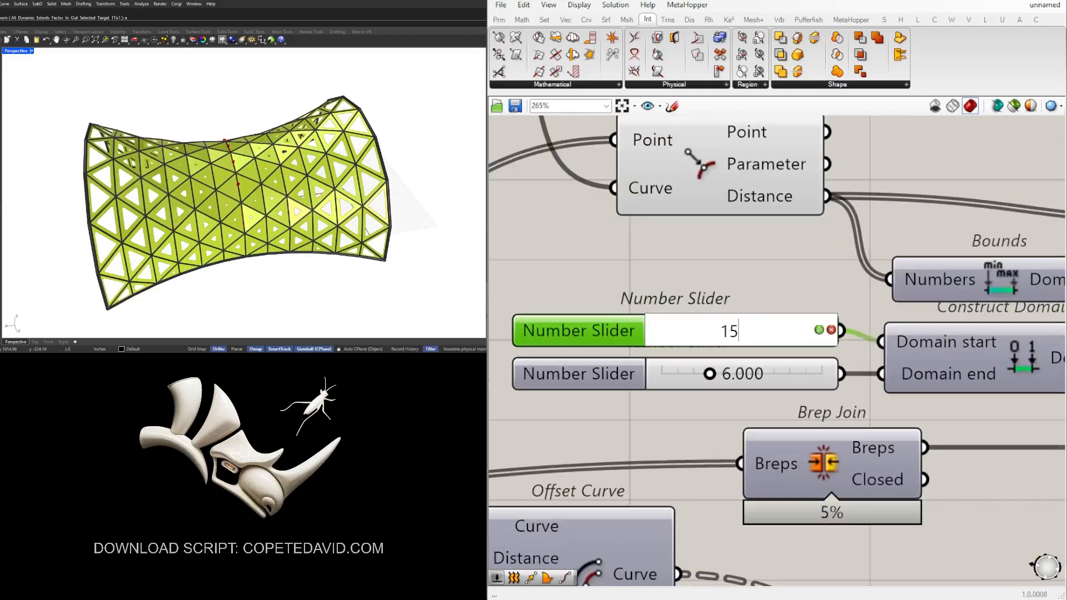
{"action": "key", "text": "Return"}
Hide the viewport preview of the Brep | Brep intersection component
{"action": "scroll", "coordinate": [902, 214], "scroll_direction": "down", "scroll_amount": 5}
{"action": "right_click_drag", "start_coordinate": [750, 220], "coordinate": [898, 342]}
{"action": "left_click", "coordinate": [888, 205]}
{"action": "scroll", "coordinate": [888, 205], "scroll_direction": "up", "scroll_amount": 2}
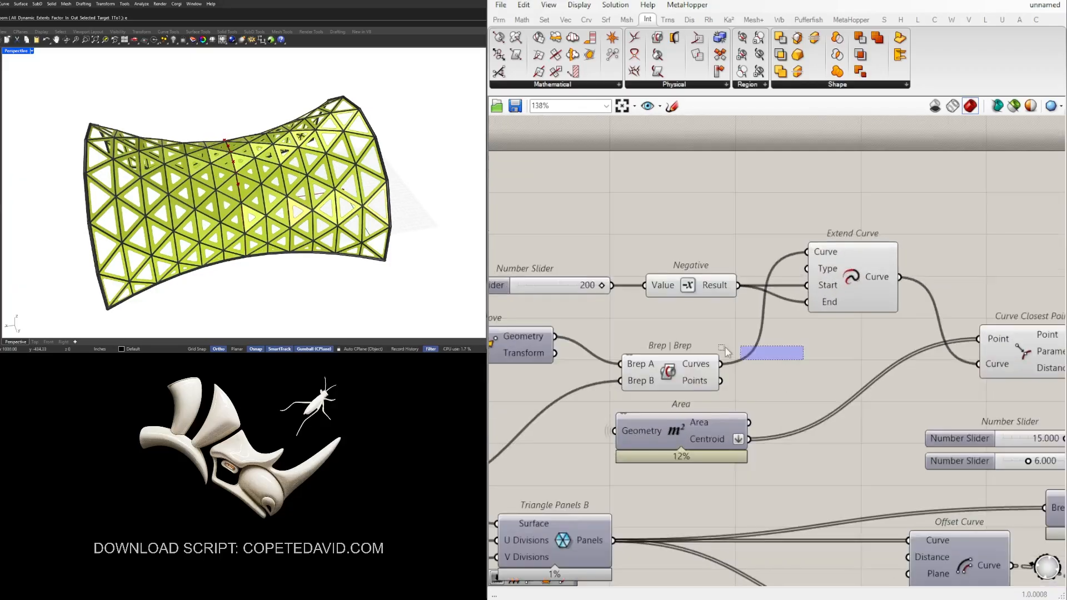
{"action": "left_click", "coordinate": [676, 378]}
{"action": "scroll", "coordinate": [677, 380], "scroll_direction": "up", "scroll_amount": 1}
{"action": "middle_click", "coordinate": [669, 376]}
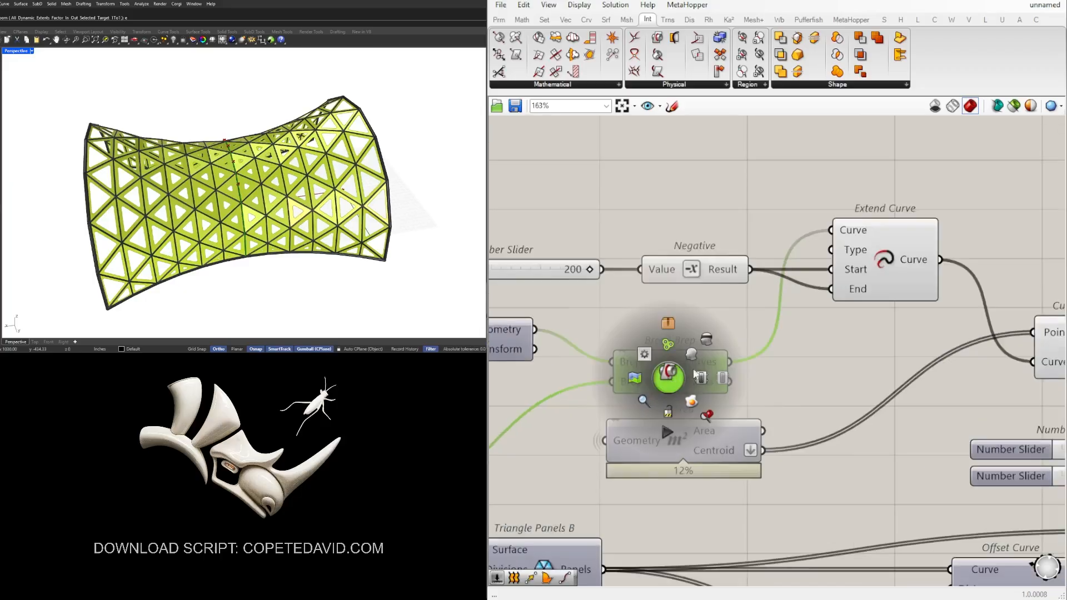
{"action": "left_click", "coordinate": [708, 341]}
Lower the Extend Curve length slider below its maximum so less is trimmed from the attractor curve's ends
{"action": "right_click_drag", "start_coordinate": [625, 269], "coordinate": [802, 272]}
{"action": "left_click_drag", "start_coordinate": [795, 272], "coordinate": [677, 271]}
{"action": "right_click_drag", "start_coordinate": [1037, 280], "coordinate": [642, 273]}
{"action": "scroll", "coordinate": [727, 268], "scroll_direction": "down", "scroll_amount": 3}
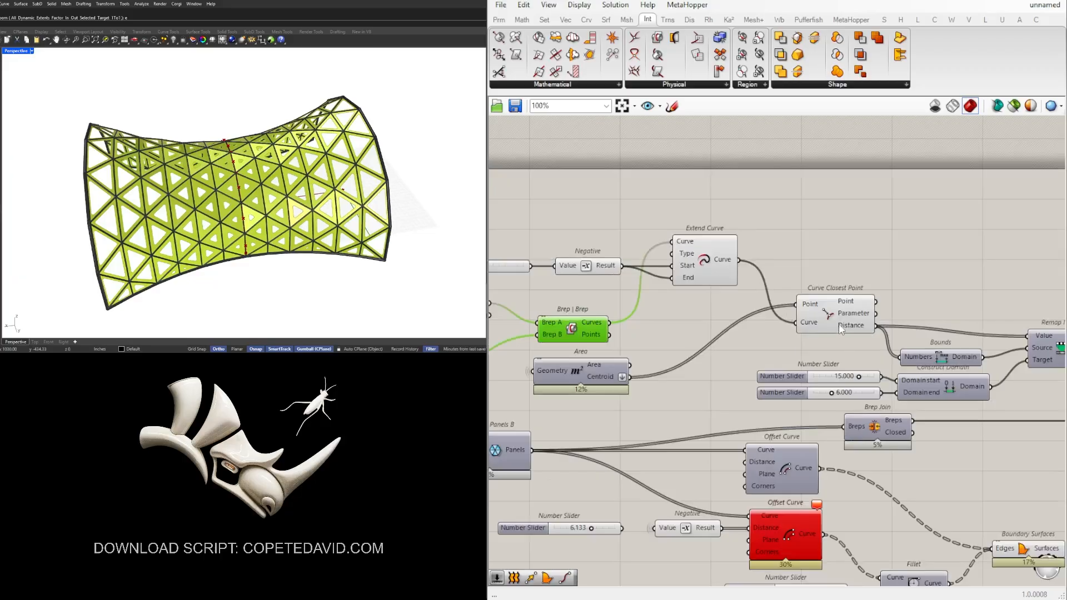
Hide the preview of the Extend Curve component
{"action": "left_click", "coordinate": [725, 271]}
{"action": "left_click_drag", "start_coordinate": [746, 292], "coordinate": [524, 216]}
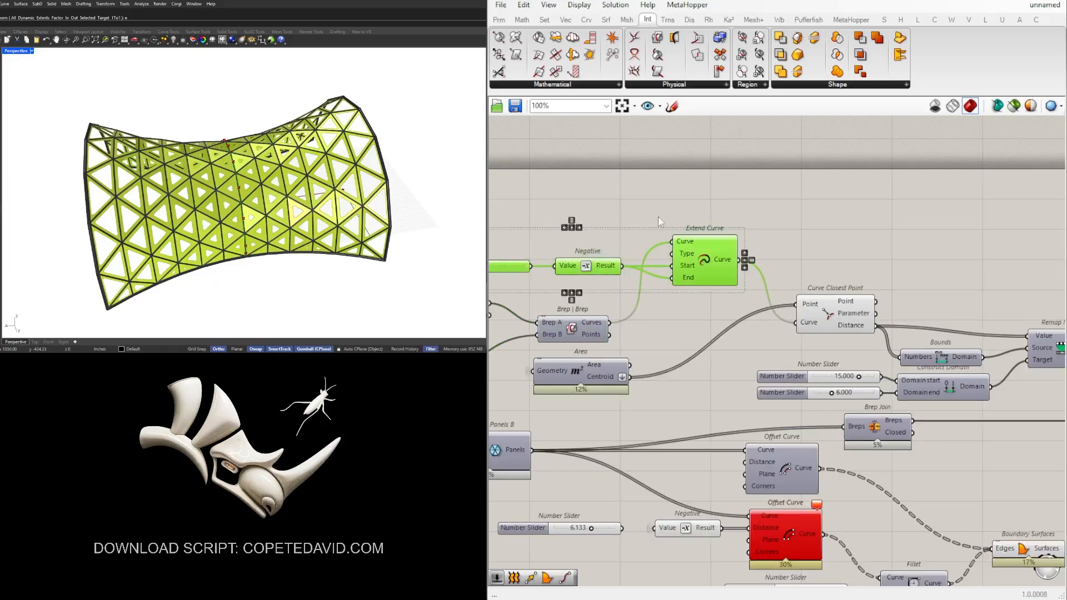
{"action": "middle_click", "coordinate": [688, 207]}
{"action": "left_click", "coordinate": [721, 181]}
{"action": "left_click", "coordinate": [859, 211]}
Hide the preview of the Curve Closest Point component
{"action": "left_click", "coordinate": [842, 318]}
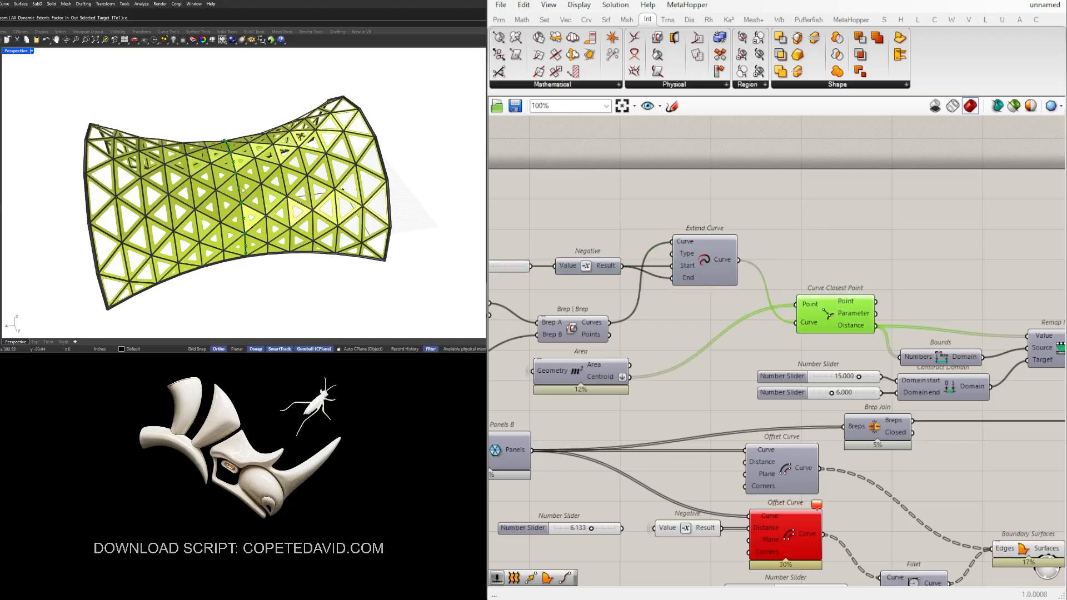
{"action": "right_click_drag", "start_coordinate": [261, 166], "coordinate": [317, 163]}
{"action": "right_click_drag", "start_coordinate": [920, 265], "coordinate": [800, 286]}
{"action": "left_click_drag", "start_coordinate": [806, 333], "coordinate": [726, 289]}
{"action": "middle_click", "coordinate": [733, 288]}
{"action": "left_click", "coordinate": [771, 250]}
{"action": "left_click", "coordinate": [822, 264]}
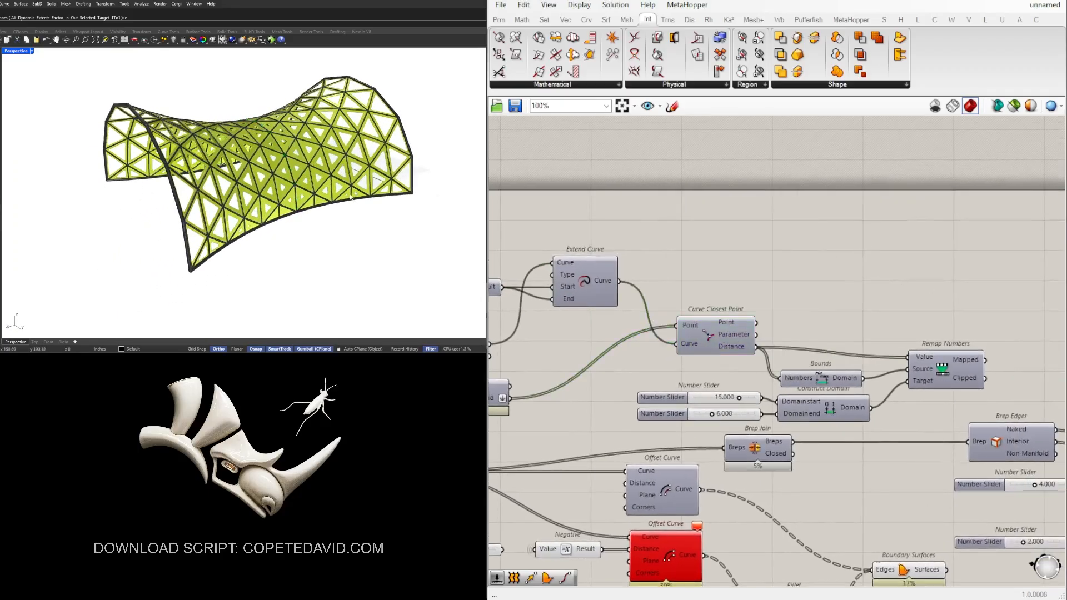
Merge the outputs of both Pipe components through a Relay ahead of the dark Custom Preview and place it beside the Pipes
{"action": "right_click_drag", "start_coordinate": [351, 197], "coordinate": [344, 191]}
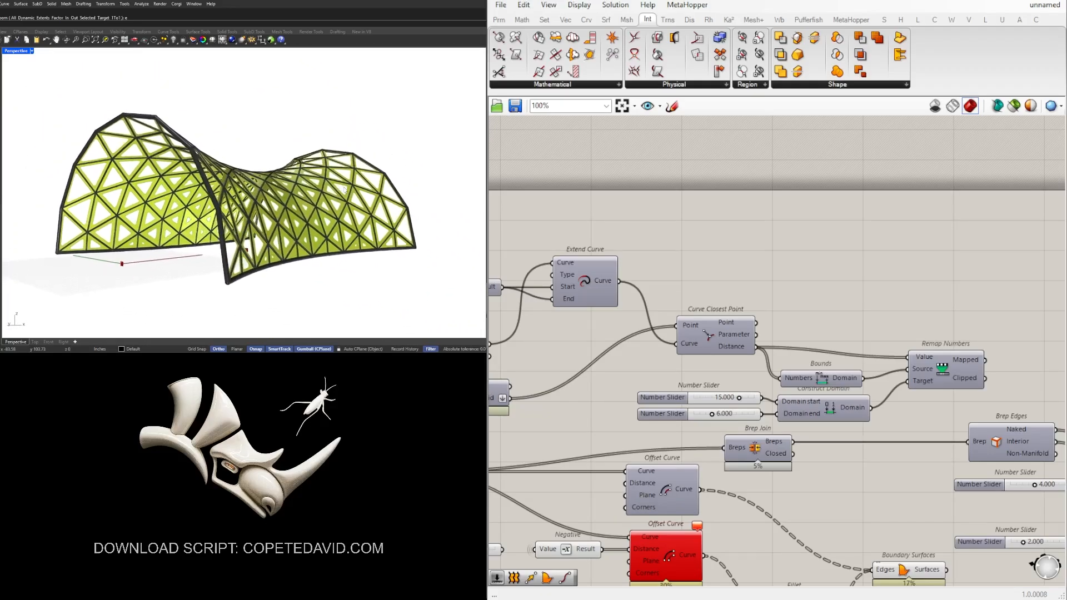
{"action": "scroll", "coordinate": [899, 278], "scroll_direction": "down", "scroll_amount": 2}
{"action": "right_click_drag", "start_coordinate": [900, 278], "coordinate": [645, 234]}
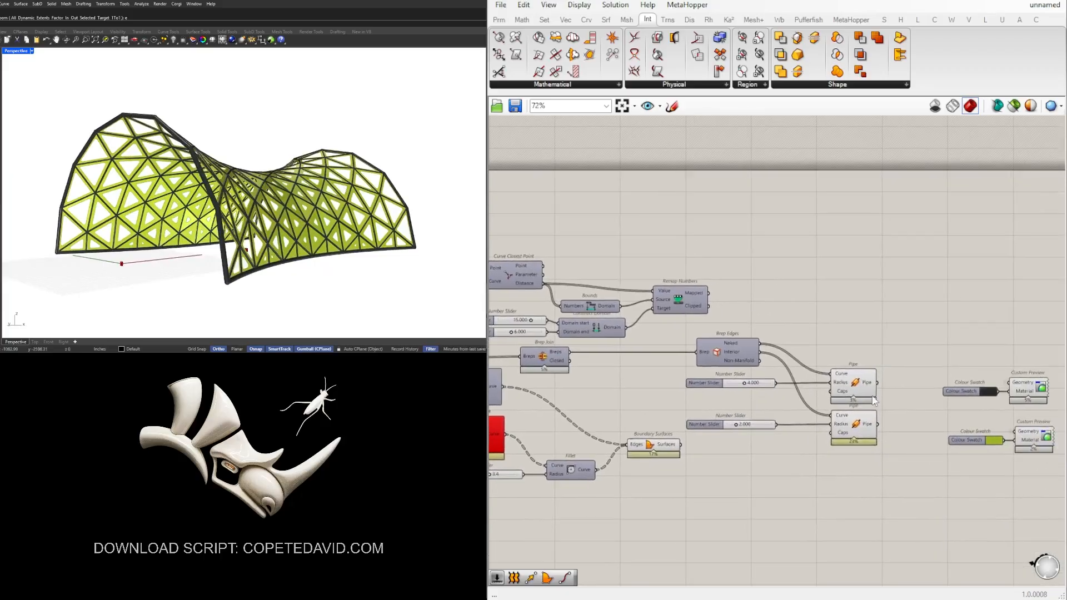
{"action": "right_click_drag", "start_coordinate": [875, 400], "coordinate": [787, 361]}
{"action": "left_click", "coordinate": [781, 345]}
{"action": "left_click", "coordinate": [784, 381], "text": "shift"}
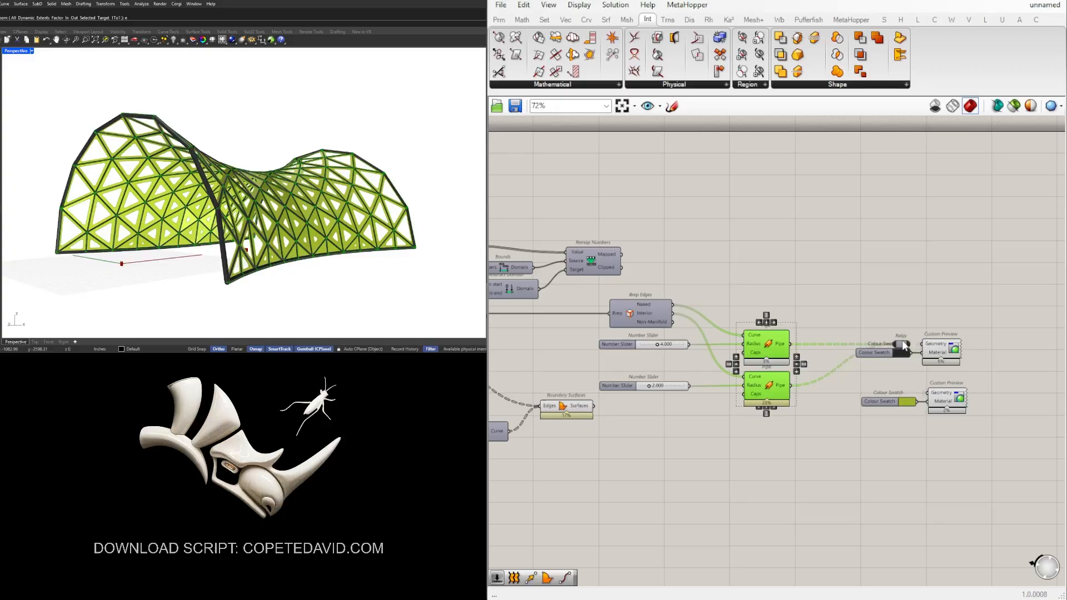
{"action": "left_click_drag", "start_coordinate": [904, 344], "coordinate": [866, 344]}
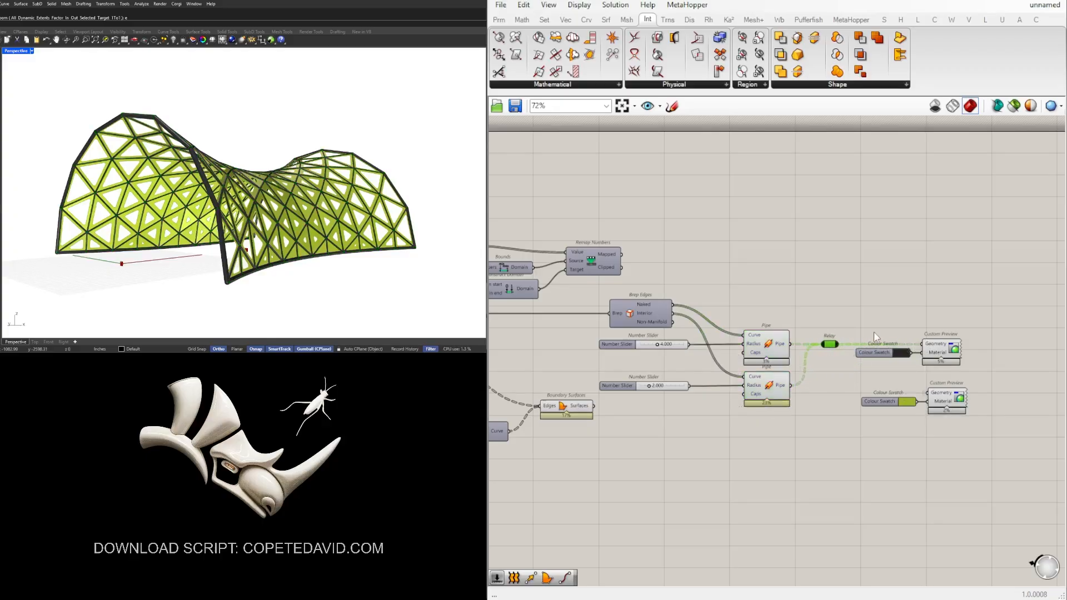
Insert a Geometry parameter between the Relay and the dark Custom Preview, spacing the colour swatches and previews farther out
{"action": "double_click", "coordinate": [872, 329]}
{"action": "type", "text": "geo"}
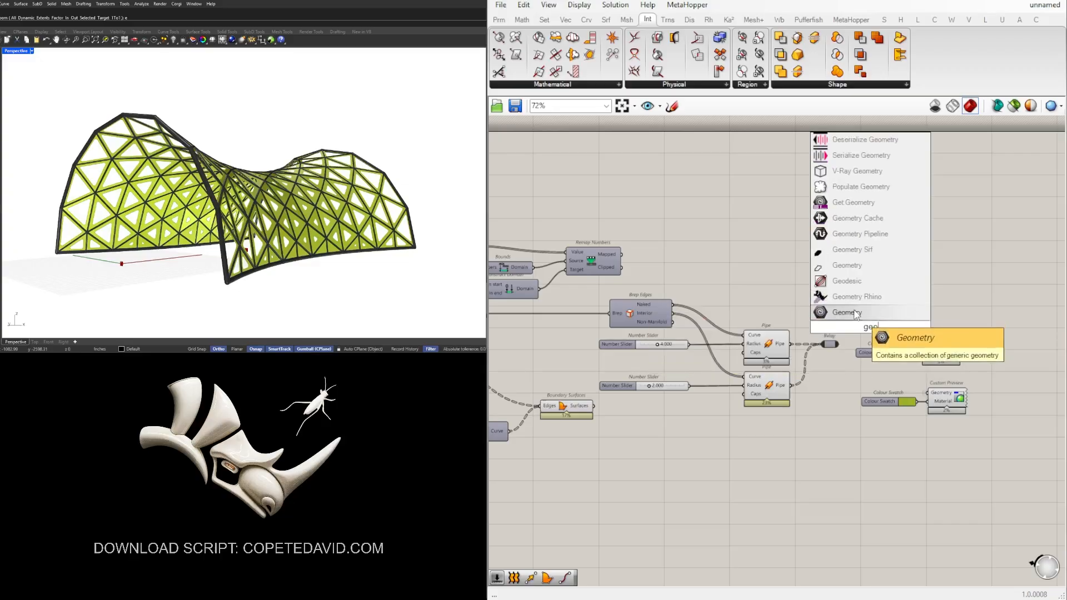
{"action": "left_click", "coordinate": [856, 314]}
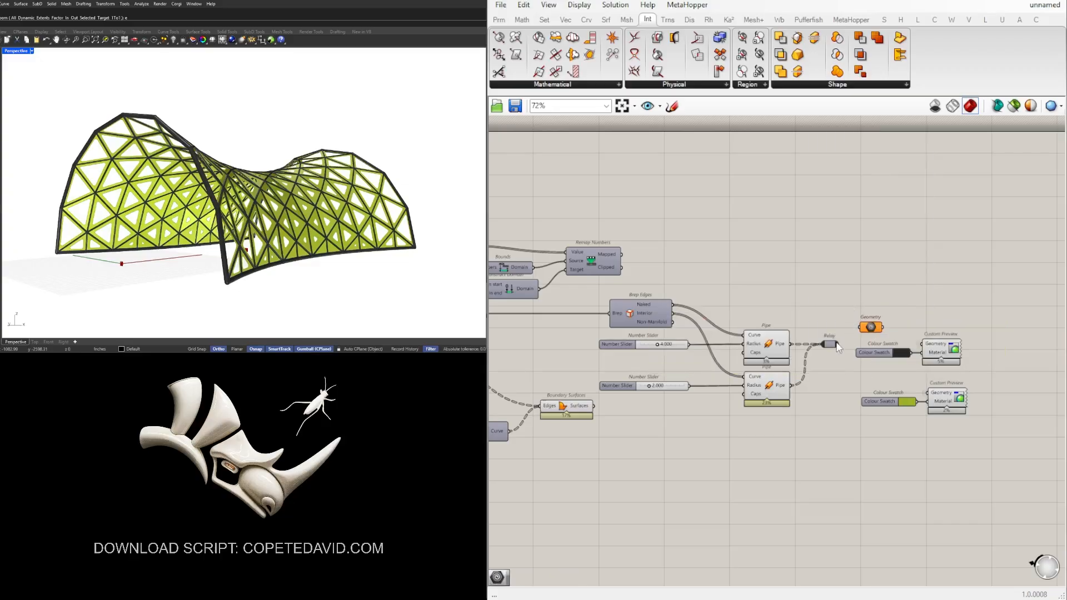
{"action": "left_click_drag", "start_coordinate": [860, 329], "coordinate": [862, 329]}
{"action": "left_click_drag", "start_coordinate": [876, 327], "coordinate": [869, 342]}
{"action": "left_click_drag", "start_coordinate": [973, 489], "coordinate": [1003, 354]}
{"action": "left_click", "coordinate": [892, 351]}
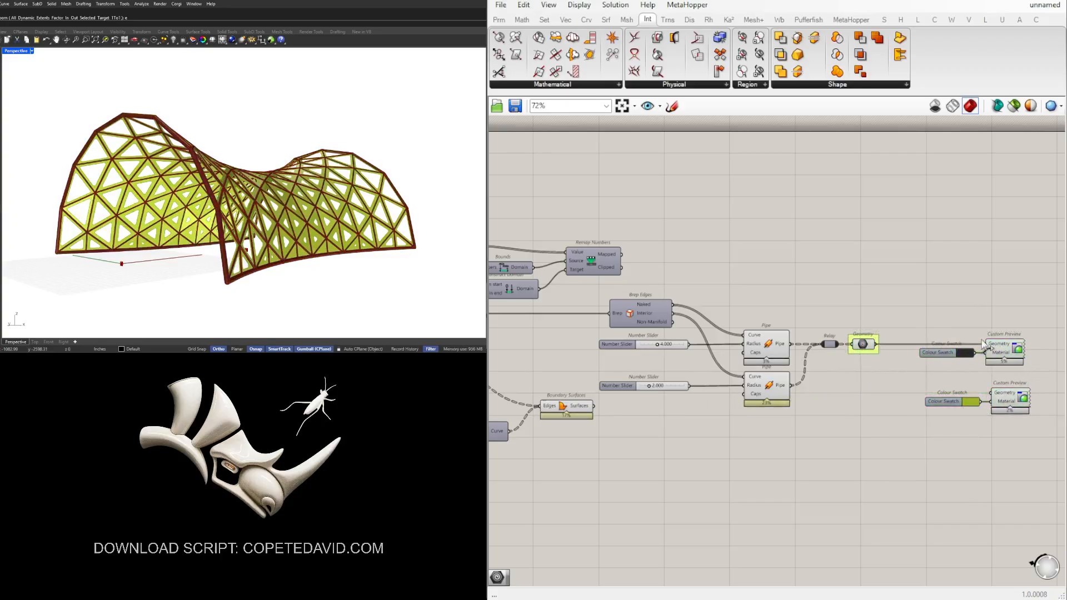
Hide the preview of the two Pipe components
{"action": "left_click", "coordinate": [862, 345]}
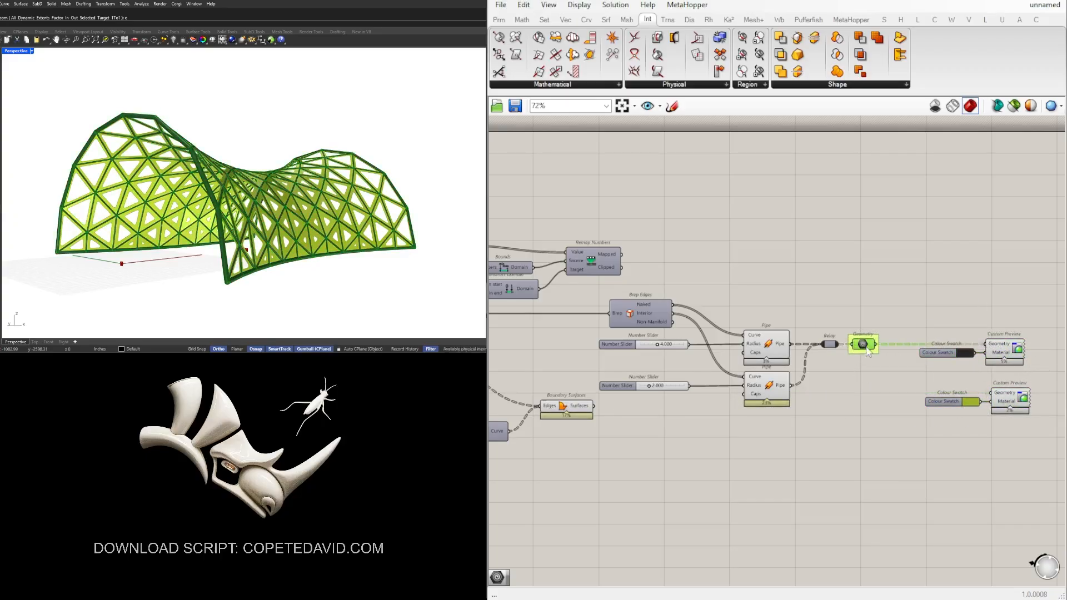
{"action": "left_click", "coordinate": [840, 384]}
{"action": "right_click_drag", "start_coordinate": [804, 382], "coordinate": [834, 361]}
{"action": "left_click_drag", "start_coordinate": [828, 400], "coordinate": [795, 304]}
{"action": "middle_click", "coordinate": [799, 303]}
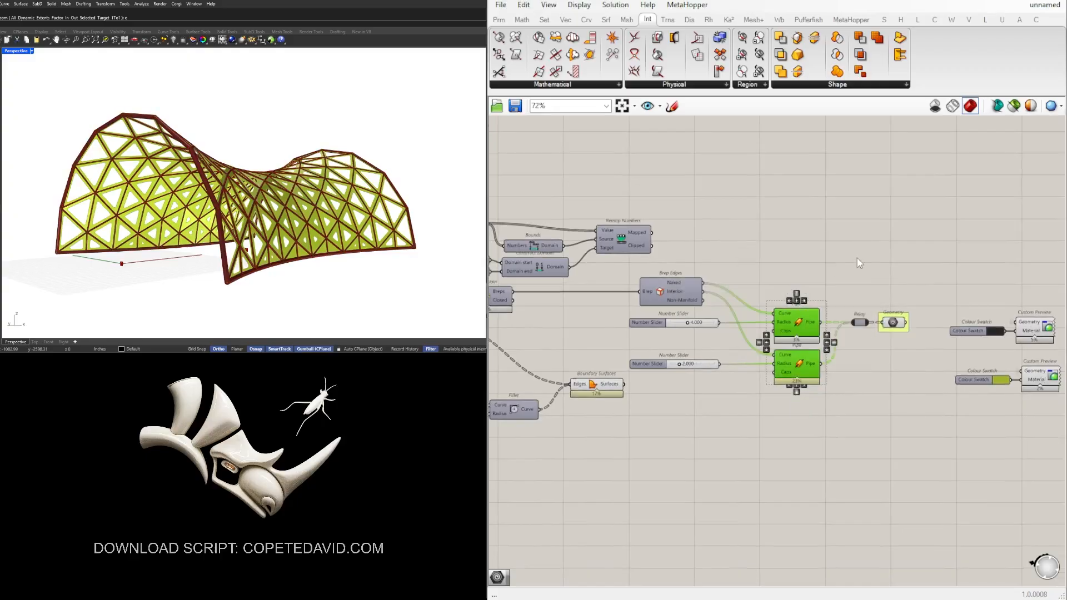
Hide the preview of the Geometry parameter after the pipes' Relay and shift it slightly away from the Relay
{"action": "left_click", "coordinate": [894, 323]}
{"action": "middle_click", "coordinate": [894, 323]}
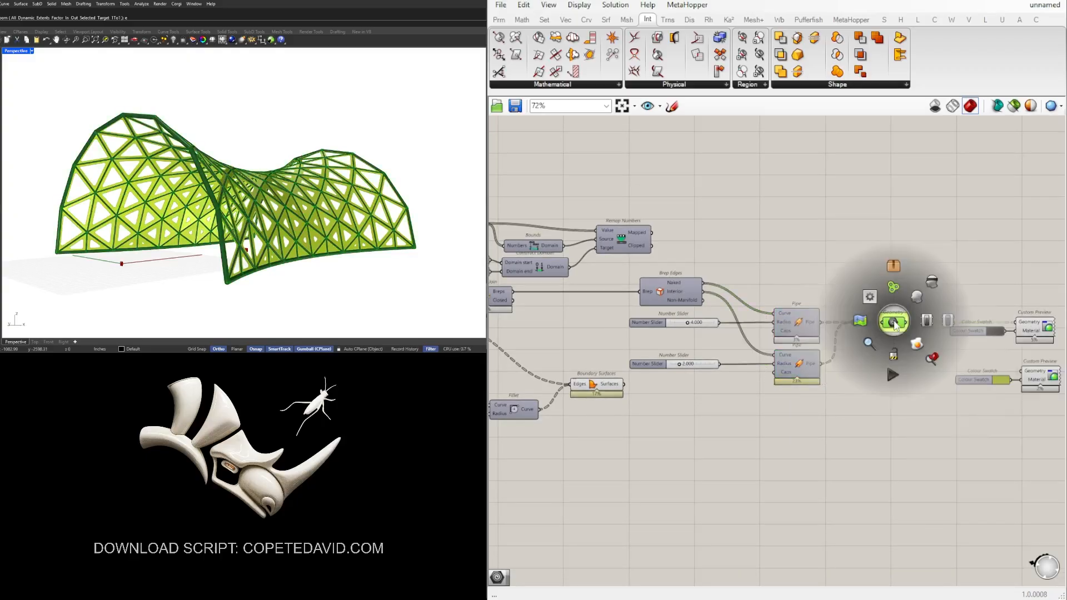
{"action": "left_click", "coordinate": [933, 283]}
{"action": "left_click_drag", "start_coordinate": [897, 327], "coordinate": [907, 325]}
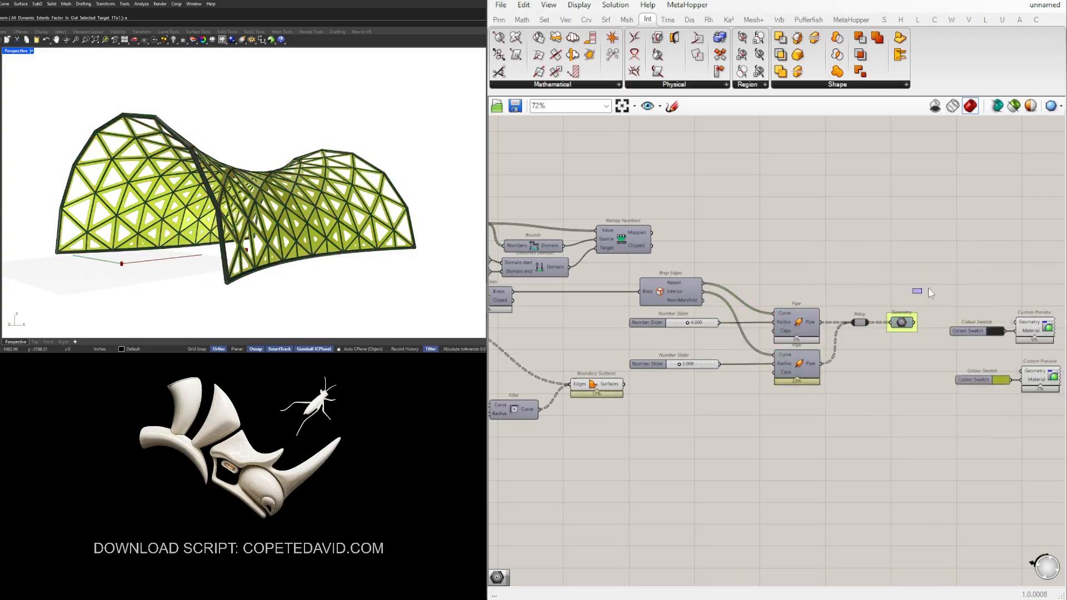
Insert a Relay on the wire from Boundary Surfaces to the green Custom Preview and follow it with a copied Geometry parameter
{"action": "scroll", "coordinate": [931, 294], "scroll_direction": "down", "scroll_amount": 2}
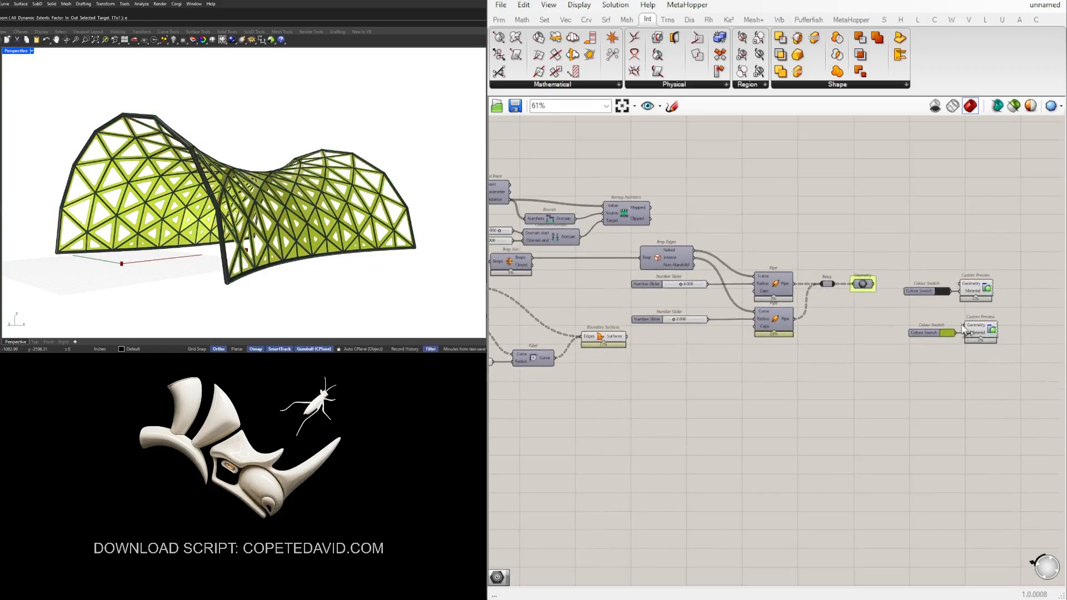
{"action": "double_click", "coordinate": [946, 327]}
{"action": "left_click_drag", "start_coordinate": [946, 327], "coordinate": [904, 329]}
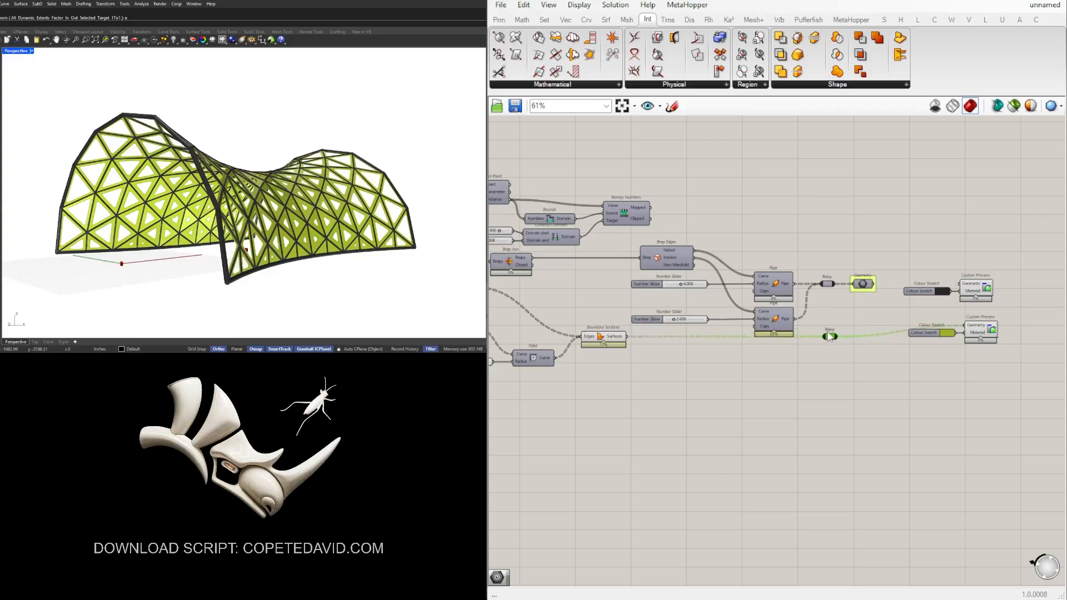
{"action": "left_click", "coordinate": [853, 334]}
{"action": "left_click", "coordinate": [863, 285]}
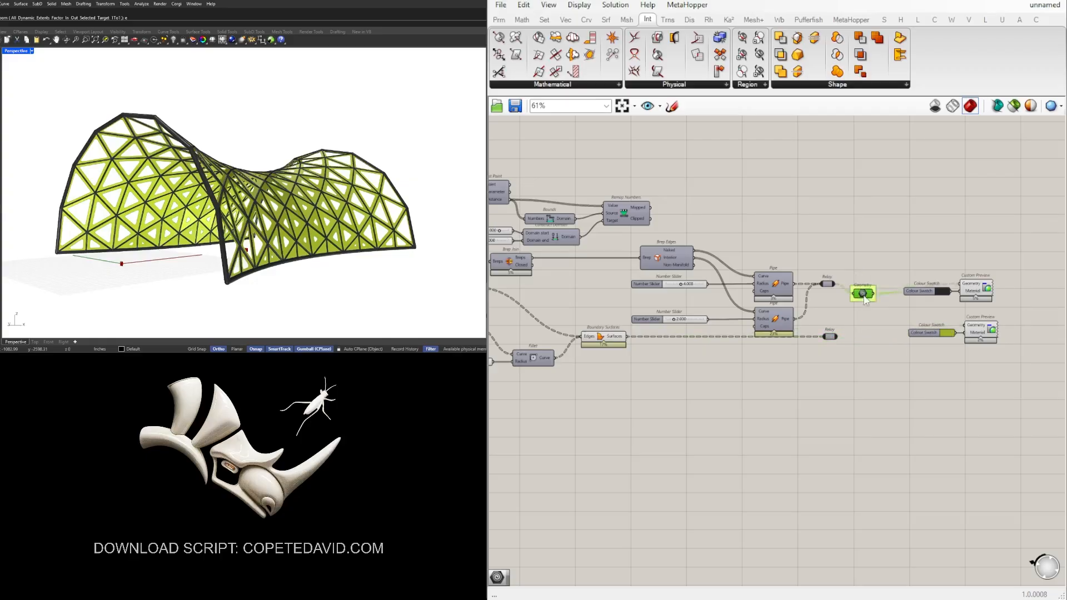
{"action": "left_click_drag", "start_coordinate": [856, 332], "coordinate": [868, 338]}
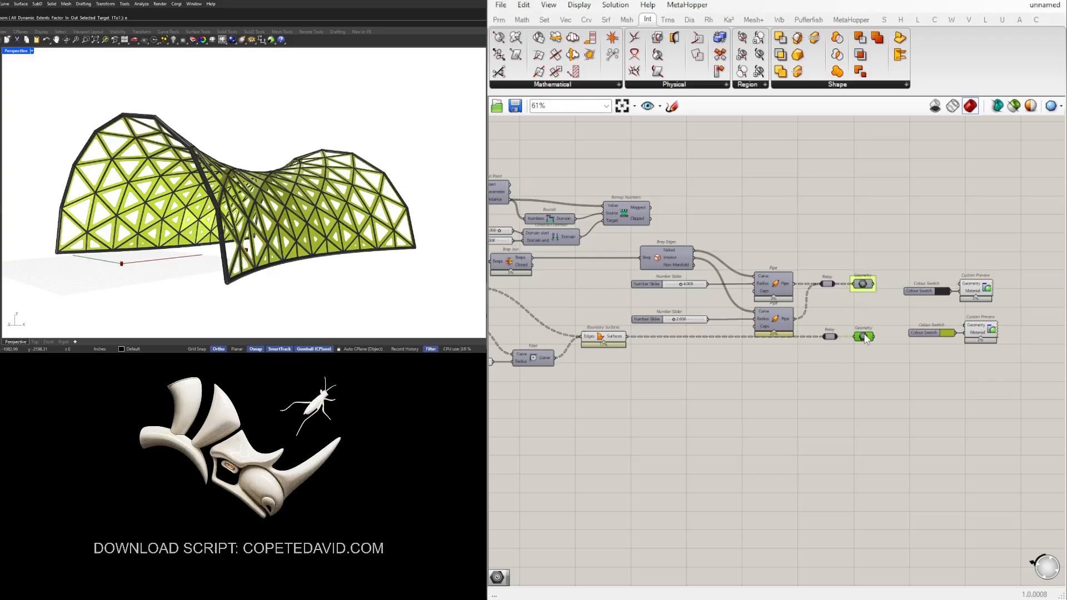
Hide the preview of the panels' Geometry parameter and align the dark swatch and Custom Preview with the green pair
{"action": "middle_click", "coordinate": [865, 335]}
{"action": "left_click", "coordinate": [880, 315]}
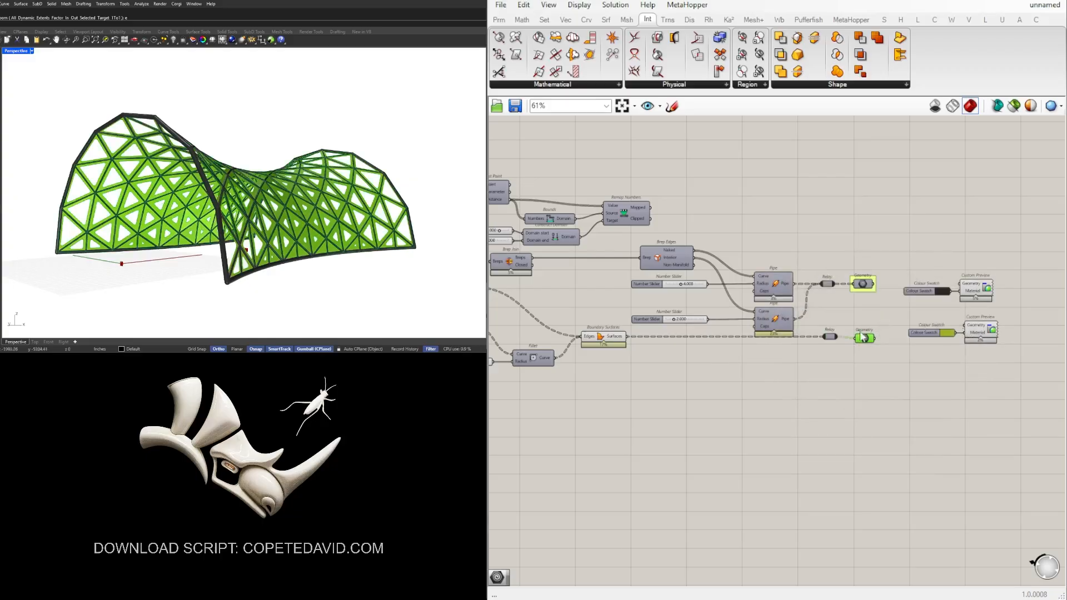
{"action": "middle_click", "coordinate": [868, 341]}
{"action": "left_click", "coordinate": [896, 312]}
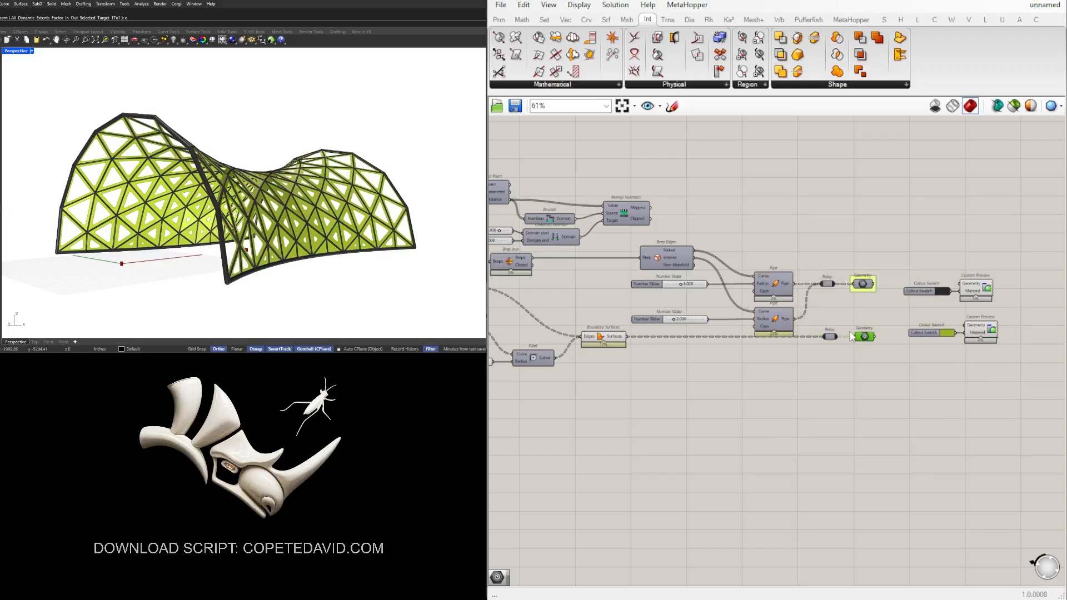
{"action": "left_click", "coordinate": [977, 327]}
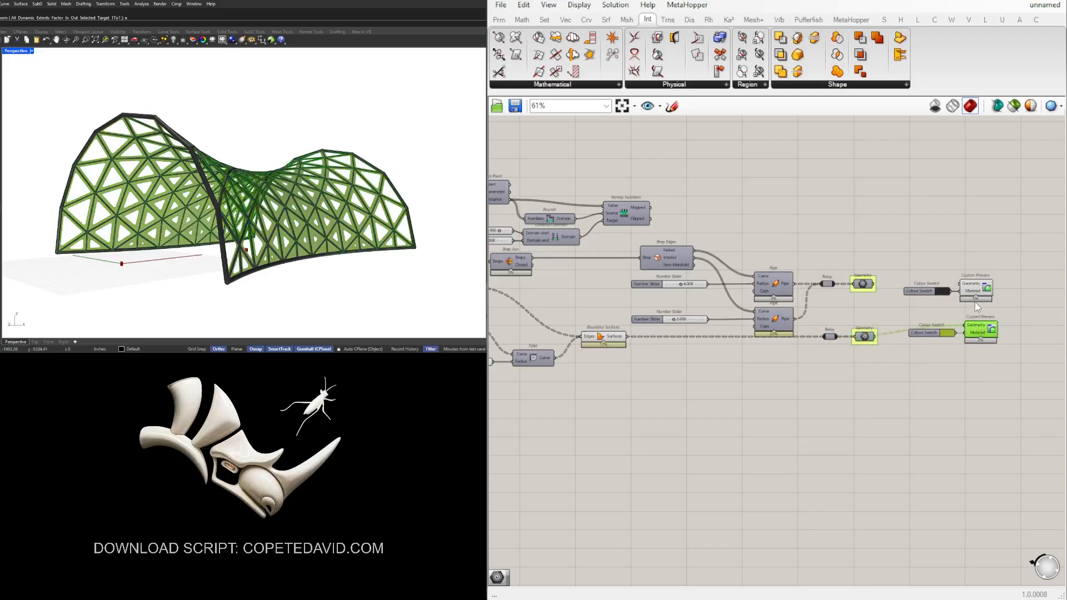
{"action": "left_click_drag", "start_coordinate": [1024, 307], "coordinate": [980, 291]}
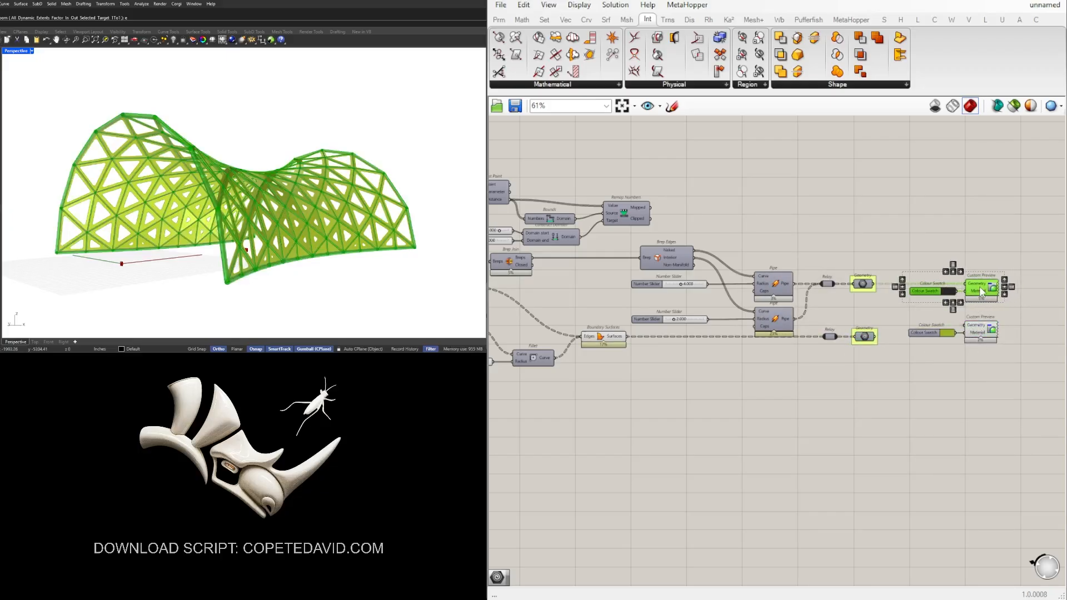
{"action": "left_click", "coordinate": [983, 262]}
Hide the preview of the Boundary Surfaces component that produces the panels
{"action": "left_click_drag", "start_coordinate": [693, 382], "coordinate": [610, 334]}
{"action": "middle_click", "coordinate": [624, 337]}
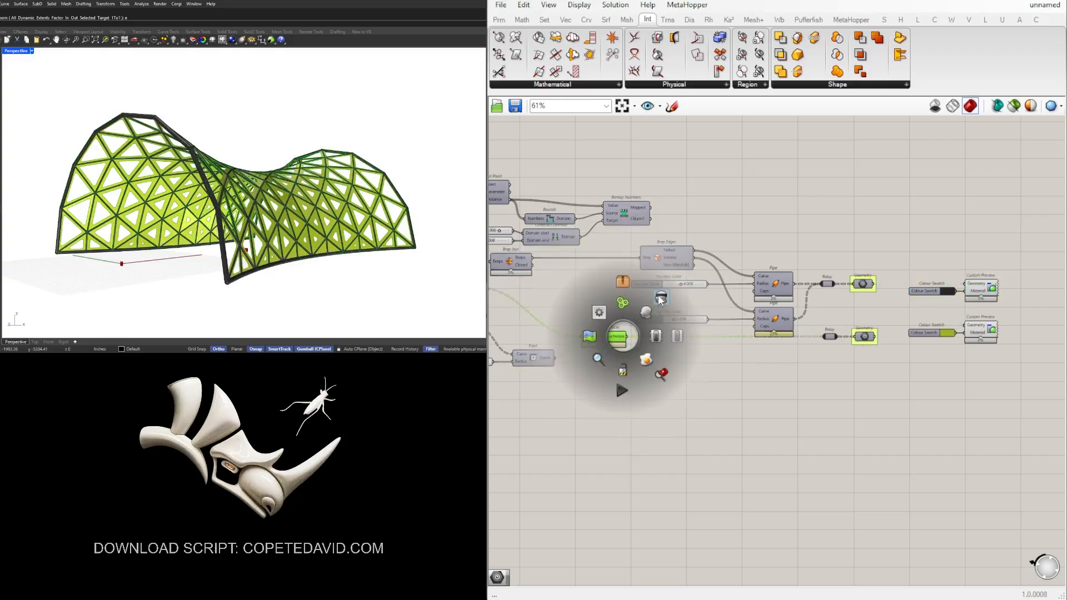
{"action": "left_click", "coordinate": [653, 308]}
{"action": "left_click", "coordinate": [714, 305]}
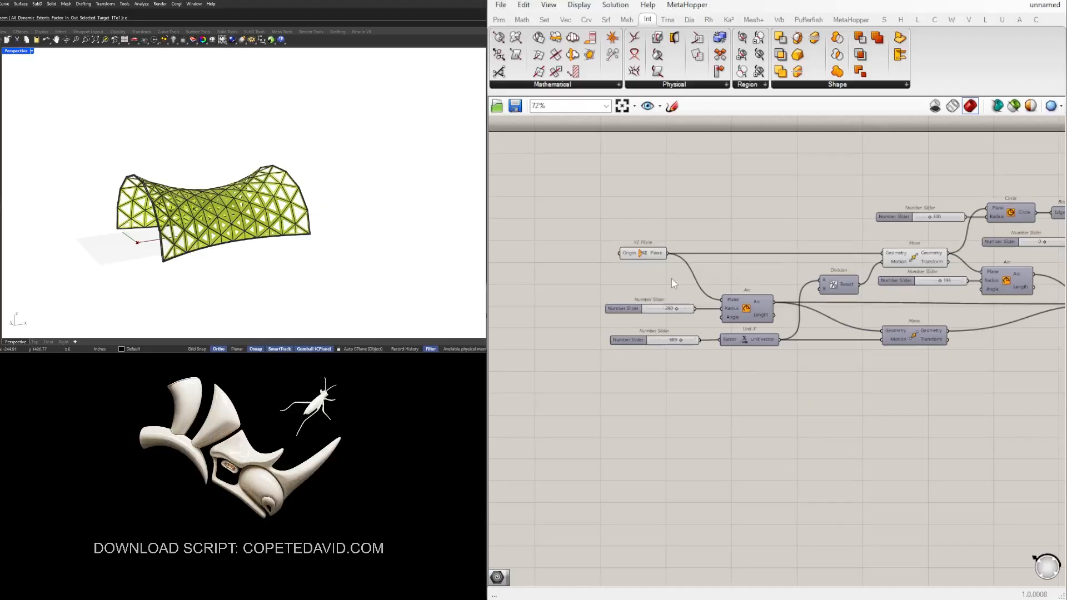
Rename the sliders controlling the pavilion arcs, using the labels ARC SIZE, ARC SIZE 1 and ARC SIZE 2
{"action": "right_click", "coordinate": [620, 312]}
{"action": "type", "text": "ARC SIZE"}
{"action": "key", "text": "Return"}
{"action": "left_click", "coordinate": [624, 361]}
{"action": "right_click", "coordinate": [625, 363]}
{"action": "right_click_drag", "start_coordinate": [1031, 315], "coordinate": [748, 369]}
{"action": "right_click", "coordinate": [707, 244]}
{"action": "type", "text": "ARC SIZE 1"}
{"action": "right_click_drag", "start_coordinate": [770, 256], "coordinate": [697, 249]}
{"action": "right_click", "coordinate": [651, 321]}
{"action": "left_click_drag", "start_coordinate": [720, 328], "coordinate": [624, 327]}
{"action": "type", "text": "ARC SIZE 2"}
Label the attractor curve's sliders CURVE ATTRACT SRF and CURVE ATTRACTOR, and put each in a group
{"action": "right_click", "coordinate": [624, 235]}
{"action": "left_click_drag", "start_coordinate": [684, 243], "coordinate": [608, 240]}
{"action": "type", "text": "CURVE ATTRACT SRF"}
{"action": "key", "text": "Return"}
{"action": "key", "text": "ctrl+g"}
{"action": "right_click_drag", "start_coordinate": [798, 271], "coordinate": [564, 290]}
{"action": "right_click", "coordinate": [548, 283]}
{"action": "type", "text": "CURVE ATTRACTOR"}
{"action": "left_click_drag", "start_coordinate": [611, 292], "coordinate": [543, 294]}
{"action": "key", "text": "Return"}
{"action": "key", "text": "ctrl+g"}
Rename the slider driving the Extend Curve lengths CURVE ATTRACT MODIFY and group it
{"action": "scroll", "coordinate": [776, 228], "scroll_direction": "down", "scroll_amount": 2}
{"action": "scroll", "coordinate": [801, 226], "scroll_direction": "up", "scroll_amount": 1}
{"action": "right_click_drag", "start_coordinate": [801, 225], "coordinate": [628, 225]}
{"action": "right_click", "coordinate": [632, 231]}
{"action": "left_click_drag", "start_coordinate": [700, 239], "coordinate": [650, 239]}
{"action": "type", "text": "EXTENC"}
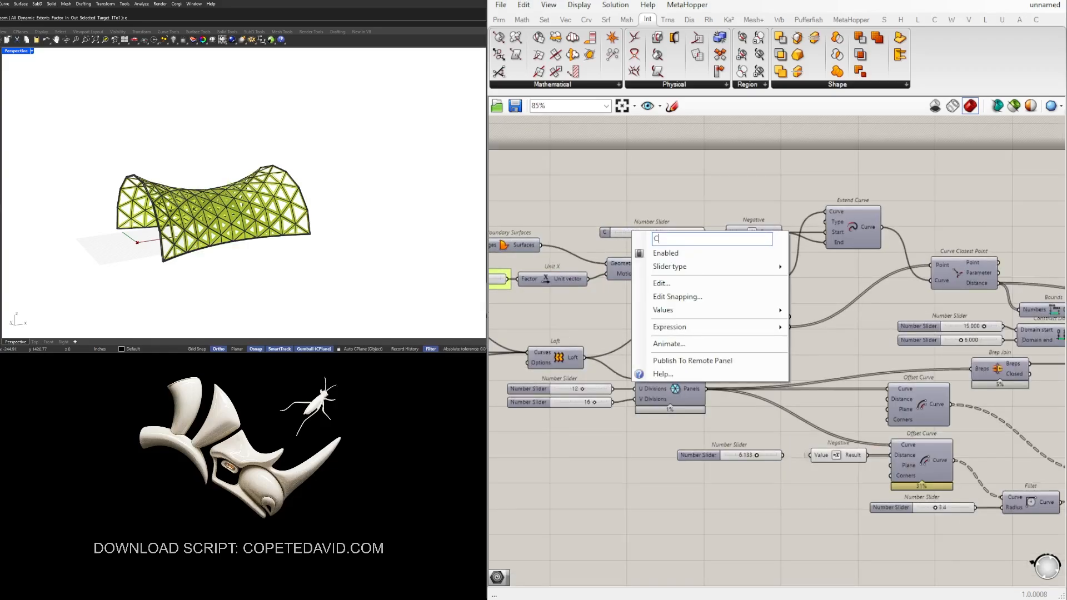
{"action": "type", "text": "URVE ATTRACT MODIFY"}
{"action": "key", "text": "Return"}
{"action": "key", "text": "ctrl+g"}
Rename the two division sliders of Triangle Panels B as U and V
{"action": "type", "text": "U"}
{"action": "right_click", "coordinate": [664, 358]}
{"action": "type", "text": "V"}
Rename the panel offset distance slider FRAME SIZE and group it
{"action": "left_click", "coordinate": [615, 422]}
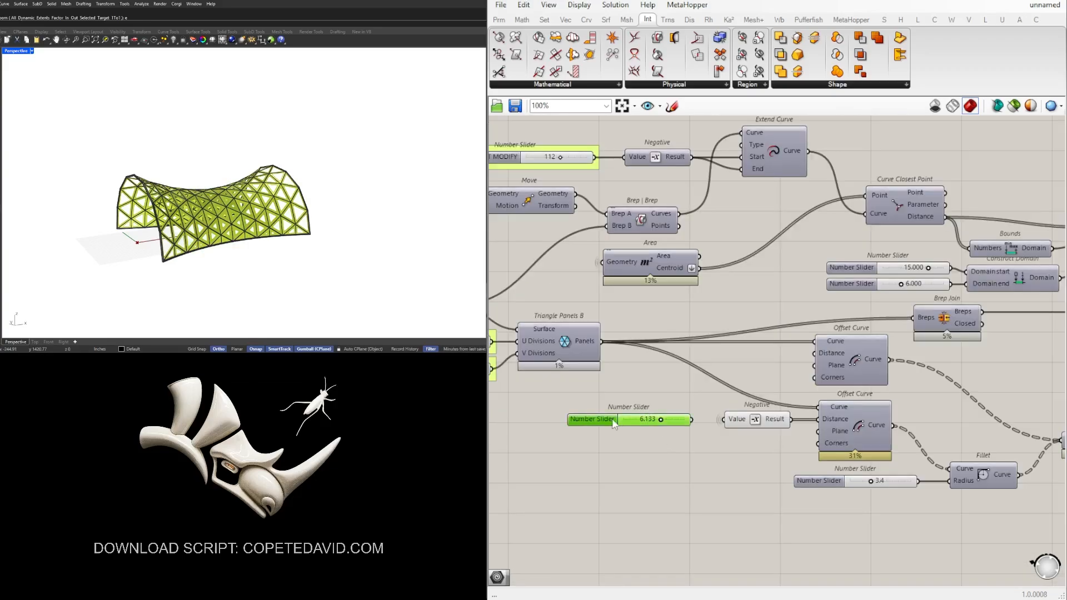
{"action": "right_click", "coordinate": [614, 422]}
{"action": "type", "text": "FRAME SIZE"}
{"action": "key", "text": "ctrl+g"}
Rename both Construct Domain sliders MIN/MAX and group them
{"action": "scroll", "coordinate": [612, 425], "scroll_direction": "up", "scroll_amount": 2}
{"action": "right_click", "coordinate": [707, 348]}
{"action": "type", "text": "MAX"}
{"action": "right_click", "coordinate": [731, 360]}
{"action": "left_click_drag", "start_coordinate": [801, 369], "coordinate": [710, 369]}
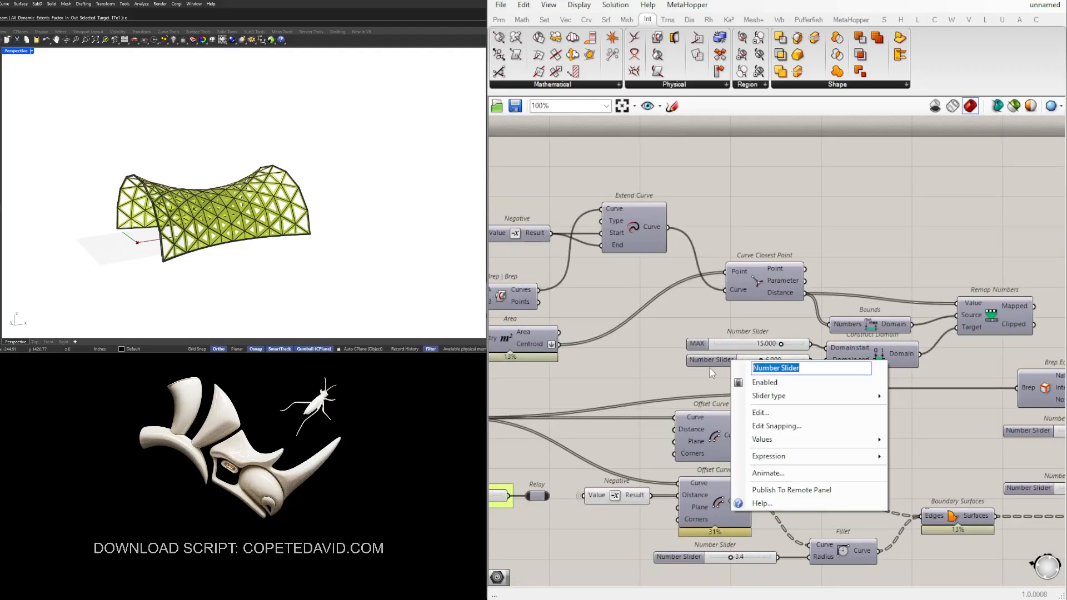
{"action": "type", "text": "MIN/MAX"}
{"action": "right_click", "coordinate": [698, 346]}
{"action": "type", "text": "MIN/MAX"}
{"action": "scroll", "coordinate": [711, 363], "scroll_direction": "up", "scroll_amount": 2}
{"action": "key", "text": "ctrl+g"}
Rename the slider for the Fillet component's radius FILLET and group it
{"action": "right_click", "coordinate": [638, 391]}
{"action": "type", "text": "FILLET"}
{"action": "scroll", "coordinate": [639, 392], "scroll_direction": "down", "scroll_amount": 3}
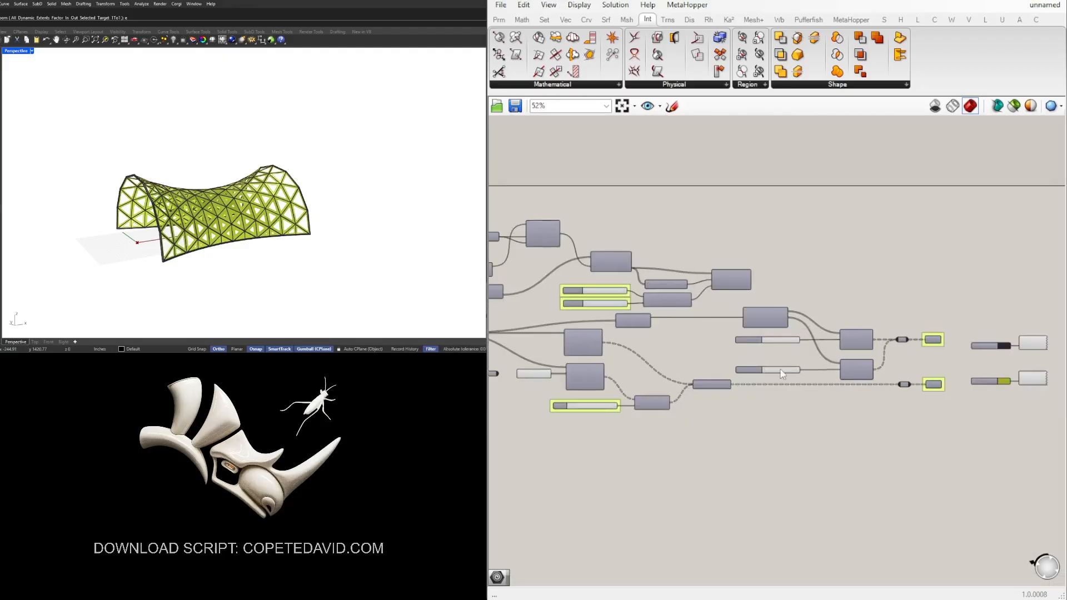
Rename the radius sliders of both Pipe components RADIUS and group each one
{"action": "scroll", "coordinate": [778, 364], "scroll_direction": "up", "scroll_amount": 4}
{"action": "right_click", "coordinate": [729, 319]}
{"action": "type", "text": "RADIUS"}
{"action": "key", "text": "ctrl+g"}
{"action": "right_click", "coordinate": [724, 386]}
{"action": "type", "text": "RADIUS"}
{"action": "key", "text": "ctrl+g"}
Bake the geometry of both Custom Preview components into the Rhino model
{"action": "left_click", "coordinate": [628, 111]}
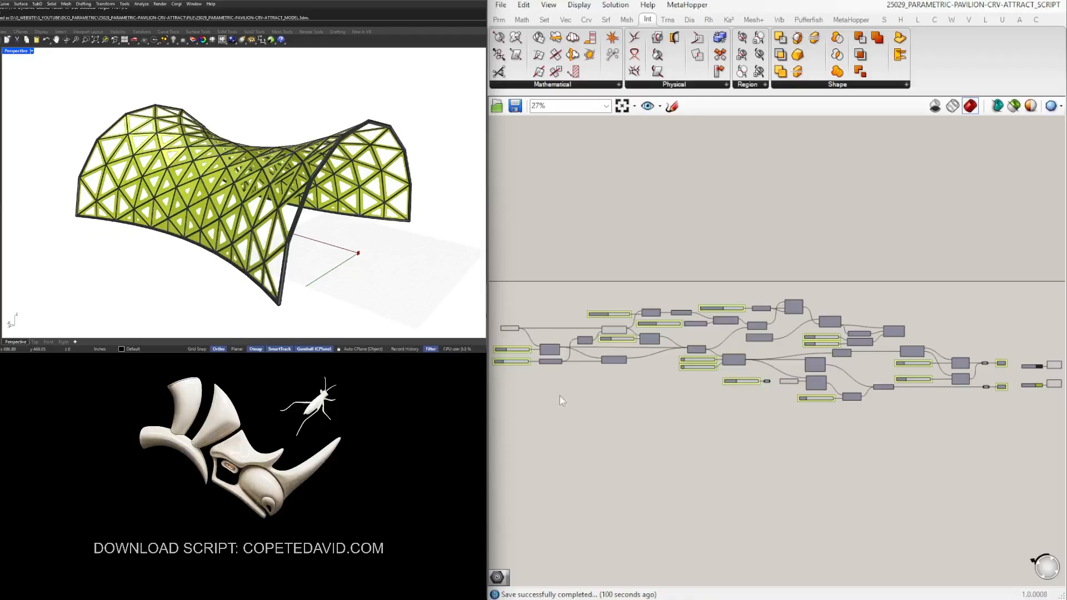
{"action": "middle_click", "coordinate": [884, 414]}
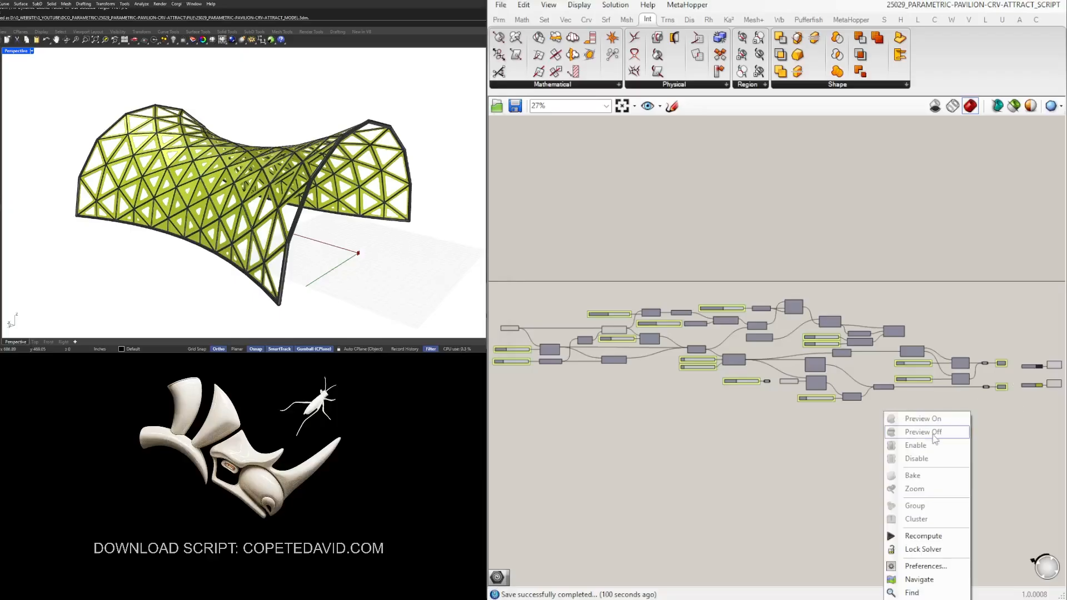
{"action": "left_click", "coordinate": [955, 405]}
{"action": "right_click_drag", "start_coordinate": [1010, 399], "coordinate": [809, 405]}
{"action": "scroll", "coordinate": [808, 404], "scroll_direction": "up", "scroll_amount": 5}
{"action": "left_click_drag", "start_coordinate": [942, 439], "coordinate": [859, 242]}
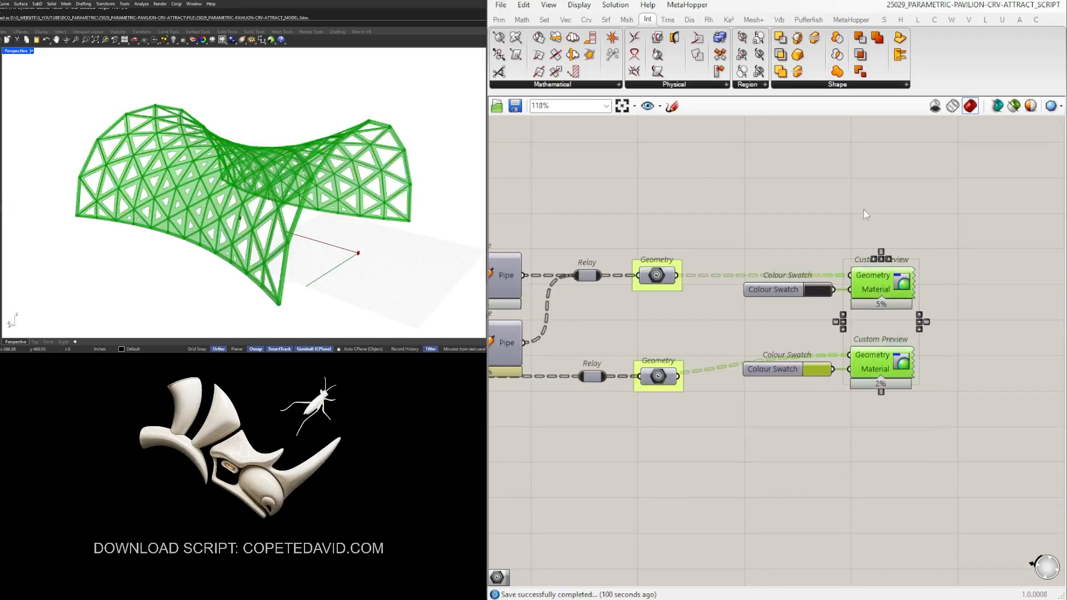
{"action": "middle_click", "coordinate": [867, 235]}
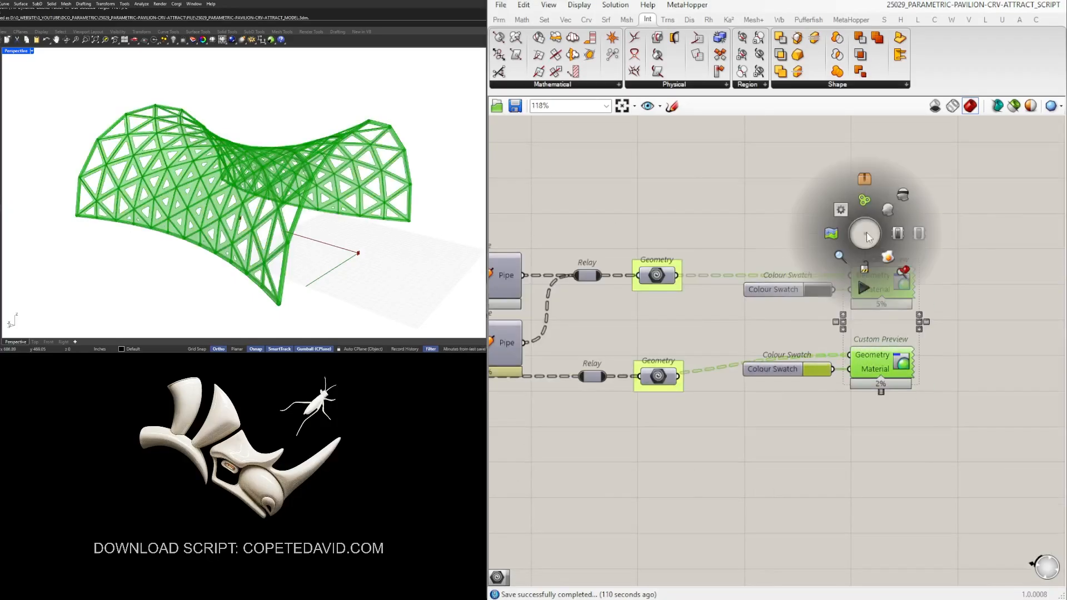
{"action": "left_click", "coordinate": [887, 259]}
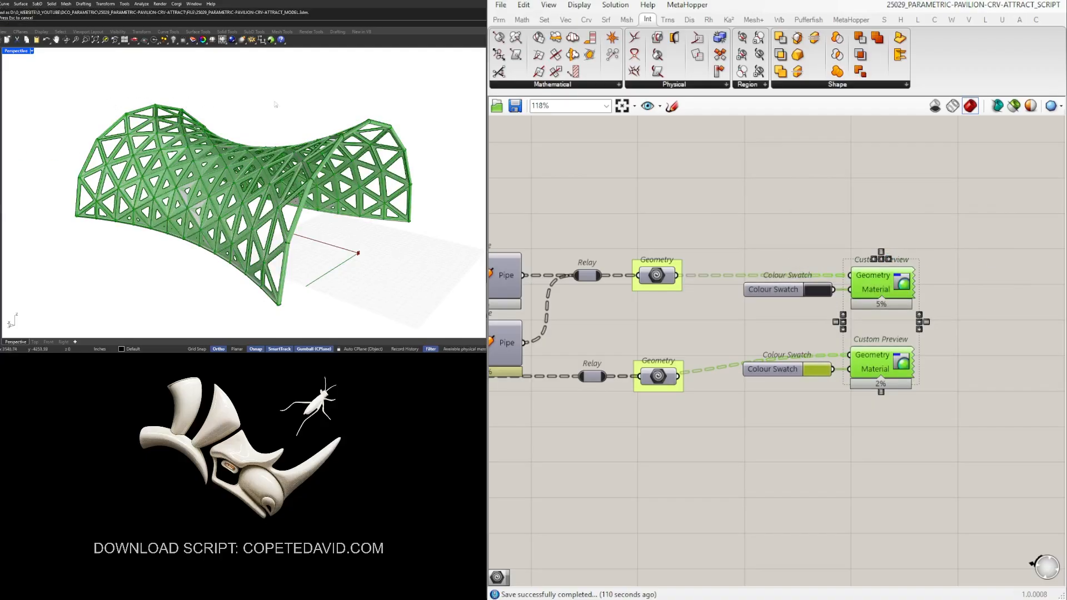
{"action": "left_click", "coordinate": [957, 191]}
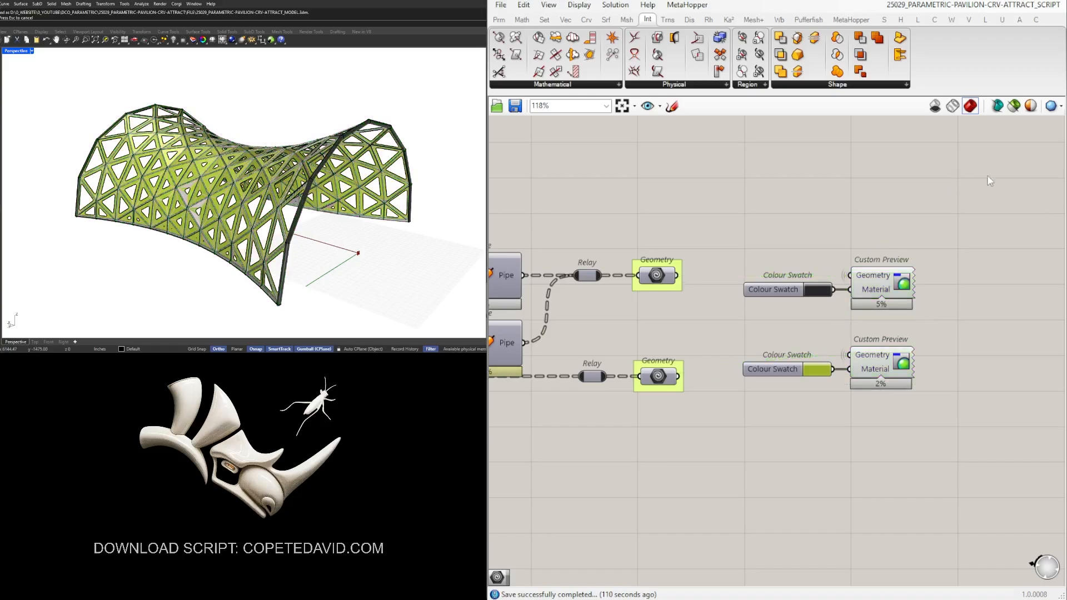
Select the whole baked pavilion in the Perspective viewport and move it away from the Grasshopper preview
{"action": "scroll", "coordinate": [77, 103], "scroll_direction": "down", "scroll_amount": 8}
{"action": "left_click_drag", "start_coordinate": [59, 94], "coordinate": [282, 206]}
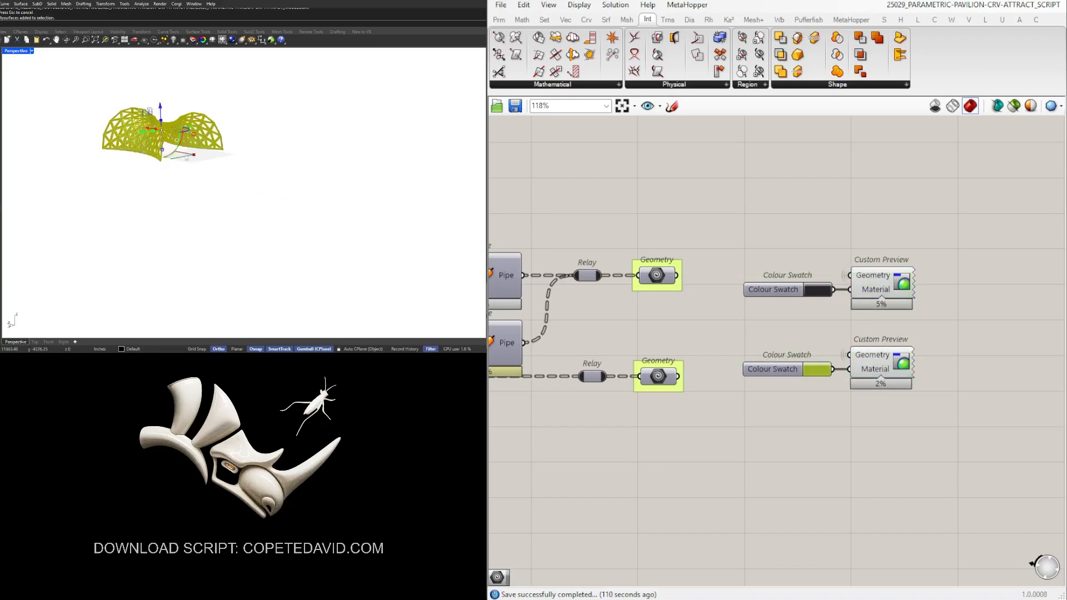
{"action": "right_click_drag", "start_coordinate": [118, 117], "coordinate": [212, 201], "text": "shift"}
{"action": "left_click_drag", "start_coordinate": [236, 206], "coordinate": [127, 177]}
{"action": "left_click", "coordinate": [267, 167]}
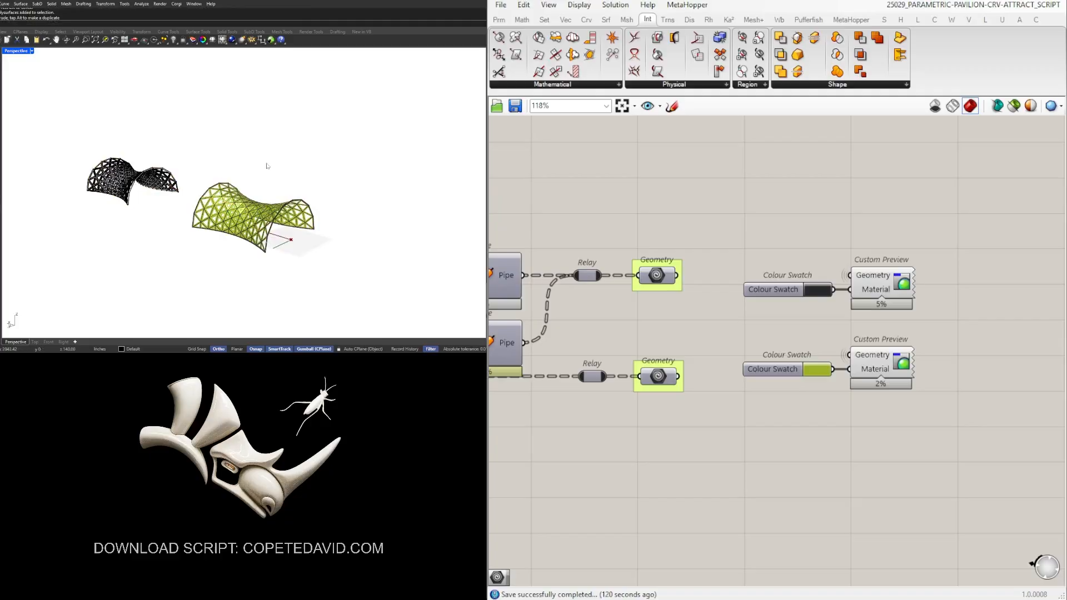
Frame the baked pavilion in the Perspective viewport and switch its display mode to Rendered
{"action": "right_click_drag", "start_coordinate": [309, 190], "coordinate": [234, 186]}
{"action": "scroll", "coordinate": [253, 148], "scroll_direction": "up", "scroll_amount": 6}
{"action": "scroll", "coordinate": [267, 156], "scroll_direction": "up", "scroll_amount": 5}
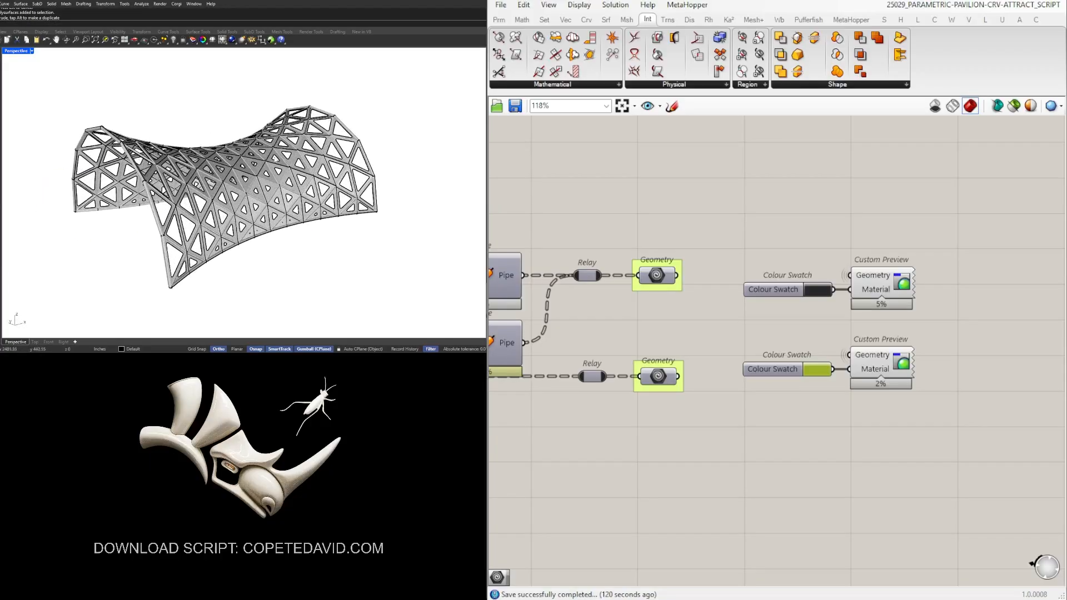
{"action": "left_click", "coordinate": [16, 51]}
{"action": "left_click", "coordinate": [25, 92]}
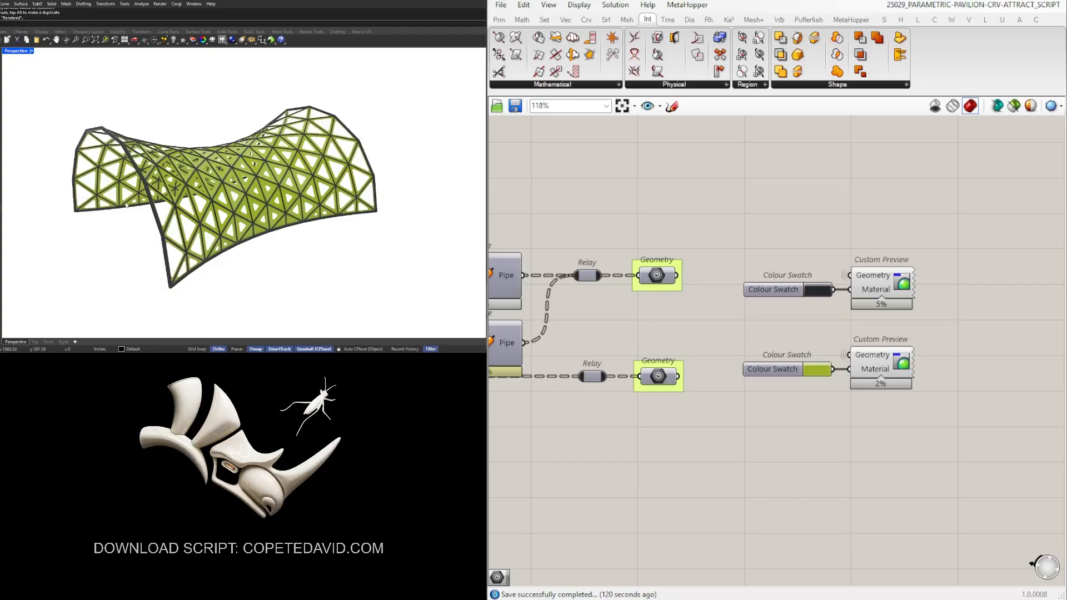
{"action": "scroll", "coordinate": [907, 252], "scroll_direction": "down", "scroll_amount": 6}
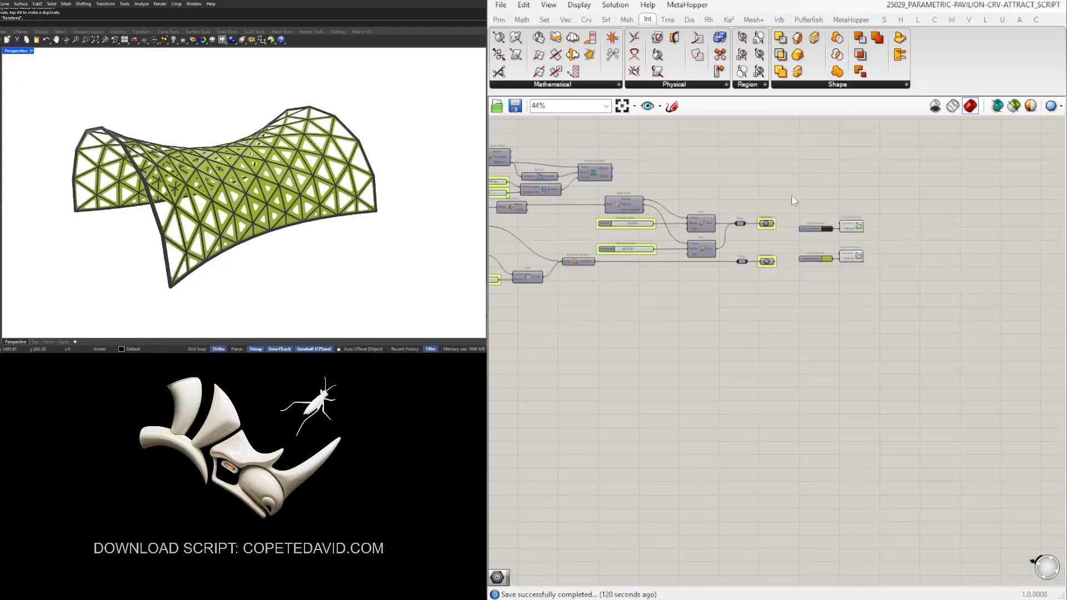
{"action": "right_click_drag", "start_coordinate": [904, 226], "coordinate": [938, 219]}
{"action": "scroll", "coordinate": [945, 245], "scroll_direction": "down", "scroll_amount": 1}
{"action": "scroll", "coordinate": [935, 231], "scroll_direction": "down", "scroll_amount": 1}
{"action": "scroll", "coordinate": [953, 224], "scroll_direction": "down", "scroll_amount": 1}
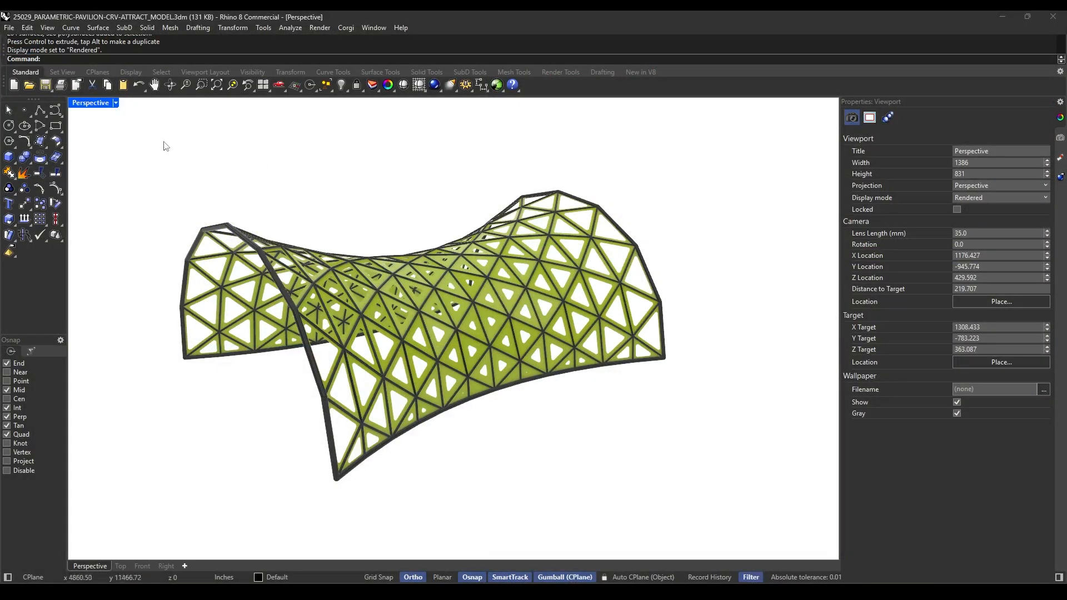
Capture the Perspective view to a file at 4500 x 2531 pixels with a transparent background
{"action": "left_click", "coordinate": [242, 397]}
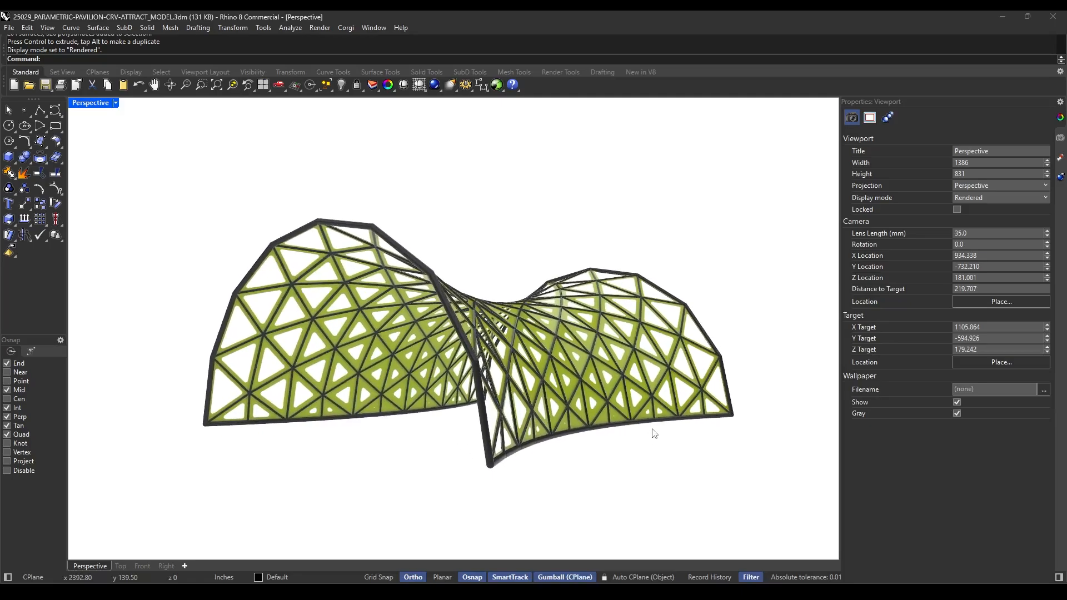
{"action": "left_click", "coordinate": [103, 104]}
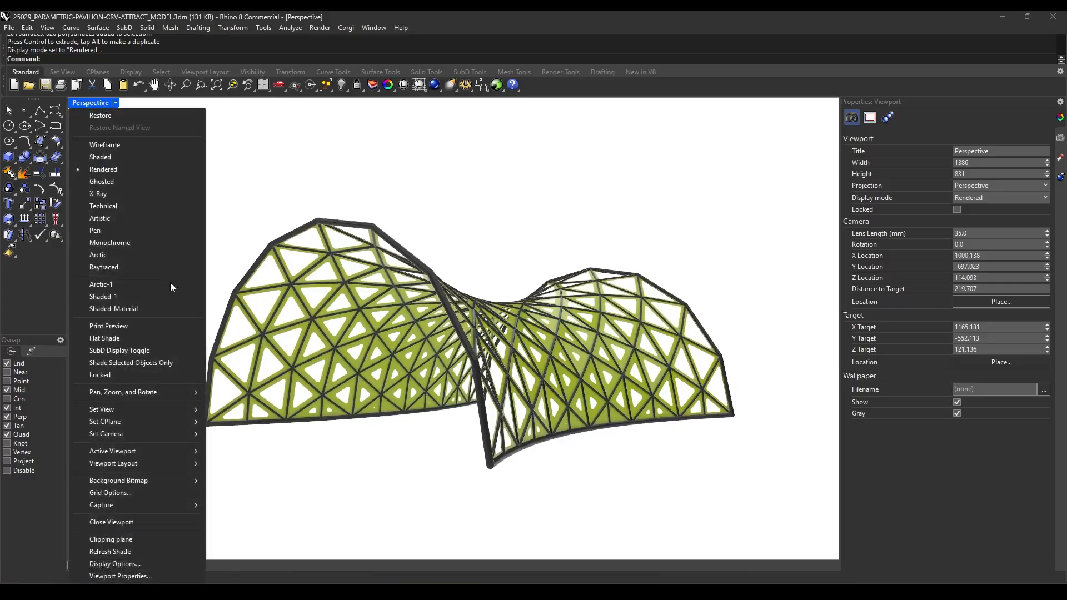
{"action": "mouse_move", "coordinate": [166, 506]}
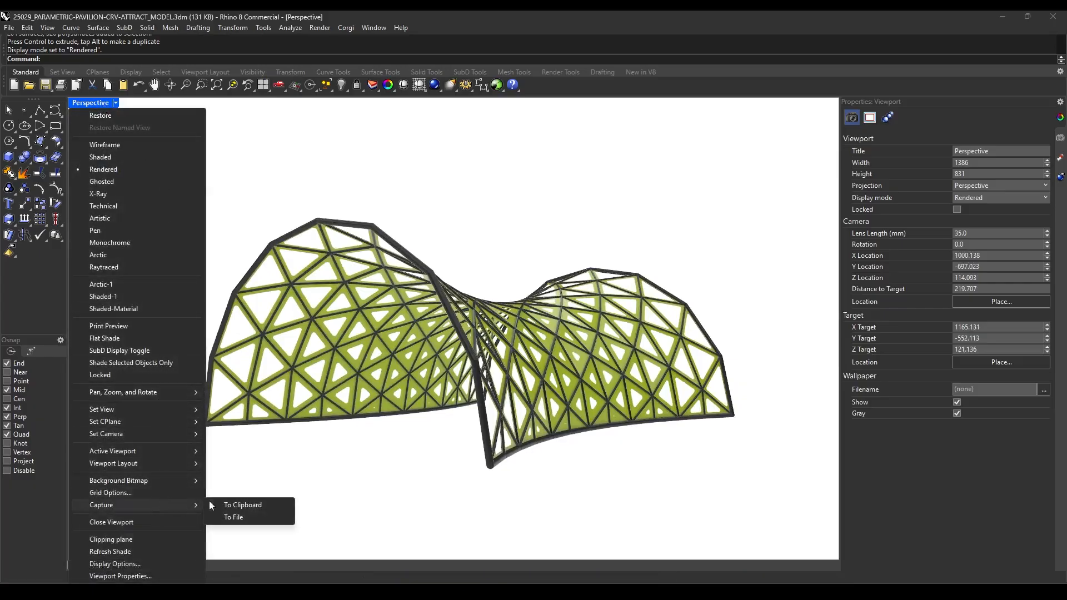
{"action": "left_click", "coordinate": [250, 518]}
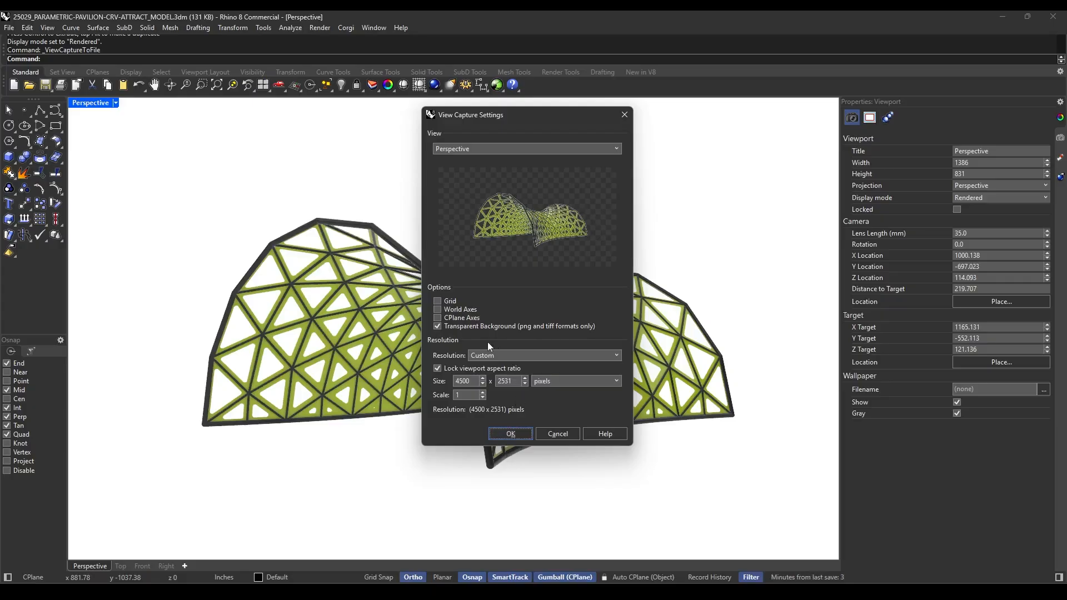
{"action": "left_click", "coordinate": [511, 434]}
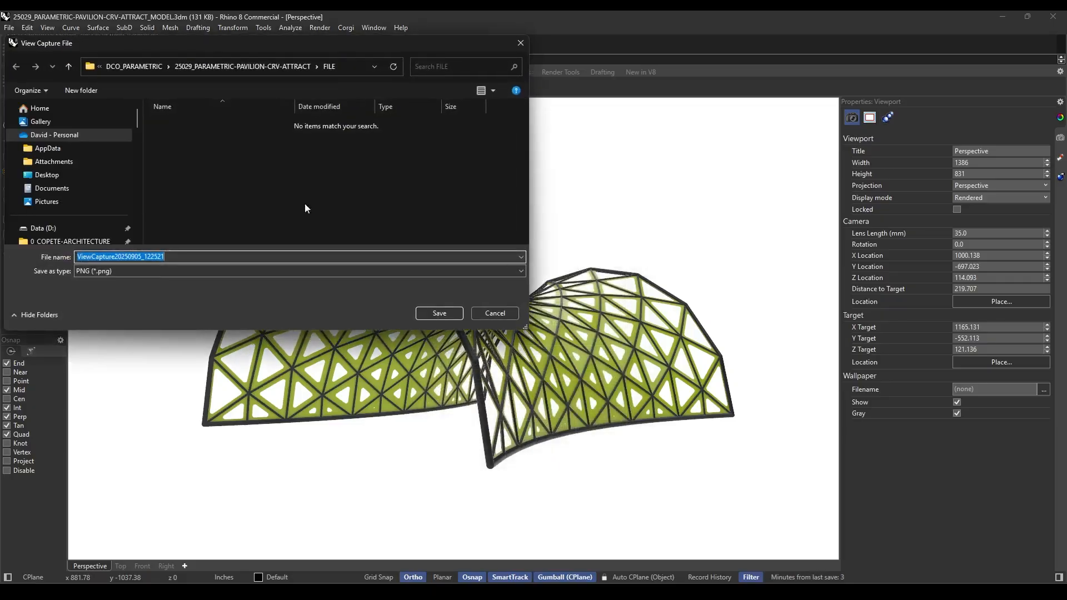
Create a folder named CAPTURE inside the 25029_PARAMETRIC-PAVILION-CRV-ATTRACT project folder and open it as the save location
{"action": "left_click", "coordinate": [256, 71]}
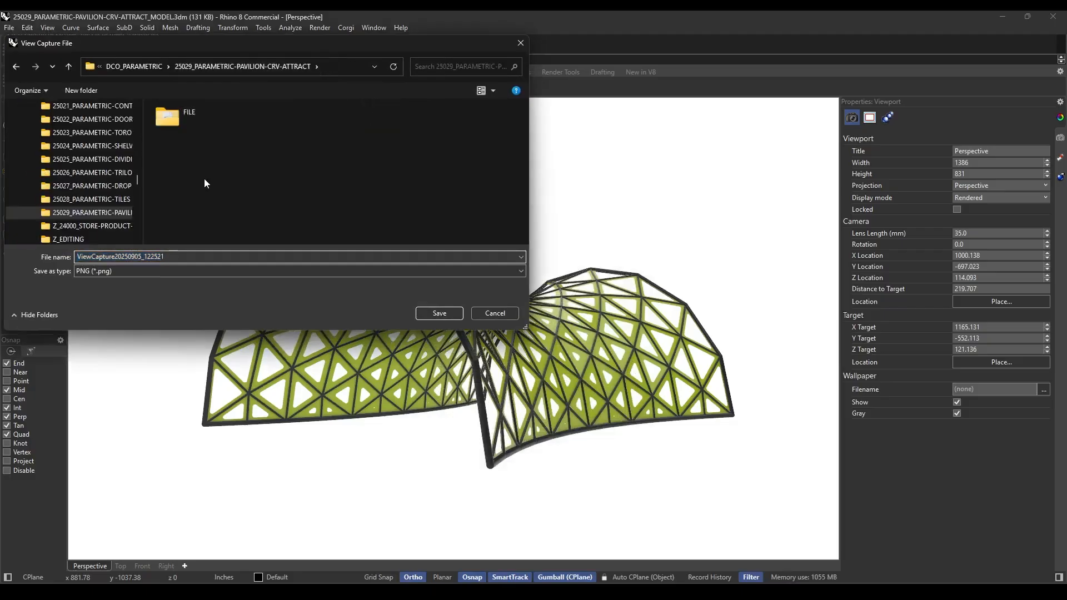
{"action": "key", "text": "ctrl+shift+n"}
{"action": "type", "text": "CA"}
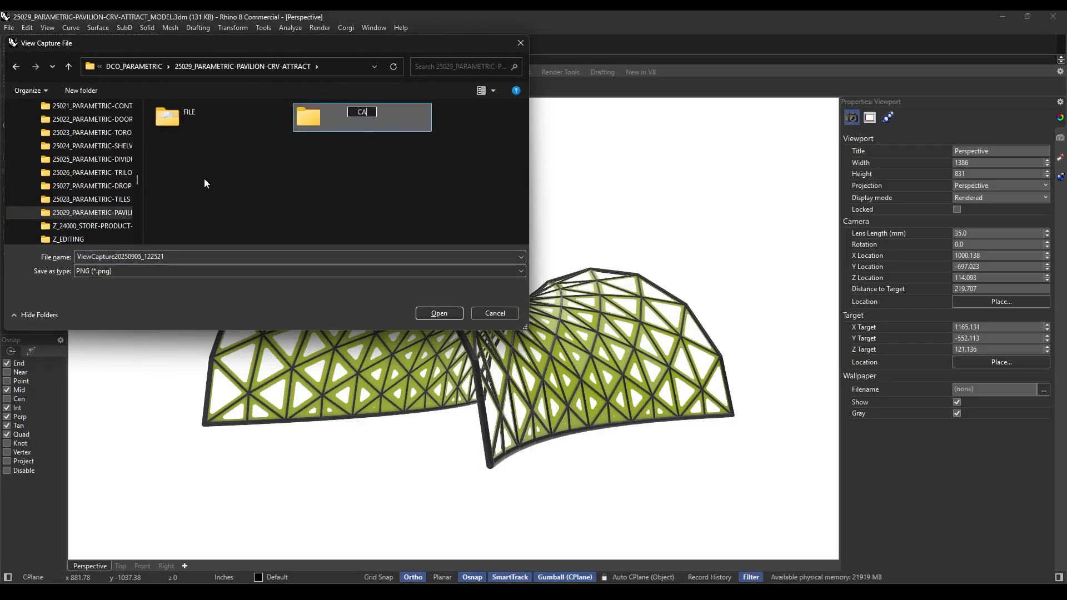
{"action": "type", "text": "PTURE"}
{"action": "key", "text": "Return"}
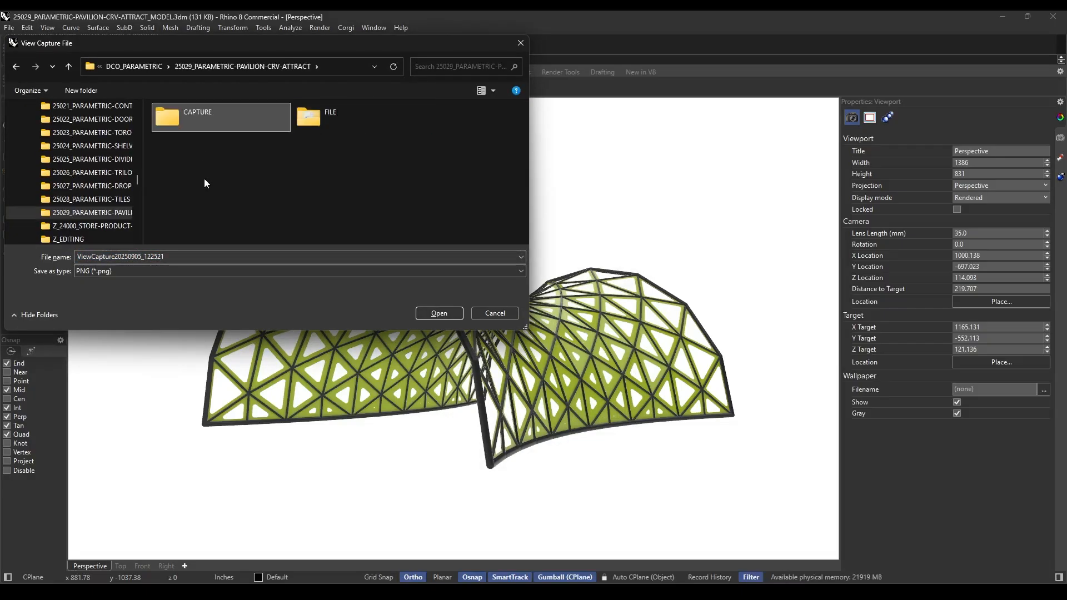
{"action": "key", "text": "Return"}
Save the view capture as a PNG named CAPTURE1 in the CAPTURE folder
{"action": "double_click", "coordinate": [187, 257]}
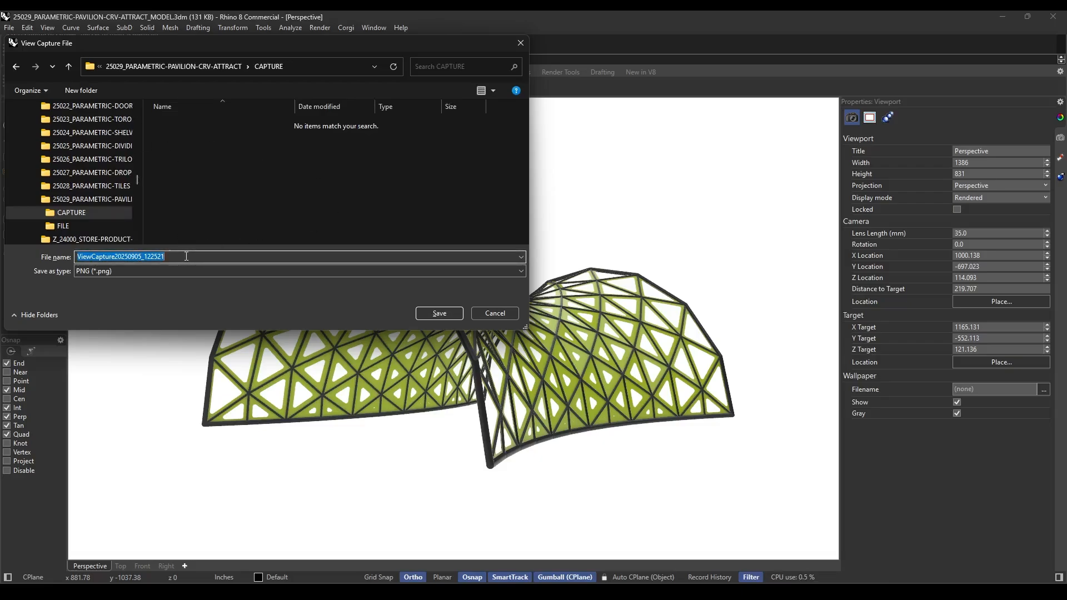
{"action": "type", "text": "CAPTURE"}
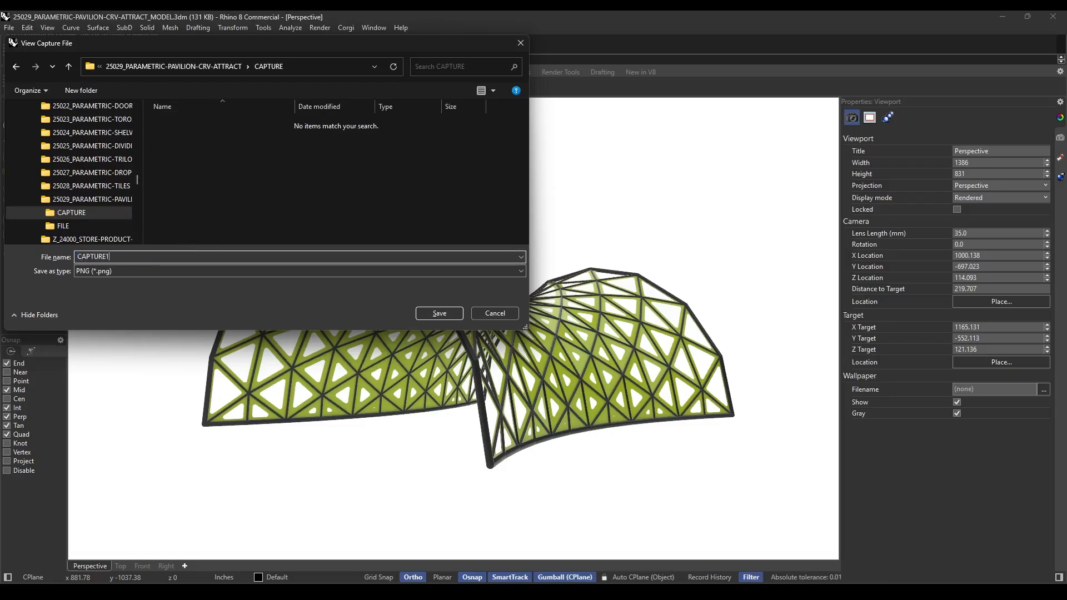
{"action": "type", "text": "1"}
{"action": "key", "text": "Return"}
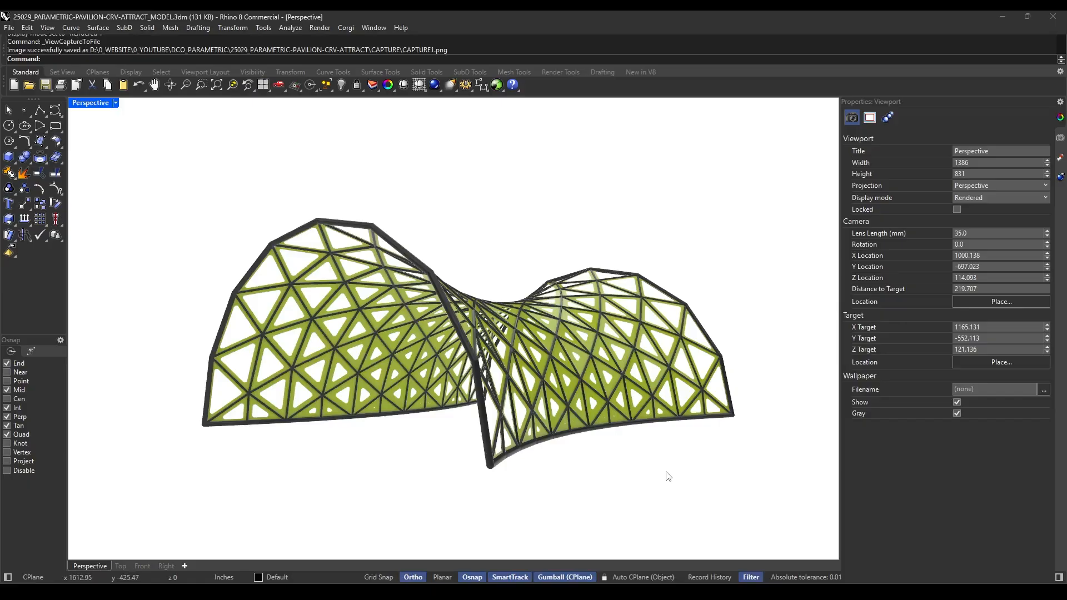
Orbit to a view through the pavilion's arch and capture it to a file at 4500 x 2531 pixels with a transparent background
{"action": "right_click_drag", "start_coordinate": [668, 477], "coordinate": [684, 432]}
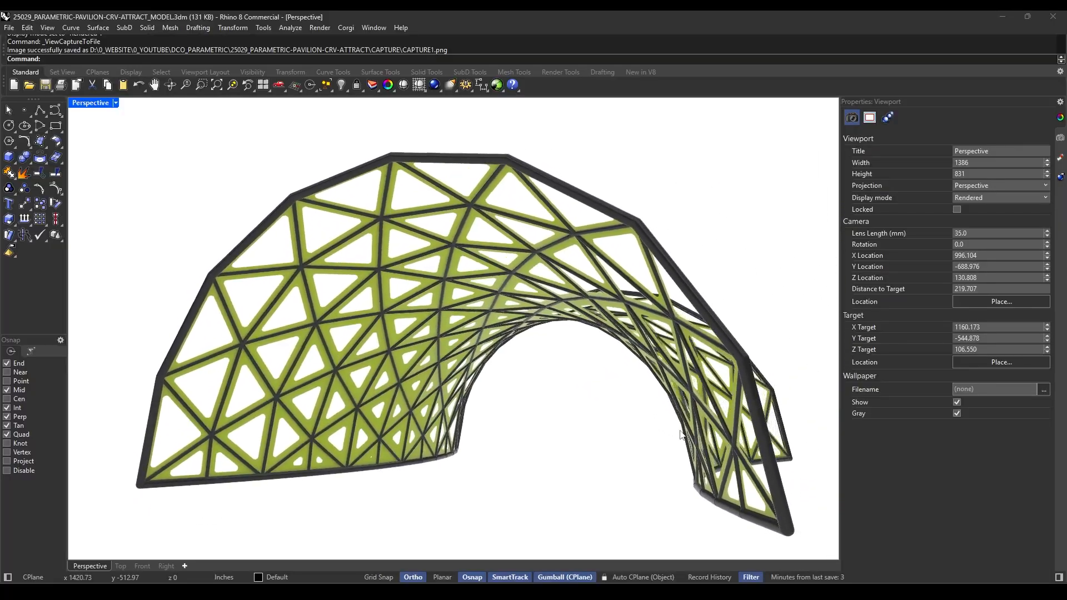
{"action": "left_click", "coordinate": [99, 103]}
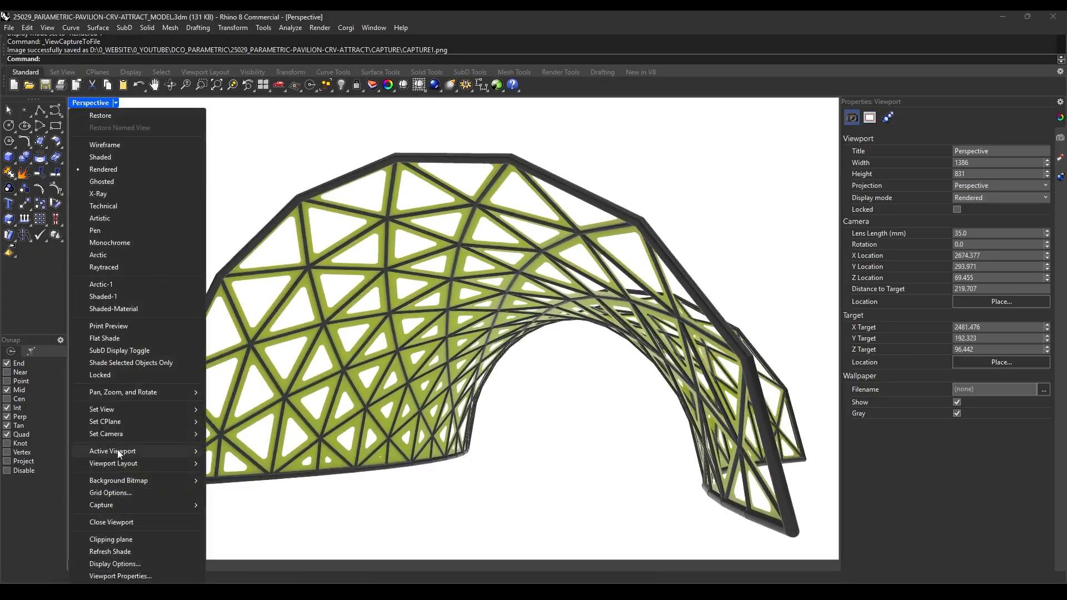
{"action": "mouse_move", "coordinate": [123, 505]}
{"action": "left_click", "coordinate": [234, 517]}
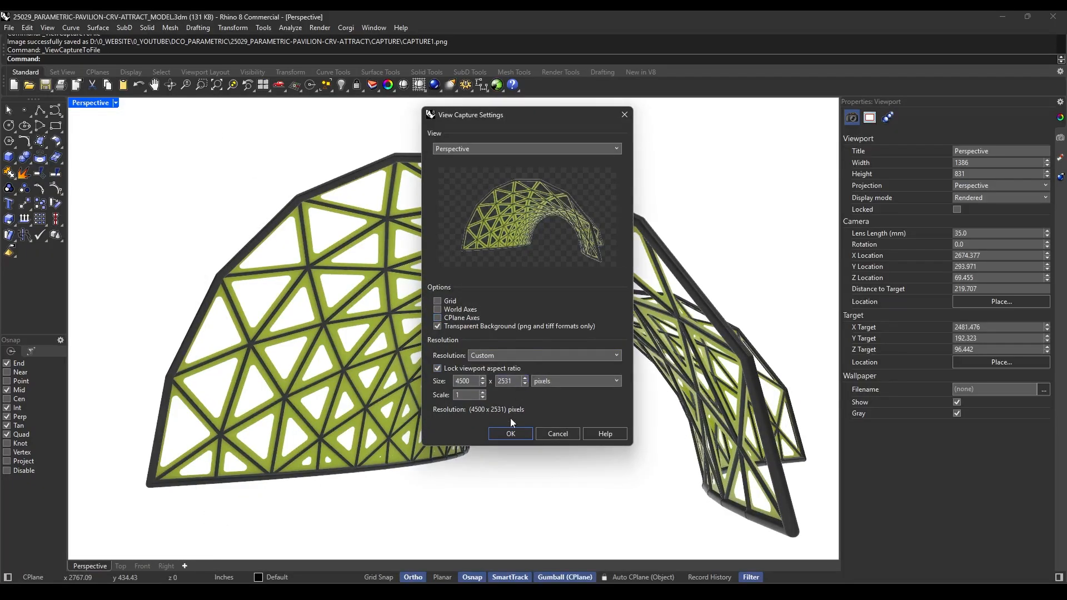
{"action": "left_click", "coordinate": [511, 433]}
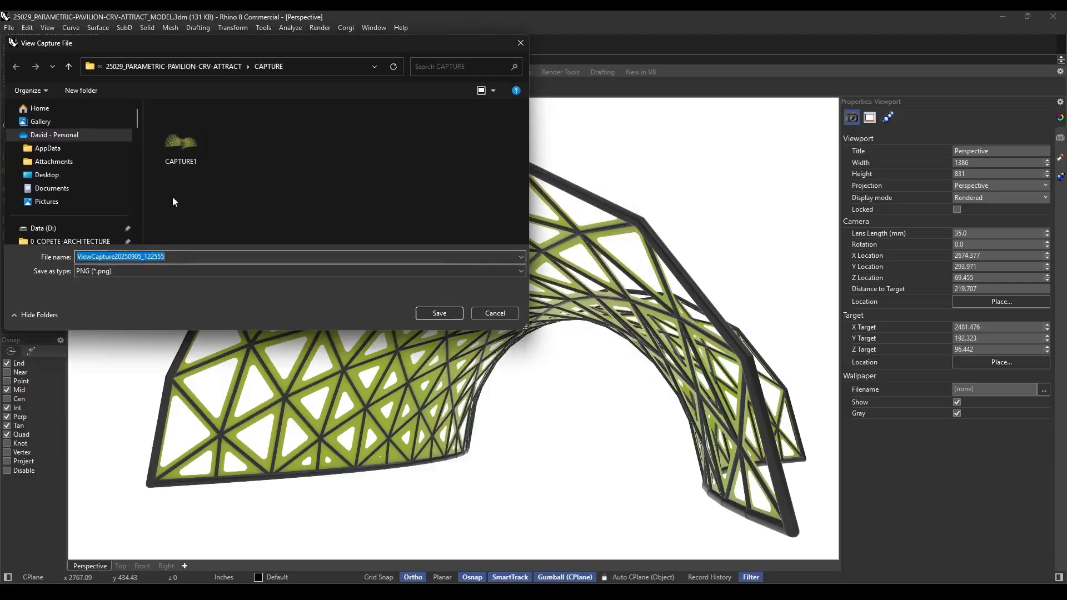
Save the second view capture as a PNG named CAPTURE2 in the CAPTURE folder
{"action": "left_click", "coordinate": [176, 155]}
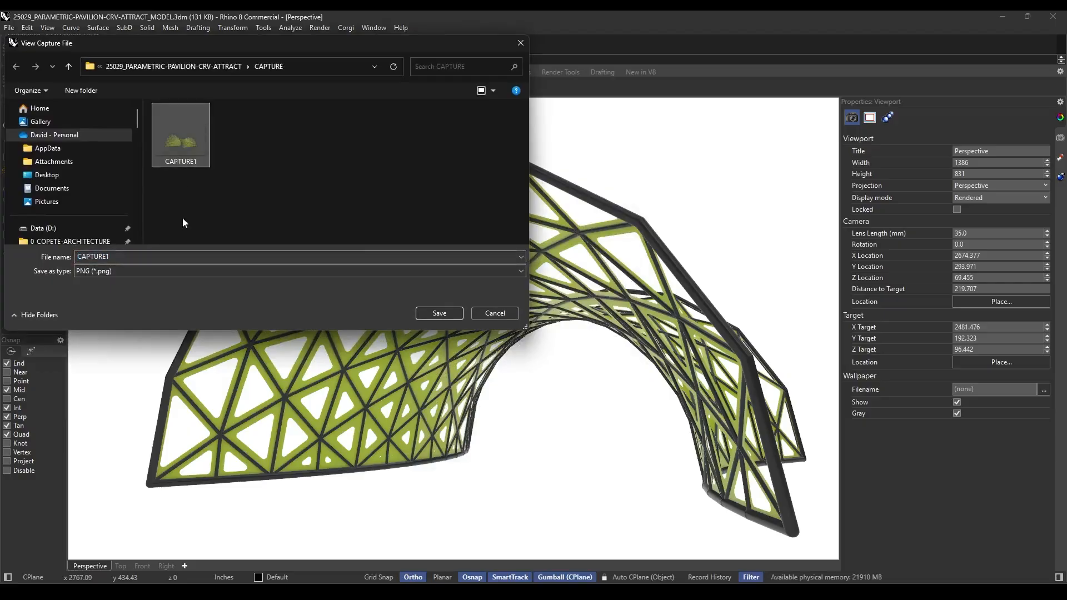
{"action": "left_click", "coordinate": [130, 259]}
{"action": "type", "text": "CAPTURE2"}
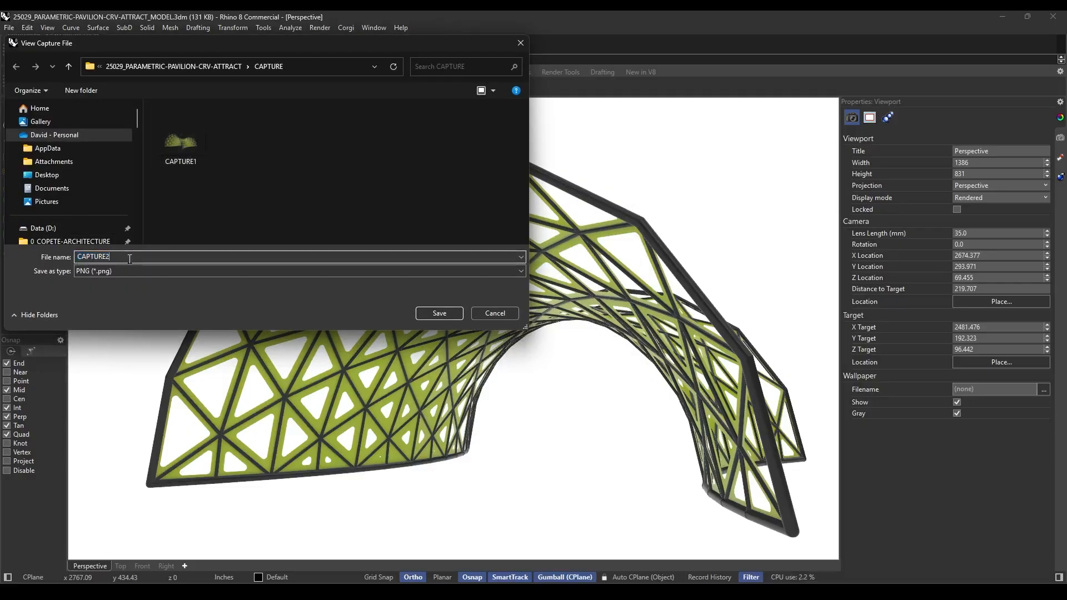
{"action": "key", "text": "Return"}
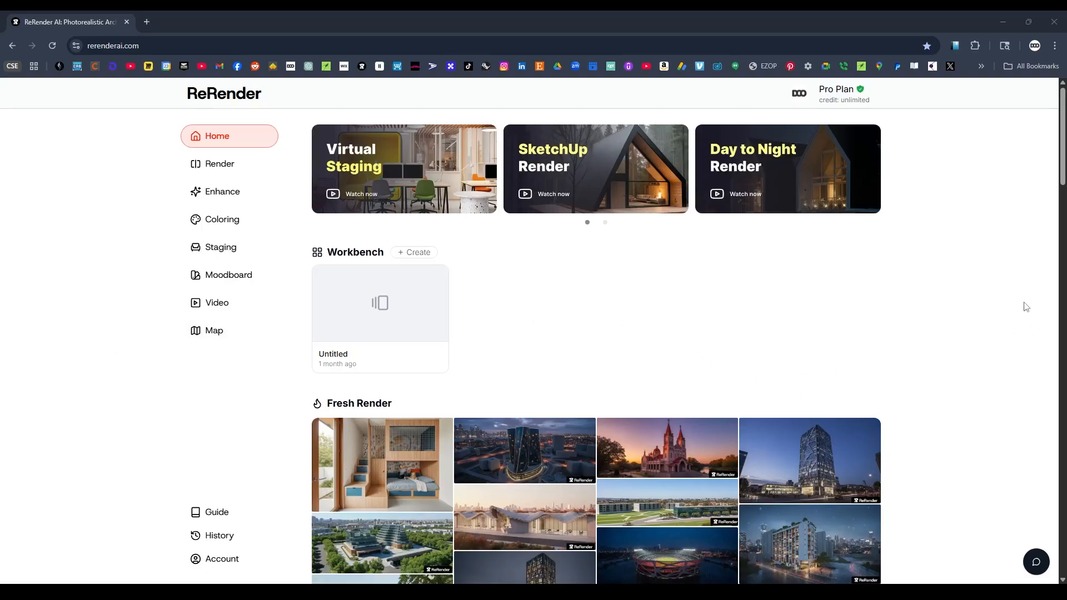
Switch to the ReRender AI website, open its Render tool and upload the CAPTURE1 image of the pavilion
{"action": "left_click", "coordinate": [225, 166]}
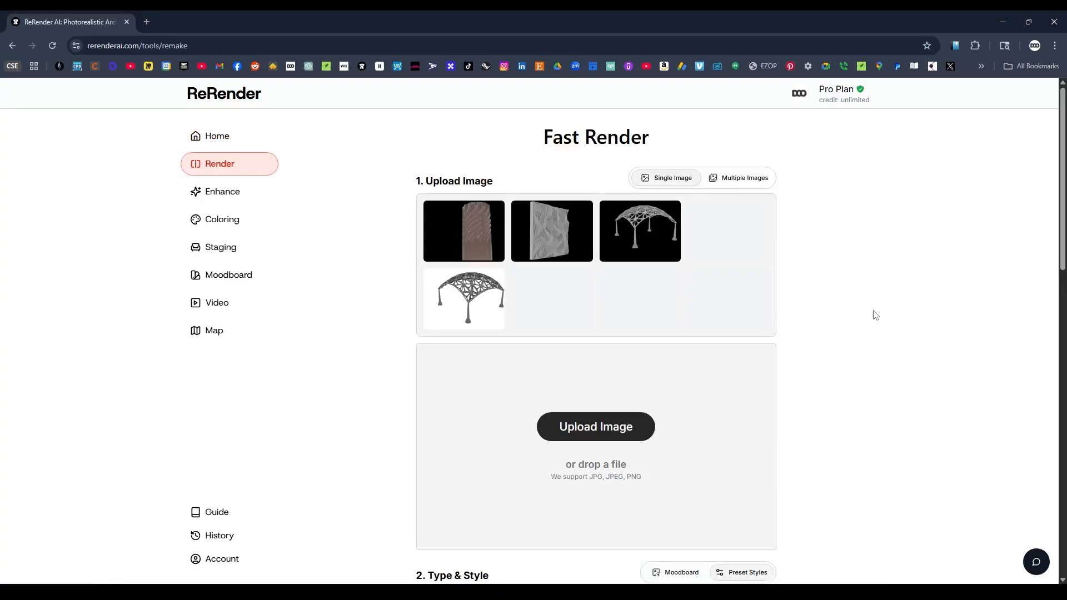
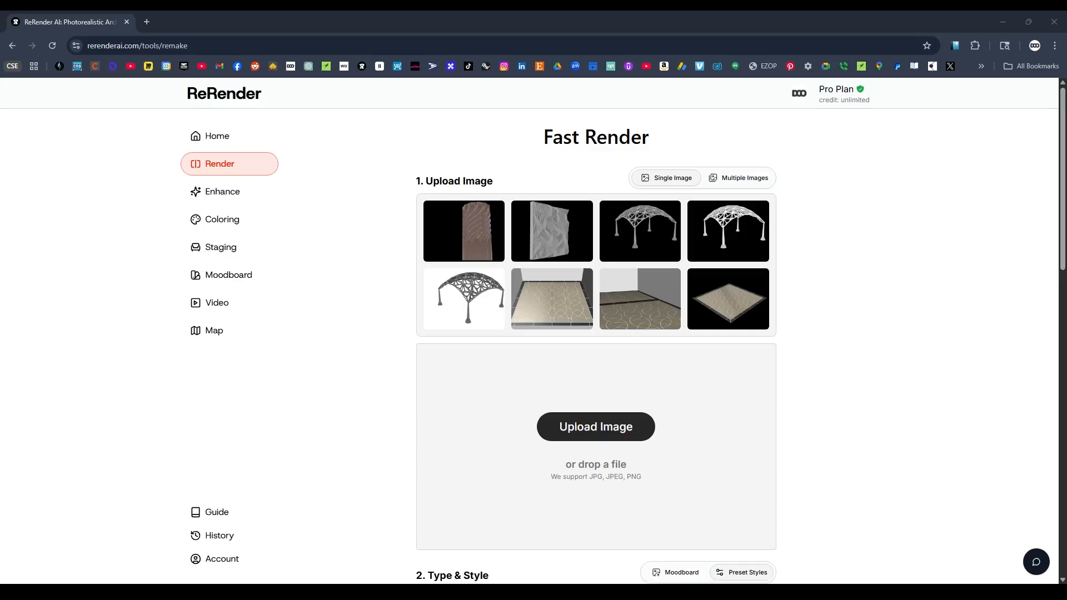
{"action": "left_click_drag", "start_coordinate": [1059, 439], "coordinate": [545, 452]}
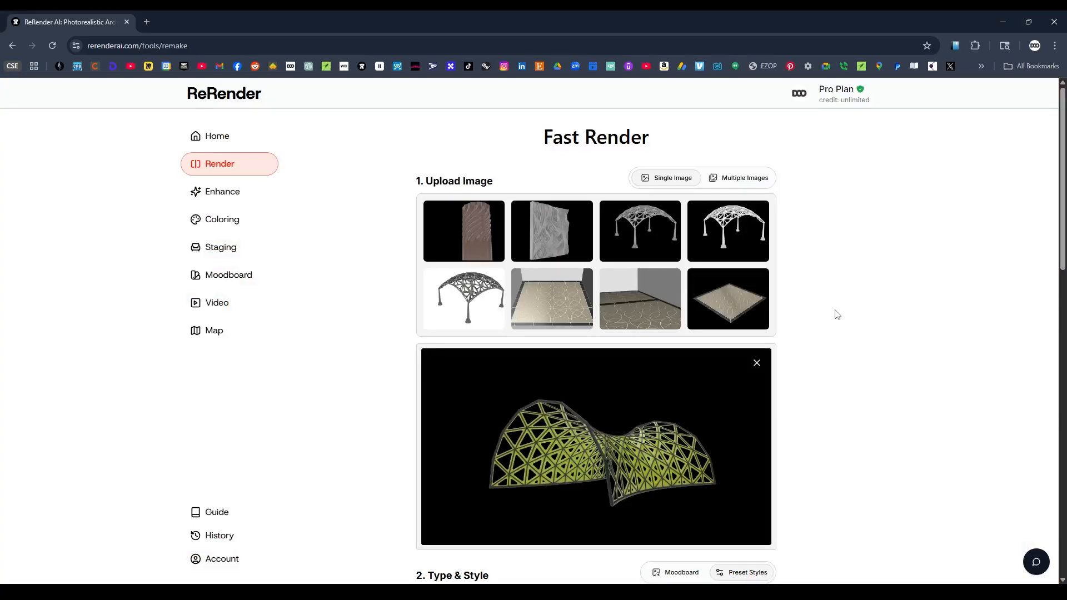
Examine the type, style and detail options offered for the uploaded pavilion image
{"action": "scroll", "coordinate": [839, 314], "scroll_direction": "down", "scroll_amount": 3}
{"action": "scroll", "coordinate": [840, 313], "scroll_direction": "down", "scroll_amount": 3}
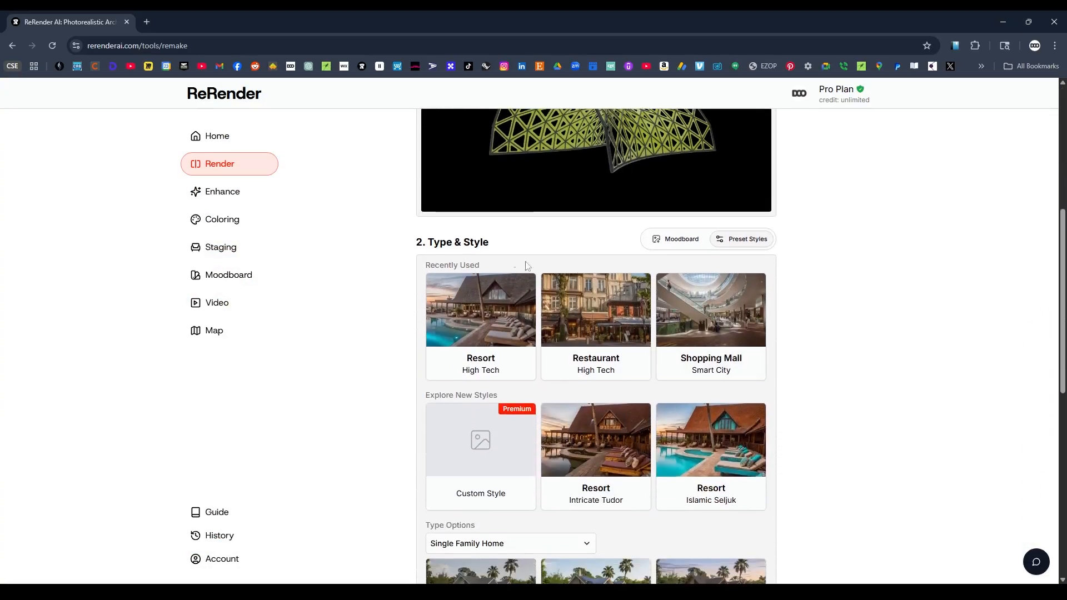
{"action": "scroll", "coordinate": [809, 324], "scroll_direction": "down", "scroll_amount": 2}
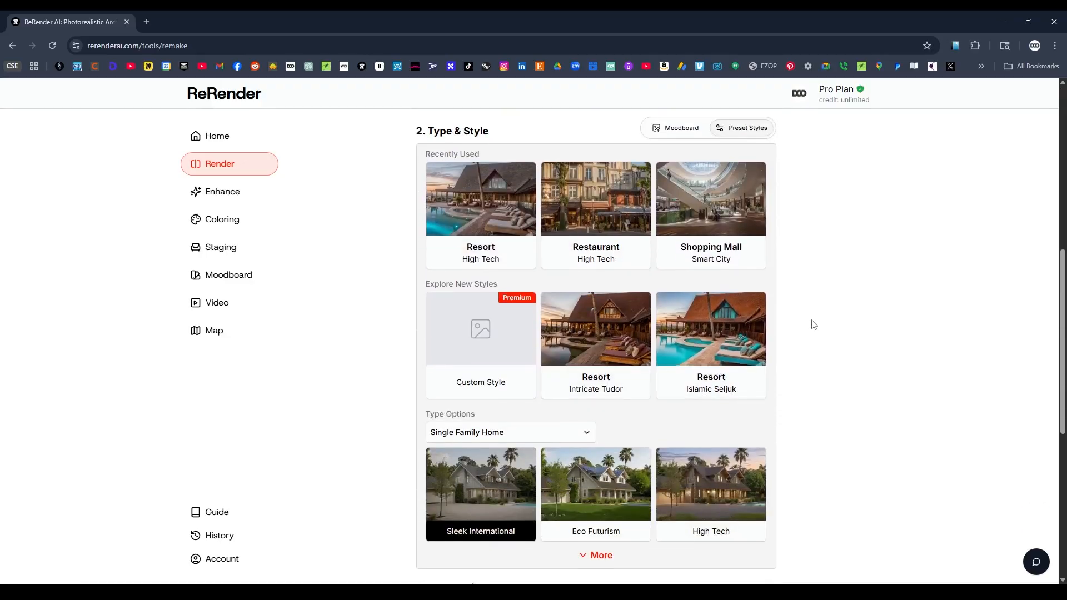
{"action": "scroll", "coordinate": [822, 298], "scroll_direction": "up", "scroll_amount": 2}
{"action": "scroll", "coordinate": [841, 335], "scroll_direction": "down", "scroll_amount": 5}
{"action": "scroll", "coordinate": [840, 335], "scroll_direction": "down", "scroll_amount": 4}
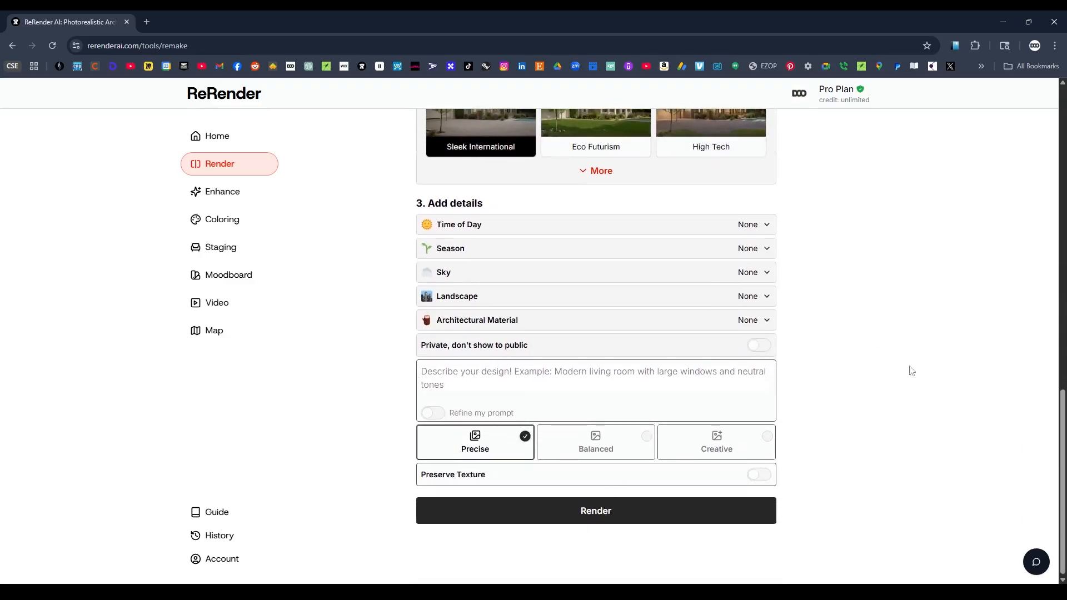
{"action": "scroll", "coordinate": [993, 323], "scroll_direction": "up", "scroll_amount": 1}
{"action": "scroll", "coordinate": [984, 339], "scroll_direction": "up", "scroll_amount": 8}
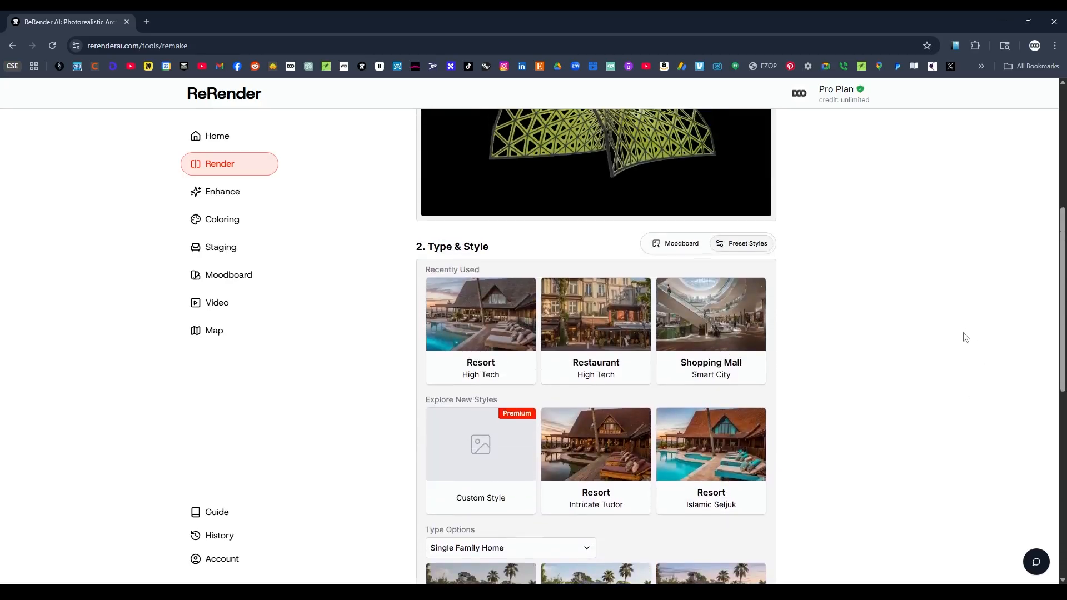
{"action": "scroll", "coordinate": [981, 362], "scroll_direction": "down", "scroll_amount": 3}
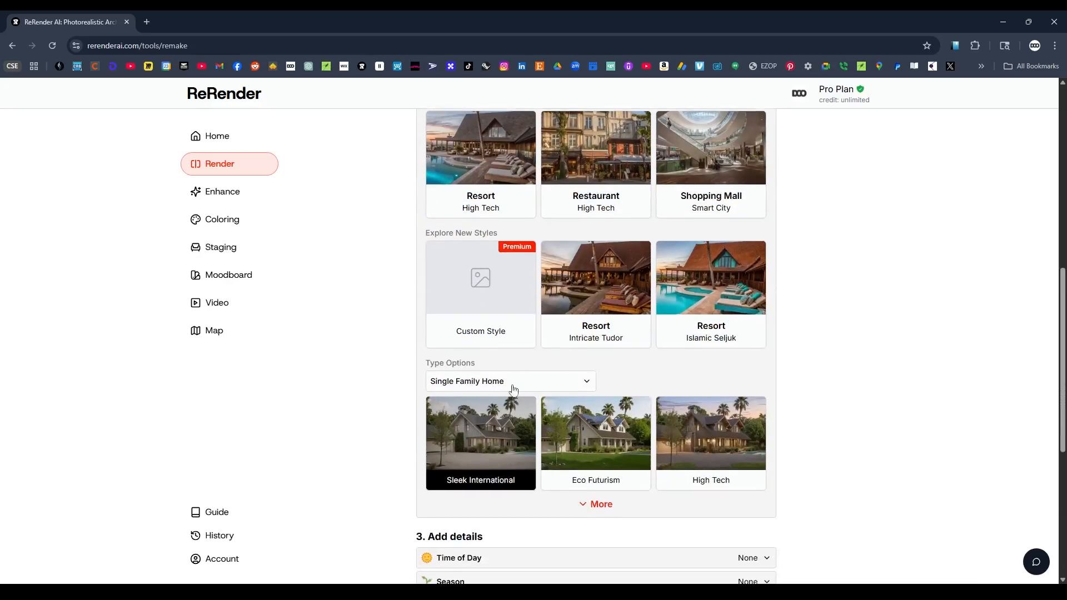
{"action": "scroll", "coordinate": [800, 361], "scroll_direction": "up", "scroll_amount": 3}
{"action": "scroll", "coordinate": [598, 419], "scroll_direction": "down", "scroll_amount": 2}
Set the building type to School from the public and institutional buildings and choose the High Tech style
{"action": "left_click", "coordinate": [549, 443]}
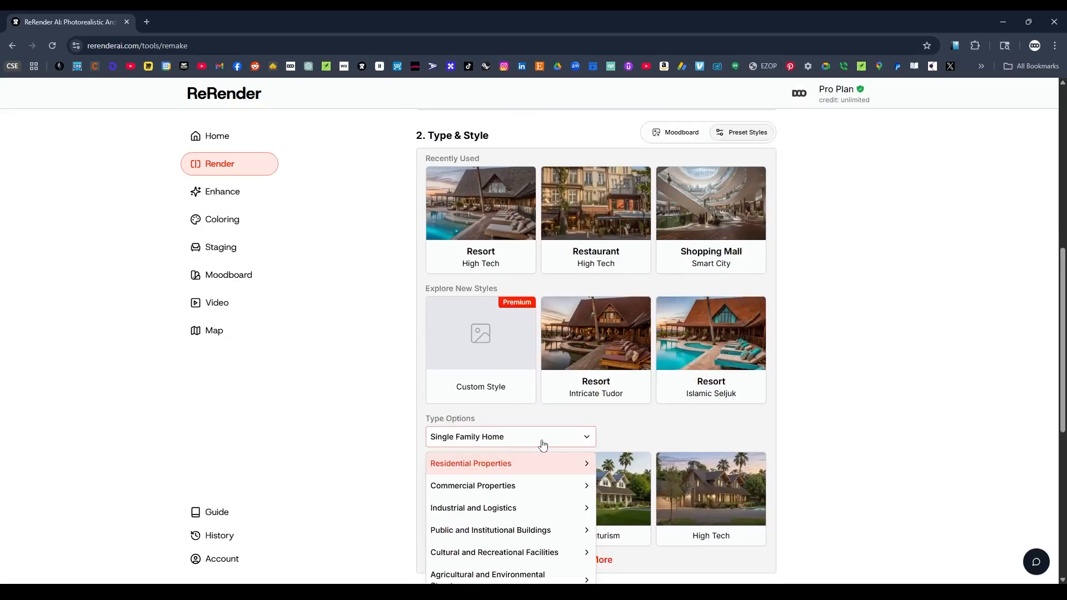
{"action": "scroll", "coordinate": [873, 430], "scroll_direction": "down", "scroll_amount": 1}
{"action": "scroll", "coordinate": [872, 431], "scroll_direction": "down", "scroll_amount": 2}
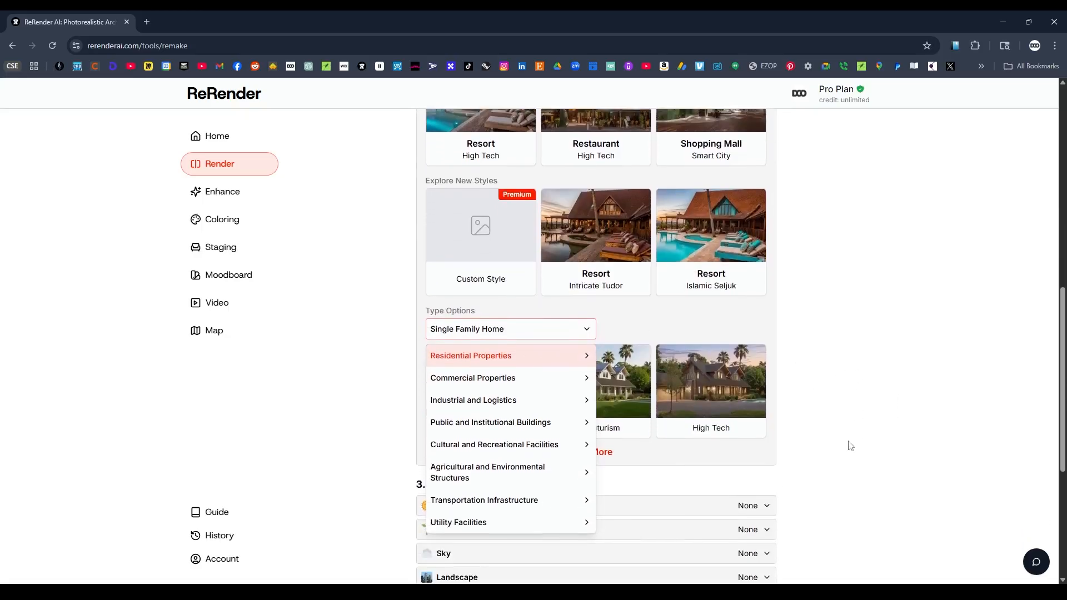
{"action": "mouse_move", "coordinate": [532, 357]}
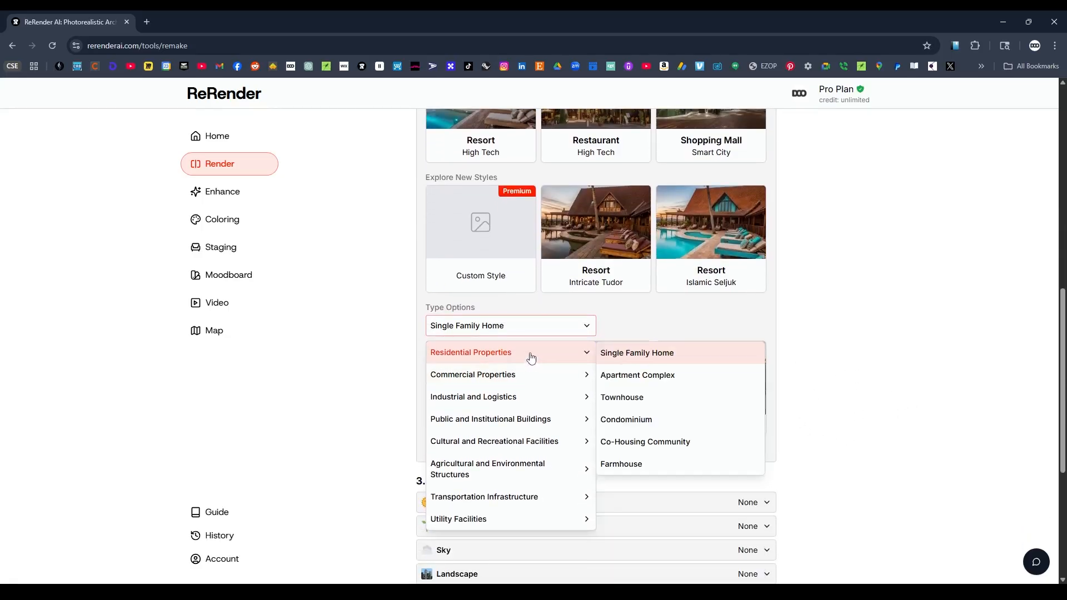
{"action": "mouse_move", "coordinate": [530, 376]}
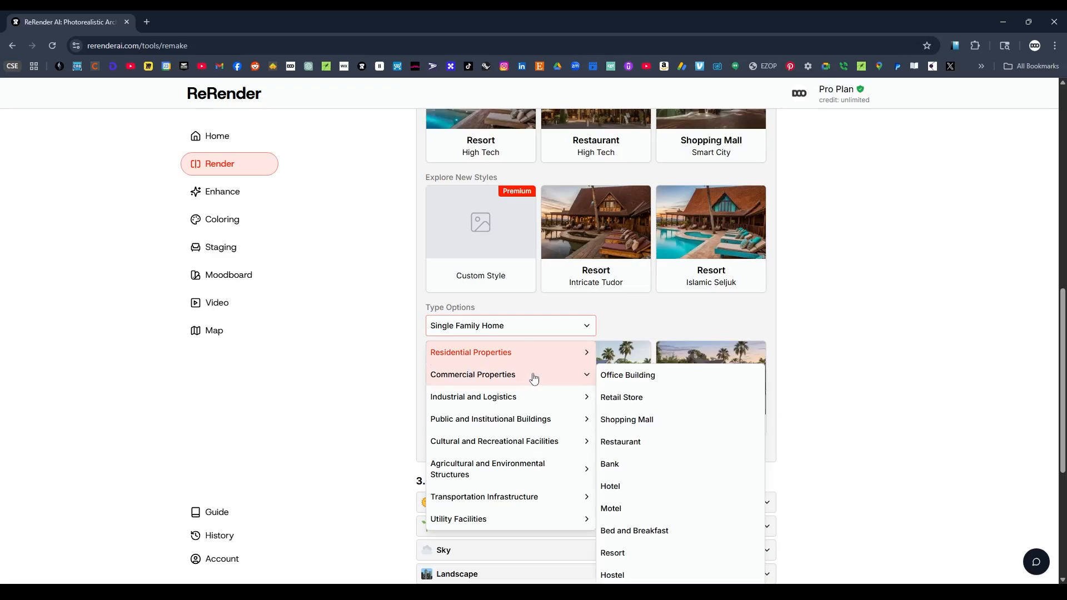
{"action": "mouse_move", "coordinate": [536, 399]}
{"action": "mouse_move", "coordinate": [534, 420]}
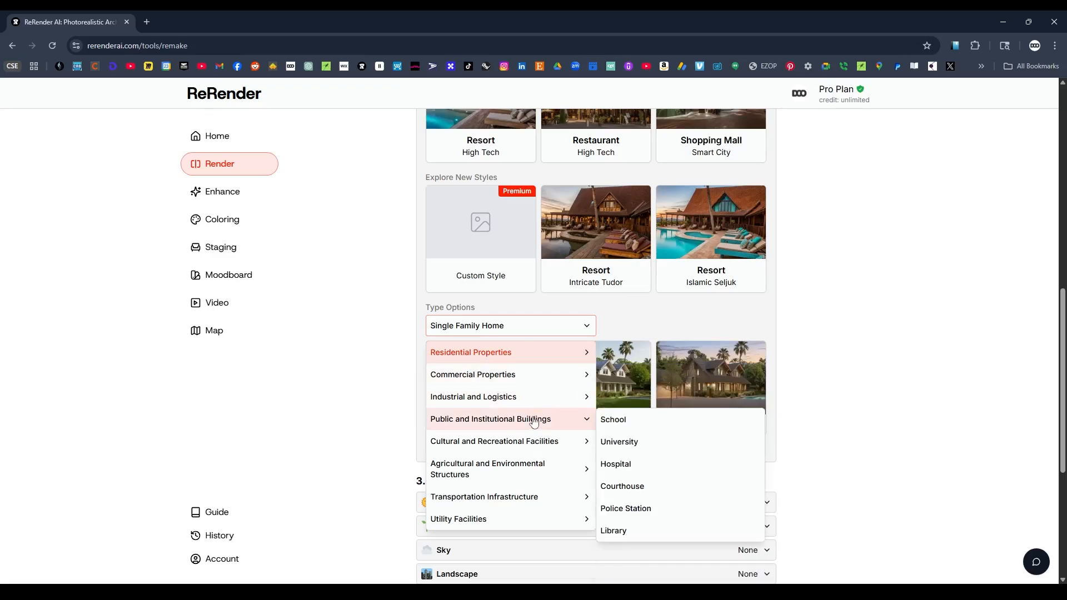
{"action": "left_click", "coordinate": [637, 429]}
{"action": "scroll", "coordinate": [777, 364], "scroll_direction": "down", "scroll_amount": 1}
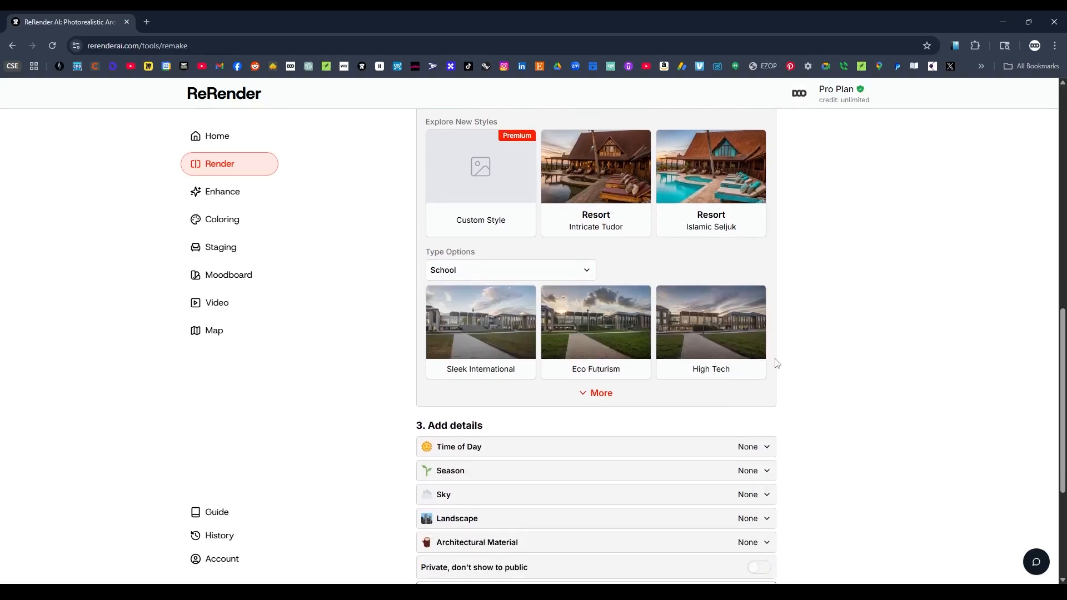
{"action": "left_click", "coordinate": [722, 336]}
Set the render's time of day to Midday and its season to Summer
{"action": "scroll", "coordinate": [895, 352], "scroll_direction": "down", "scroll_amount": 2}
{"action": "left_click", "coordinate": [744, 340]}
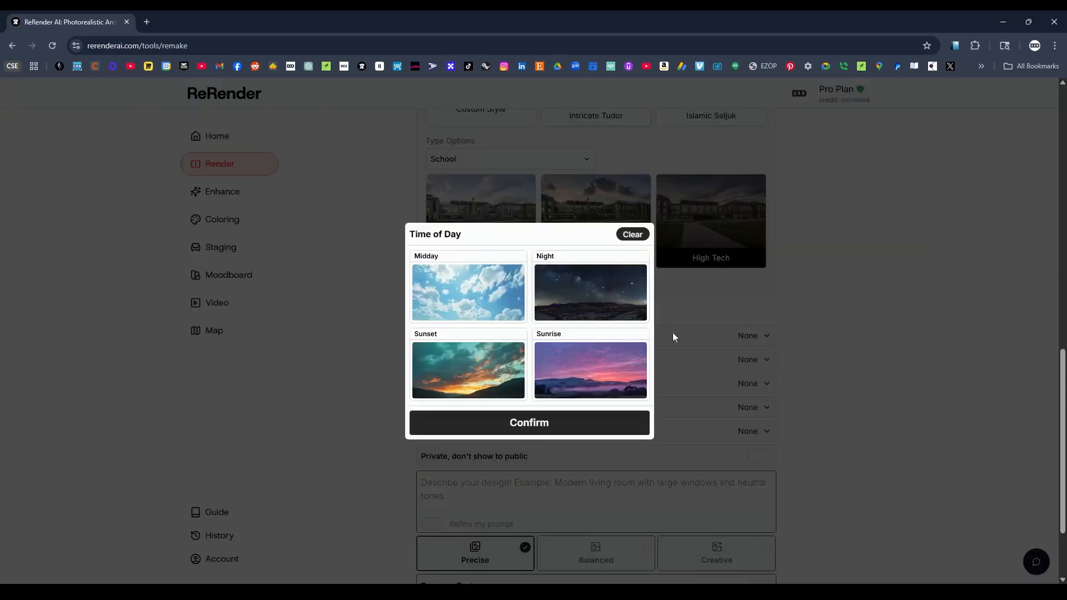
{"action": "left_click", "coordinate": [484, 285]}
{"action": "left_click", "coordinate": [552, 423]}
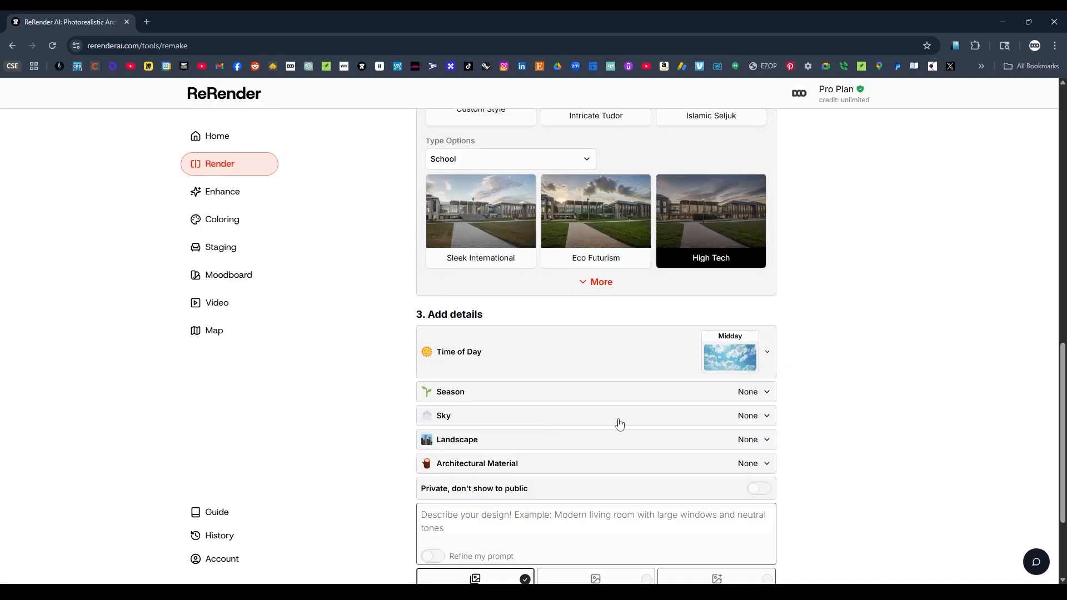
{"action": "left_click", "coordinate": [738, 394]}
{"action": "left_click", "coordinate": [605, 287]}
{"action": "left_click", "coordinate": [542, 422]}
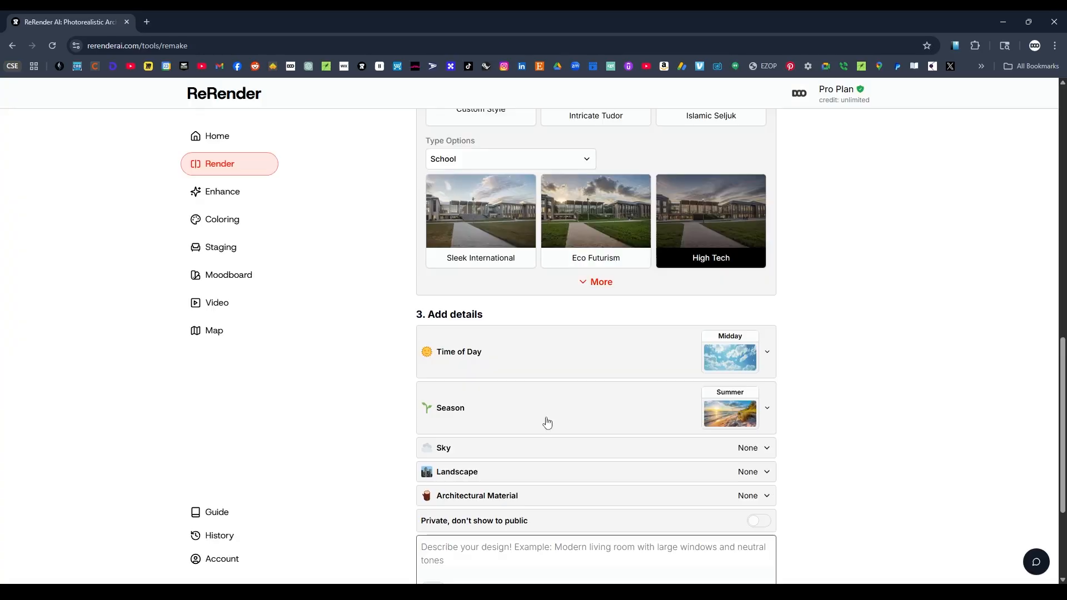
Set the render's sky to Clear Sky and its landscape to Cityscape
{"action": "scroll", "coordinate": [717, 391], "scroll_direction": "down", "scroll_amount": 2}
{"action": "left_click", "coordinate": [748, 337]}
{"action": "left_click", "coordinate": [453, 244]}
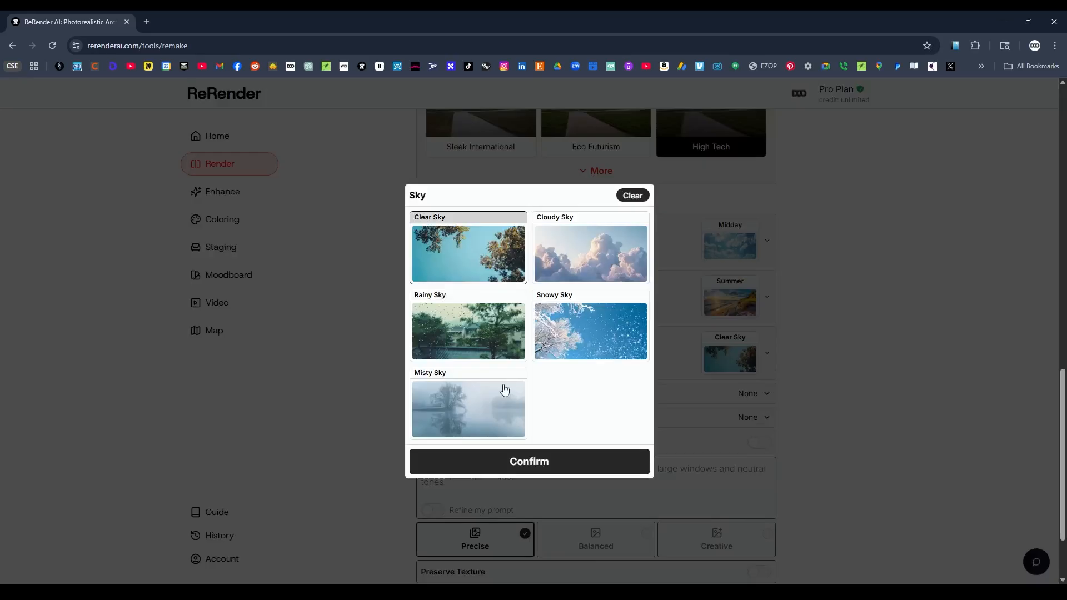
{"action": "left_click", "coordinate": [527, 459]}
{"action": "scroll", "coordinate": [791, 389], "scroll_direction": "down", "scroll_amount": 1}
{"action": "left_click", "coordinate": [740, 342]}
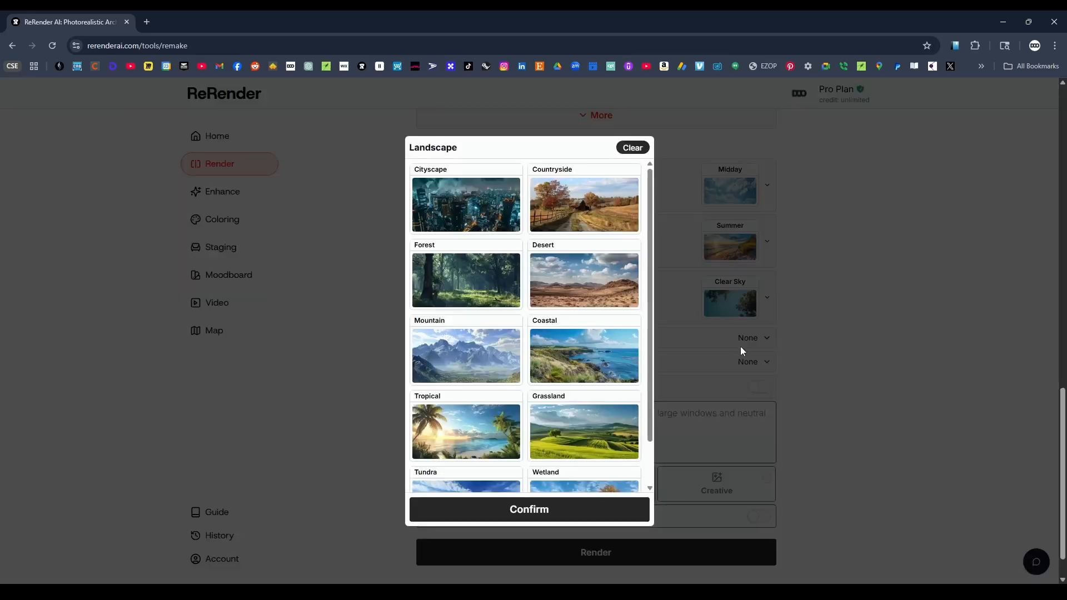
{"action": "left_click", "coordinate": [474, 197]}
{"action": "left_click", "coordinate": [509, 510]}
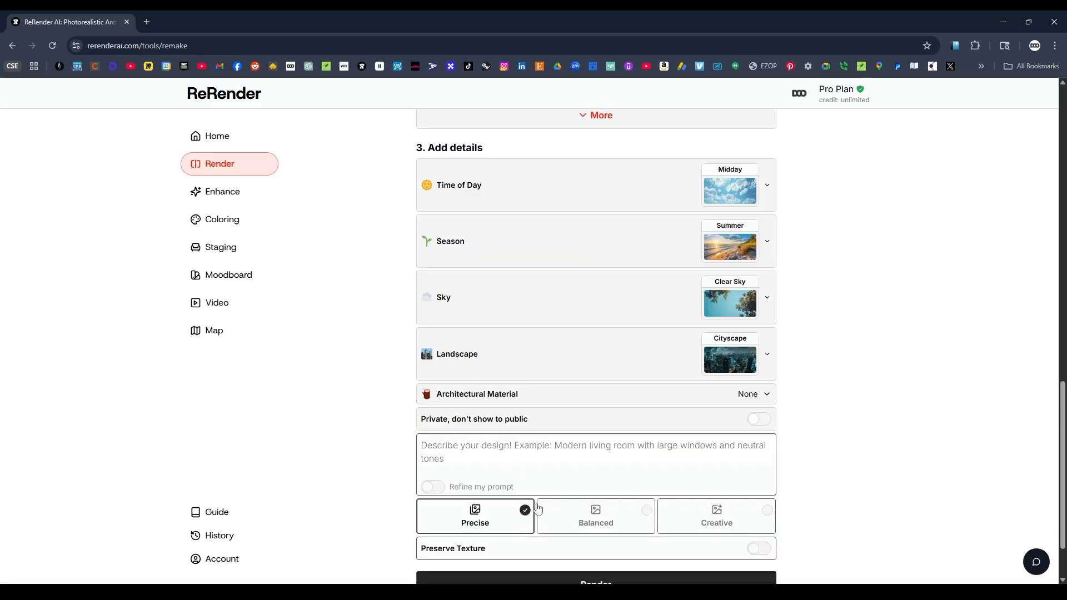
Set the render's architectural material to Steel
{"action": "left_click", "coordinate": [740, 396]}
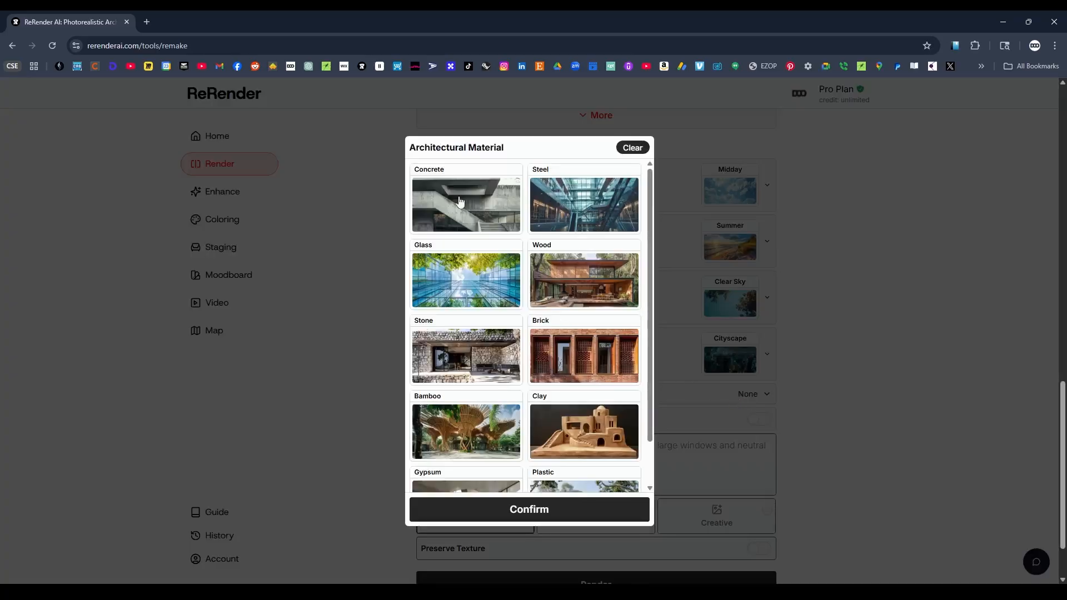
{"action": "left_click", "coordinate": [592, 203]}
{"action": "left_click", "coordinate": [620, 506]}
{"action": "scroll", "coordinate": [861, 390], "scroll_direction": "down", "scroll_amount": 2}
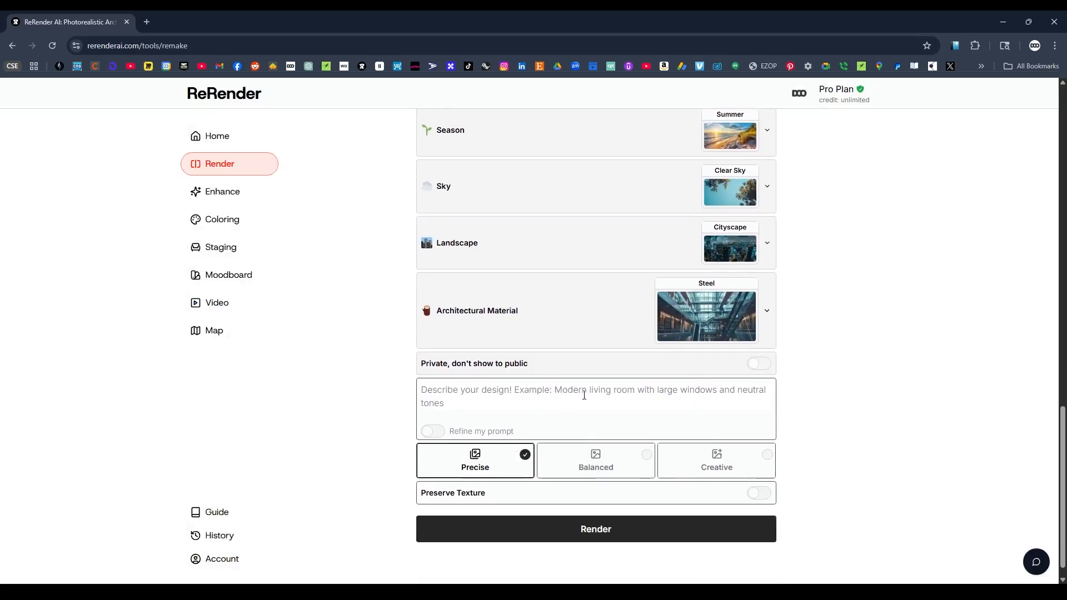
Enter the design prompt "MODERN PAVILION WITH STEEL FRAME AND COLORFUL PANELS AT A SCHOOL PLAYGROUND"
{"action": "left_click", "coordinate": [580, 400]}
{"action": "type", "text": "MO"}
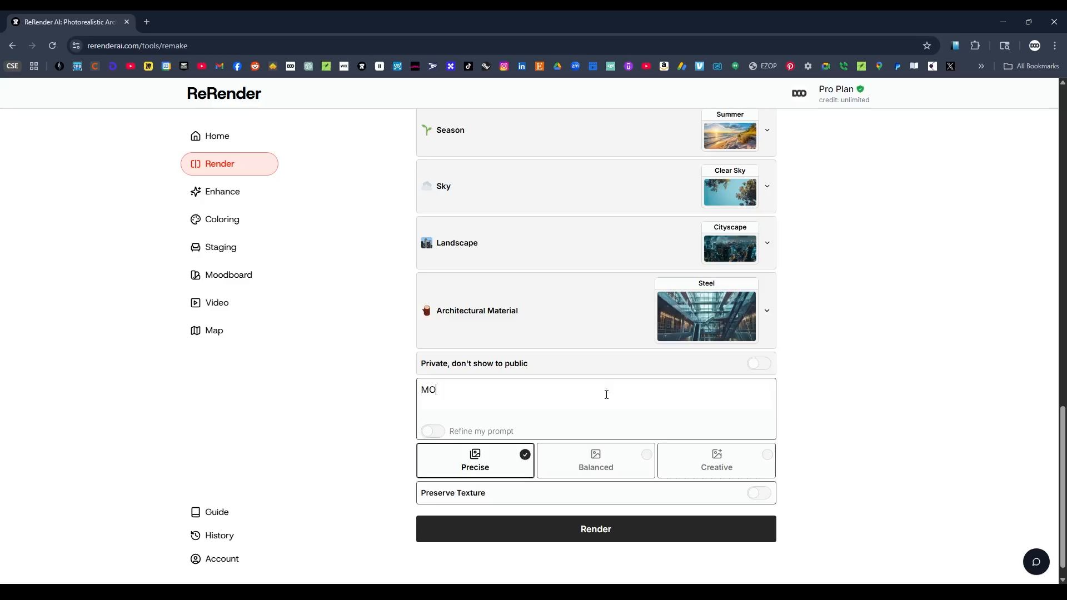
{"action": "type", "text": "DERN PAVILION W"}
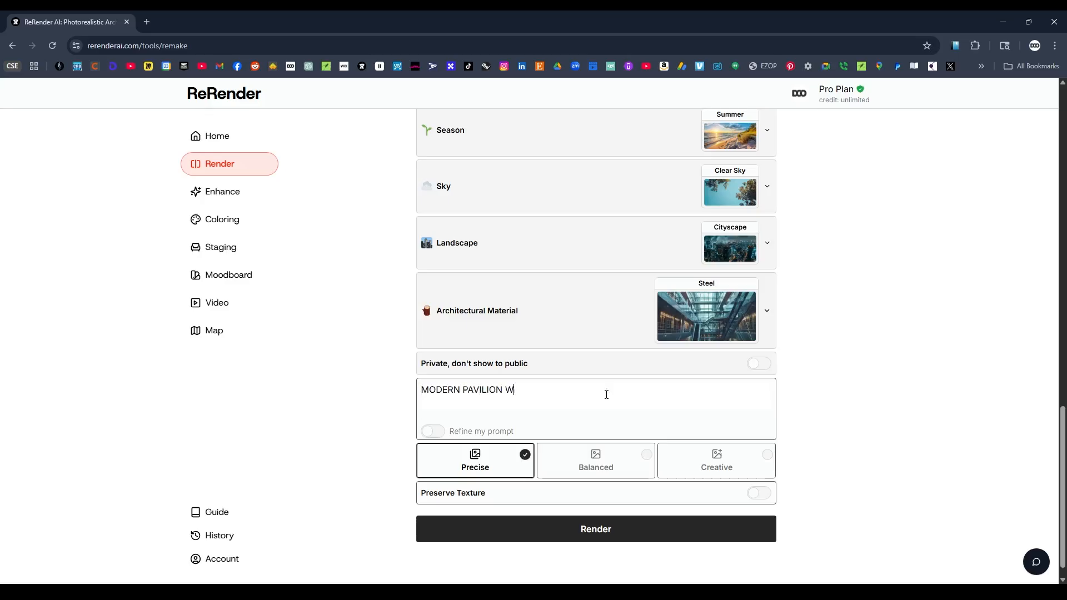
{"action": "type", "text": "ITH STEEL FRAME AND COLORFUL"}
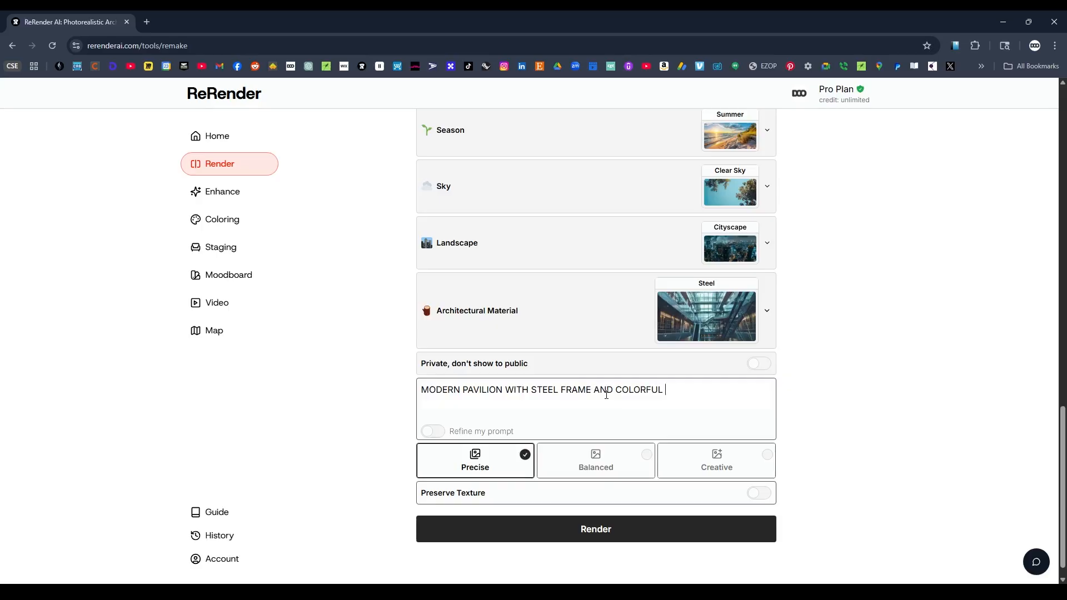
{"action": "type", "text": "PANELS AT A SCHOOL PLAYGROUN"}
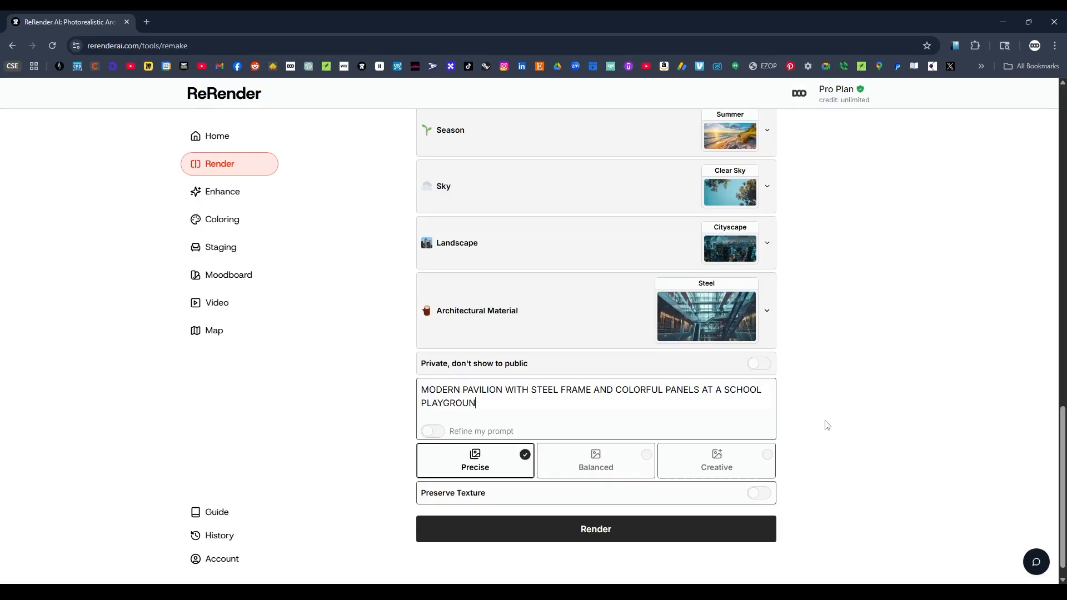
{"action": "type", "text": "D"}
{"action": "key", "text": "ctrl+a"}
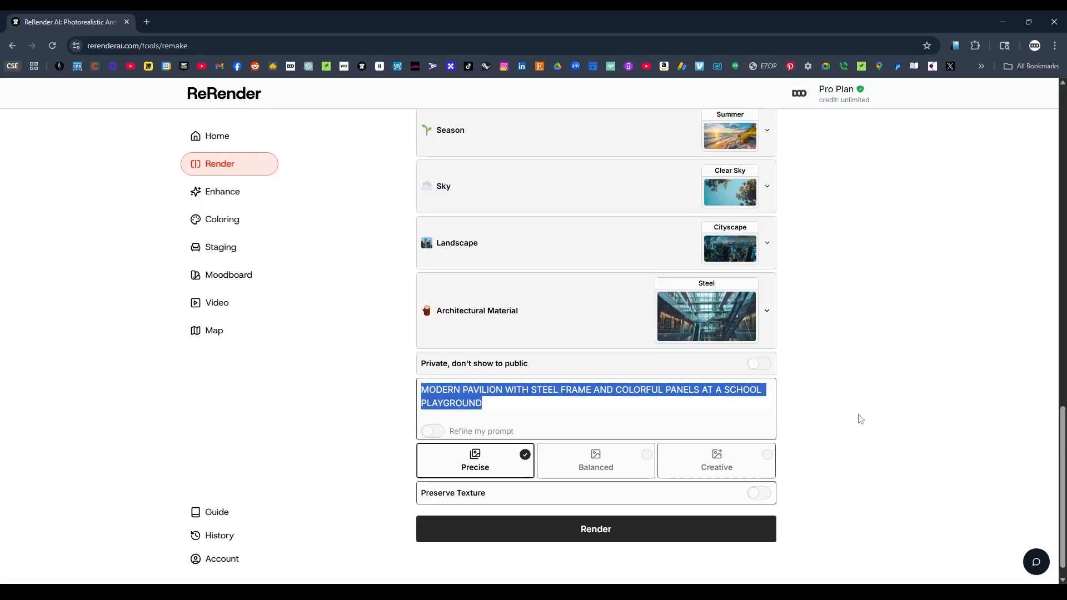
{"action": "left_click", "coordinate": [611, 386]}
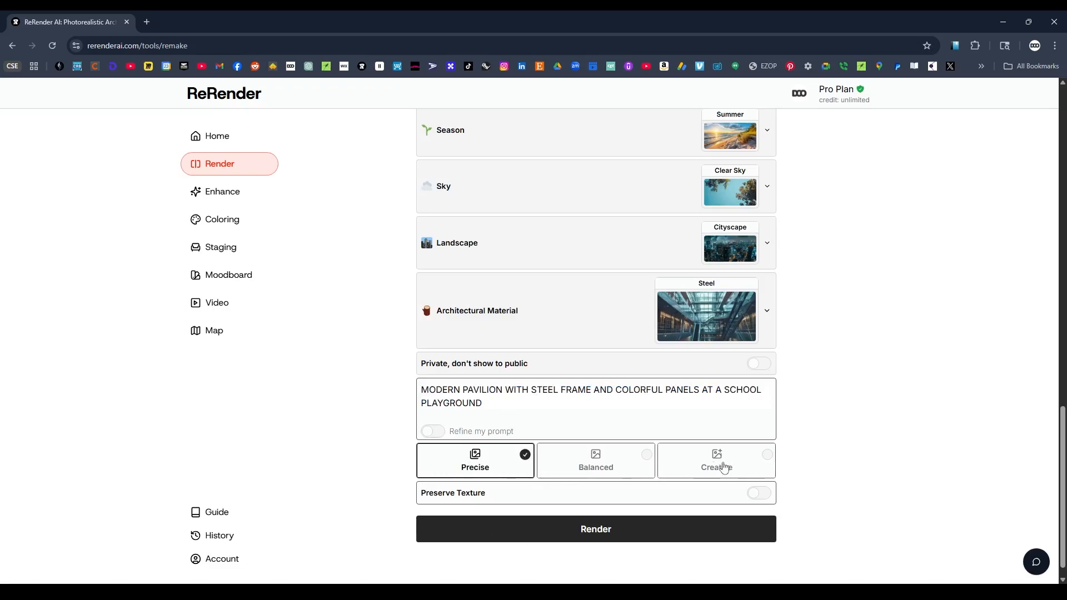
Review the source image, High Tech school style and detail settings, and generate the render in Precise mode
{"action": "scroll", "coordinate": [752, 443], "scroll_direction": "up", "scroll_amount": 9}
{"action": "scroll", "coordinate": [804, 475], "scroll_direction": "up", "scroll_amount": 6}
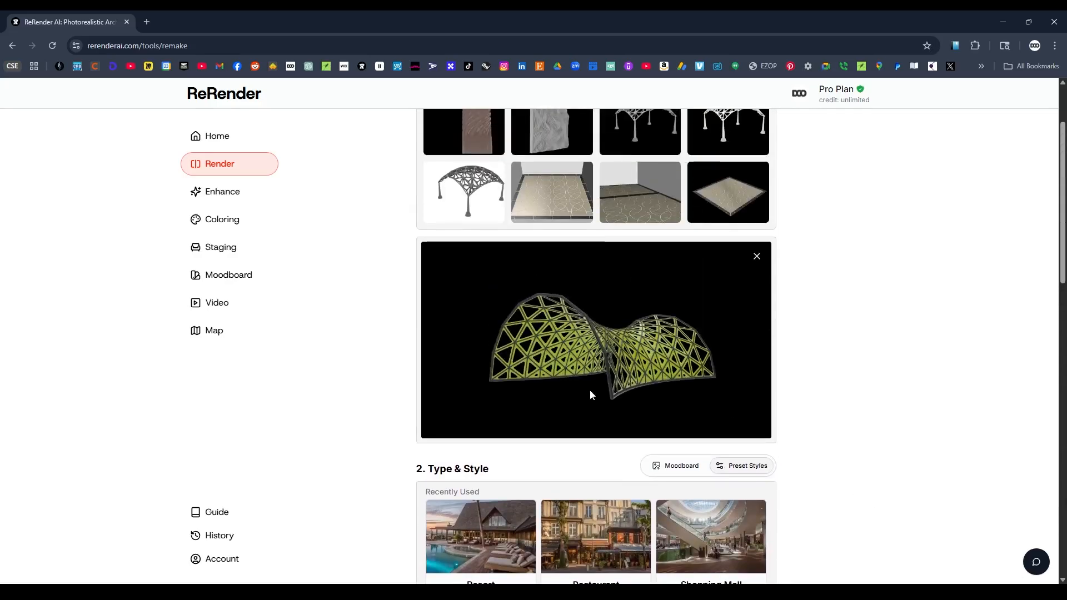
{"action": "scroll", "coordinate": [873, 413], "scroll_direction": "down", "scroll_amount": 15}
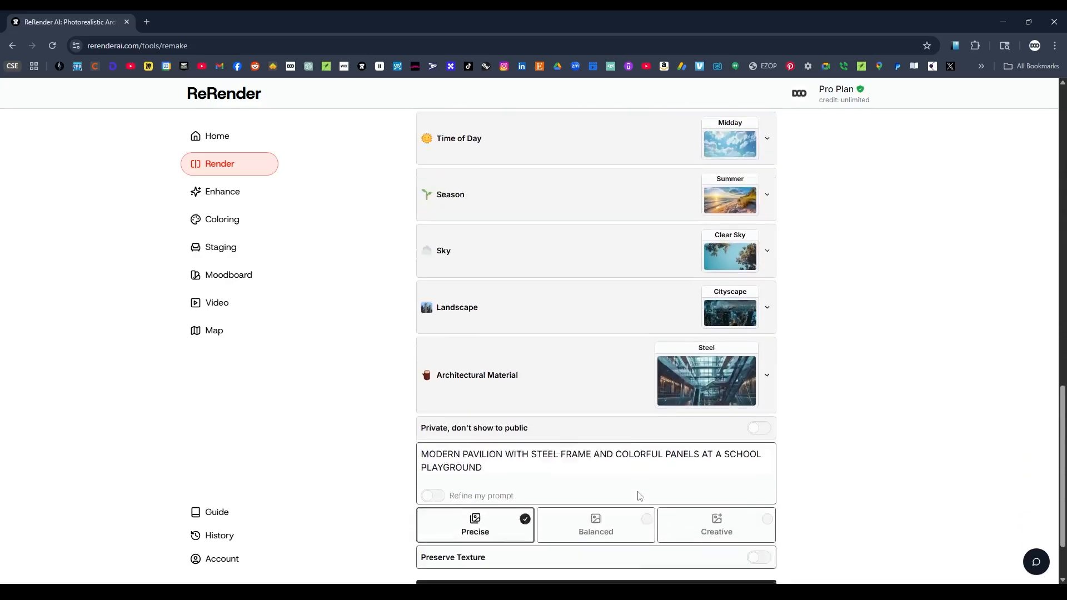
{"action": "scroll", "coordinate": [821, 478], "scroll_direction": "up", "scroll_amount": 10}
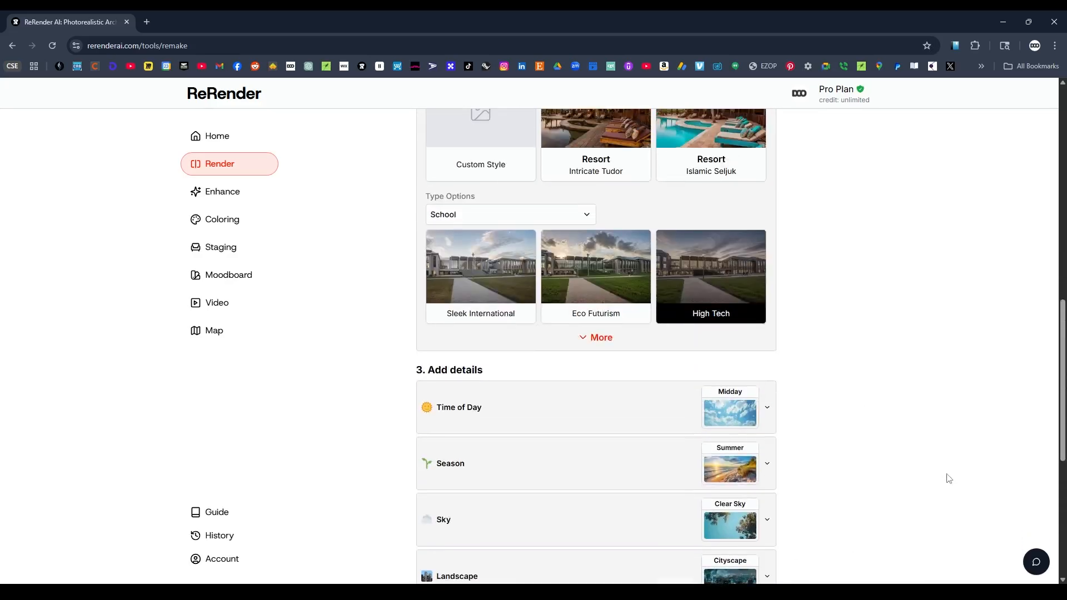
{"action": "scroll", "coordinate": [787, 193], "scroll_direction": "up", "scroll_amount": 4}
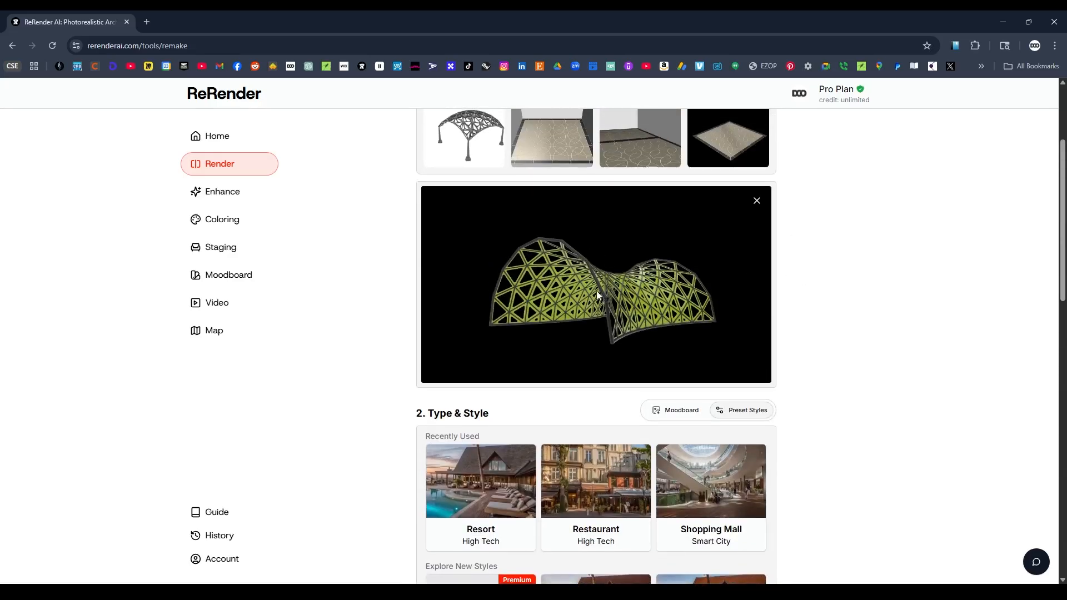
{"action": "scroll", "coordinate": [945, 328], "scroll_direction": "down", "scroll_amount": 8}
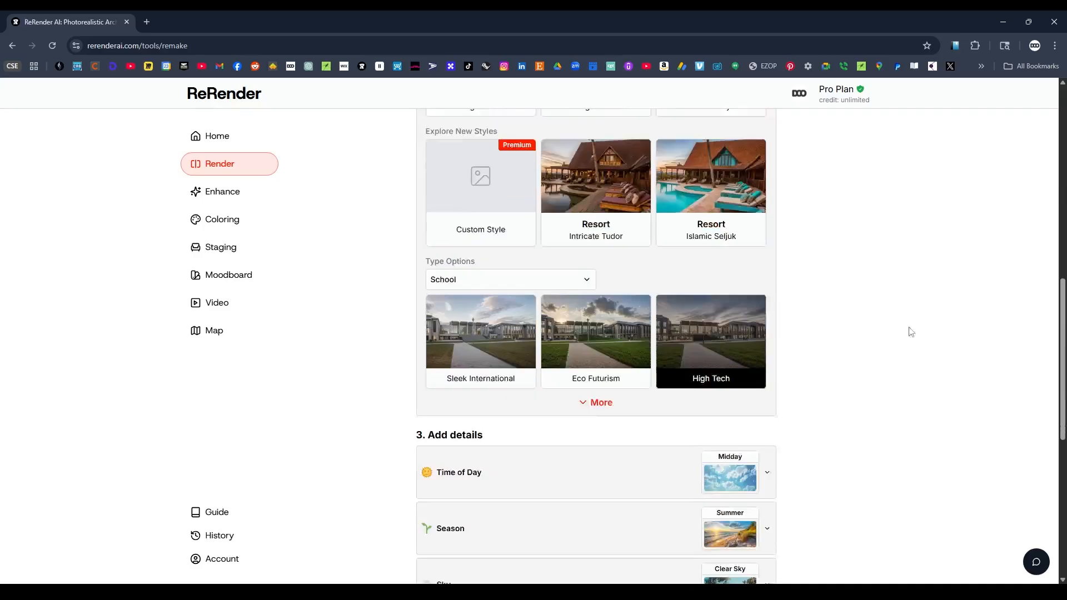
{"action": "scroll", "coordinate": [801, 439], "scroll_direction": "down", "scroll_amount": 8}
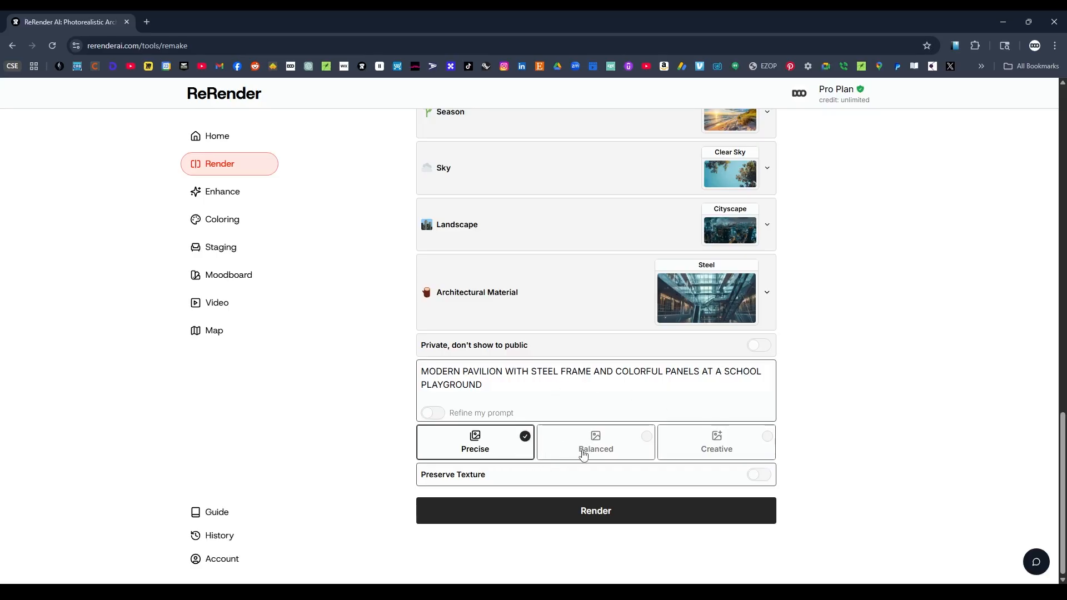
{"action": "left_click", "coordinate": [614, 518]}
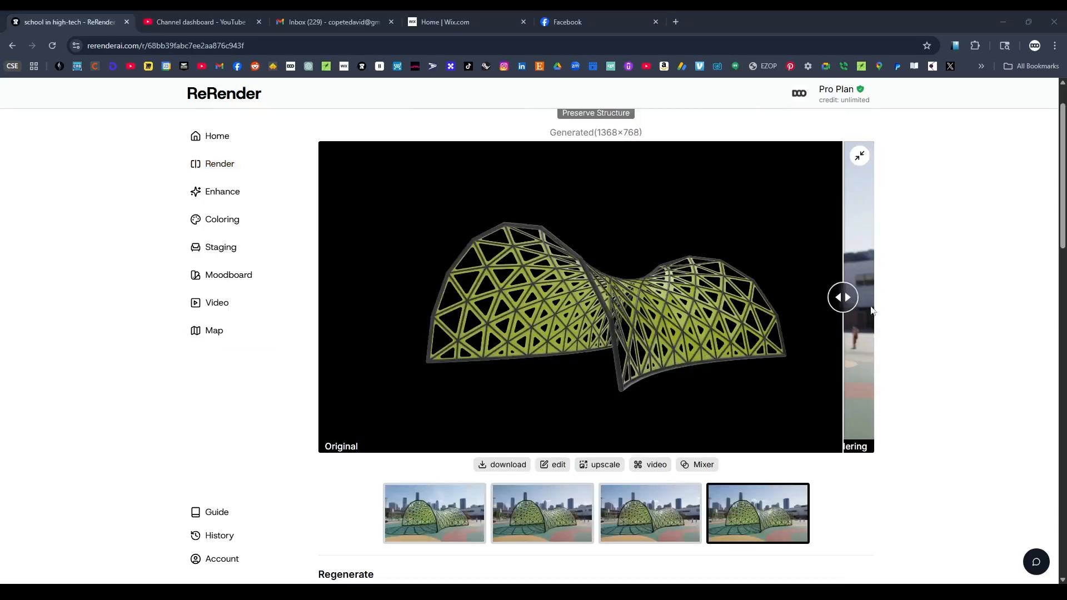
Compare the original pavilion view with the AI rendering using the comparison slider, and check the generated image's resolution
{"action": "left_click_drag", "start_coordinate": [843, 298], "coordinate": [331, 308]}
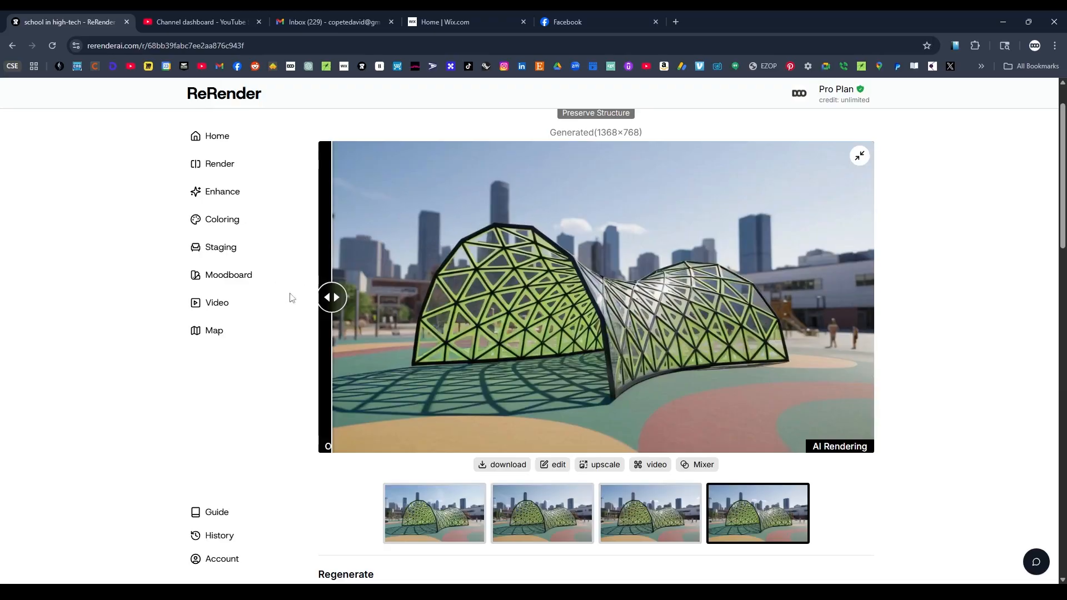
{"action": "mouse_move", "coordinate": [332, 298]}
{"action": "left_mouse_down"}
{"action": "mouse_move", "coordinate": [820, 298]}
{"action": "mouse_move", "coordinate": [334, 300]}
{"action": "left_mouse_up"}
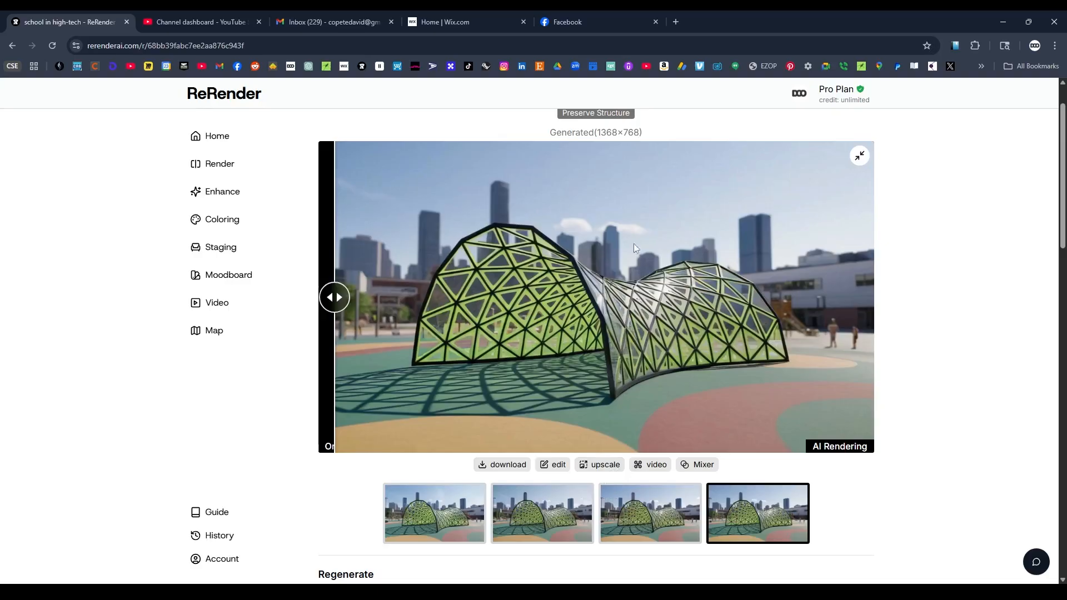
{"action": "left_click_drag", "start_coordinate": [597, 129], "coordinate": [643, 132]}
{"action": "left_click", "coordinate": [658, 134]}
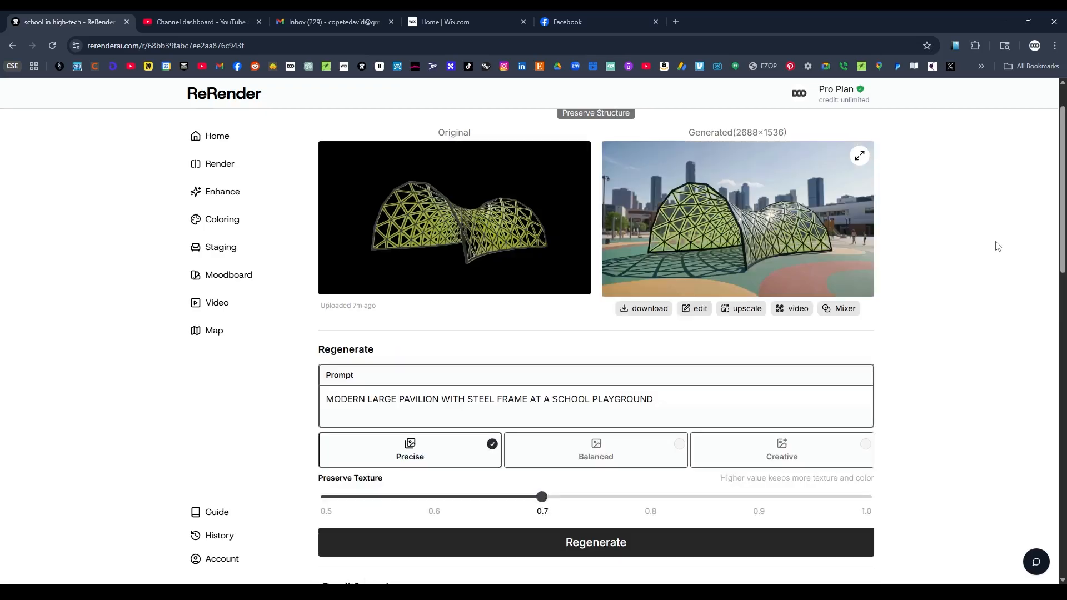
Download the upscaled 2688×1536 render of the playground pavilion
{"action": "left_click", "coordinate": [660, 315]}
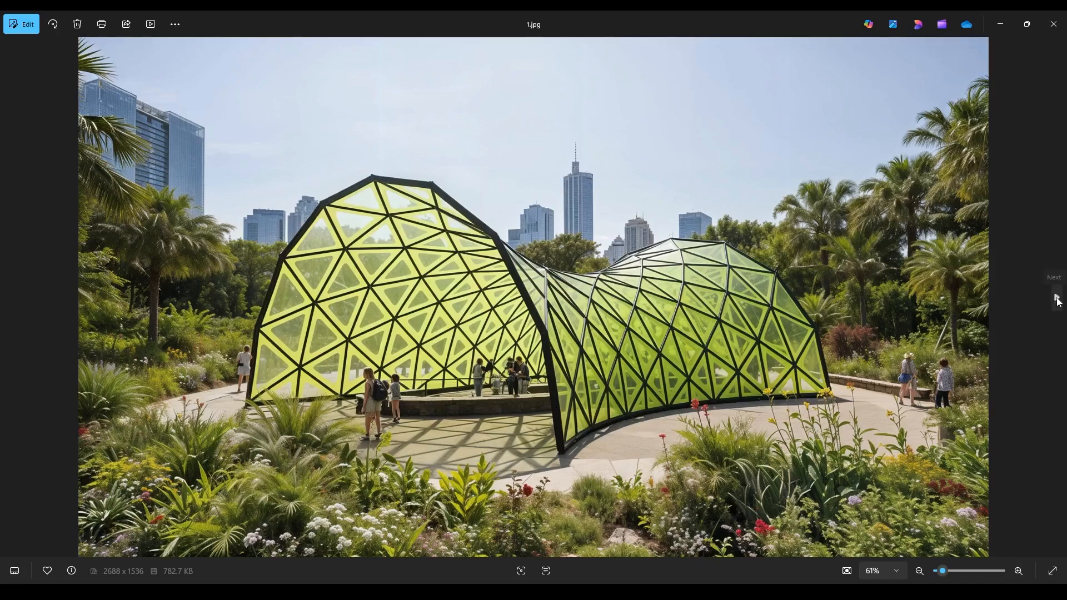
Browse the saved pavilion renders from 1.jpg to 3.jpg in the Photos viewer
{"action": "left_click", "coordinate": [1058, 298]}
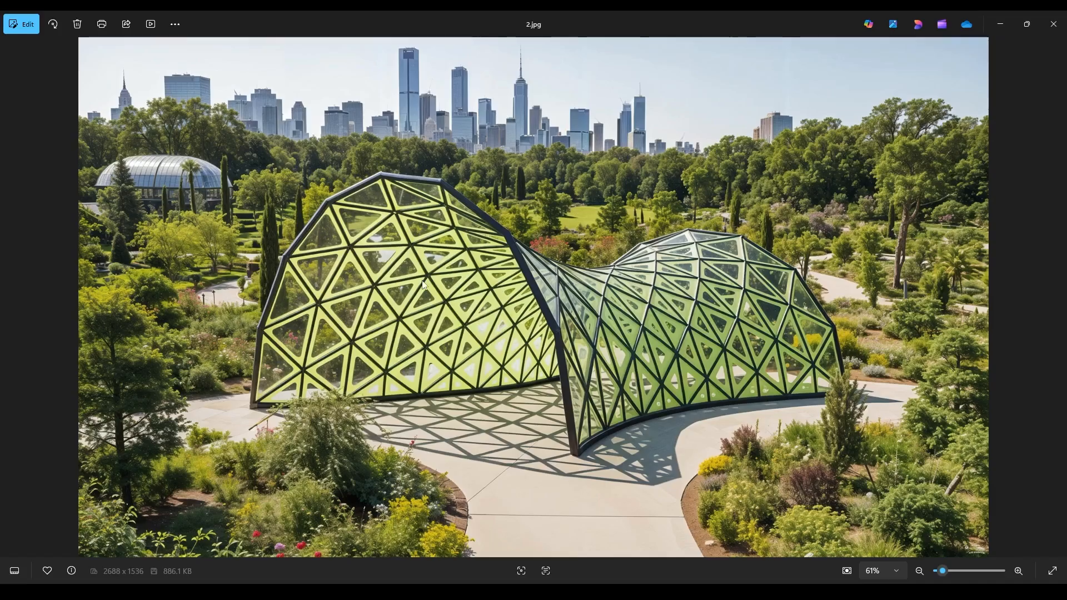
{"action": "left_click", "coordinate": [1057, 299]}
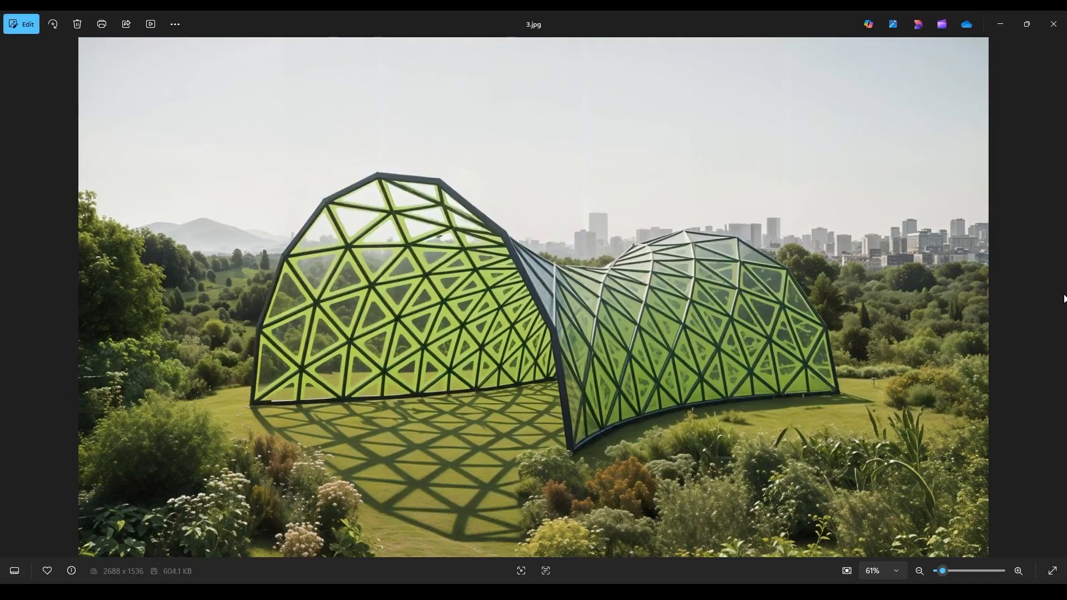